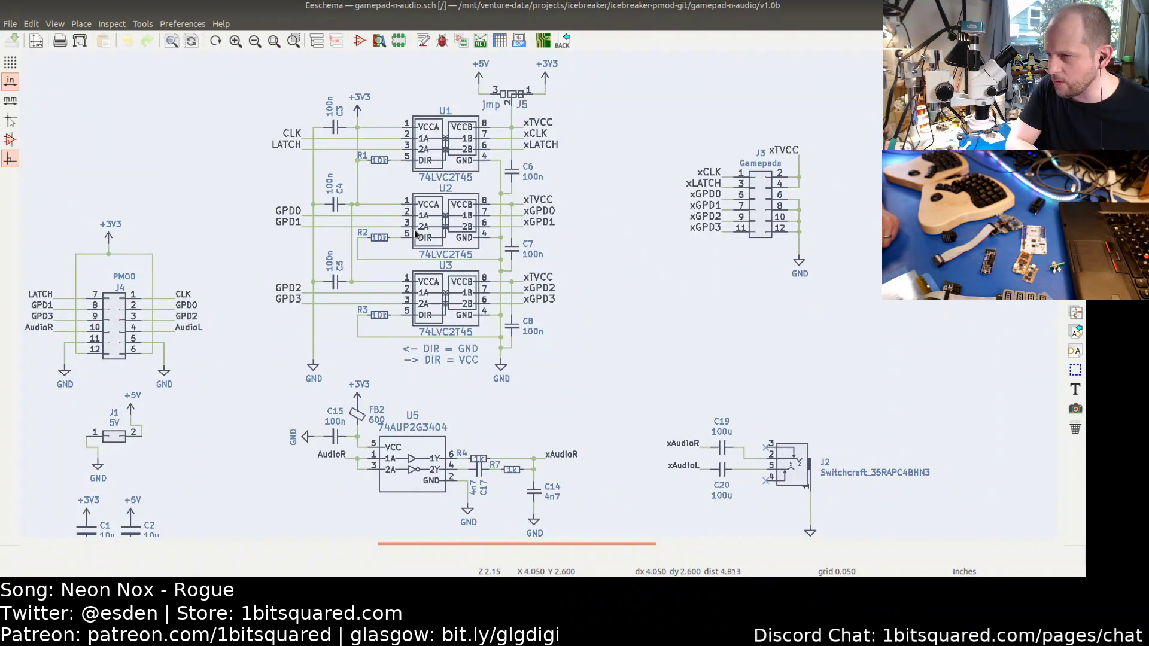
- Shift the labels xGPD0 to xGPD3 farther away from connector J3, extending their wires to make room
{"action": "middle_click_drag", "start_coordinate": [644, 244], "coordinate": [477, 258]}
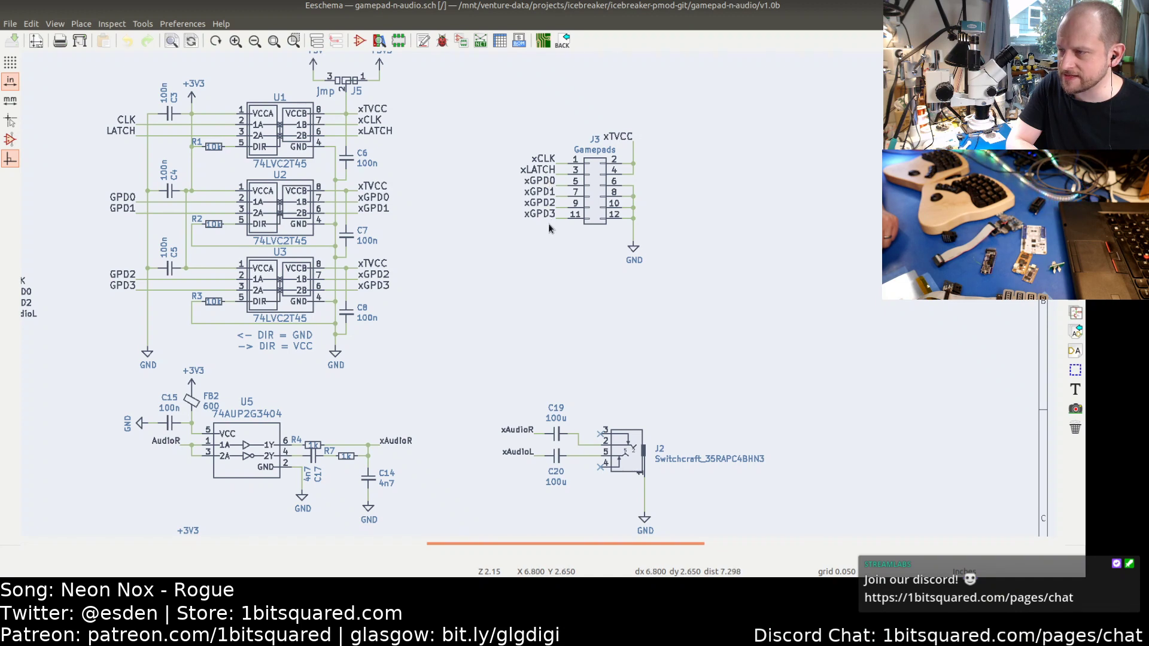
{"action": "left_click_drag", "start_coordinate": [501, 183], "coordinate": [562, 234]}
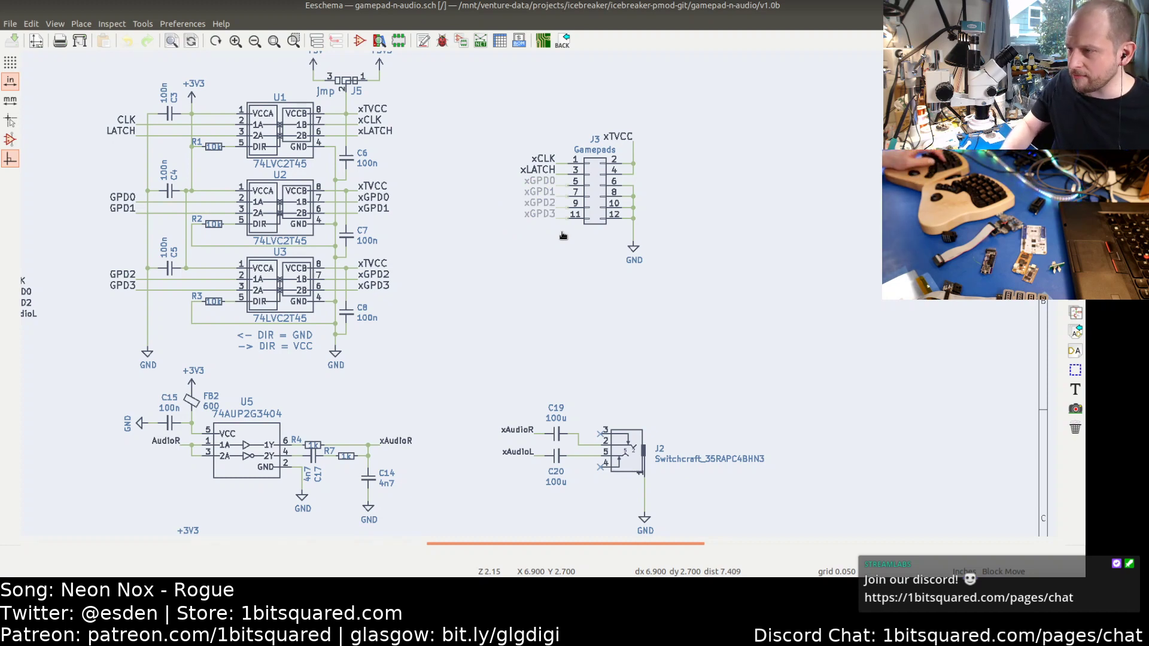
{"action": "left_click", "coordinate": [554, 233]}
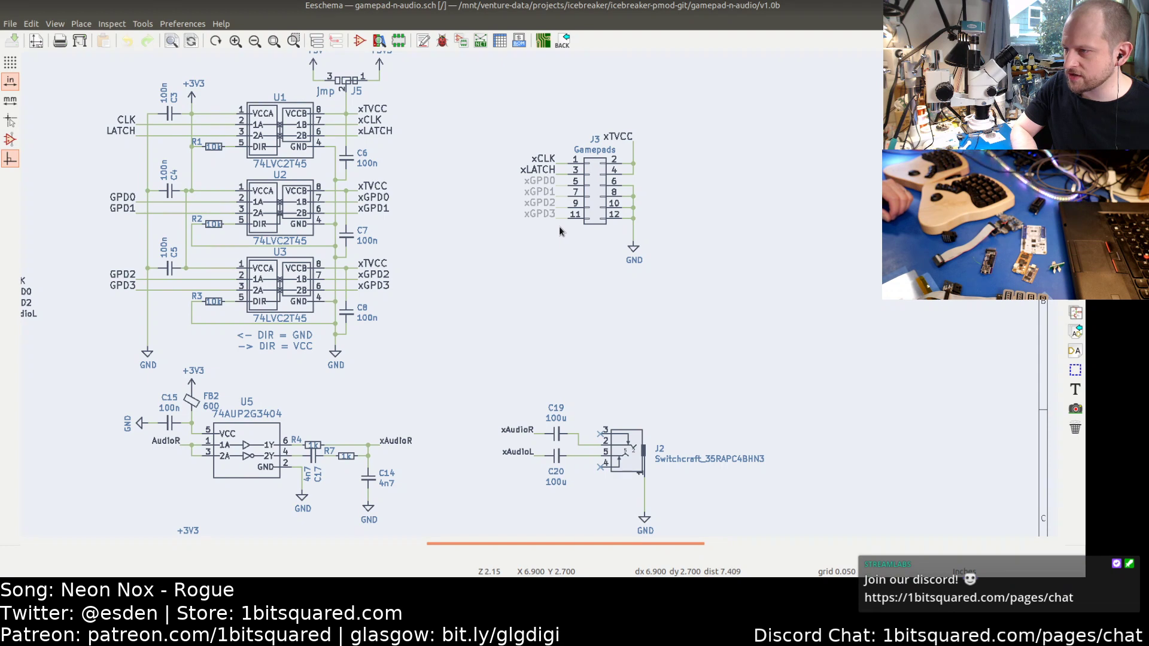
{"action": "left_click", "coordinate": [521, 227]}
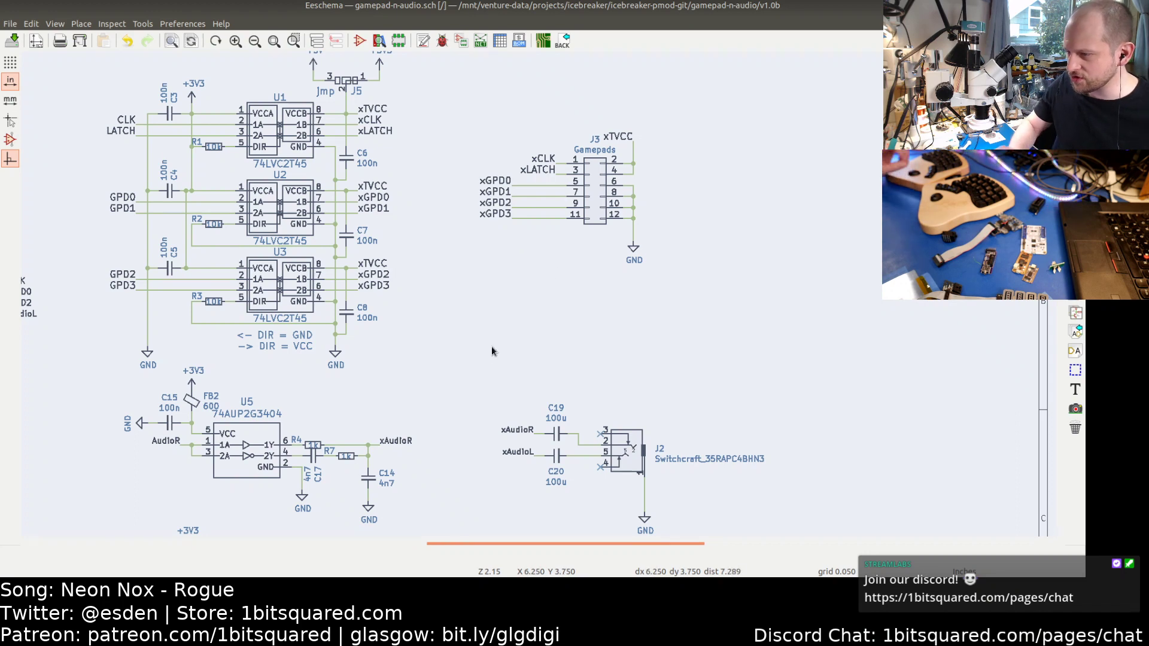
- Duplicate the 1k resistor R7 and place the copy, rotated vertically, just below the xGPD3 wire of connector J3
{"action": "scroll", "coordinate": [437, 347], "scroll_direction": "down", "scroll_amount": 2}
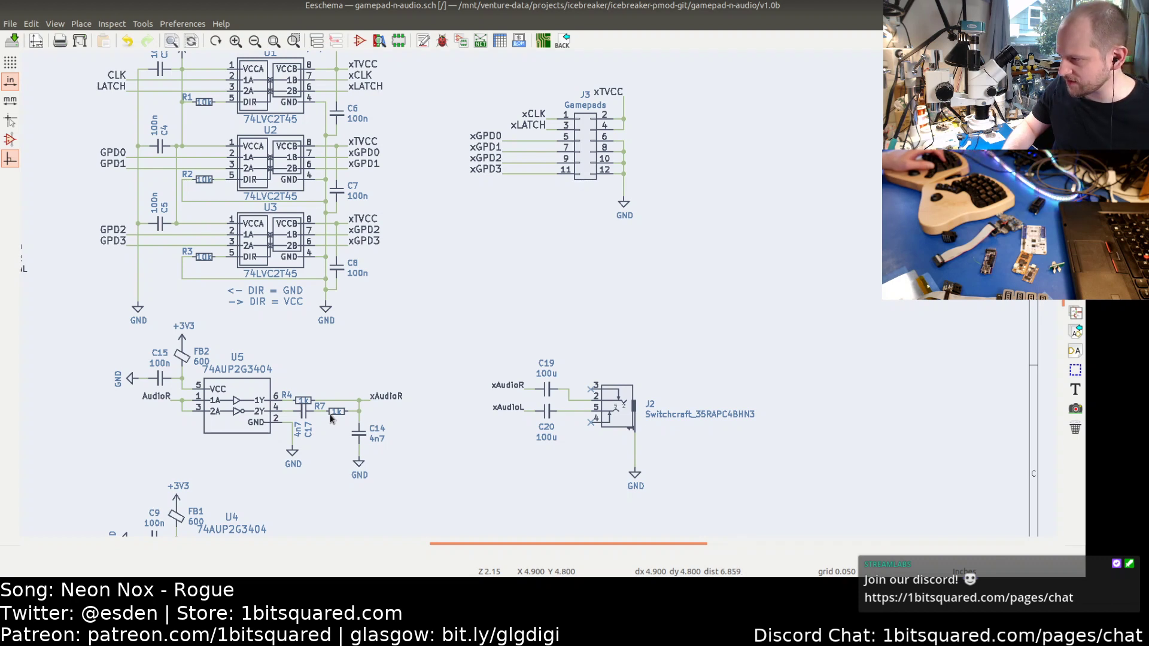
{"action": "middle_click_drag", "start_coordinate": [287, 355], "coordinate": [453, 317]}
{"action": "middle_click_drag", "start_coordinate": [443, 389], "coordinate": [343, 398]}
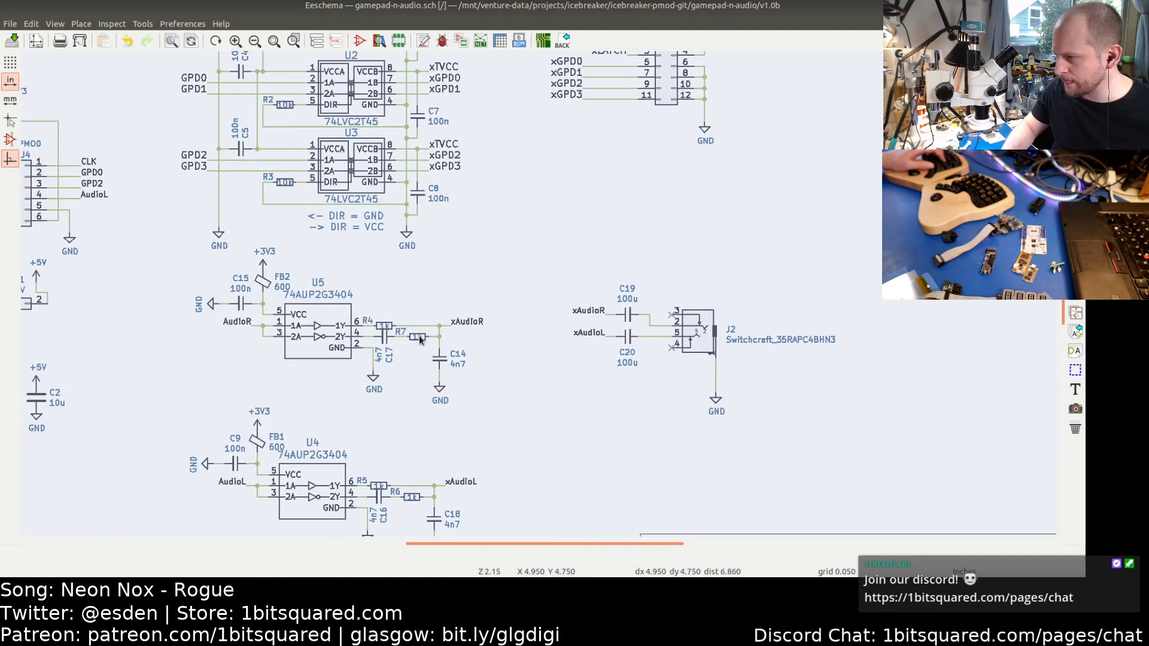
{"action": "scroll", "coordinate": [411, 343], "scroll_direction": "up", "scroll_amount": 3}
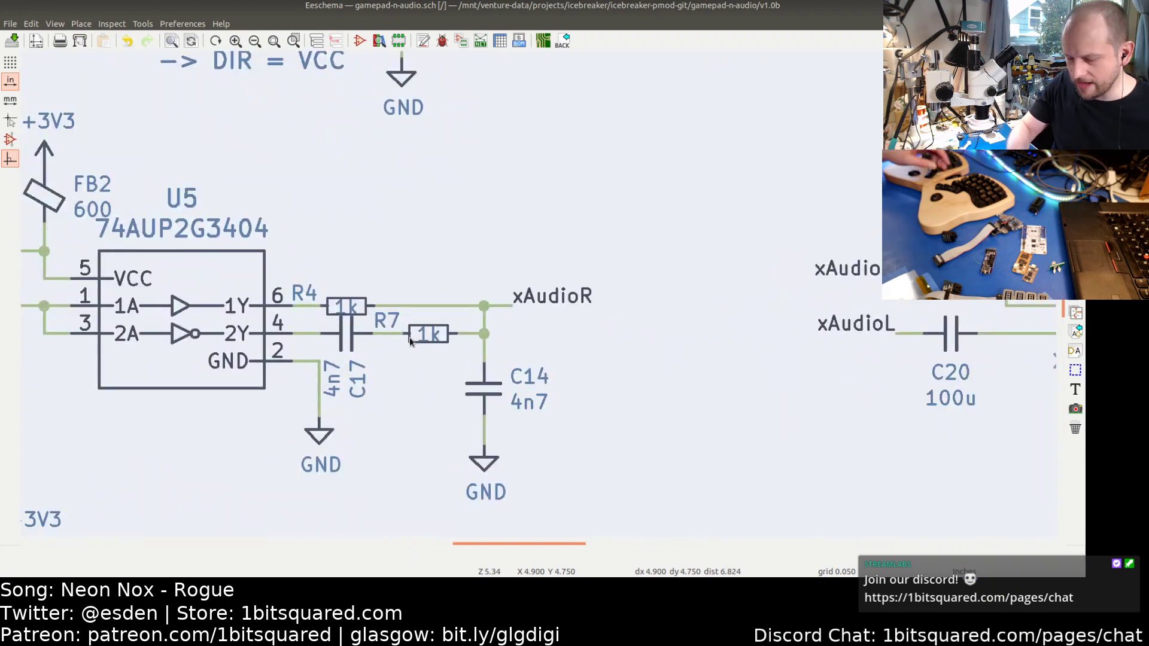
{"action": "key", "text": "c"}
{"action": "middle_click_drag", "start_coordinate": [458, 218], "coordinate": [336, 403]}
{"action": "middle_click_drag", "start_coordinate": [440, 250], "coordinate": [311, 409]}
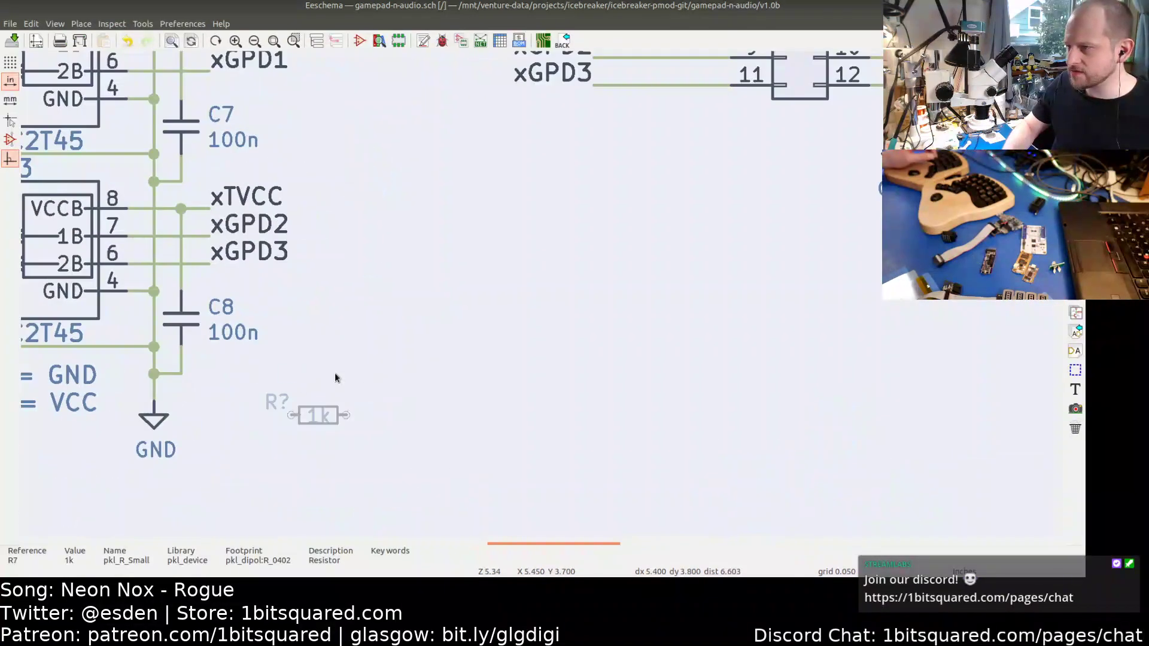
{"action": "middle_click_drag", "start_coordinate": [443, 298], "coordinate": [251, 425]}
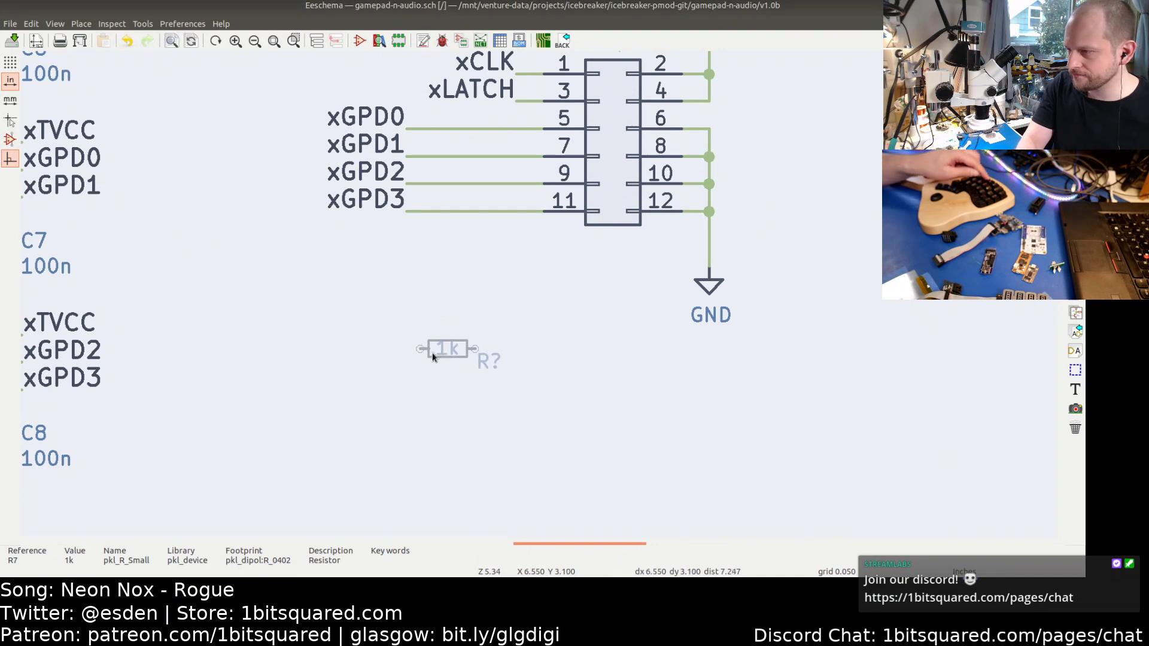
{"action": "key", "text": "r"}
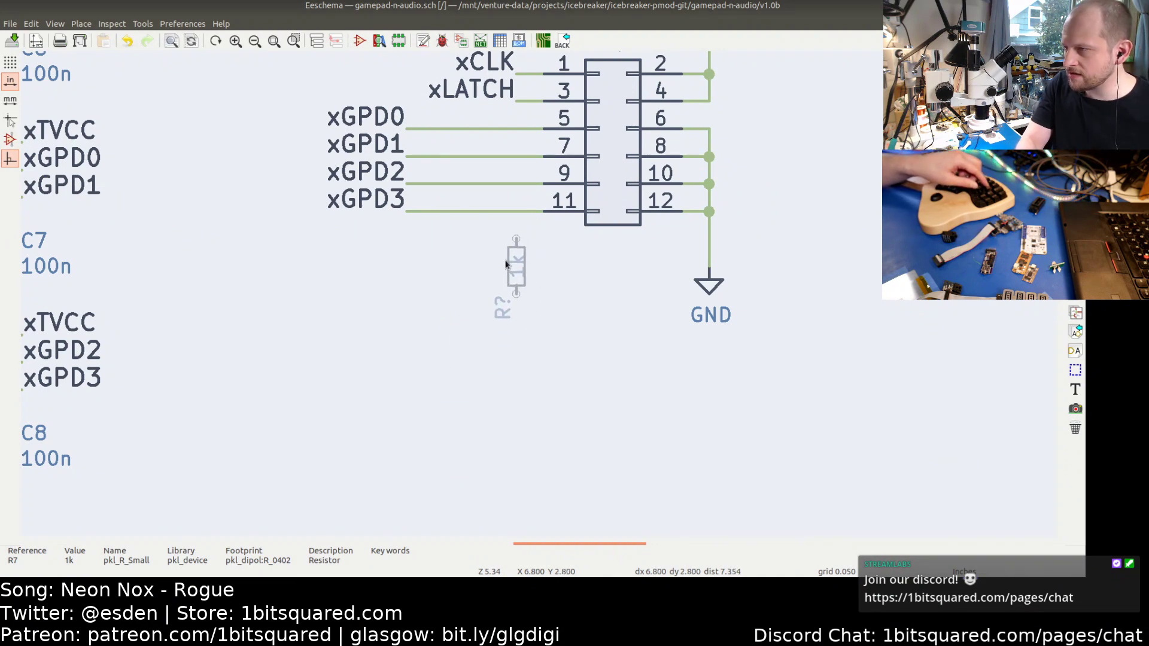
{"action": "left_click", "coordinate": [506, 265]}
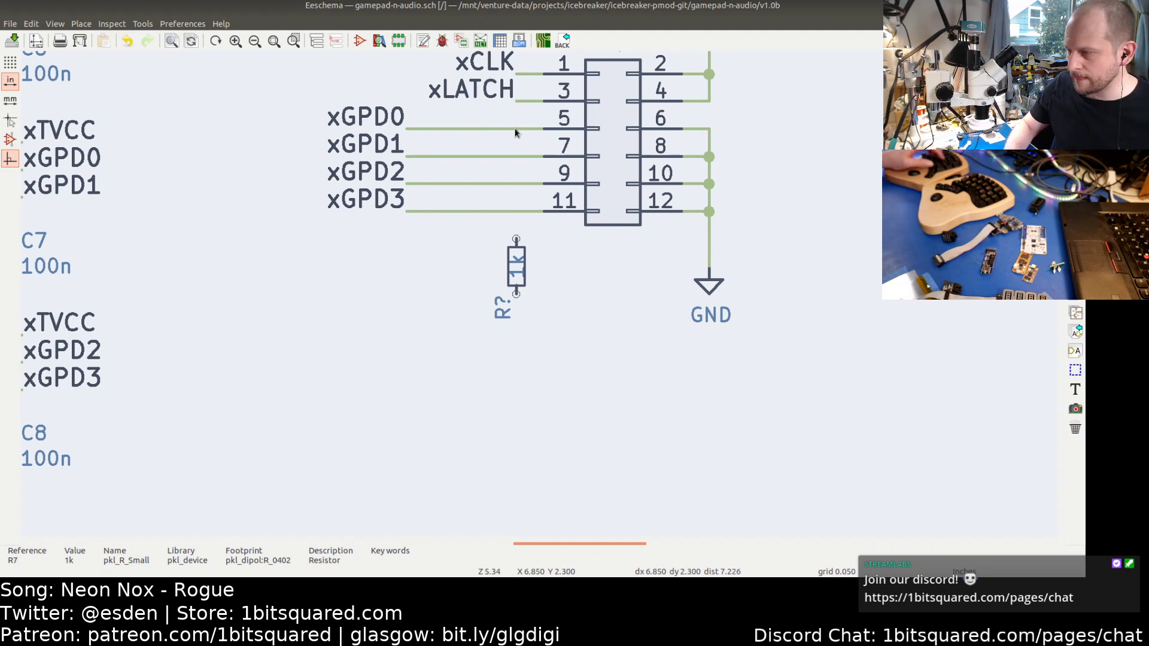
- Wire the new resistor's upper pin to the xGPD0 net and set the resistor's value to 10k
{"action": "key", "text": "w"}
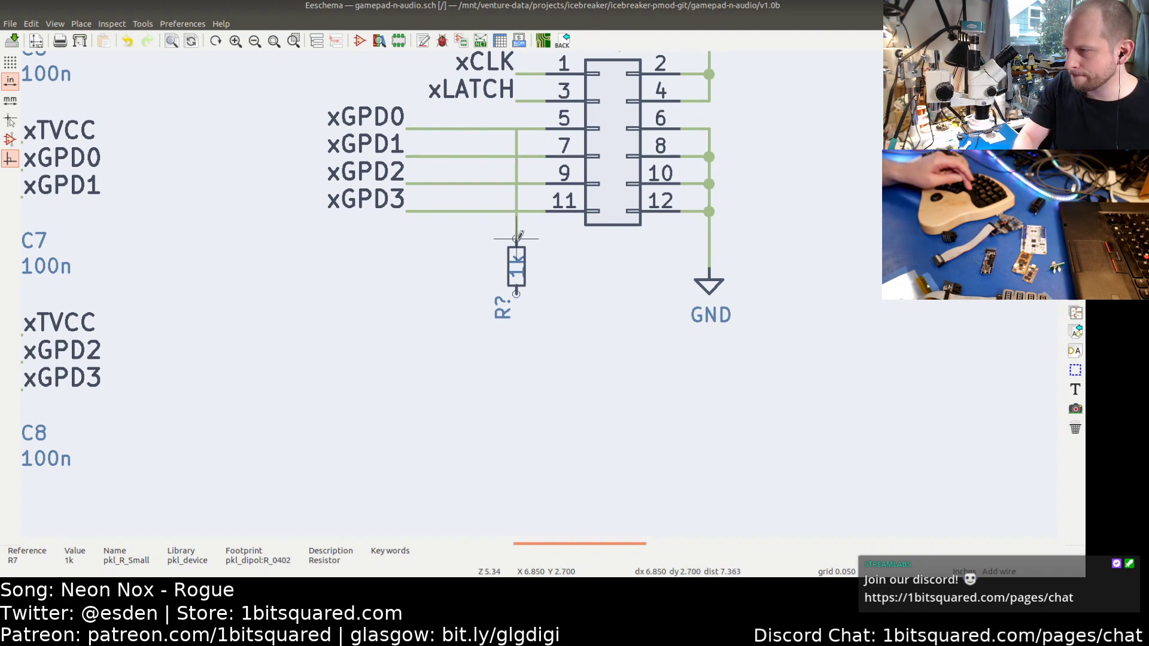
{"action": "left_click", "coordinate": [517, 238]}
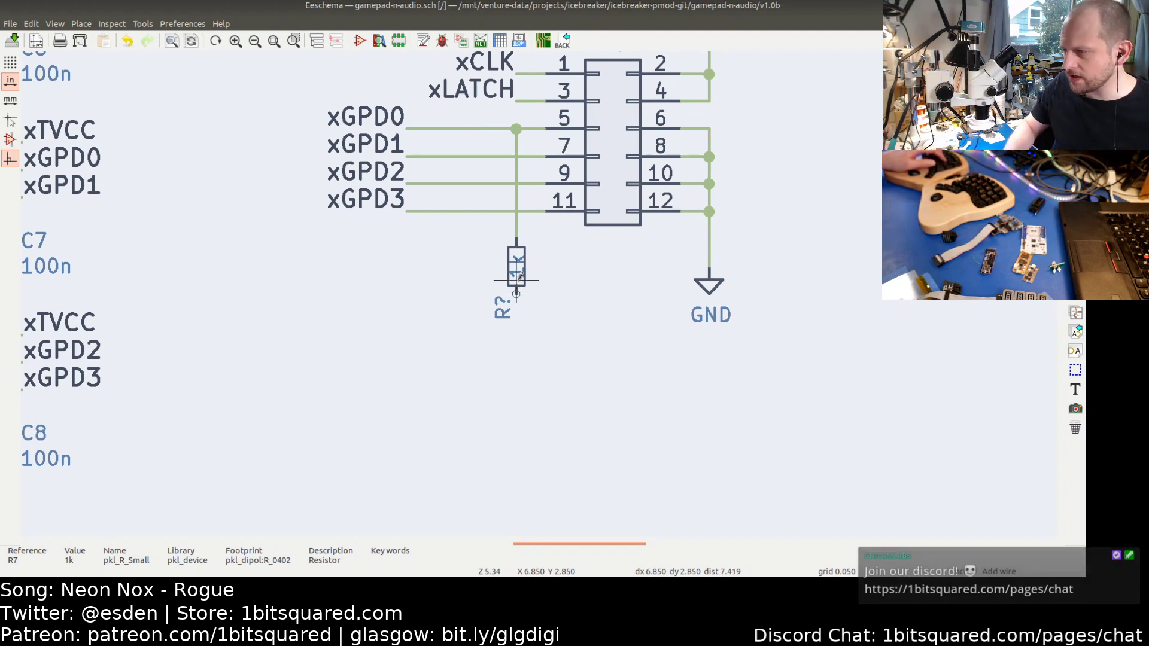
{"action": "key", "text": "e"}
{"action": "double_click", "coordinate": [404, 233]}
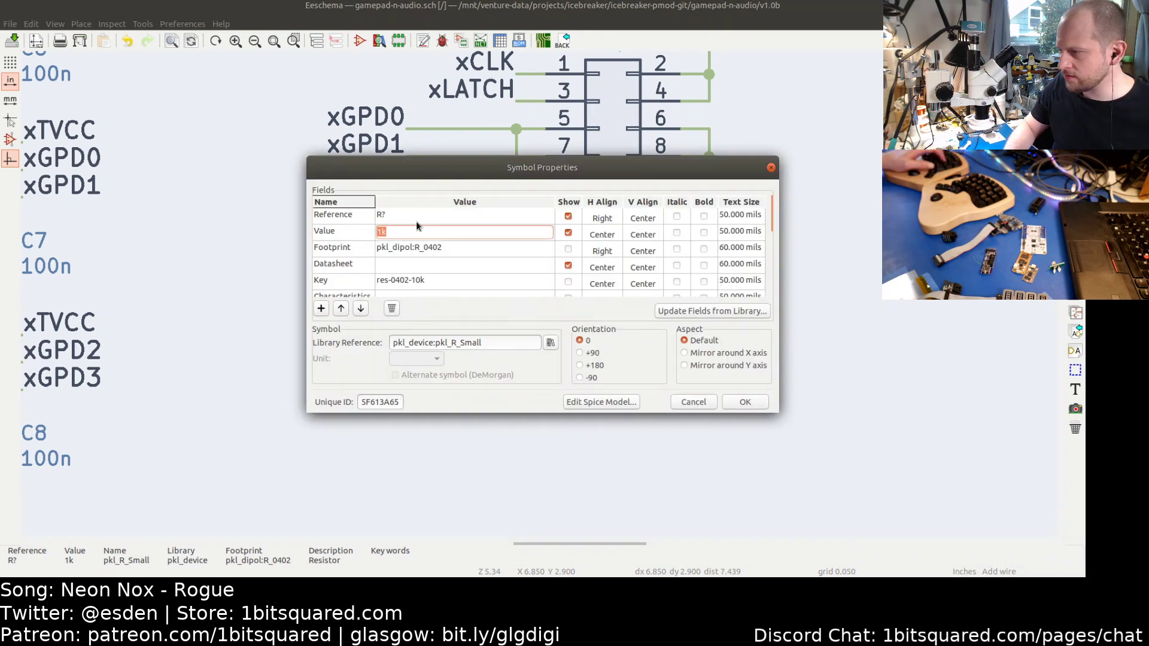
{"action": "key", "text": "Left"}
{"action": "key", "text": "Right"}
{"action": "type", "text": "0"}
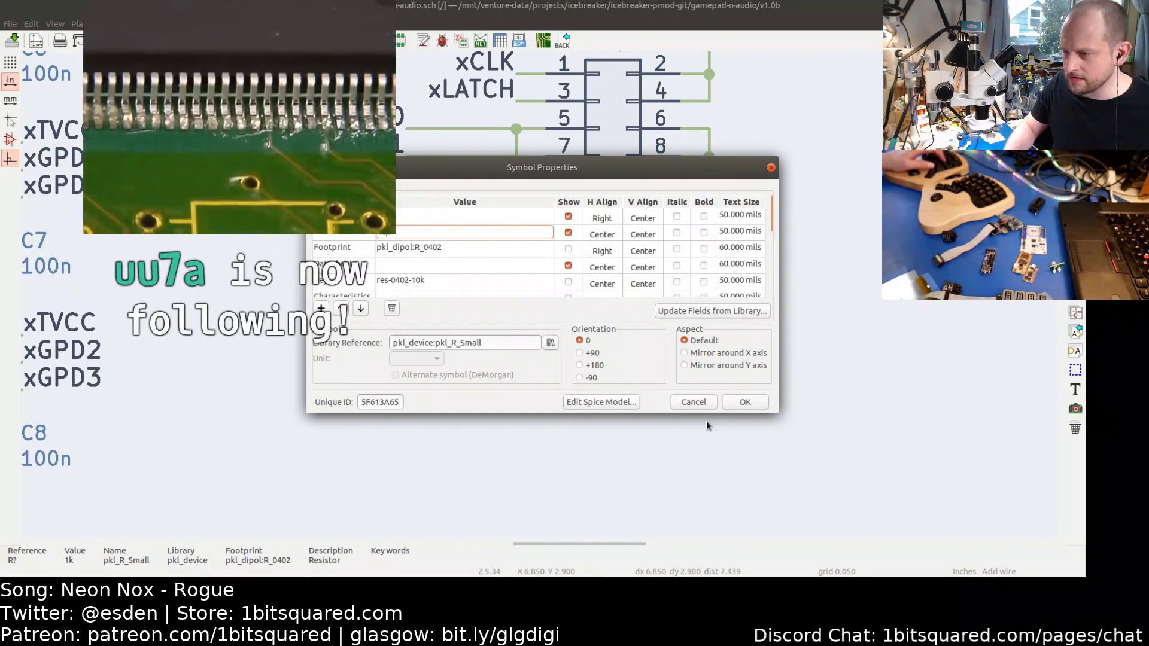
{"action": "left_click", "coordinate": [745, 402]}
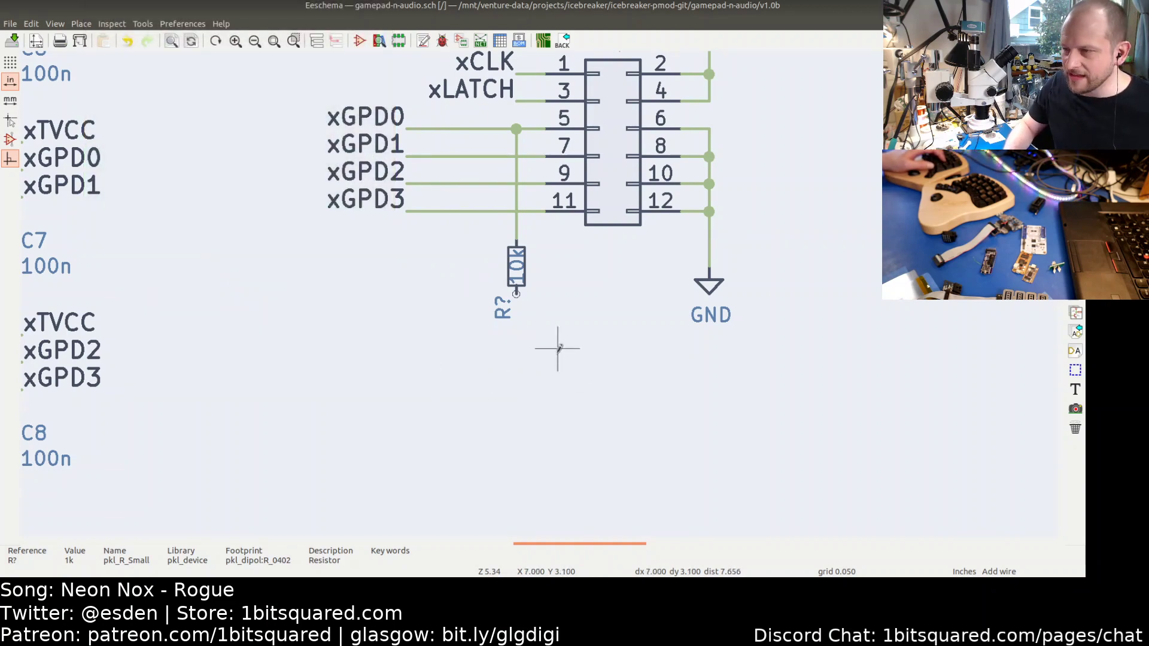
{"action": "middle_click_drag", "start_coordinate": [435, 286], "coordinate": [497, 350]}
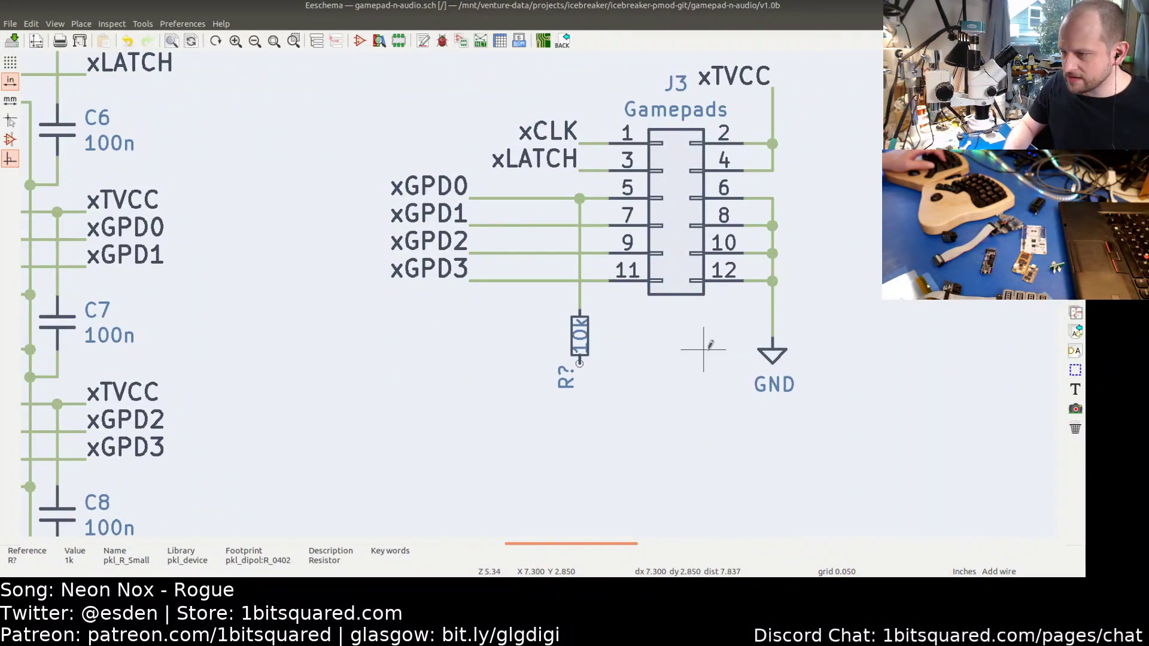
{"action": "key", "text": "Escape"}
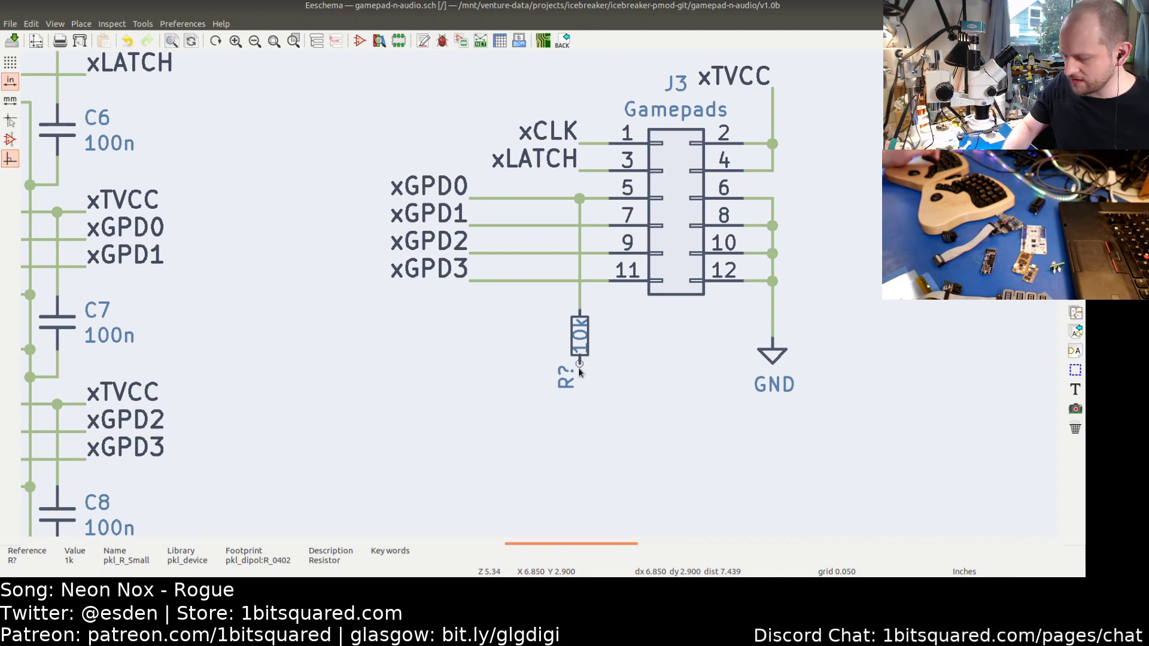
- Place three copies of the 10k resistor side by side in a row beneath the xGPD wires
{"action": "key", "text": "c"}
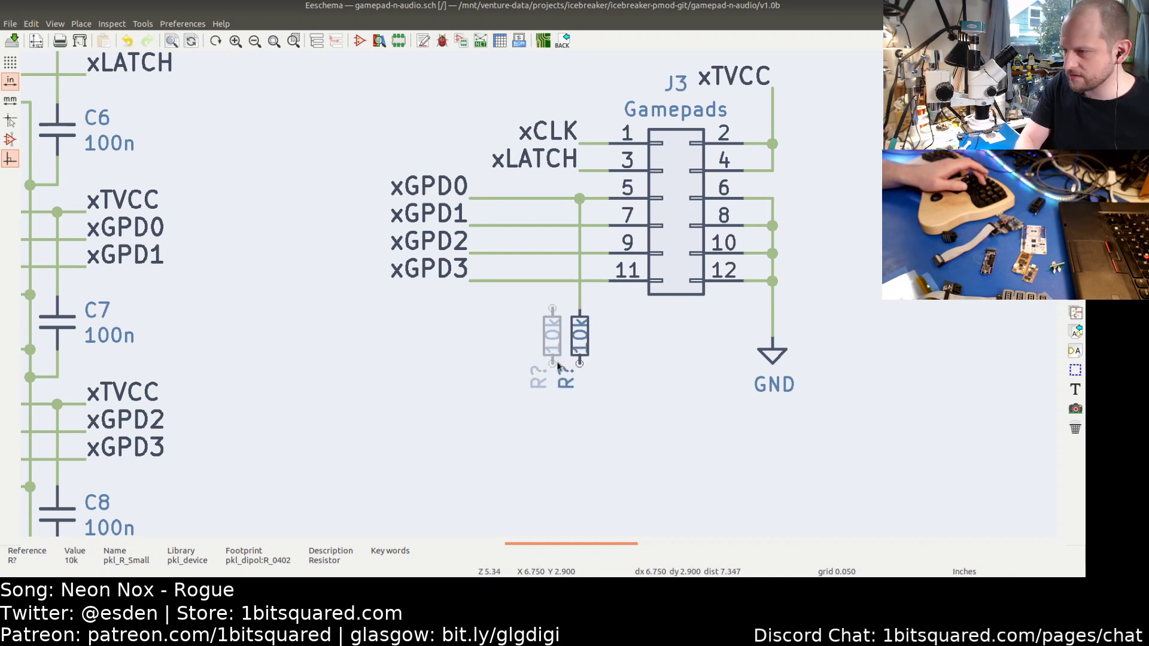
{"action": "left_click", "coordinate": [558, 365]}
{"action": "key", "text": "c"}
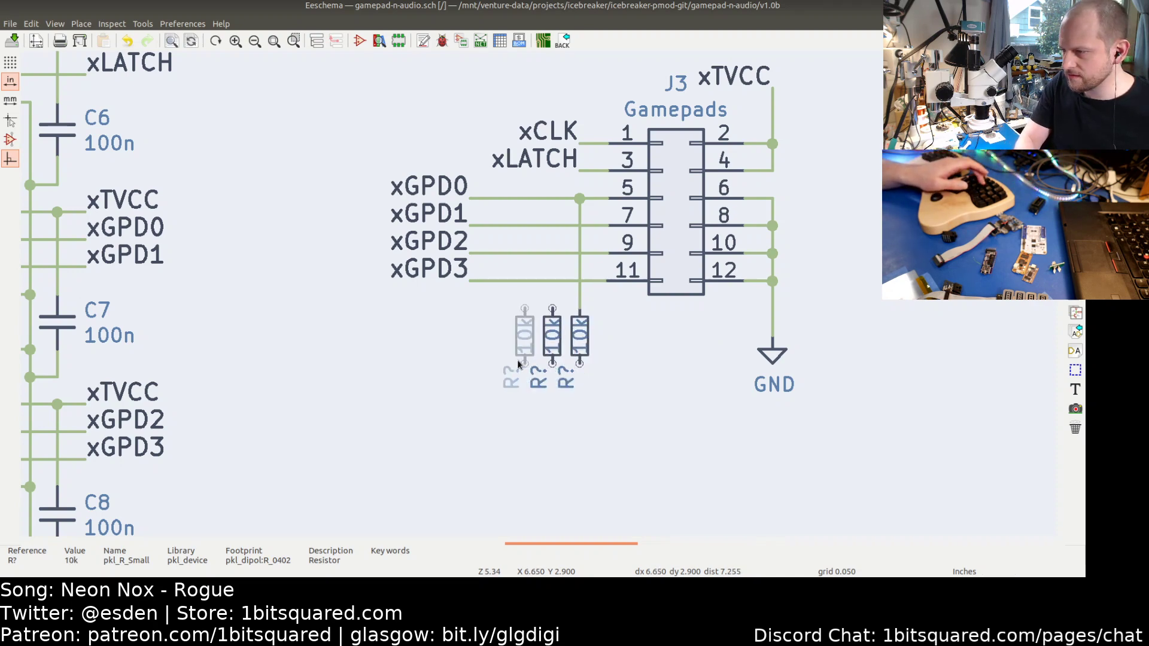
{"action": "left_click", "coordinate": [518, 363]}
{"action": "key", "text": "c"}
{"action": "left_click", "coordinate": [495, 364]}
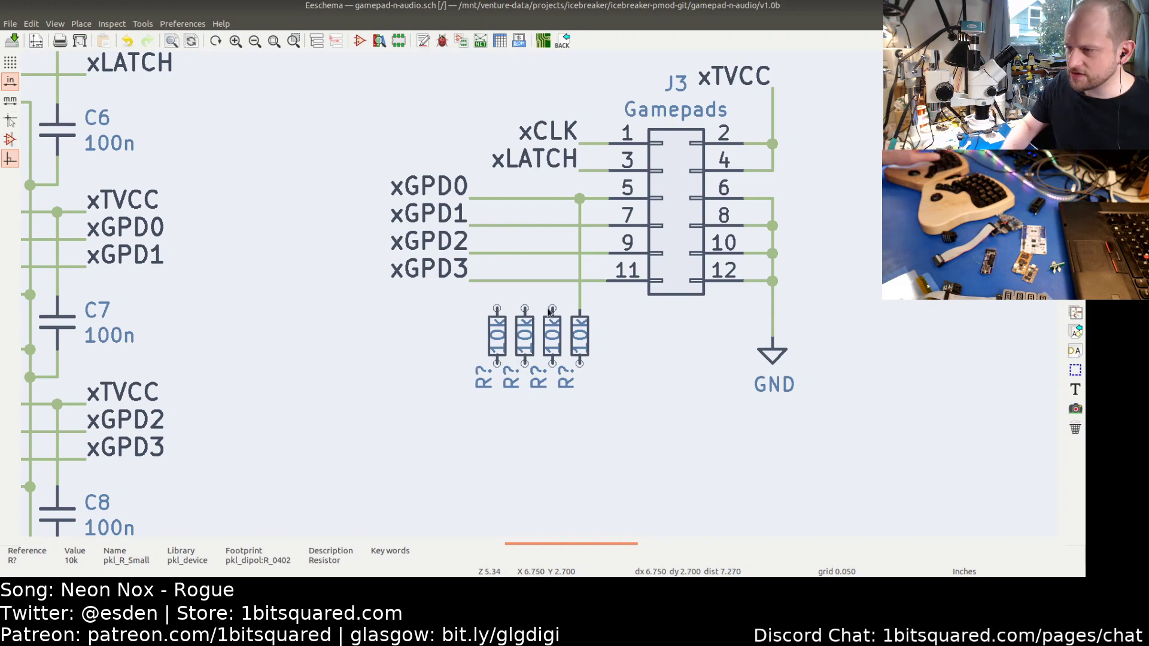
- Switch to the Pcbnew board layout, examine the traces and free space around the gamepad connector, and return to the schematic
{"action": "left_click", "coordinate": [538, 47]}
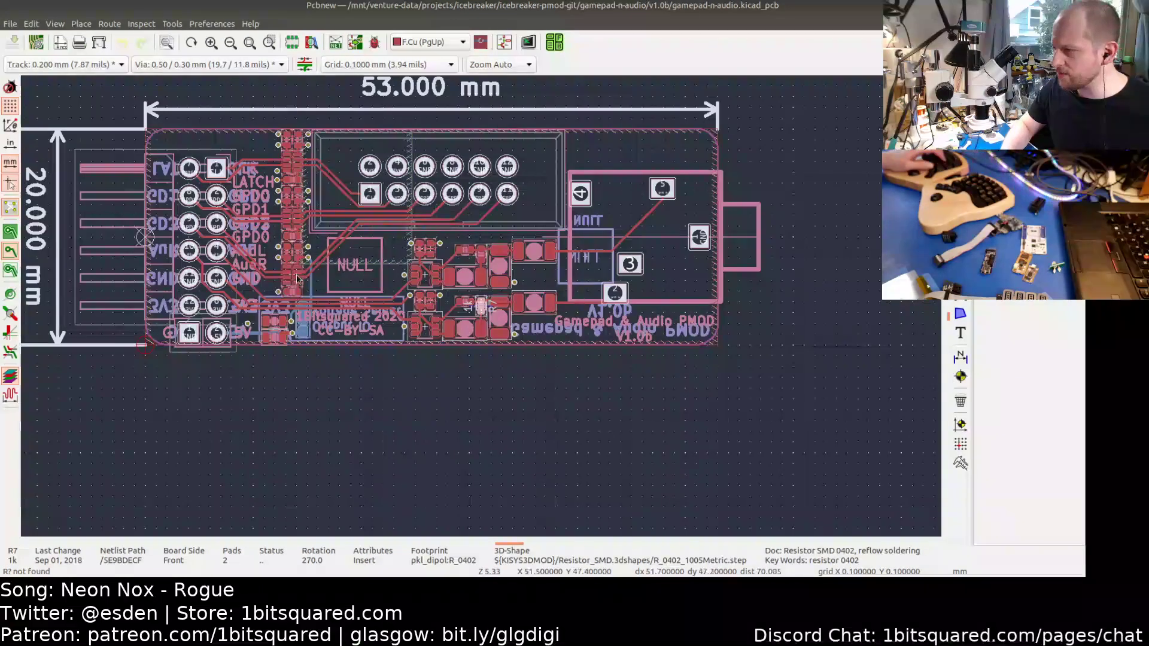
{"action": "scroll", "coordinate": [285, 264], "scroll_direction": "up", "scroll_amount": 3}
{"action": "middle_click_drag", "start_coordinate": [323, 246], "coordinate": [290, 323]}
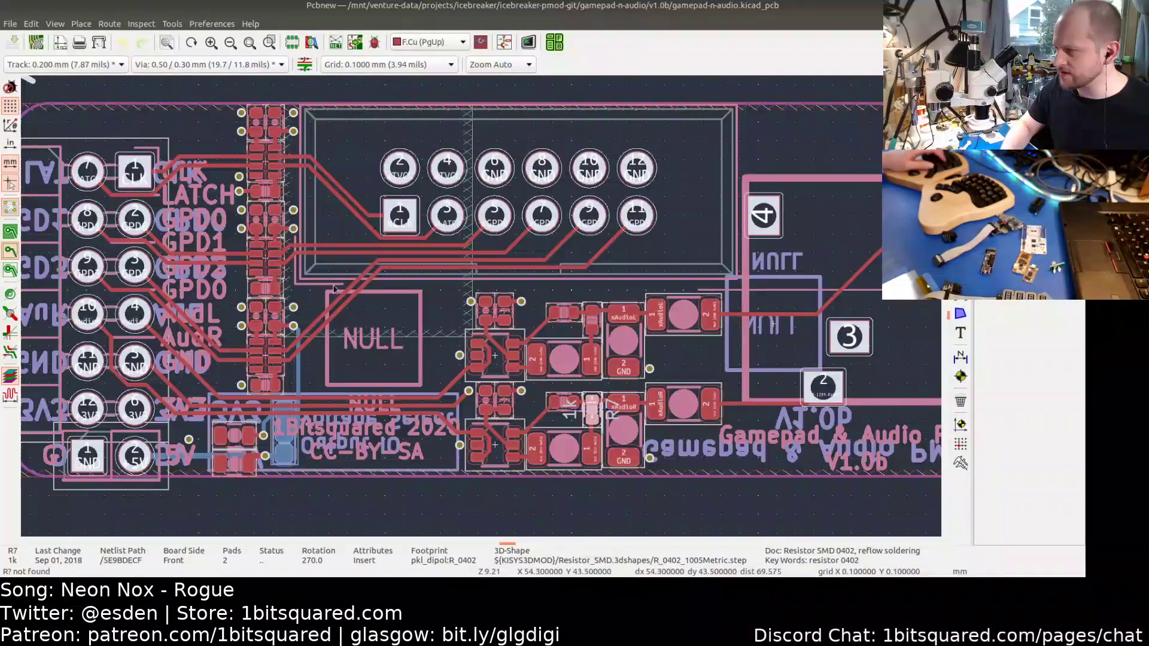
{"action": "scroll", "coordinate": [428, 329], "scroll_direction": "down", "scroll_amount": 1}
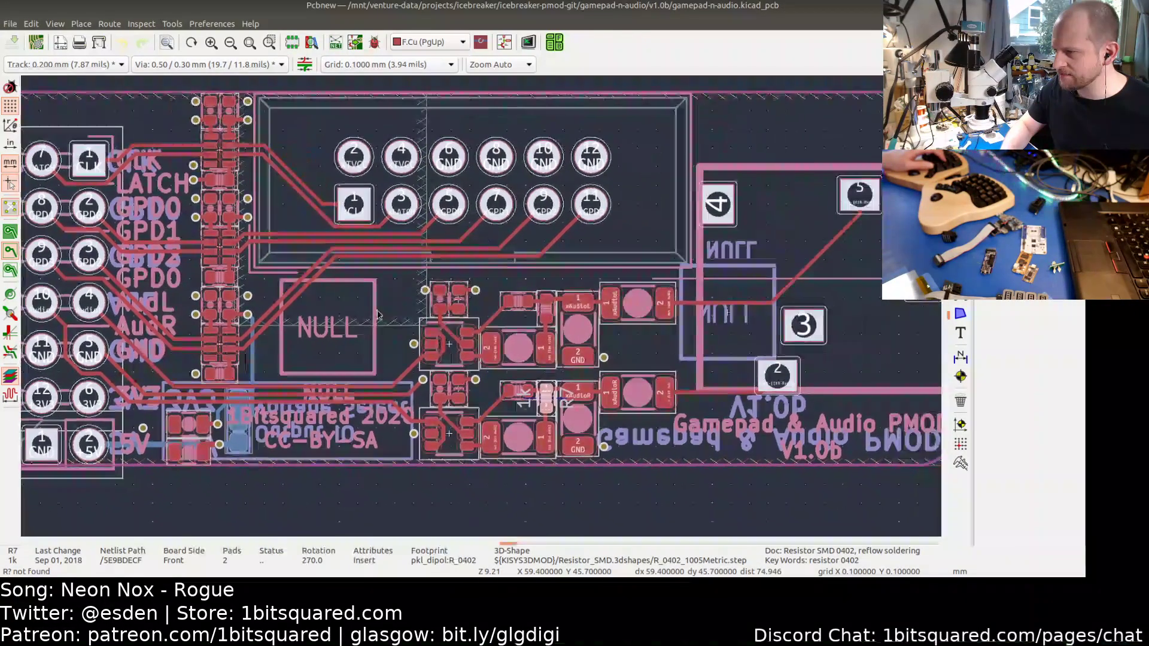
{"action": "scroll", "coordinate": [394, 323], "scroll_direction": "down", "scroll_amount": 1}
{"action": "middle_click_drag", "start_coordinate": [394, 323], "coordinate": [347, 307]}
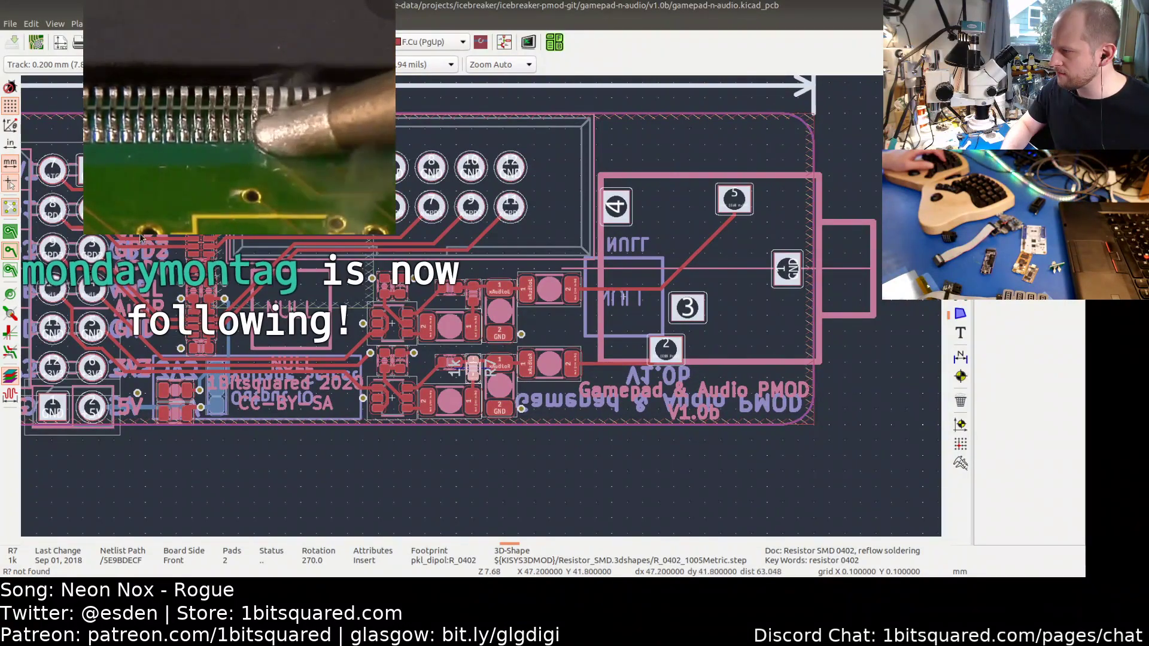
{"action": "middle_click_drag", "start_coordinate": [237, 126], "coordinate": [315, 120]}
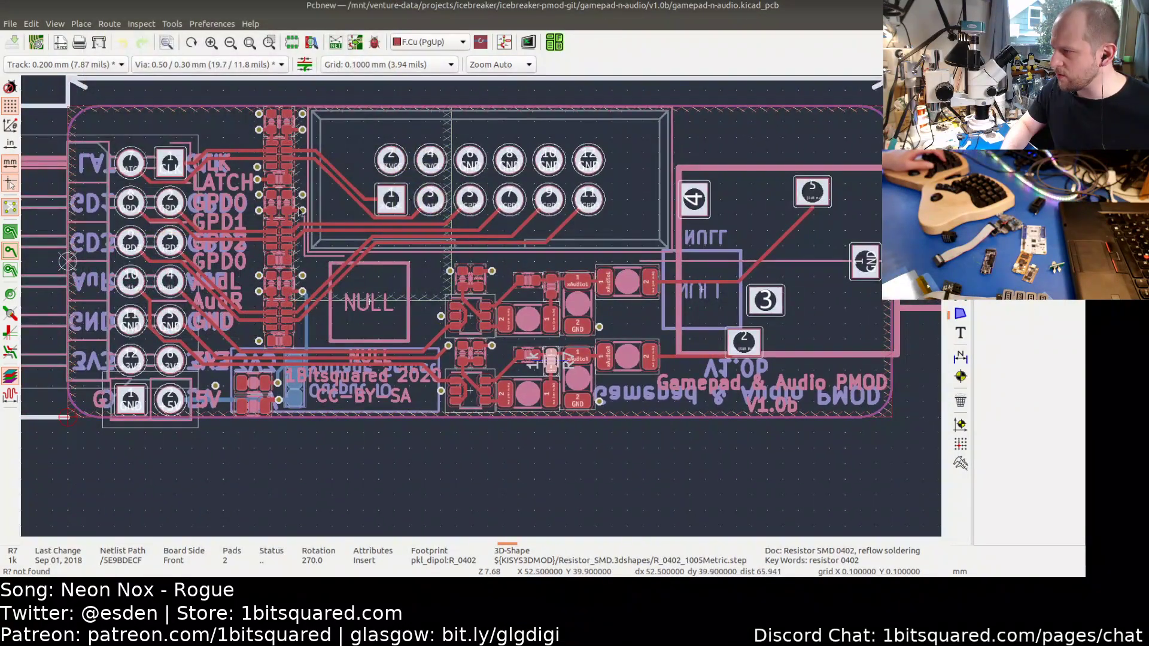
{"action": "scroll", "coordinate": [296, 193], "scroll_direction": "up", "scroll_amount": 3}
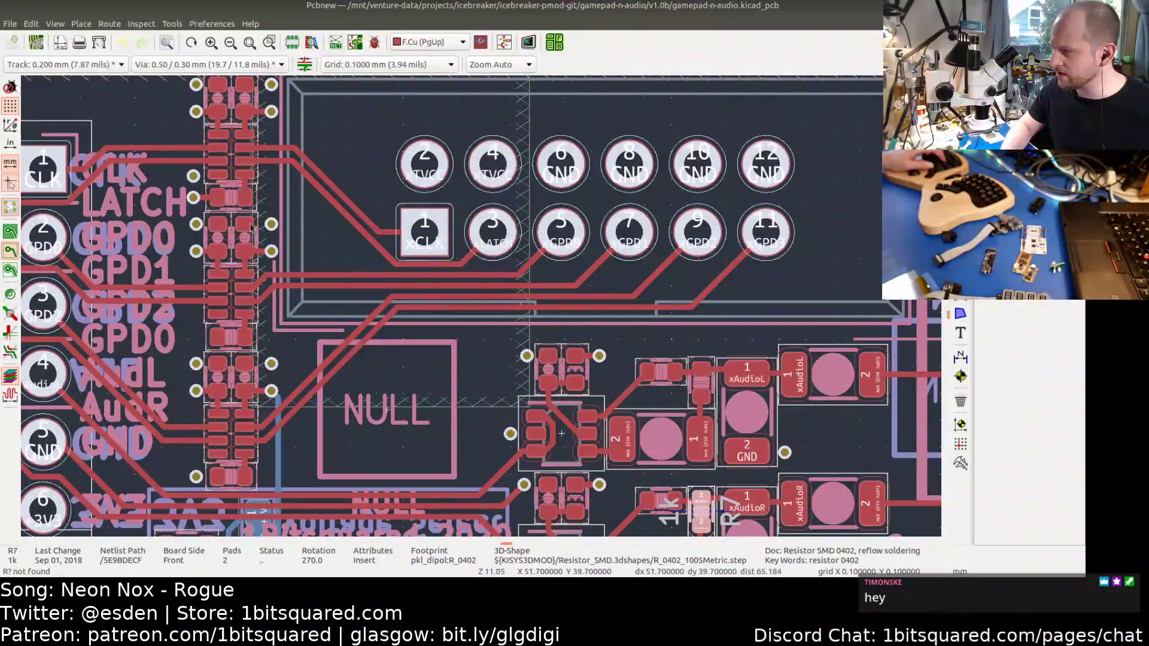
{"action": "scroll", "coordinate": [252, 227], "scroll_direction": "down", "scroll_amount": 2}
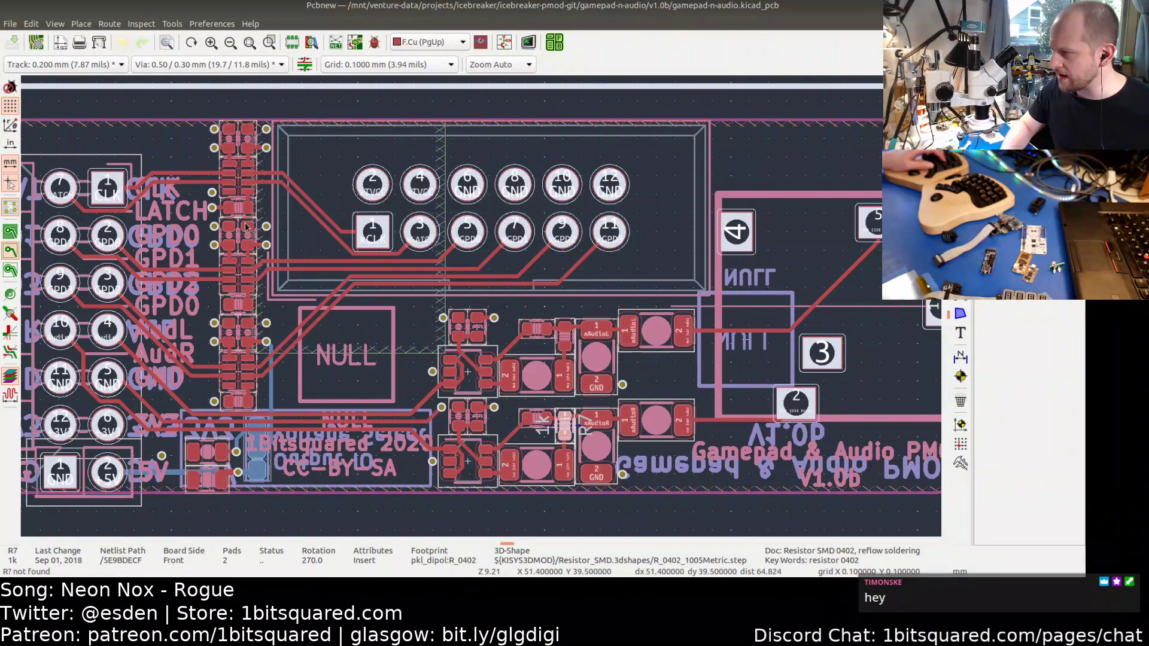
{"action": "middle_click_drag", "start_coordinate": [237, 248], "coordinate": [260, 229]}
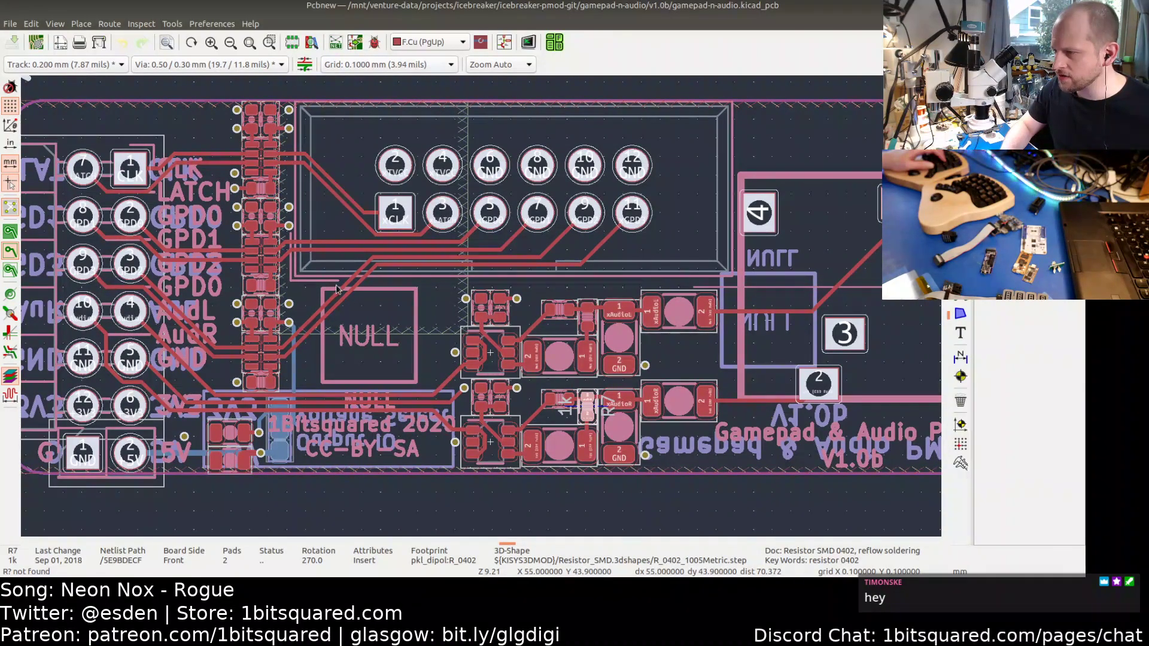
{"action": "middle_click_drag", "start_coordinate": [322, 279], "coordinate": [227, 297]}
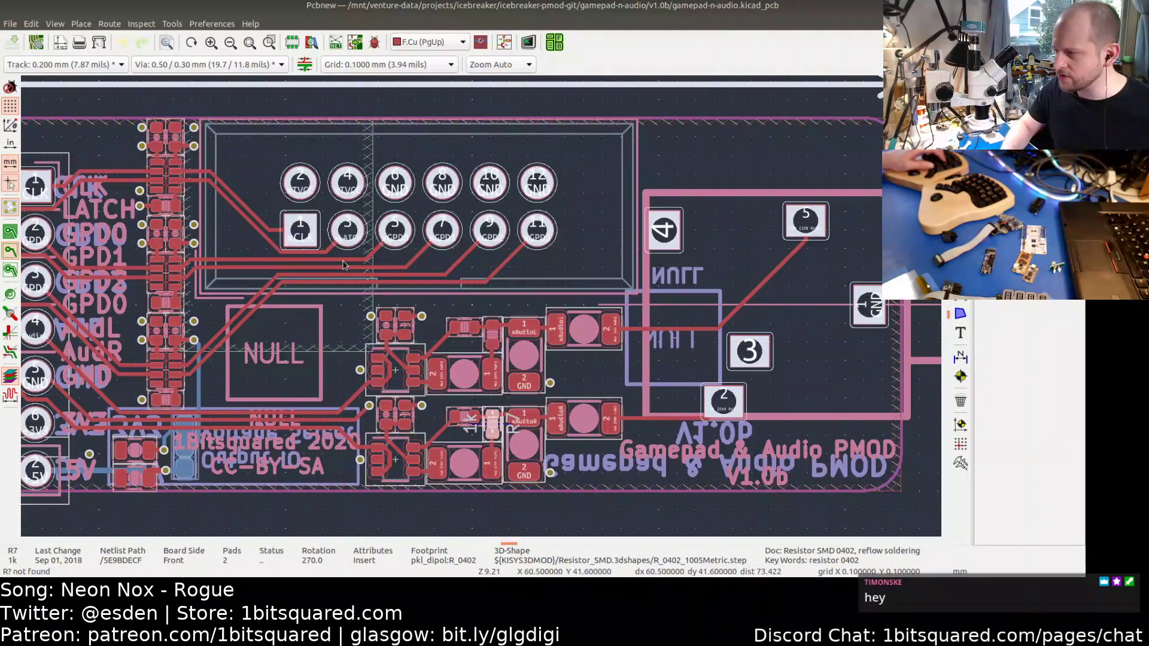
{"action": "left_click", "coordinate": [505, 43]}
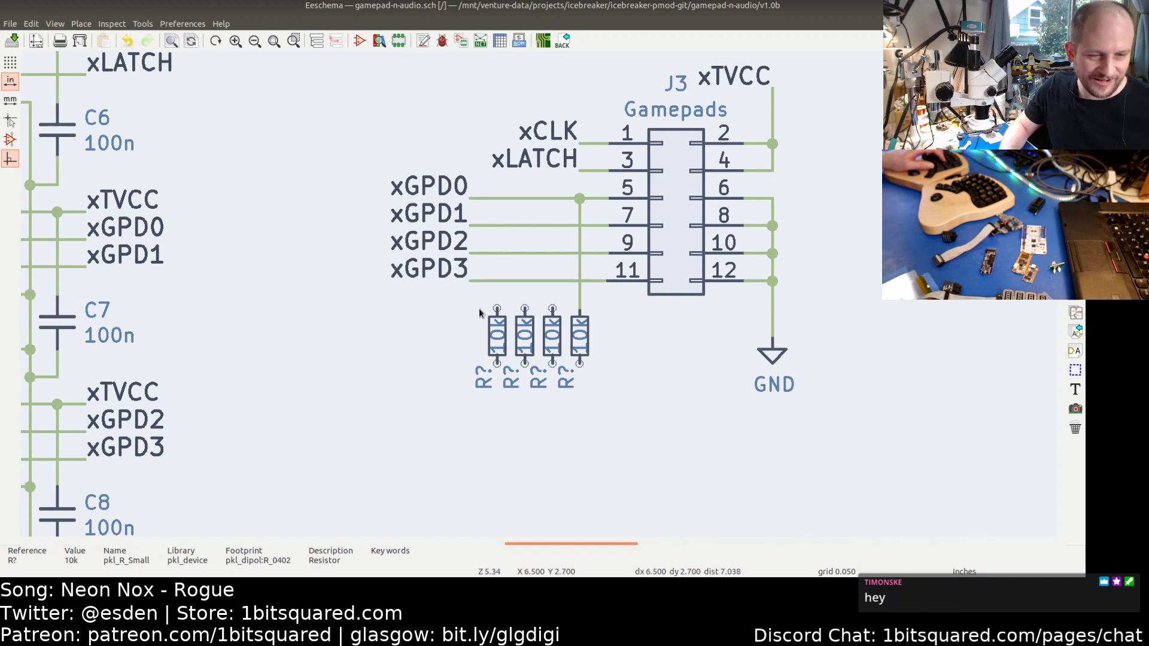
- Wire the upper pins of the three remaining 10k resistors to xGPD1, xGPD2 and xGPD3, one resistor per line
{"action": "middle_click_drag", "start_coordinate": [440, 312], "coordinate": [322, 296]}
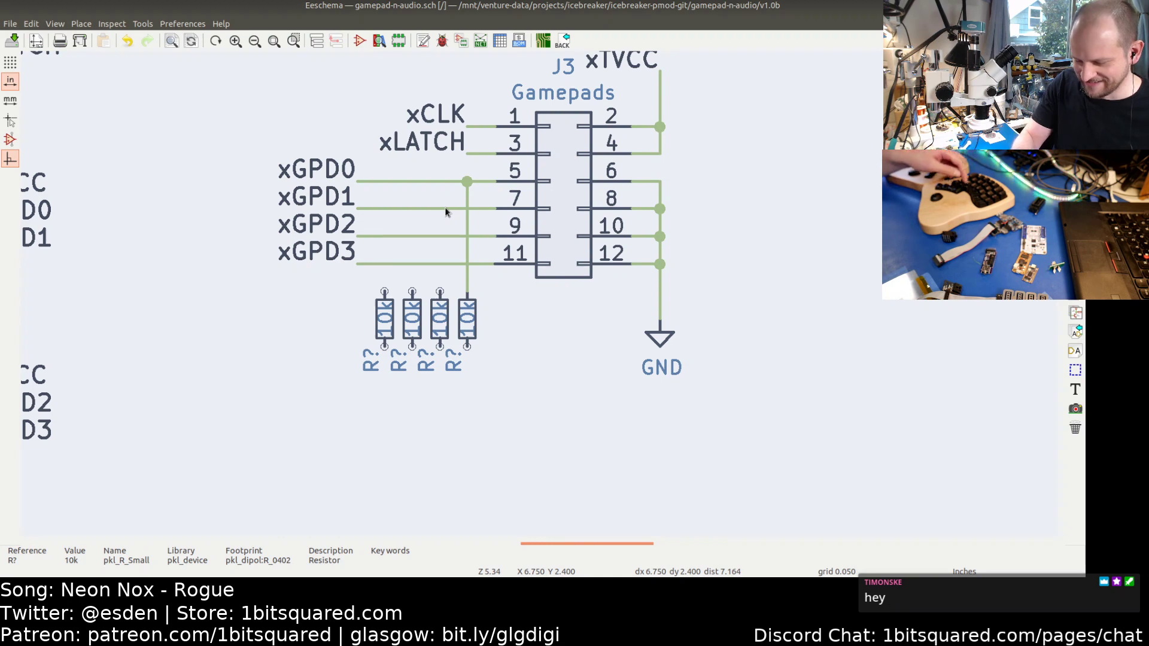
{"action": "key", "text": "w"}
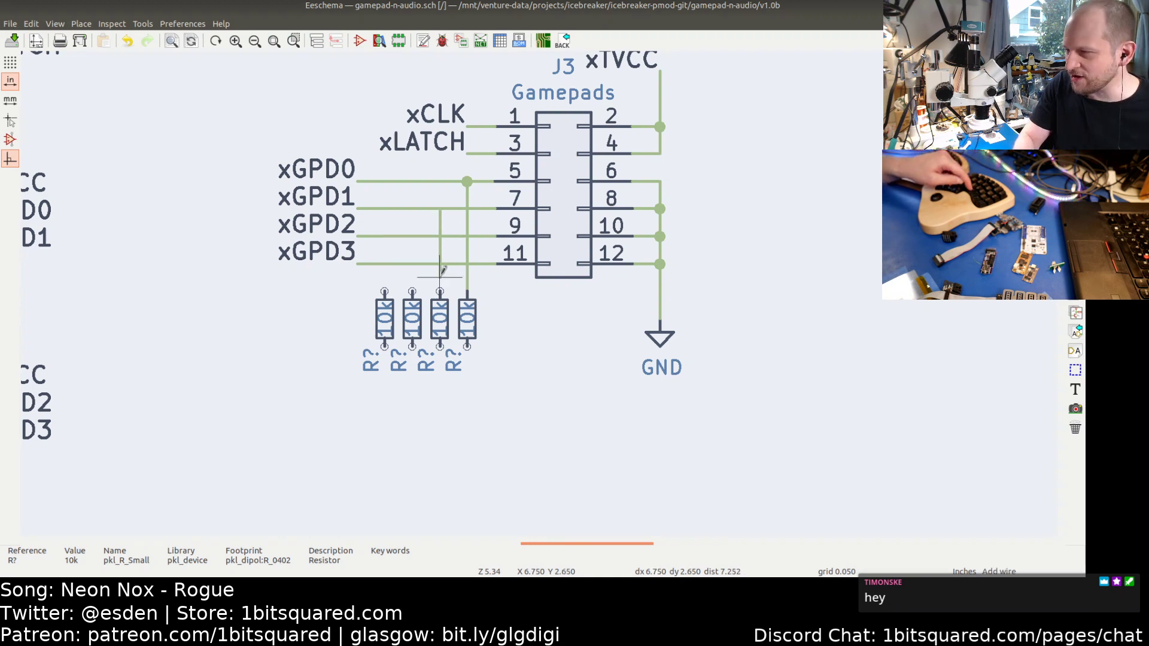
{"action": "left_click", "coordinate": [439, 292]}
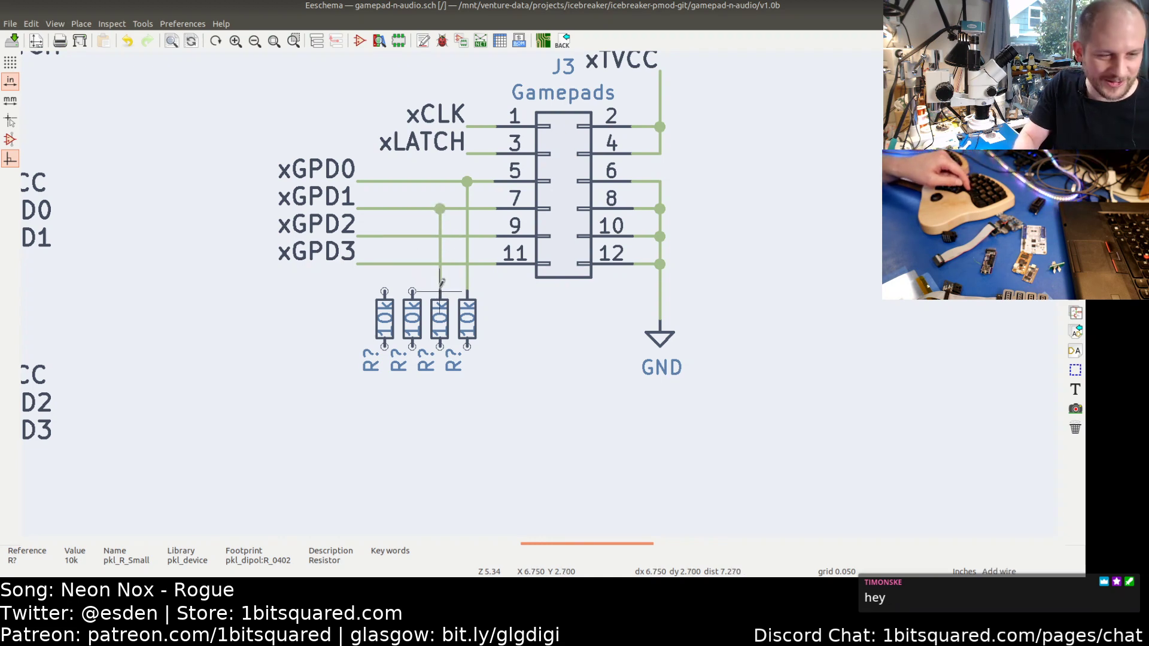
{"action": "left_click", "coordinate": [412, 237]}
{"action": "left_click", "coordinate": [413, 292]}
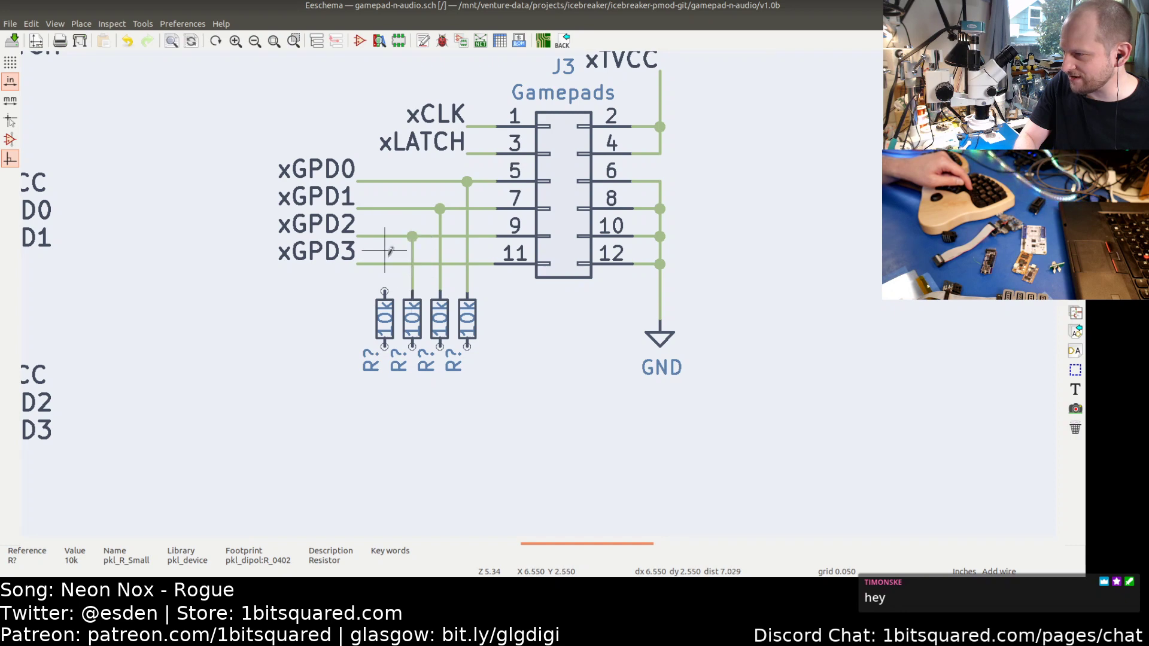
{"action": "left_click", "coordinate": [384, 263]}
{"action": "left_click", "coordinate": [385, 291]}
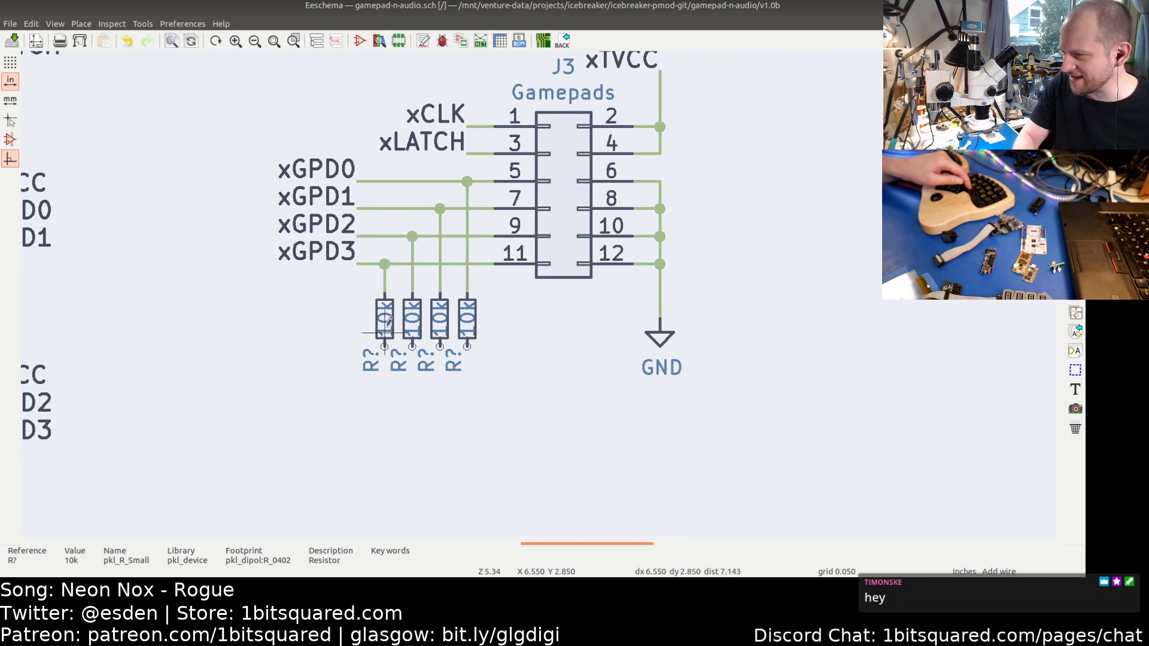
- Join the lower pins of all four 10k resistors with a common wire running beneath them
{"action": "left_click", "coordinate": [385, 374]}
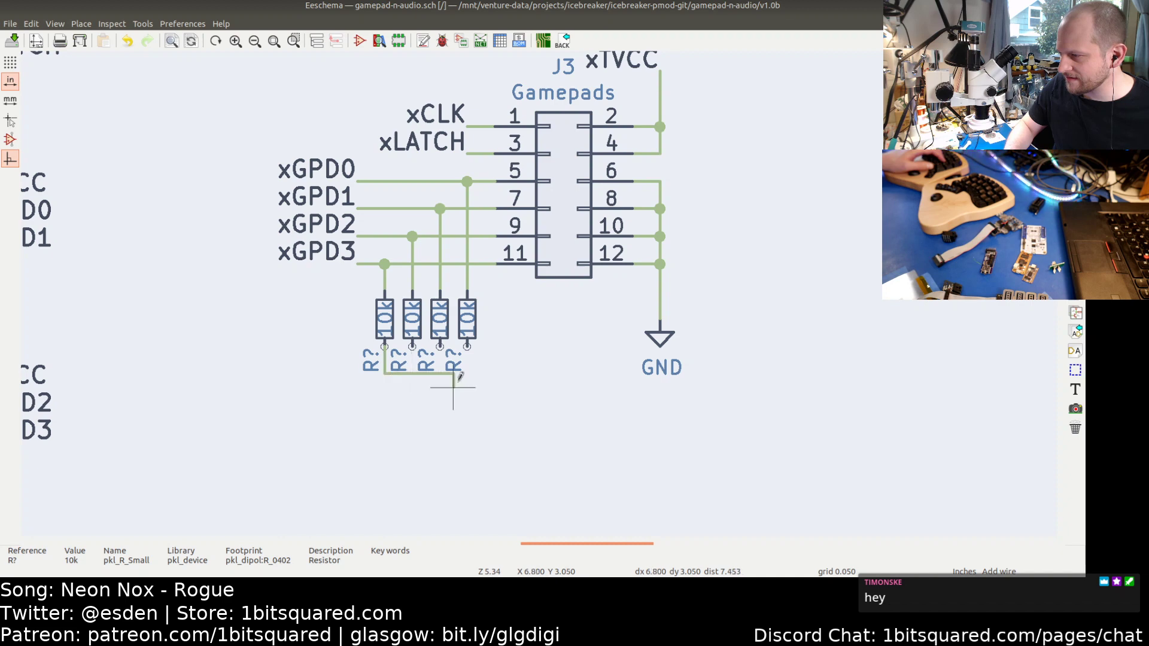
{"action": "left_click", "coordinate": [468, 346]}
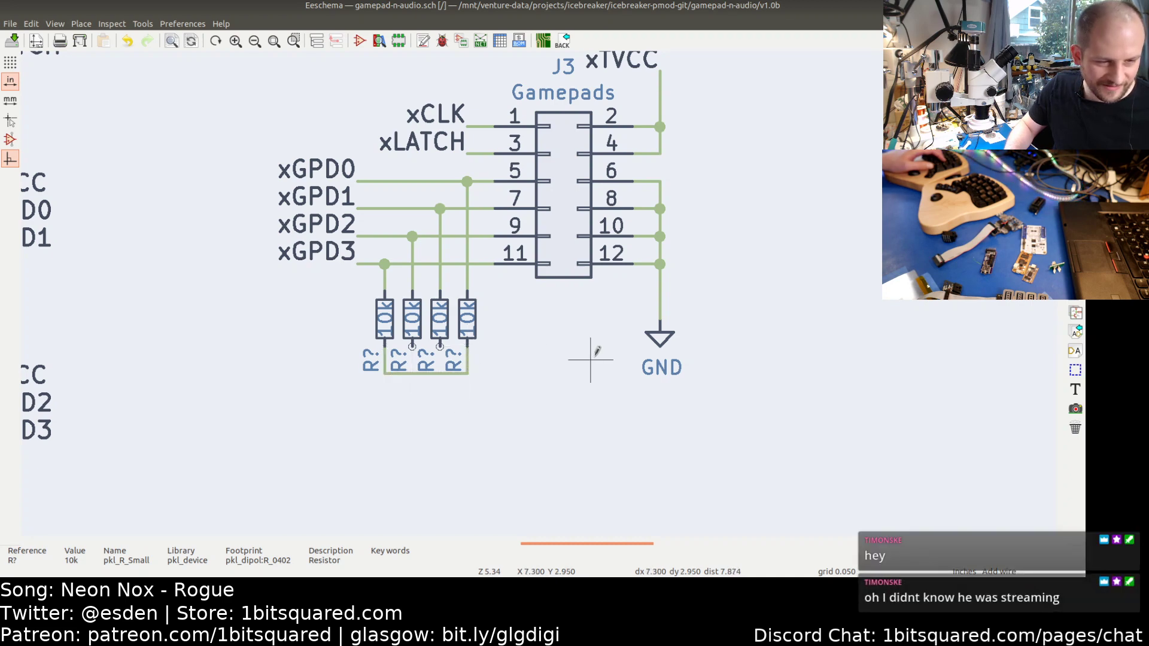
{"action": "left_click", "coordinate": [412, 346]}
{"action": "left_click", "coordinate": [412, 374]}
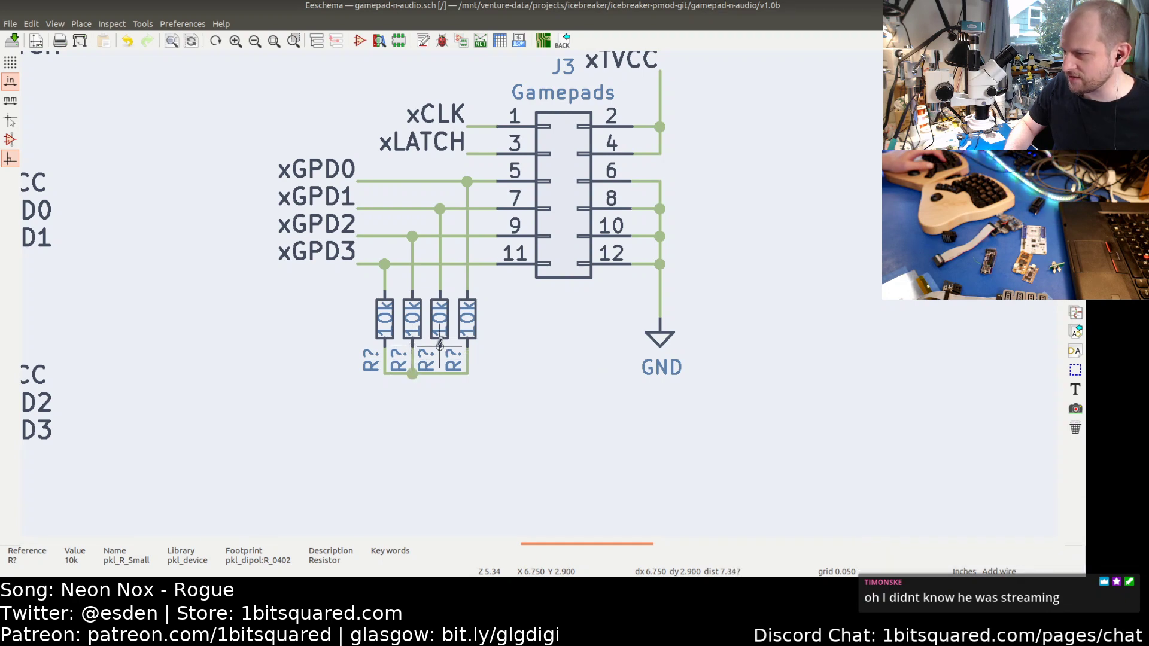
{"action": "left_click", "coordinate": [440, 346]}
{"action": "left_click", "coordinate": [440, 374]}
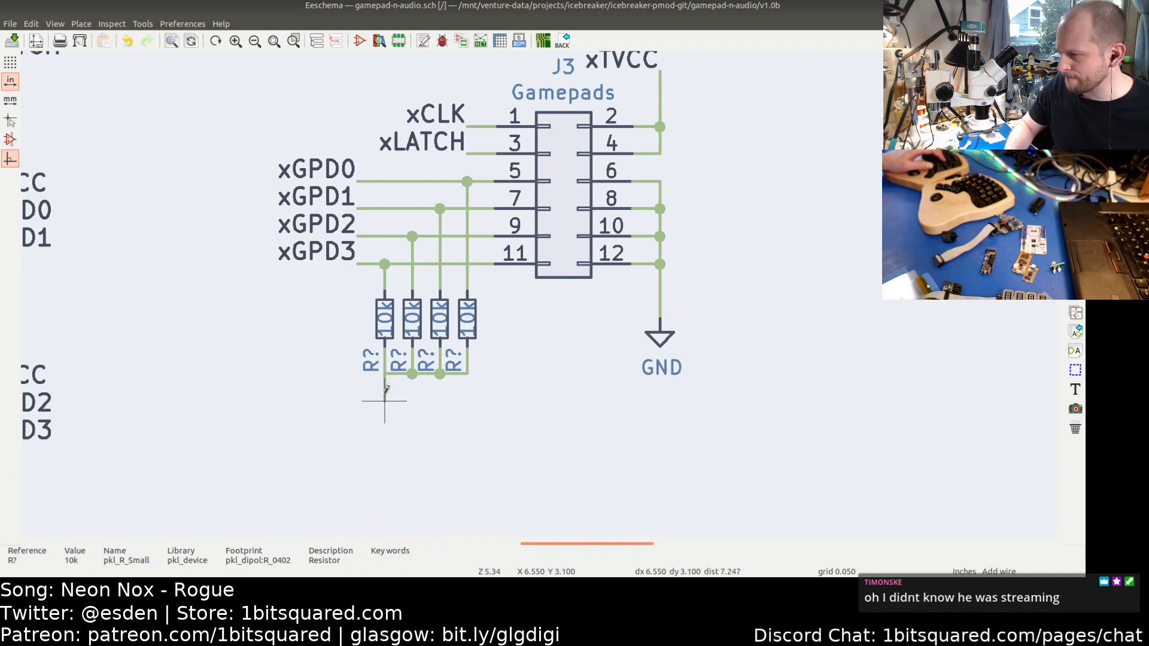
- Extend the common resistor wire downward from its leftmost resistor and attach a copy of connector J3's GND symbol to its end
{"action": "double_click", "coordinate": [385, 401]}
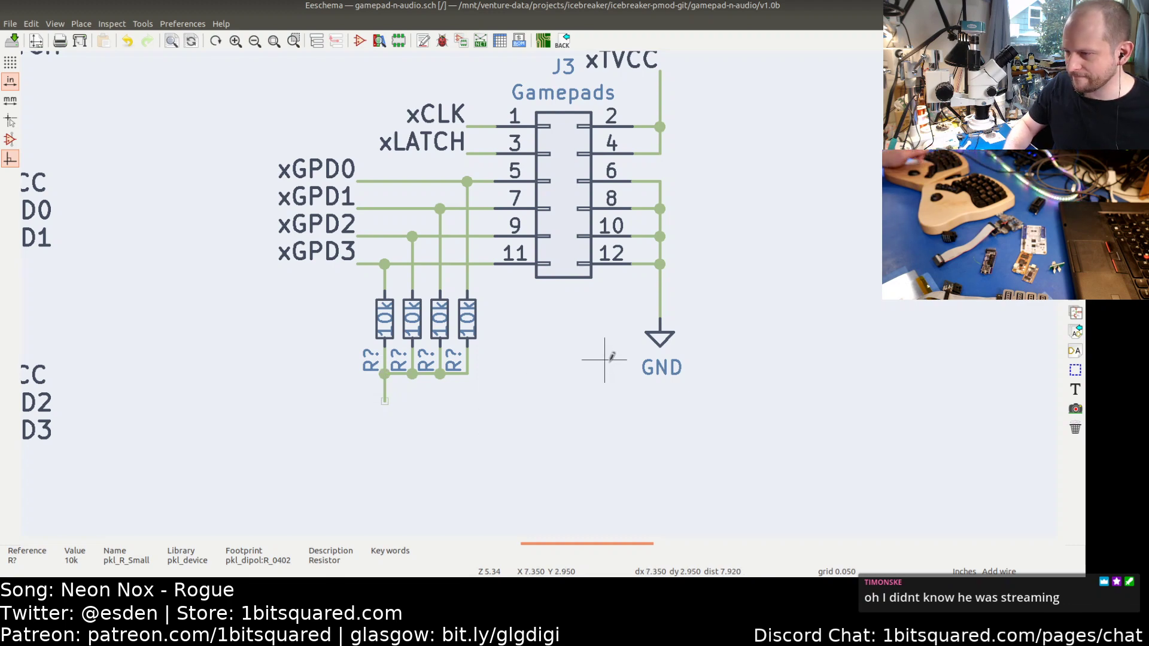
{"action": "key", "text": "Escape"}
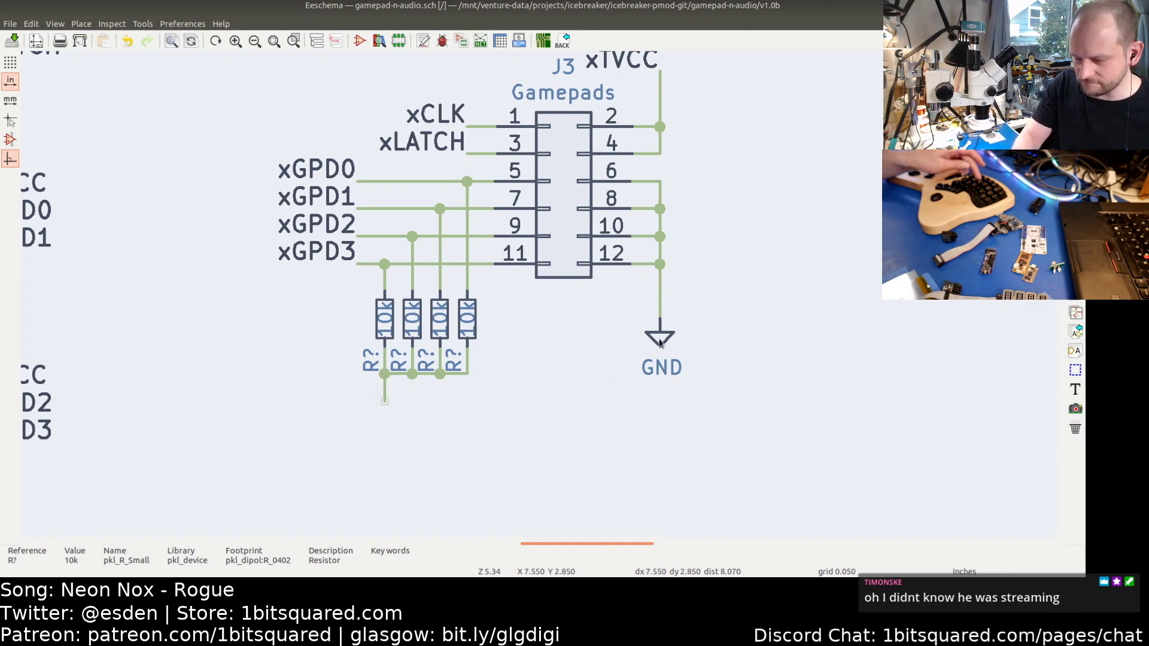
{"action": "key", "text": "c"}
{"action": "left_click", "coordinate": [370, 428]}
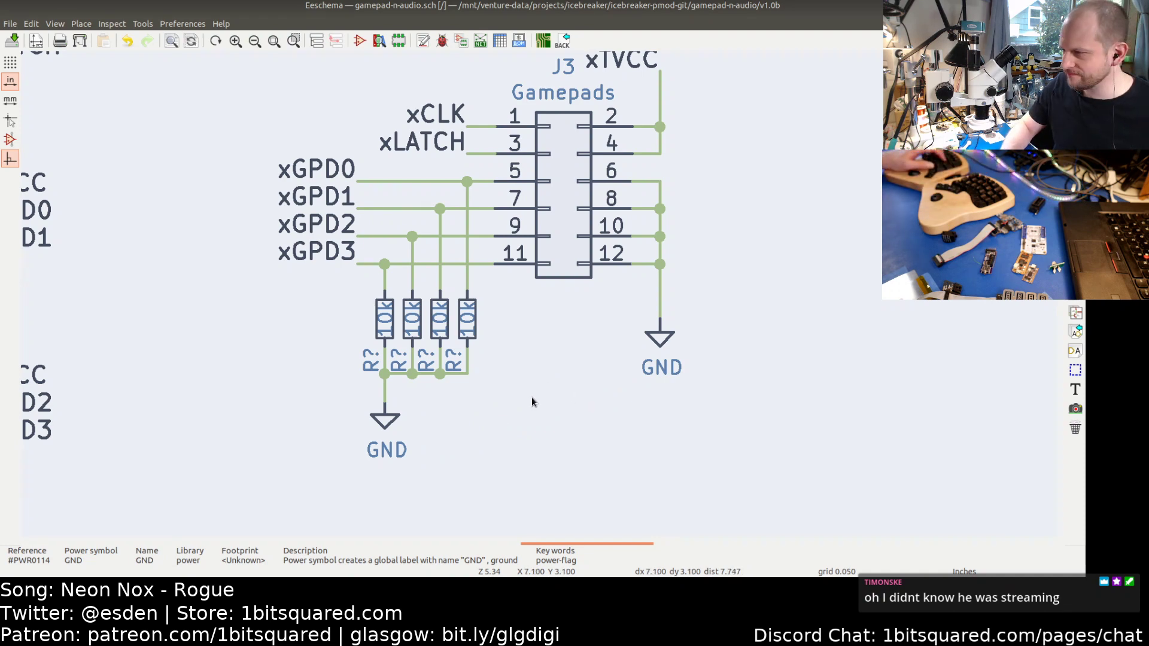
- Check the finished resistor wiring around connector J3 and save the schematic
{"action": "scroll", "coordinate": [531, 397], "scroll_direction": "down", "scroll_amount": 1}
{"action": "scroll", "coordinate": [479, 407], "scroll_direction": "up", "scroll_amount": 1}
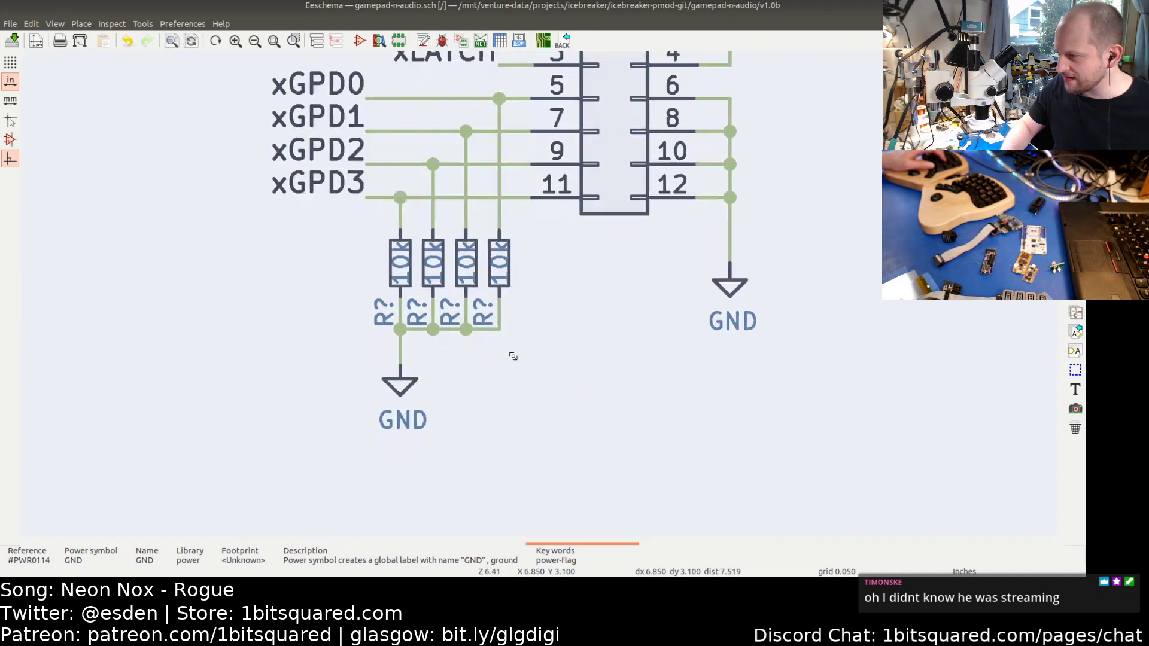
{"action": "scroll", "coordinate": [554, 366], "scroll_direction": "down", "scroll_amount": 1}
{"action": "middle_click_drag", "start_coordinate": [576, 367], "coordinate": [459, 402]}
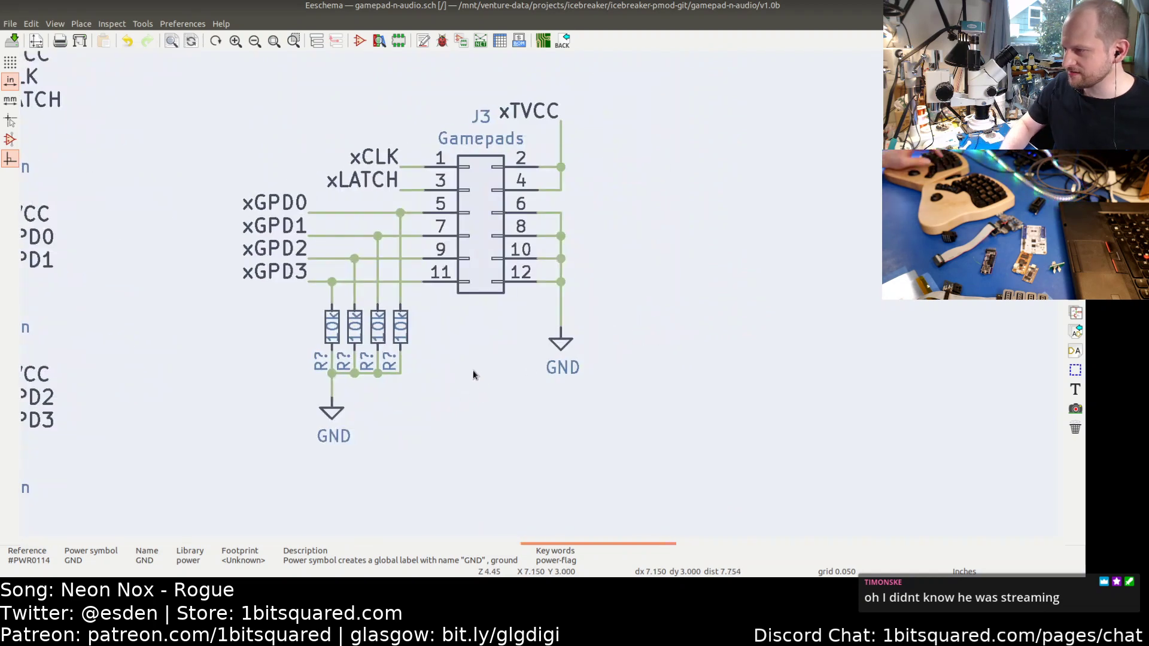
{"action": "scroll", "coordinate": [491, 371], "scroll_direction": "down", "scroll_amount": 1}
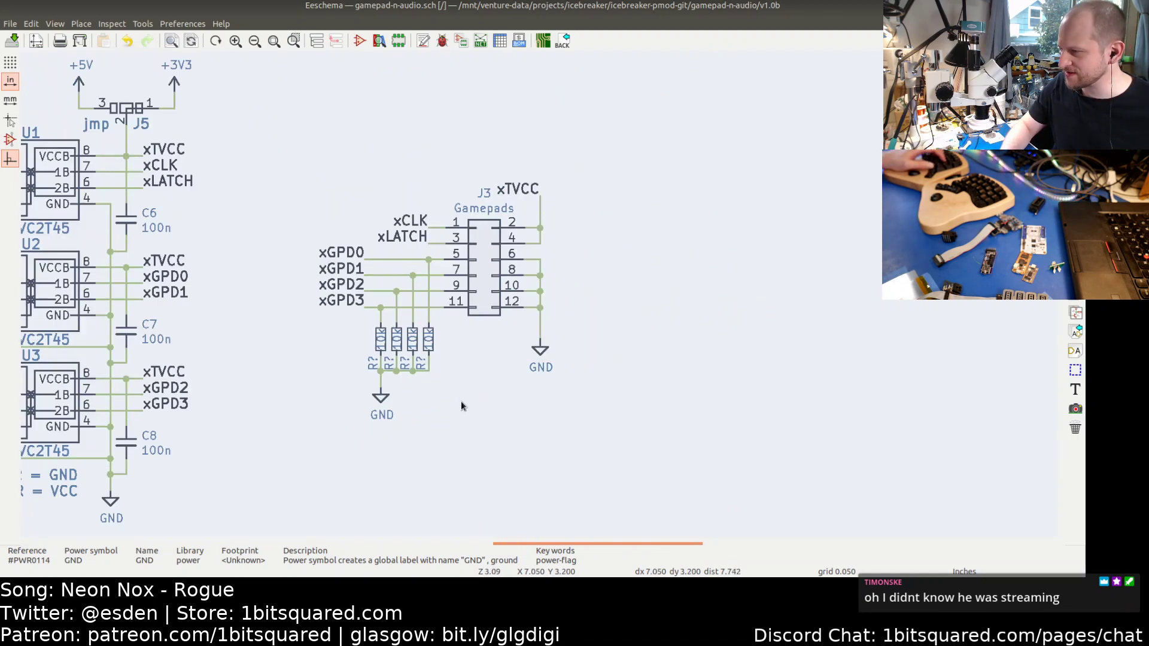
{"action": "scroll", "coordinate": [473, 400], "scroll_direction": "down", "scroll_amount": 2}
{"action": "scroll", "coordinate": [484, 389], "scroll_direction": "up", "scroll_amount": 3}
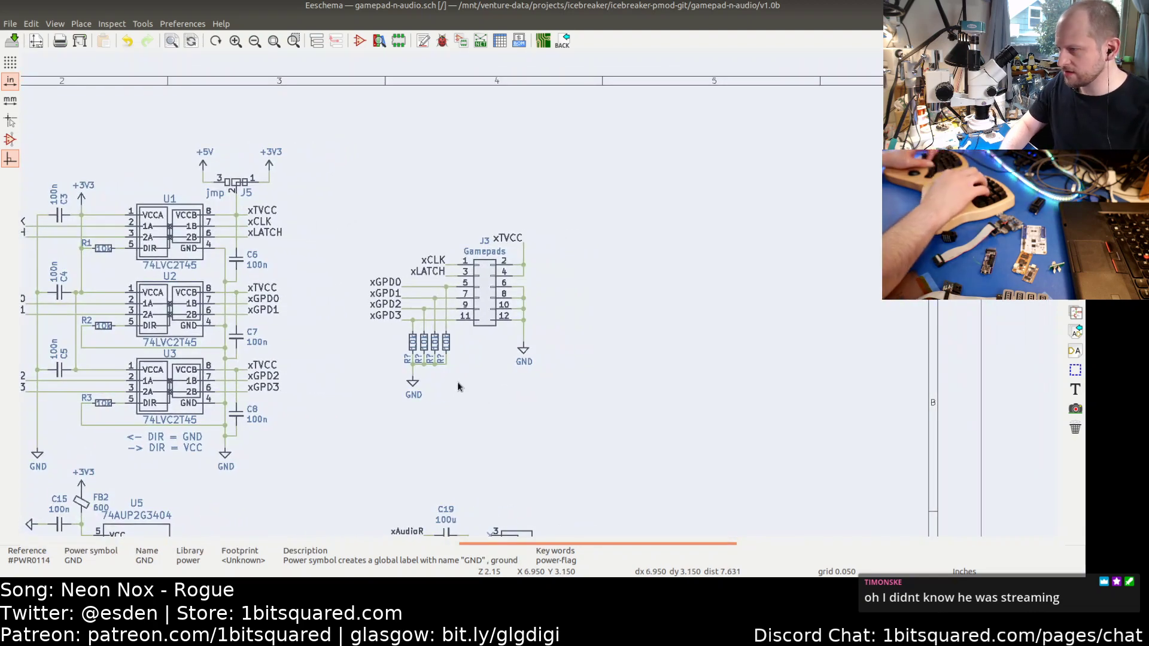
{"action": "key", "text": "ctrl+s"}
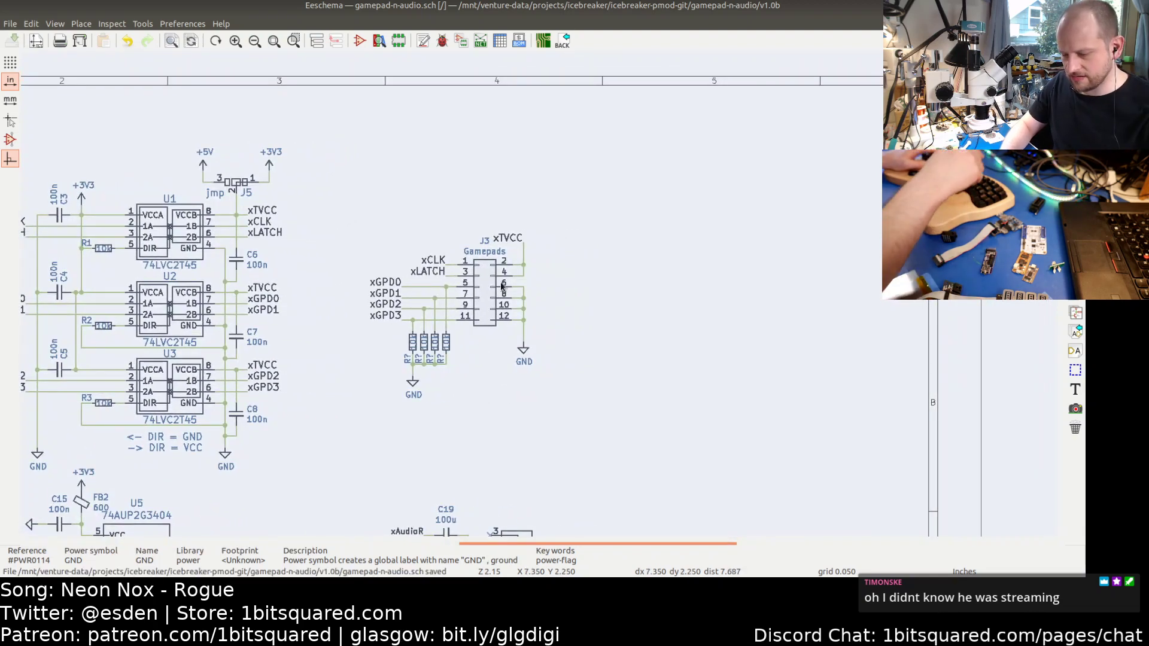
- Annotate the new resistors while keeping existing annotations, and update the Pcbnew board from the schematic
{"action": "key", "text": "F8"}
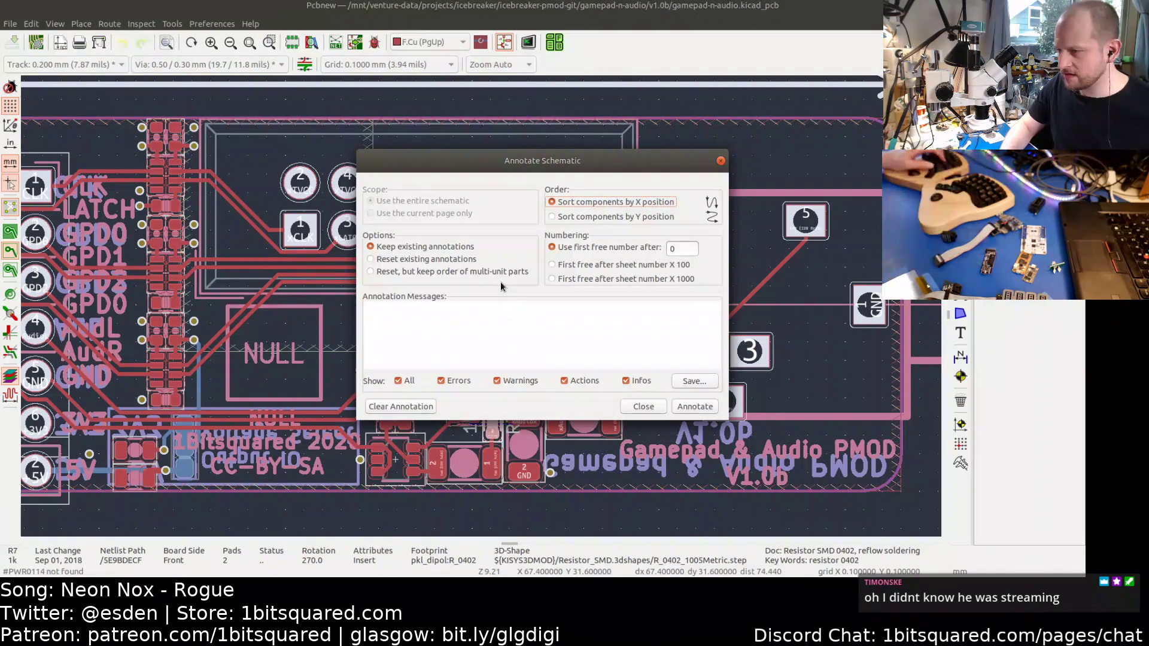
{"action": "left_click", "coordinate": [694, 407]}
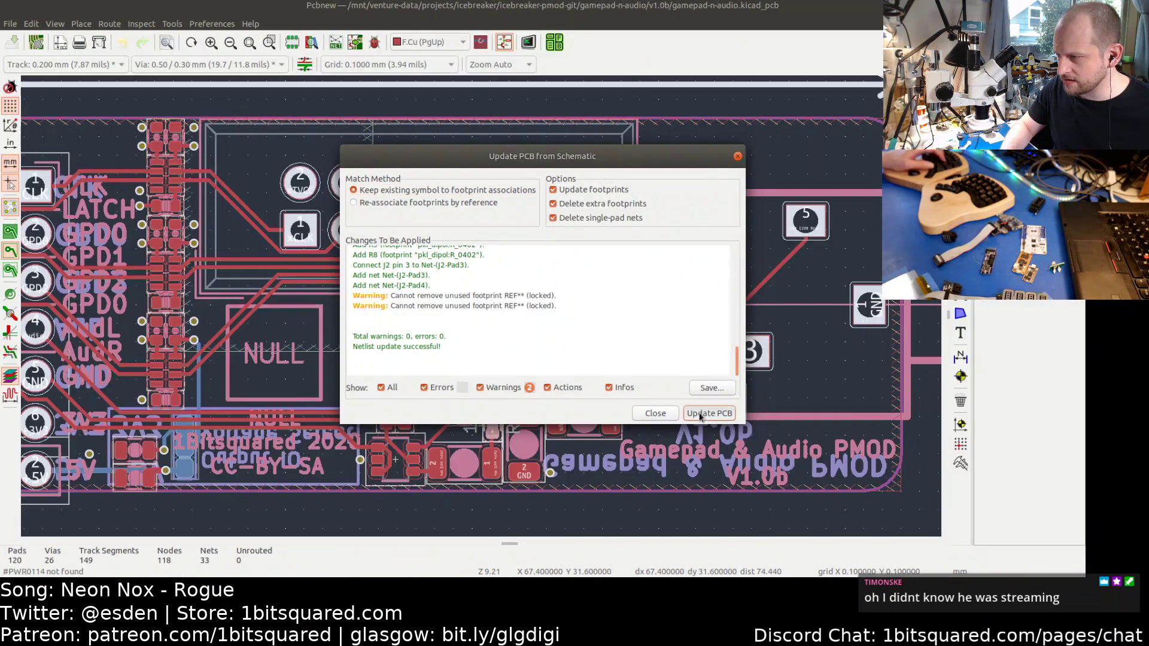
{"action": "left_click", "coordinate": [700, 414]}
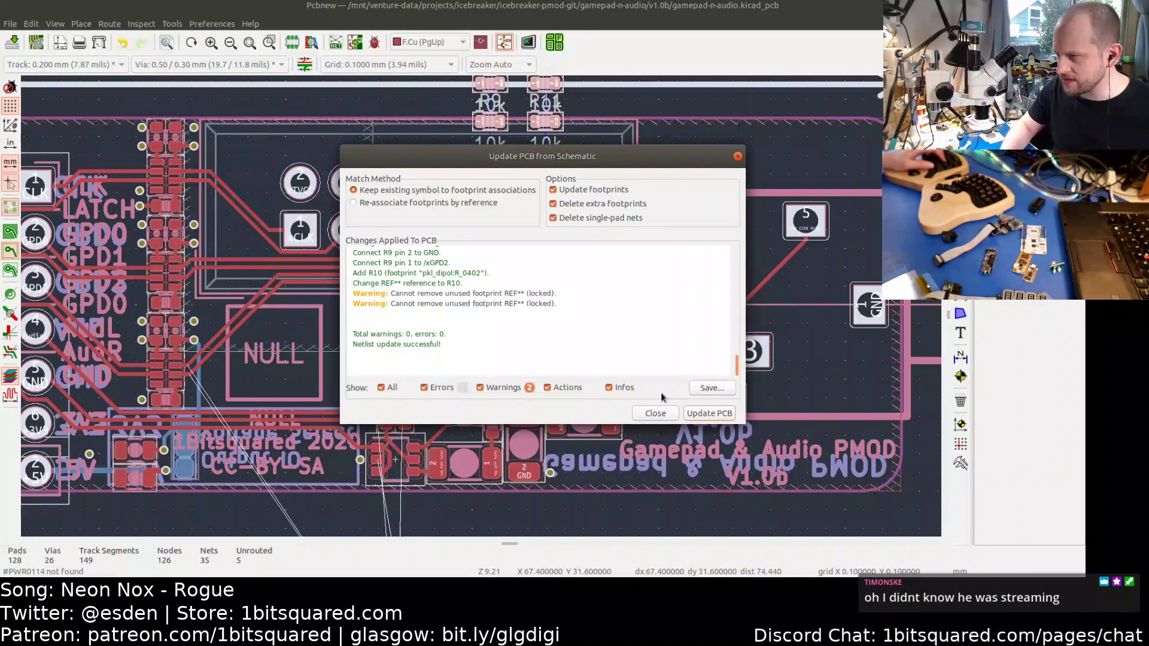
{"action": "left_click", "coordinate": [655, 413]}
- Place the group of four new 10k resistor footprints just below the board's lower edge
{"action": "scroll", "coordinate": [506, 413], "scroll_direction": "down", "scroll_amount": 2}
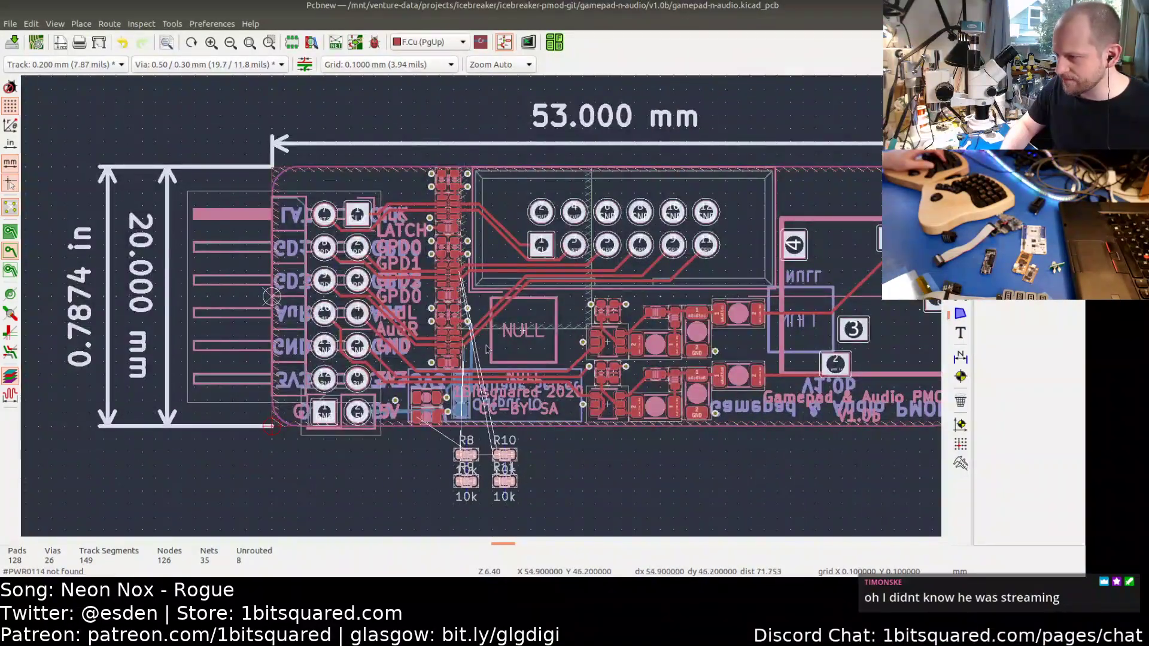
{"action": "scroll", "coordinate": [506, 413], "scroll_direction": "up", "scroll_amount": 2}
{"action": "middle_click_drag", "start_coordinate": [387, 496], "coordinate": [419, 418]}
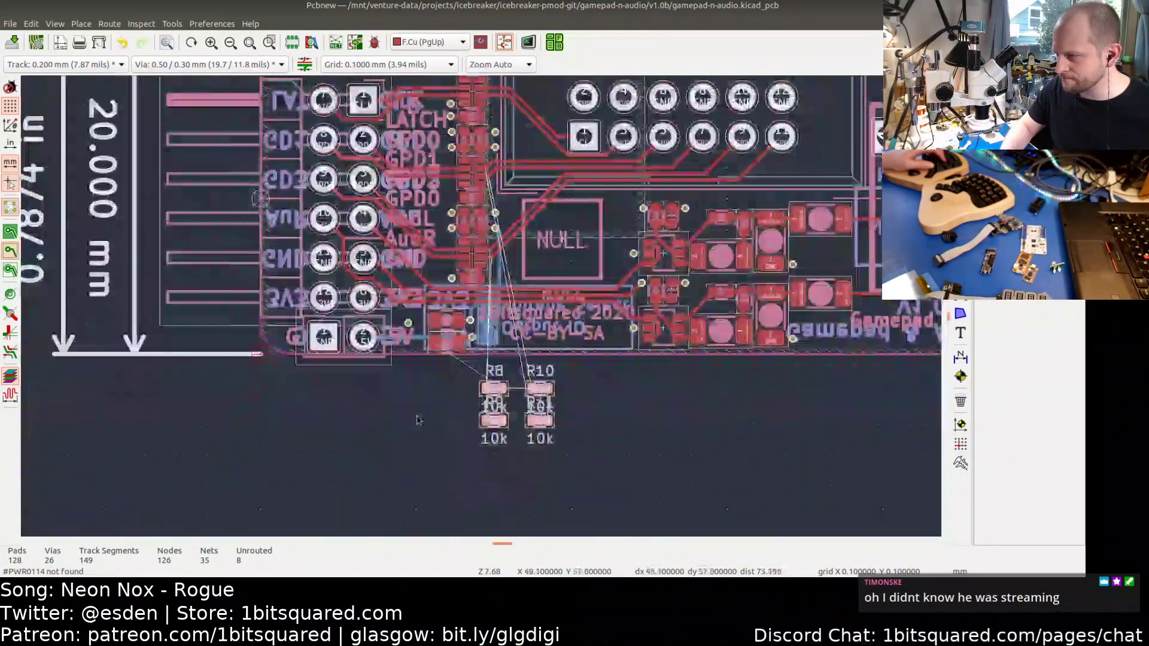
{"action": "left_click", "coordinate": [418, 418]}
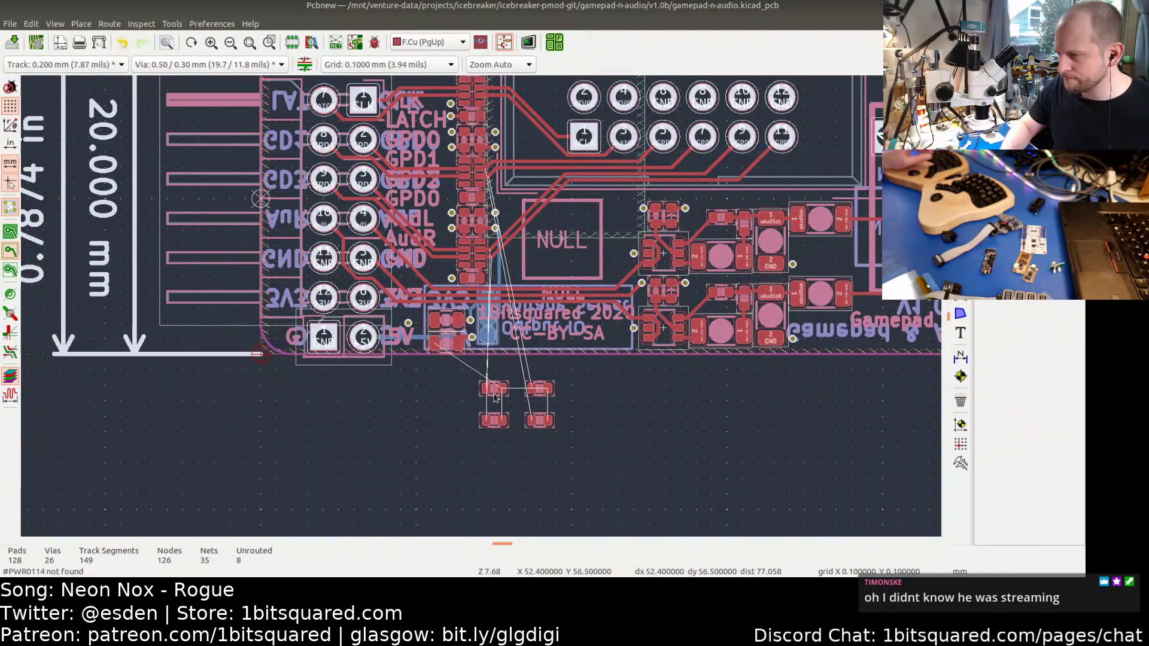
- Try to fit resistor R8, rotated 90 degrees, between the level-shifter column and the xGPD traces
{"action": "left_click", "coordinate": [495, 396]}
{"action": "key", "text": "m"}
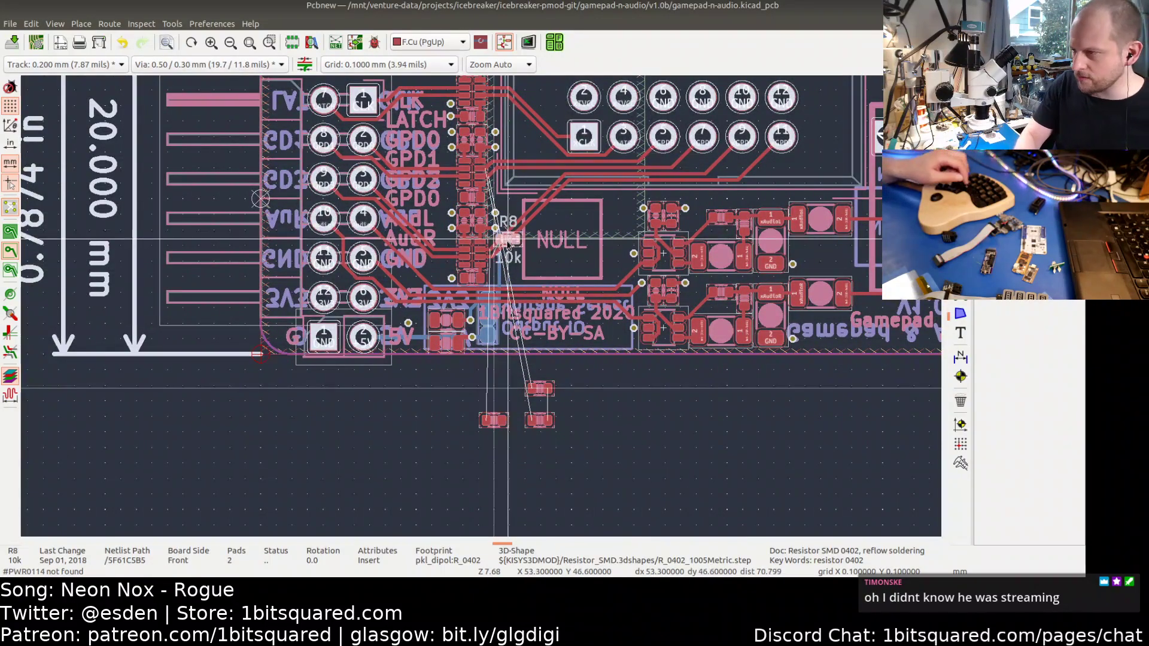
{"action": "middle_click_drag", "start_coordinate": [506, 222], "coordinate": [506, 291]}
{"action": "scroll", "coordinate": [502, 273], "scroll_direction": "up", "scroll_amount": 5}
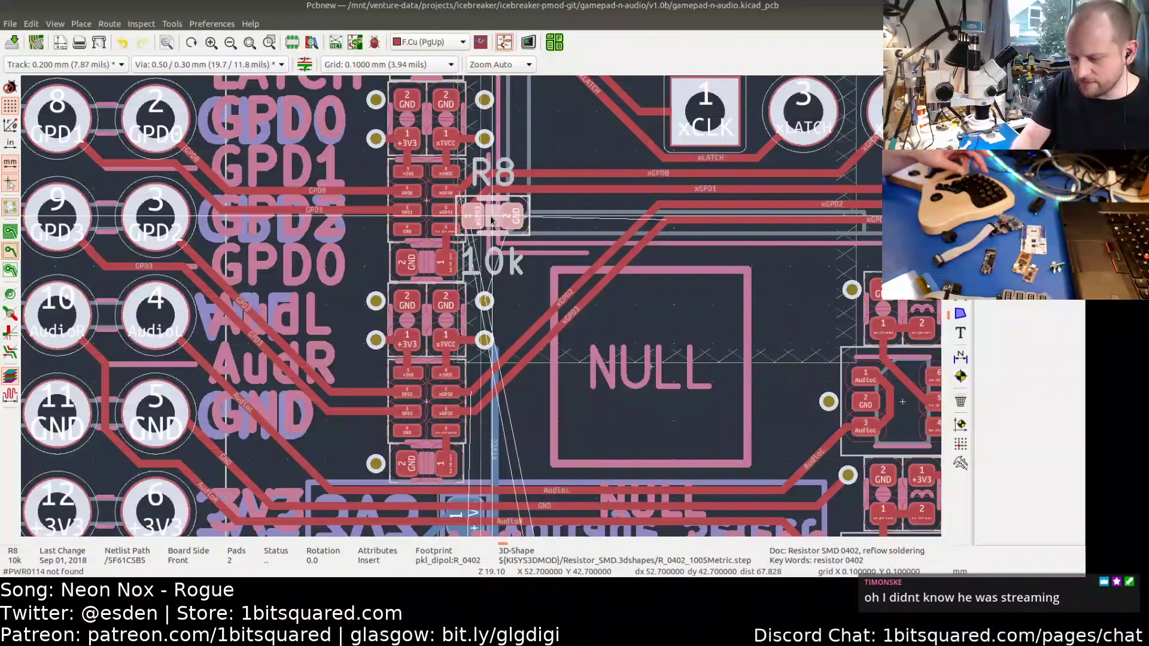
{"action": "key", "text": "r"}
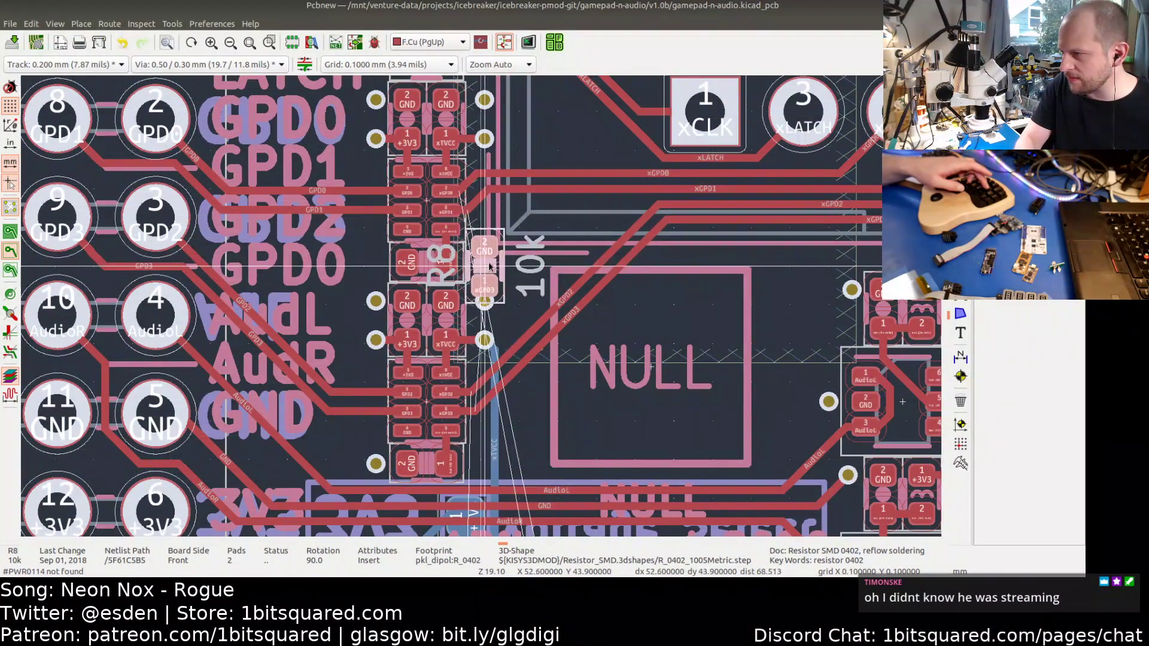
{"action": "left_click", "coordinate": [520, 329]}
- Select the whole level-shifter column with its capacitors, resistors and vias, and move it about 0.7 mm toward the PMOD connector
{"action": "scroll", "coordinate": [519, 329], "scroll_direction": "down", "scroll_amount": 5}
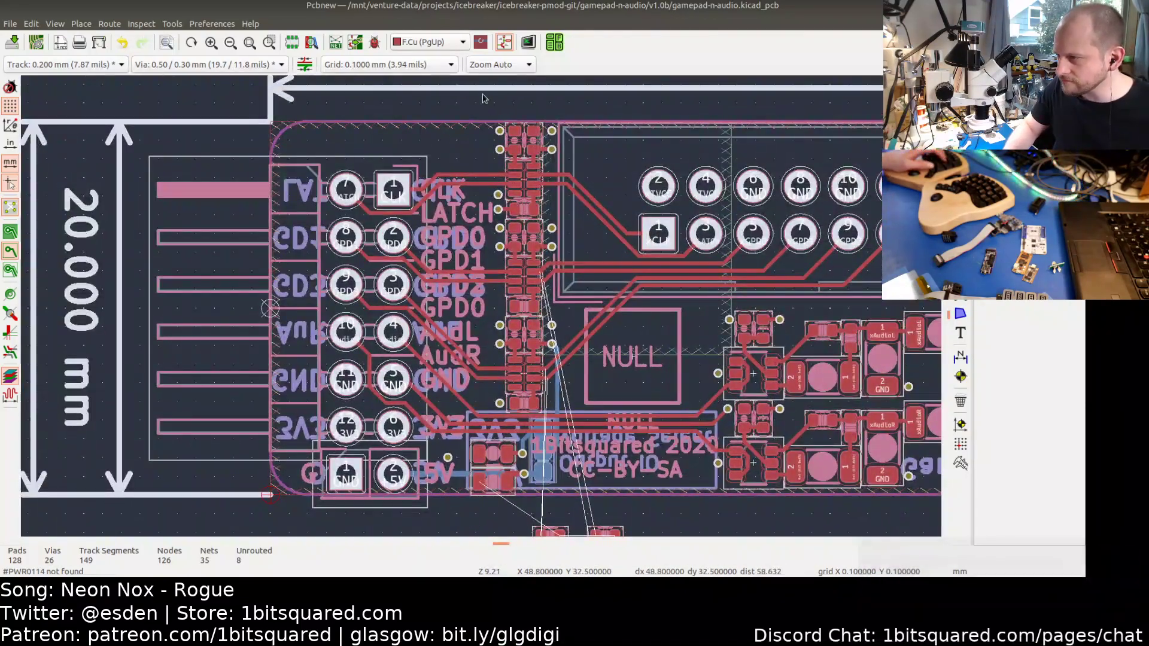
{"action": "left_click_drag", "start_coordinate": [481, 97], "coordinate": [565, 415]}
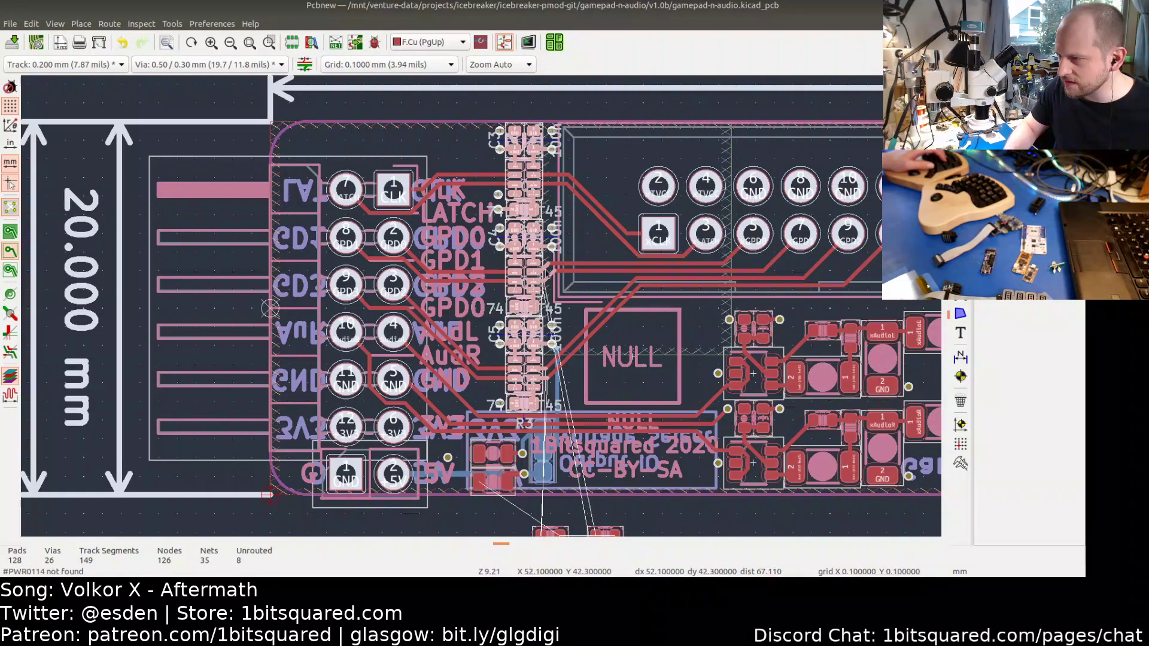
{"action": "scroll", "coordinate": [550, 288], "scroll_direction": "up", "scroll_amount": 2}
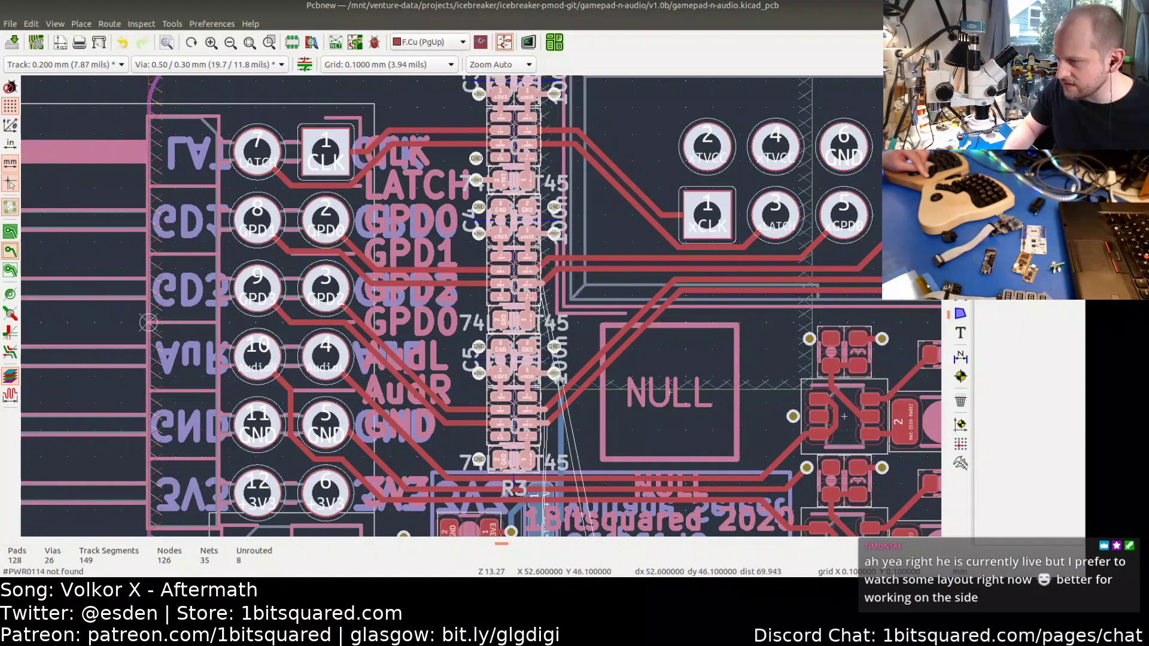
{"action": "middle_click_drag", "start_coordinate": [530, 244], "coordinate": [480, 344]}
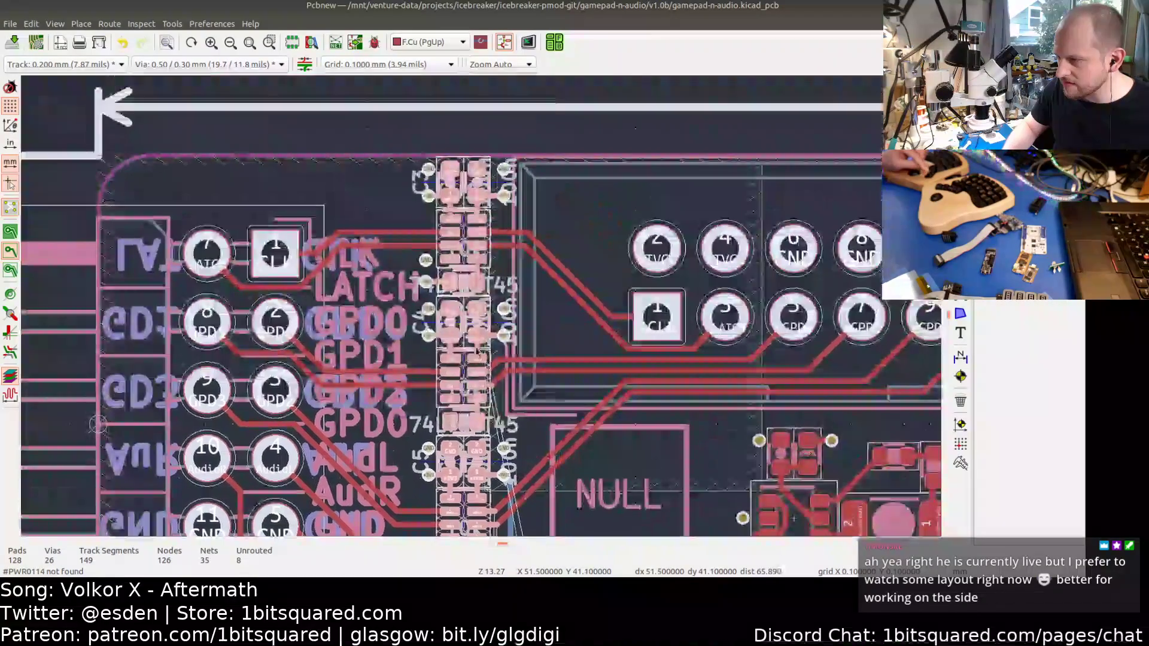
{"action": "scroll", "coordinate": [476, 345], "scroll_direction": "down", "scroll_amount": 1}
{"action": "middle_click_drag", "start_coordinate": [441, 390], "coordinate": [467, 266]}
{"action": "scroll", "coordinate": [468, 266], "scroll_direction": "up", "scroll_amount": 3}
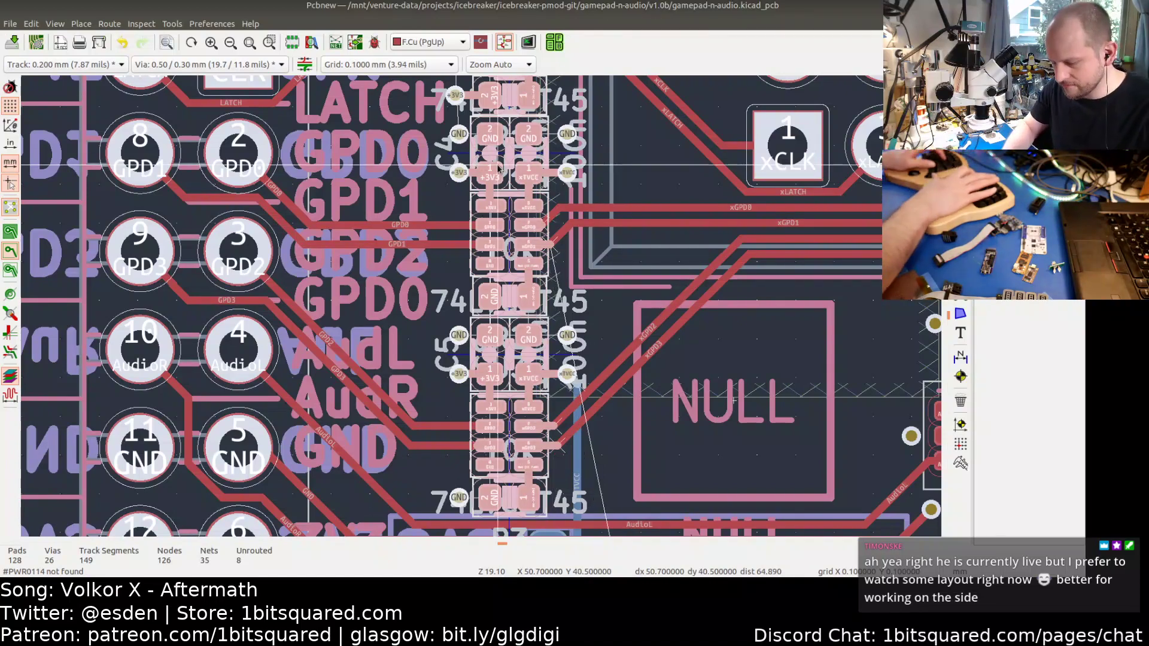
{"action": "left_click_drag", "start_coordinate": [498, 168], "coordinate": [479, 169]}
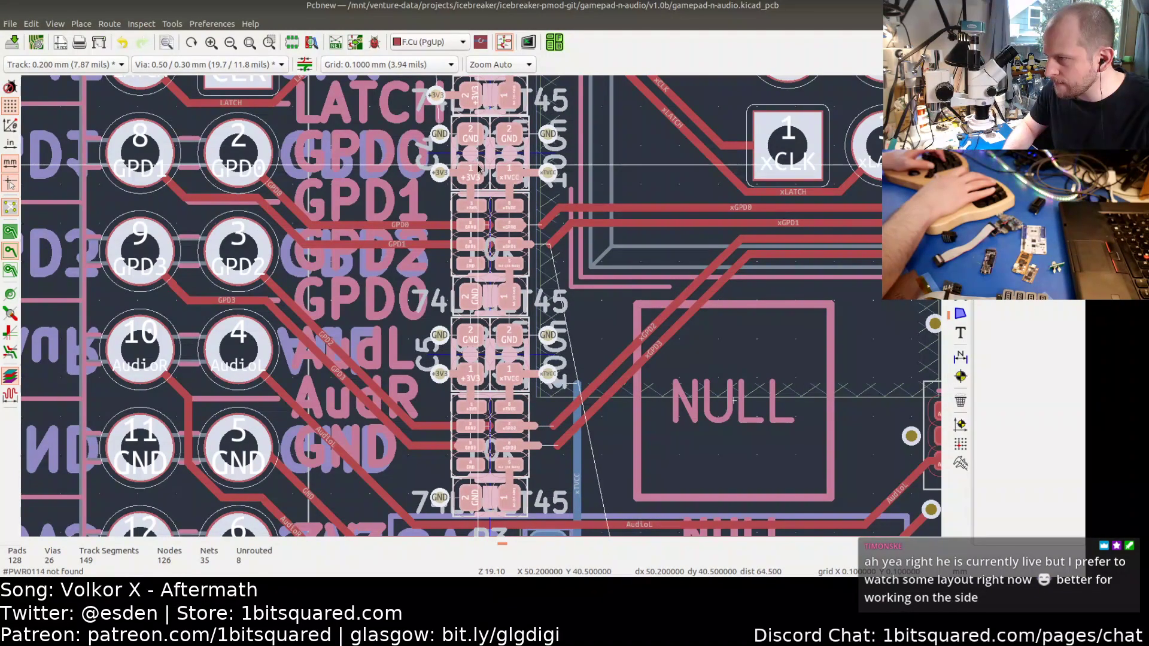
{"action": "left_click_drag", "start_coordinate": [479, 169], "coordinate": [472, 168]}
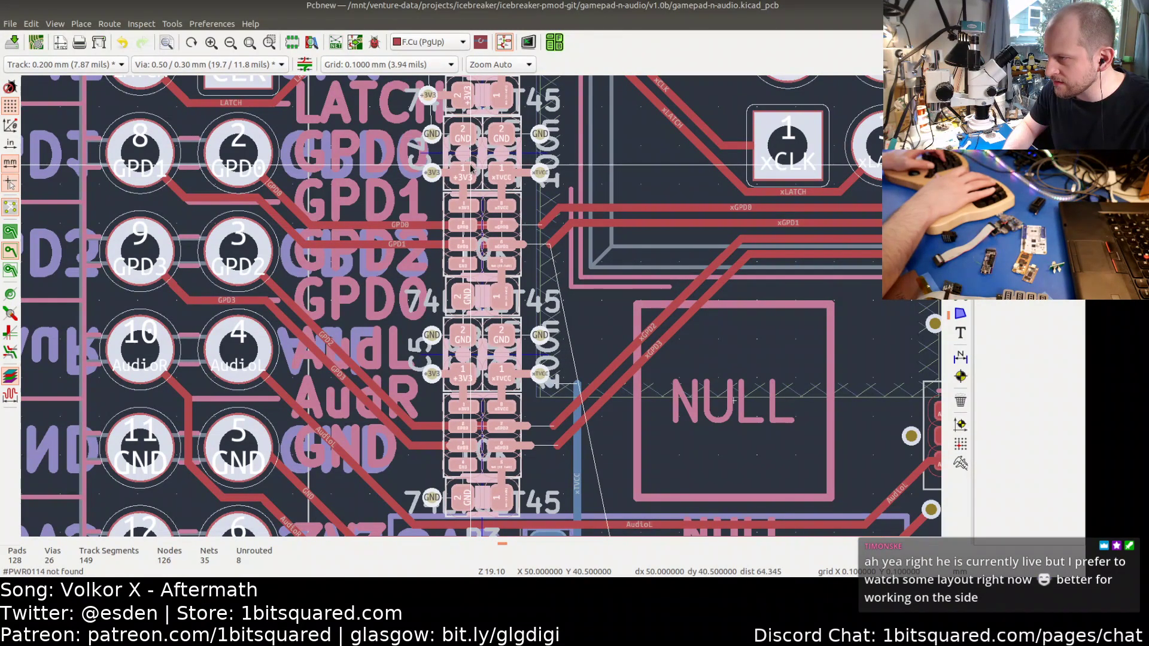
{"action": "key", "text": "Return"}
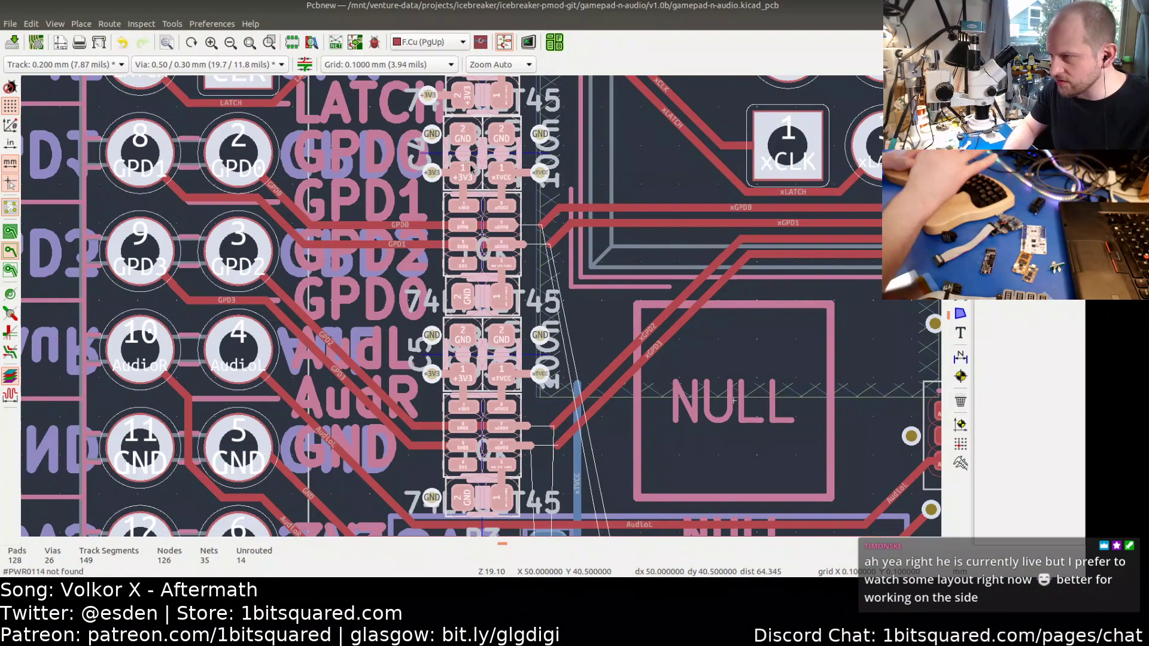
{"action": "middle_click_drag", "start_coordinate": [480, 224], "coordinate": [464, 349]}
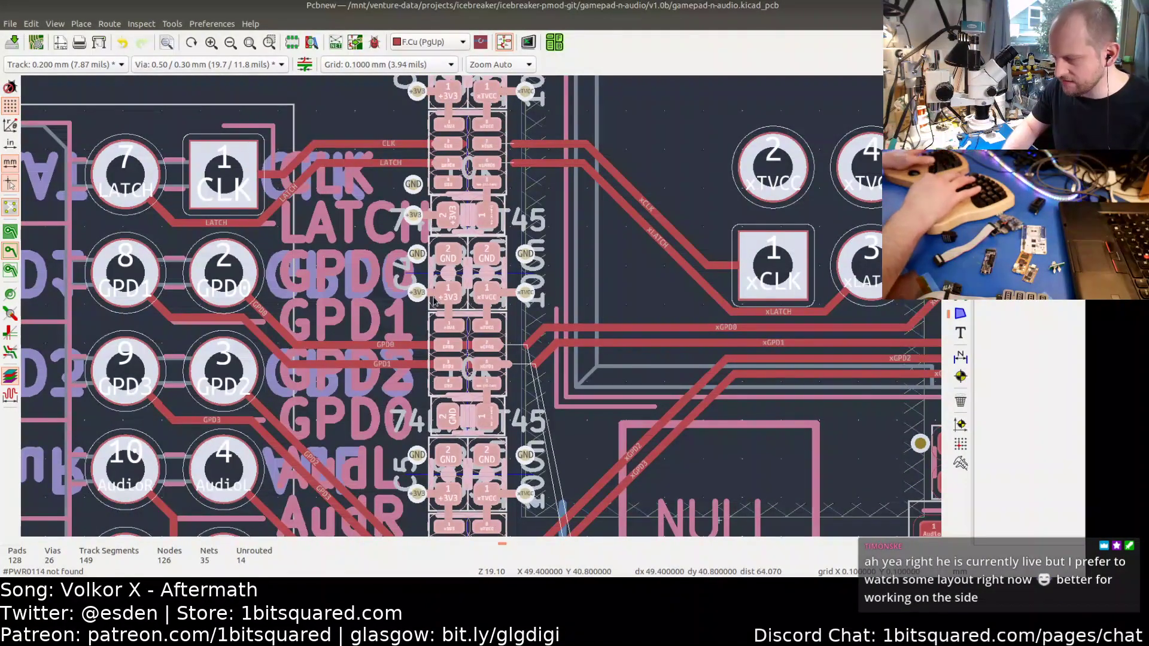
- Inspect the spacing between the level-shifter column, the PMOD pin labels and the box header in the 3D view of the board
{"action": "key", "text": "alt+3"}
{"action": "scroll", "coordinate": [486, 339], "scroll_direction": "up", "scroll_amount": 6}
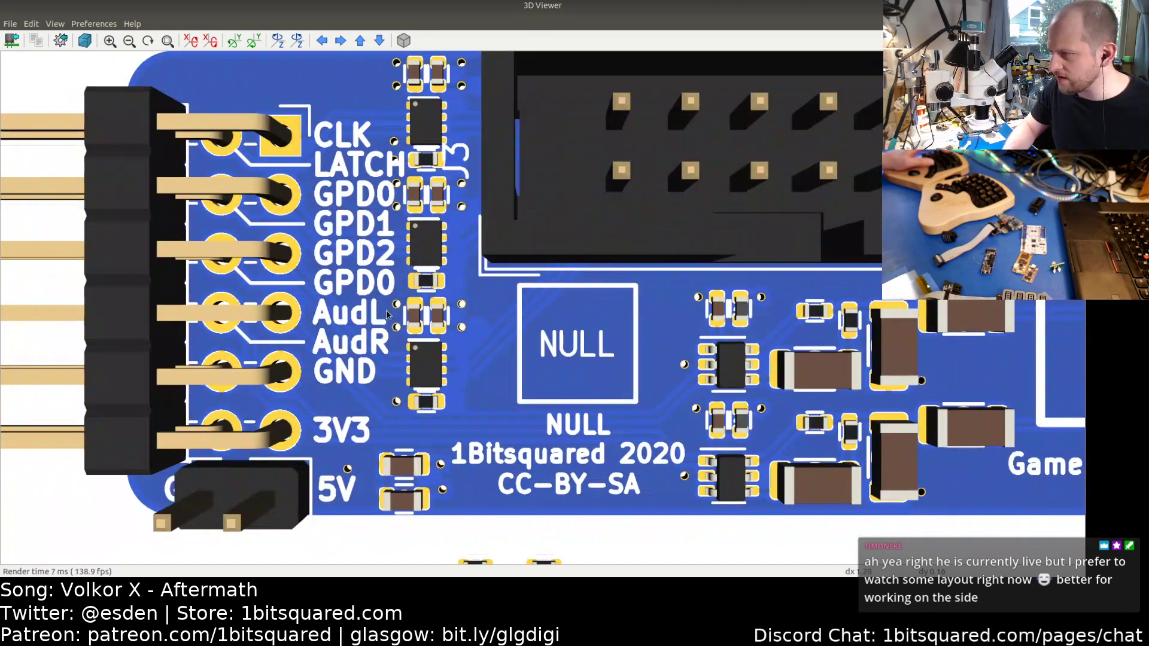
{"action": "middle_click_drag", "start_coordinate": [388, 315], "coordinate": [517, 300]}
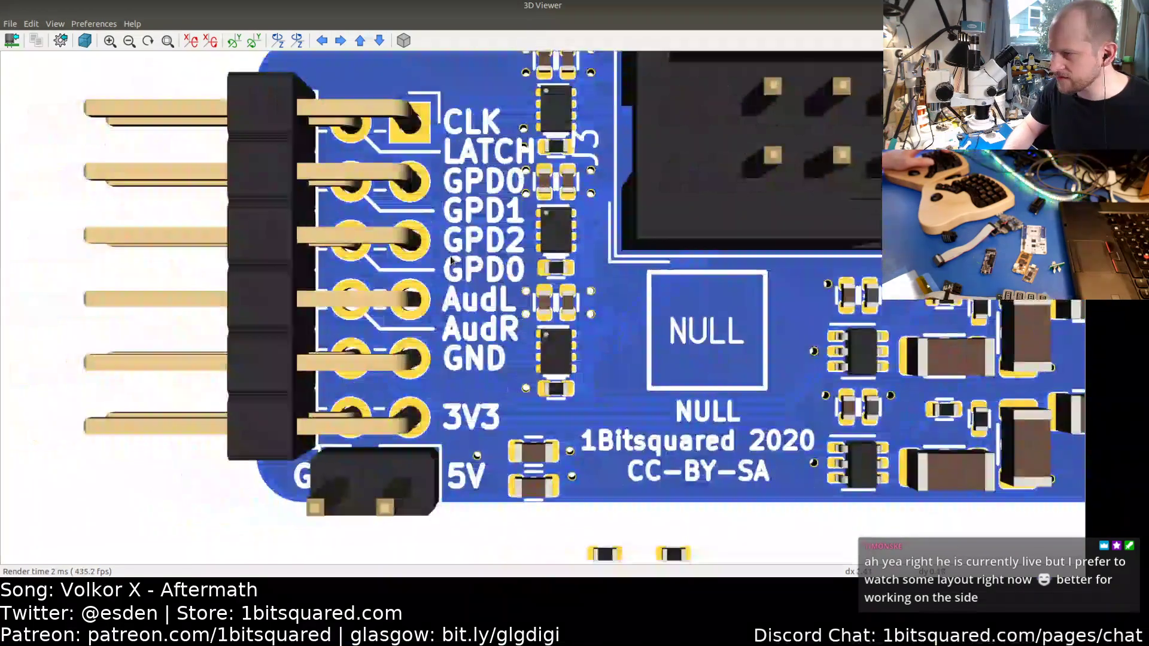
{"action": "scroll", "coordinate": [517, 120], "scroll_direction": "up", "scroll_amount": 6}
{"action": "middle_click_drag", "start_coordinate": [516, 93], "coordinate": [477, 286]}
{"action": "scroll", "coordinate": [467, 328], "scroll_direction": "down", "scroll_amount": 2}
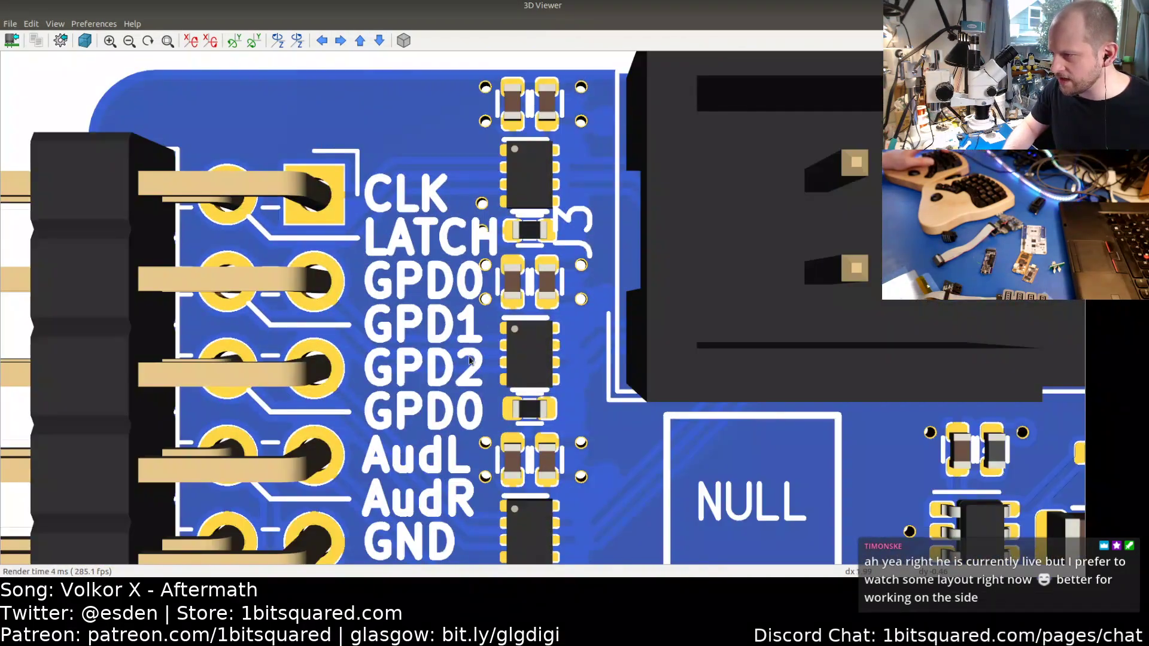
{"action": "scroll", "coordinate": [392, 316], "scroll_direction": "up", "scroll_amount": 2}
{"action": "middle_click_drag", "start_coordinate": [392, 316], "coordinate": [376, 325]}
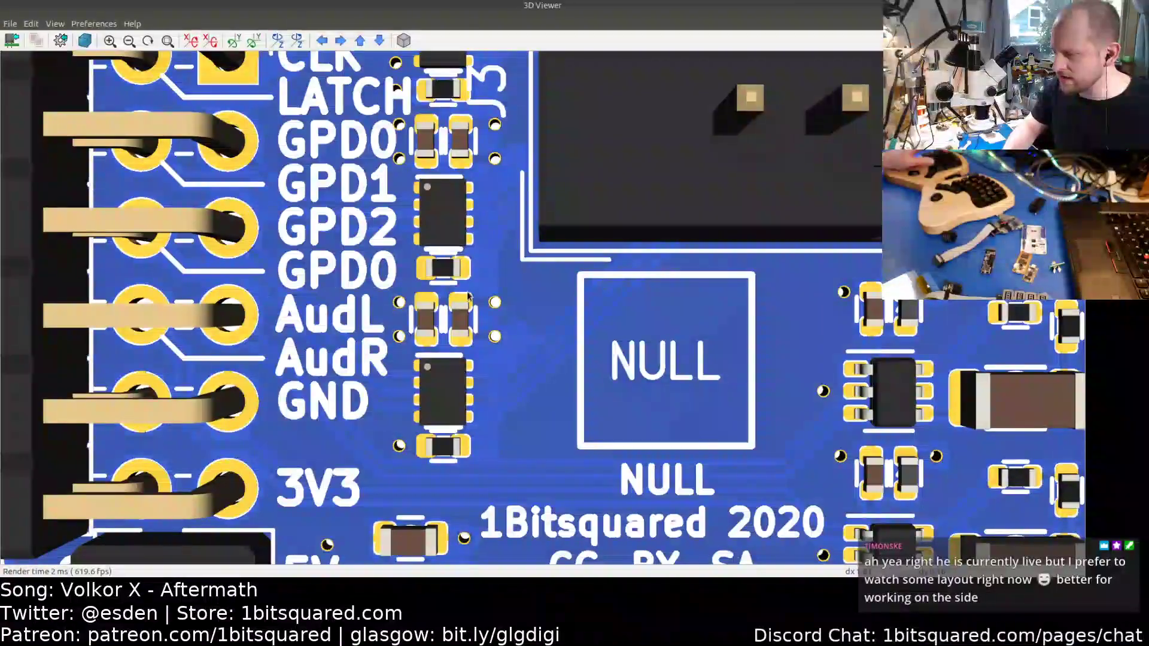
{"action": "scroll", "coordinate": [462, 307], "scroll_direction": "down", "scroll_amount": 3}
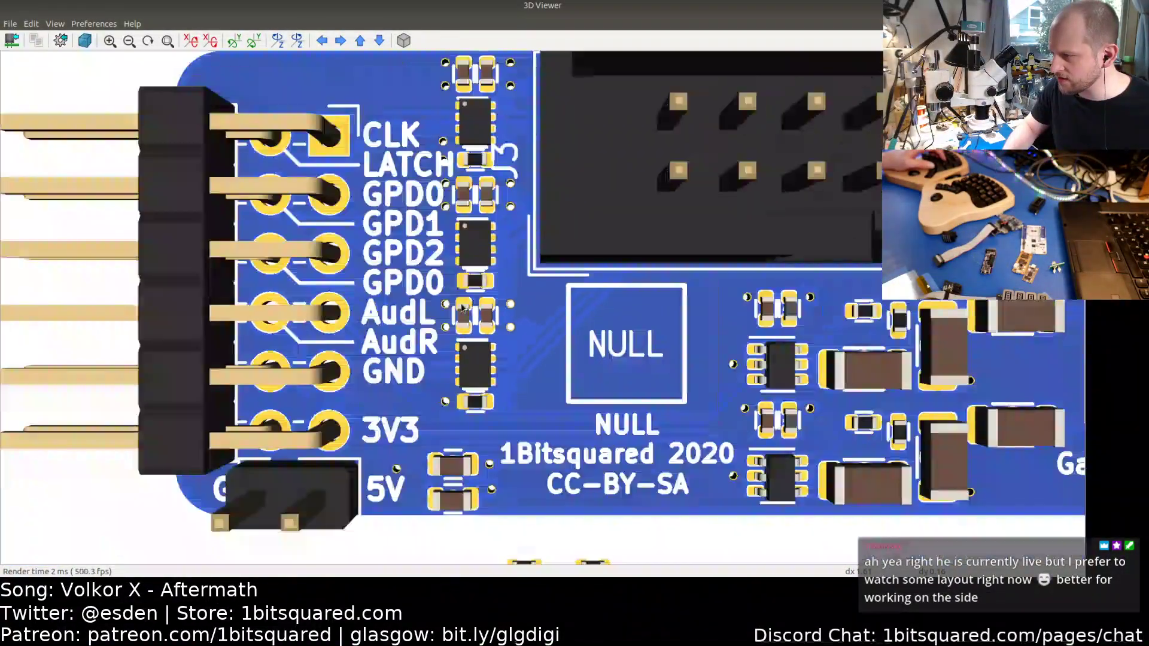
{"action": "middle_click_drag", "start_coordinate": [490, 301], "coordinate": [442, 294]}
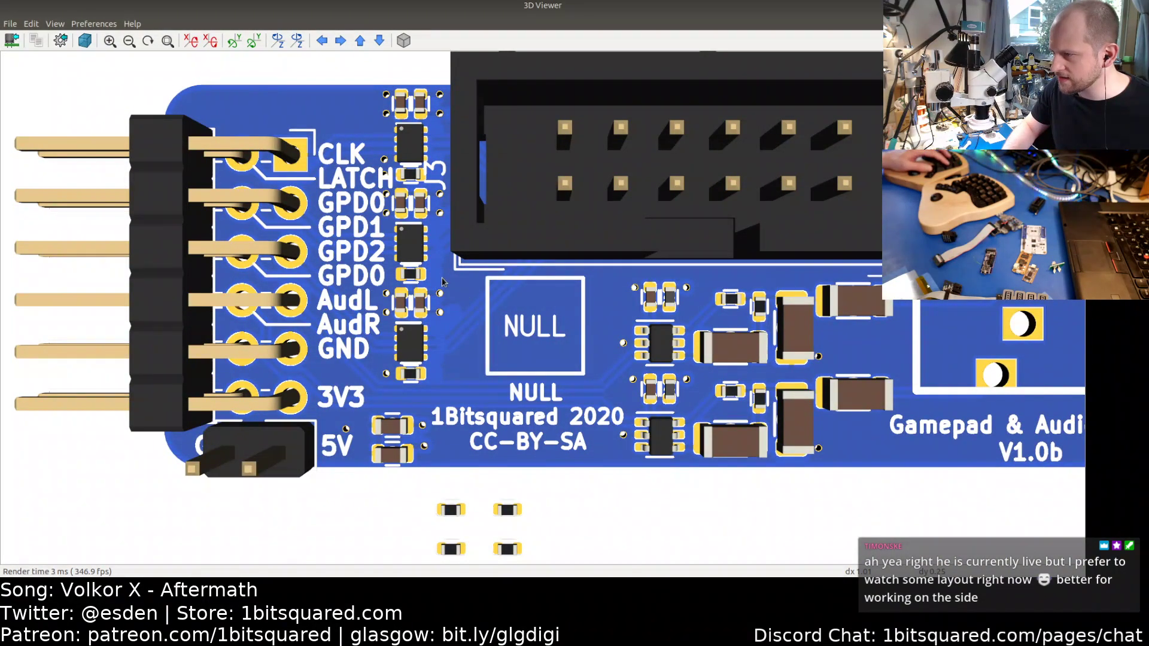
{"action": "key", "text": "alt+Tab"}
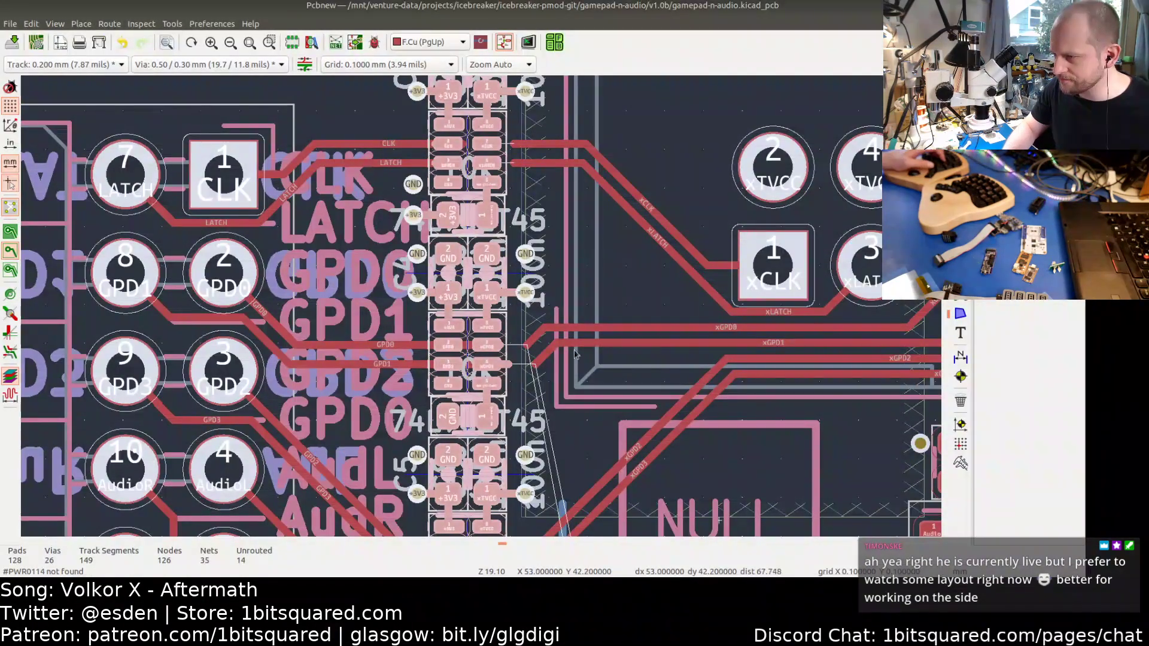
- Move resistor R8 beside the lowest level shifter, rotated to 270 degrees so its xGPD3 pad sits by the xGPD3 trace
{"action": "scroll", "coordinate": [574, 353], "scroll_direction": "down", "scroll_amount": 1}
{"action": "scroll", "coordinate": [616, 329], "scroll_direction": "down", "scroll_amount": 1}
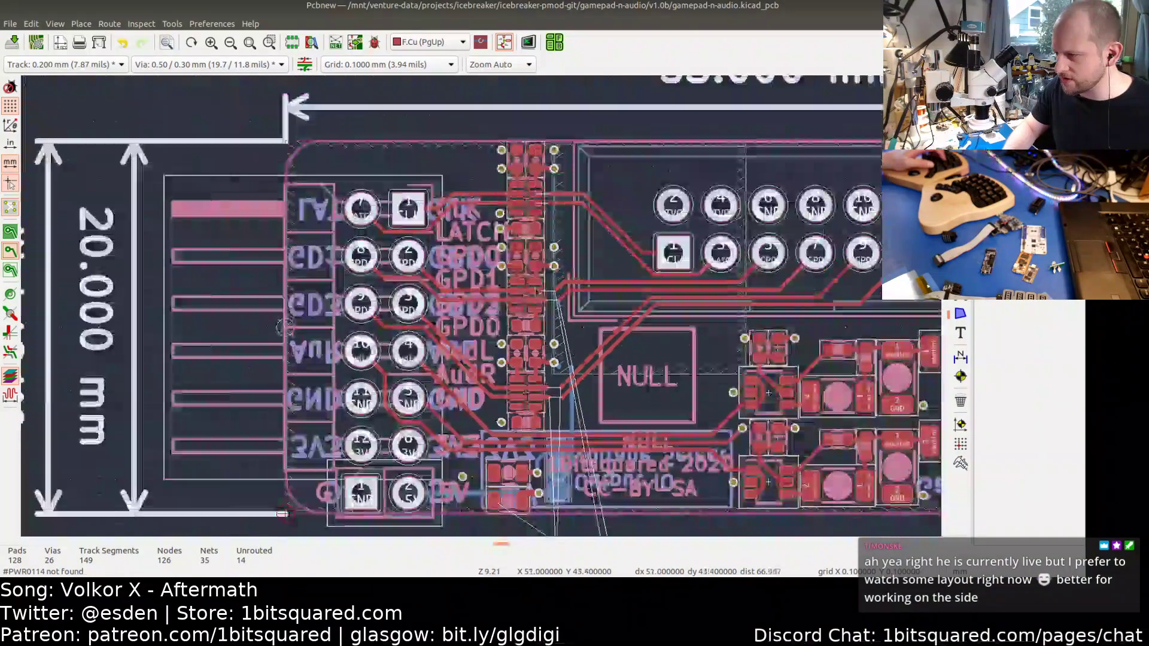
{"action": "middle_click_drag", "start_coordinate": [537, 292], "coordinate": [478, 78]}
{"action": "left_click", "coordinate": [506, 344]}
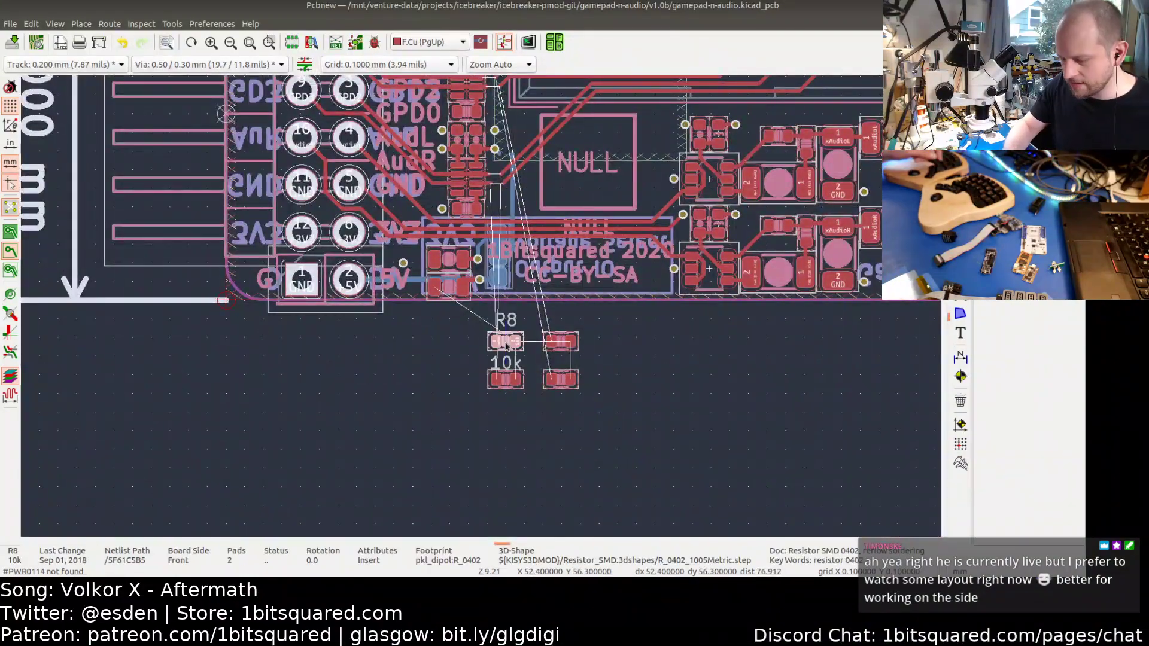
{"action": "key", "text": "m"}
{"action": "middle_click_drag", "start_coordinate": [502, 248], "coordinate": [467, 395]}
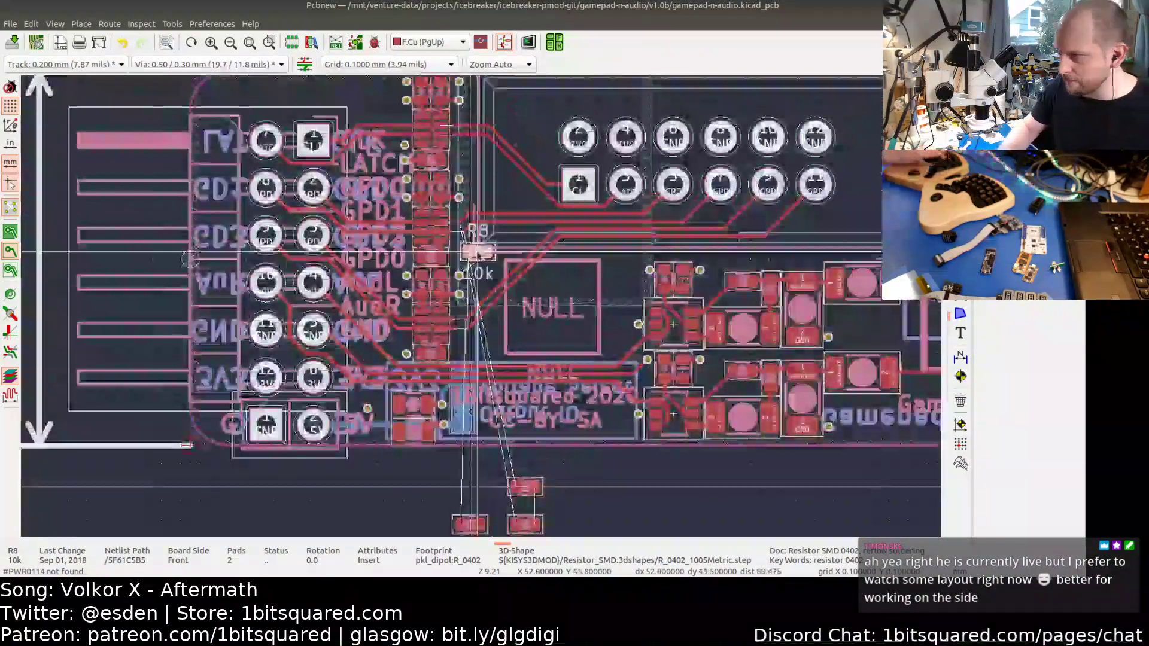
{"action": "scroll", "coordinate": [476, 257], "scroll_direction": "up", "scroll_amount": 2}
{"action": "middle_click_drag", "start_coordinate": [461, 221], "coordinate": [516, 302]}
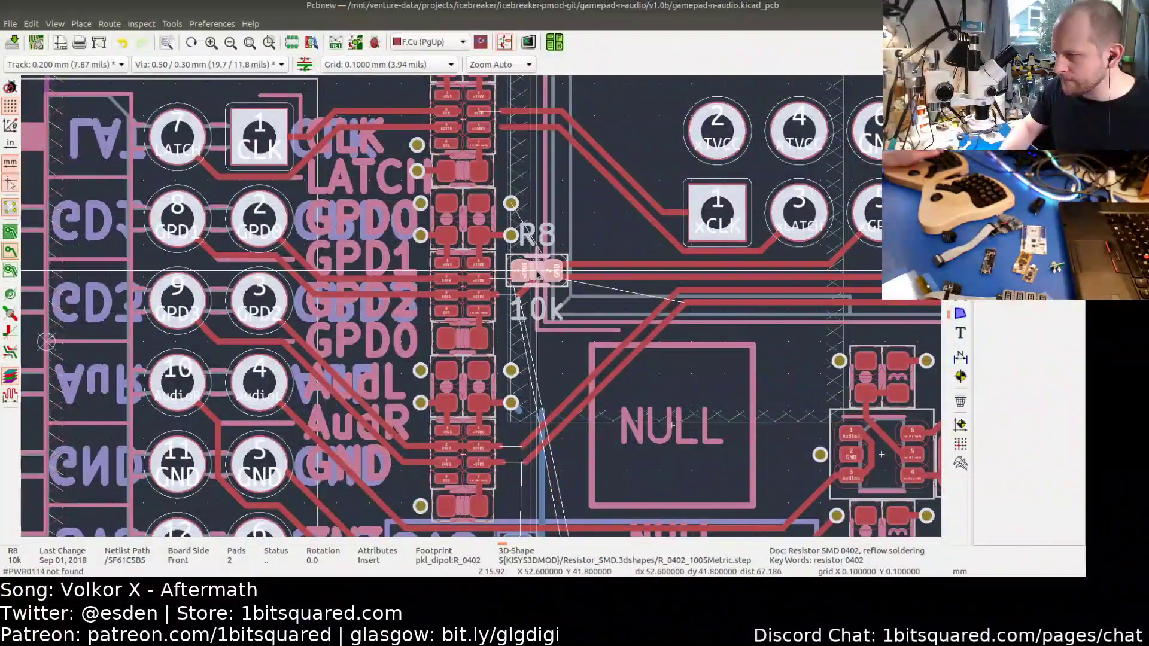
{"action": "key", "text": "r"}
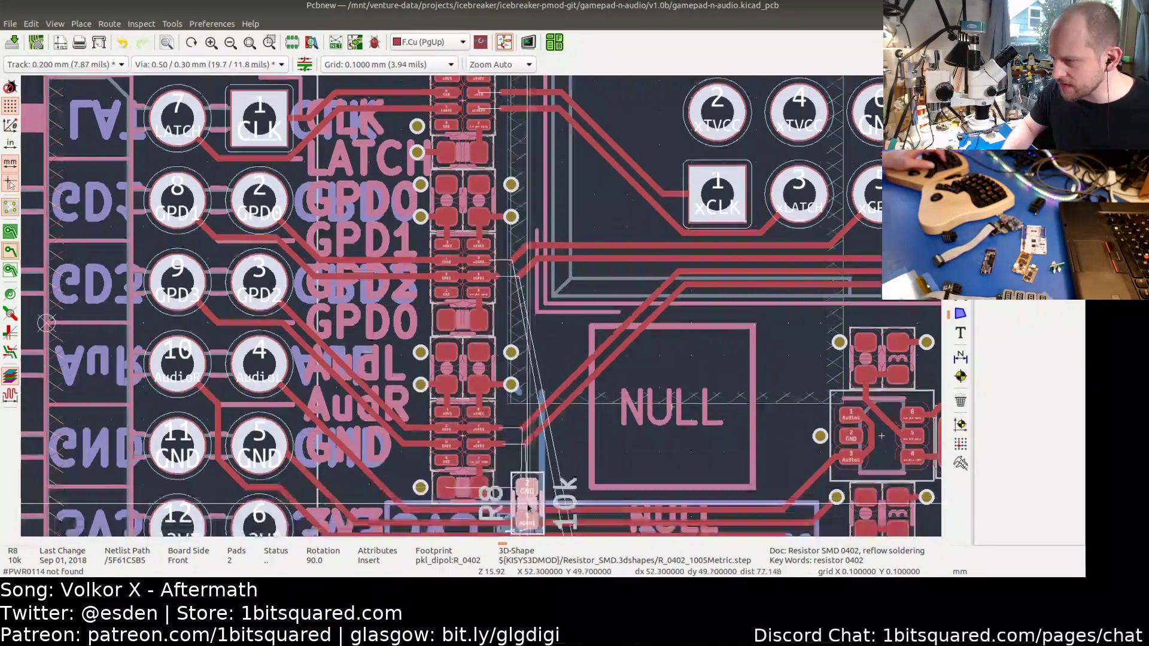
{"action": "key", "text": "r"}
{"action": "key", "text": "r"}
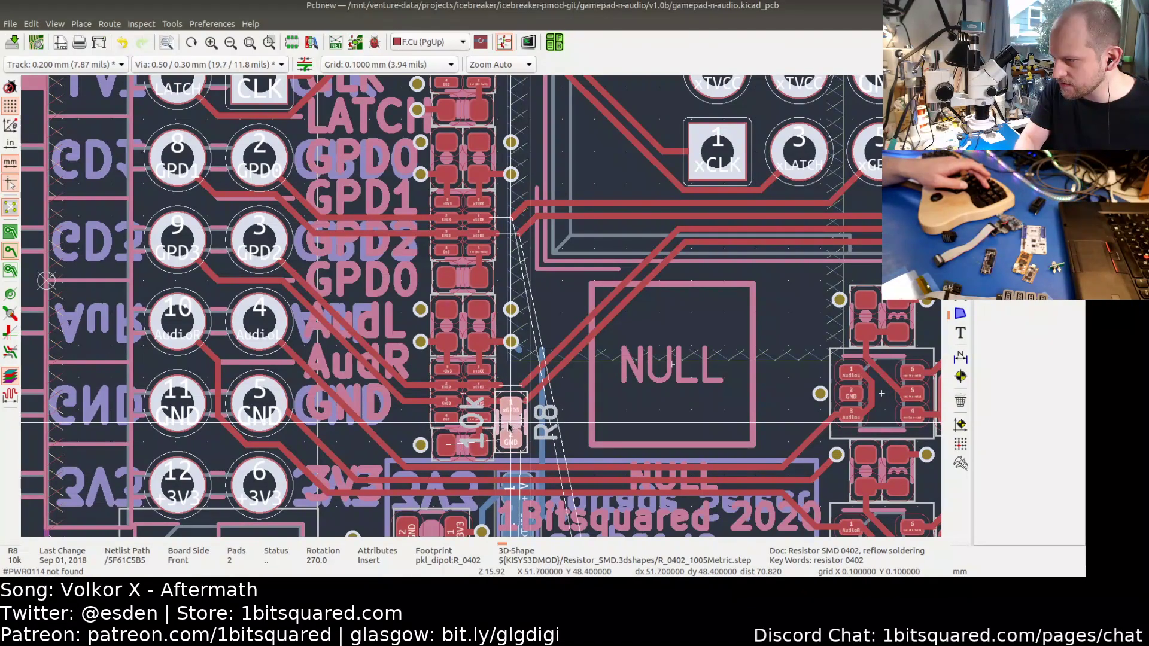
{"action": "scroll", "coordinate": [508, 424], "scroll_direction": "up", "scroll_amount": 2}
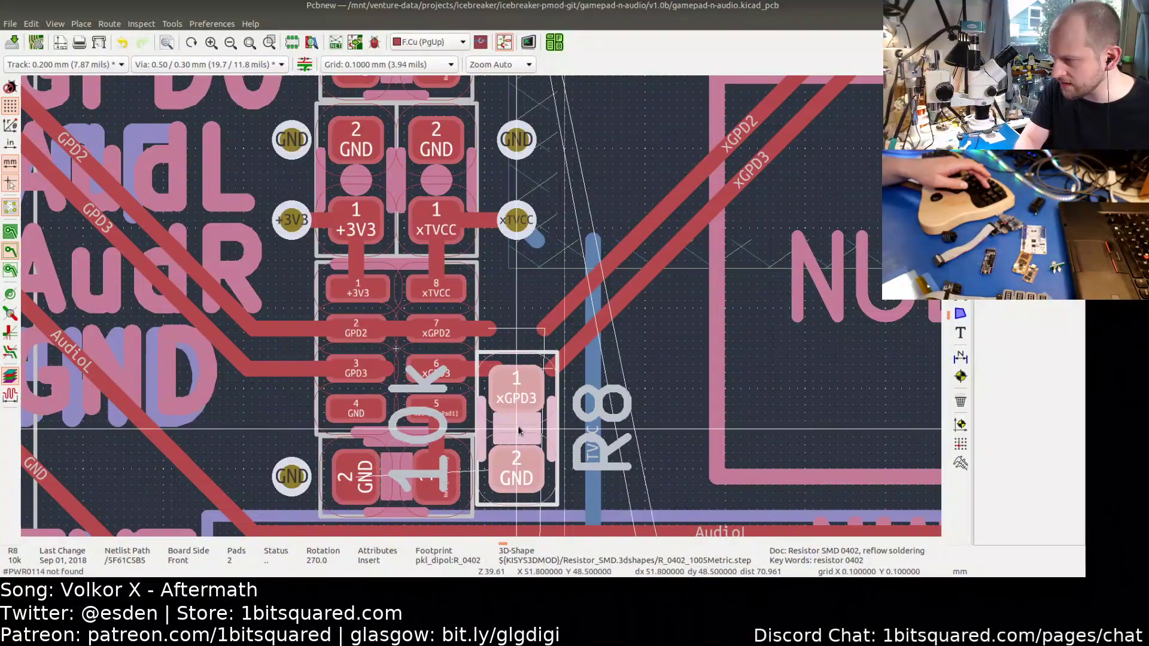
{"action": "scroll", "coordinate": [516, 419], "scroll_direction": "down", "scroll_amount": 4}
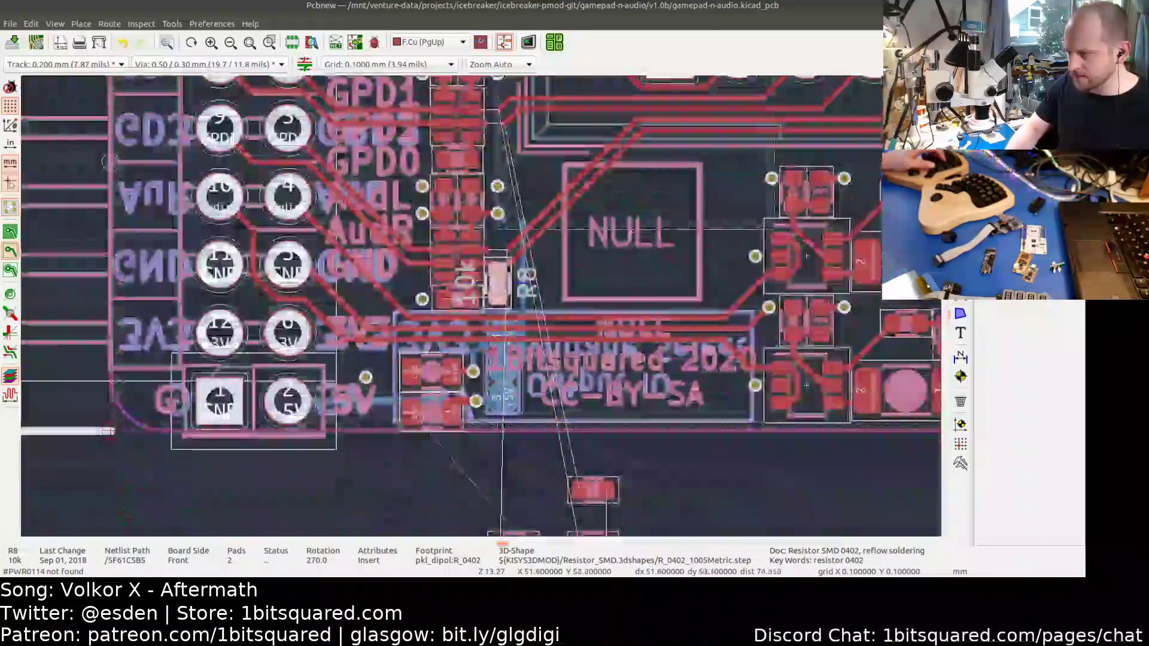
- Move resistor R11, rotated 90 degrees, just above the xGPD0 trace between the level-shifter column and the xCLK header pin
{"action": "middle_click_drag", "start_coordinate": [560, 477], "coordinate": [517, 387]}
{"action": "left_click", "coordinate": [550, 461]}
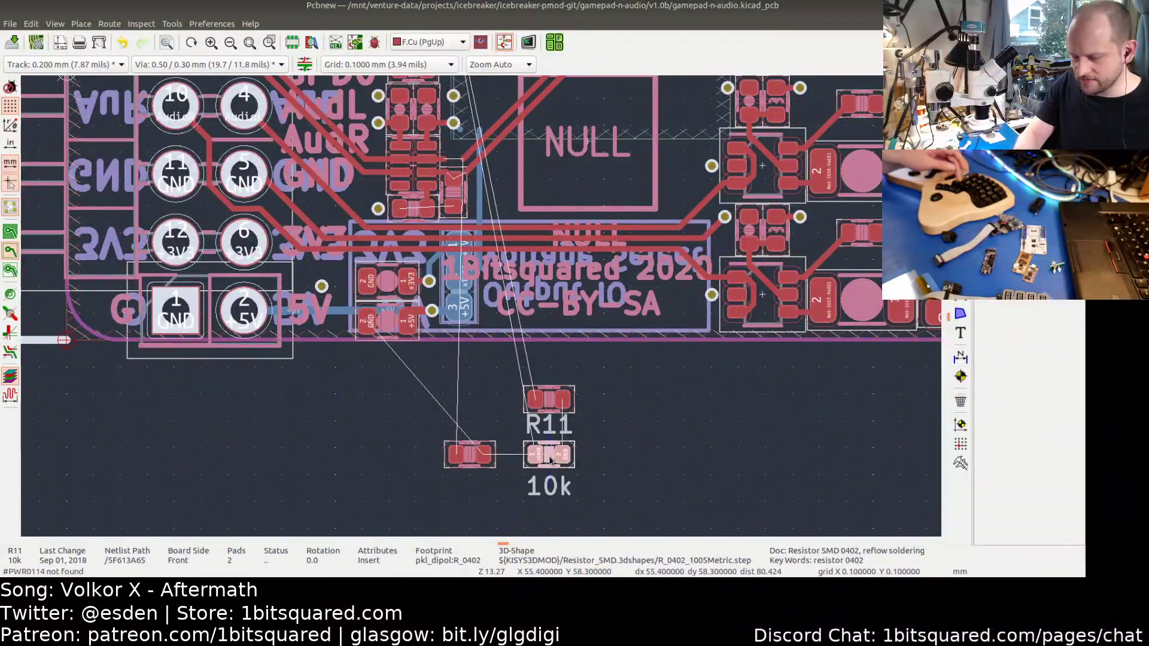
{"action": "key", "text": "m"}
{"action": "middle_click_drag", "start_coordinate": [521, 234], "coordinate": [507, 475]}
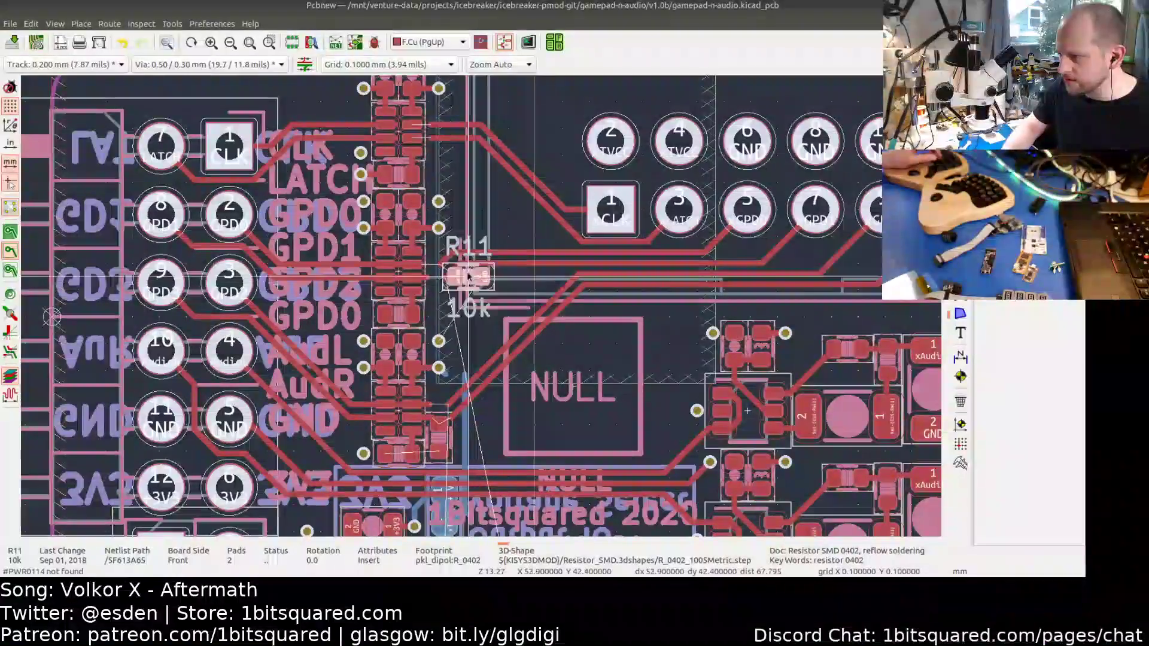
{"action": "key", "text": "r"}
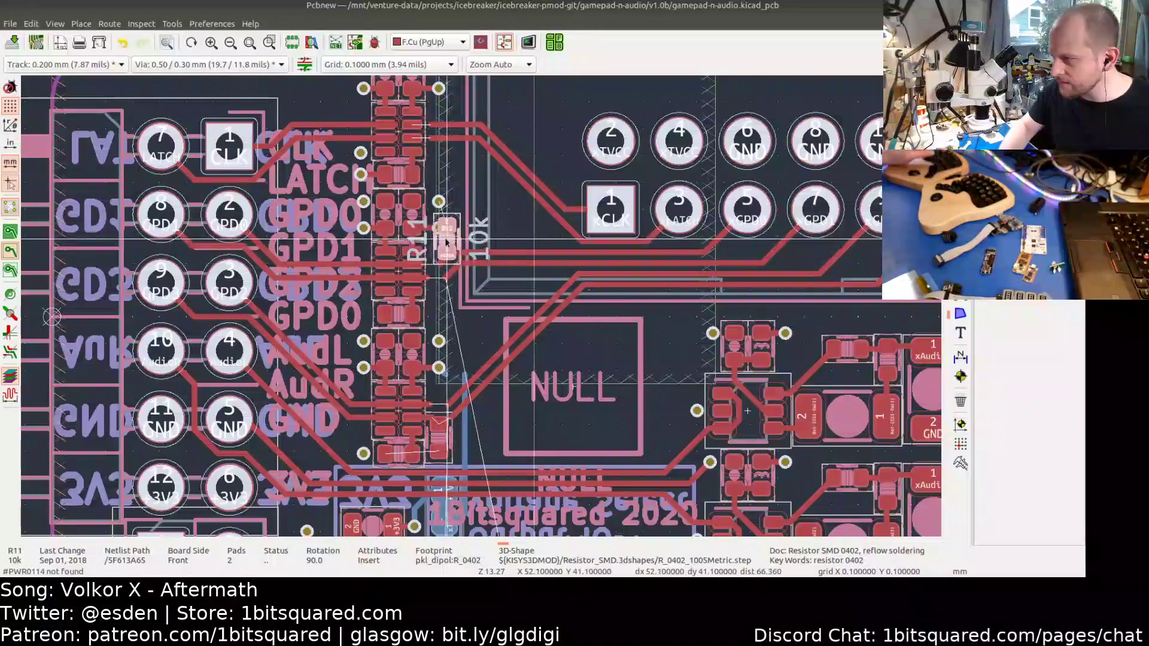
{"action": "scroll", "coordinate": [456, 248], "scroll_direction": "up", "scroll_amount": 3}
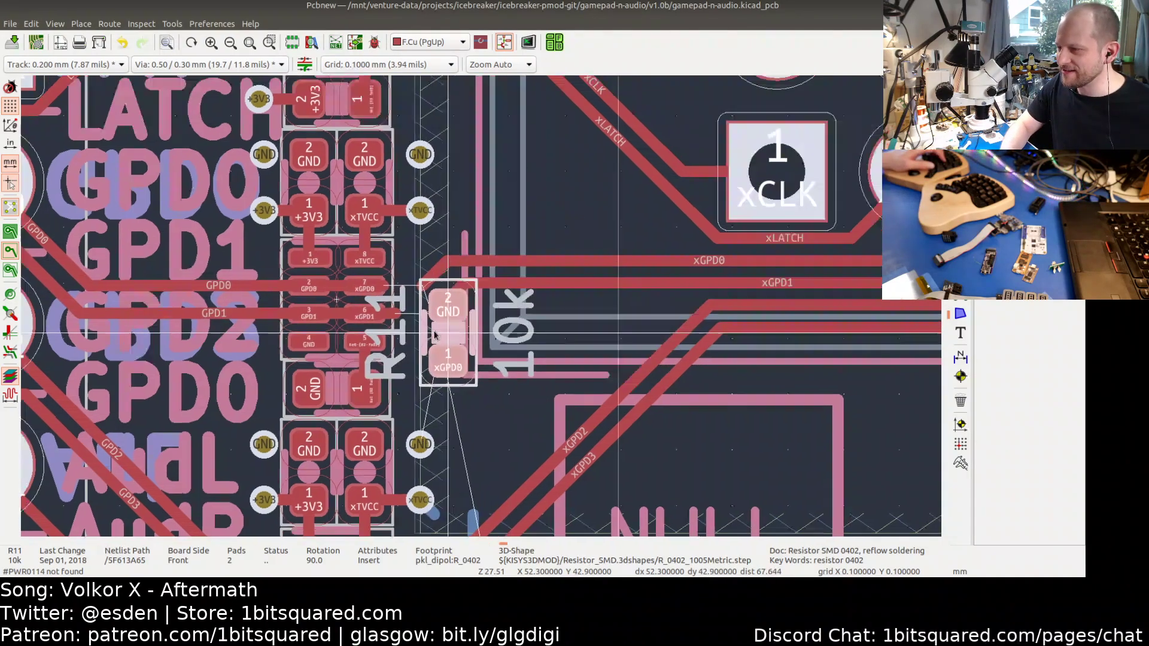
{"action": "middle_click_drag", "start_coordinate": [434, 332], "coordinate": [478, 331]}
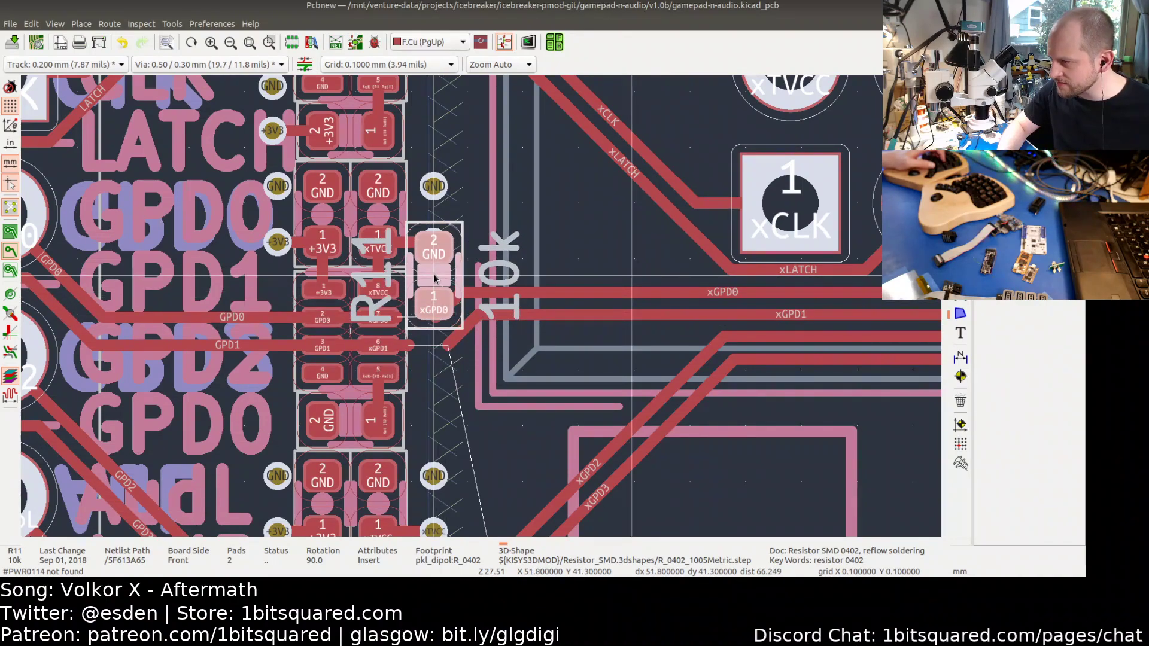
{"action": "scroll", "coordinate": [435, 278], "scroll_direction": "down", "scroll_amount": 3}
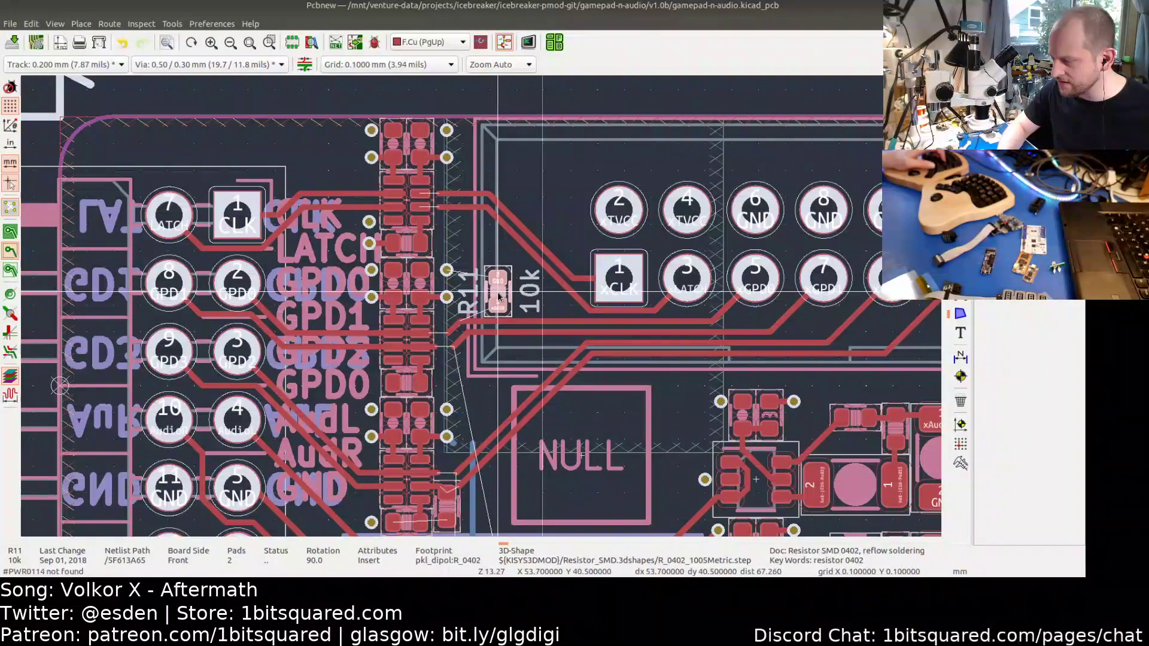
{"action": "left_click", "coordinate": [499, 297]}
{"action": "scroll", "coordinate": [454, 302], "scroll_direction": "up", "scroll_amount": 5}
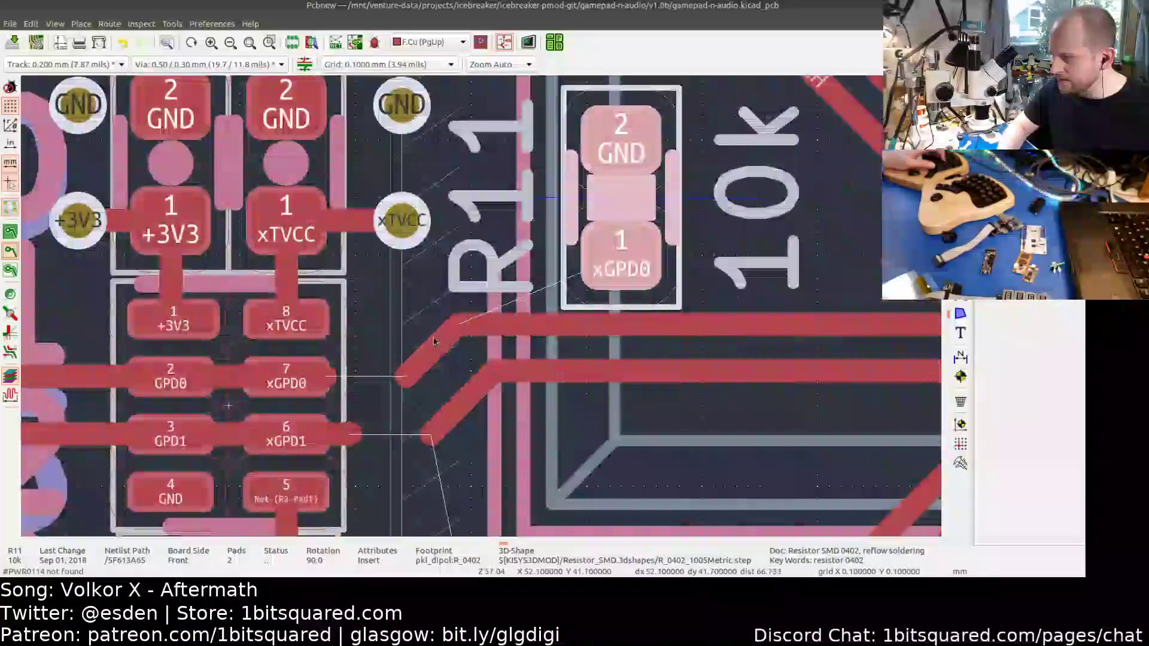
{"action": "middle_click_drag", "start_coordinate": [615, 262], "coordinate": [607, 356]}
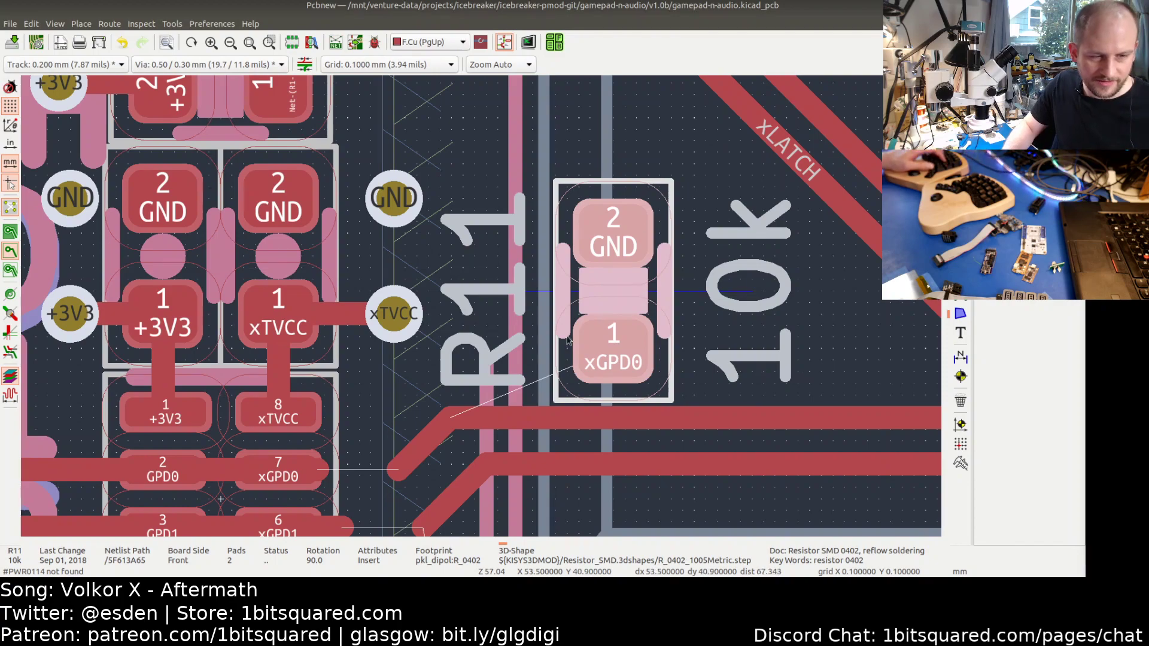
{"action": "scroll", "coordinate": [412, 304], "scroll_direction": "down", "scroll_amount": 3}
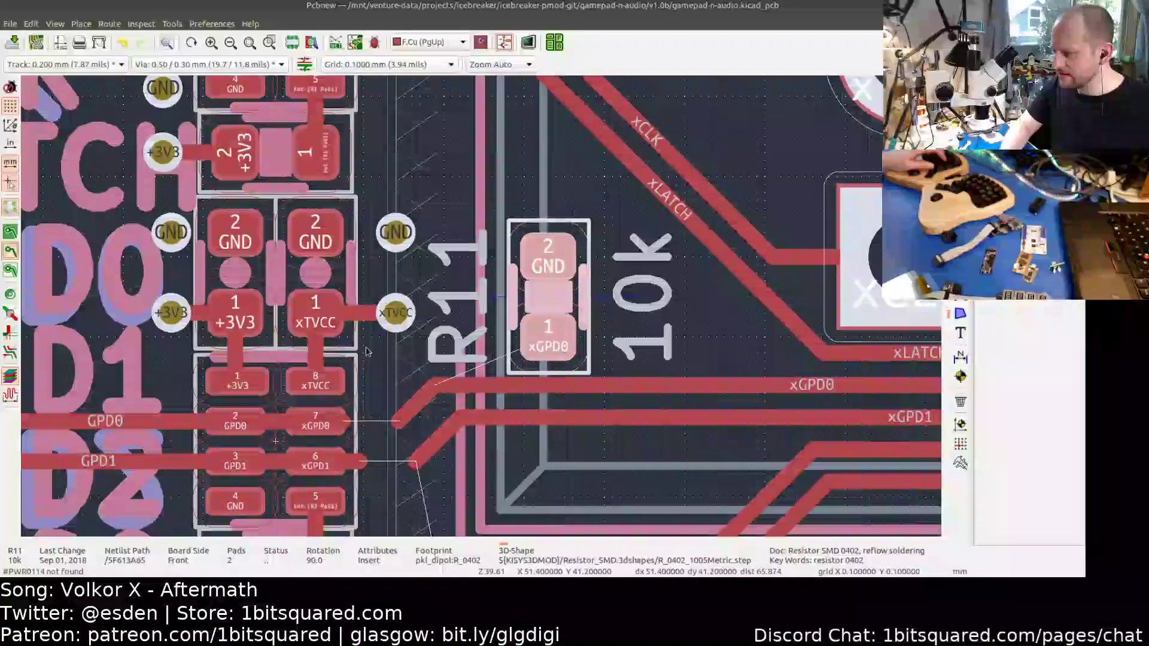
{"action": "scroll", "coordinate": [383, 323], "scroll_direction": "up", "scroll_amount": 2}
{"action": "scroll", "coordinate": [380, 324], "scroll_direction": "down", "scroll_amount": 1, "text": "shift"}
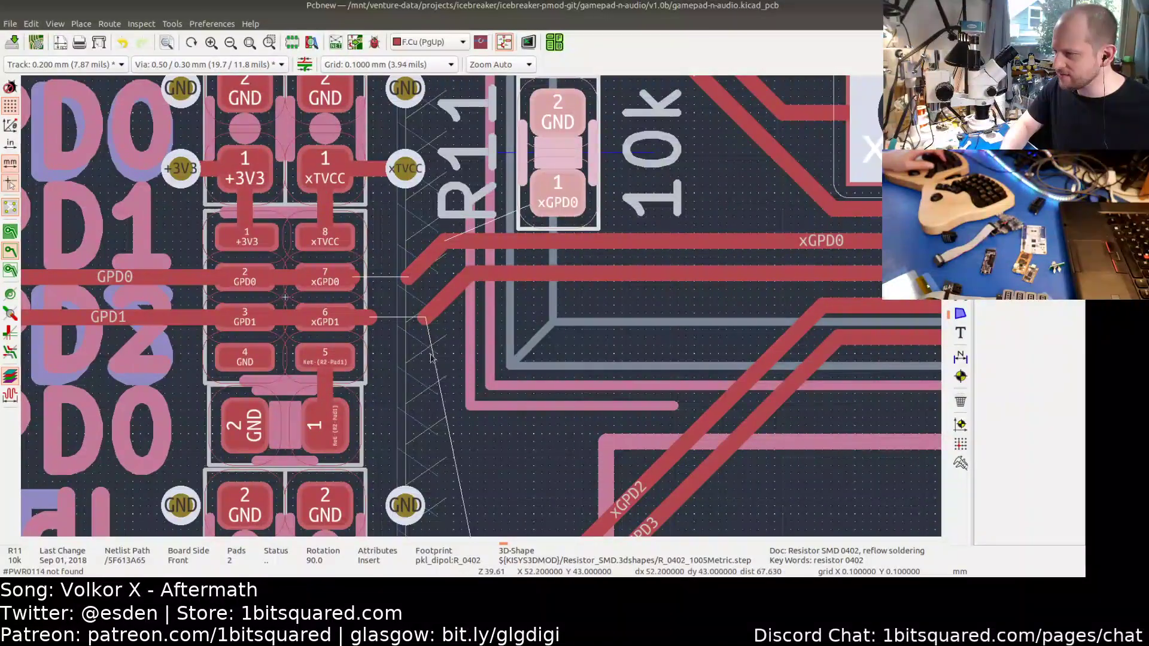
{"action": "middle_click_drag", "start_coordinate": [384, 342], "coordinate": [461, 397]}
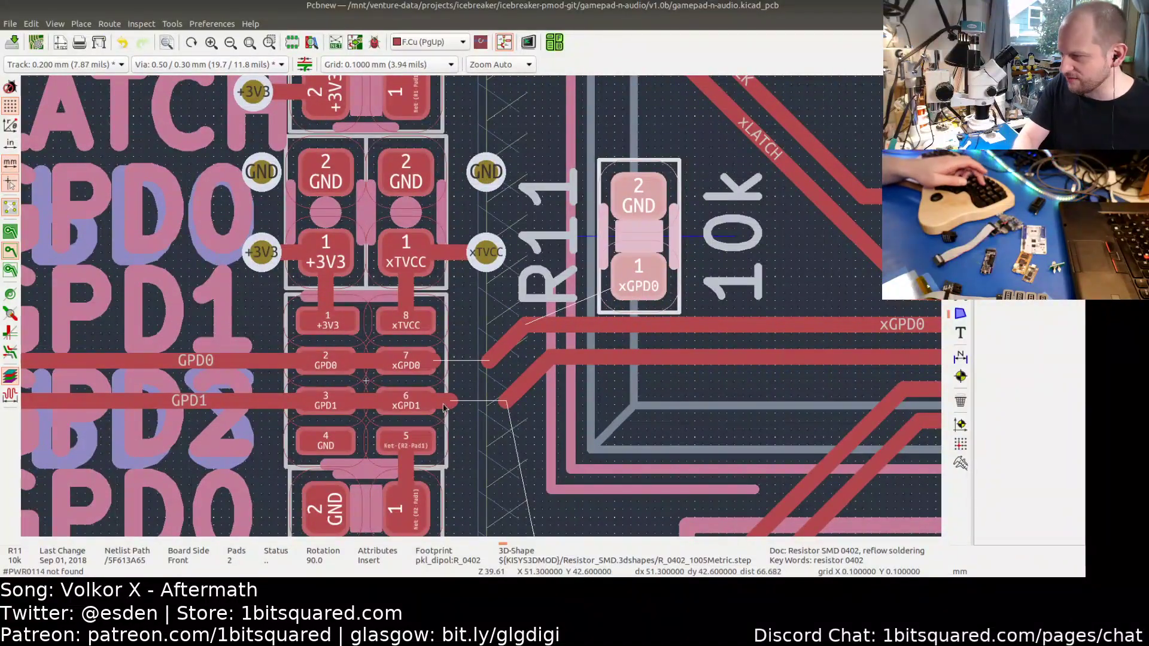
{"action": "key", "text": "x"}
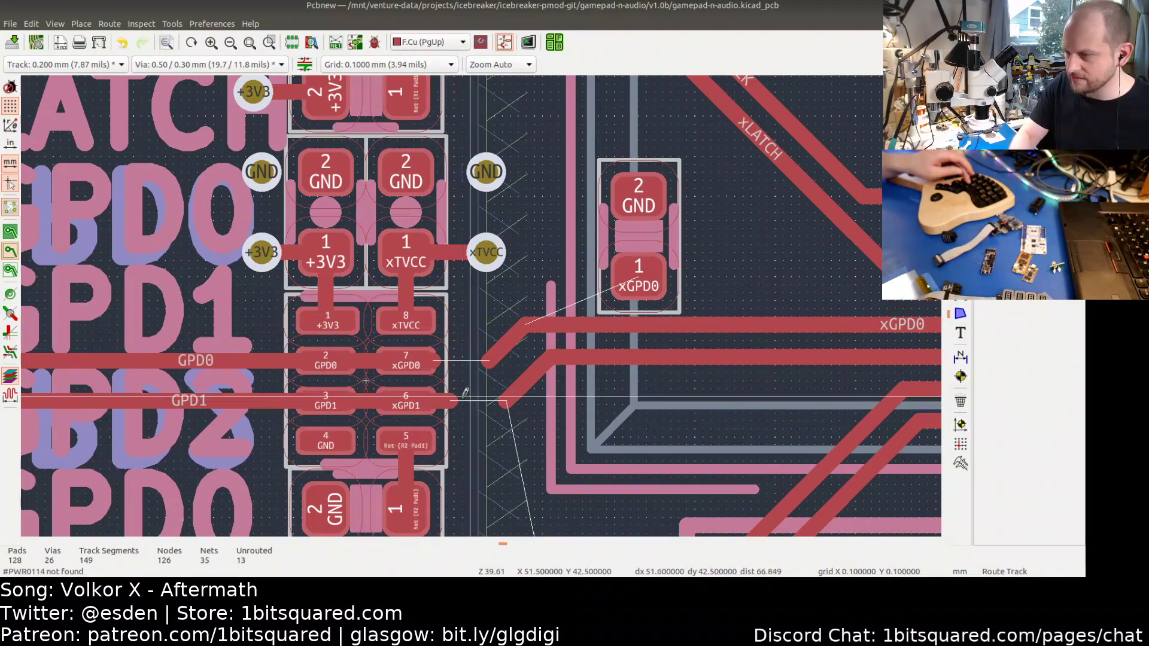
{"action": "left_click", "coordinate": [452, 380]}
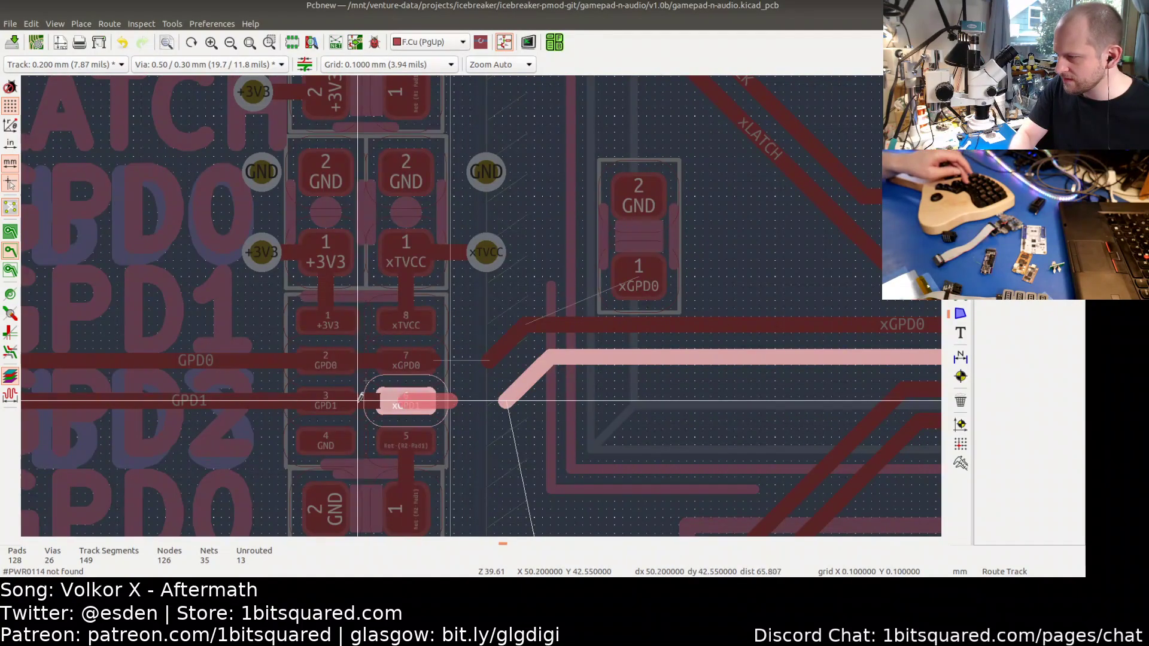
{"action": "scroll", "coordinate": [438, 383], "scroll_direction": "up", "scroll_amount": 3}
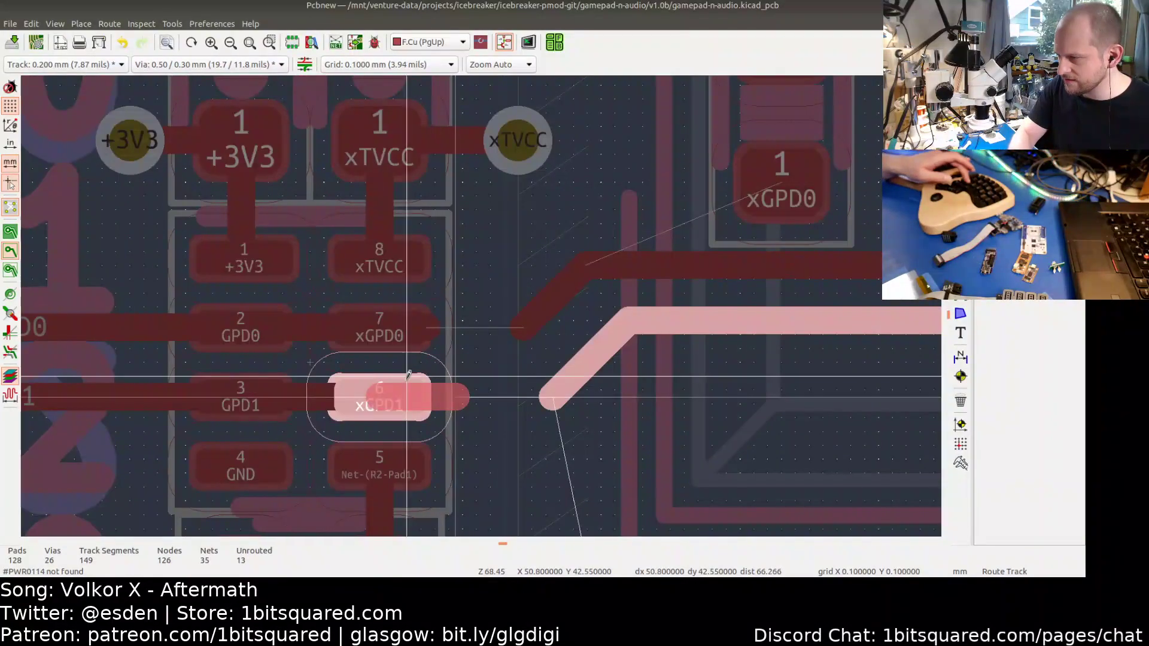
{"action": "double_click", "coordinate": [462, 397]}
- Delete the xGPD1 track stub at pin 6 of the middle level shifter and the GPD1 track running through its pin 3
{"action": "left_click", "coordinate": [450, 396]}
{"action": "key", "text": "Delete"}
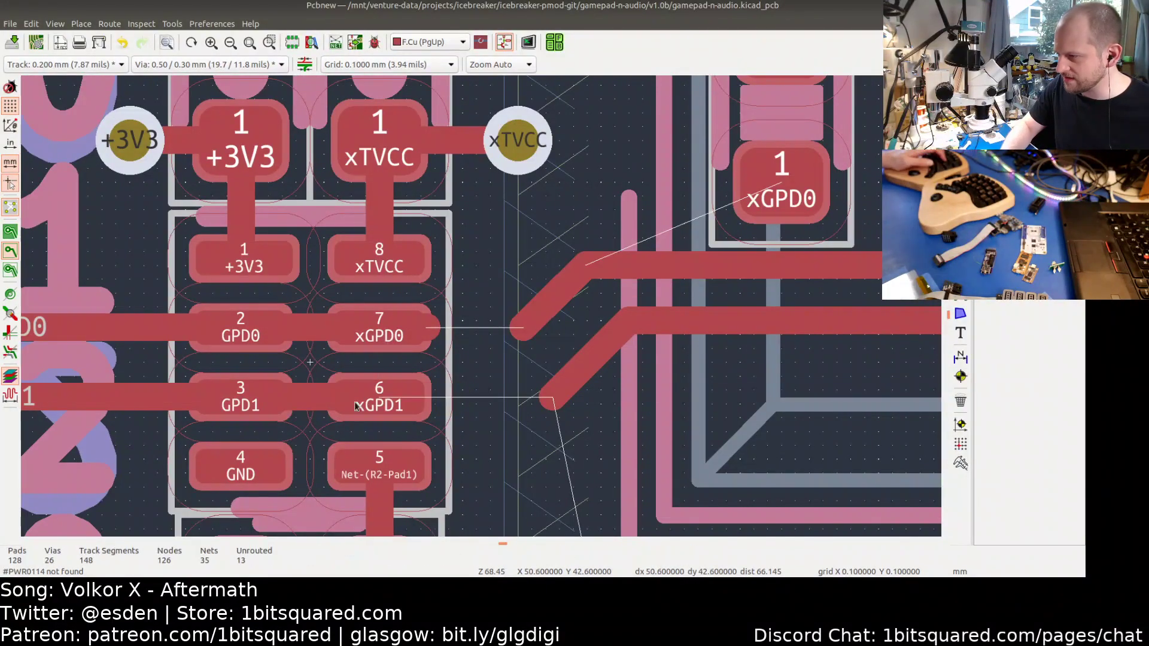
{"action": "left_click", "coordinate": [272, 389]}
{"action": "key", "text": "Delete"}
- Route GPD1 straight from the end of its diagonal segment to pin 3 of the middle level shifter
{"action": "scroll", "coordinate": [253, 387], "scroll_direction": "down", "scroll_amount": 3}
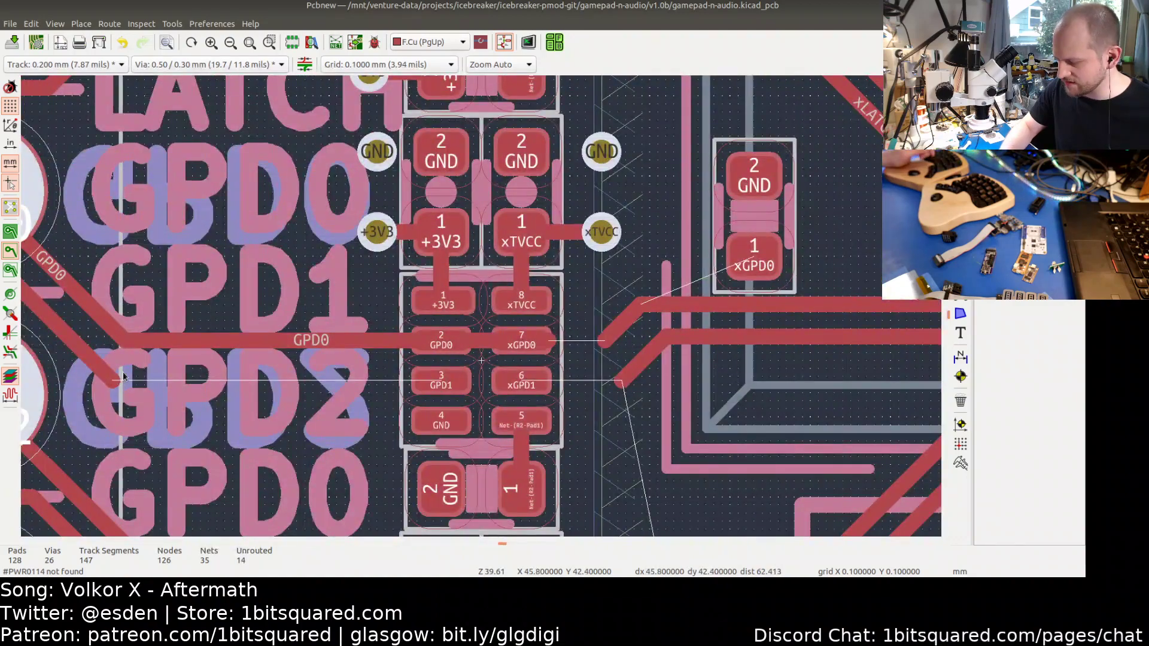
{"action": "key", "text": "x"}
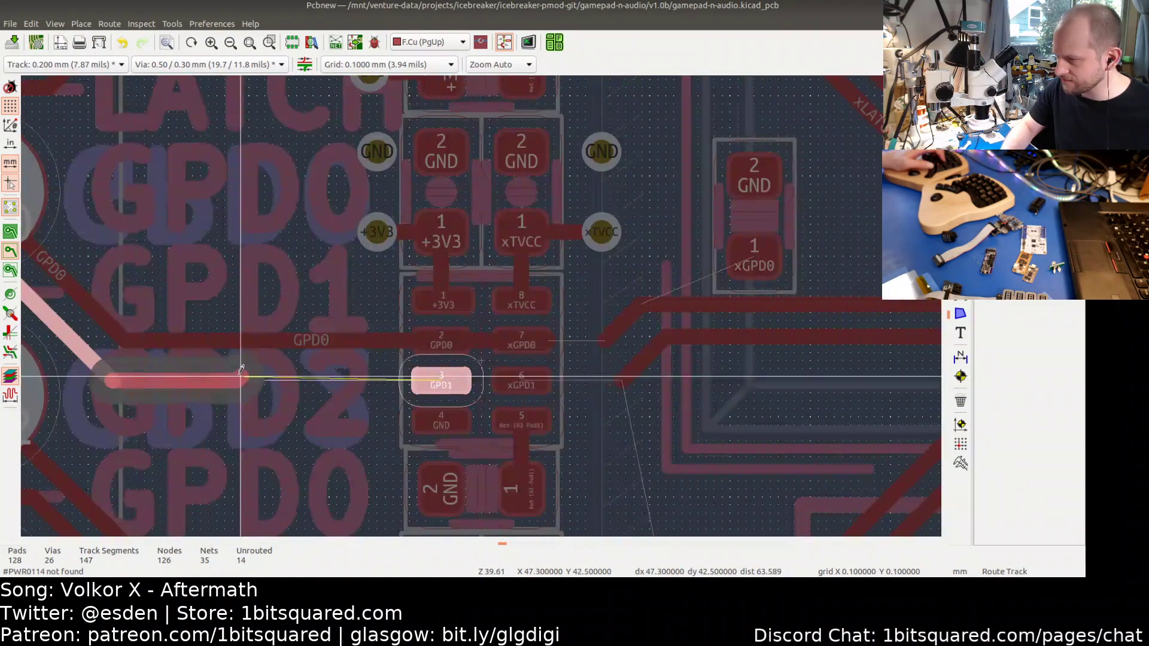
{"action": "left_click", "coordinate": [457, 381]}
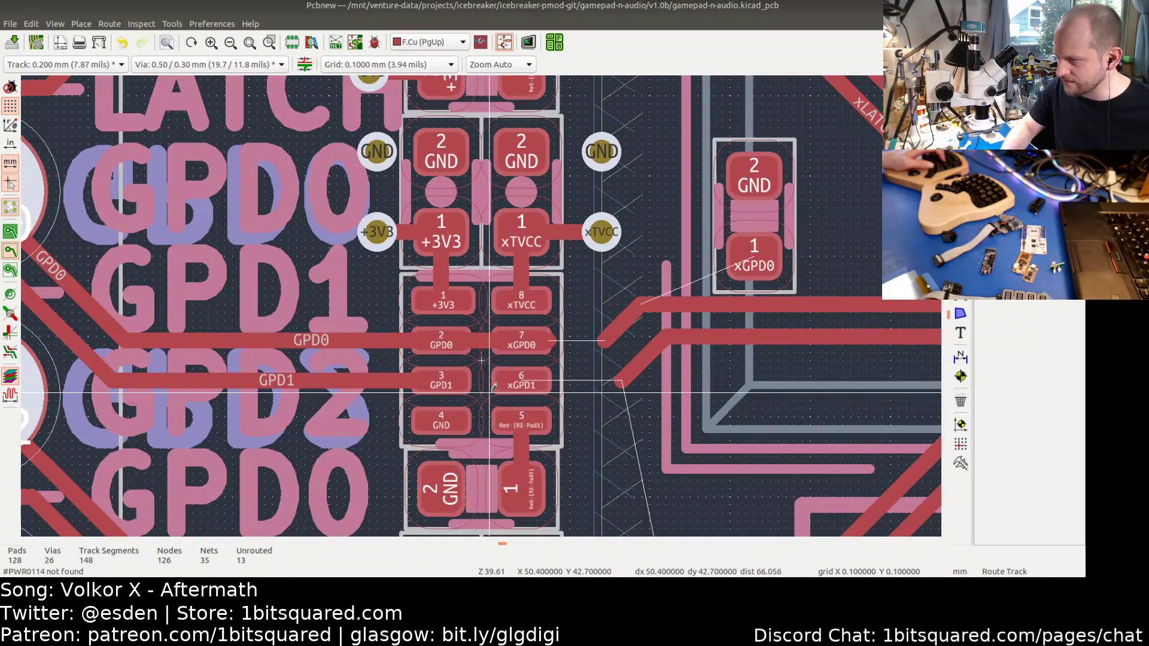
{"action": "key", "text": "Escape"}
- Delete the horizontal GPD0 track through pin 2 of the middle level shifter and the xGPD0 stub at pin 7
{"action": "left_click", "coordinate": [486, 344]}
{"action": "key", "text": "Delete"}
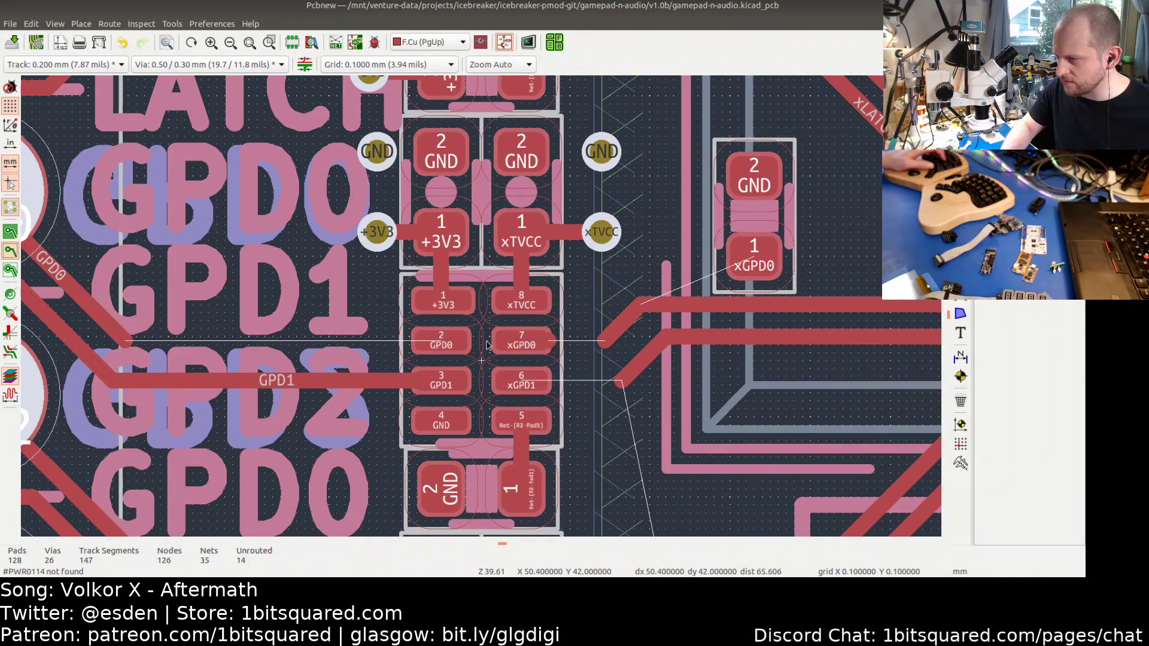
{"action": "left_click", "coordinate": [532, 343]}
{"action": "left_click", "coordinate": [546, 363]}
{"action": "key", "text": "Delete"}
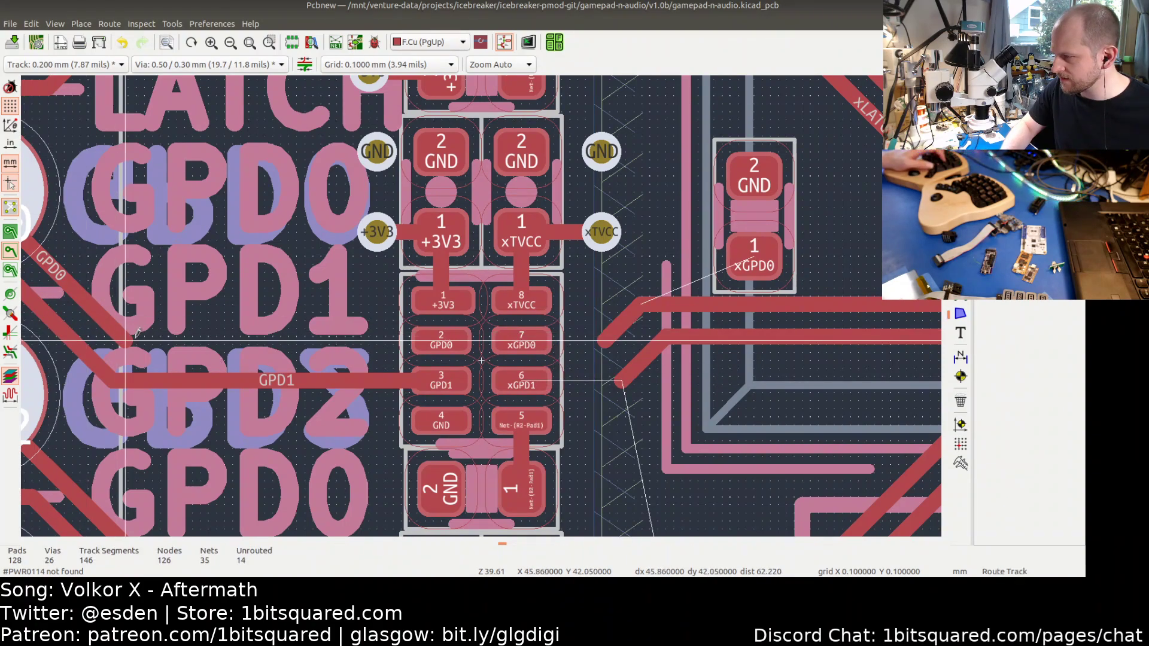
- Route GPD0 straight from the end of its diagonal segment to pin 2 of the middle level shifter
{"action": "key", "text": "x"}
{"action": "left_click", "coordinate": [452, 341]}
{"action": "middle_click_drag", "start_coordinate": [610, 279], "coordinate": [407, 321]}
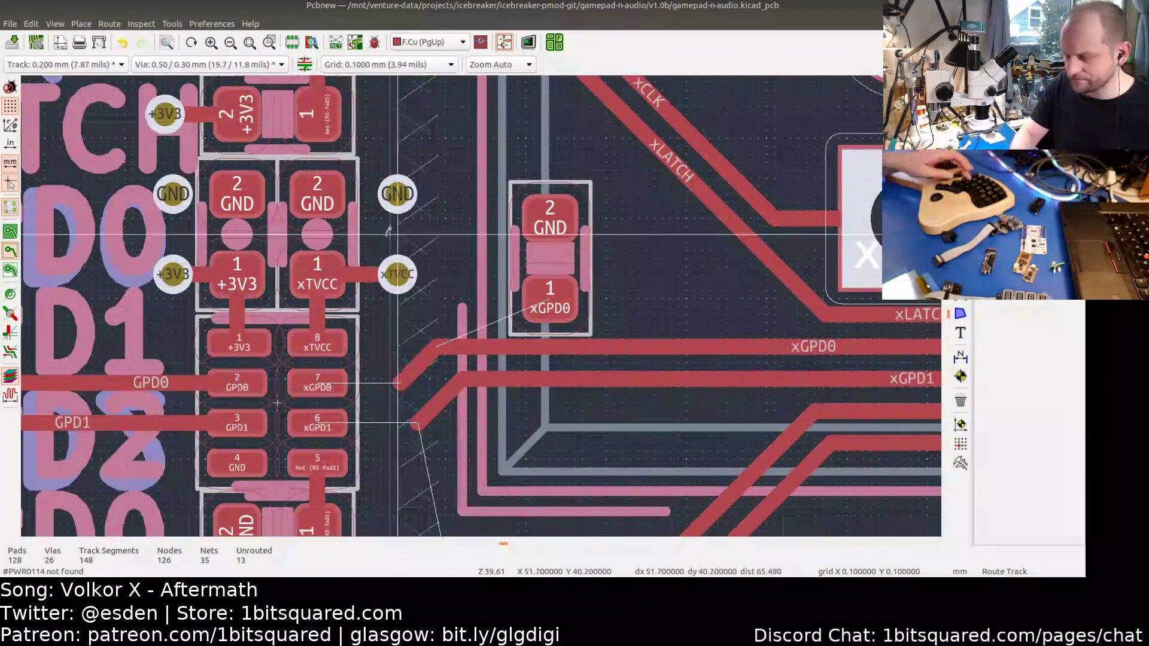
- Drag the xTVCC via beside the middle level shifter's capacitor down to X 51.9, Y 41.0 mm with its track attached
{"action": "key", "text": "d"}
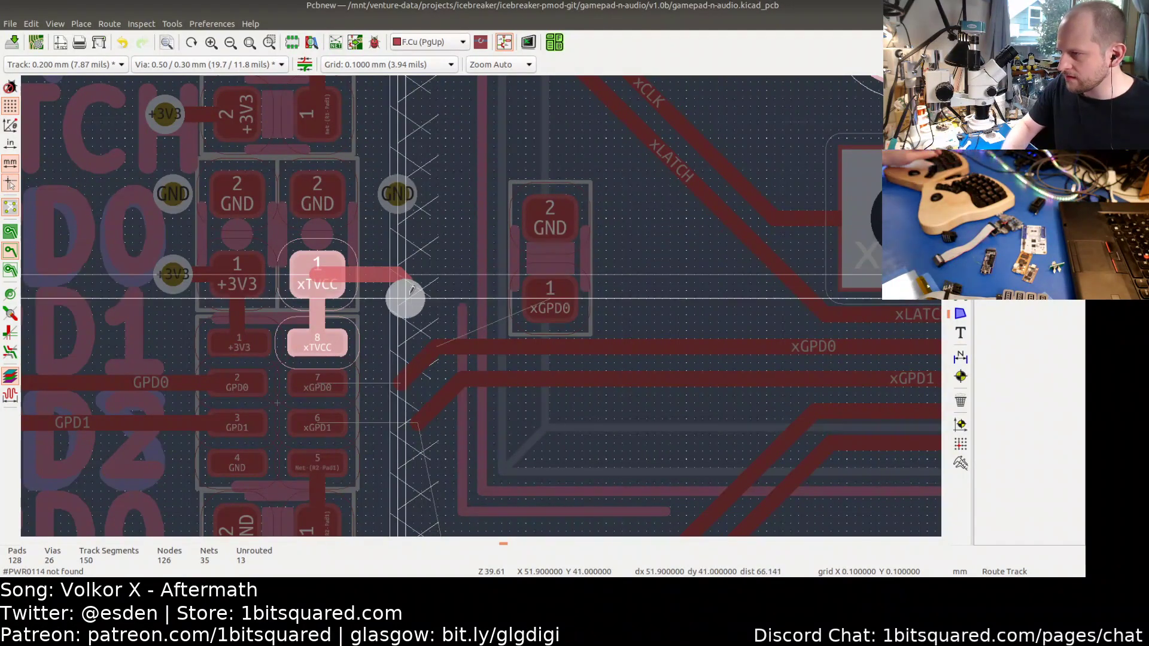
{"action": "left_click", "coordinate": [406, 298]}
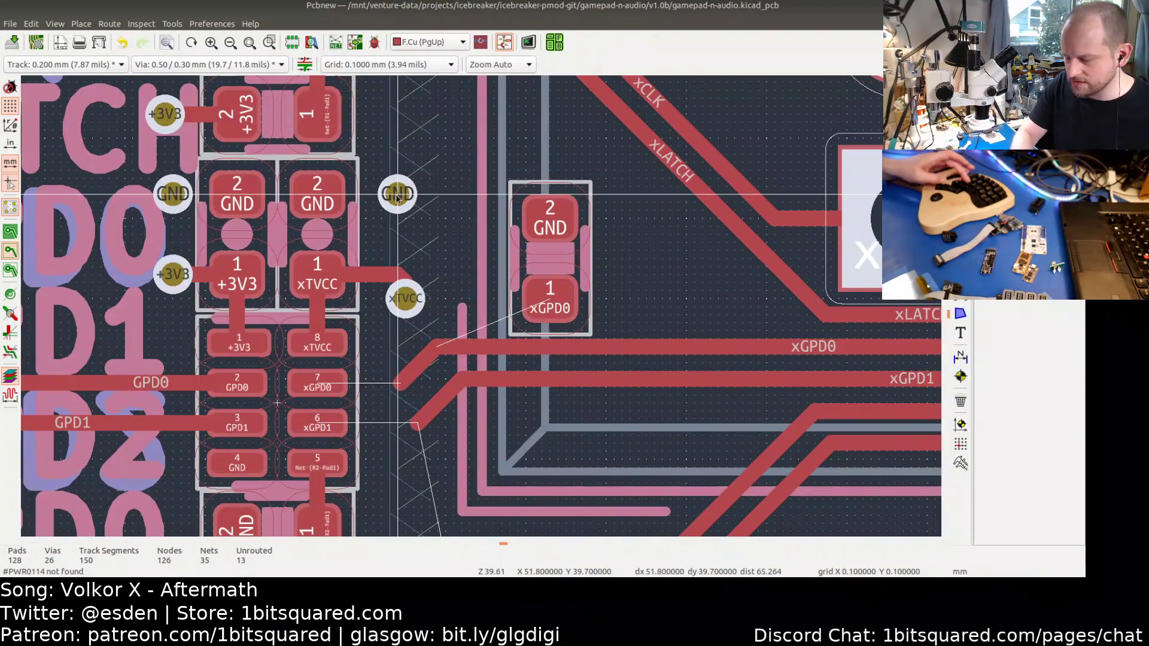
{"action": "key", "text": "m"}
{"action": "key", "text": "Escape"}
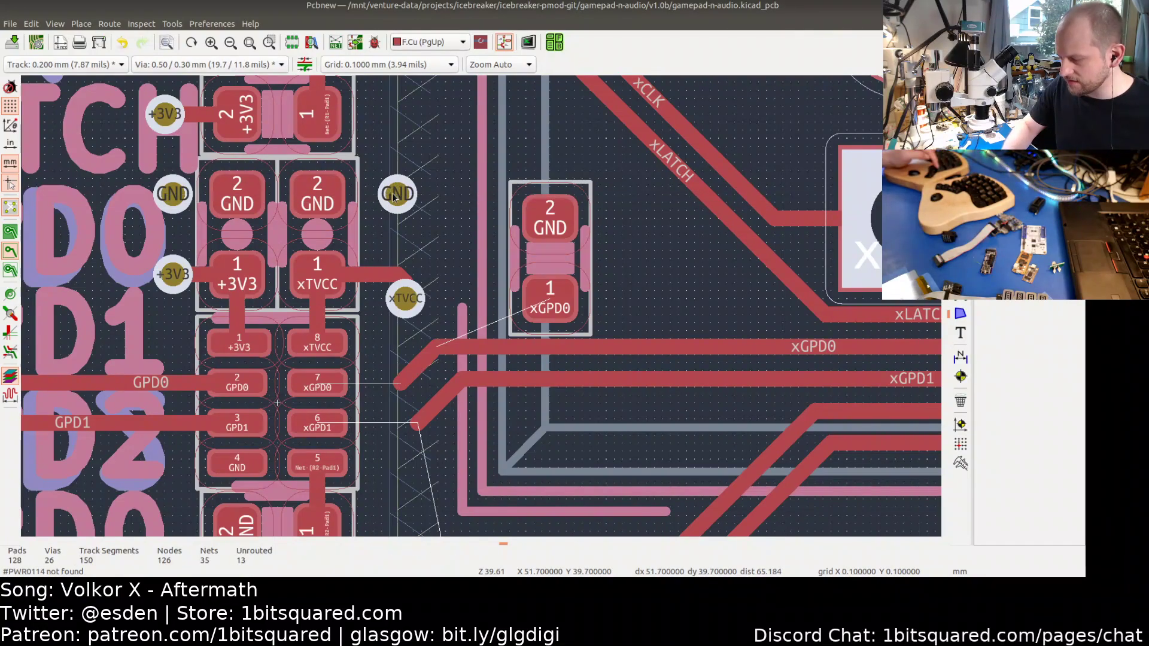
- Move the former GND via above the xTVCC track up to X 51.6, Y 38.7 mm, beside the resistor below the top level shifter
{"action": "scroll", "coordinate": [394, 197], "scroll_direction": "down", "scroll_amount": 3}
{"action": "left_click", "coordinate": [449, 279]}
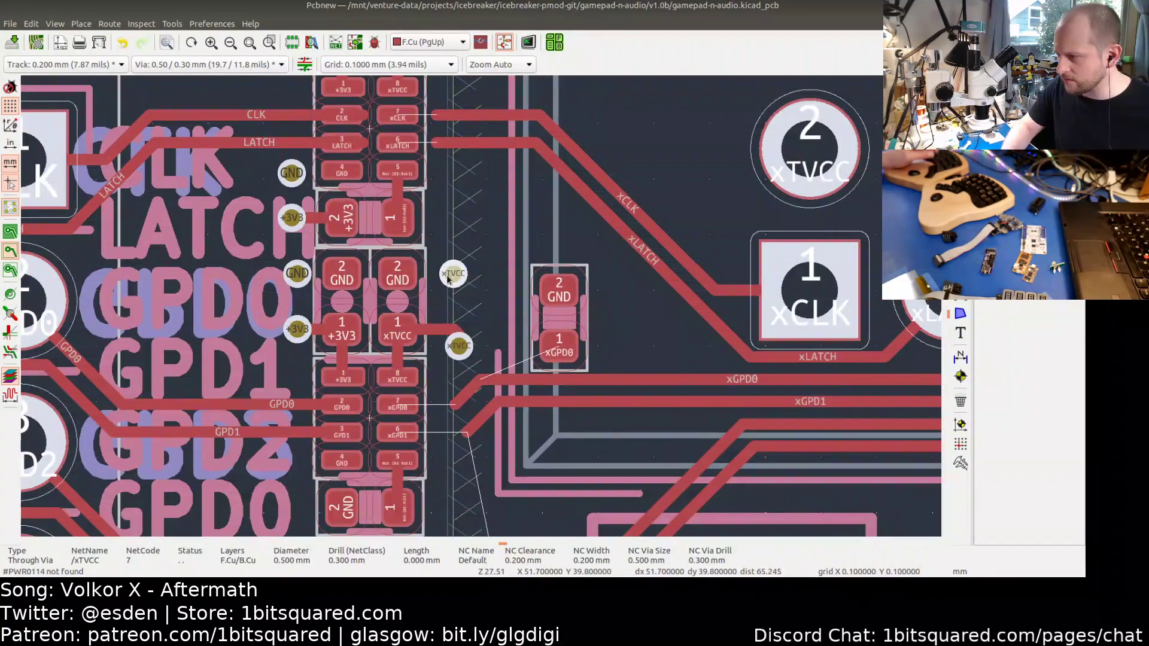
{"action": "key", "text": "m"}
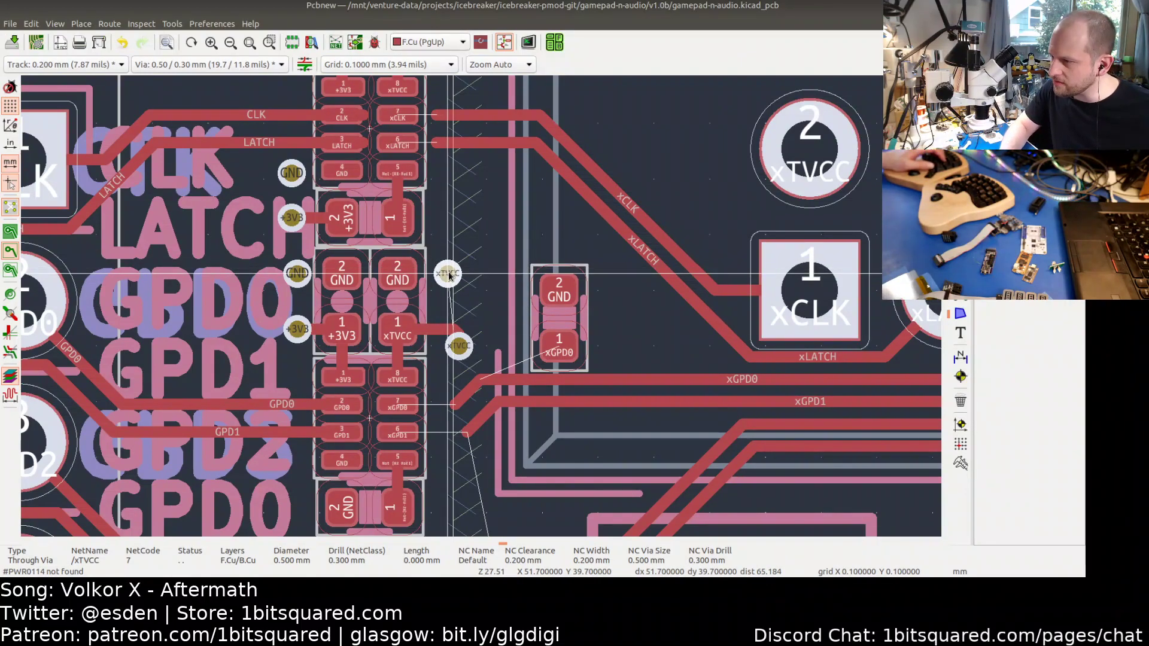
{"action": "left_click", "coordinate": [455, 274]}
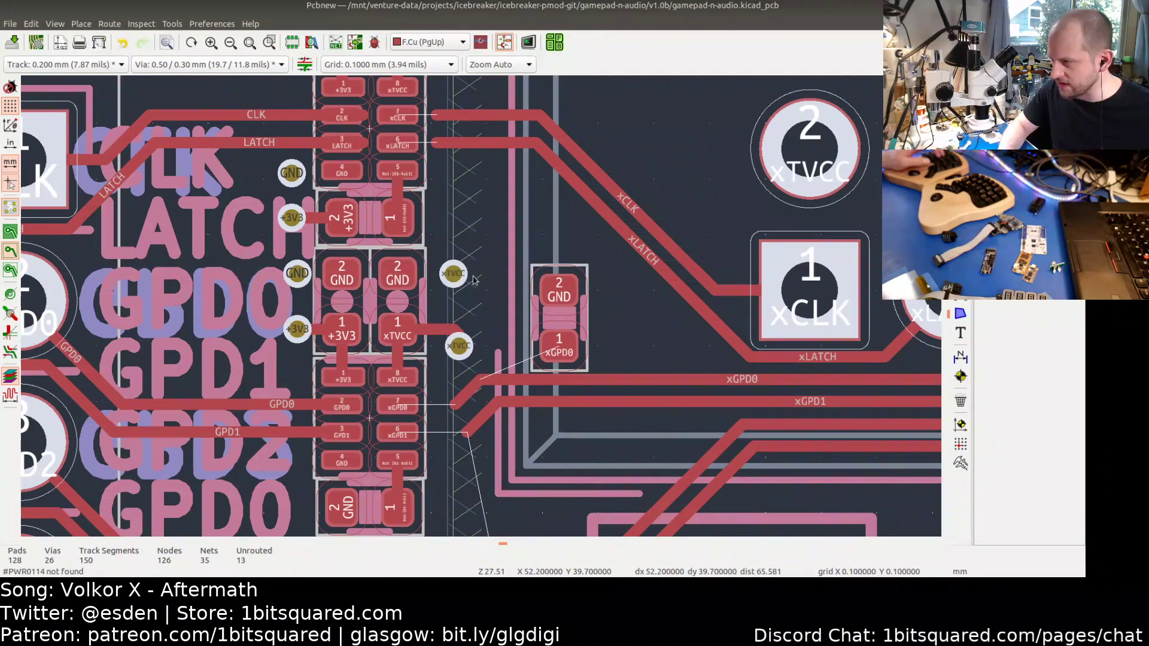
{"action": "scroll", "coordinate": [473, 280], "scroll_direction": "down", "scroll_amount": 3}
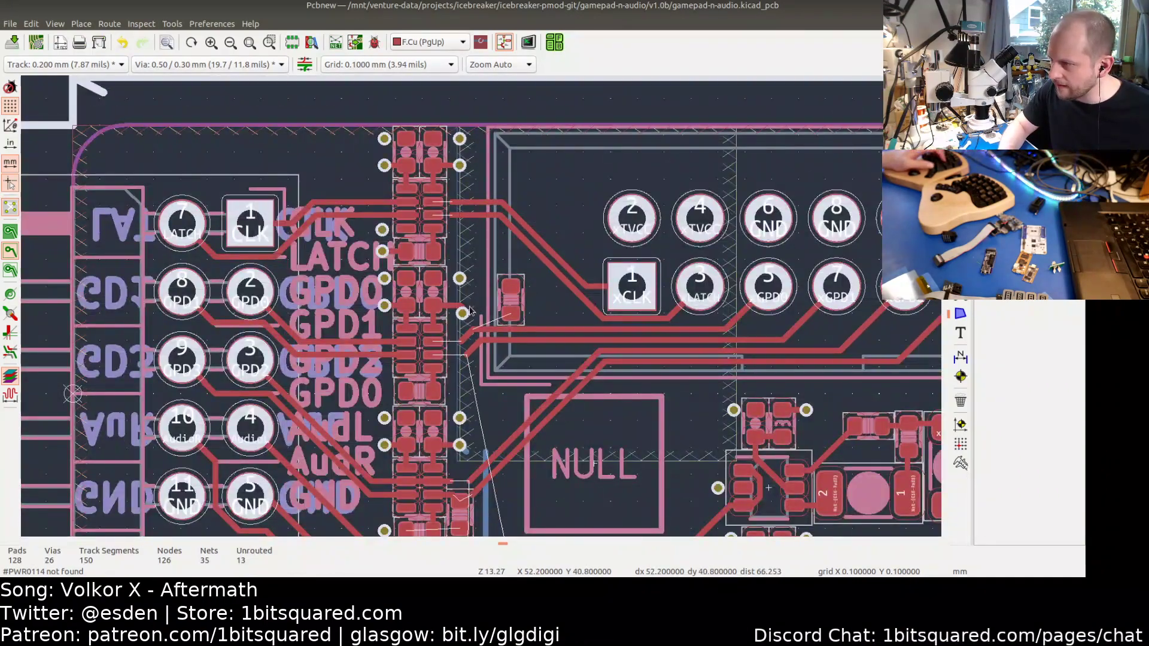
{"action": "scroll", "coordinate": [466, 310], "scroll_direction": "up", "scroll_amount": 5}
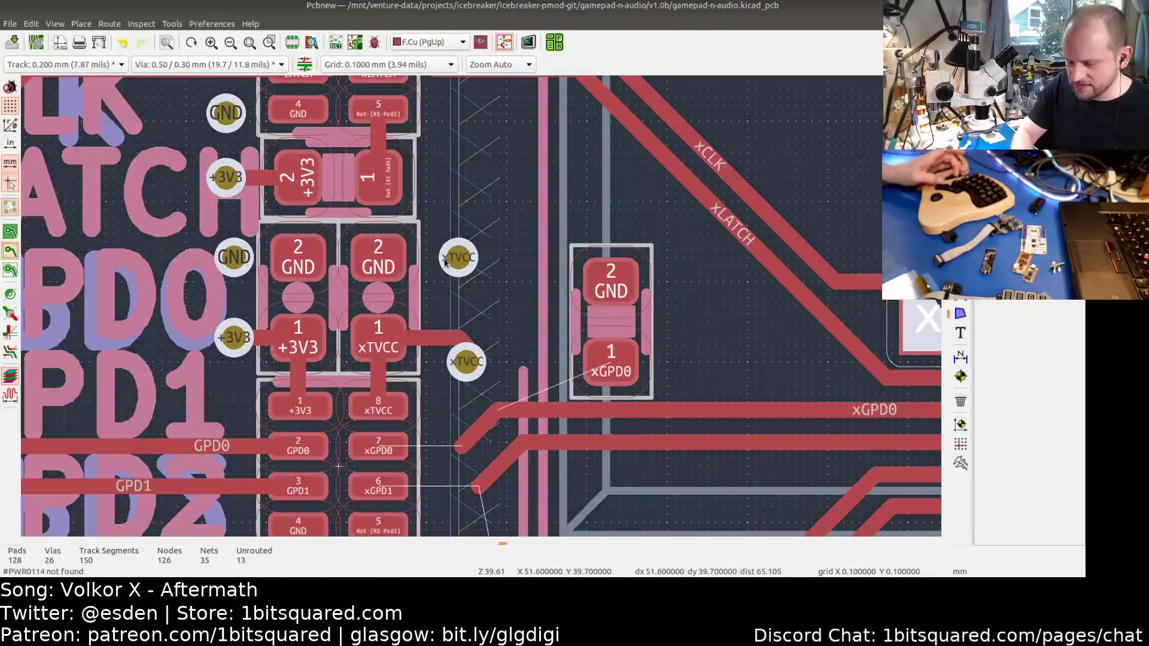
{"action": "key", "text": "m"}
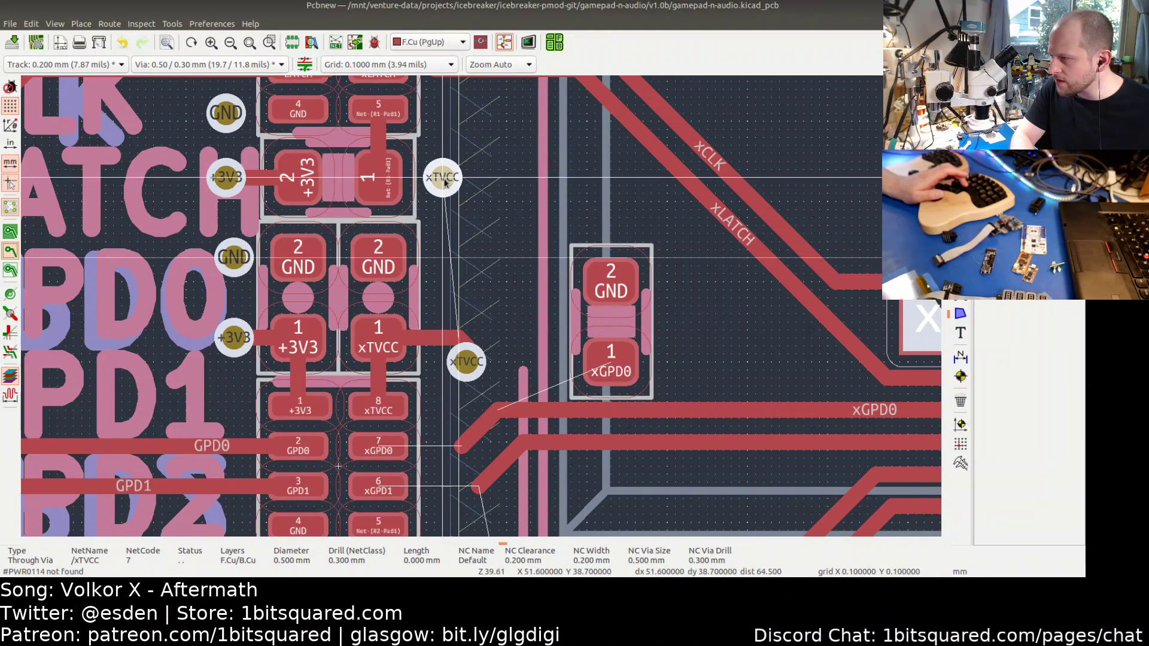
{"action": "left_click", "coordinate": [444, 179]}
{"action": "scroll", "coordinate": [444, 180], "scroll_direction": "down", "scroll_amount": 3}
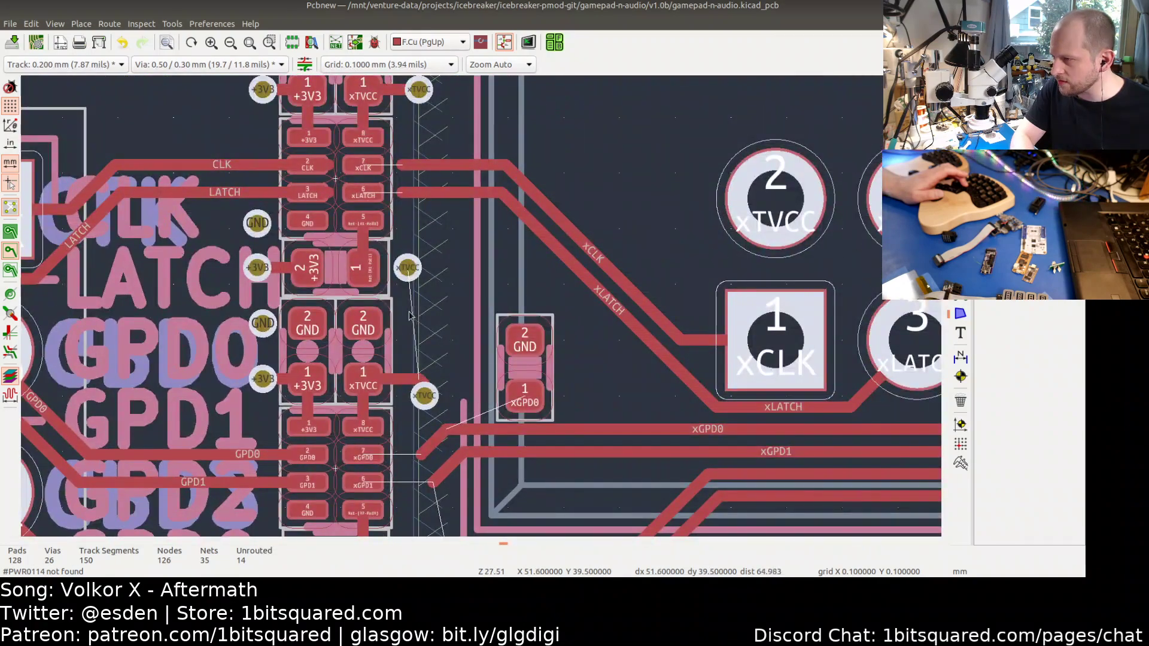
{"action": "left_click", "coordinate": [403, 273]}
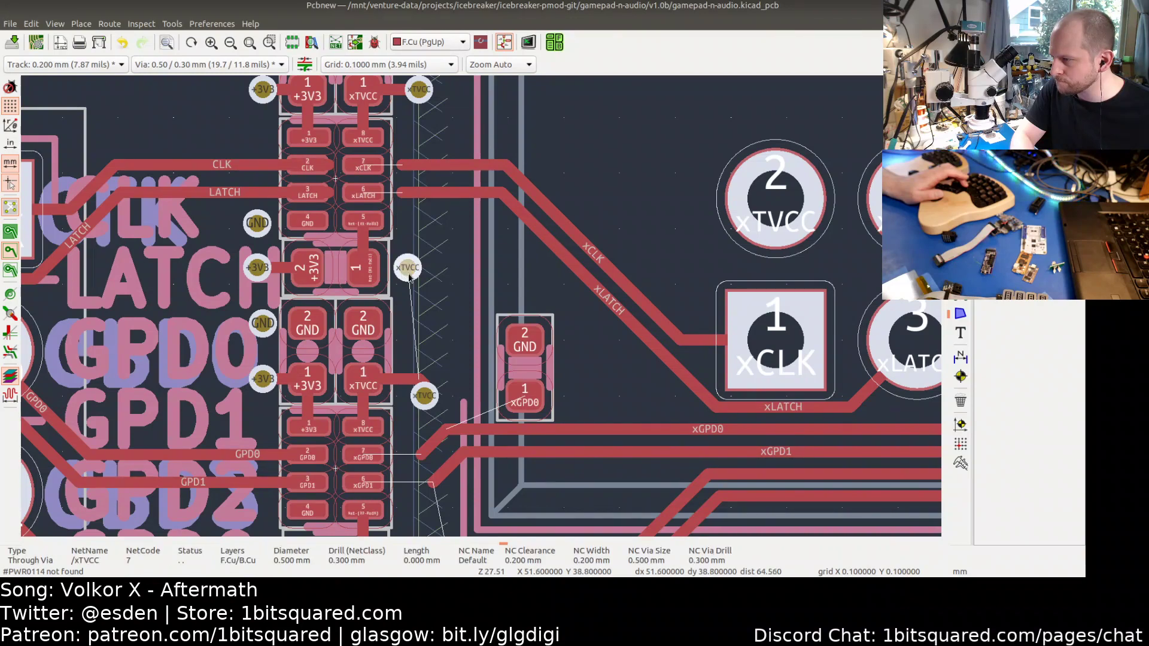
{"action": "key", "text": "Delete"}
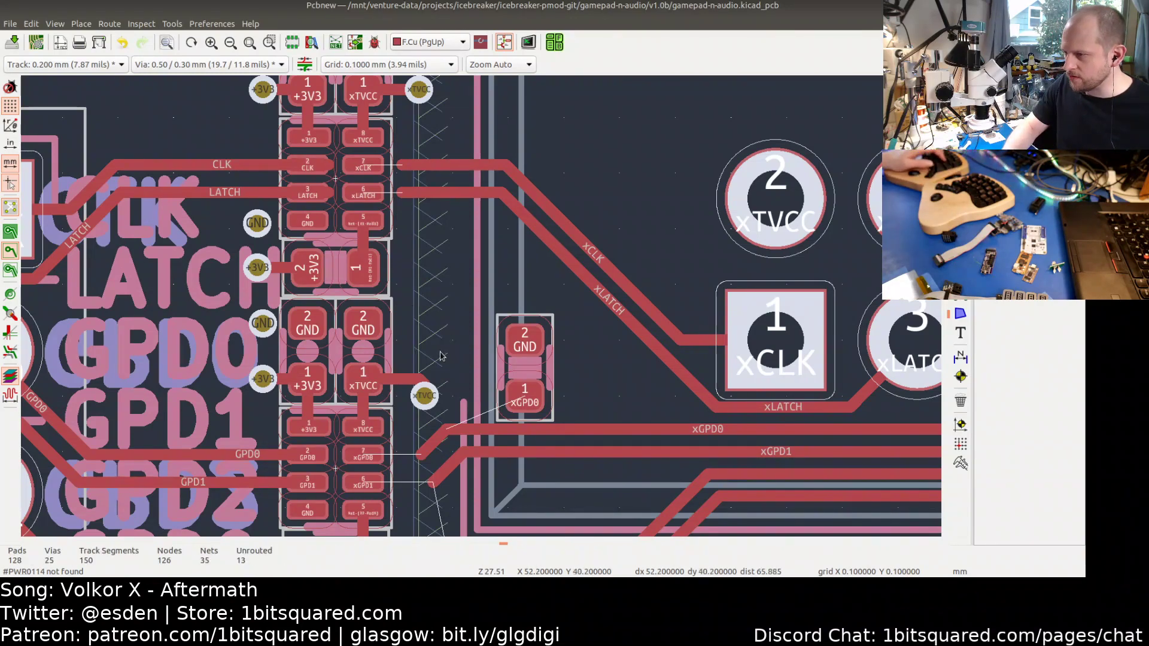
{"action": "middle_click_drag", "start_coordinate": [425, 354], "coordinate": [396, 330]}
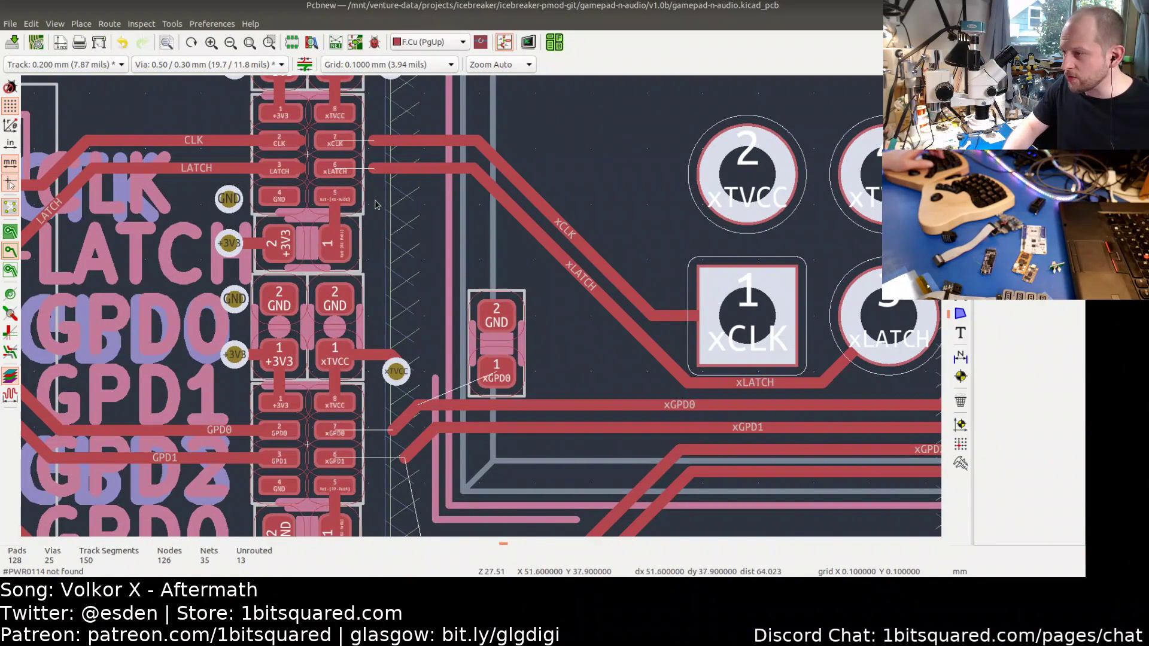
{"action": "key", "text": "ctrl+z"}
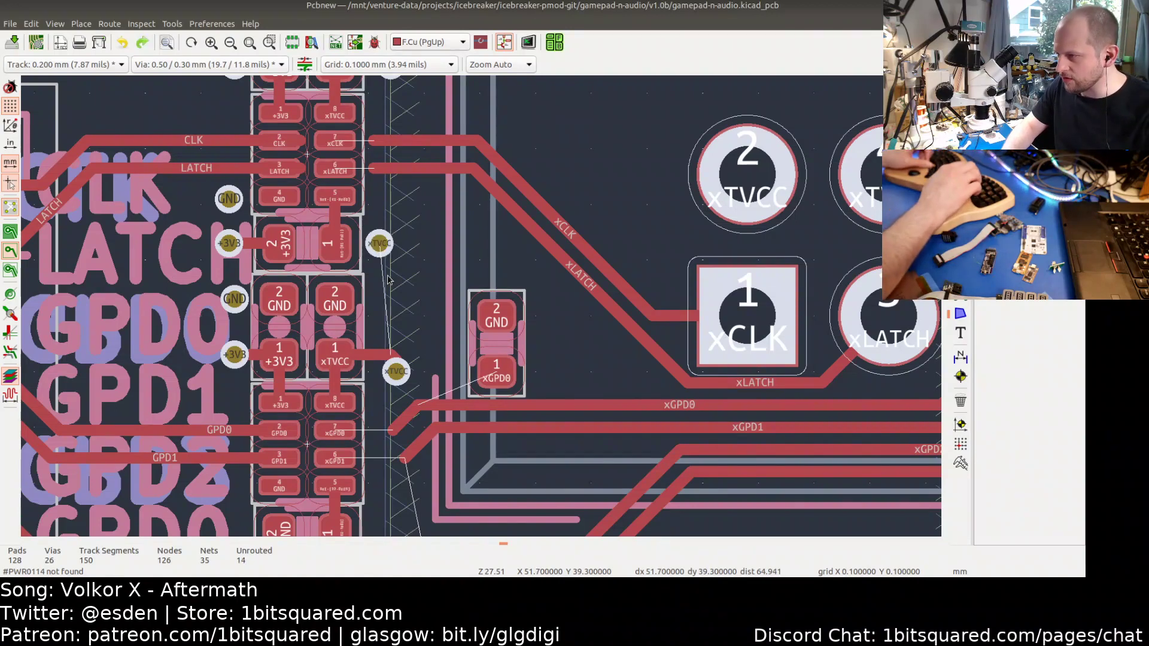
- Change the net of the via beside the resistor below the top level shifter to GND
{"action": "key", "text": "e"}
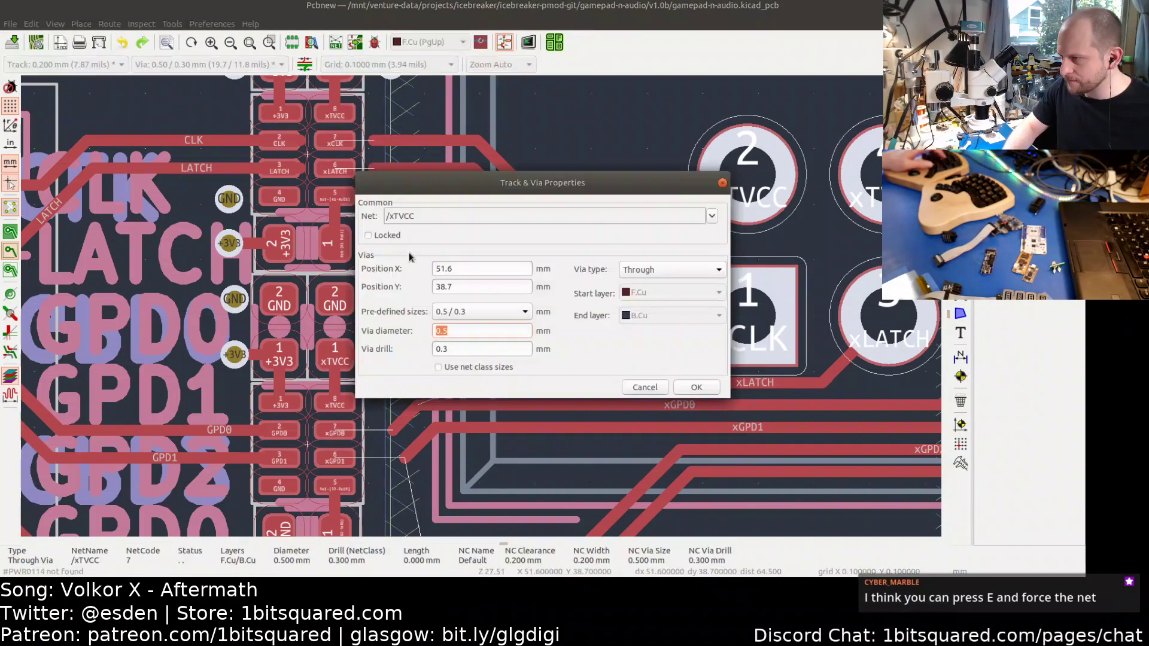
{"action": "left_click", "coordinate": [423, 219]}
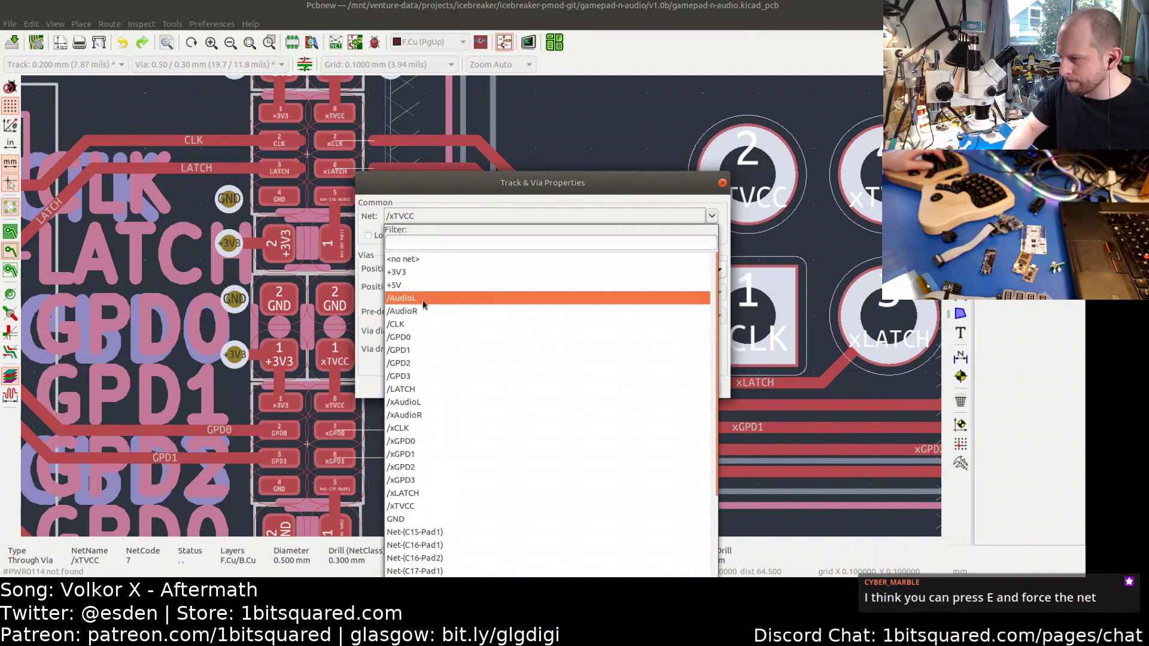
{"action": "scroll", "coordinate": [438, 454], "scroll_direction": "down", "scroll_amount": 2}
{"action": "left_click", "coordinate": [419, 439]}
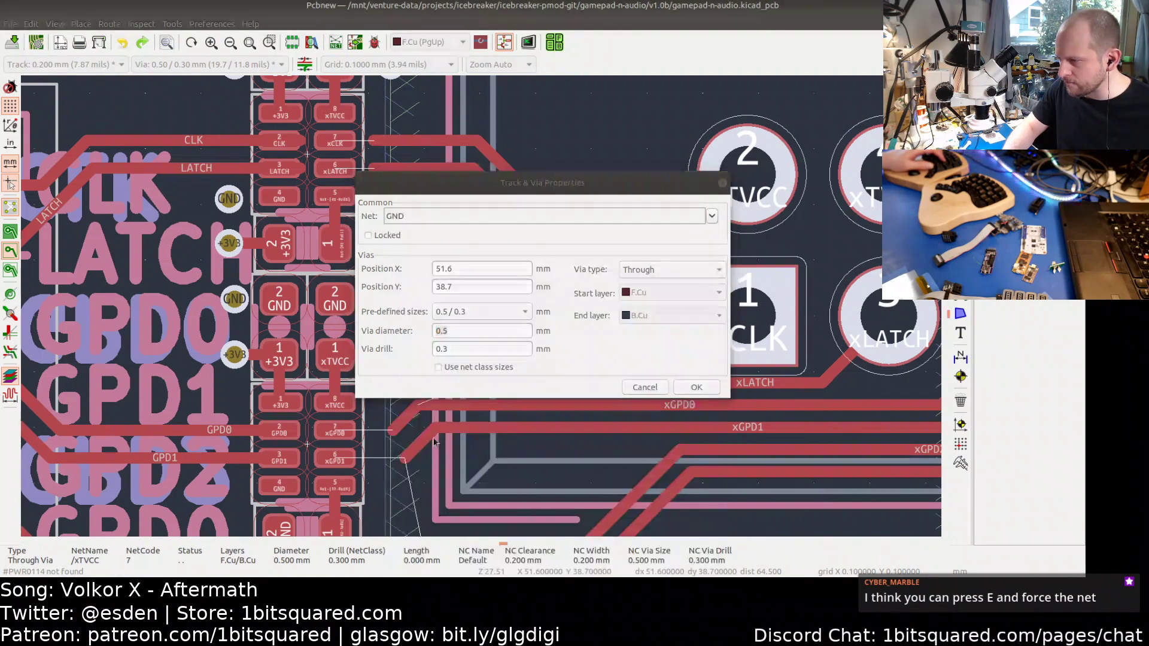
{"action": "left_click", "coordinate": [696, 387]}
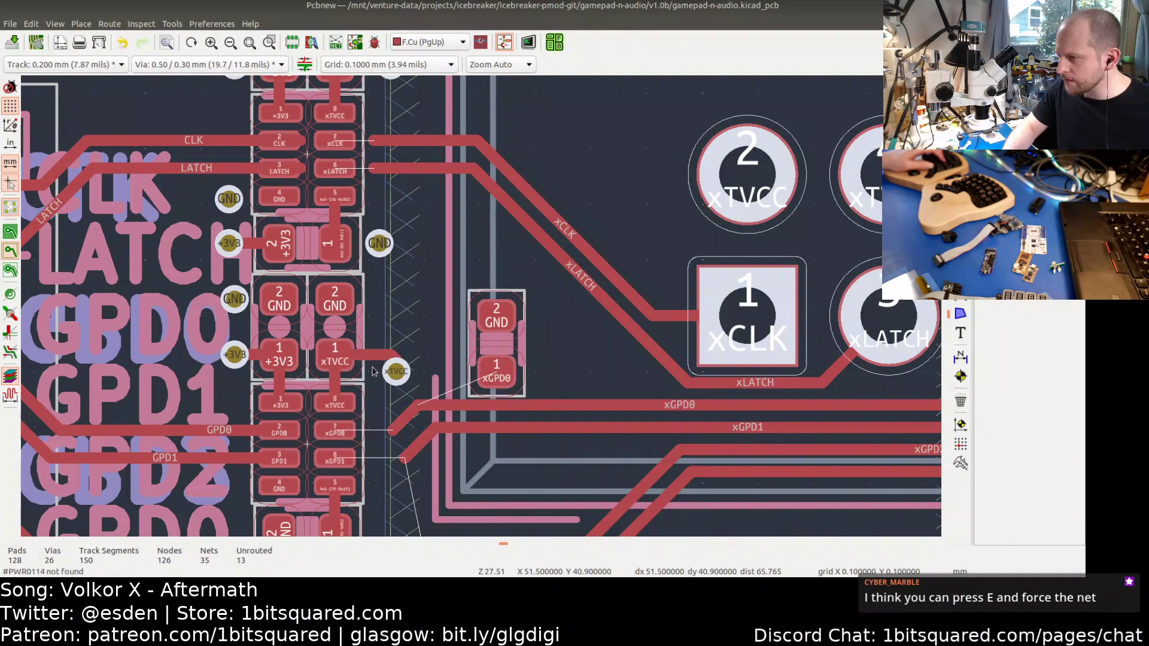
- Try resistor R11 at X 51.8, Y 41.3 mm beside the middle level shifter and return it to its place above the xGPD0 trace
{"action": "middle_click_drag", "start_coordinate": [374, 276], "coordinate": [337, 324]}
{"action": "middle_click_drag", "start_coordinate": [255, 191], "coordinate": [395, 198]}
{"action": "middle_click_drag", "start_coordinate": [595, 411], "coordinate": [500, 209]}
{"action": "left_click", "coordinate": [485, 203]}
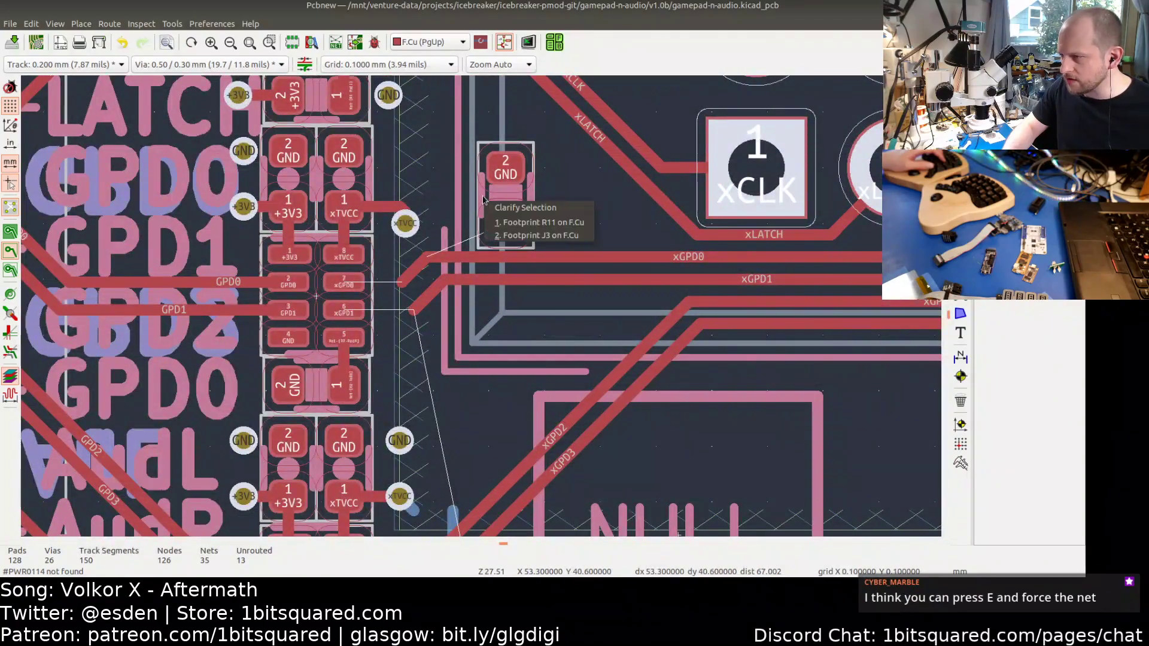
{"action": "left_click", "coordinate": [512, 224]}
{"action": "key", "text": "m"}
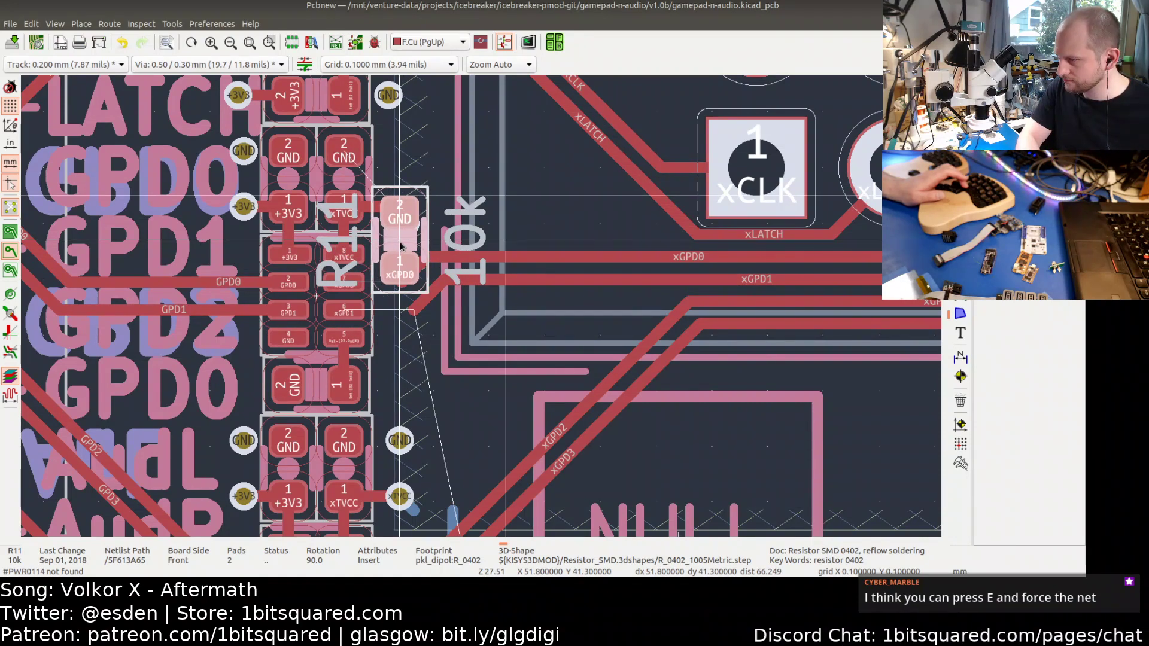
{"action": "left_click", "coordinate": [401, 246]}
{"action": "mouse_move", "coordinate": [418, 358]}
{"action": "middle_mouse_down"}
{"action": "mouse_move", "coordinate": [417, 338]}
{"action": "mouse_move", "coordinate": [416, 354]}
{"action": "middle_mouse_up"}
{"action": "key", "text": "m"}
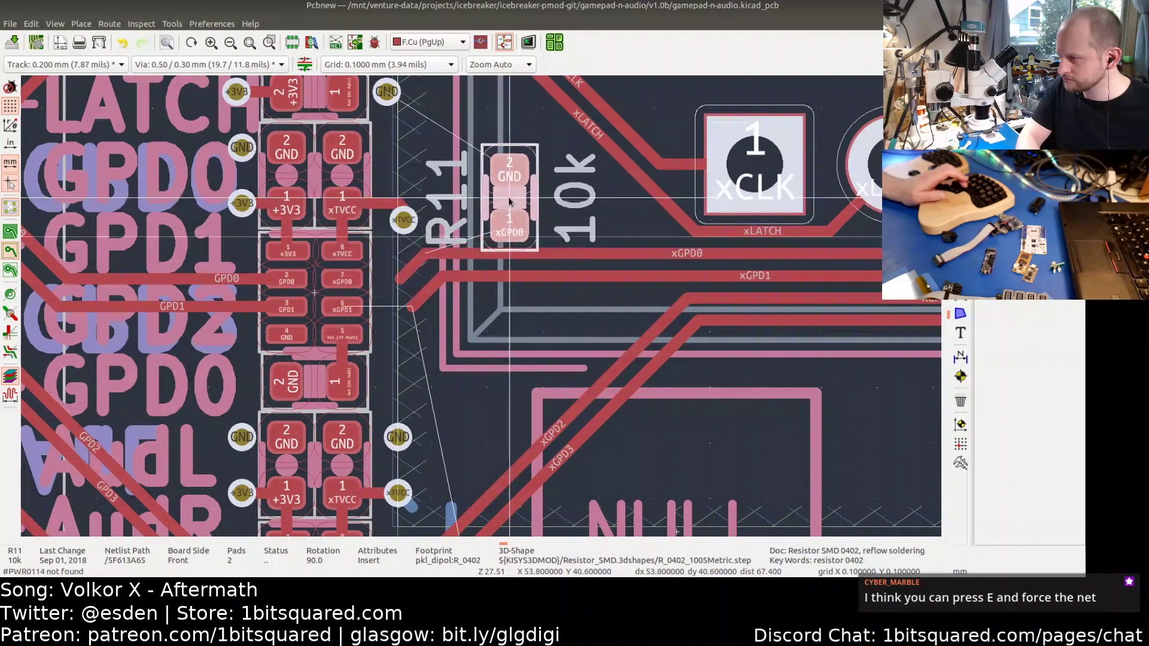
{"action": "left_click", "coordinate": [510, 198]}
- Drag the xTVCC via next to the middle level shifter's capacitor up to X 51.6, Y 39.7 mm, keeping its track connected
{"action": "scroll", "coordinate": [402, 226], "scroll_direction": "up", "scroll_amount": 3}
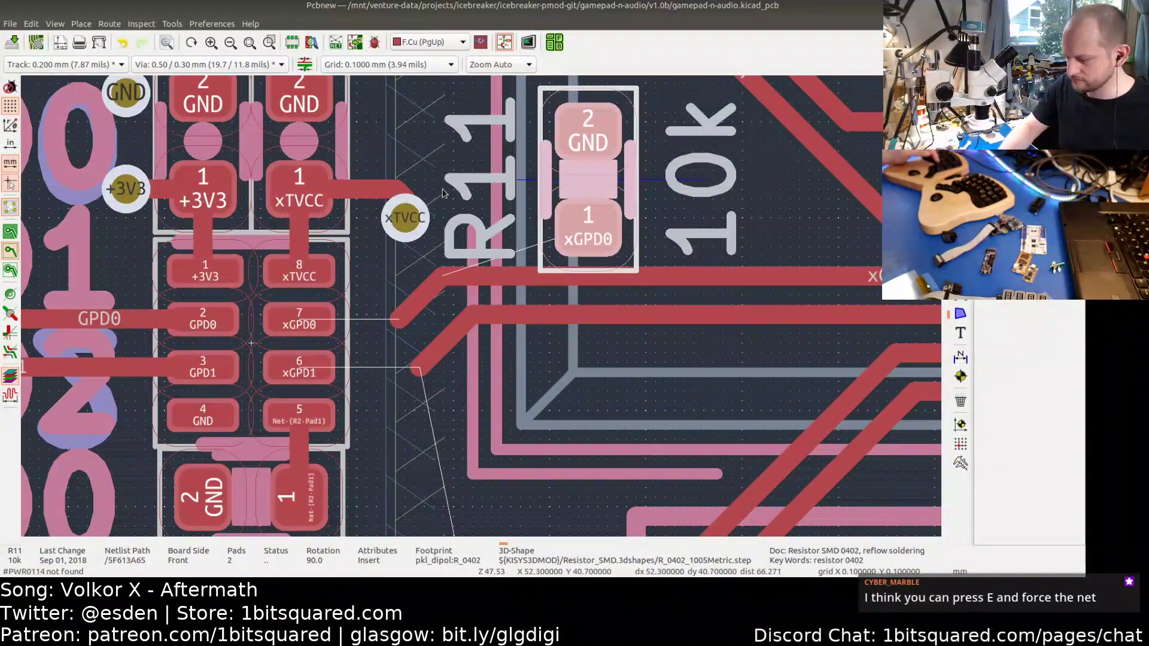
{"action": "key", "text": "Escape"}
{"action": "key", "text": "x"}
{"action": "middle_click_drag", "start_coordinate": [386, 183], "coordinate": [389, 313]}
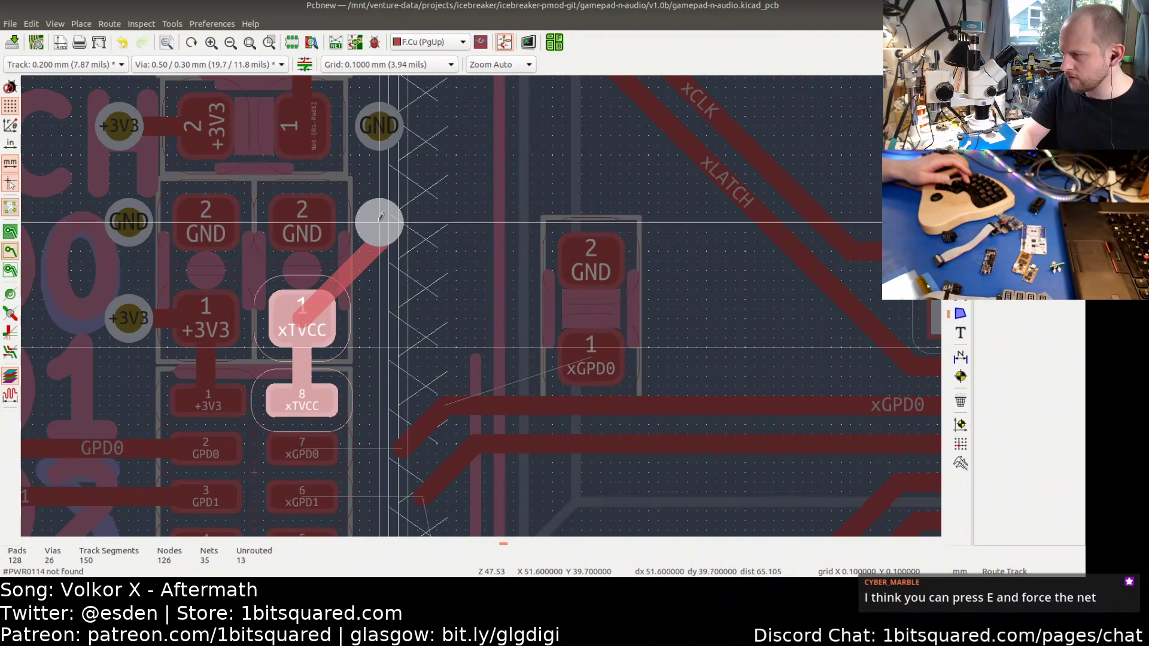
{"action": "left_click", "coordinate": [379, 222]}
{"action": "middle_click_drag", "start_coordinate": [471, 317], "coordinate": [469, 249]}
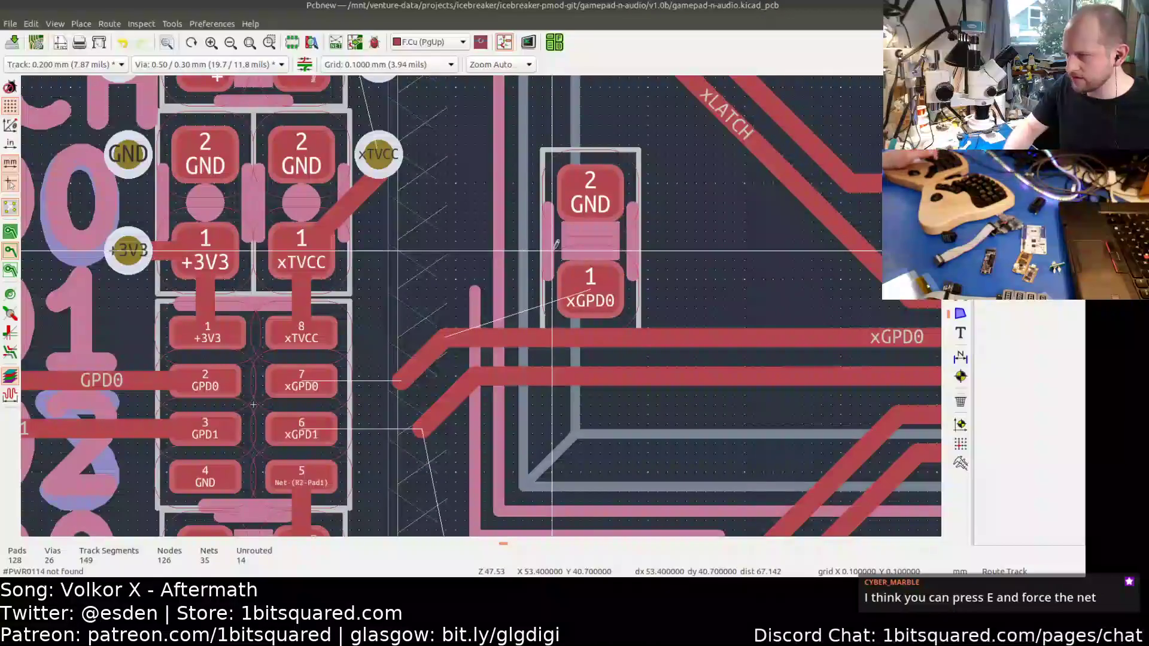
- Move resistor R11 to X 51.8, Y 41.3 mm, directly beside the xTVCC and xGPD0 pins of the middle level shifter
{"action": "key", "text": "Escape"}
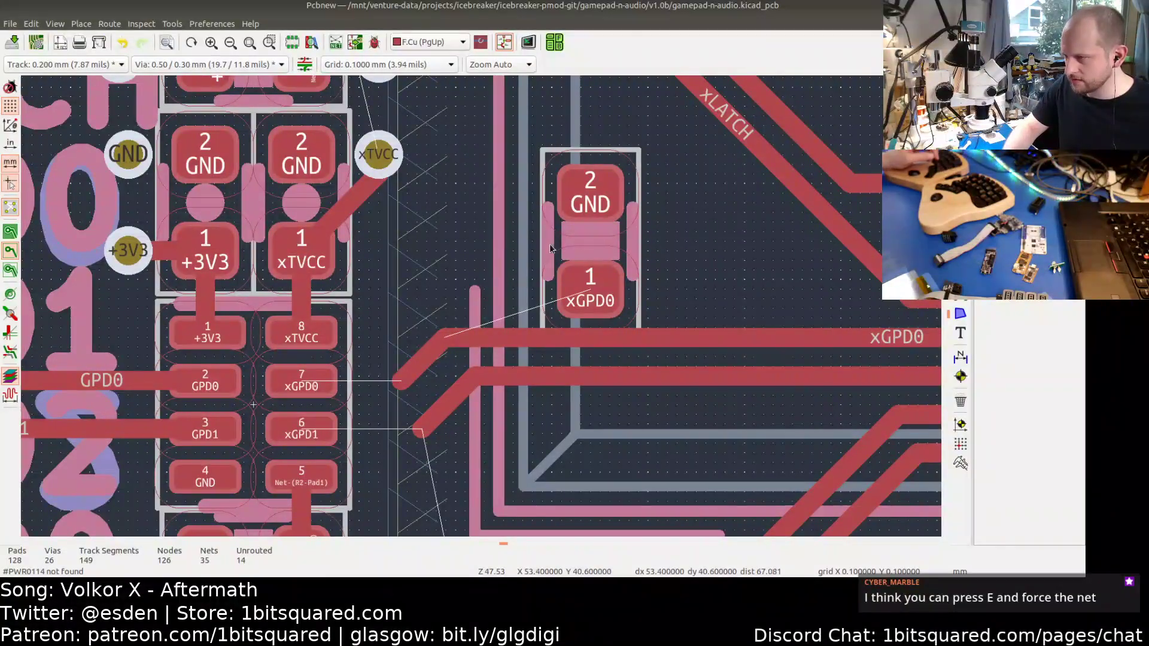
{"action": "left_click", "coordinate": [555, 243]}
{"action": "left_click", "coordinate": [573, 264]}
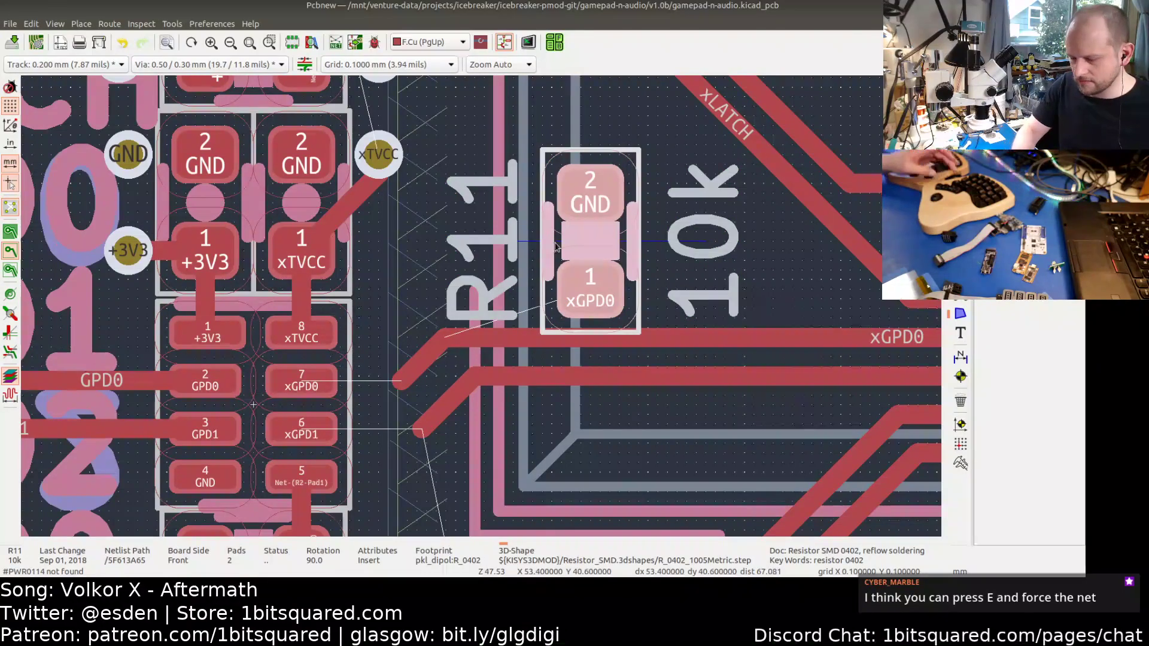
{"action": "key", "text": "m"}
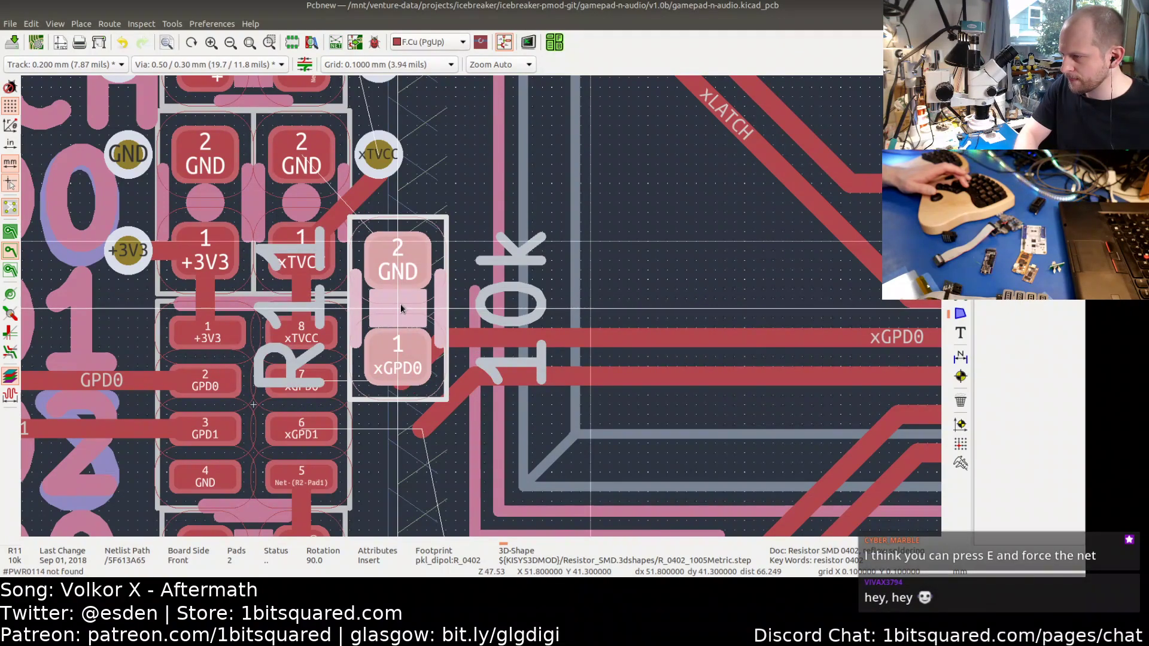
- Examine R11's placement relative to the level shifters and the gamepad connector in the 3D viewer and return to the board layout
{"action": "scroll", "coordinate": [401, 309], "scroll_direction": "down", "scroll_amount": 4}
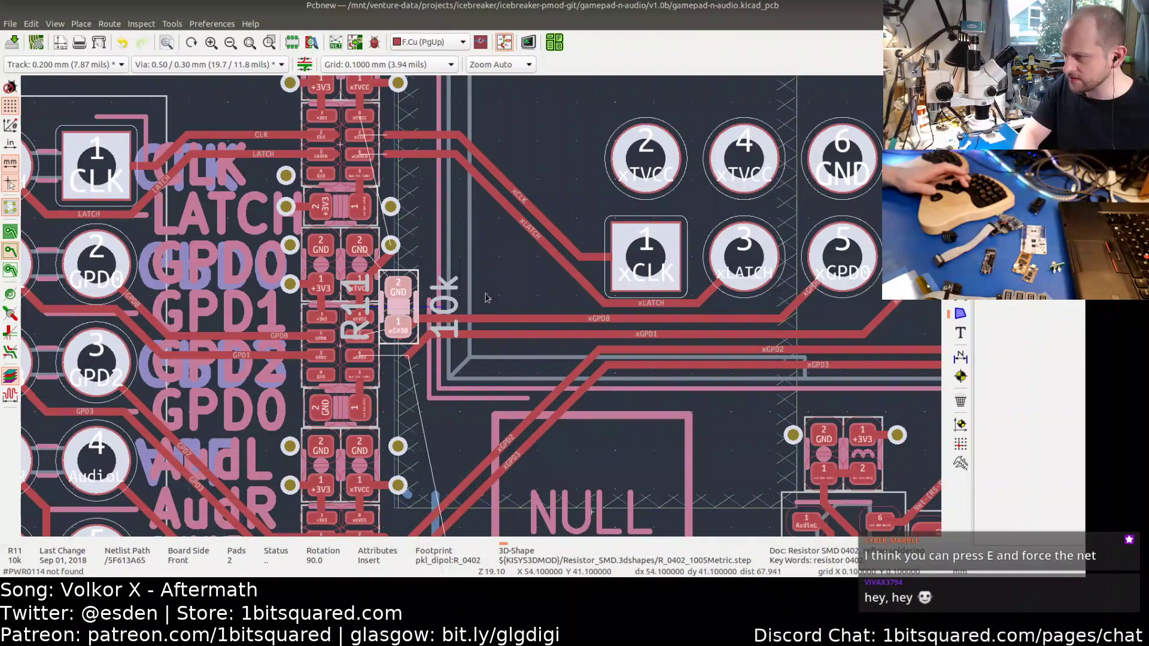
{"action": "scroll", "coordinate": [486, 262], "scroll_direction": "down", "scroll_amount": 3}
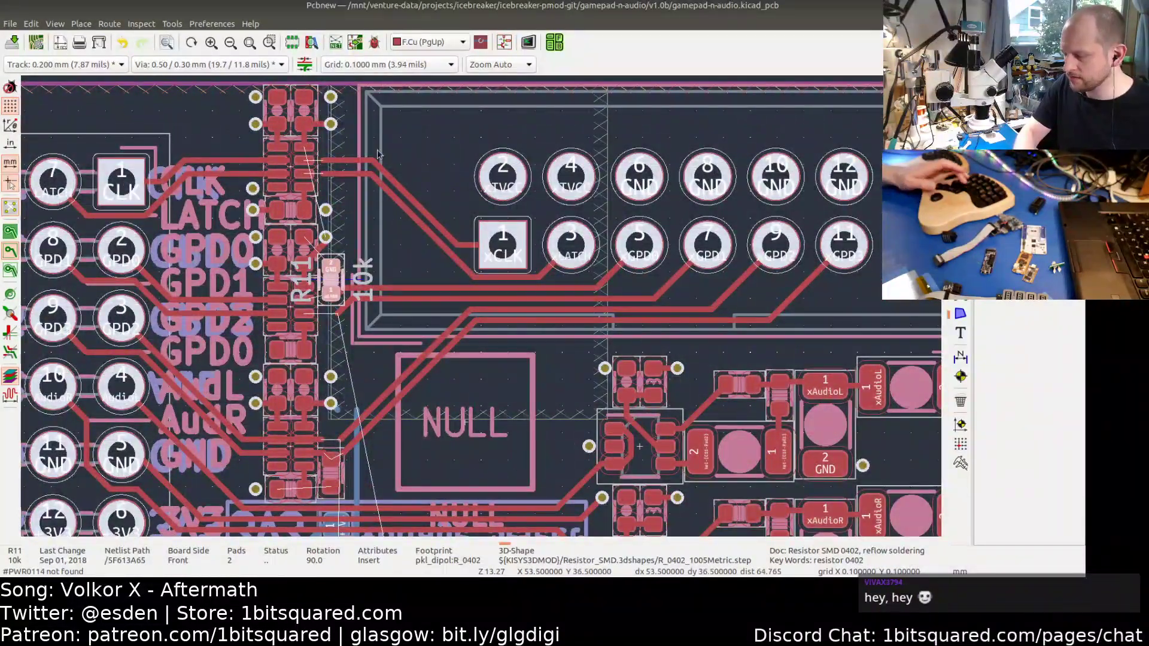
{"action": "key", "text": "alt+3"}
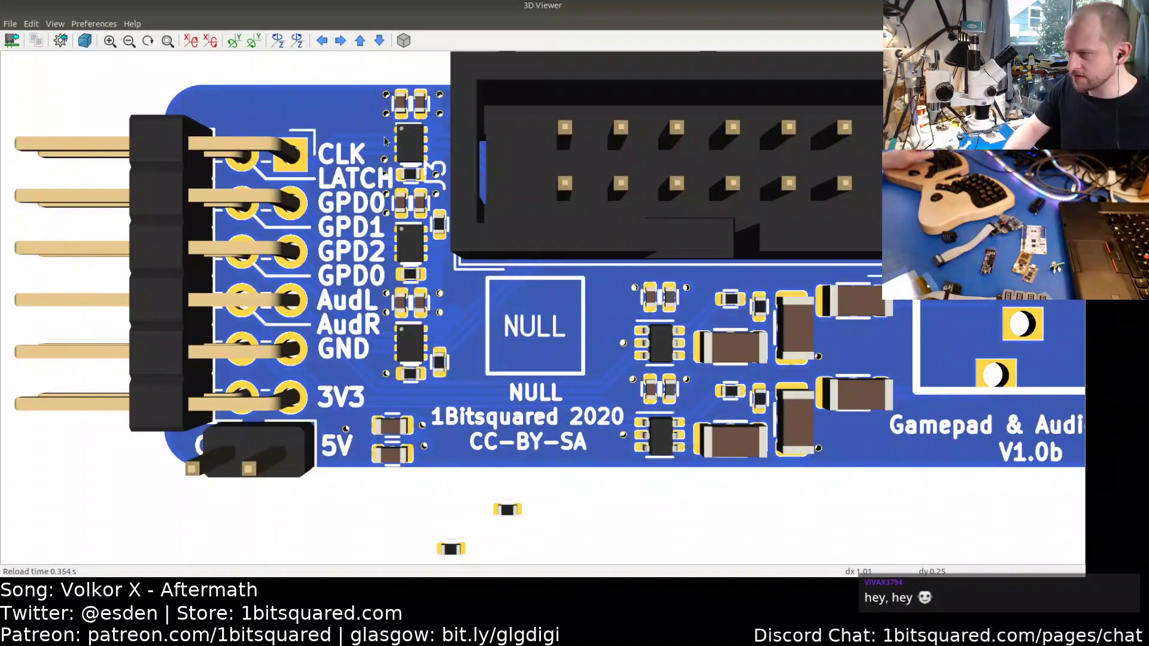
{"action": "scroll", "coordinate": [398, 201], "scroll_direction": "up", "scroll_amount": 5}
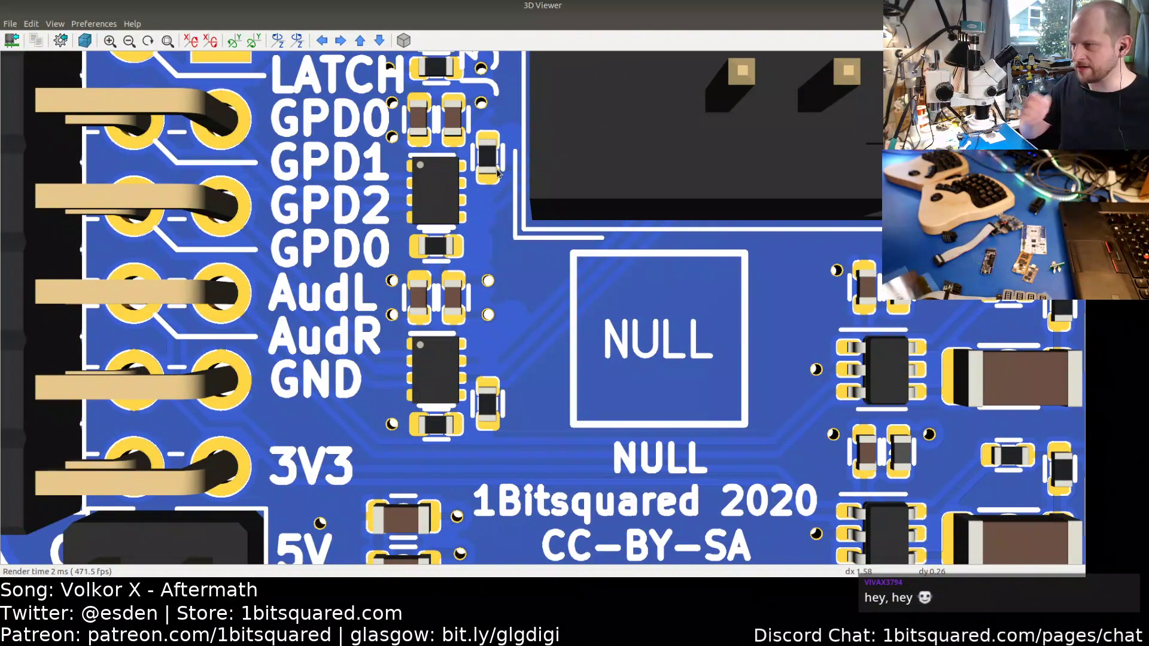
{"action": "scroll", "coordinate": [485, 198], "scroll_direction": "down", "scroll_amount": 3}
{"action": "scroll", "coordinate": [484, 203], "scroll_direction": "up", "scroll_amount": 2}
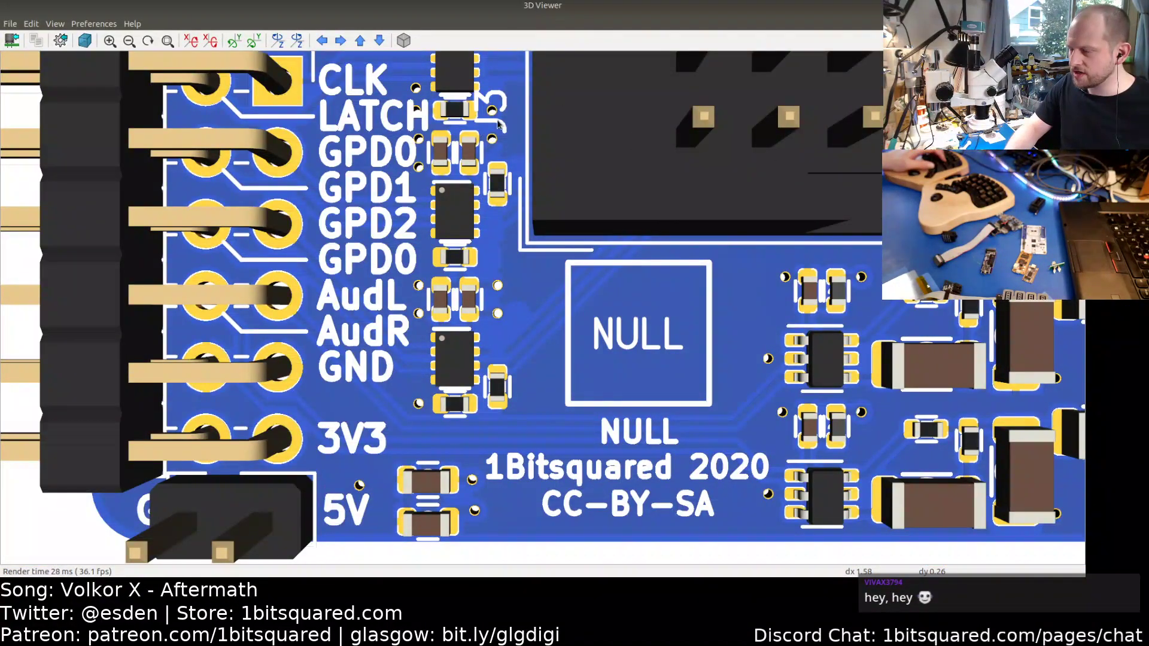
{"action": "key", "text": "alt+Tab"}
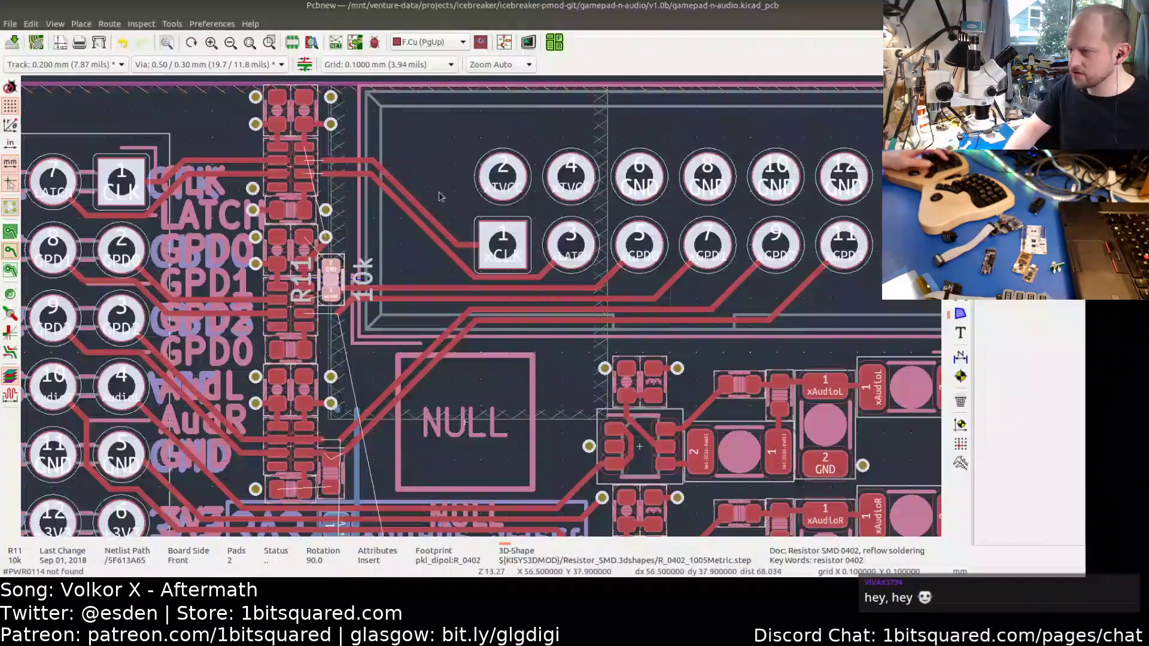
{"action": "left_click", "coordinate": [387, 254]}
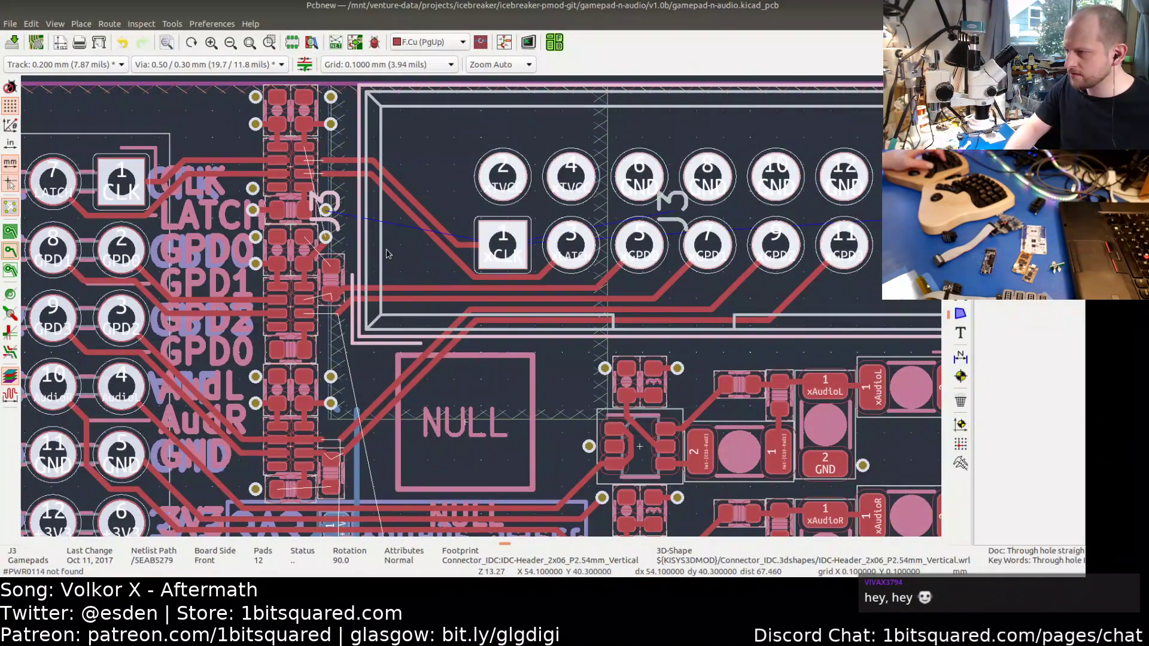
- Edit gamepad connector J3's footprint so its reference text sits on the F.Fab layer, and save it back to the board
{"action": "double_click", "coordinate": [369, 225]}
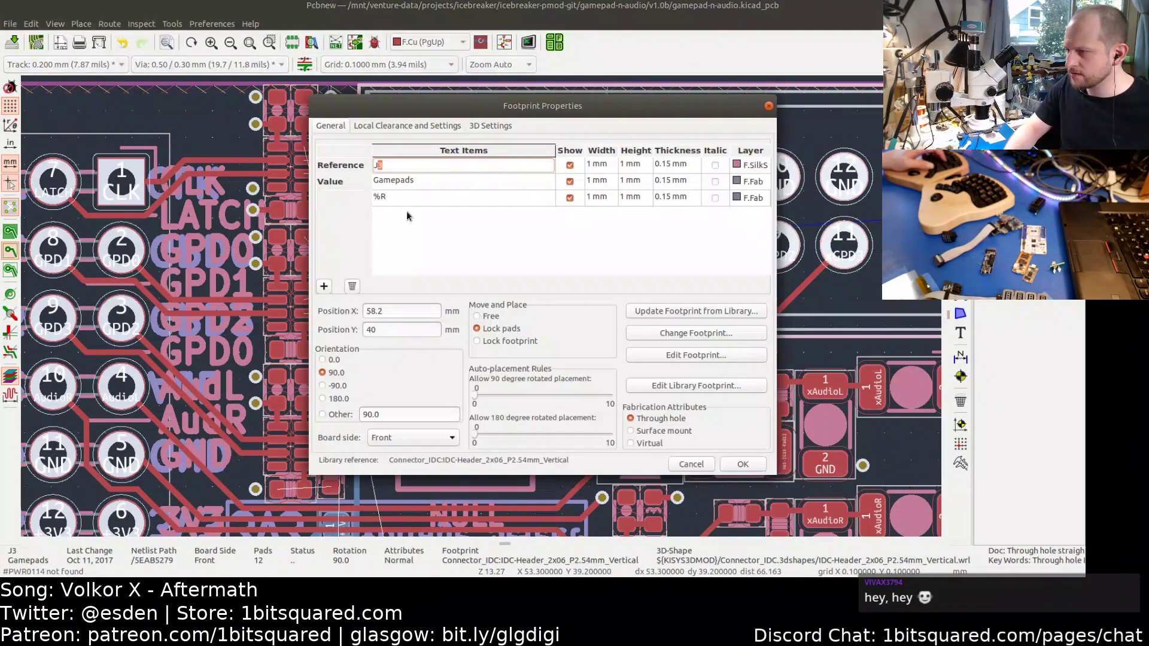
{"action": "left_click", "coordinate": [683, 355]}
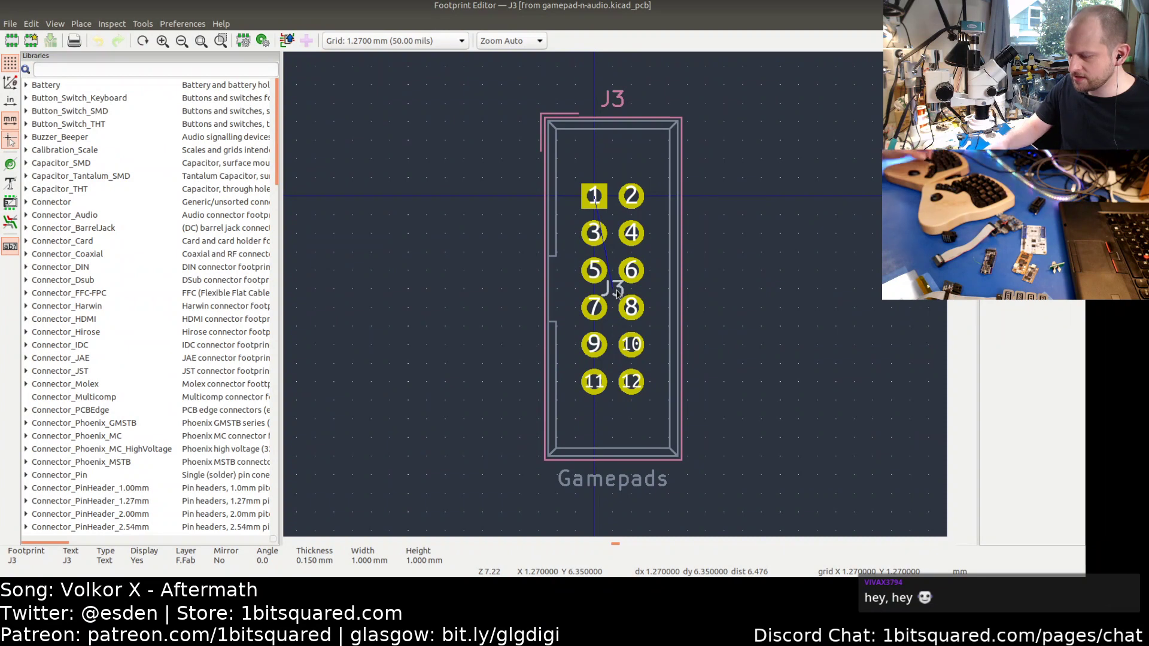
{"action": "double_click", "coordinate": [610, 106]}
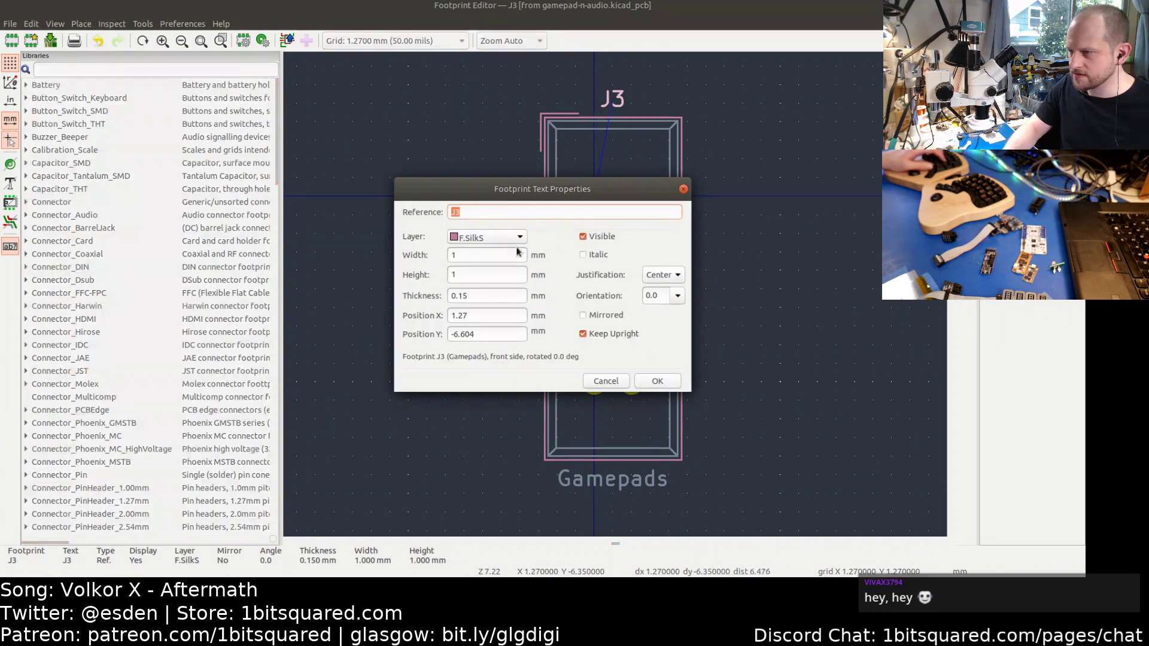
{"action": "left_click", "coordinate": [506, 238]}
{"action": "left_click", "coordinate": [514, 404]}
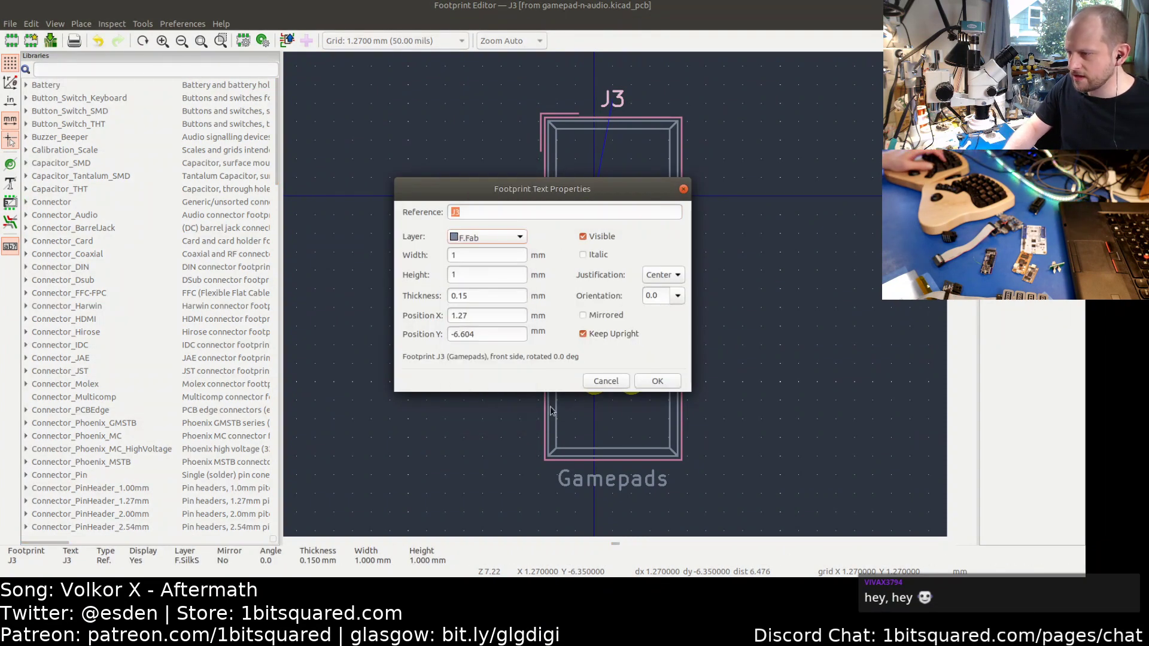
{"action": "left_click", "coordinate": [662, 386]}
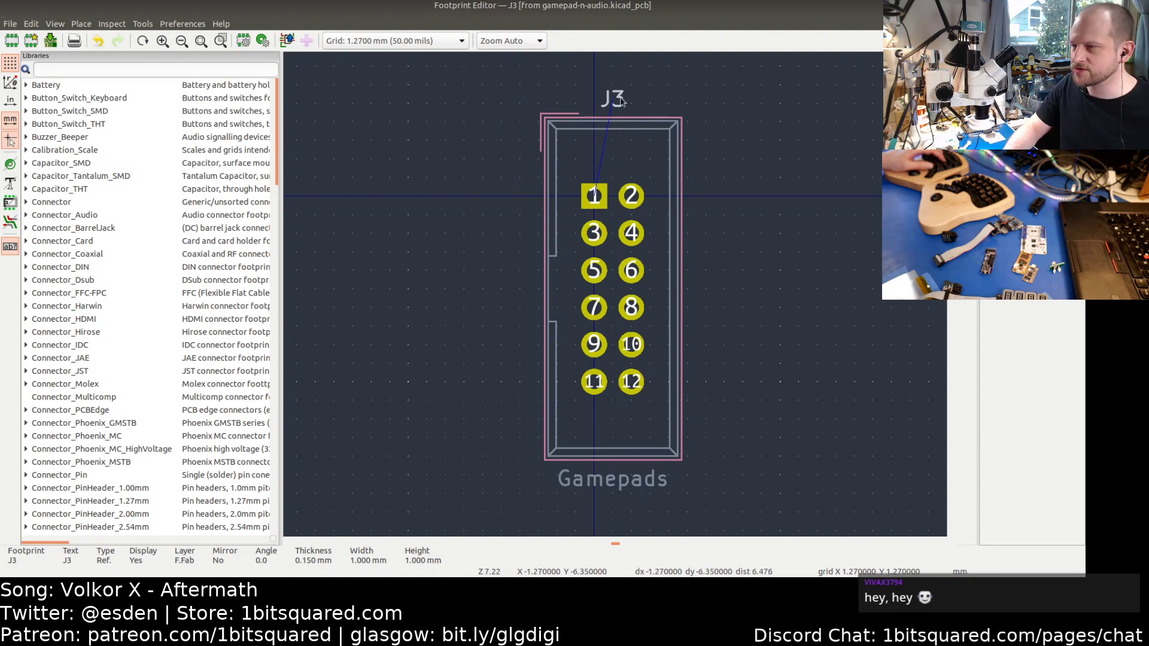
{"action": "left_click", "coordinate": [51, 42]}
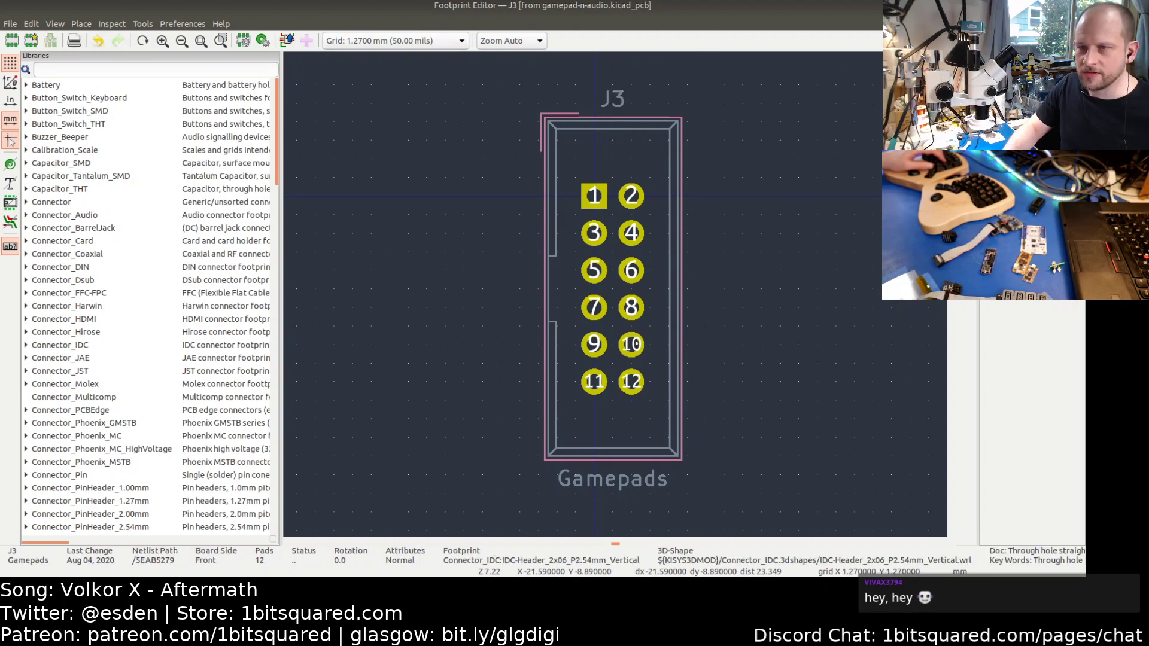
- Assign the via at X 51.8, Y 44.9 mm beside the lowest level shifter's capacitors to the GND net
{"action": "scroll", "coordinate": [270, 443], "scroll_direction": "up", "scroll_amount": 3}
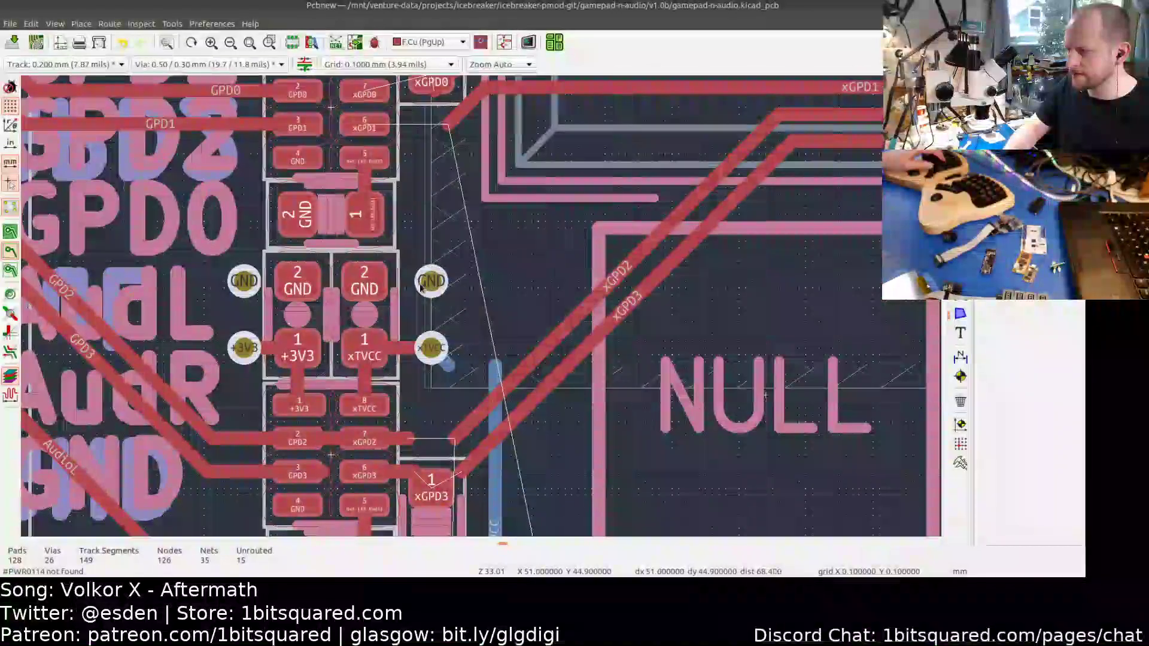
{"action": "double_click", "coordinate": [435, 281]}
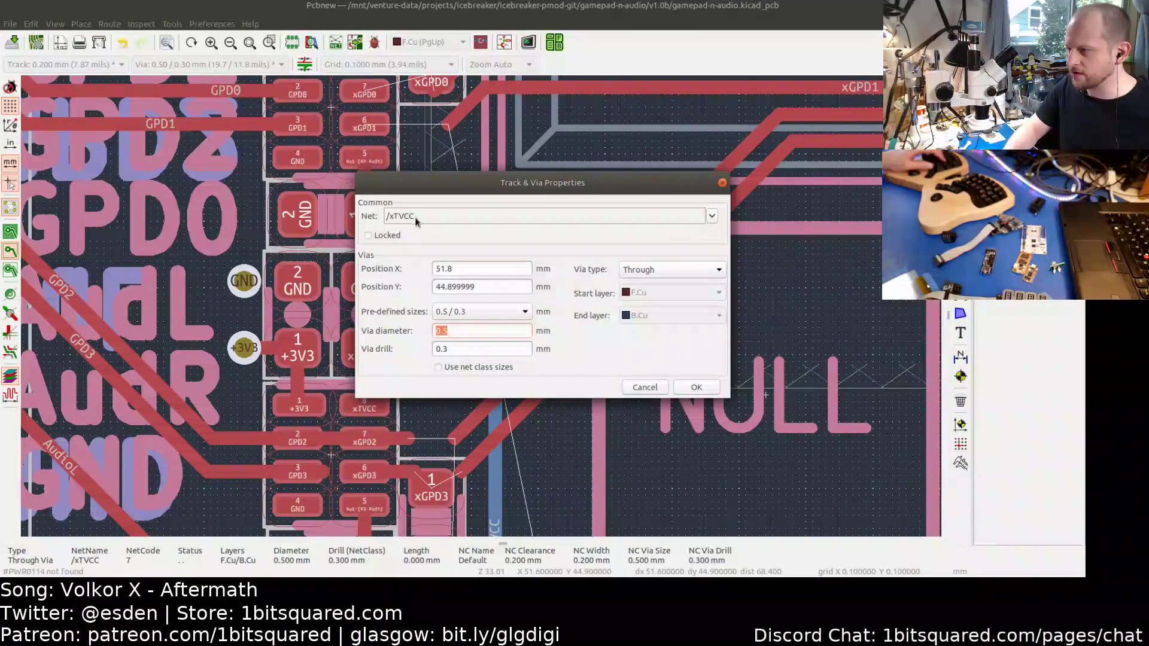
{"action": "left_click", "coordinate": [415, 217]}
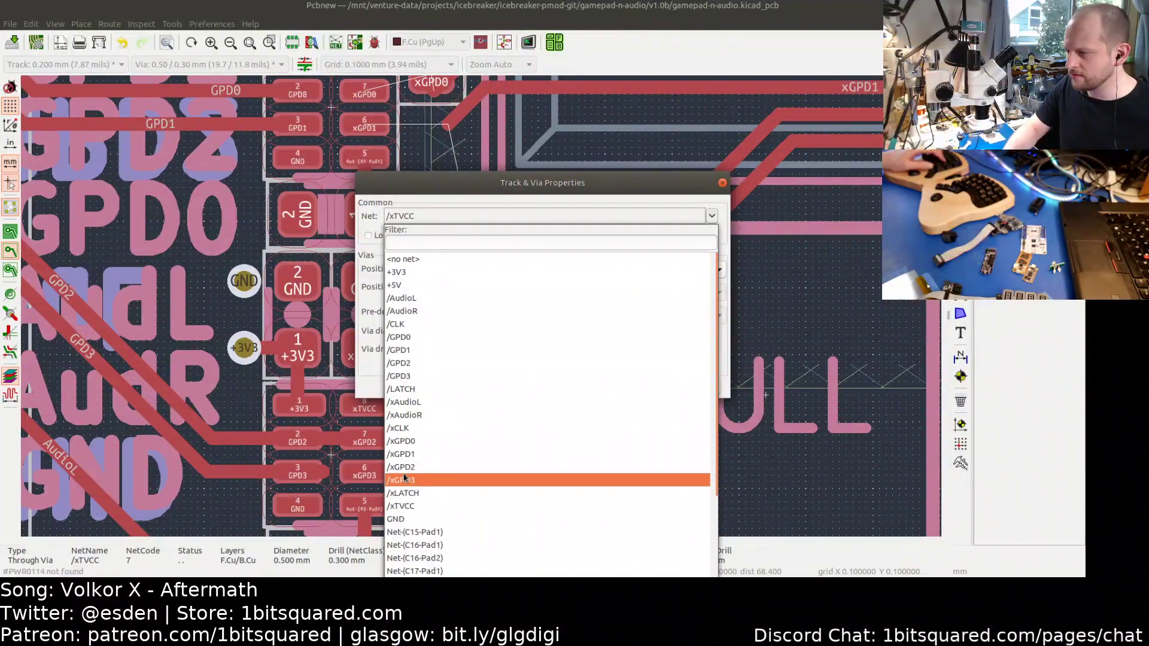
{"action": "left_click", "coordinate": [405, 506]}
{"action": "left_click", "coordinate": [693, 386]}
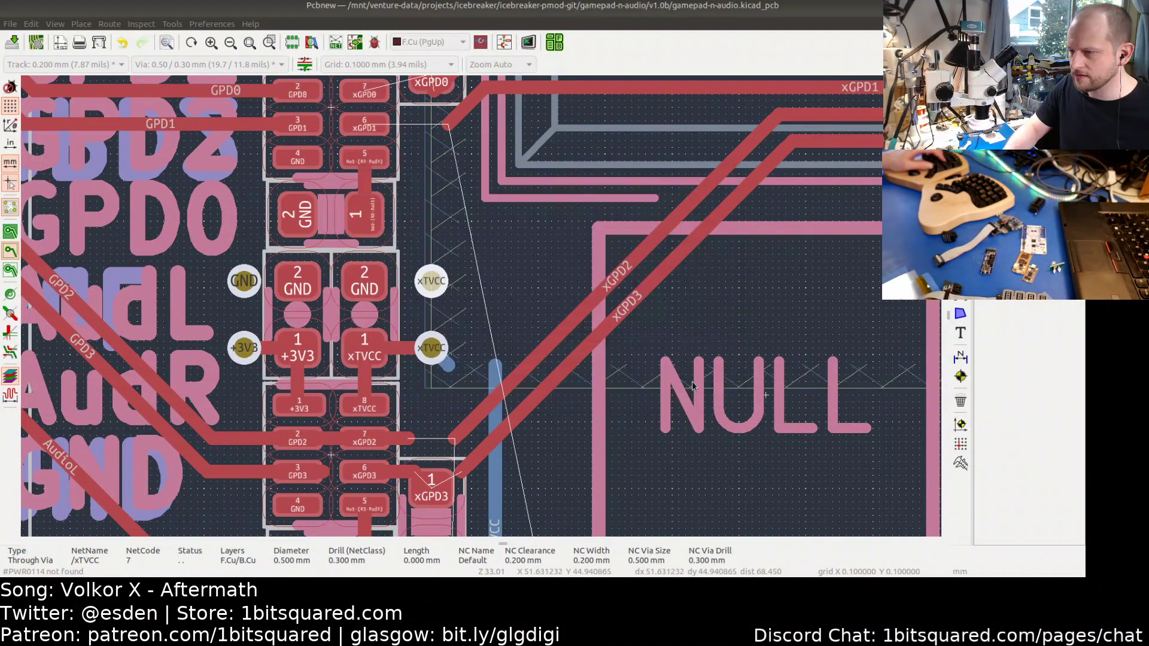
- Delete the horizontal CLK and LATCH tracks running into pads 2 and 3 of the uppermost level shifter
{"action": "scroll", "coordinate": [468, 317], "scroll_direction": "down", "scroll_amount": 3}
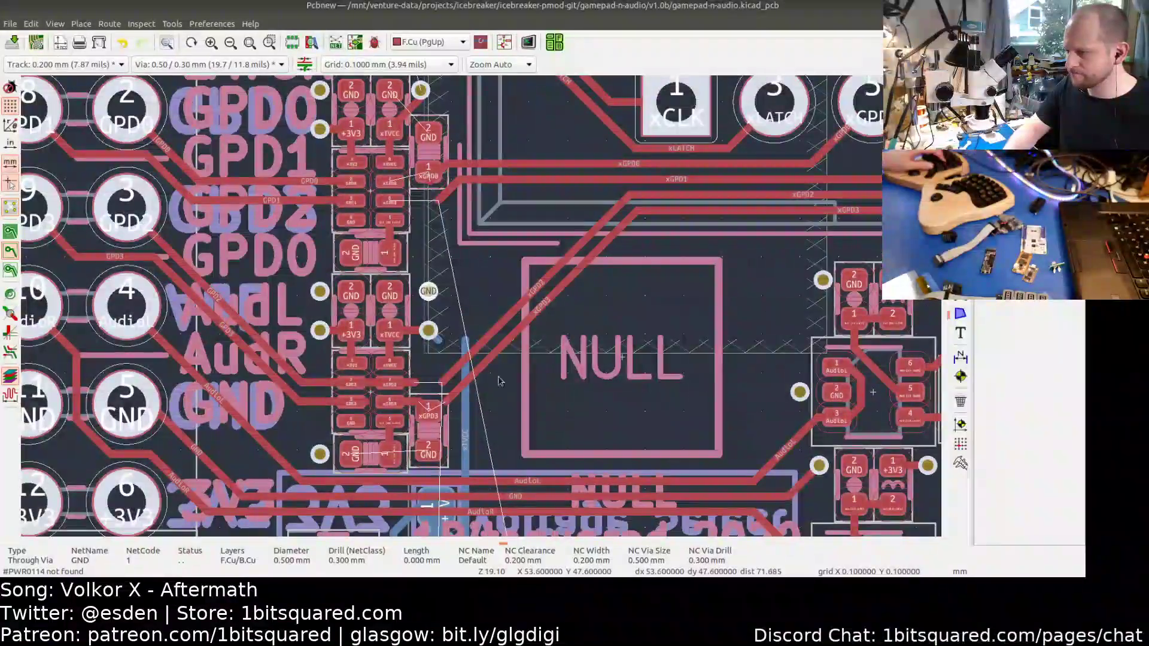
{"action": "middle_click_drag", "start_coordinate": [529, 316], "coordinate": [456, 383]}
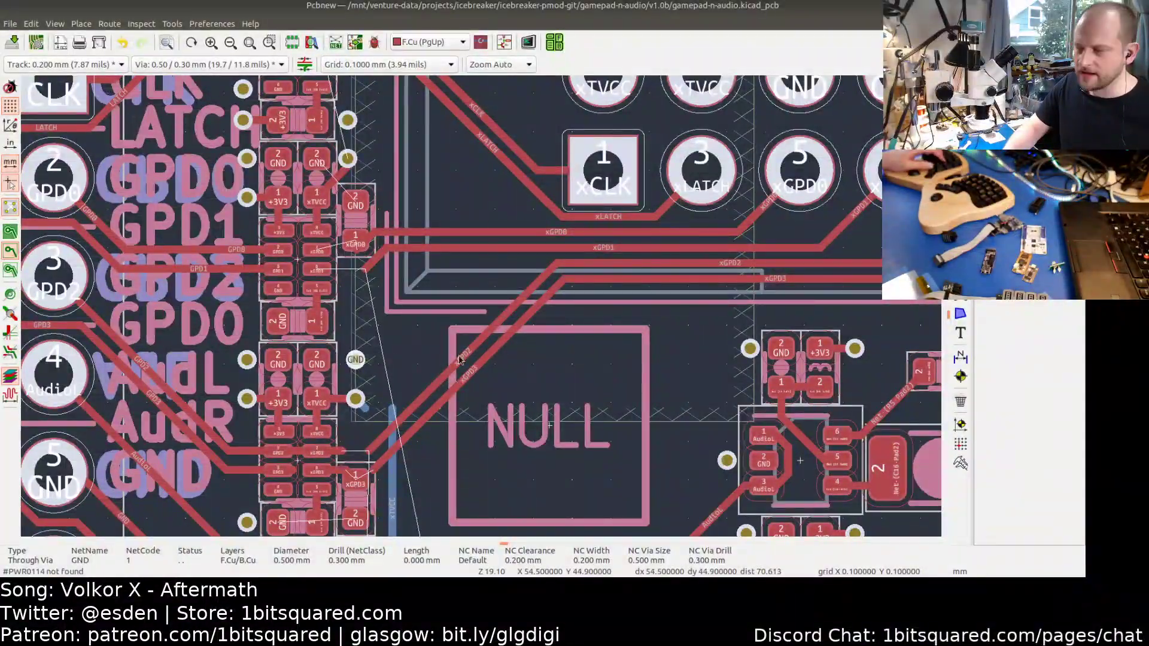
{"action": "scroll", "coordinate": [459, 359], "scroll_direction": "up", "scroll_amount": 5}
{"action": "scroll", "coordinate": [410, 286], "scroll_direction": "left", "scroll_amount": 4, "text": "shift"}
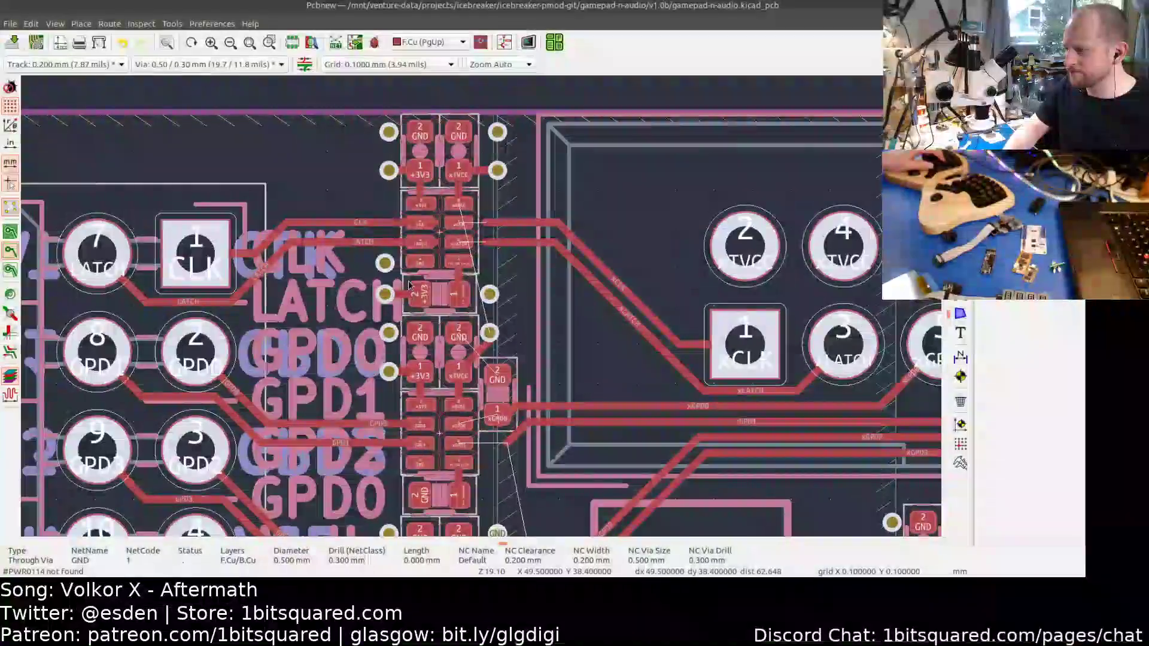
{"action": "scroll", "coordinate": [409, 286], "scroll_direction": "up", "scroll_amount": 3}
{"action": "scroll", "coordinate": [449, 247], "scroll_direction": "up", "scroll_amount": 2}
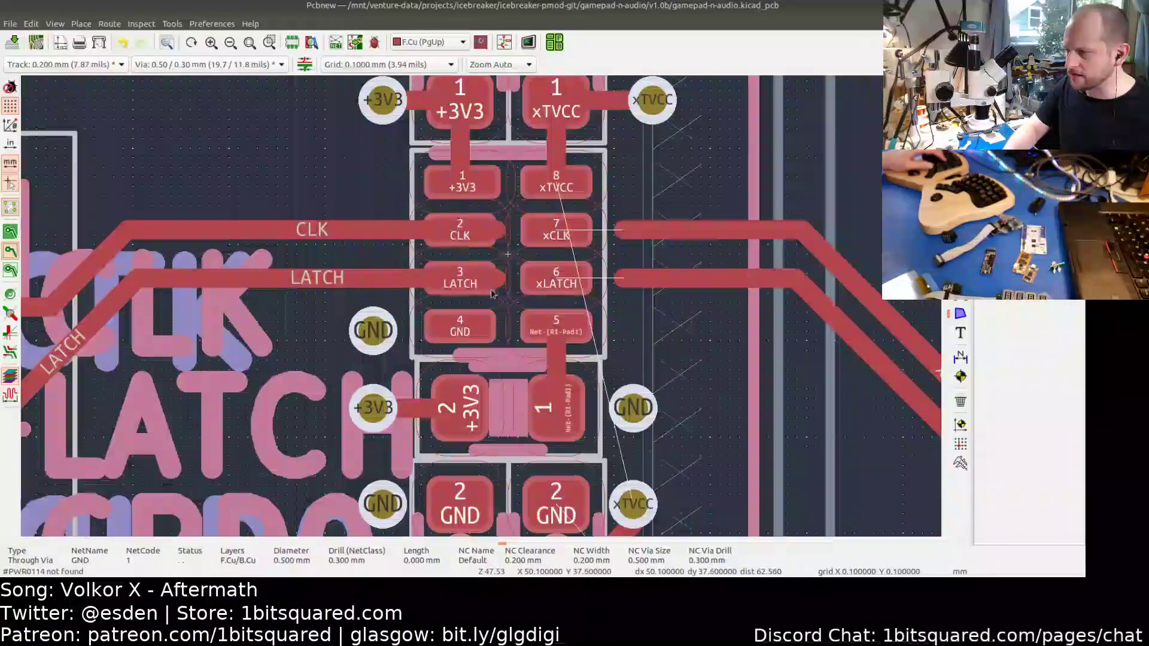
{"action": "left_click", "coordinate": [493, 284]}
{"action": "key", "text": "Delete"}
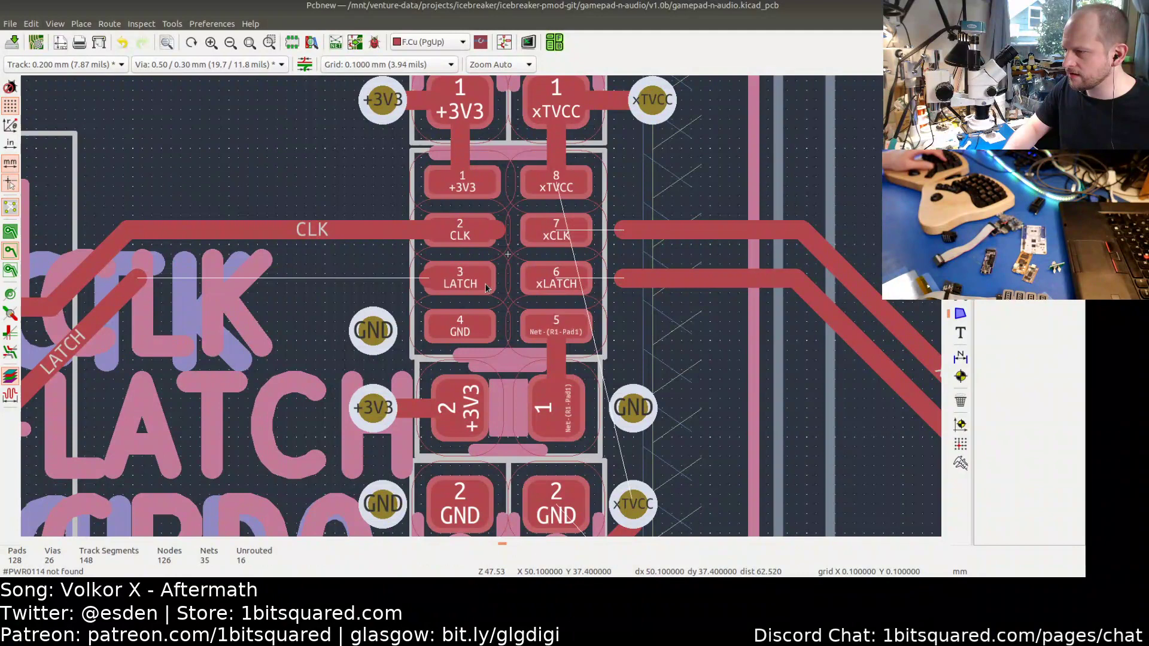
{"action": "left_click", "coordinate": [486, 233]}
{"action": "key", "text": "Delete"}
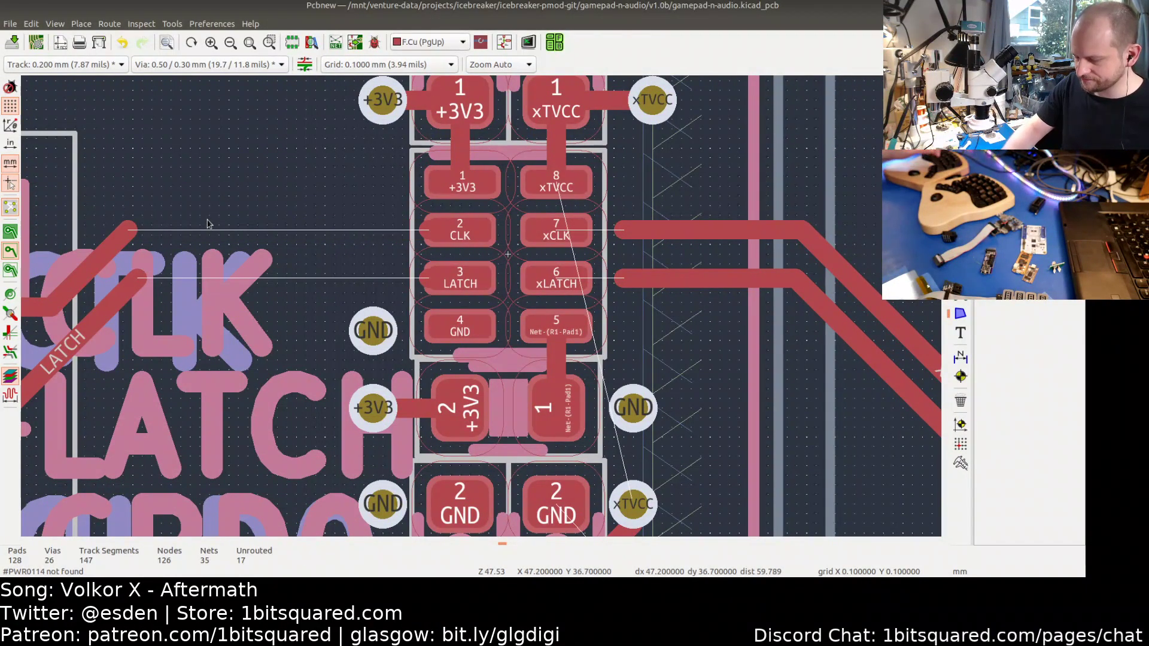
{"action": "key", "text": "x"}
{"action": "left_click", "coordinate": [129, 230]}
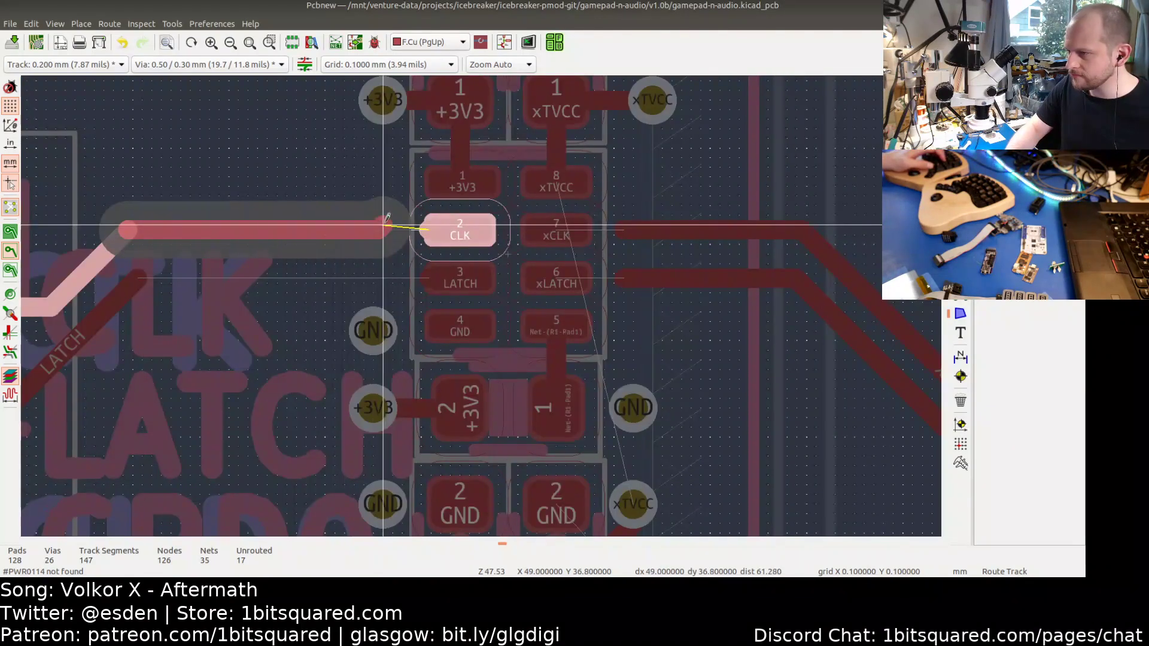
{"action": "key", "text": "Escape"}
{"action": "key", "text": "Escape"}
- Delete the leftover short track stubs on the CLK and LATCH pads of the uppermost level shifter
{"action": "key", "text": "Delete"}
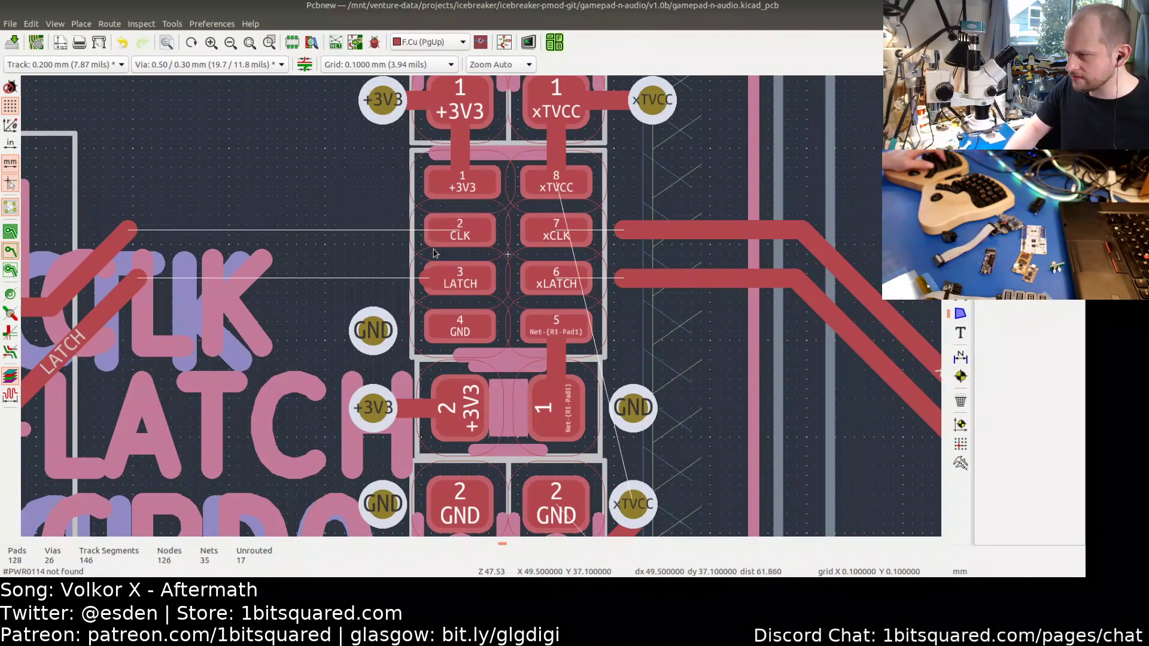
{"action": "left_click", "coordinate": [427, 278]}
{"action": "key", "text": "Delete"}
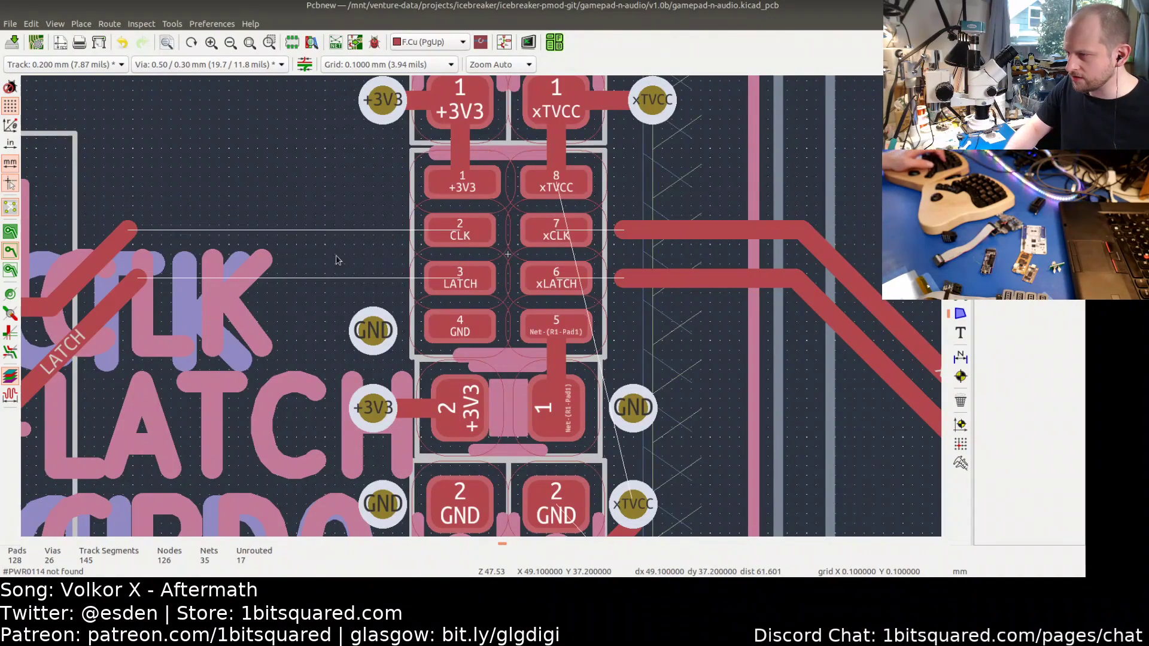
- Route the open CLK and LATCH track ends straight into pads 2 and 3 of the uppermost level shifter
{"action": "key", "text": "x"}
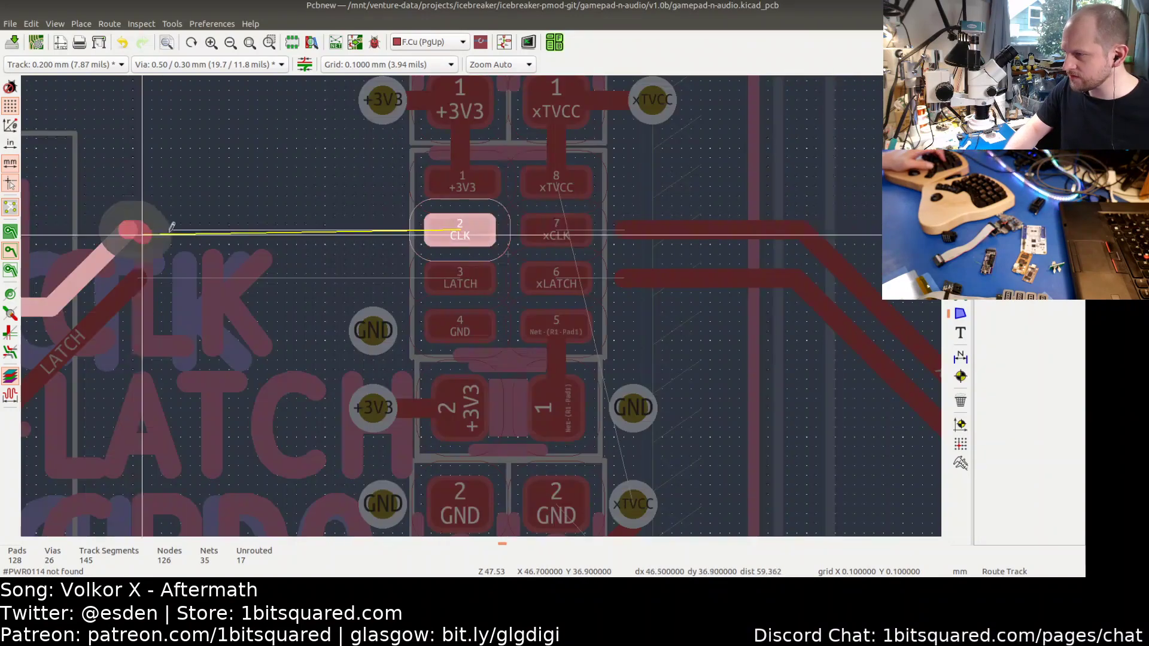
{"action": "left_click", "coordinate": [459, 230]}
{"action": "left_click", "coordinate": [137, 278]}
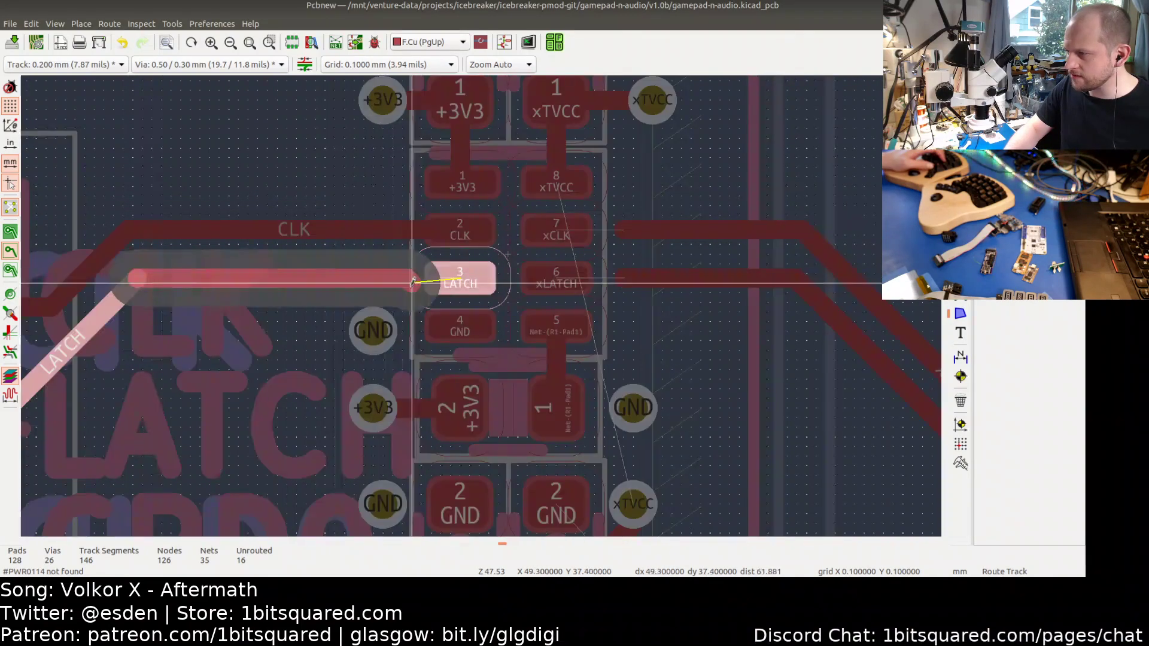
{"action": "left_click", "coordinate": [459, 278]}
- Route the open xCLK and xLATCH track ends straight into pads 7 and 6 of the uppermost level shifter
{"action": "left_click", "coordinate": [623, 230]}
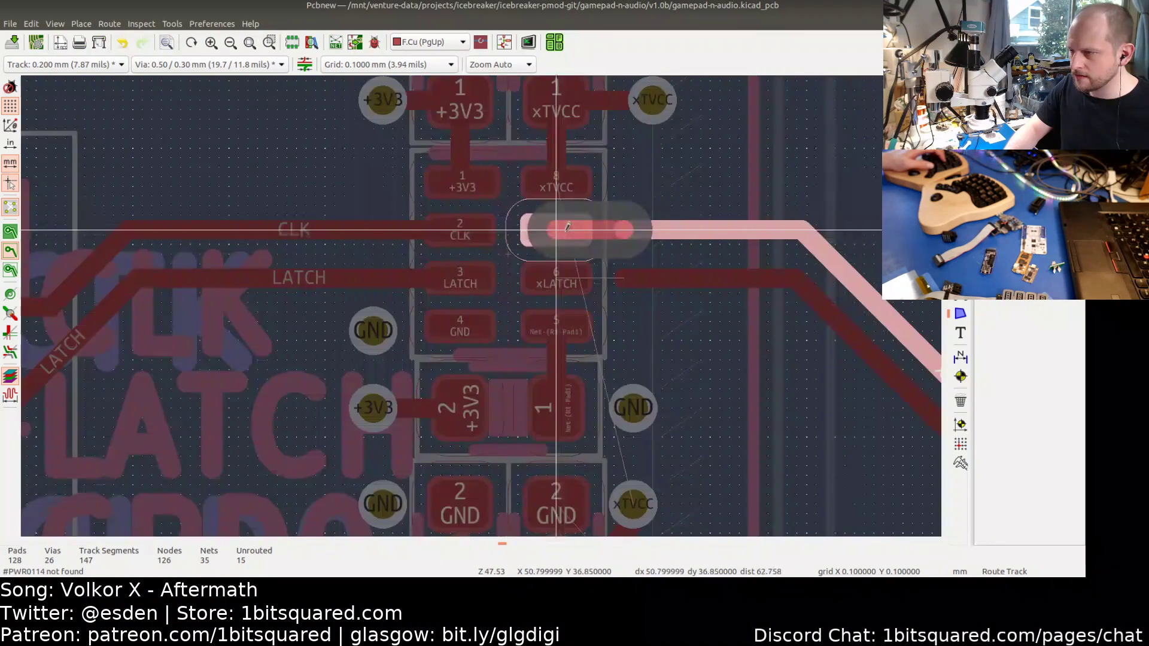
{"action": "left_click", "coordinate": [557, 230]}
{"action": "left_click", "coordinate": [625, 277]}
{"action": "left_click", "coordinate": [557, 278]}
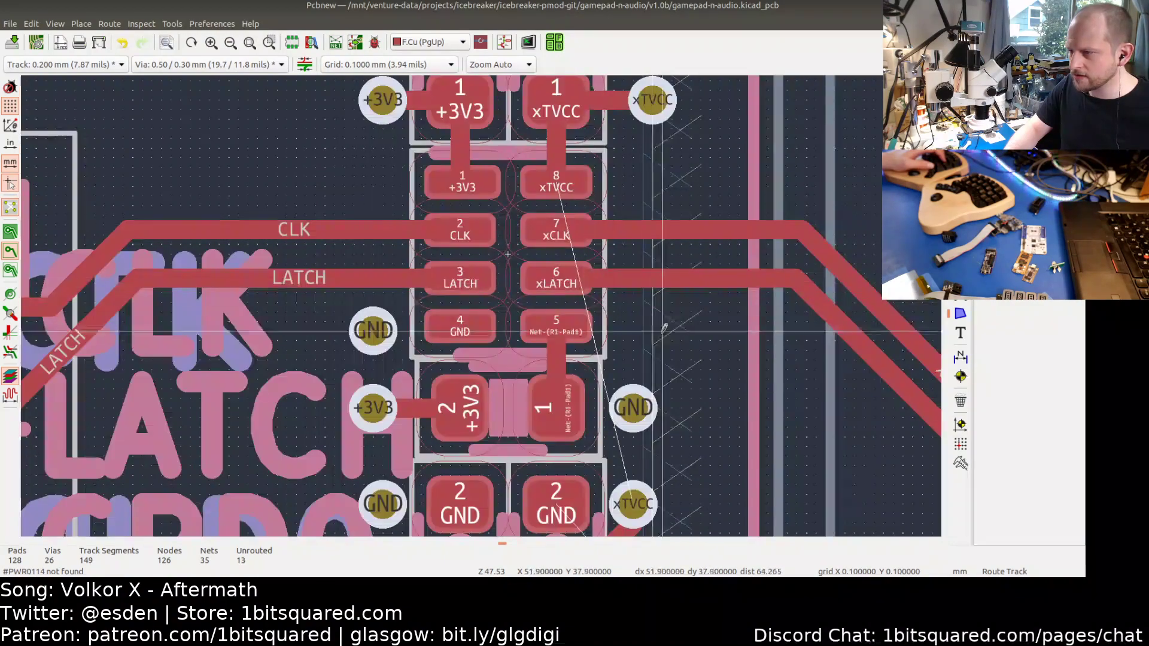
- Move the lower-left corner of the xTVCC copper zone on In2.Cu outward to X 50.4, Y 46.5 mm
{"action": "middle_click_drag", "start_coordinate": [663, 331], "coordinate": [586, 282]}
{"action": "scroll", "coordinate": [587, 280], "scroll_direction": "down", "scroll_amount": 4}
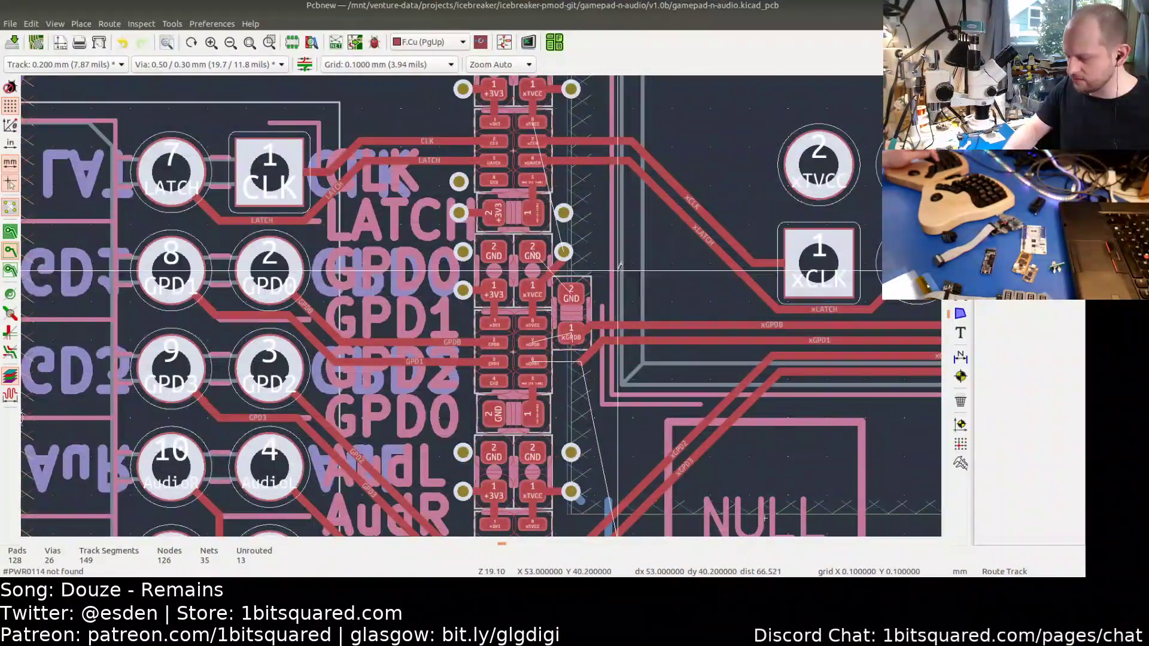
{"action": "middle_click_drag", "start_coordinate": [599, 306], "coordinate": [612, 136]}
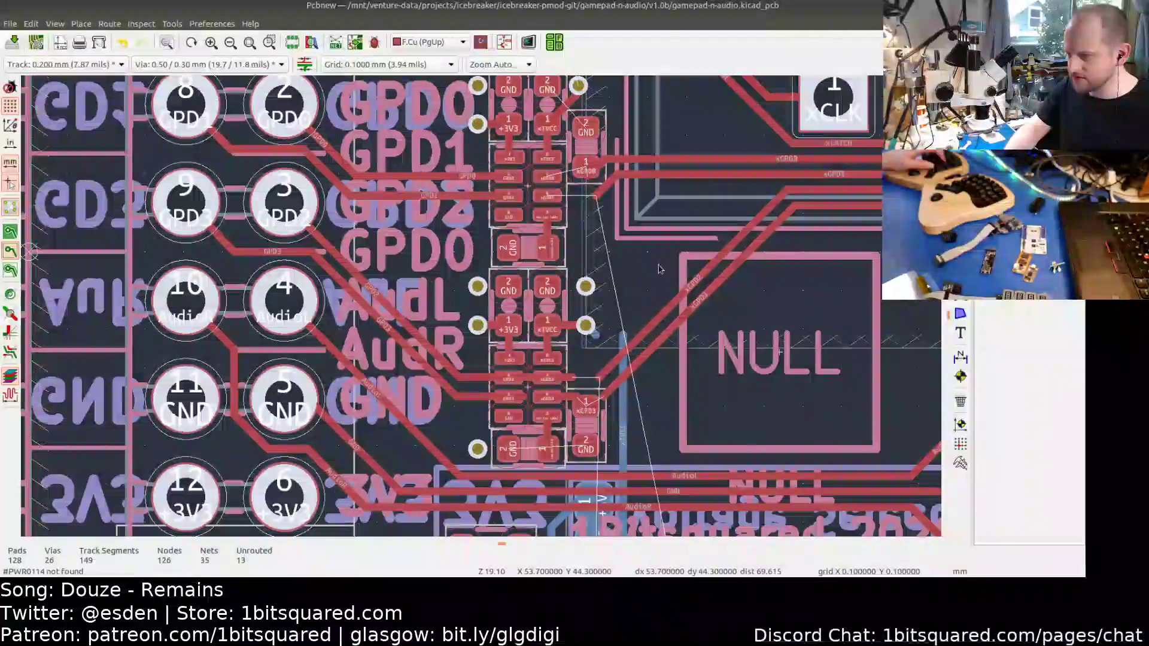
{"action": "middle_click_drag", "start_coordinate": [659, 270], "coordinate": [591, 307]}
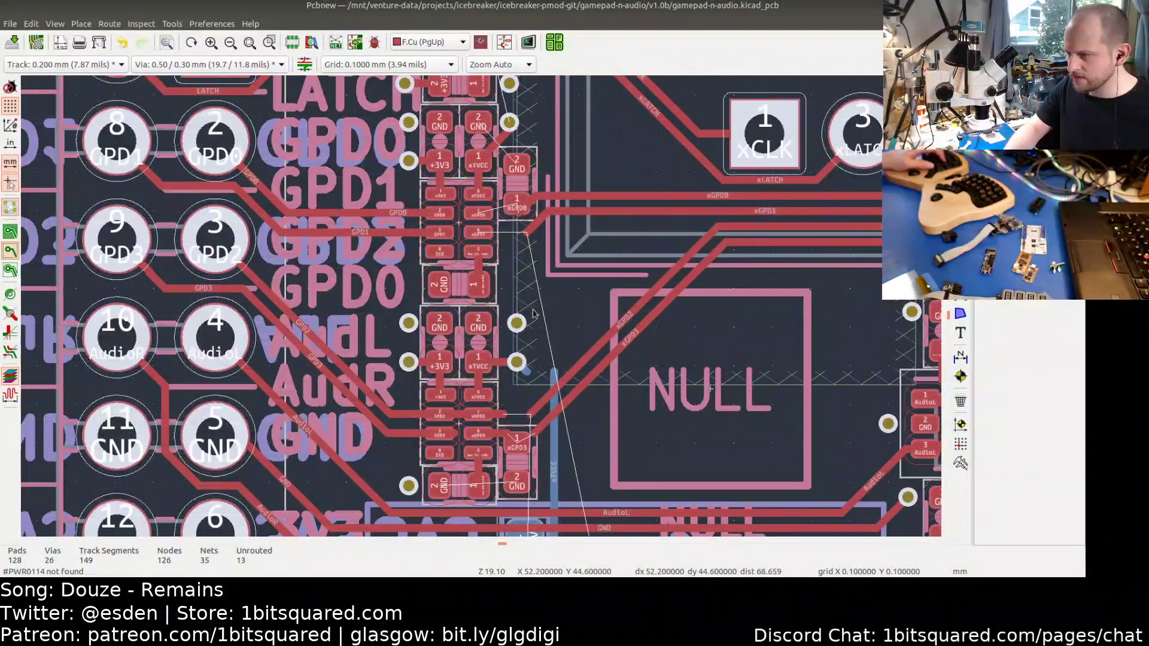
{"action": "scroll", "coordinate": [534, 313], "scroll_direction": "down", "scroll_amount": 5}
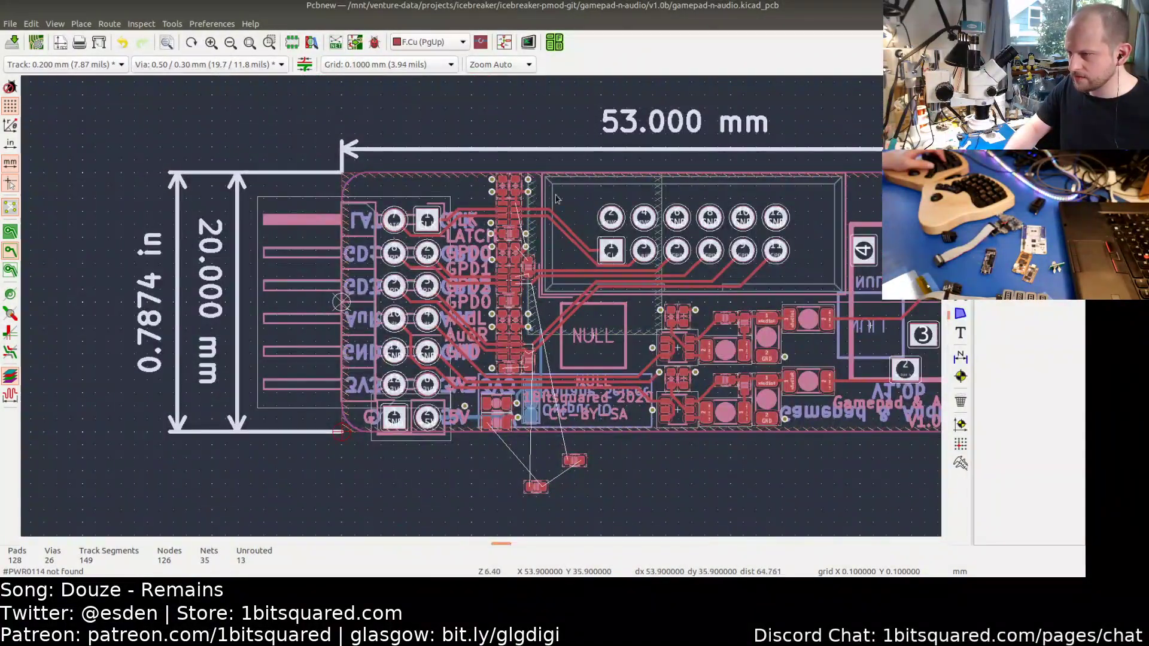
{"action": "scroll", "coordinate": [533, 322], "scroll_direction": "up", "scroll_amount": 5}
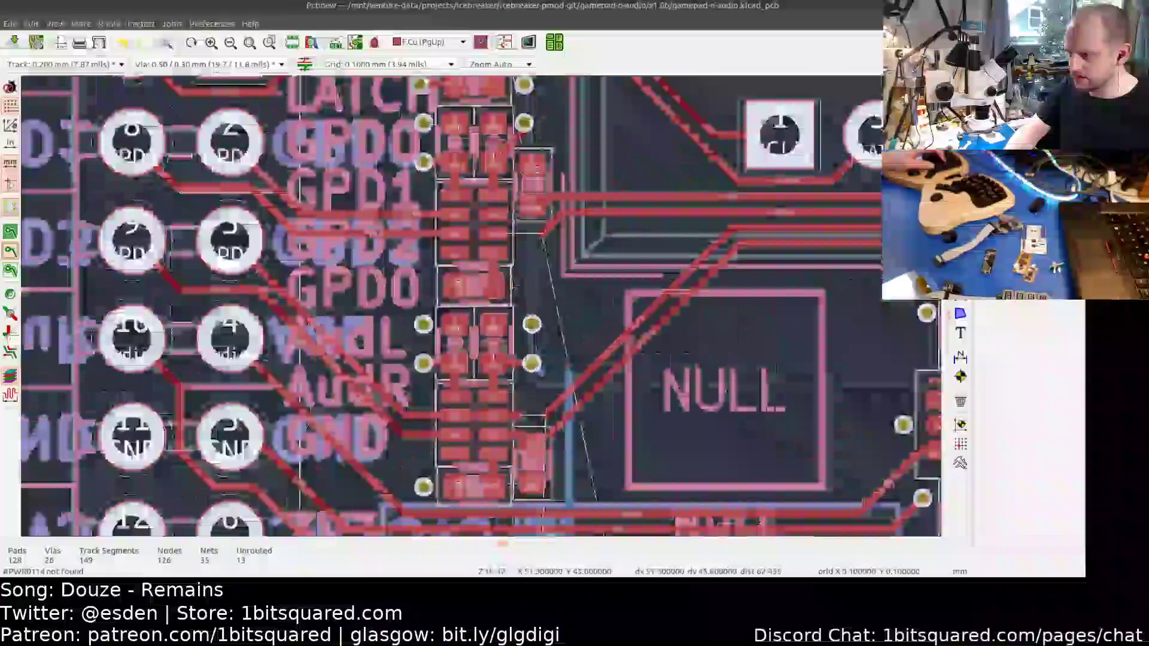
{"action": "scroll", "coordinate": [478, 277], "scroll_direction": "up", "scroll_amount": 4}
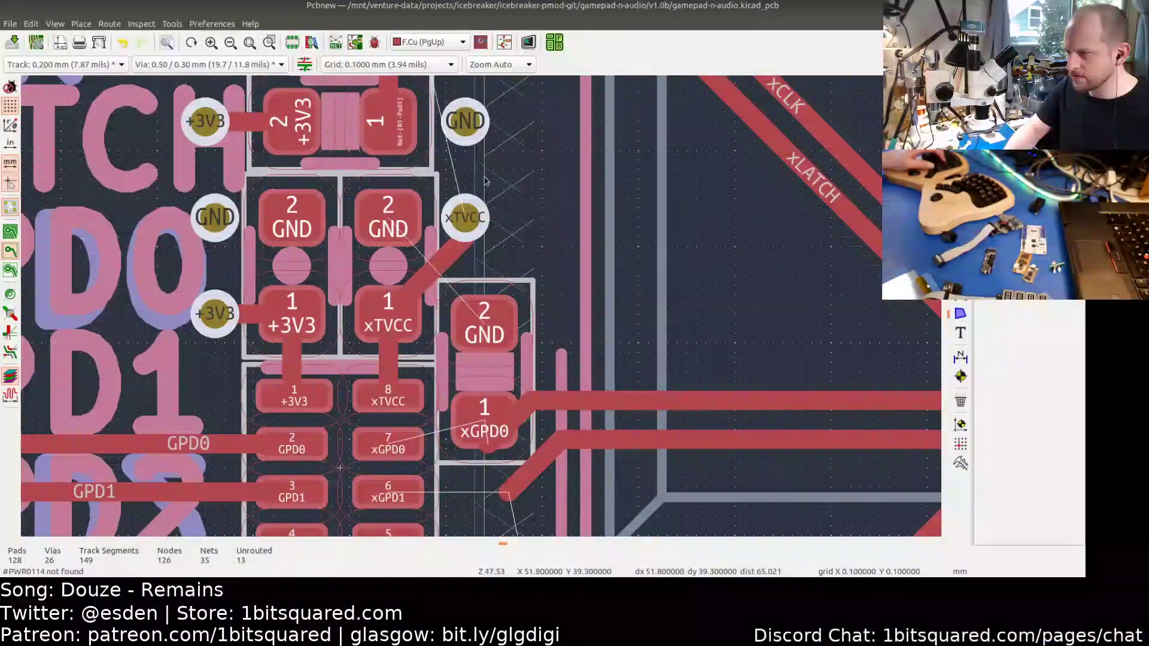
{"action": "left_click", "coordinate": [482, 268]}
{"action": "scroll", "coordinate": [521, 330], "scroll_direction": "down", "scroll_amount": 3}
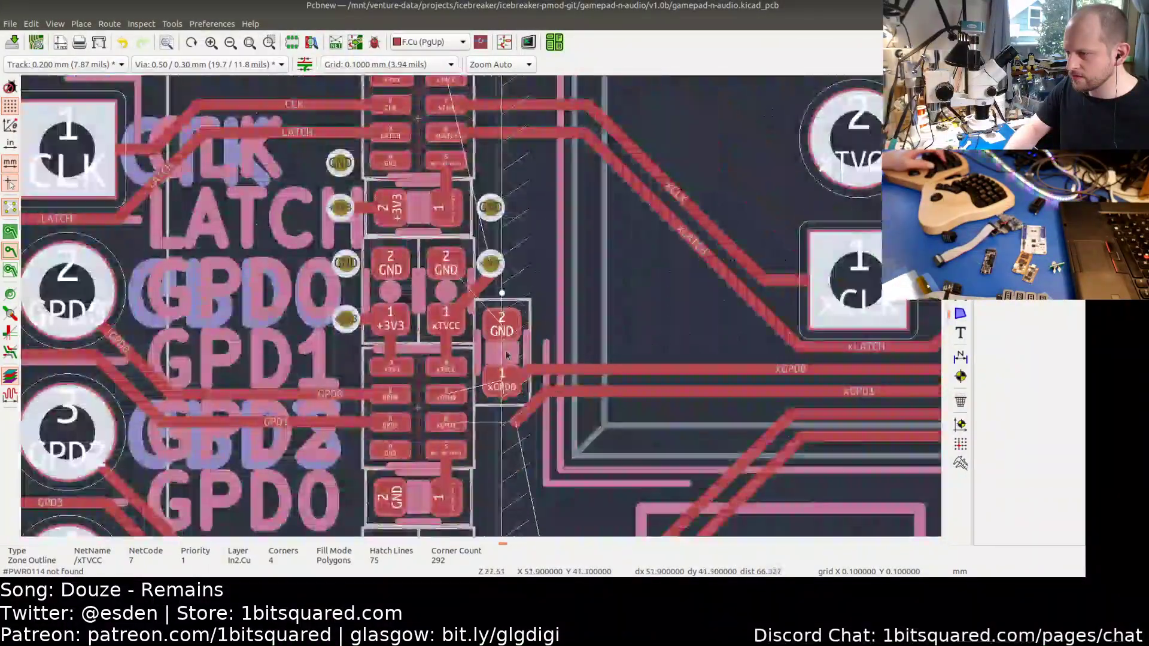
{"action": "middle_click_drag", "start_coordinate": [518, 342], "coordinate": [507, 203]}
{"action": "middle_click_drag", "start_coordinate": [488, 472], "coordinate": [506, 342]}
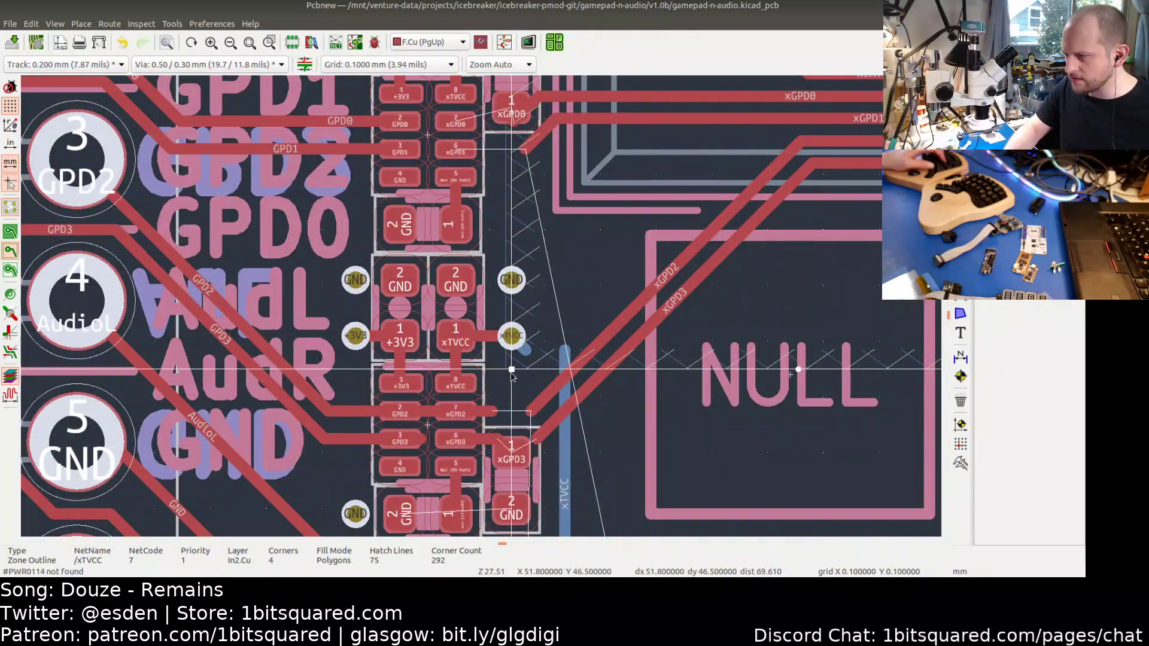
{"action": "left_click_drag", "start_coordinate": [511, 371], "coordinate": [428, 371]}
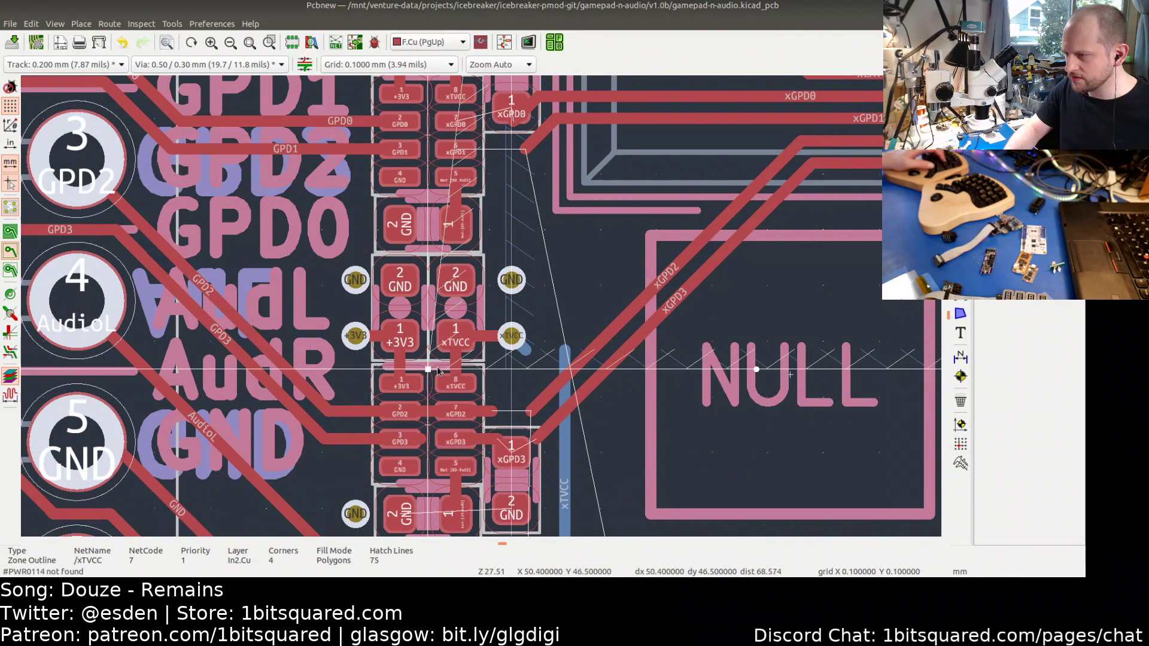
- Check the properties of the xTVCC copper zones on In2.Cu and B.Cu
{"action": "double_click", "coordinate": [478, 368]}
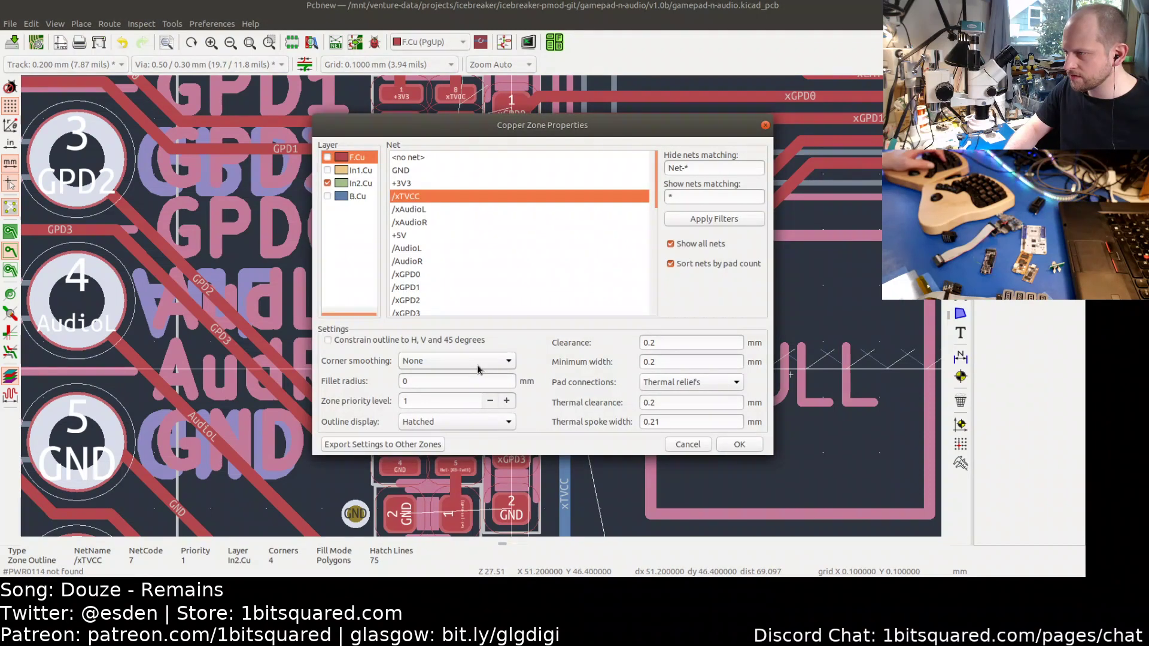
{"action": "left_click", "coordinate": [698, 448]}
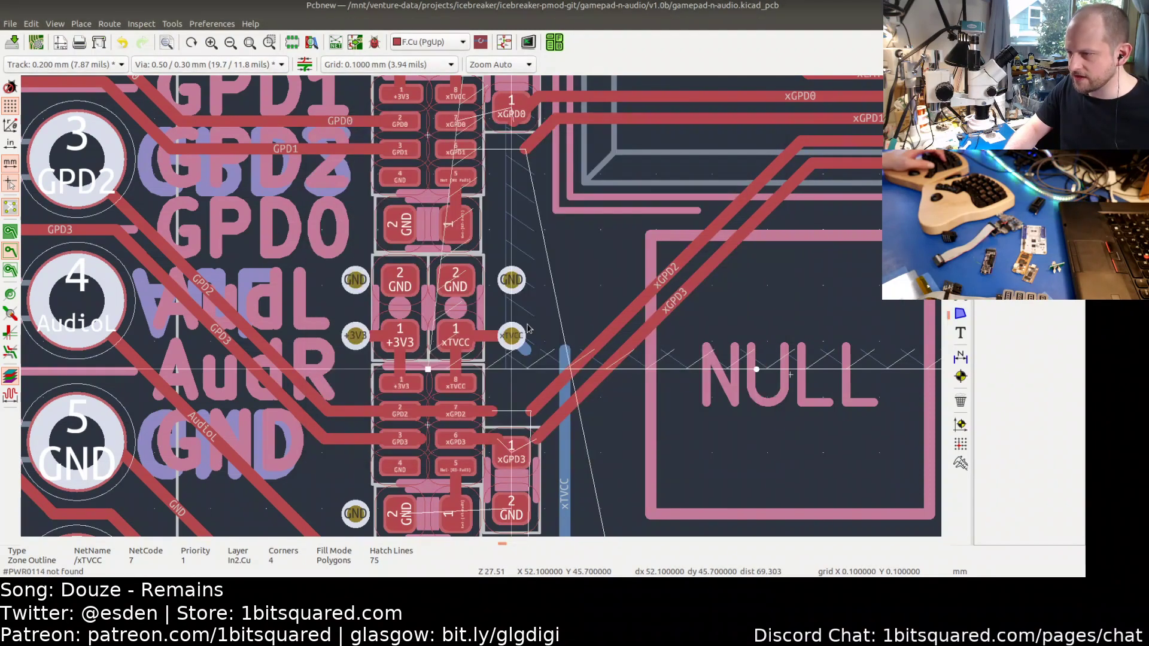
{"action": "left_click", "coordinate": [507, 365]}
{"action": "double_click", "coordinate": [506, 363]}
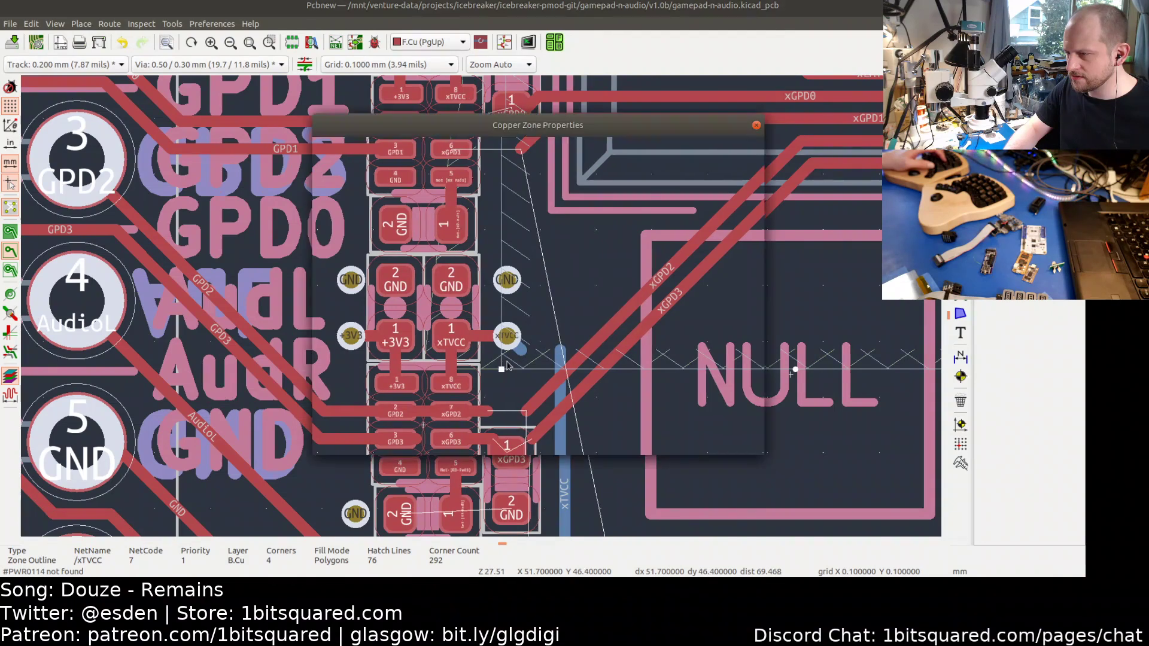
{"action": "left_click", "coordinate": [689, 446]}
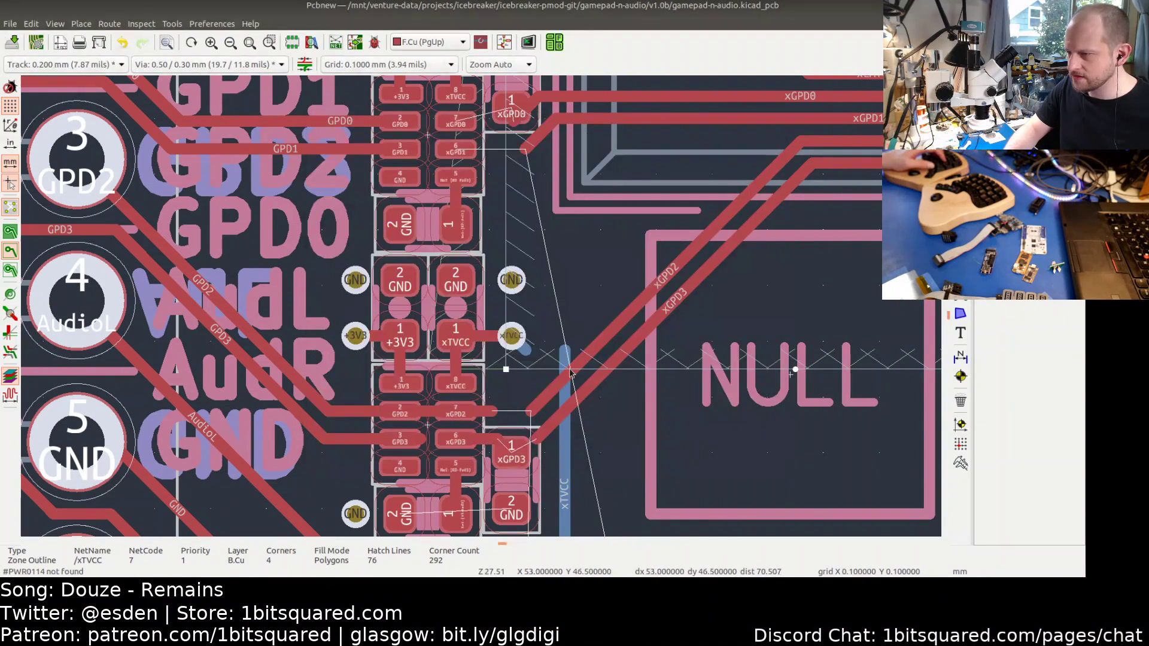
- Move the lower-left corner of the B.Cu xTVCC zone and the upper-left corners of both xTVCC zones outward to X 50.4 mm
{"action": "left_click_drag", "start_coordinate": [437, 372], "coordinate": [428, 371]}
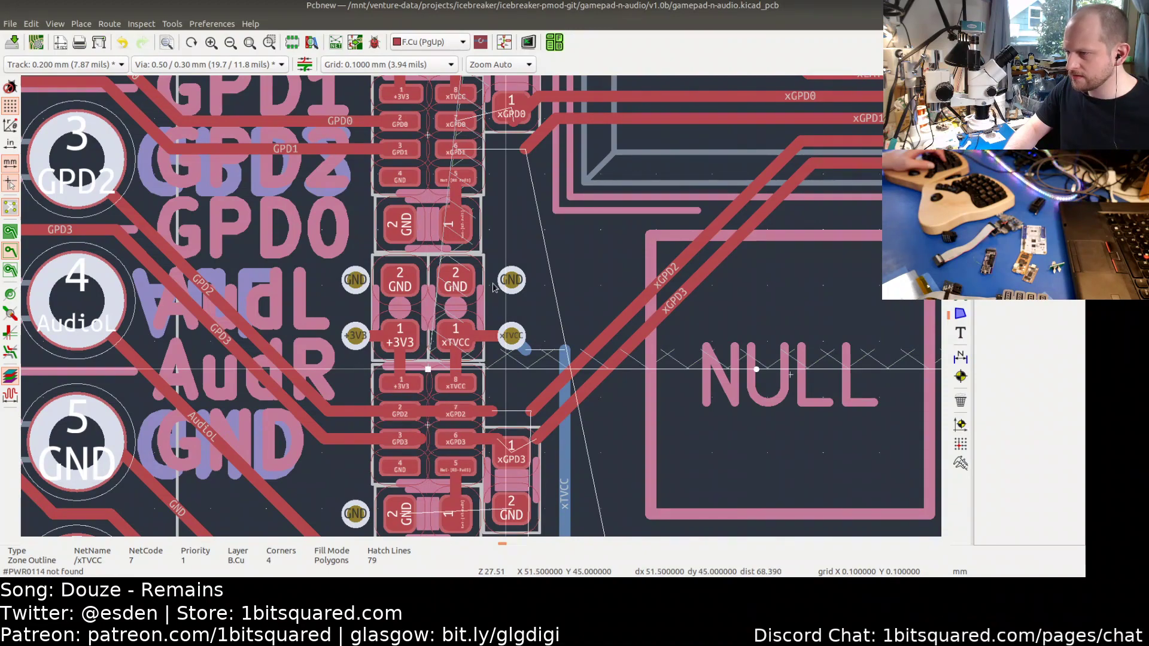
{"action": "mouse_move", "coordinate": [507, 379]}
{"action": "middle_mouse_down"}
{"action": "mouse_move", "coordinate": [529, 313]}
{"action": "mouse_move", "coordinate": [514, 299]}
{"action": "mouse_move", "coordinate": [500, 321]}
{"action": "mouse_move", "coordinate": [502, 360]}
{"action": "middle_mouse_up"}
{"action": "mouse_move", "coordinate": [488, 234]}
{"action": "middle_mouse_down"}
{"action": "mouse_move", "coordinate": [500, 352]}
{"action": "mouse_move", "coordinate": [508, 344]}
{"action": "middle_mouse_up"}
{"action": "middle_click_drag", "start_coordinate": [518, 204], "coordinate": [512, 332]}
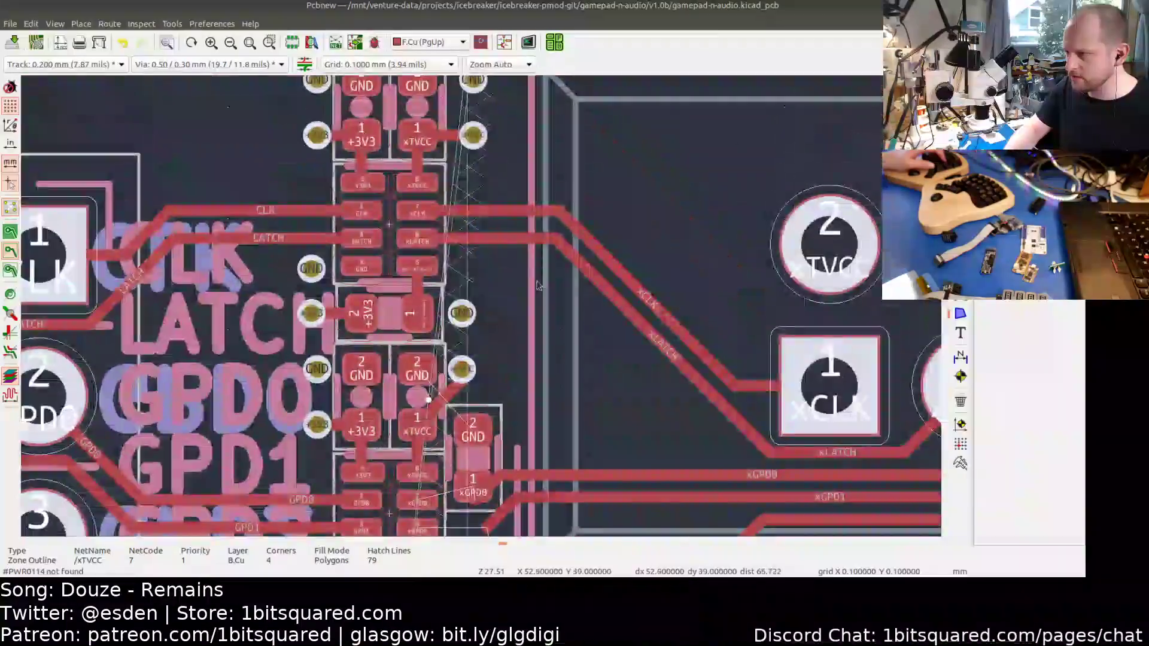
{"action": "middle_click_drag", "start_coordinate": [539, 138], "coordinate": [523, 283]}
{"action": "scroll", "coordinate": [522, 282], "scroll_direction": "up", "scroll_amount": 2}
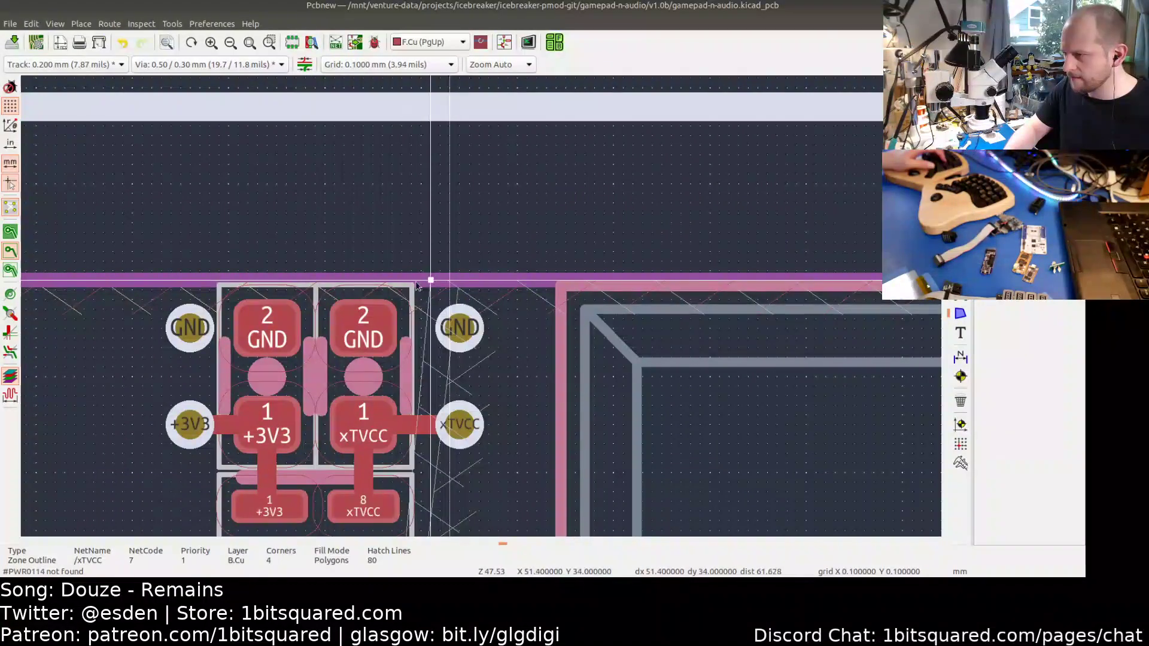
{"action": "left_click_drag", "start_coordinate": [322, 274], "coordinate": [316, 282]}
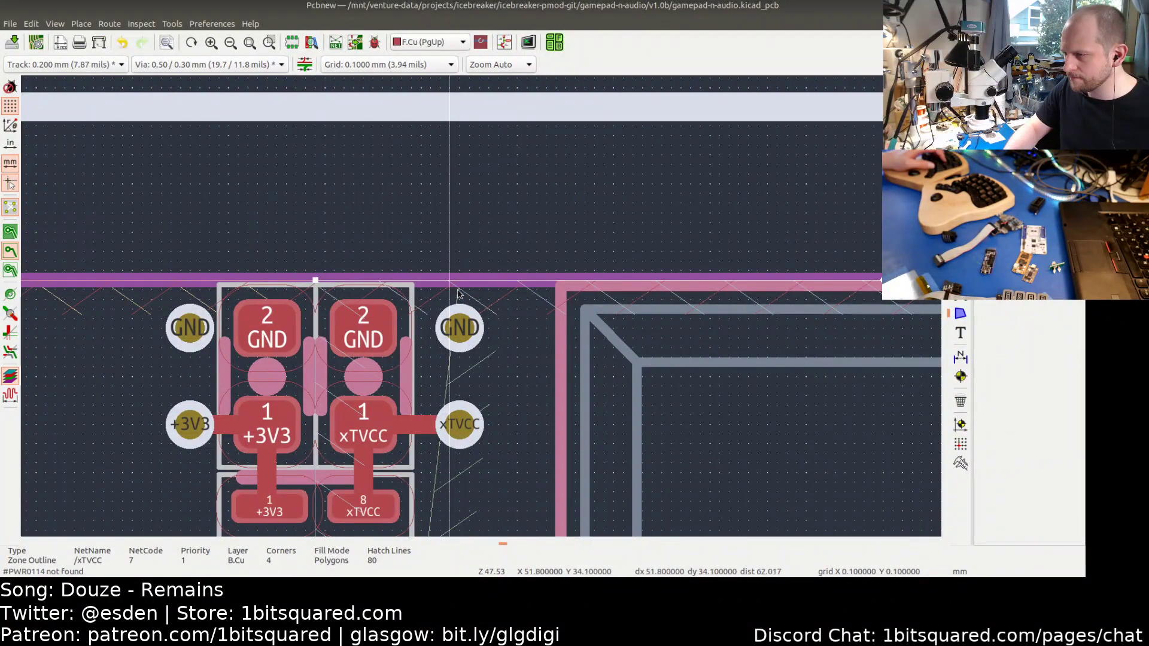
{"action": "left_click", "coordinate": [459, 291]}
{"action": "left_click_drag", "start_coordinate": [460, 276], "coordinate": [316, 280]}
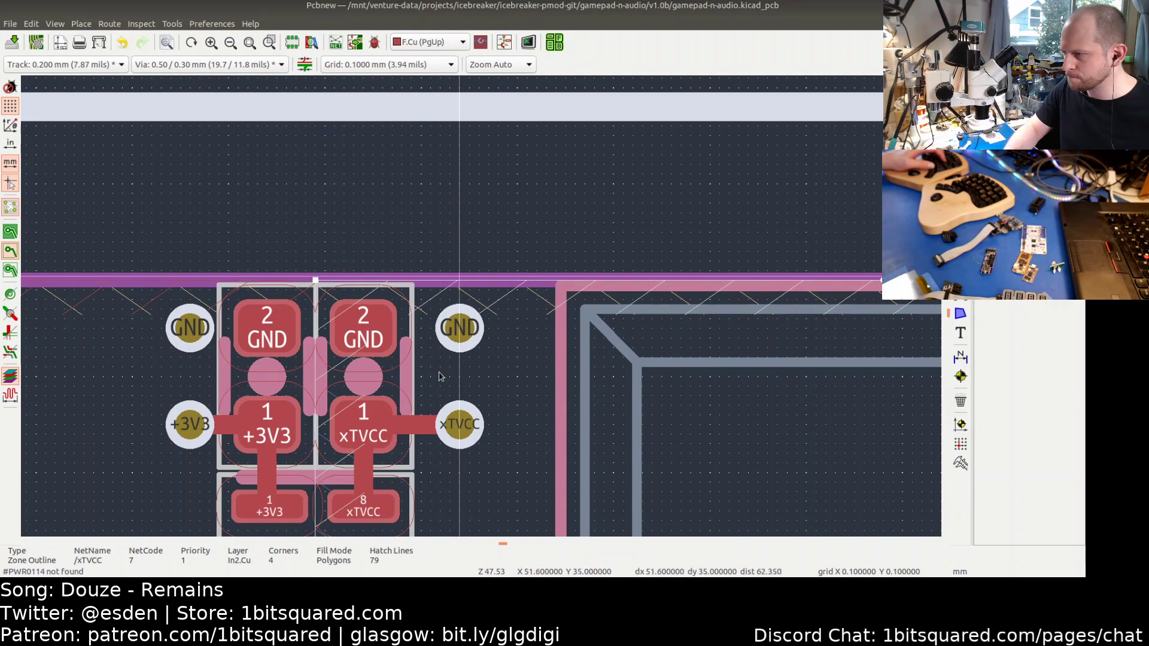
{"action": "scroll", "coordinate": [441, 373], "scroll_direction": "down", "scroll_amount": 2}
{"action": "middle_click_drag", "start_coordinate": [495, 395], "coordinate": [487, 290]}
{"action": "left_click", "coordinate": [487, 289]}
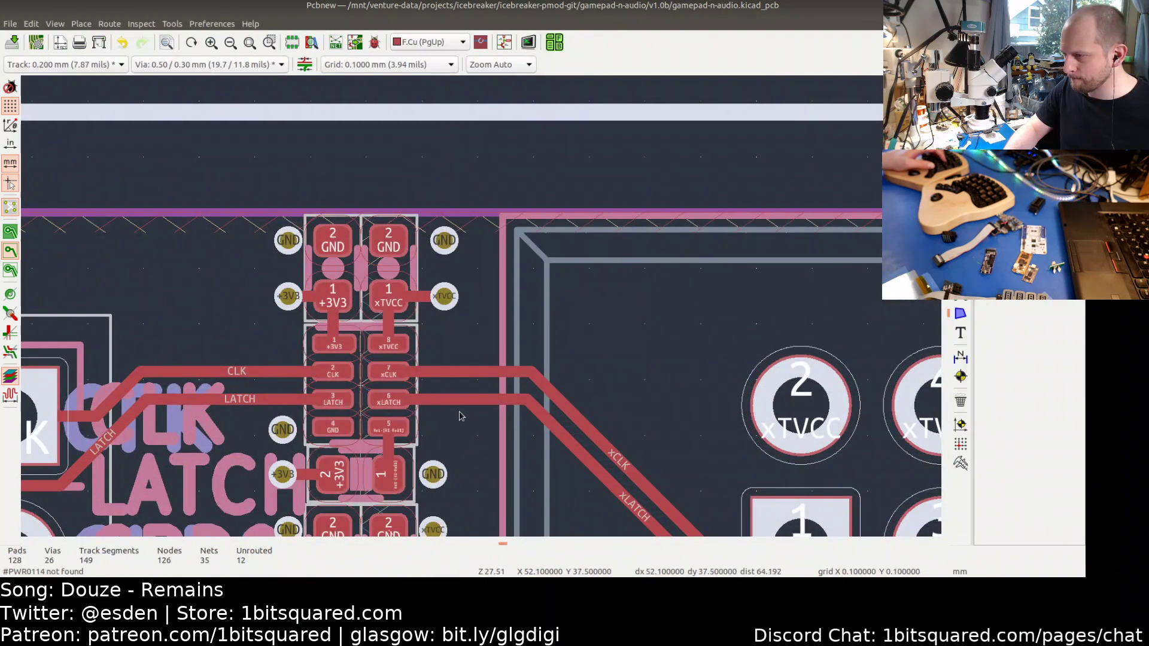
- Place 10k resistor R10 directly below the xGPD0 pull-down at X 51.8, Y 43.3 mm, rotated to 270° with its xGPD1 pad facing up
{"action": "scroll", "coordinate": [469, 412], "scroll_direction": "down", "scroll_amount": 6, "text": "shift"}
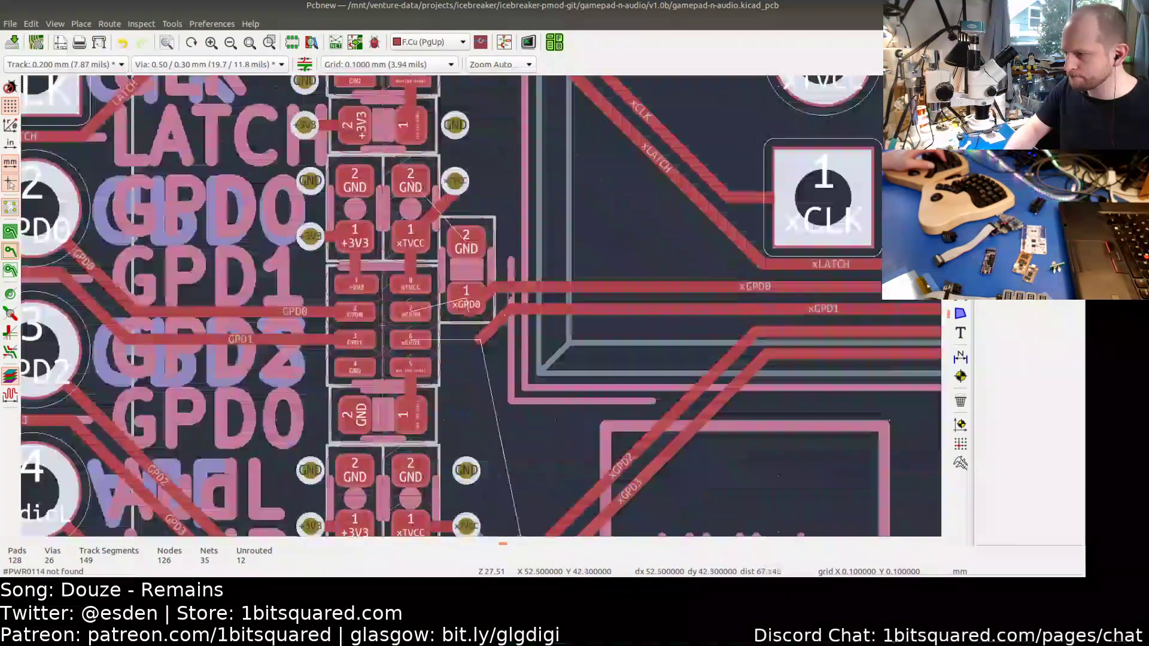
{"action": "scroll", "coordinate": [469, 374], "scroll_direction": "down", "scroll_amount": 2, "text": "shift"}
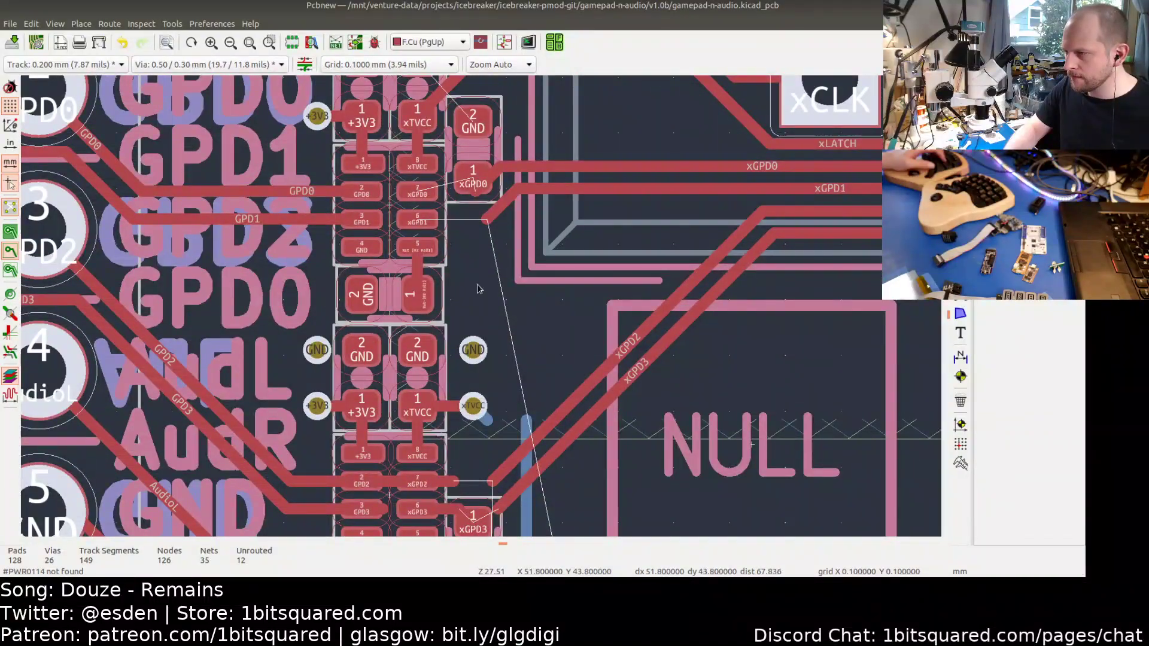
{"action": "scroll", "coordinate": [479, 289], "scroll_direction": "down", "scroll_amount": 2}
{"action": "scroll", "coordinate": [527, 359], "scroll_direction": "down", "scroll_amount": 6, "text": "shift"}
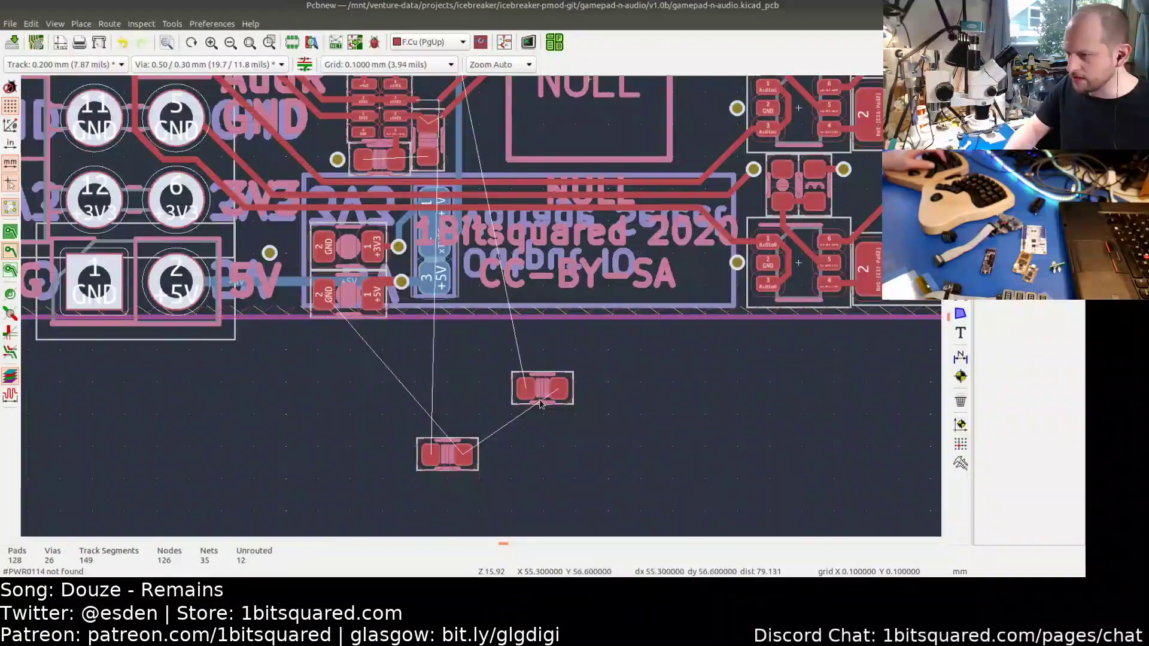
{"action": "left_click", "coordinate": [541, 401]}
{"action": "key", "text": "m"}
{"action": "middle_click_drag", "start_coordinate": [488, 250], "coordinate": [490, 389]}
{"action": "key", "text": "r"}
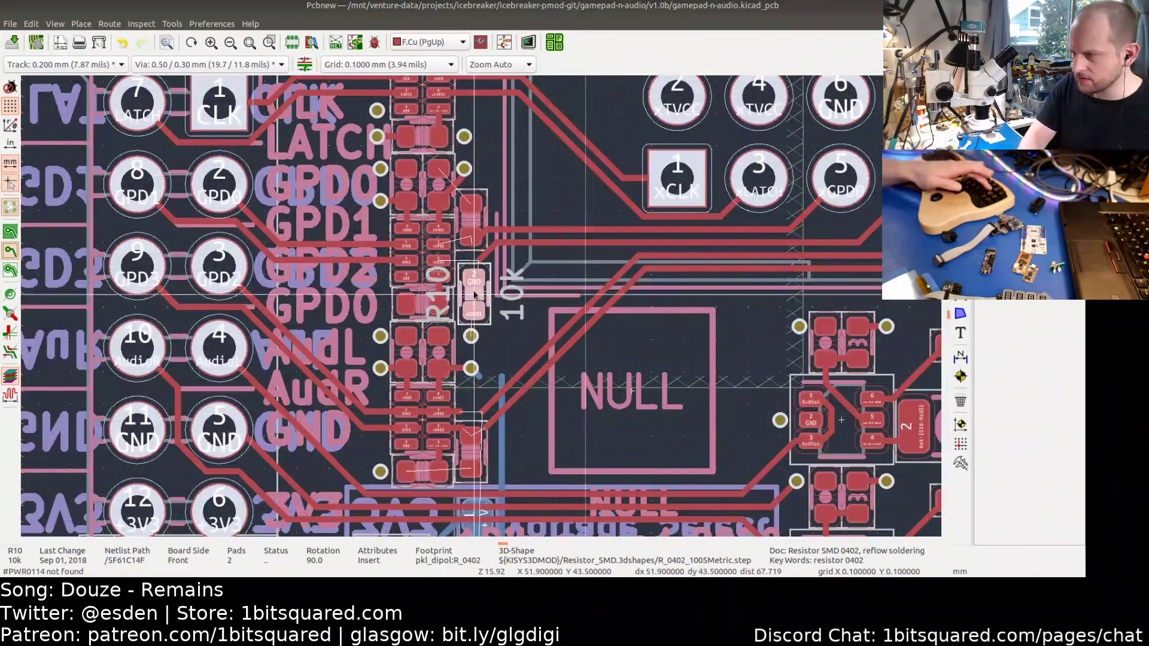
{"action": "key", "text": "r"}
{"action": "key", "text": "r"}
{"action": "key", "text": "r"}
{"action": "key", "text": "r"}
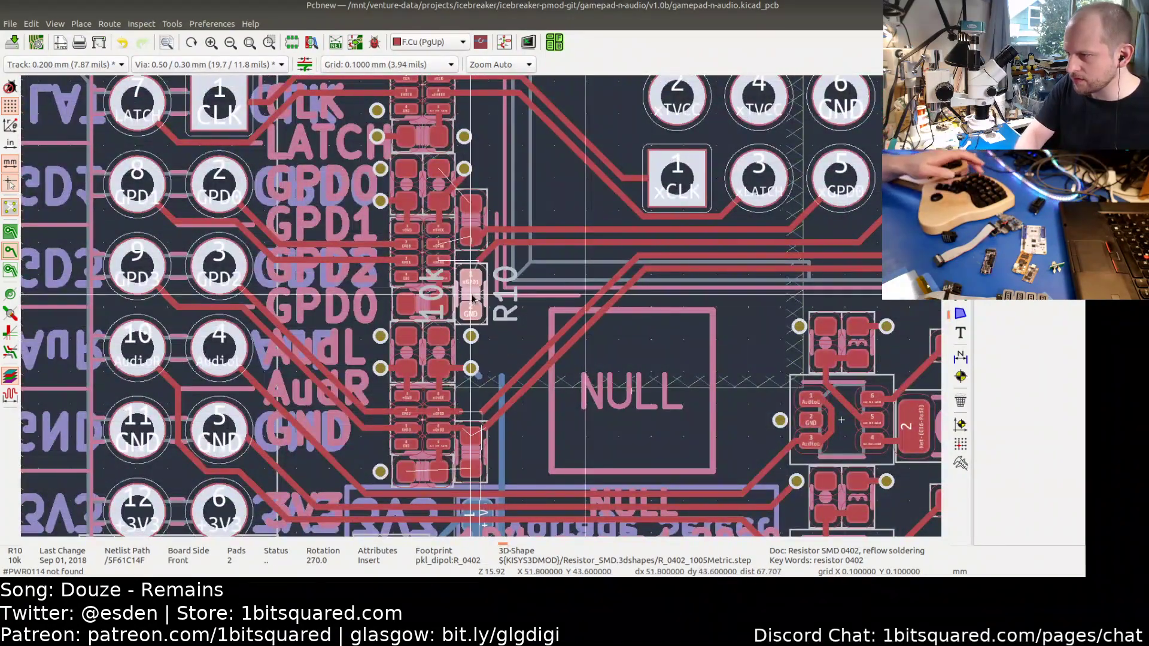
{"action": "scroll", "coordinate": [473, 297], "scroll_direction": "up", "scroll_amount": 4}
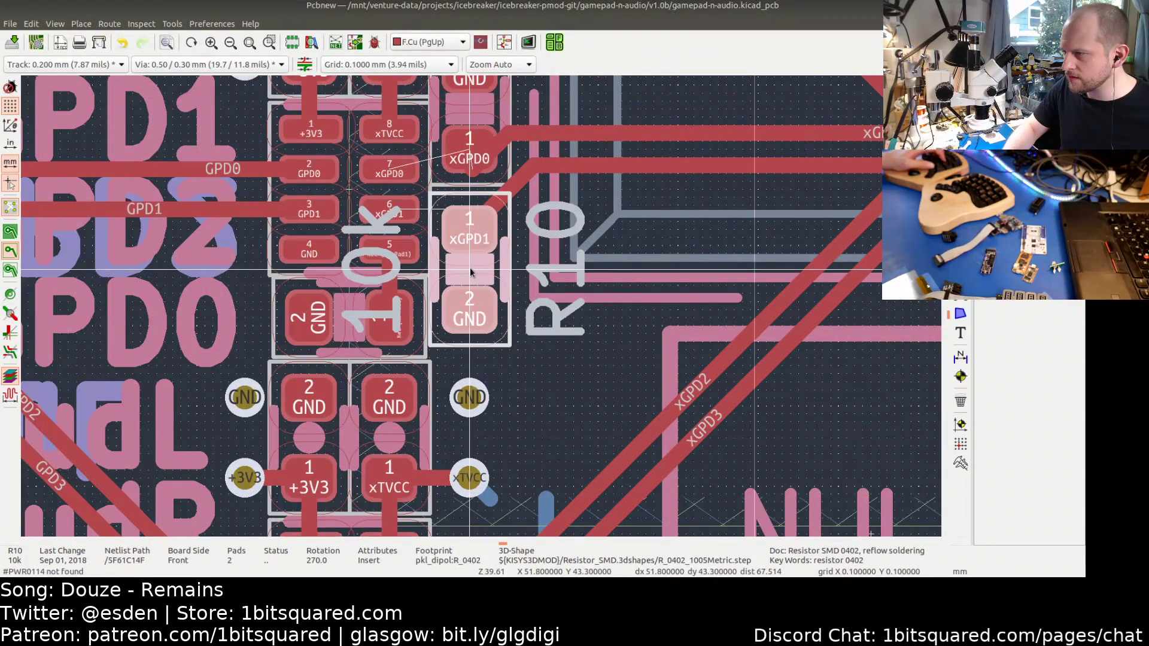
{"action": "left_click", "coordinate": [471, 272]}
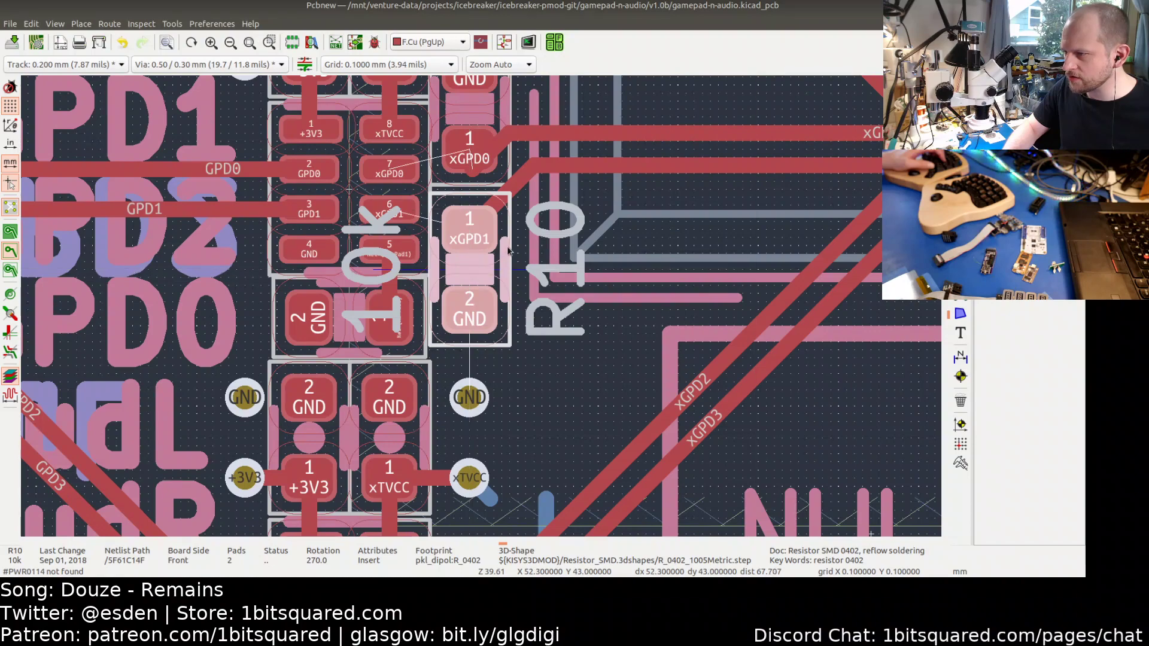
- Delete the short diagonal xGPD1 and xGPD0 track ends beside the two pull-down resistors
{"action": "left_click", "coordinate": [513, 185]}
{"action": "key", "text": "Delete"}
{"action": "left_click", "coordinate": [496, 152]}
{"action": "key", "text": "Delete"}
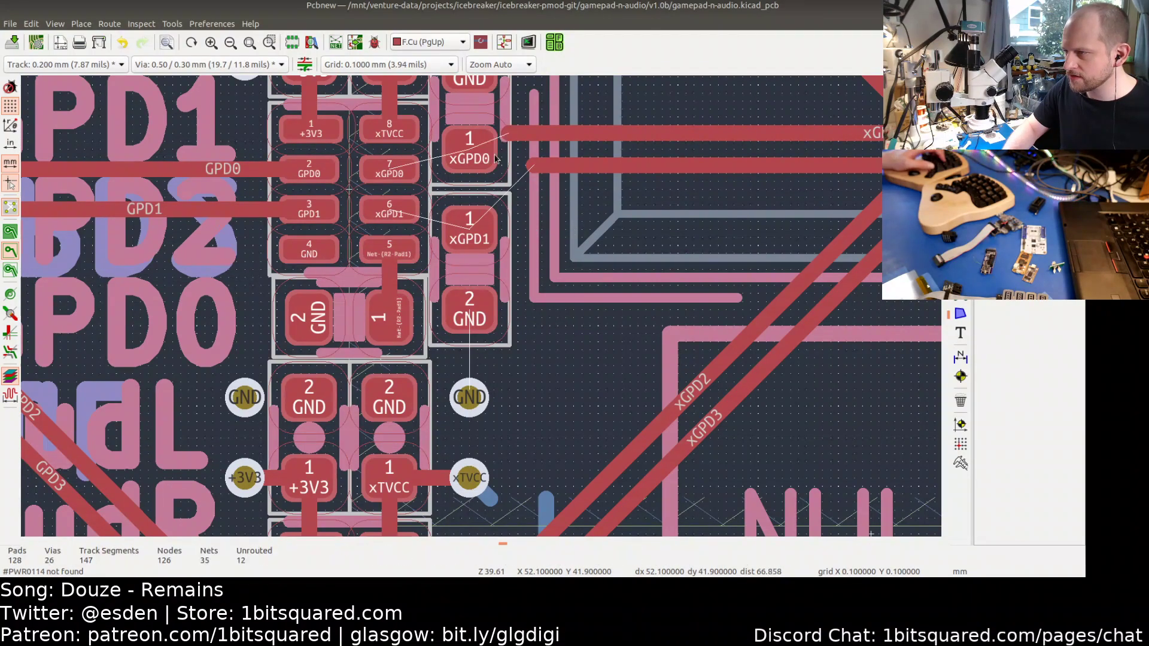
- Drag the GND via up close to R10's GND pad and the xTVCC via up to just below the GND via
{"action": "scroll", "coordinate": [482, 255], "scroll_direction": "down", "scroll_amount": 2}
{"action": "middle_click_drag", "start_coordinate": [478, 273], "coordinate": [478, 239]}
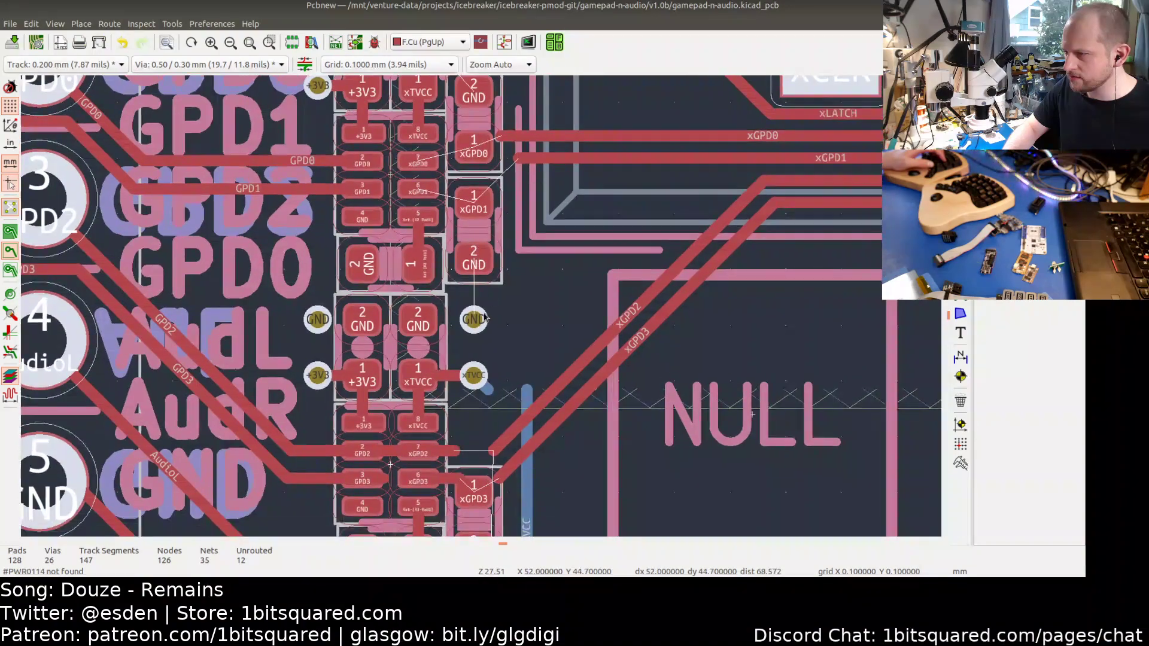
{"action": "scroll", "coordinate": [479, 368], "scroll_direction": "up", "scroll_amount": 5}
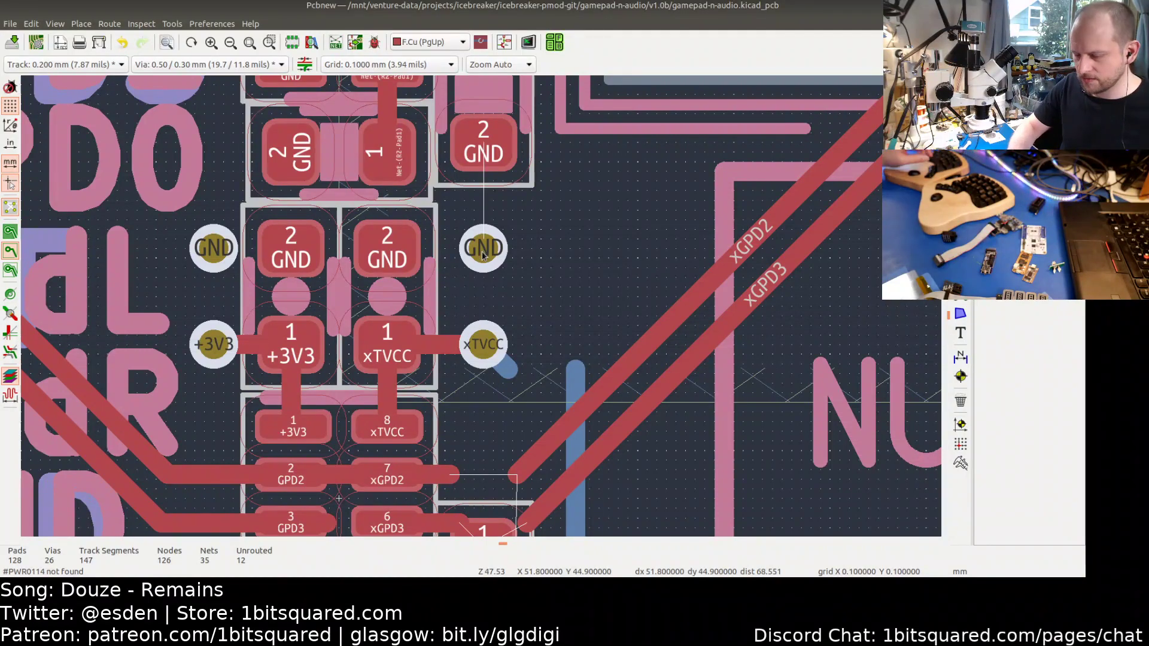
{"action": "left_click_drag", "start_coordinate": [483, 252], "coordinate": [482, 218]}
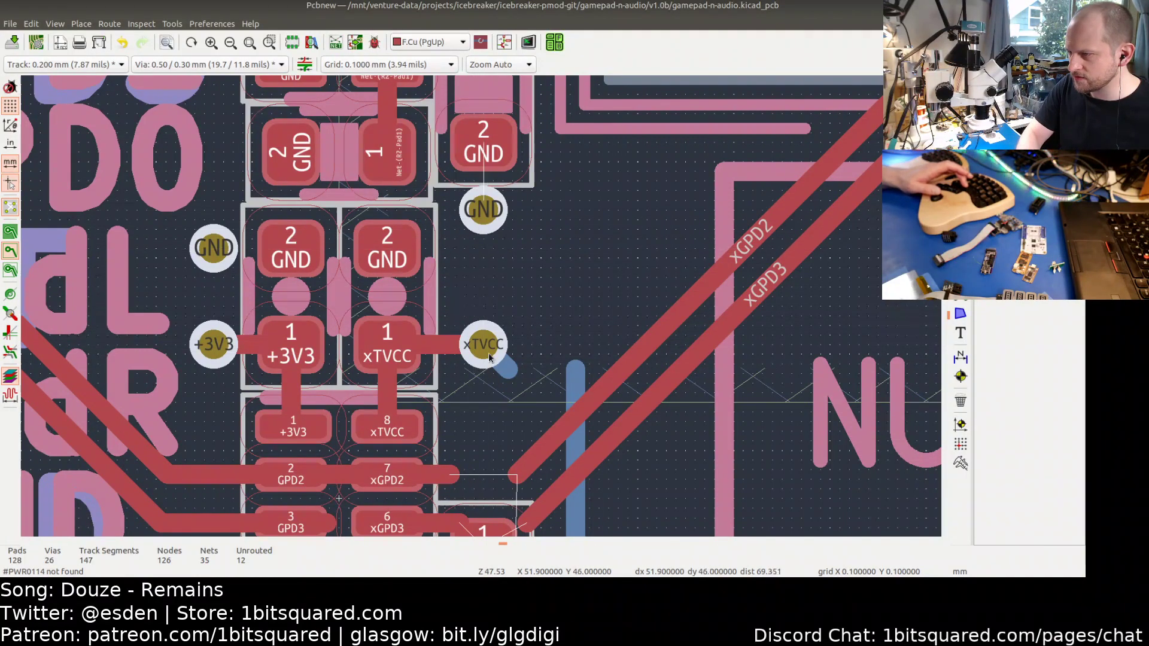
{"action": "left_click_drag", "start_coordinate": [483, 347], "coordinate": [484, 287]}
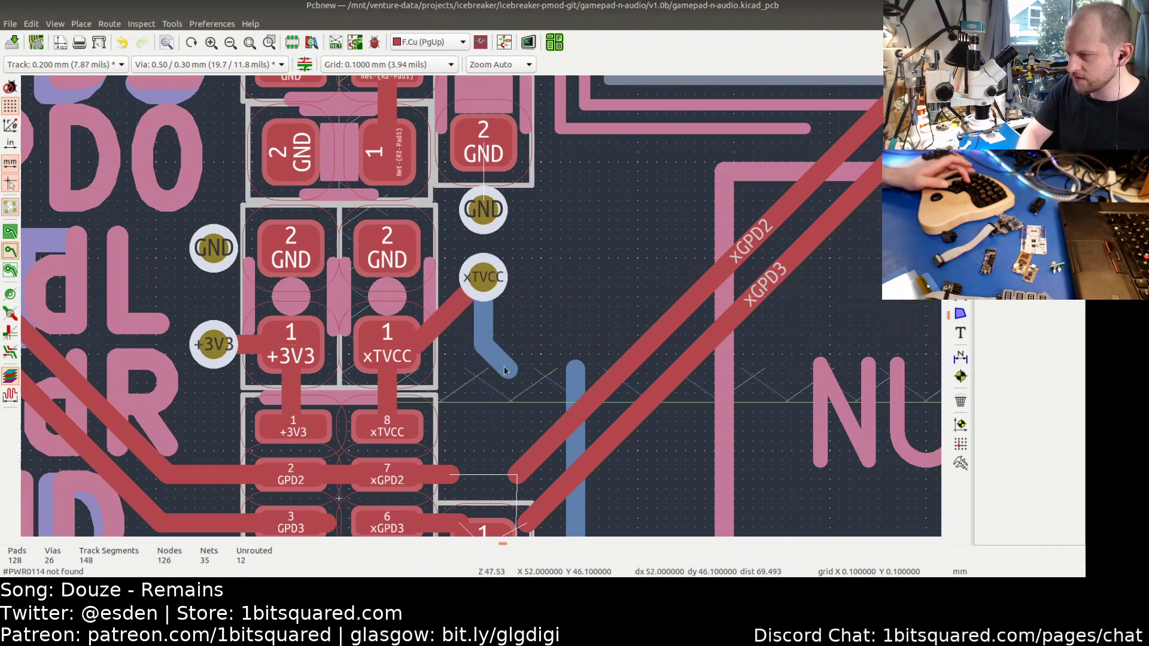
- Delete the leftover xTVCC track stubs on B.Cu below the moved xTVCC via
{"action": "left_click", "coordinate": [505, 370]}
{"action": "key", "text": "Delete"}
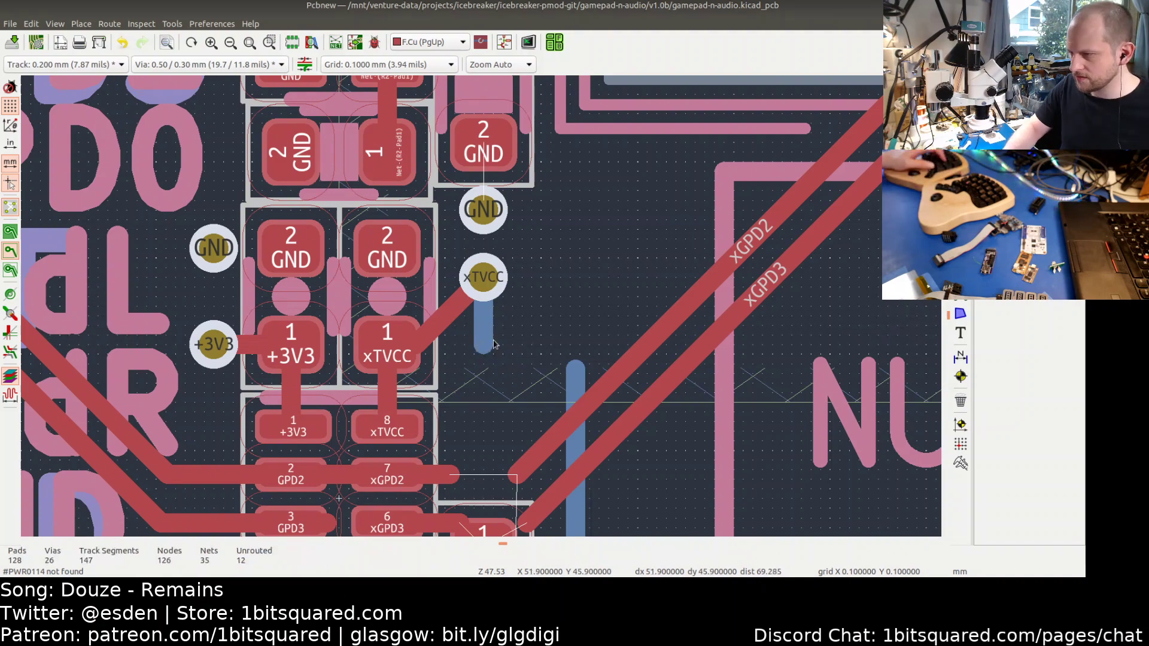
{"action": "scroll", "coordinate": [497, 388], "scroll_direction": "down", "scroll_amount": 1}
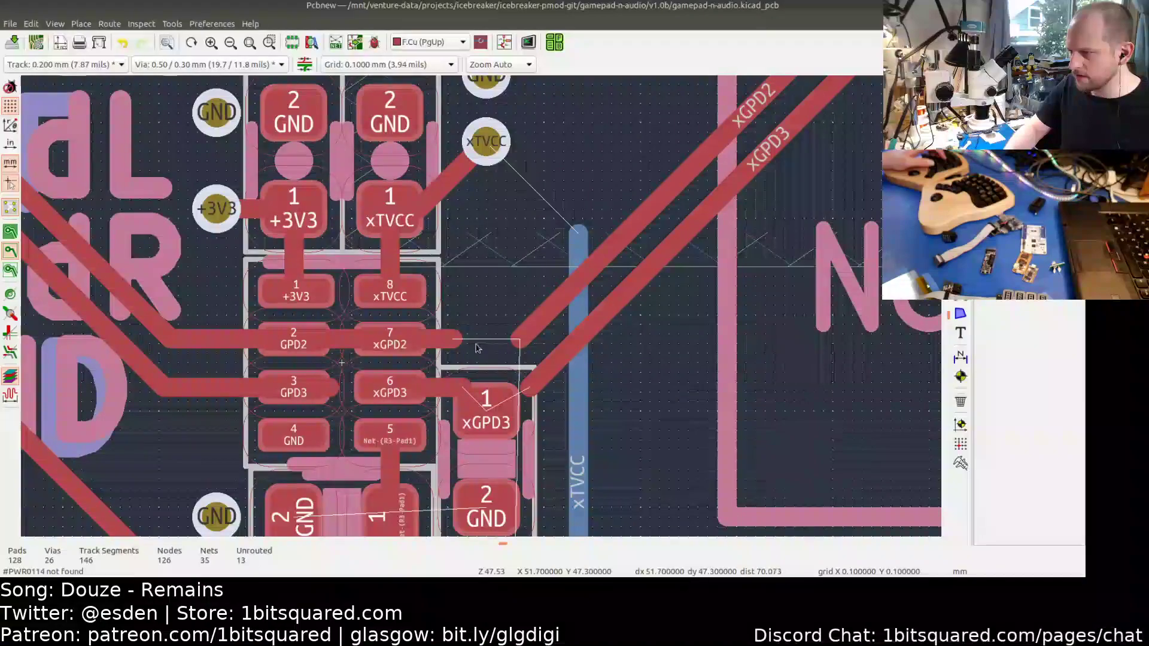
- Delete the horizontal xGPD2, GPD2, GPD3 and xGPD3 track segments at the pads of level shifter U3
{"action": "scroll", "coordinate": [475, 346], "scroll_direction": "down", "scroll_amount": 1}
{"action": "left_click", "coordinate": [447, 341]}
{"action": "key", "text": "Delete"}
{"action": "left_click", "coordinate": [378, 346]}
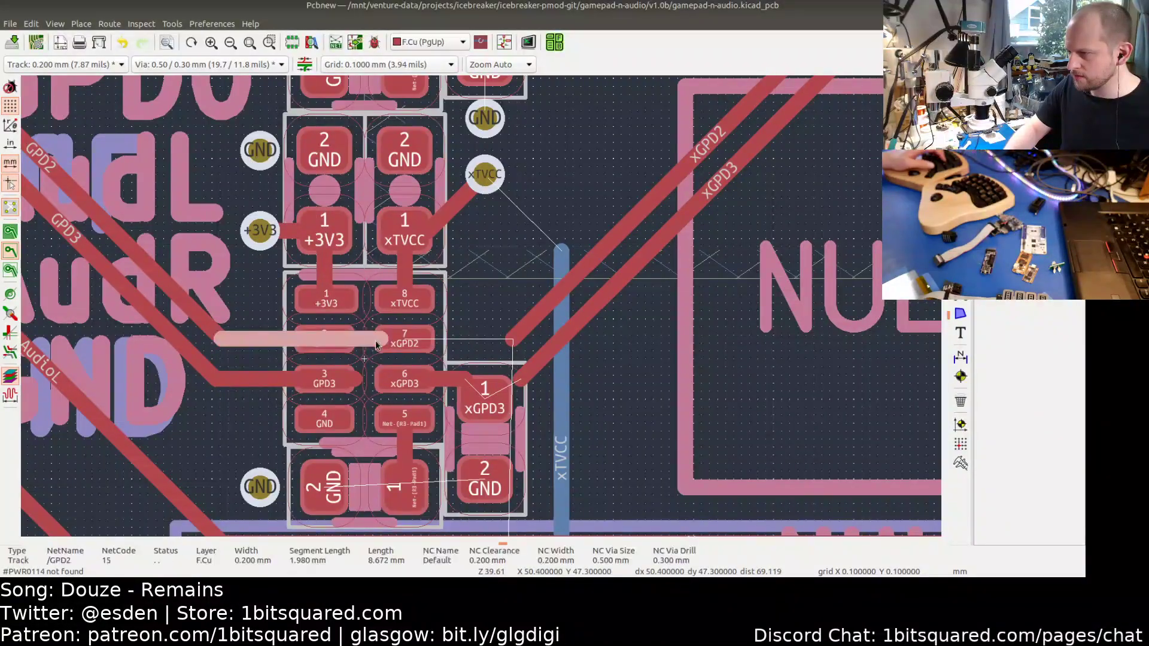
{"action": "key", "text": "Delete"}
{"action": "left_click", "coordinate": [346, 382]}
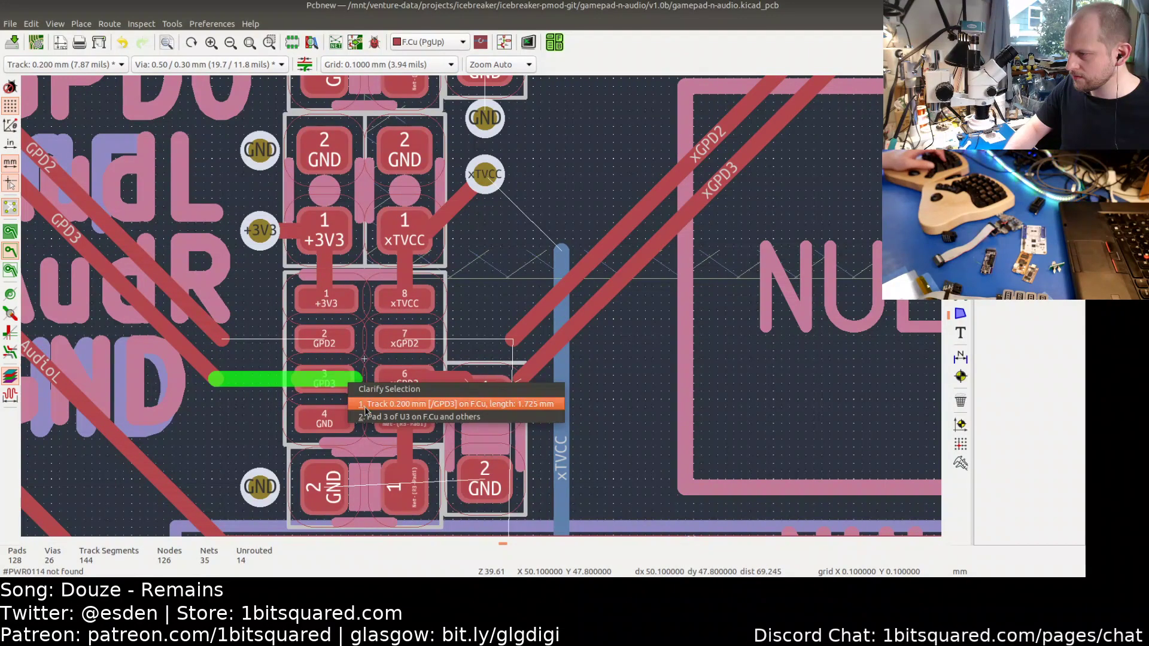
{"action": "left_click", "coordinate": [411, 402]}
{"action": "key", "text": "Delete"}
{"action": "left_click", "coordinate": [437, 386]}
{"action": "key", "text": "Delete"}
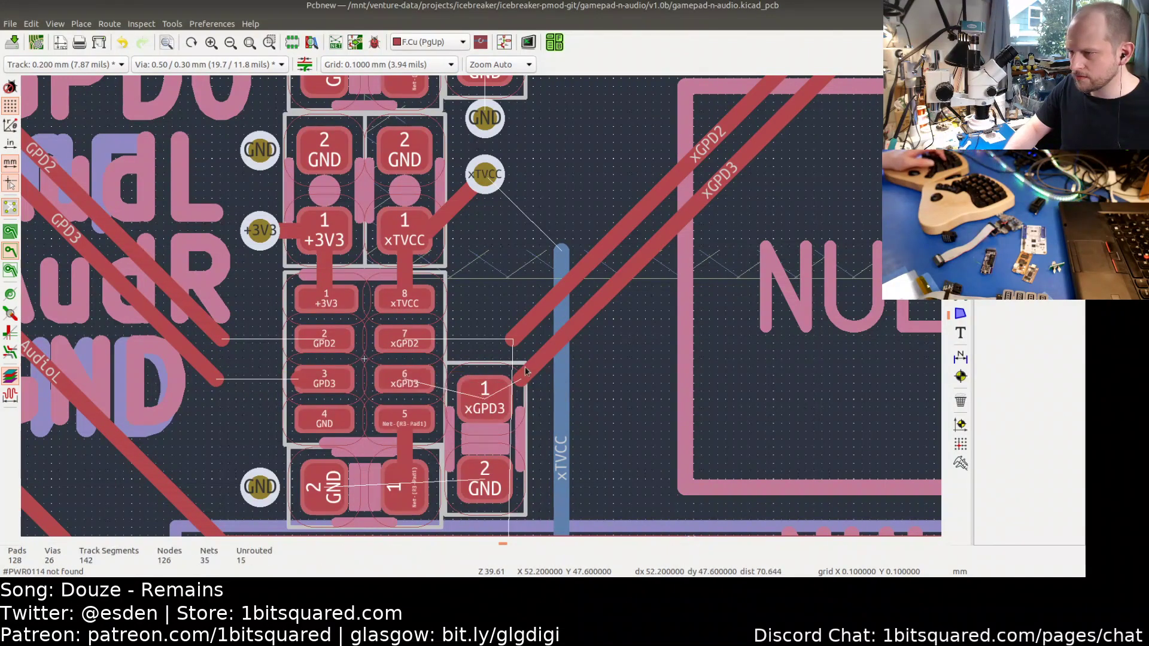
- Place 10k resistor R9 directly above the xGPD3 pull-down at X 51.8, Y 46.5 mm, rotated to 90° with its xGPD2 pad facing down
{"action": "scroll", "coordinate": [526, 369], "scroll_direction": "down", "scroll_amount": 3}
{"action": "scroll", "coordinate": [541, 413], "scroll_direction": "up", "scroll_amount": 2}
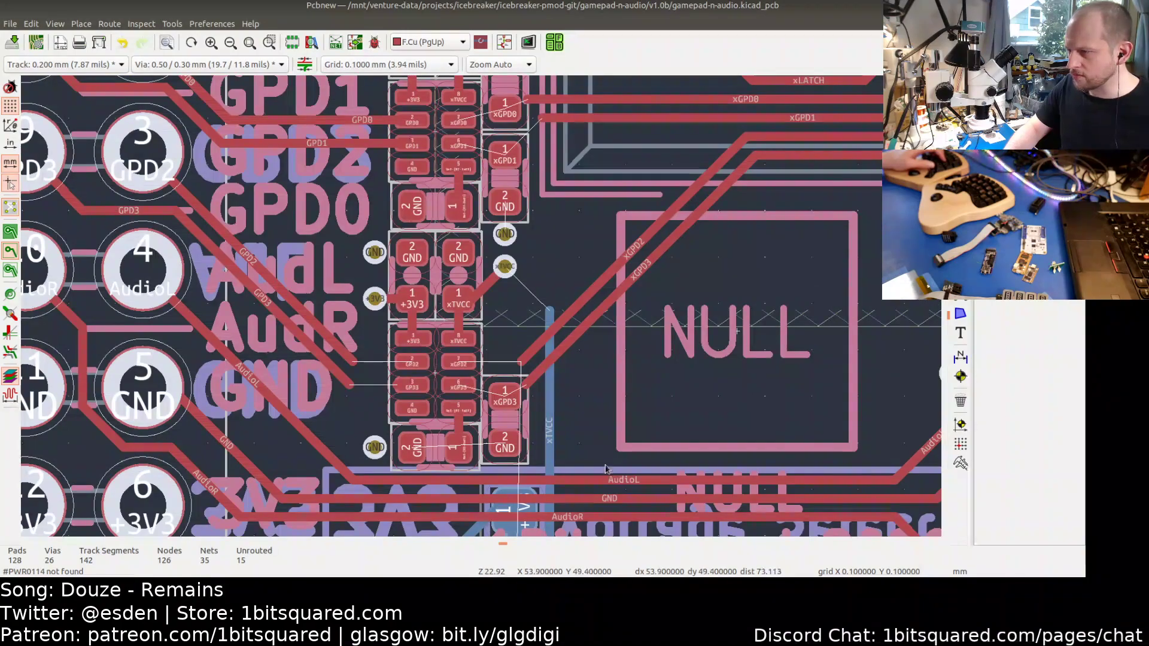
{"action": "middle_click_drag", "start_coordinate": [606, 470], "coordinate": [514, 25]}
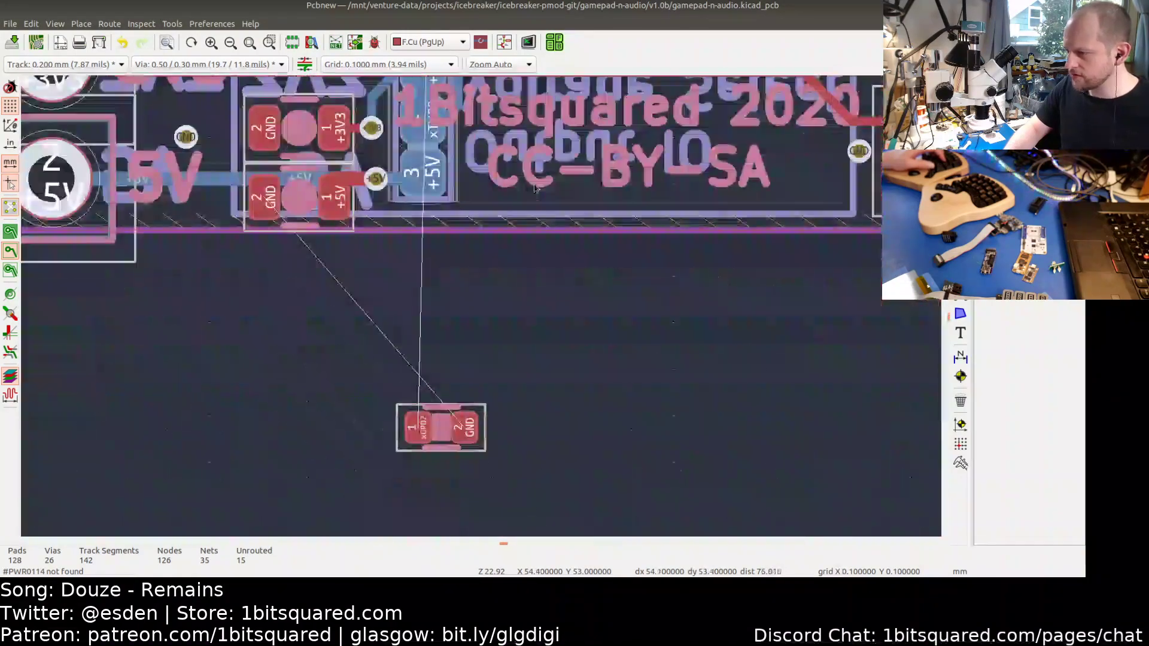
{"action": "left_click", "coordinate": [442, 433]}
{"action": "key", "text": "m"}
{"action": "middle_click_drag", "start_coordinate": [432, 210], "coordinate": [454, 521]}
{"action": "scroll", "coordinate": [445, 239], "scroll_direction": "up", "scroll_amount": 2}
{"action": "middle_click_drag", "start_coordinate": [445, 239], "coordinate": [454, 368]}
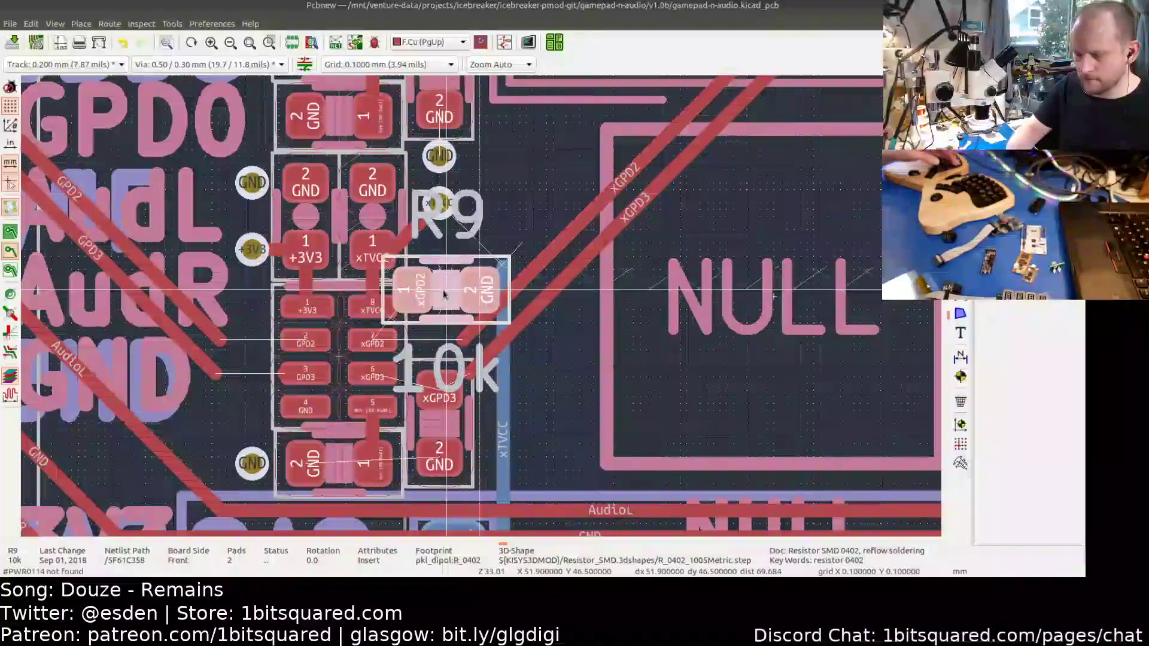
{"action": "key", "text": "r"}
{"action": "key", "text": "r"}
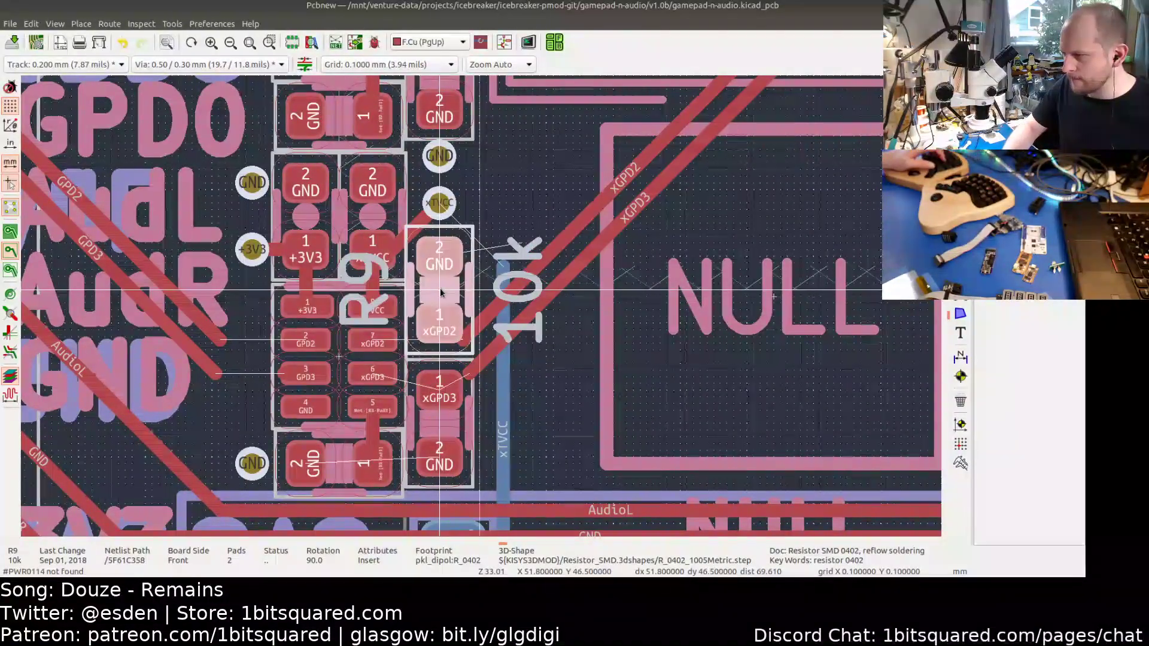
- Drag the diagonal xTVCC track beside R9 slightly up and to the left, away from R9's GND pad
{"action": "scroll", "coordinate": [460, 282], "scroll_direction": "up", "scroll_amount": 5}
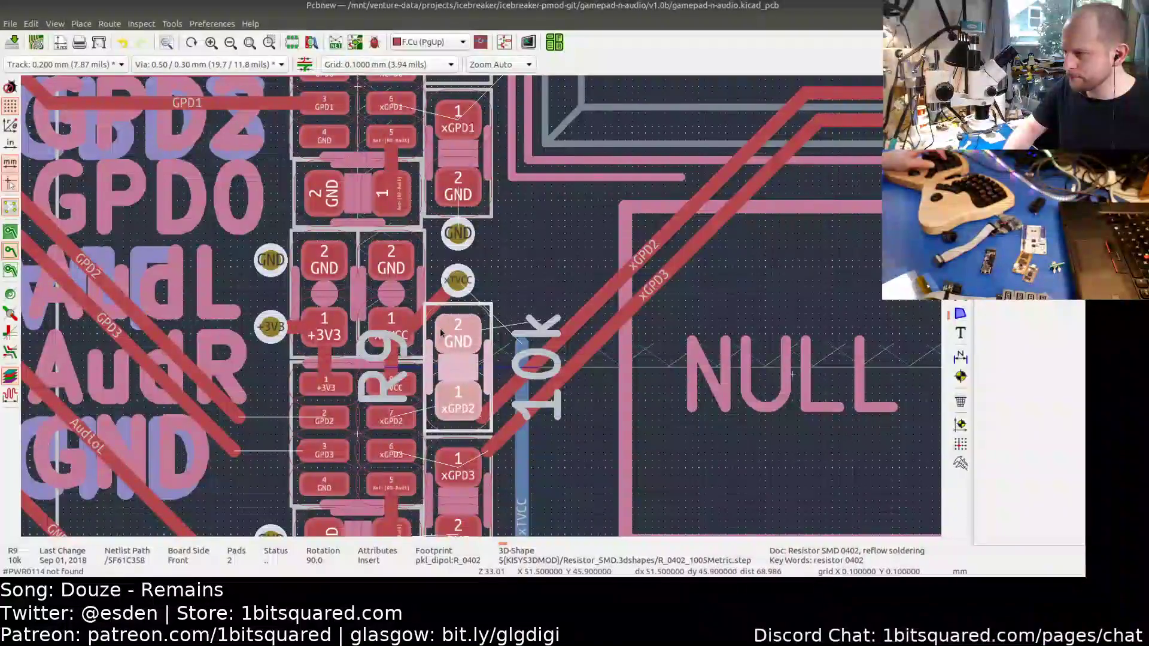
{"action": "scroll", "coordinate": [424, 309], "scroll_direction": "up", "scroll_amount": 1}
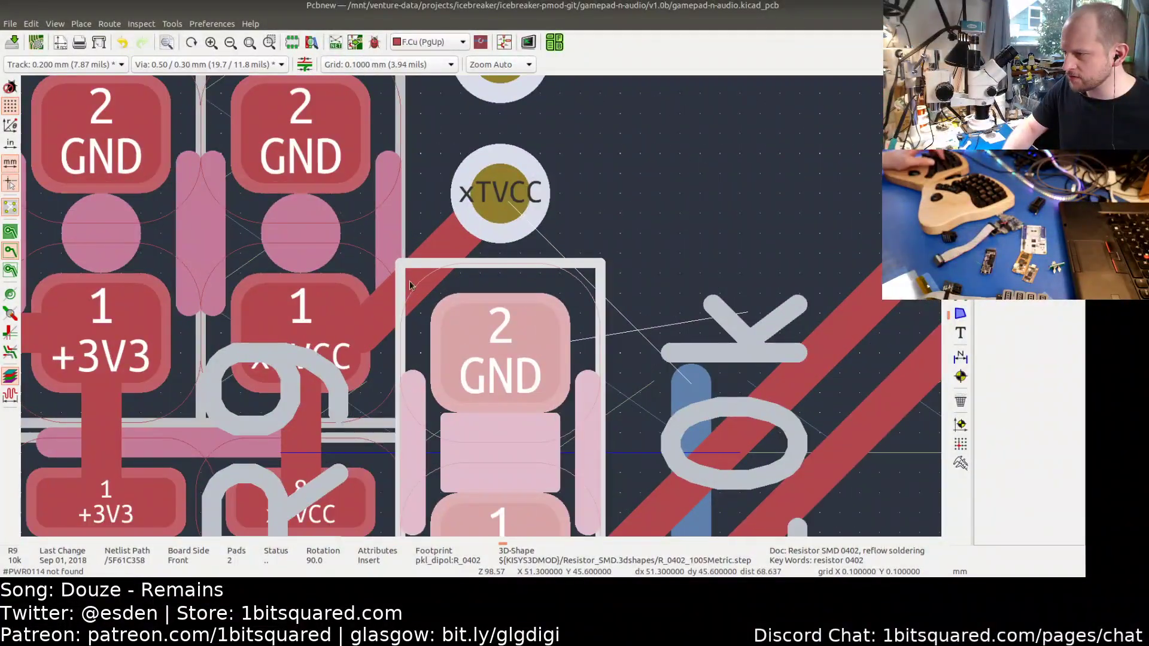
{"action": "left_click", "coordinate": [436, 245]}
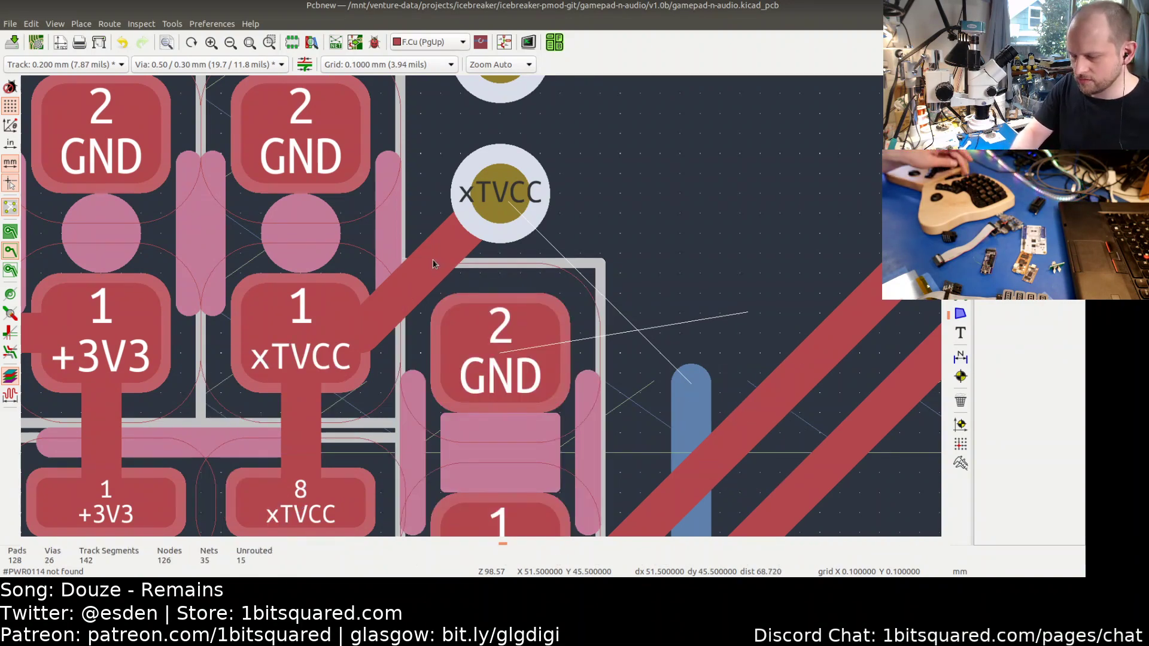
{"action": "key", "text": "d"}
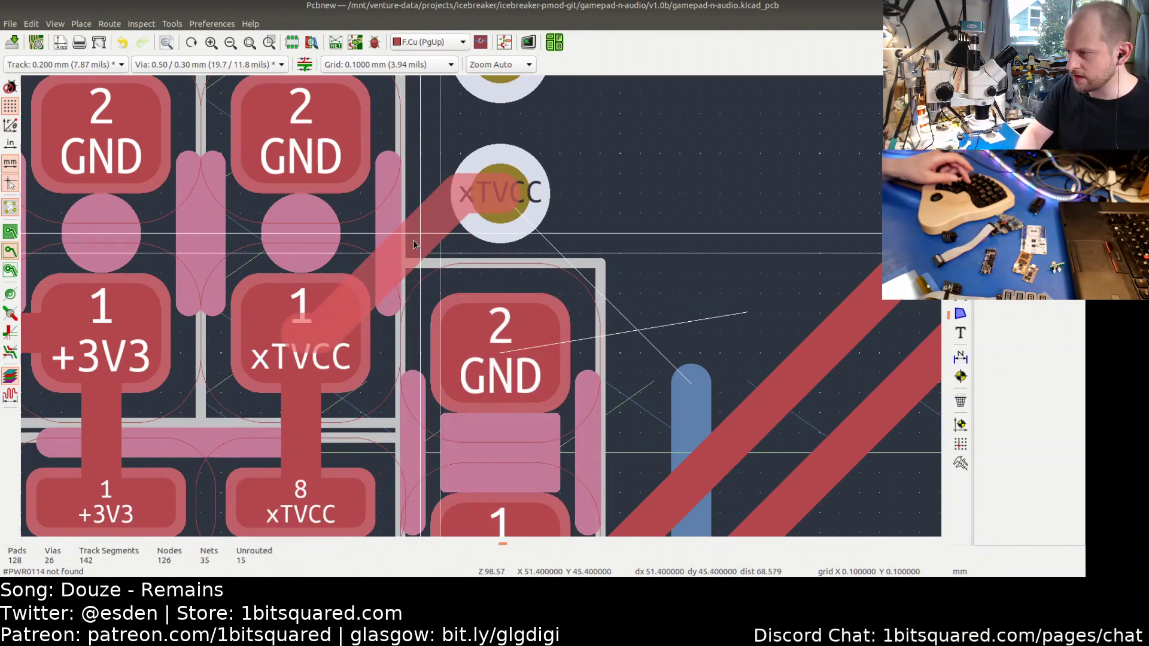
{"action": "left_click", "coordinate": [420, 253]}
- Route the open end of the GPD2 track horizontally to pad 2 of level shifter U3 on F.Cu
{"action": "scroll", "coordinate": [435, 294], "scroll_direction": "down", "scroll_amount": 2}
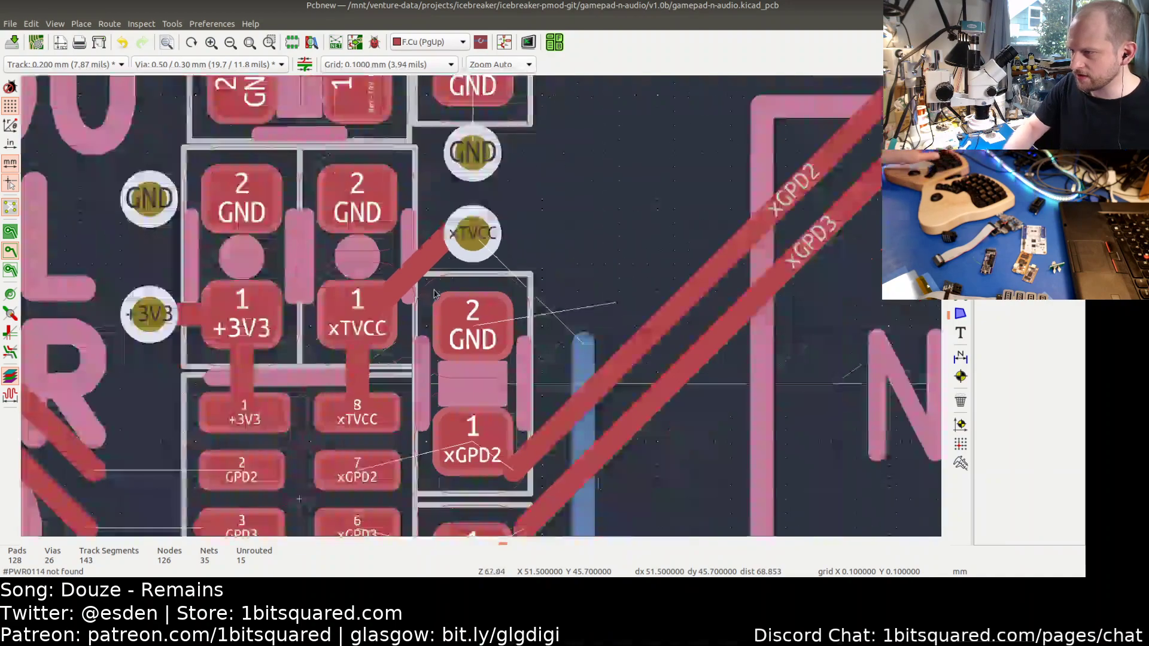
{"action": "scroll", "coordinate": [454, 350], "scroll_direction": "down", "scroll_amount": 2, "text": "shift"}
{"action": "scroll", "coordinate": [455, 376], "scroll_direction": "down", "scroll_amount": 1}
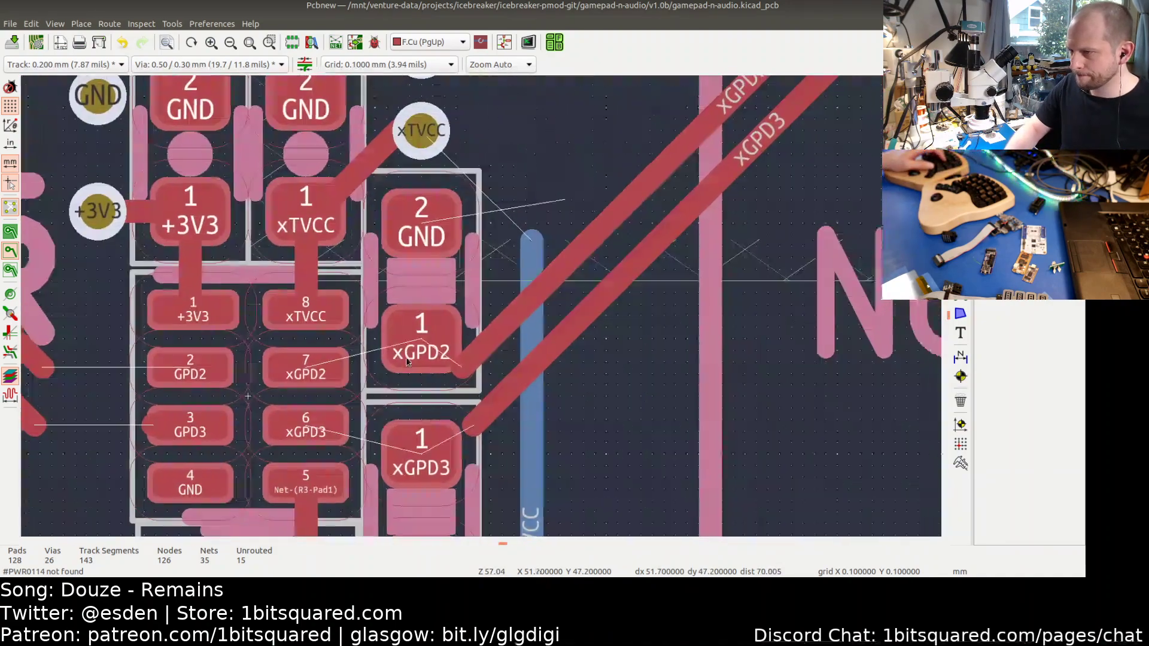
{"action": "scroll", "coordinate": [453, 353], "scroll_direction": "down", "scroll_amount": 1}
{"action": "scroll", "coordinate": [444, 400], "scroll_direction": "down", "scroll_amount": 2, "text": "shift"}
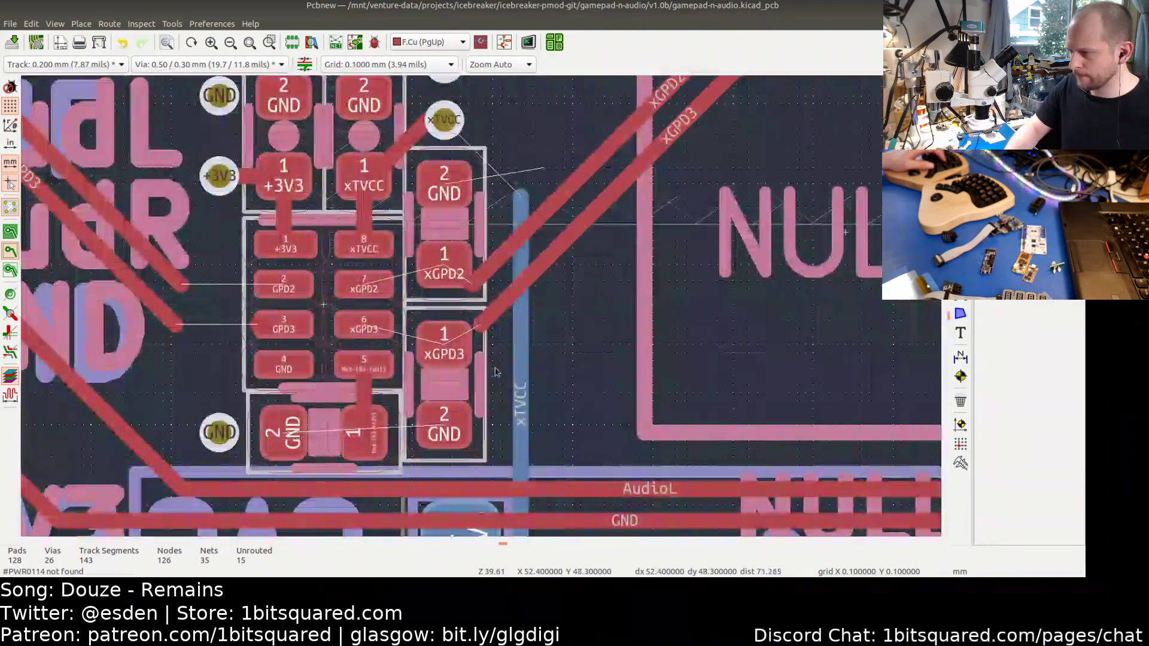
{"action": "middle_click_drag", "start_coordinate": [232, 348], "coordinate": [373, 381]}
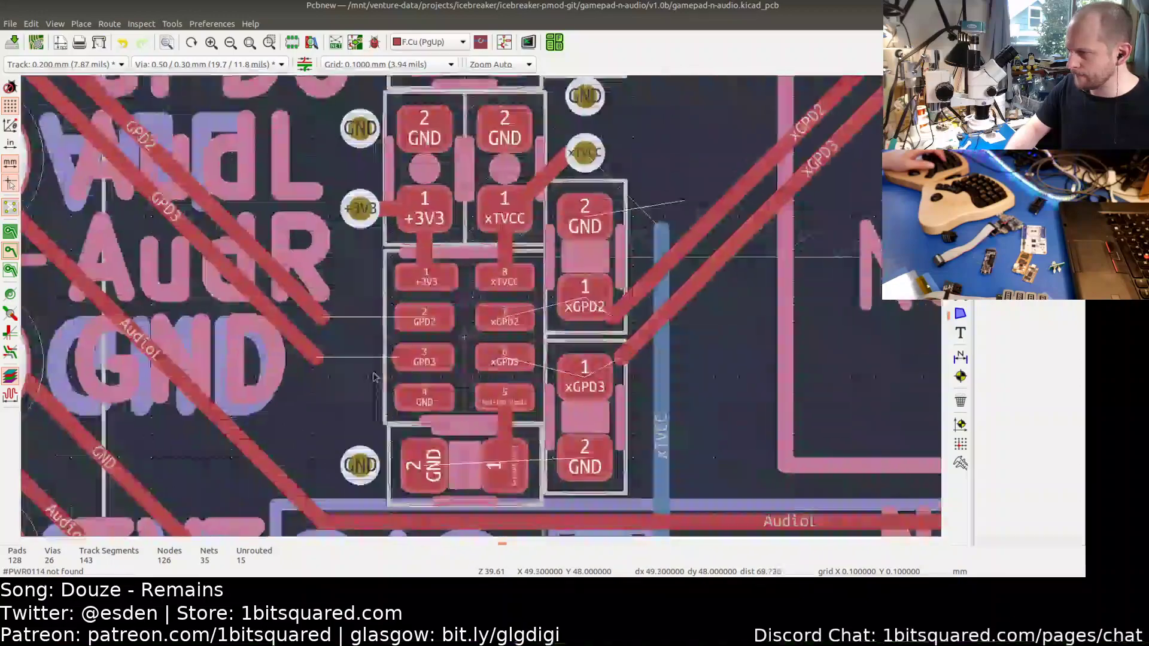
{"action": "key", "text": "x"}
{"action": "left_click", "coordinate": [325, 310]}
{"action": "left_click", "coordinate": [424, 319]}
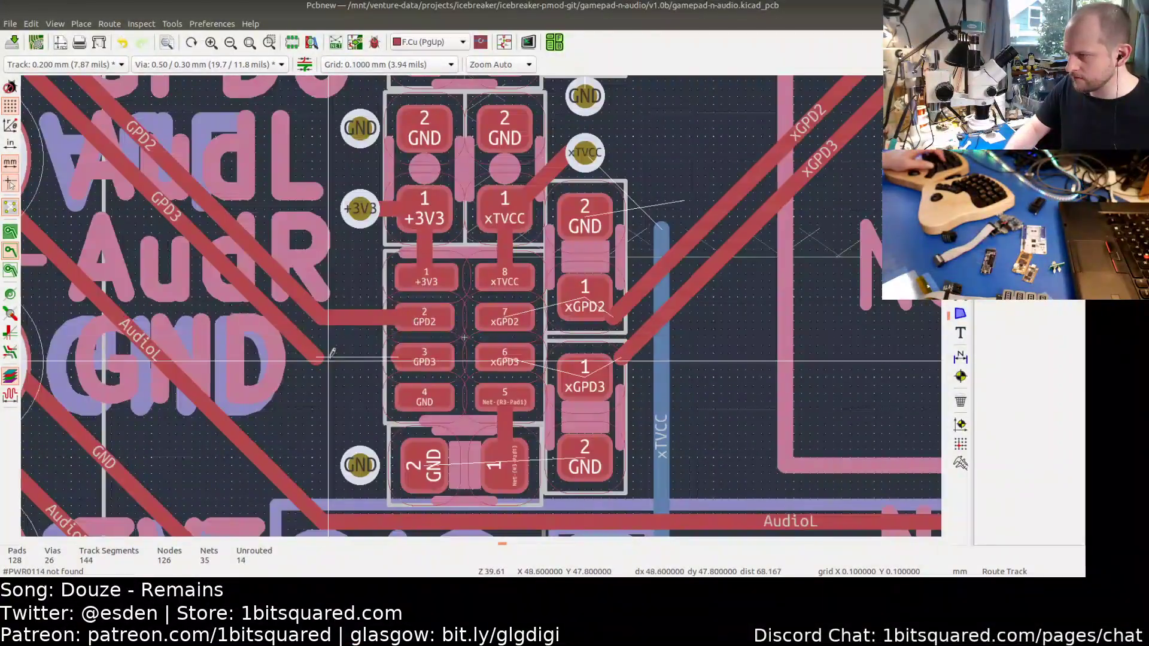
- Route the open end of the GPD3 track horizontally to pad 3 of level shifter U3 on F.Cu
{"action": "left_click", "coordinate": [317, 358]}
{"action": "left_click", "coordinate": [411, 353]}
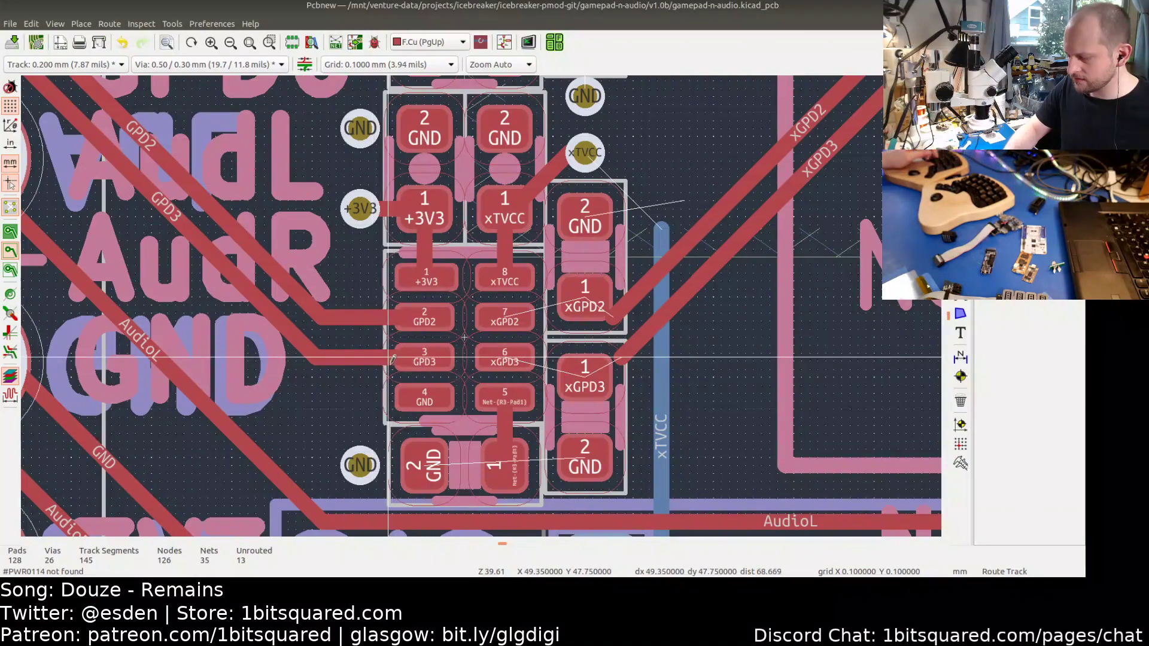
{"action": "key", "text": "Escape"}
{"action": "left_click", "coordinate": [396, 363]}
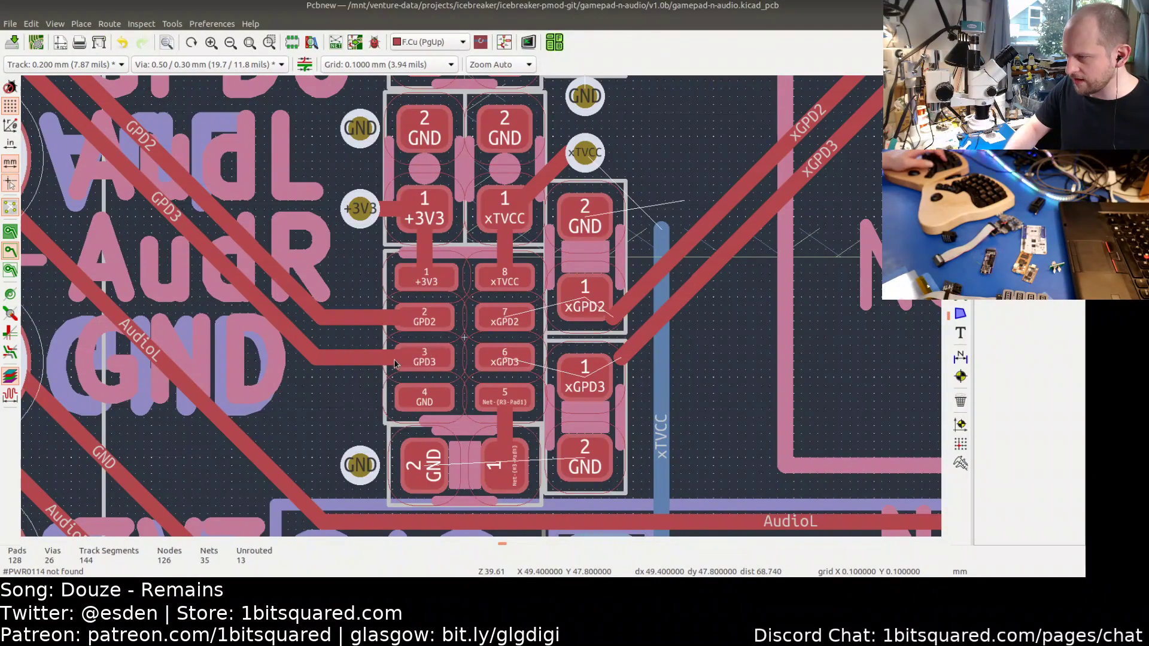
{"action": "left_click", "coordinate": [394, 359]}
{"action": "left_click", "coordinate": [341, 403]}
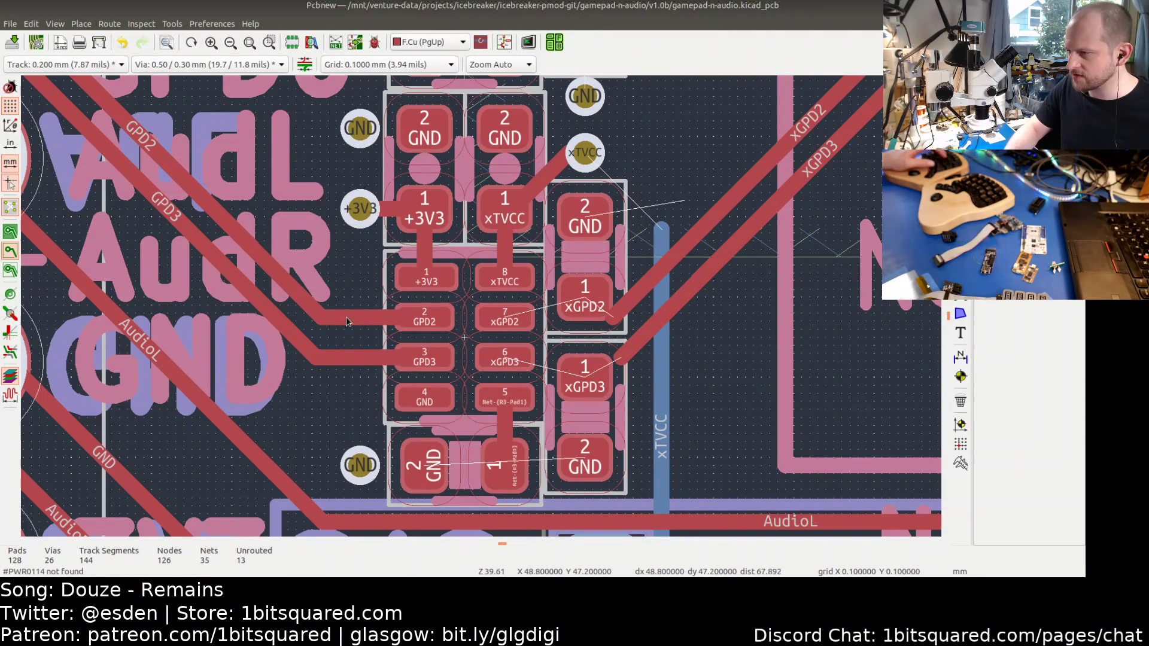
{"action": "scroll", "coordinate": [346, 321], "scroll_direction": "up", "scroll_amount": 6}
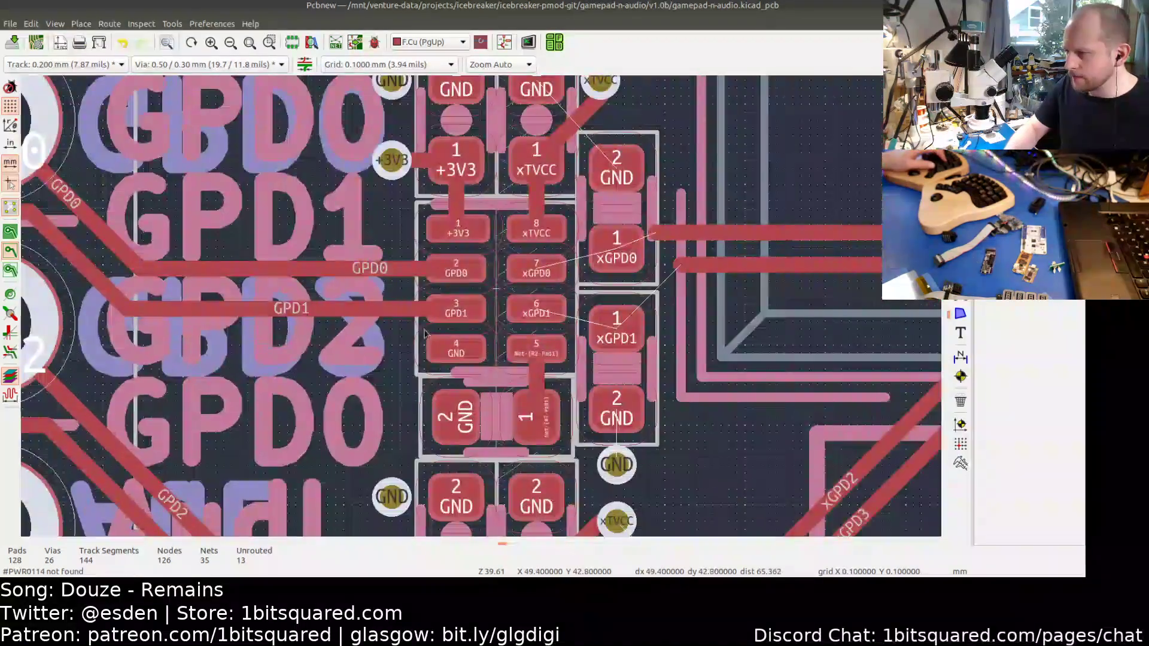
{"action": "scroll", "coordinate": [425, 333], "scroll_direction": "up", "scroll_amount": 3}
{"action": "left_click", "coordinate": [431, 297]}
{"action": "left_click", "coordinate": [440, 321]}
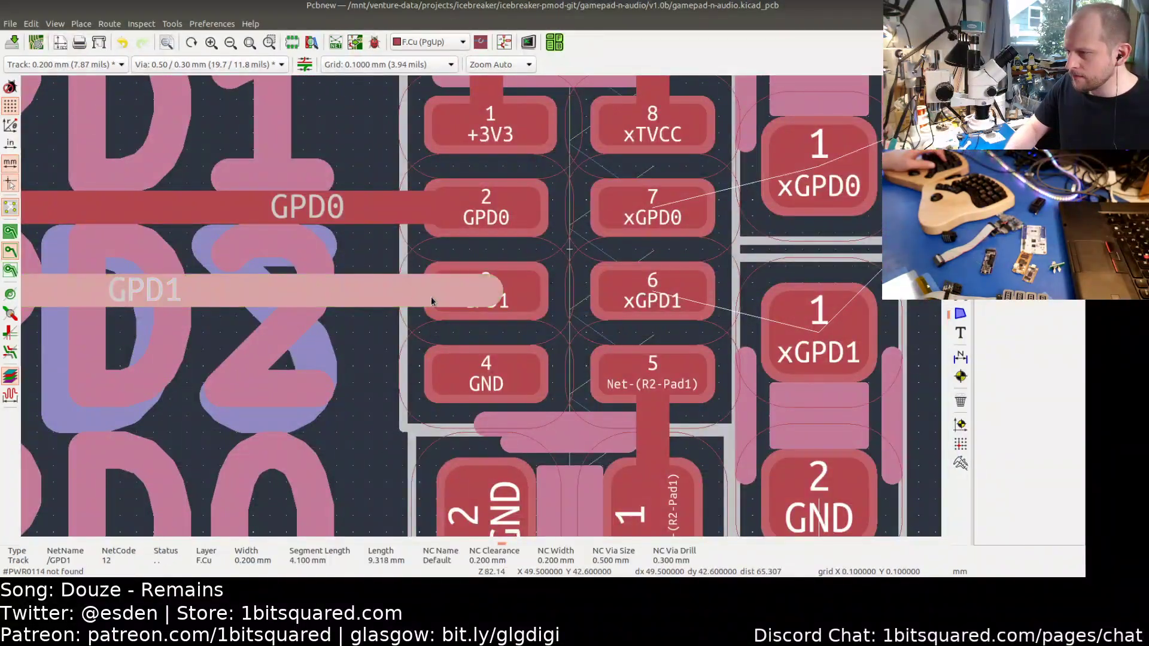
{"action": "scroll", "coordinate": [431, 296], "scroll_direction": "down", "scroll_amount": 5}
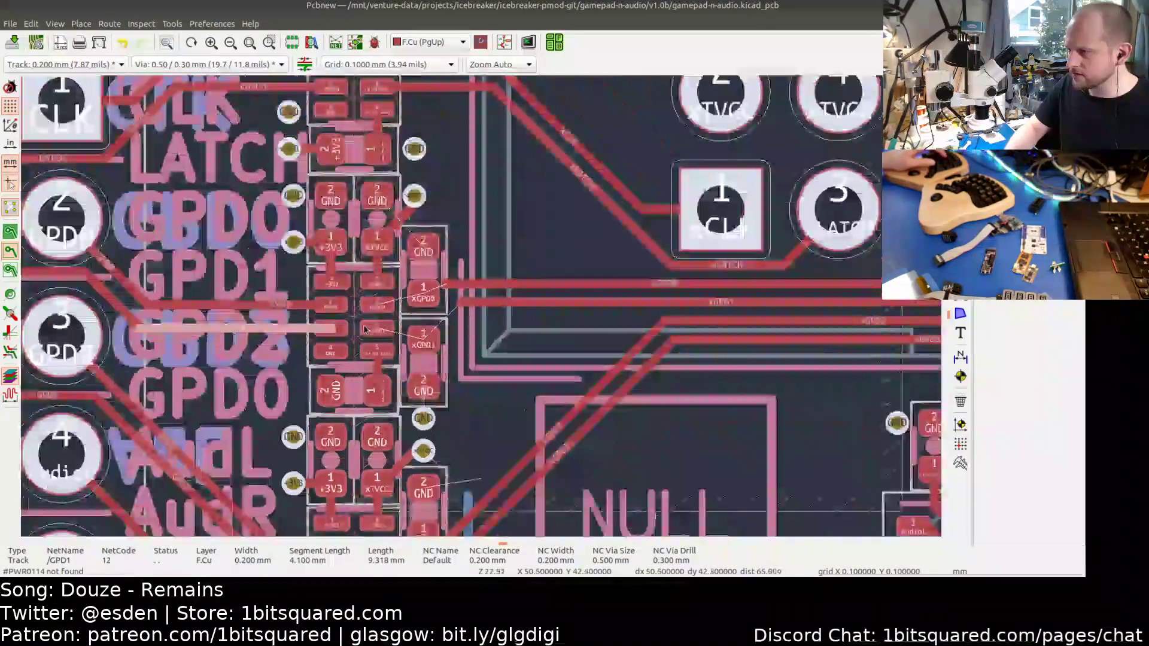
- Drag the xTVCC via to just above the GND pad of the xGPD0 pull-down and the GND via down to just above it
{"action": "scroll", "coordinate": [439, 261], "scroll_direction": "up", "scroll_amount": 3}
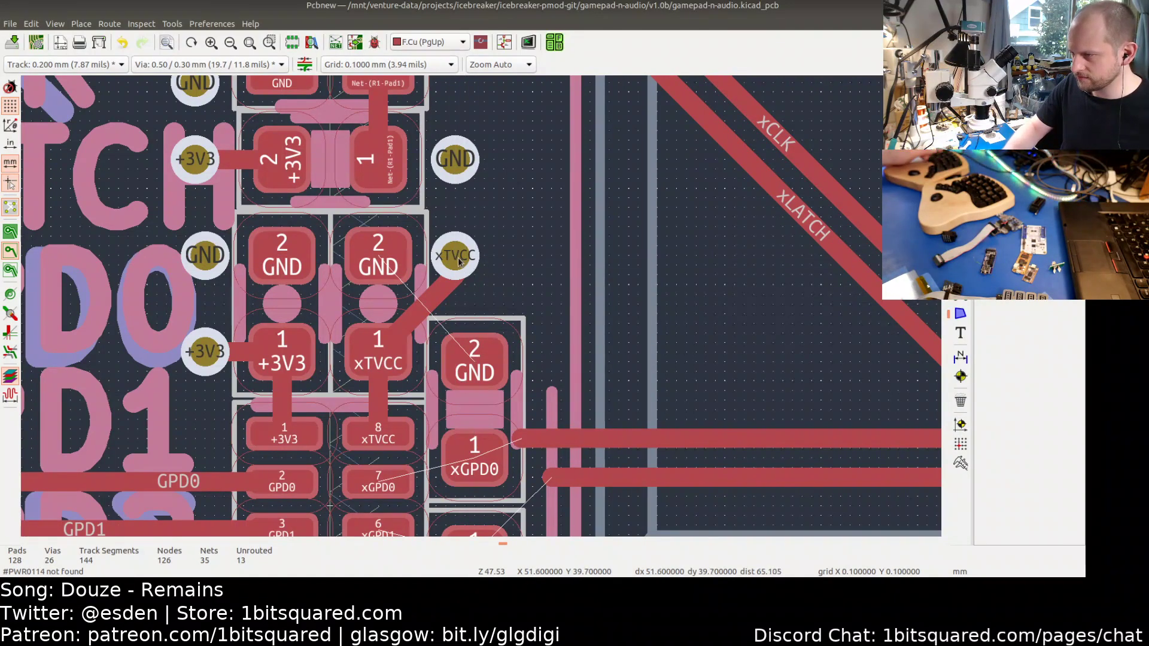
{"action": "key", "text": "x"}
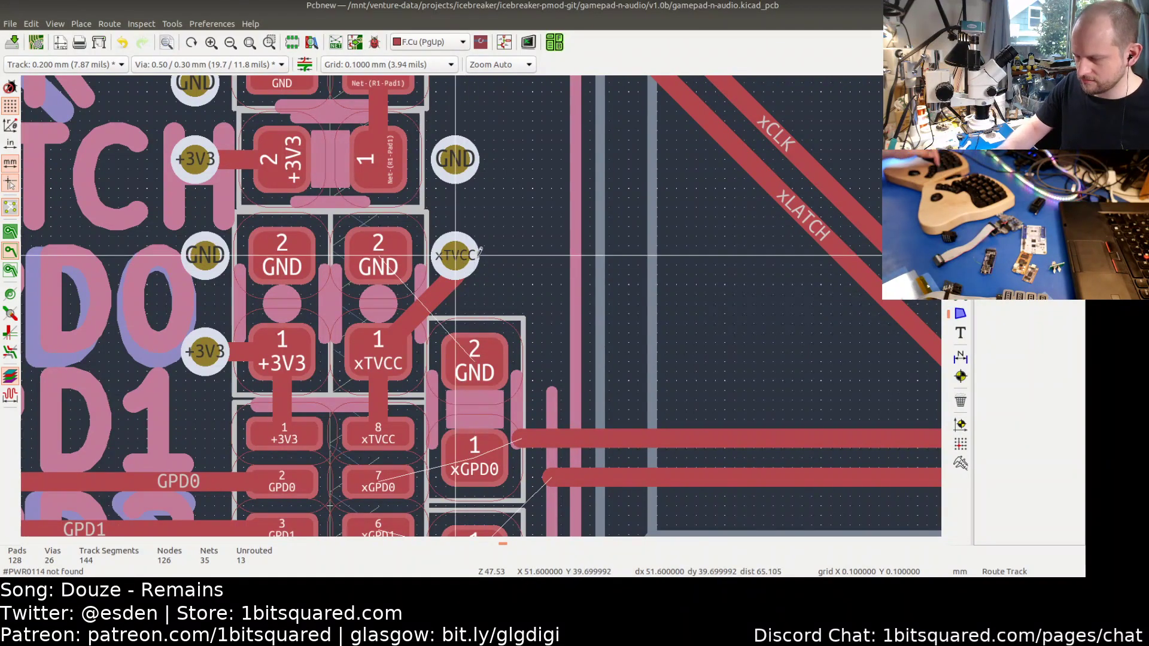
{"action": "left_click_drag", "start_coordinate": [457, 256], "coordinate": [477, 262]}
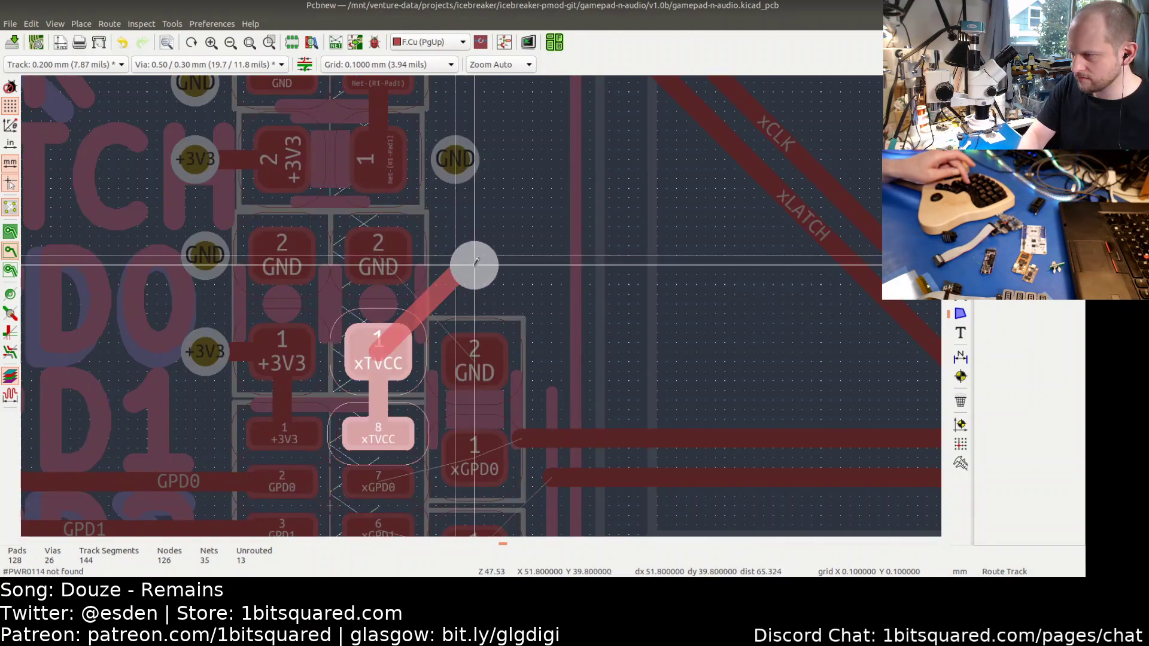
{"action": "left_click_drag", "start_coordinate": [476, 264], "coordinate": [475, 279]}
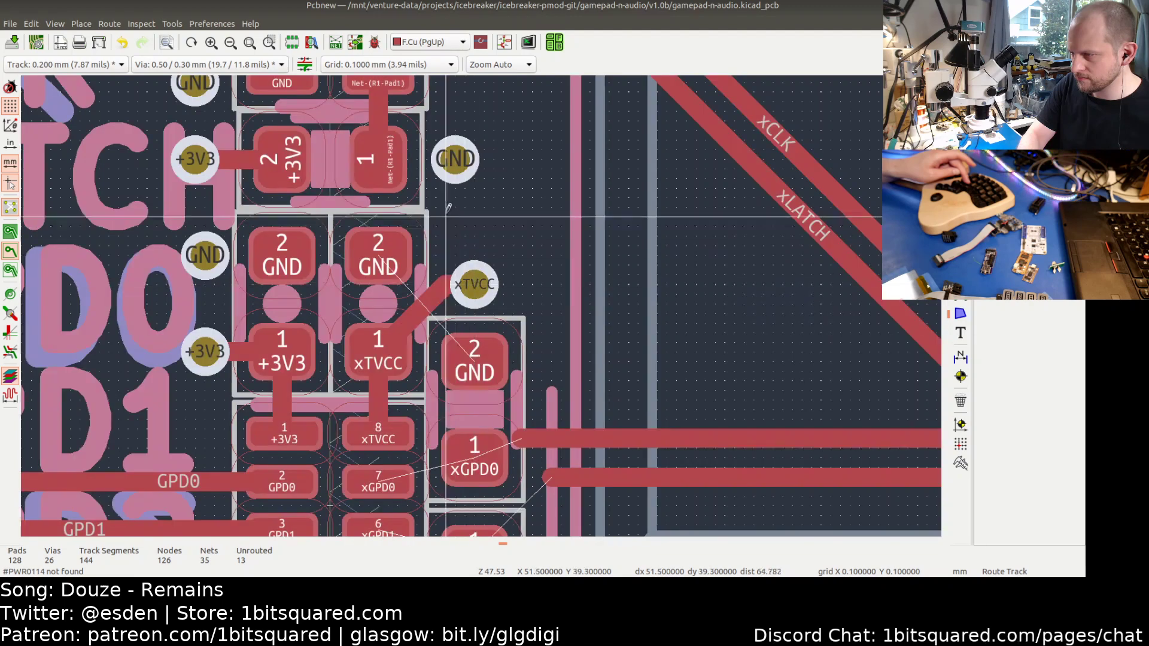
{"action": "left_click", "coordinate": [456, 160]}
{"action": "key", "text": "Escape"}
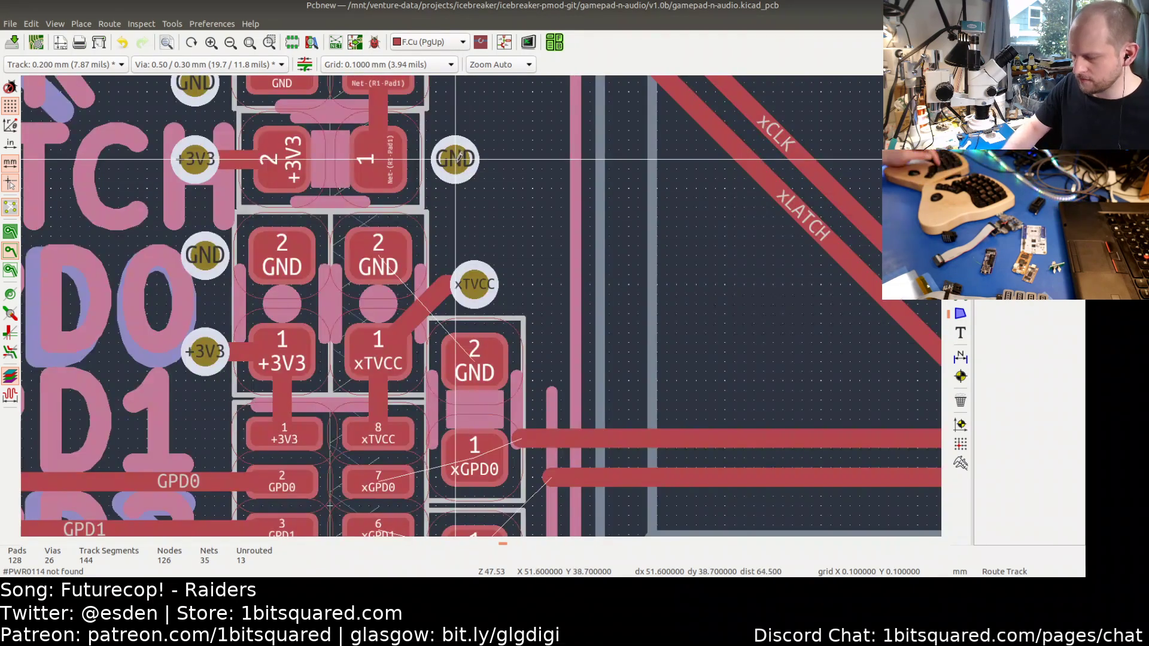
{"action": "left_click_drag", "start_coordinate": [459, 157], "coordinate": [480, 219]}
{"action": "left_click", "coordinate": [478, 219]}
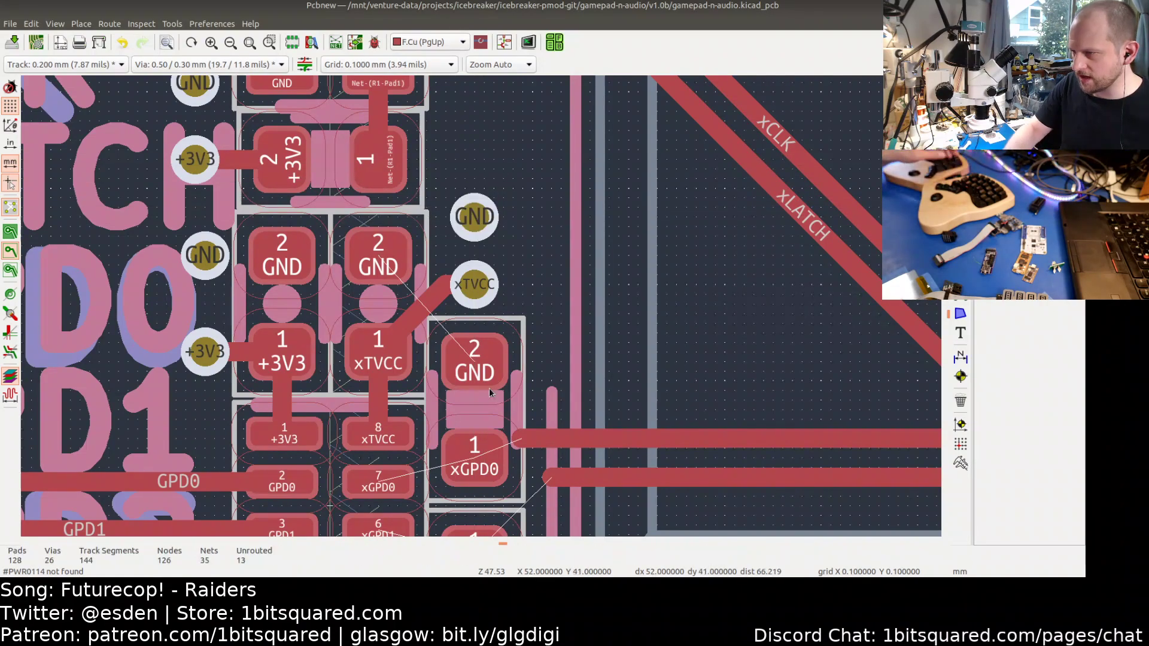
- Refill all copper zones on the board
{"action": "scroll", "coordinate": [490, 387], "scroll_direction": "down", "scroll_amount": 2}
{"action": "middle_click_drag", "start_coordinate": [486, 407], "coordinate": [468, 191]}
{"action": "middle_click_drag", "start_coordinate": [456, 426], "coordinate": [459, 384]}
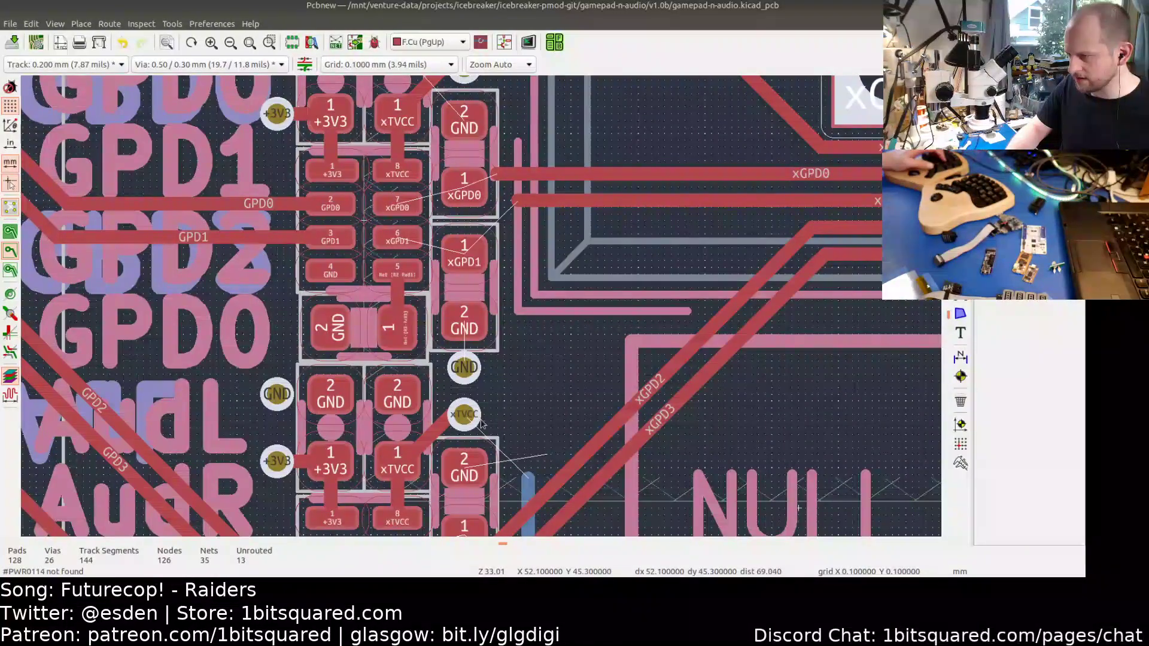
{"action": "scroll", "coordinate": [466, 425], "scroll_direction": "up", "scroll_amount": 1}
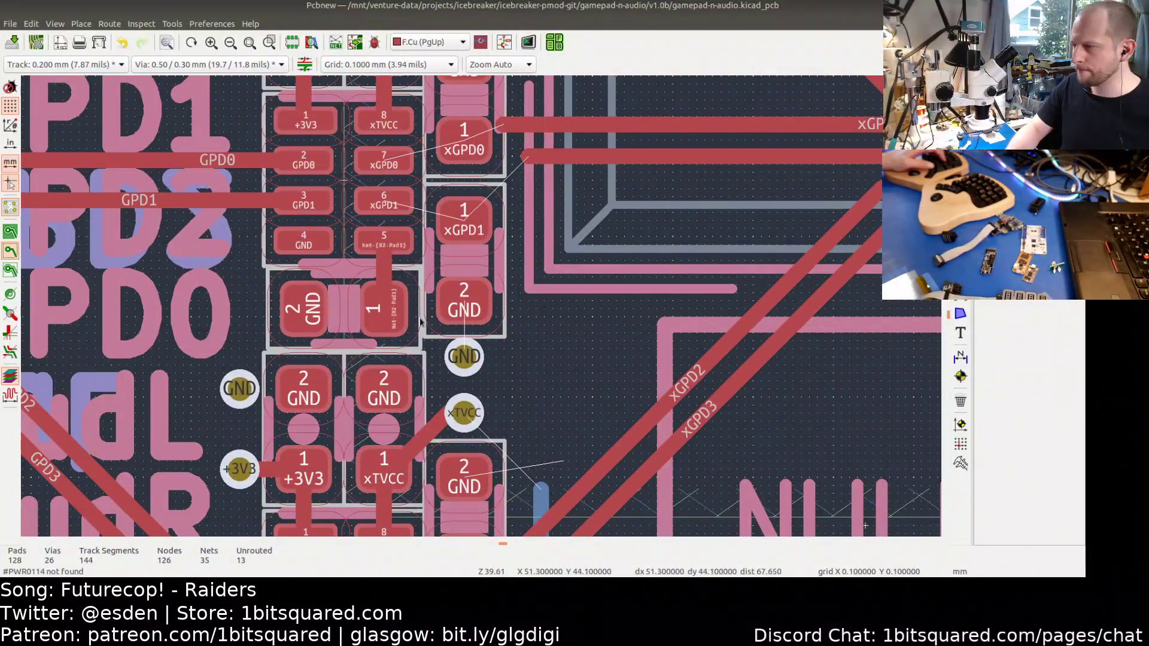
{"action": "middle_click_drag", "start_coordinate": [421, 153], "coordinate": [370, 369]}
{"action": "scroll", "coordinate": [355, 276], "scroll_direction": "down", "scroll_amount": 2}
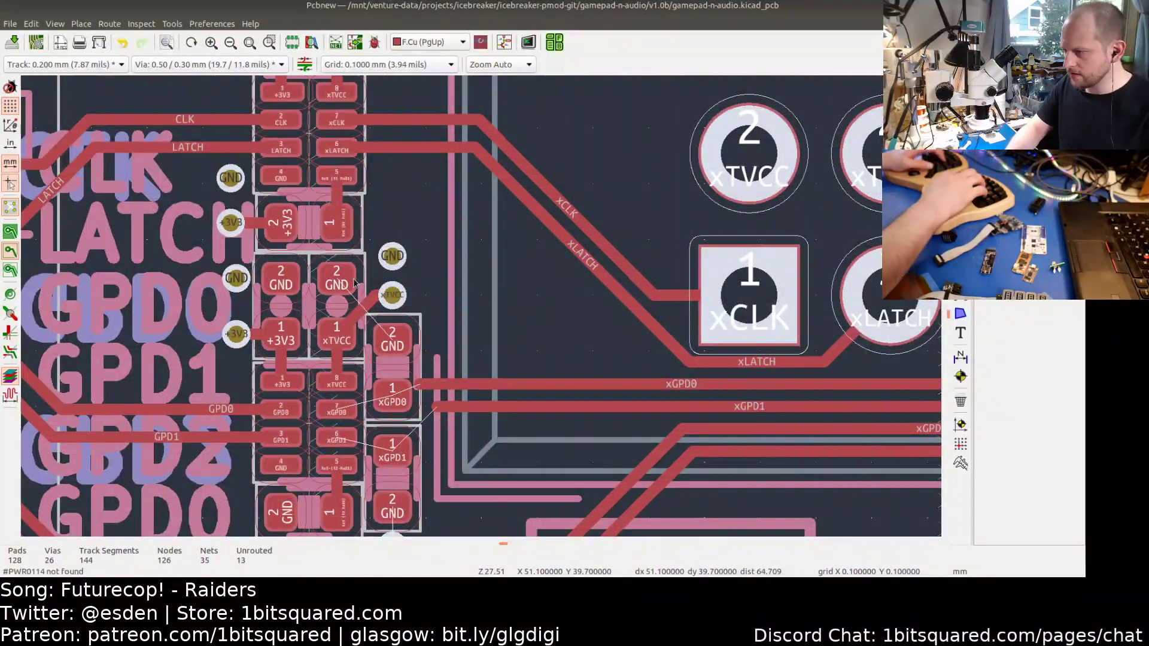
{"action": "key", "text": "b"}
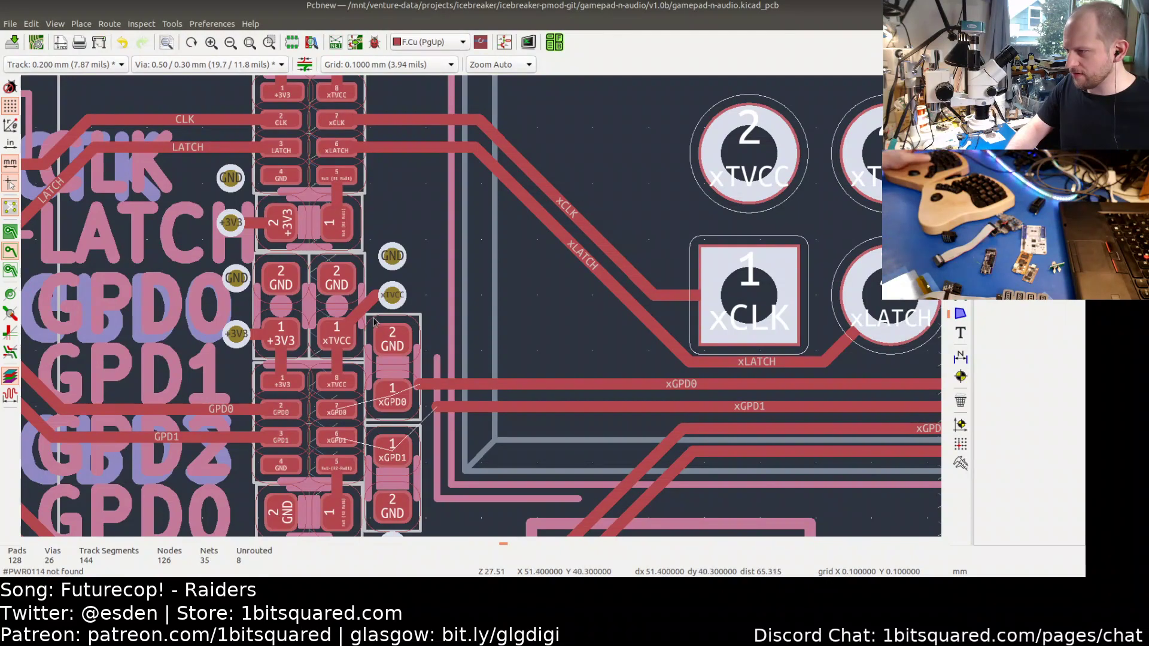
- Route xGPD0 on F.Cu from level shifter pad 7 through pad 1 of its pull-down resistor to the open xGPD0 track end
{"action": "middle_click_drag", "start_coordinate": [397, 430], "coordinate": [364, 278]}
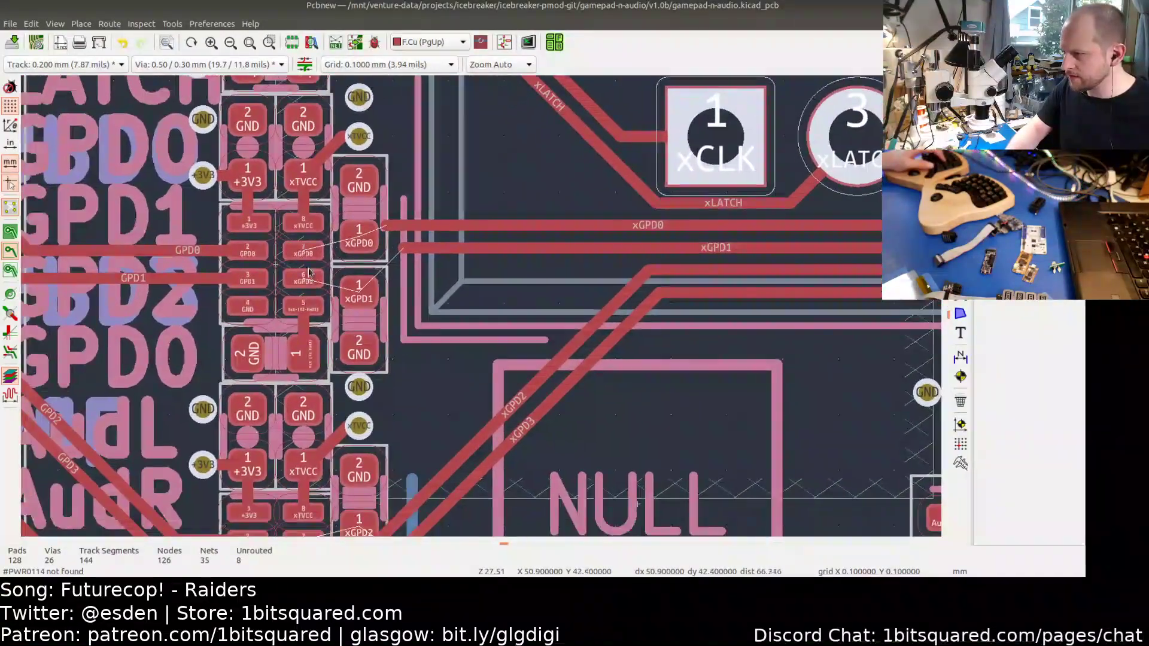
{"action": "key", "text": "x"}
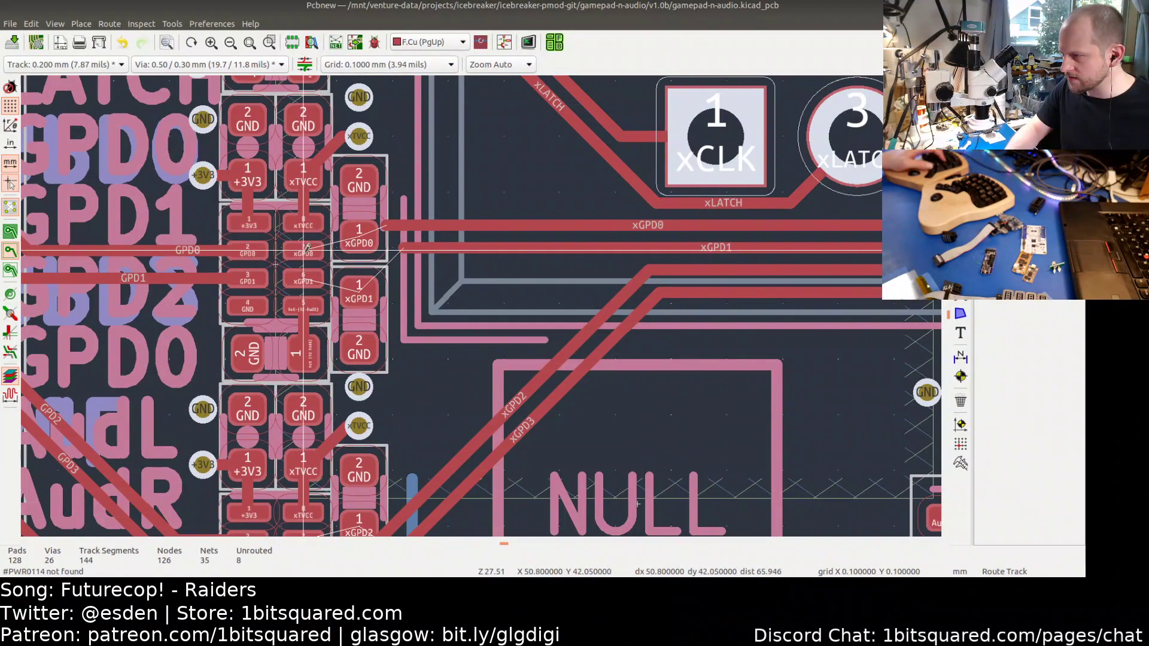
{"action": "left_click", "coordinate": [303, 249]}
{"action": "left_click", "coordinate": [359, 230]}
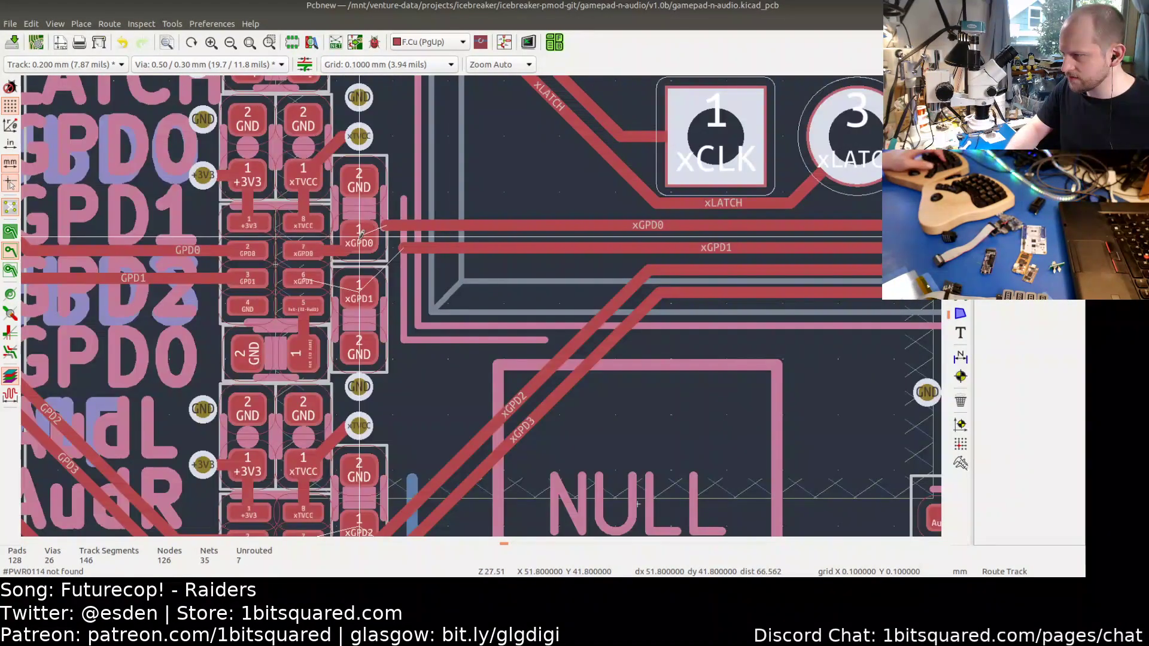
{"action": "left_click", "coordinate": [361, 234]}
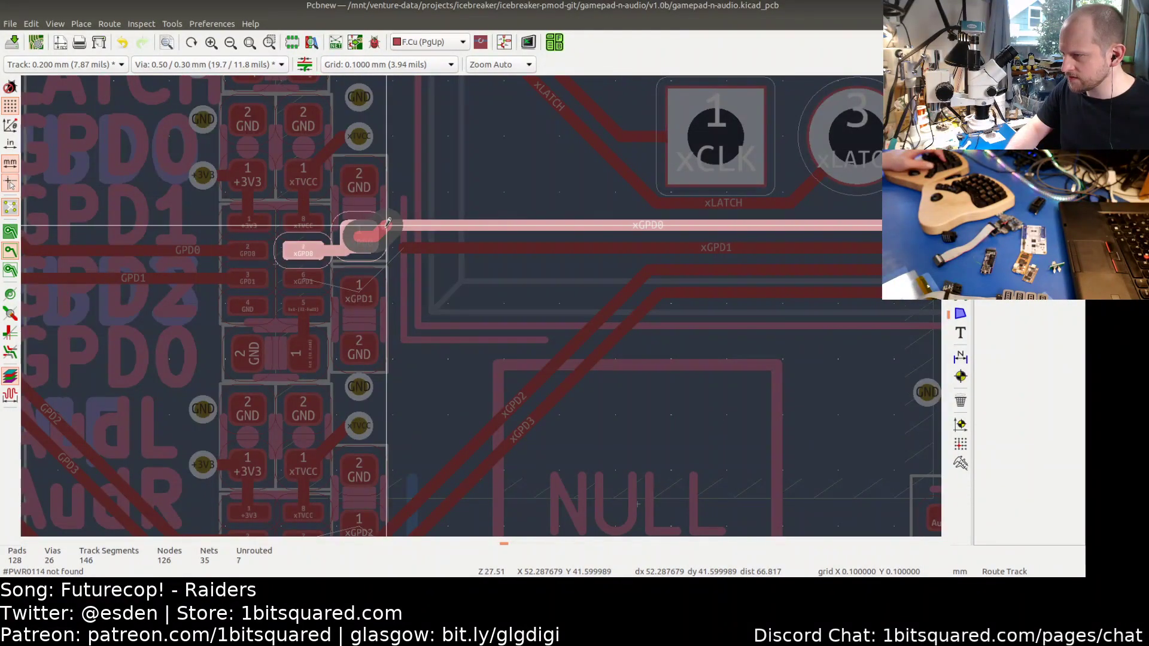
{"action": "left_click", "coordinate": [388, 224]}
- Route xGPD1 on F.Cu from level shifter pad 6 through pad 1 of its pull-down resistor to the open xGPD1 track end
{"action": "left_click", "coordinate": [304, 279]}
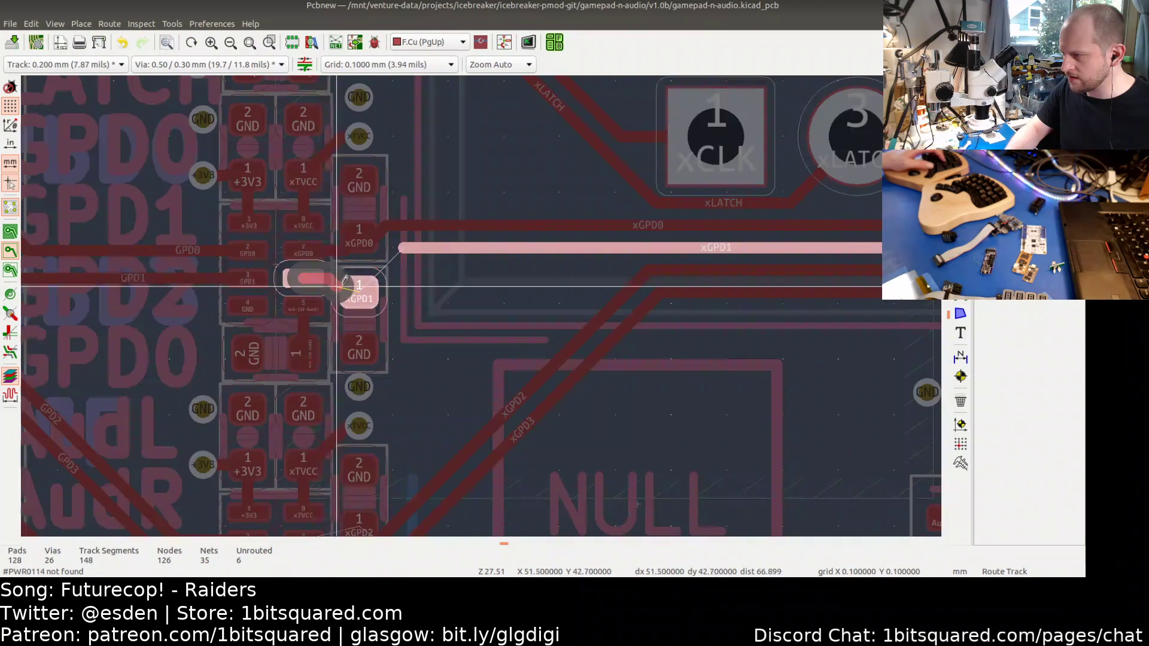
{"action": "left_click", "coordinate": [359, 287]}
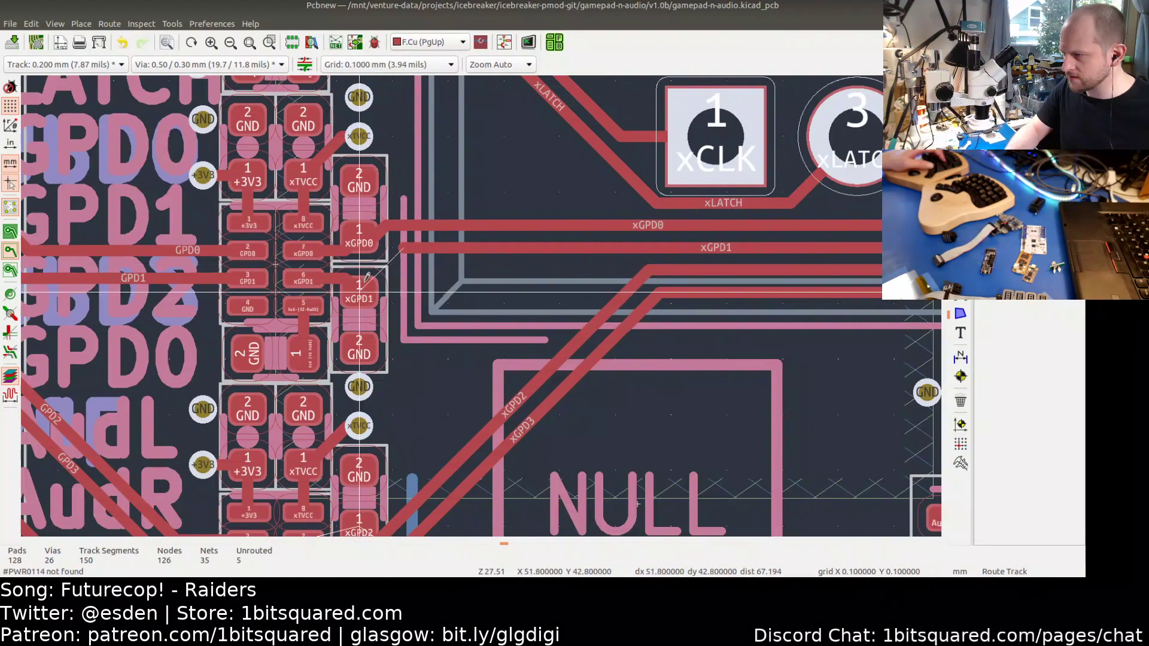
{"action": "left_click", "coordinate": [361, 287]}
{"action": "left_click", "coordinate": [403, 246]}
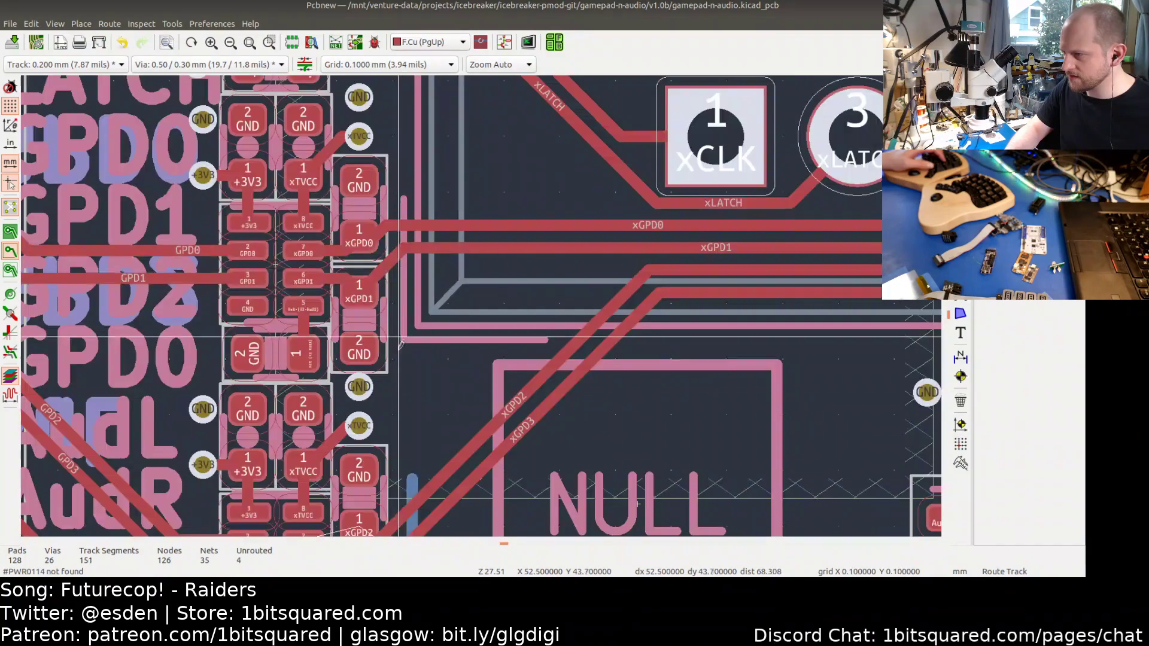
- Route the open xGPD2 and xGPD3 track ends on F.Cu to pad 1 of their pull-down resistors
{"action": "middle_click_drag", "start_coordinate": [361, 388], "coordinate": [380, 298]}
{"action": "middle_click_drag", "start_coordinate": [379, 366], "coordinate": [375, 265]}
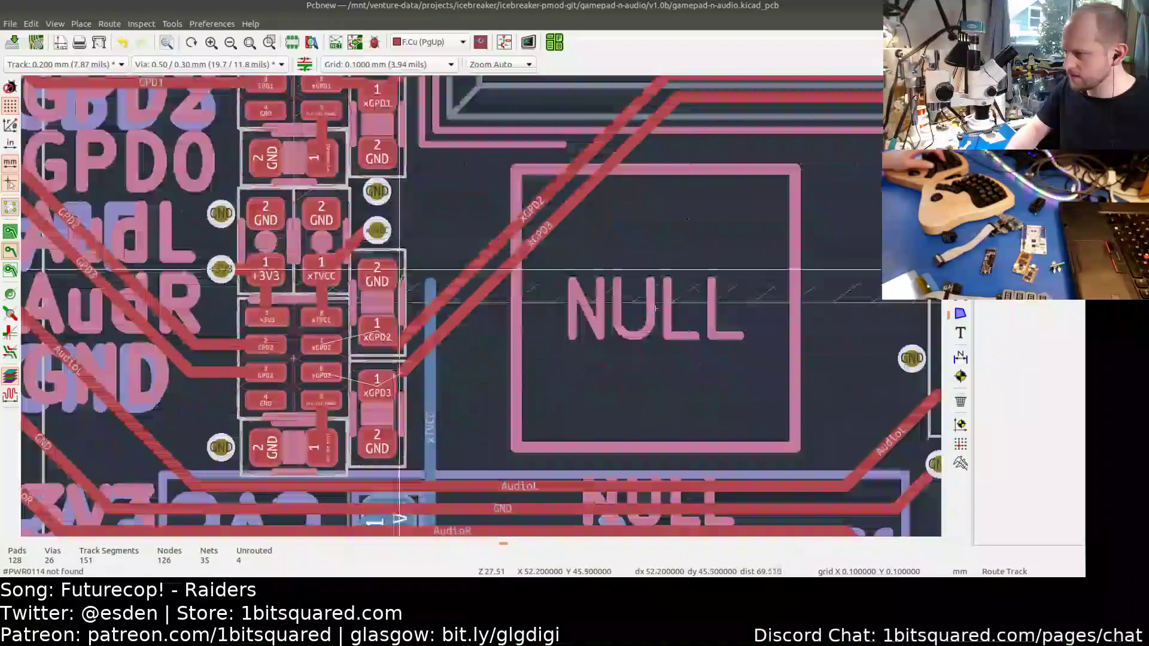
{"action": "scroll", "coordinate": [392, 338], "scroll_direction": "up", "scroll_amount": 2}
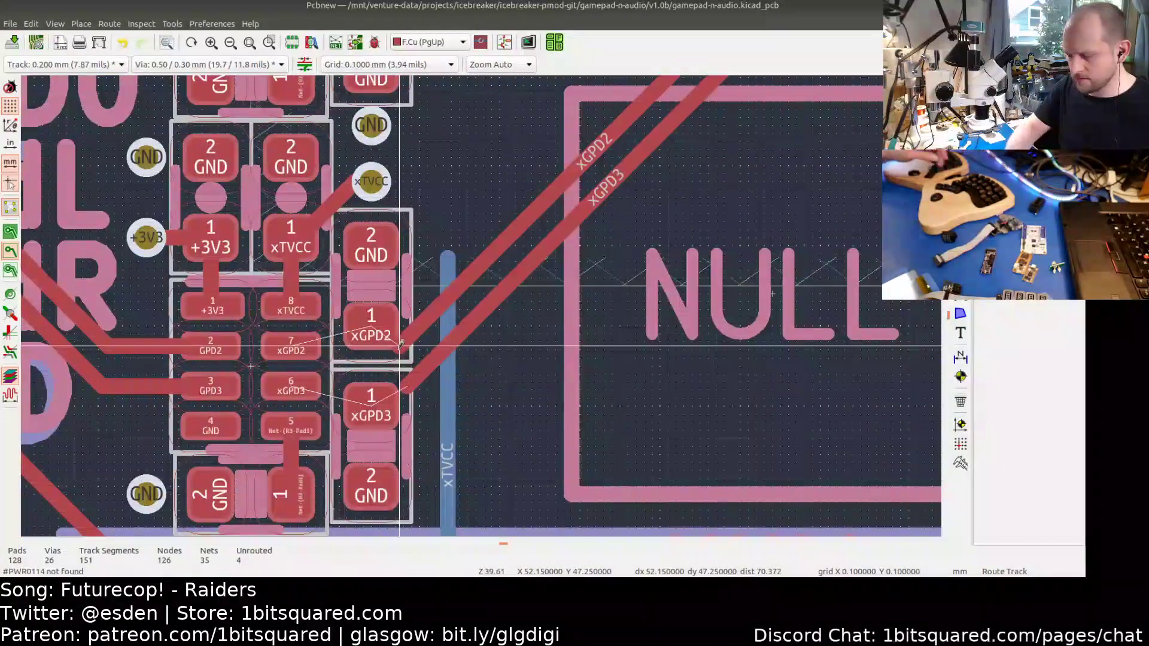
{"action": "left_click", "coordinate": [393, 337]}
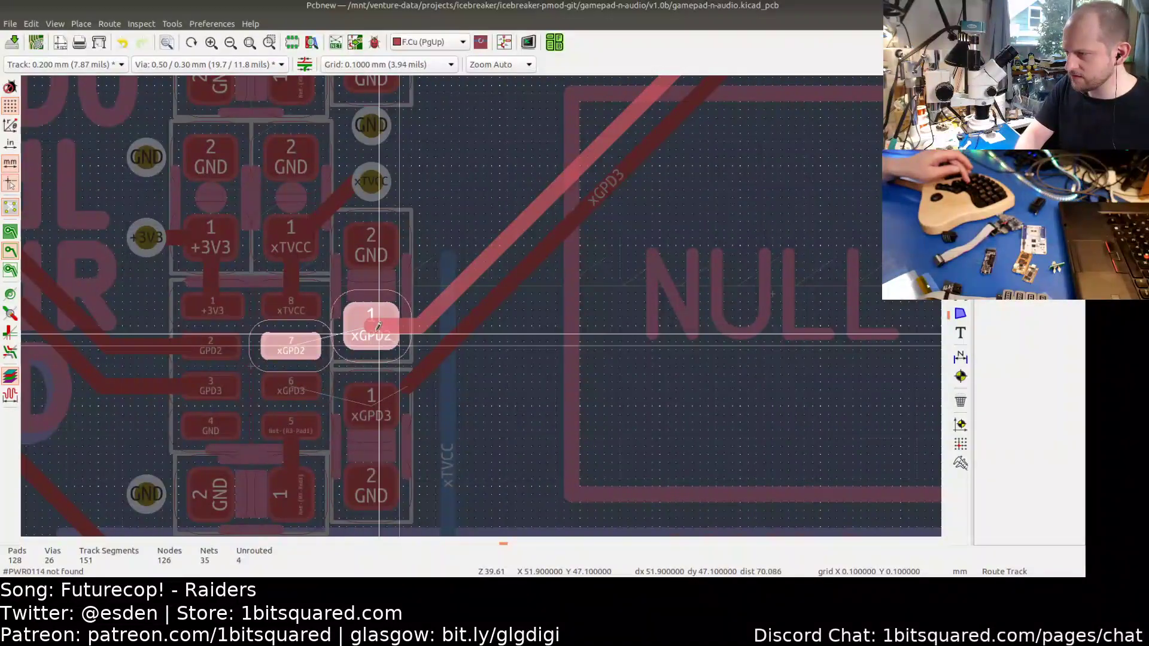
{"action": "left_click", "coordinate": [411, 330]}
{"action": "left_click", "coordinate": [404, 380]}
{"action": "left_click", "coordinate": [382, 400]}
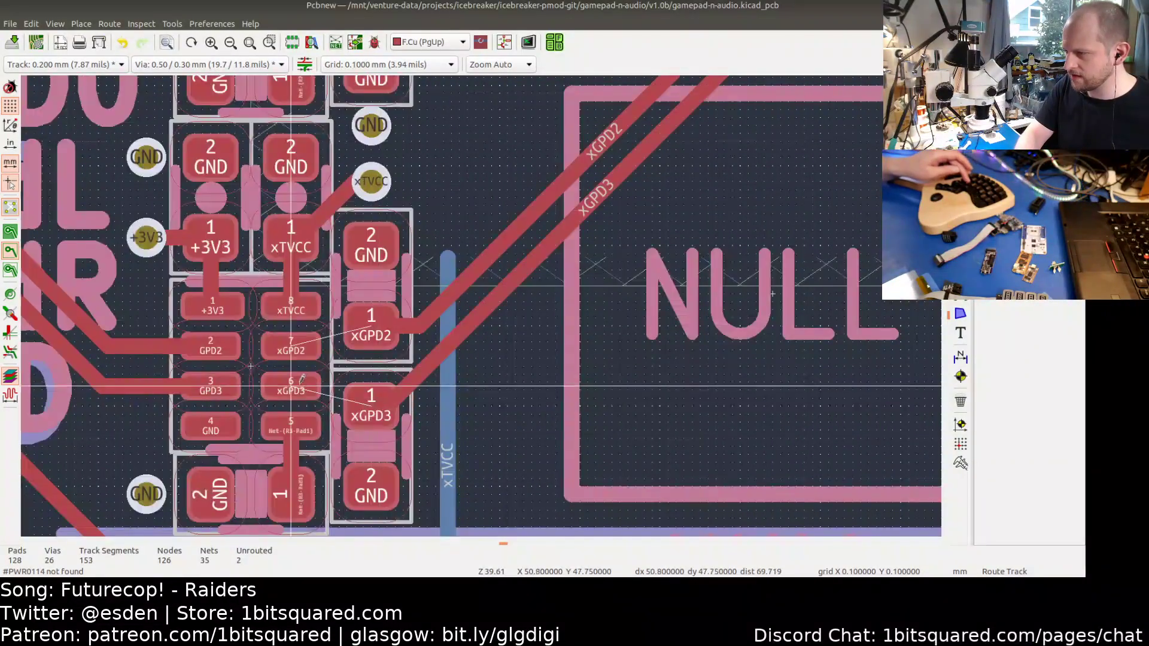
- Route level shifter pads 7 and 6 on F.Cu to pad 1 of the xGPD2 and xGPD3 pull-down resistors
{"action": "left_click", "coordinate": [292, 347]}
{"action": "left_click", "coordinate": [372, 326]}
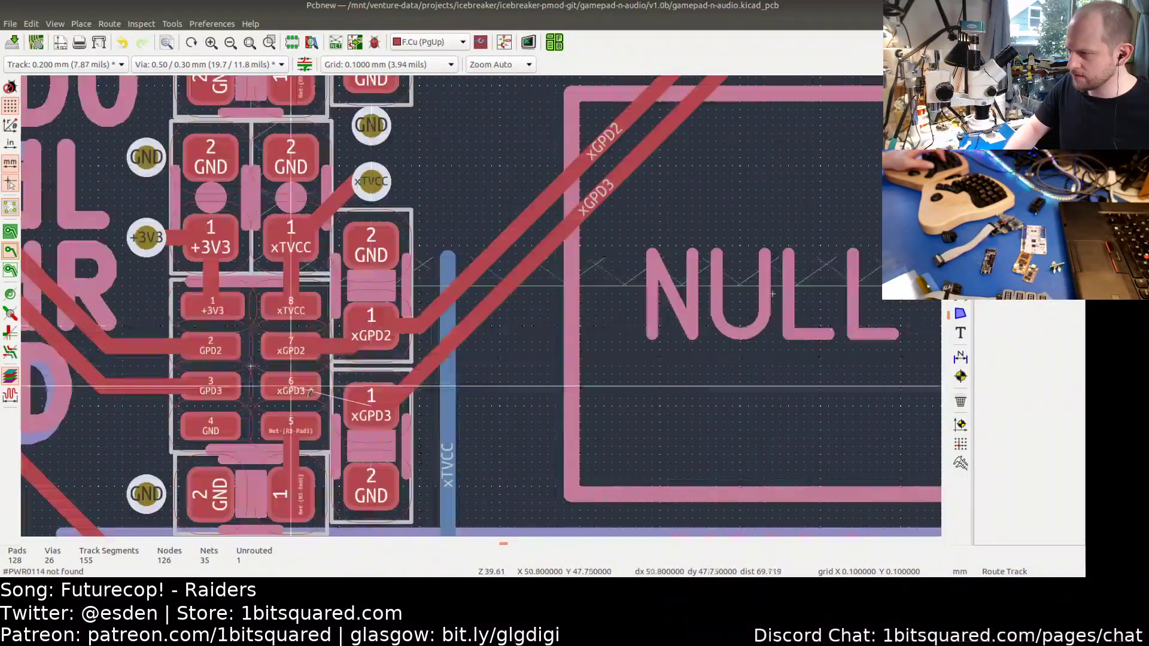
{"action": "left_click", "coordinate": [291, 387]}
{"action": "left_click", "coordinate": [347, 393]}
- Route the open xTVCC track end on B.Cu to the xTVCC via above the xGPD2 pull-down and refill all zones
{"action": "scroll", "coordinate": [481, 386], "scroll_direction": "down", "scroll_amount": 4}
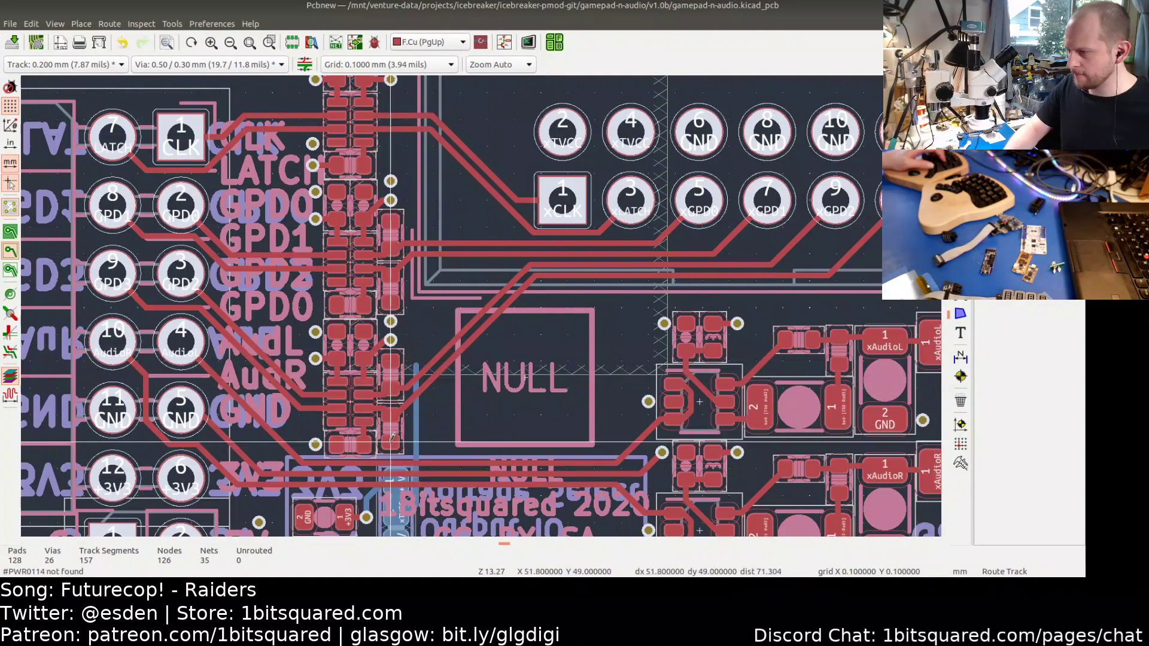
{"action": "scroll", "coordinate": [386, 443], "scroll_direction": "up", "scroll_amount": 4}
{"action": "scroll", "coordinate": [386, 443], "scroll_direction": "down", "scroll_amount": 2}
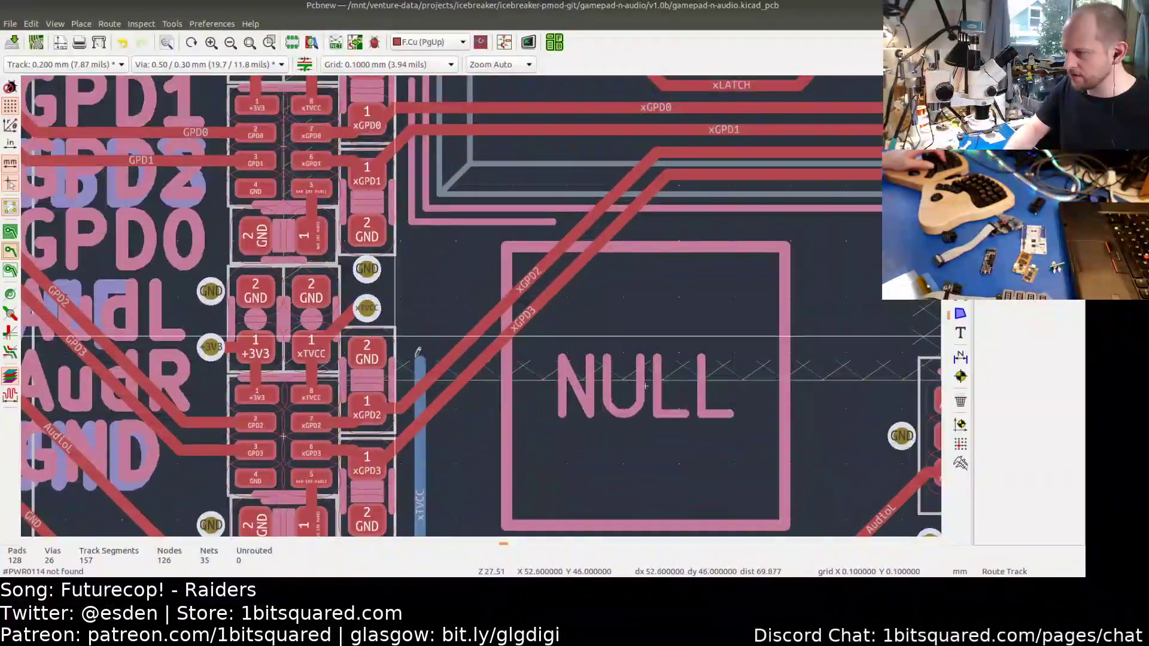
{"action": "left_click", "coordinate": [420, 358]}
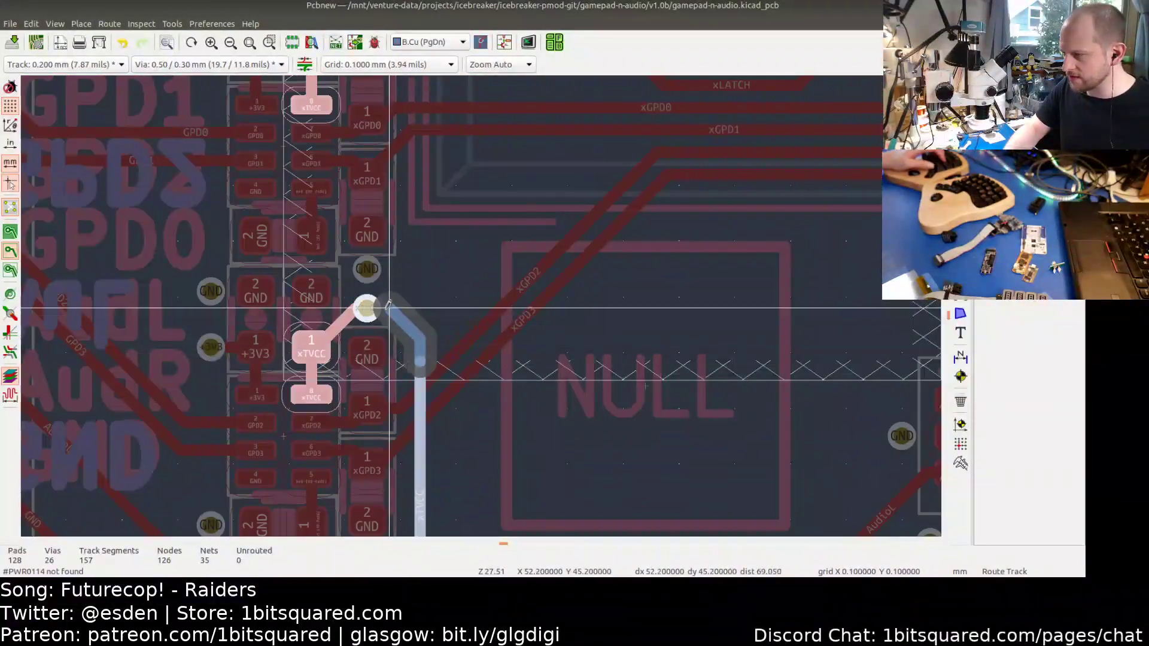
{"action": "left_click", "coordinate": [367, 308]}
{"action": "scroll", "coordinate": [416, 356], "scroll_direction": "down", "scroll_amount": 3}
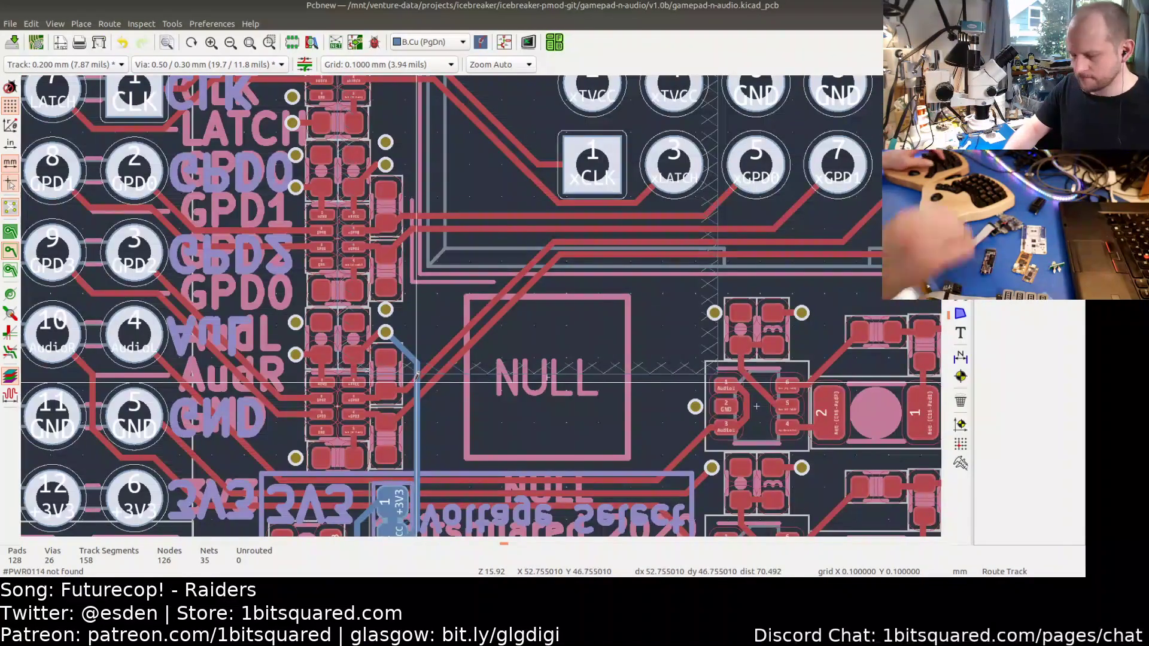
{"action": "key", "text": "b"}
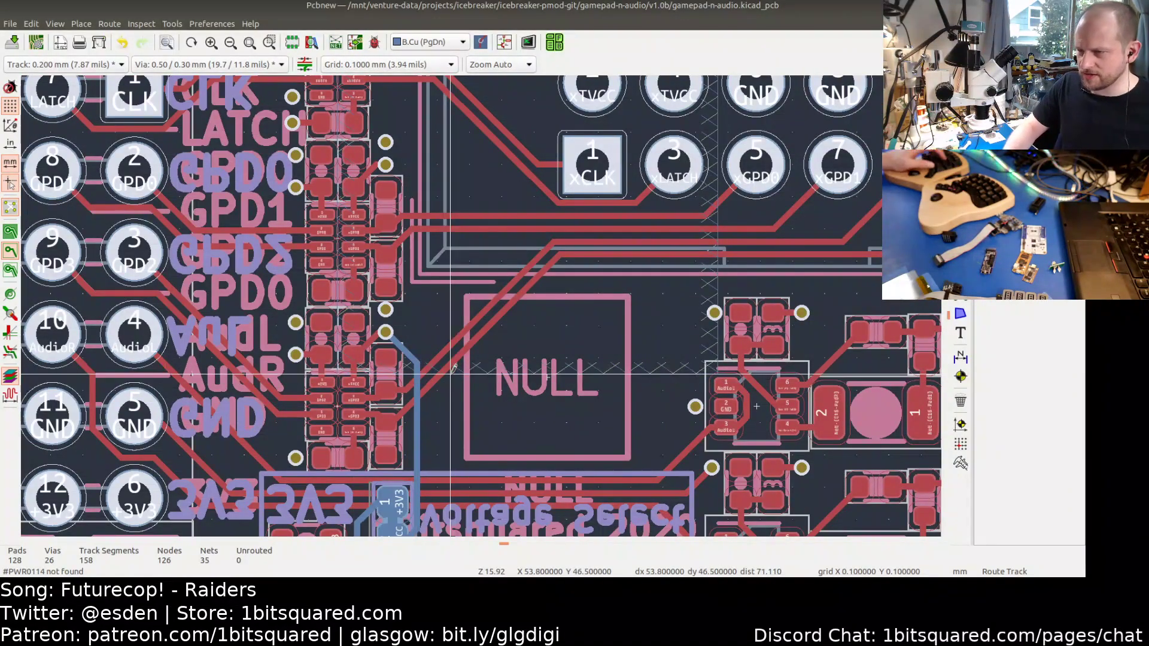
- Examine the whole board layout from the PMOD header across to the audio jack
{"action": "scroll", "coordinate": [454, 380], "scroll_direction": "down", "scroll_amount": 2}
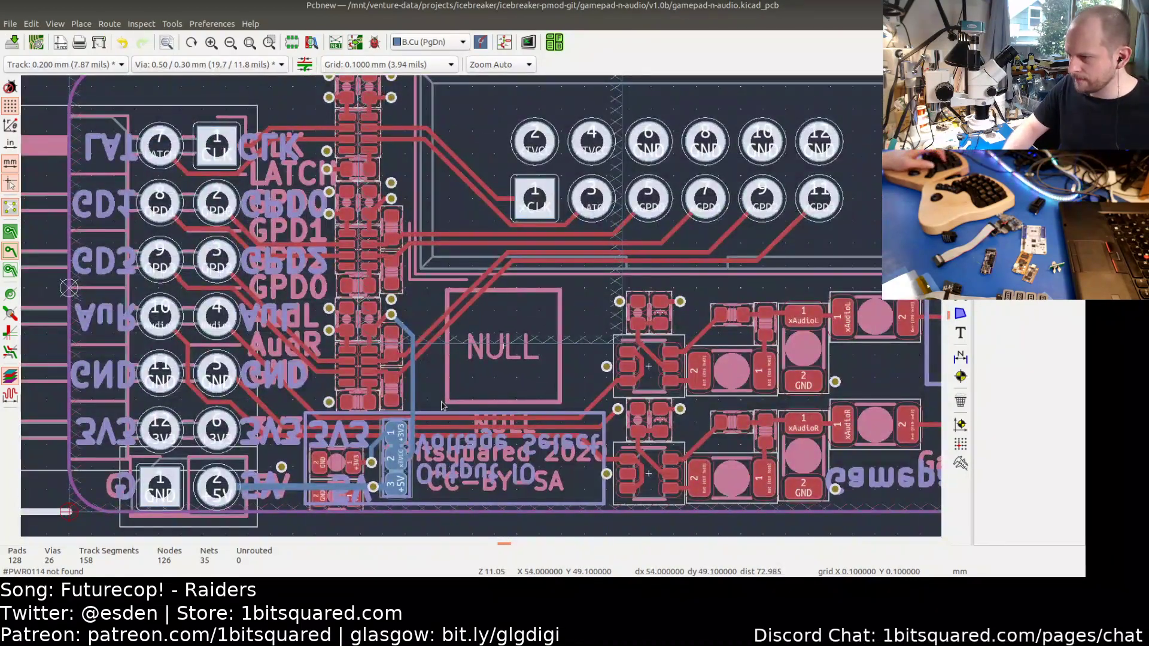
{"action": "middle_click_drag", "start_coordinate": [435, 390], "coordinate": [260, 399]}
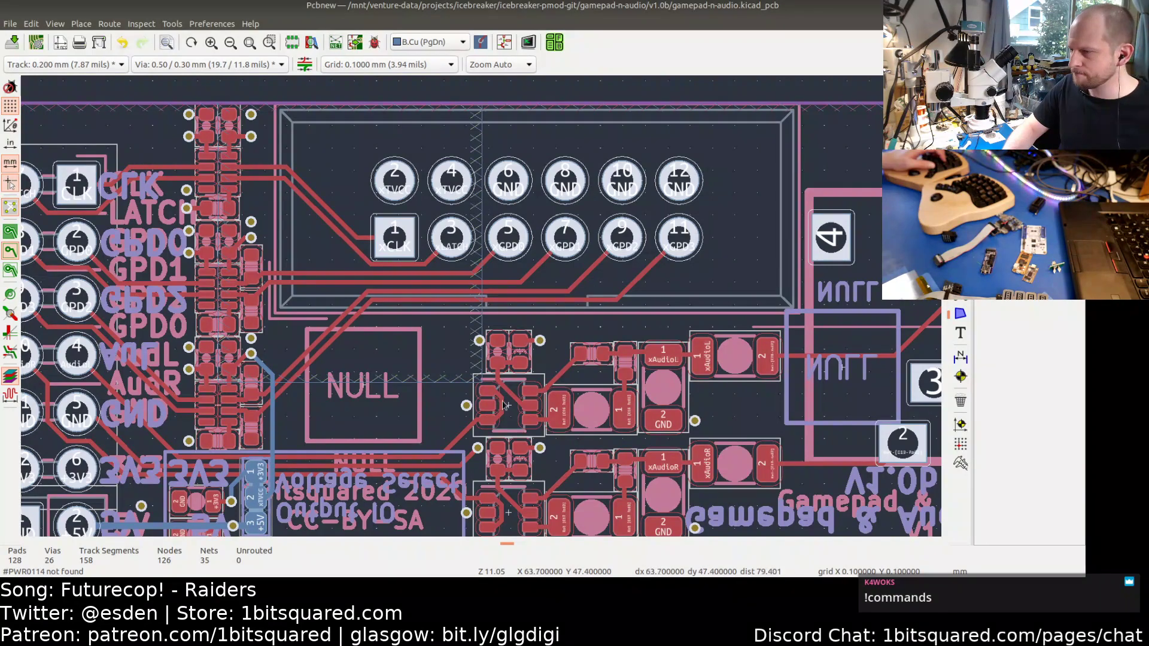
{"action": "scroll", "coordinate": [426, 379], "scroll_direction": "down", "scroll_amount": 2}
{"action": "middle_click_drag", "start_coordinate": [357, 412], "coordinate": [518, 405]}
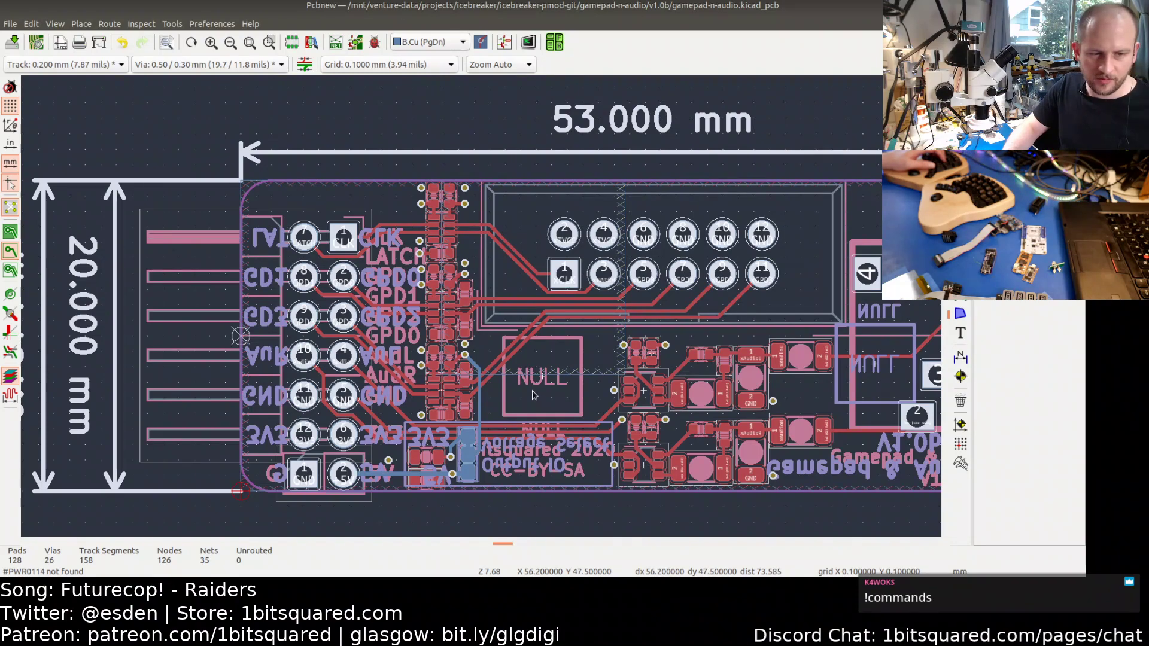
{"action": "middle_click_drag", "start_coordinate": [509, 383], "coordinate": [424, 392]}
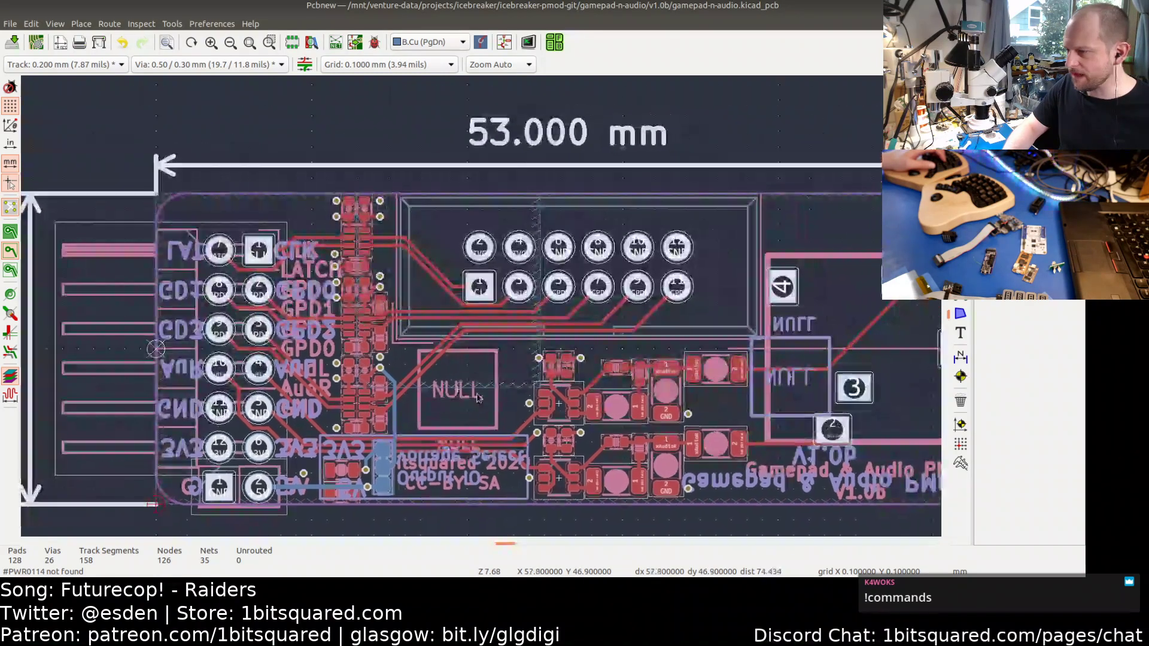
{"action": "middle_click_drag", "start_coordinate": [506, 399], "coordinate": [482, 396]}
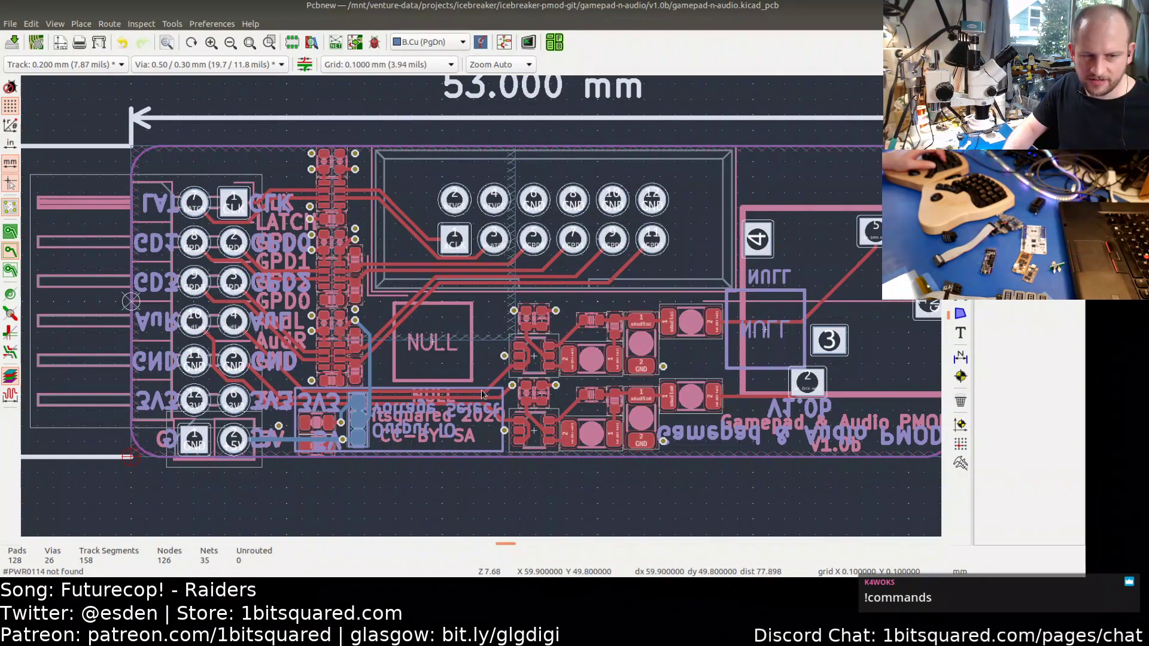
{"action": "middle_click_drag", "start_coordinate": [440, 361], "coordinate": [378, 364]}
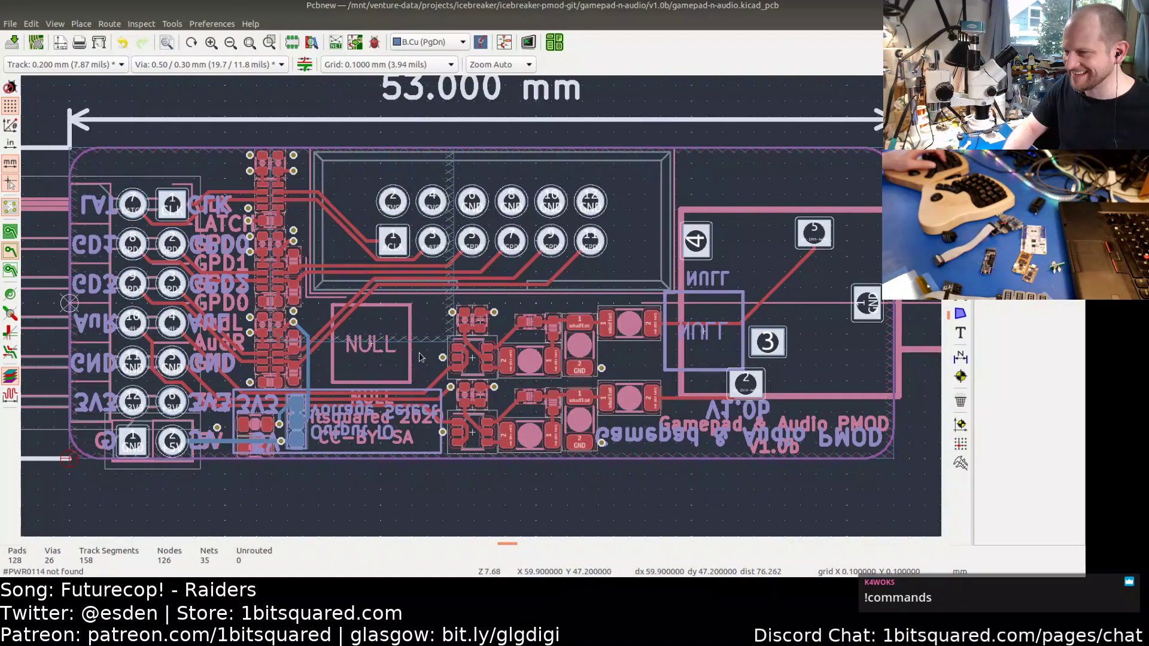
{"action": "middle_click_drag", "start_coordinate": [385, 371], "coordinate": [484, 356]}
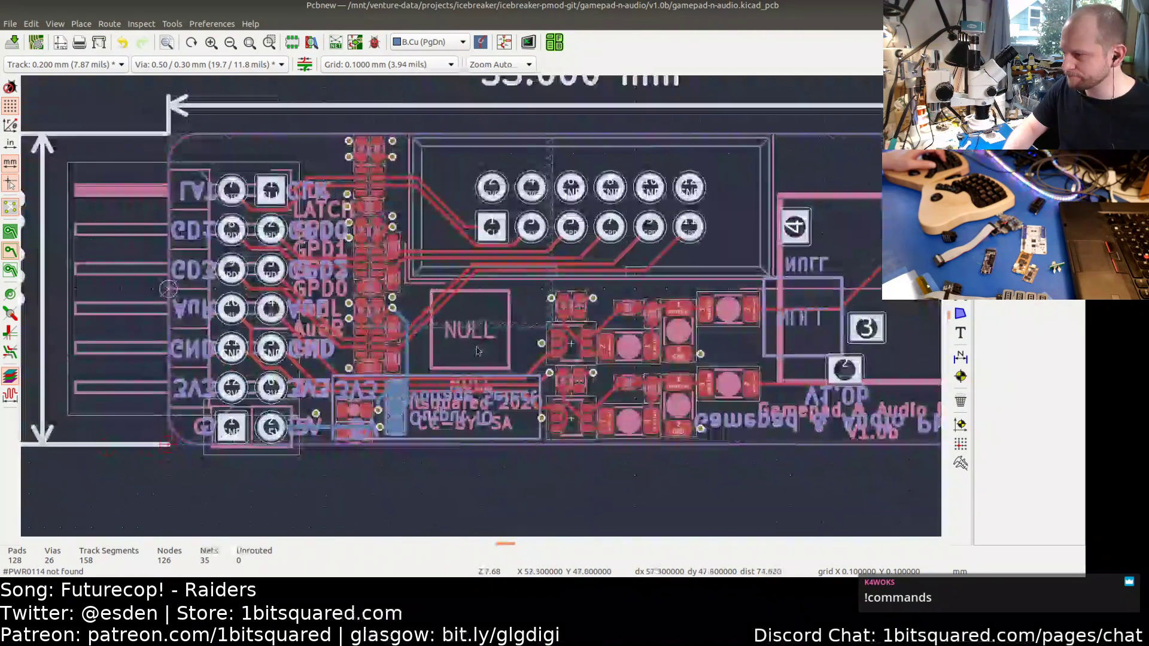
- Inspect the board in the 3D Viewer, focusing on the pull-down resistors beside the level shifters, and close the viewer
{"action": "key", "text": "alt+3"}
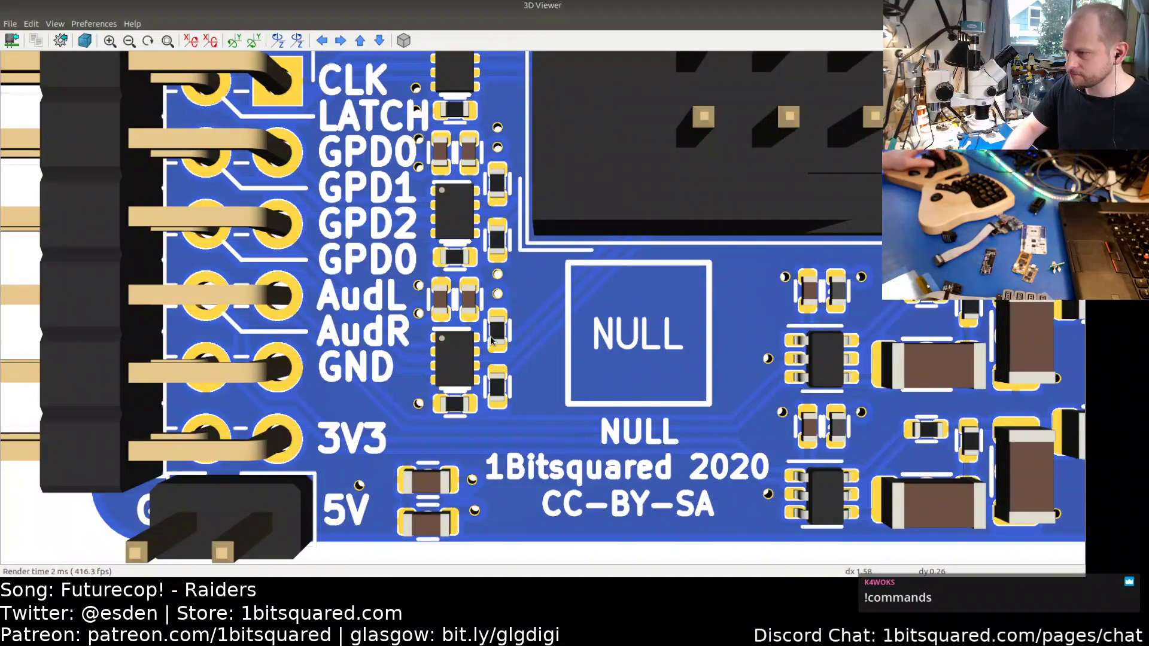
{"action": "scroll", "coordinate": [516, 305], "scroll_direction": "up", "scroll_amount": 3}
{"action": "scroll", "coordinate": [536, 371], "scroll_direction": "up", "scroll_amount": 2}
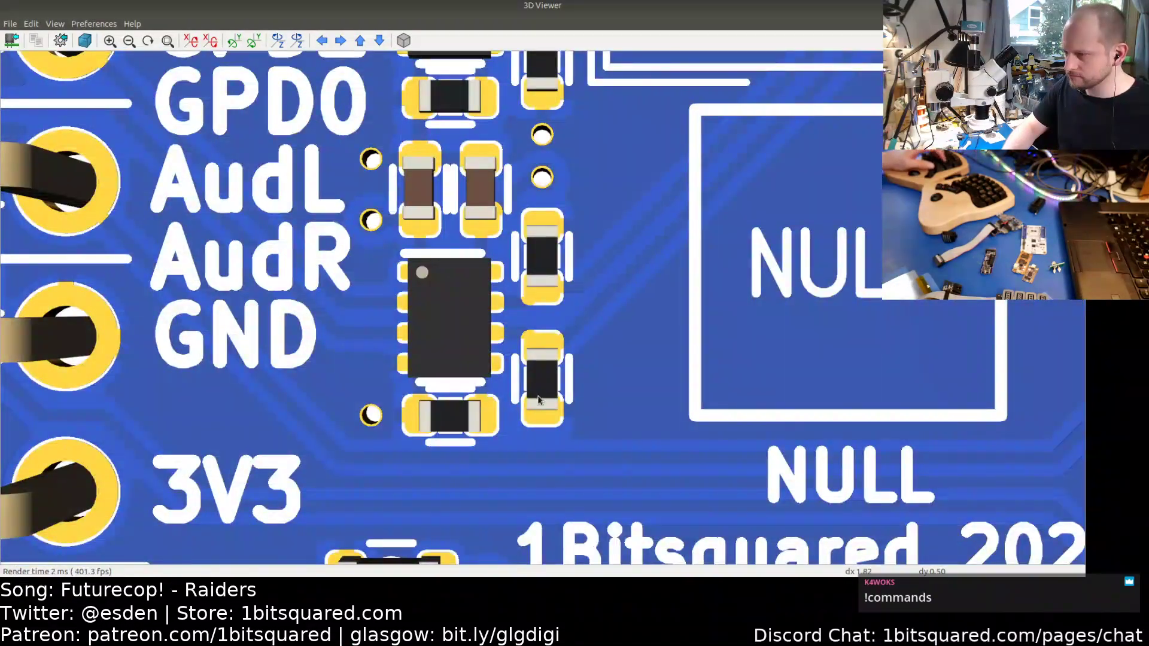
{"action": "scroll", "coordinate": [535, 371], "scroll_direction": "down", "scroll_amount": 2}
{"action": "scroll", "coordinate": [401, 419], "scroll_direction": "up", "scroll_amount": 1}
{"action": "scroll", "coordinate": [400, 434], "scroll_direction": "down", "scroll_amount": 2}
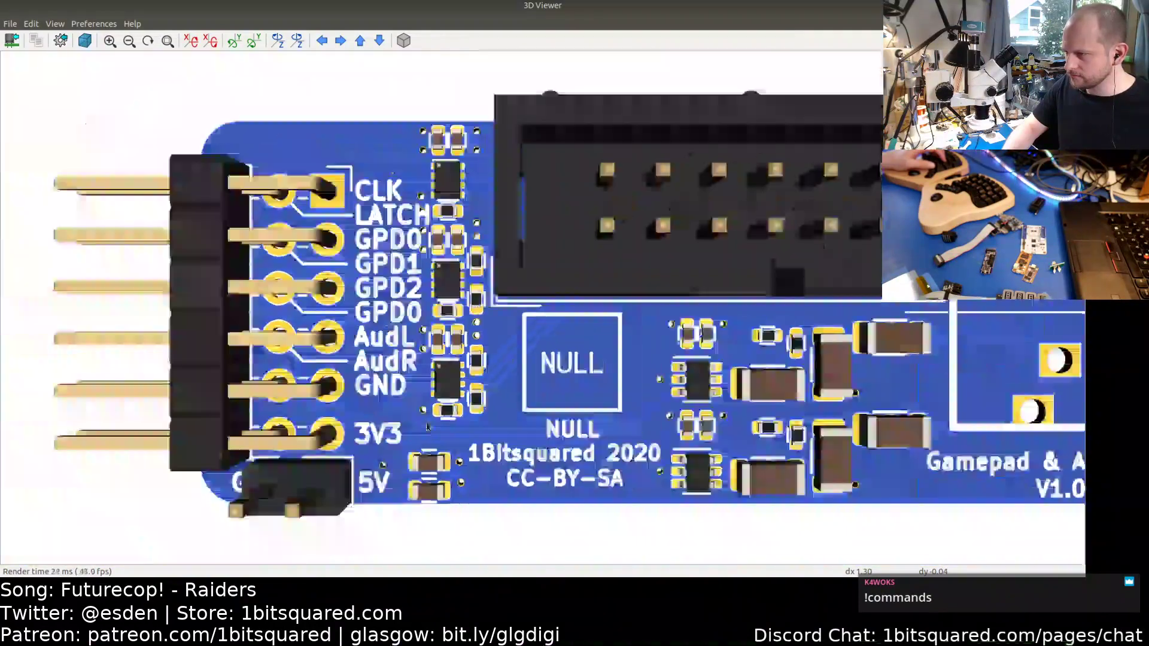
{"action": "scroll", "coordinate": [418, 376], "scroll_direction": "up", "scroll_amount": 1}
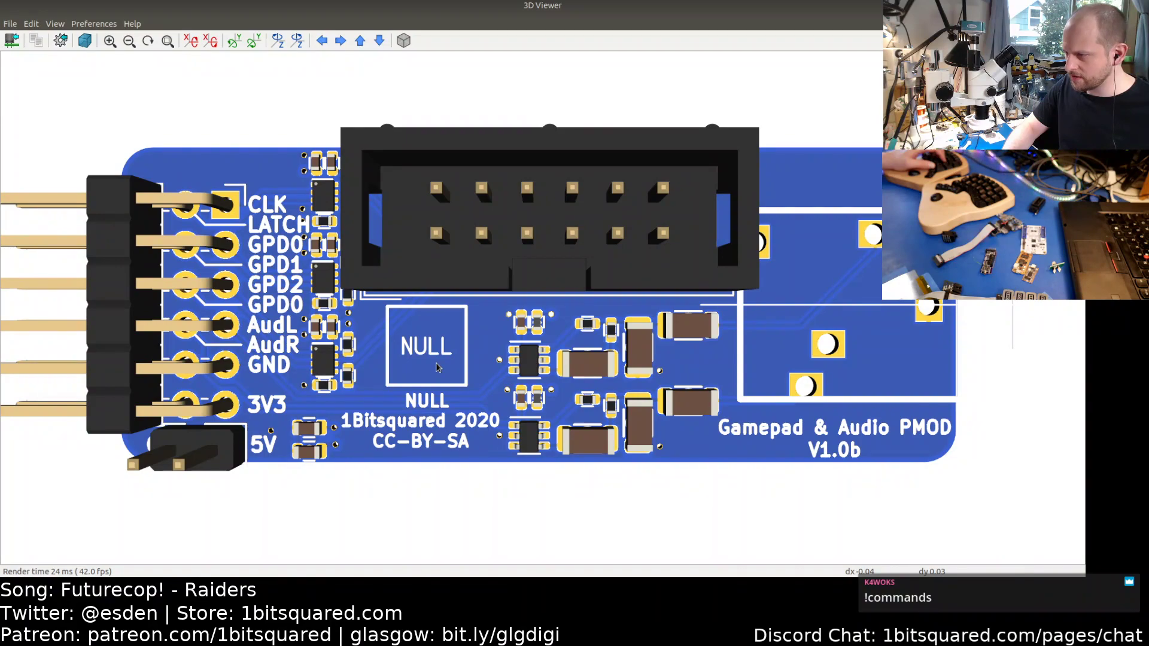
{"action": "mouse_move", "coordinate": [443, 361]}
{"action": "middle_mouse_down"}
{"action": "mouse_move", "coordinate": [264, 380]}
{"action": "mouse_move", "coordinate": [509, 344]}
{"action": "mouse_move", "coordinate": [514, 272]}
{"action": "mouse_move", "coordinate": [423, 369]}
{"action": "middle_mouse_up"}
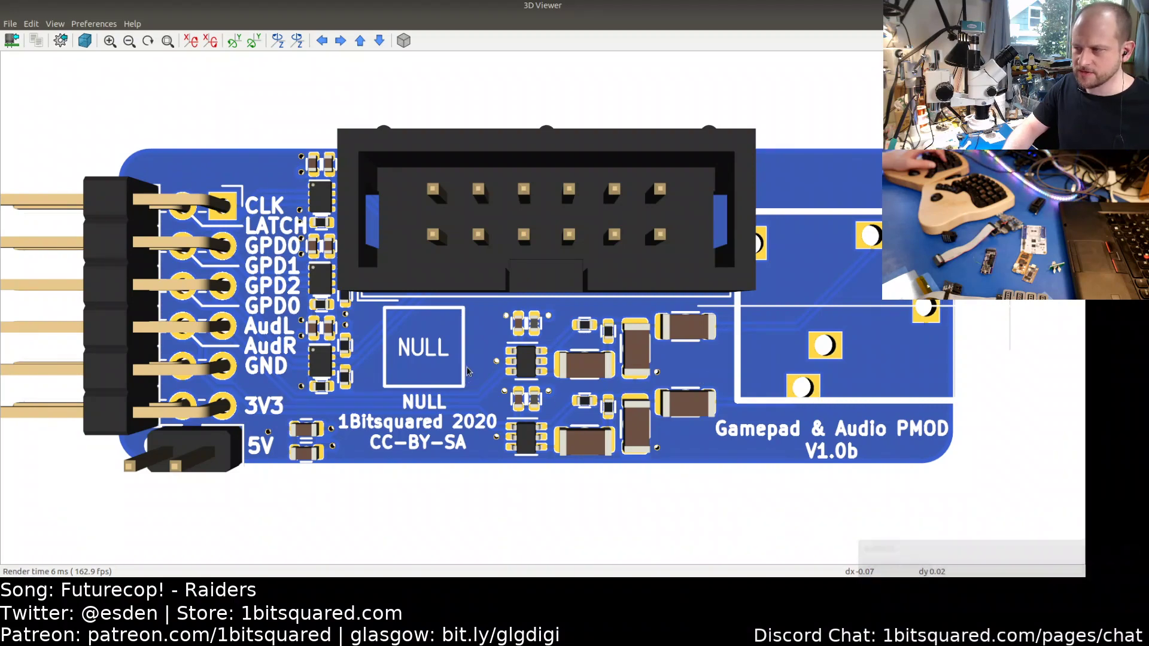
{"action": "scroll", "coordinate": [471, 368], "scroll_direction": "down", "scroll_amount": 1}
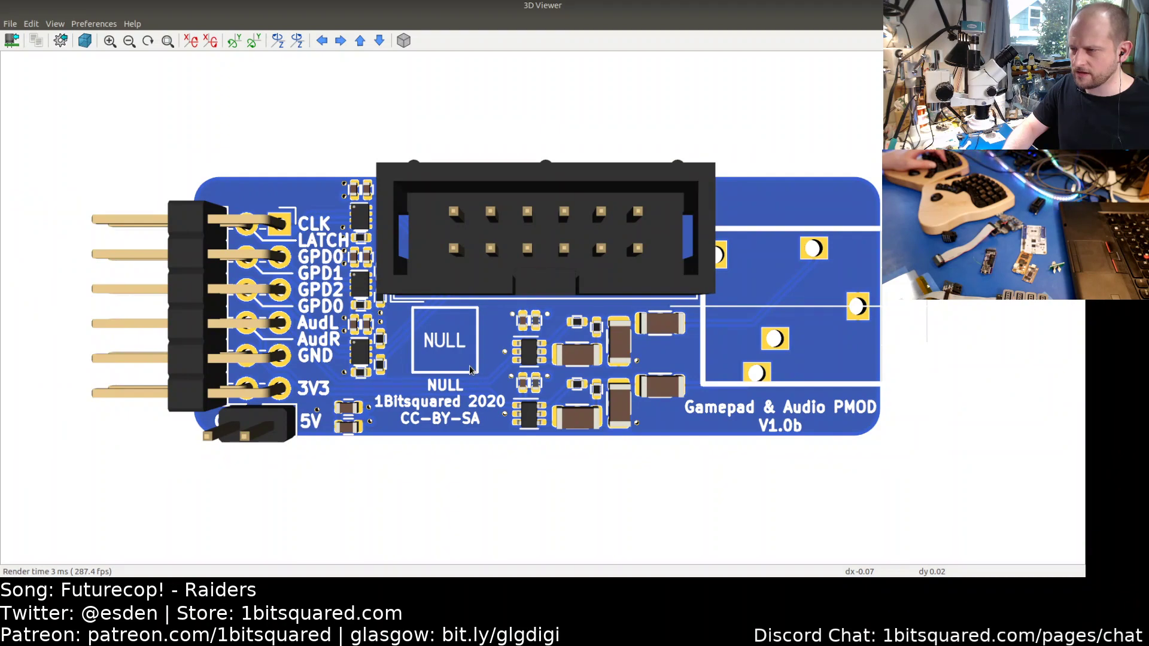
{"action": "scroll", "coordinate": [470, 369], "scroll_direction": "down", "scroll_amount": 1}
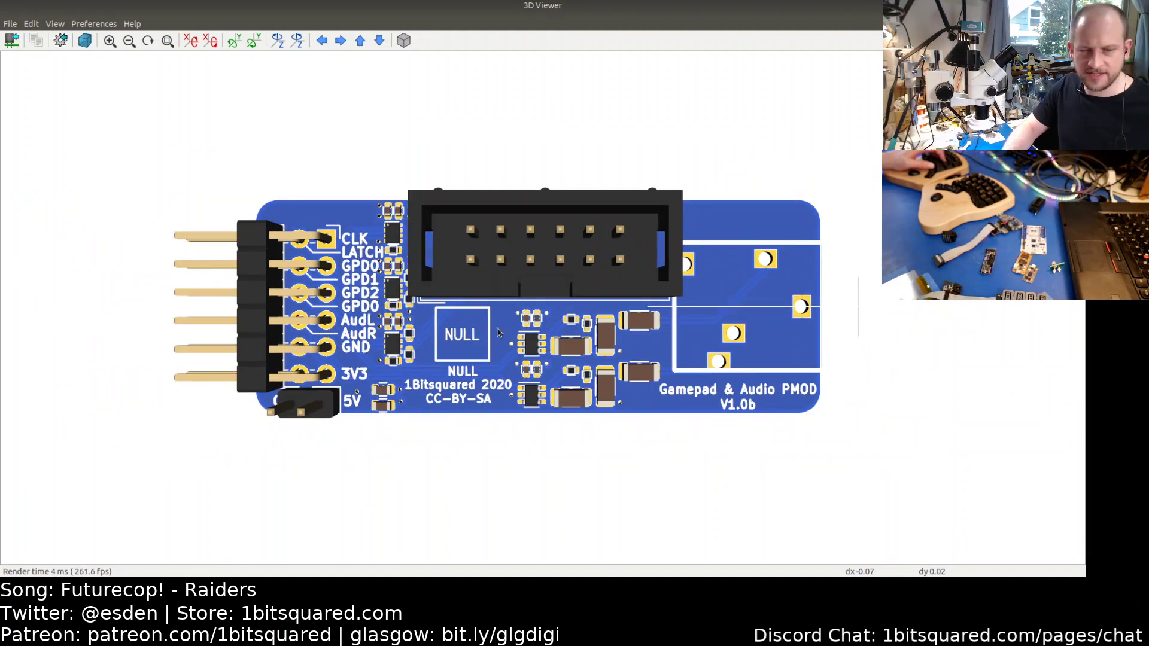
{"action": "middle_click_drag", "start_coordinate": [488, 337], "coordinate": [568, 296]}
{"action": "scroll", "coordinate": [488, 325], "scroll_direction": "down", "scroll_amount": 2}
{"action": "scroll", "coordinate": [566, 300], "scroll_direction": "up", "scroll_amount": 3}
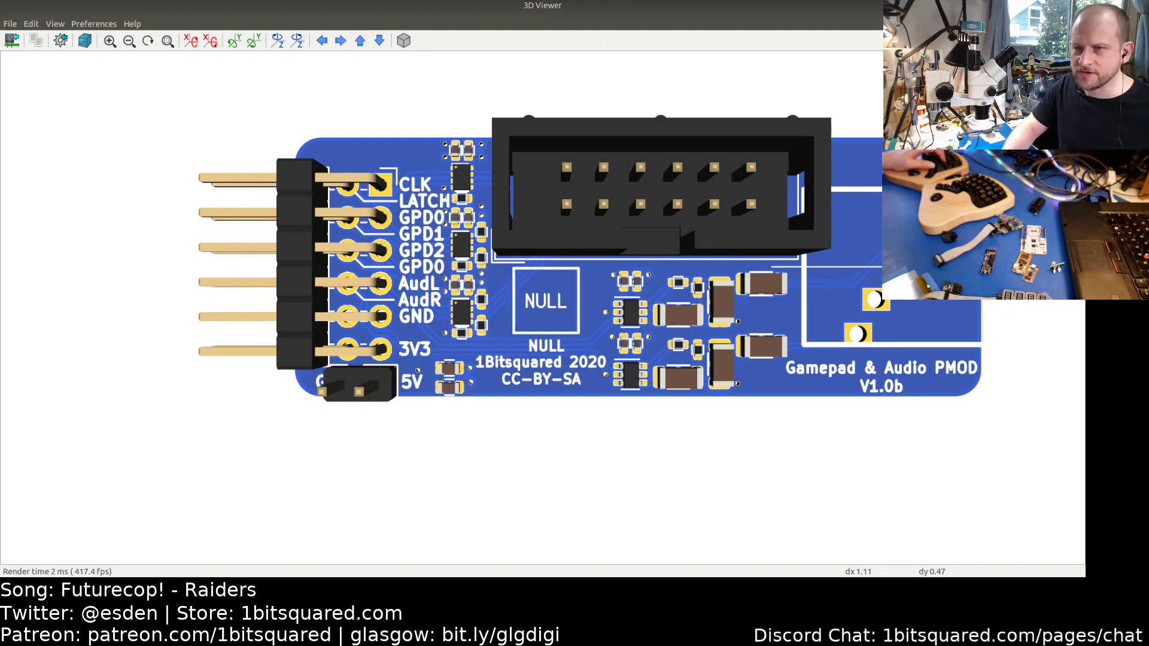
{"action": "left_click", "coordinate": [1076, 6]}
- Save the board file
{"action": "middle_click_drag", "start_coordinate": [639, 359], "coordinate": [508, 345]}
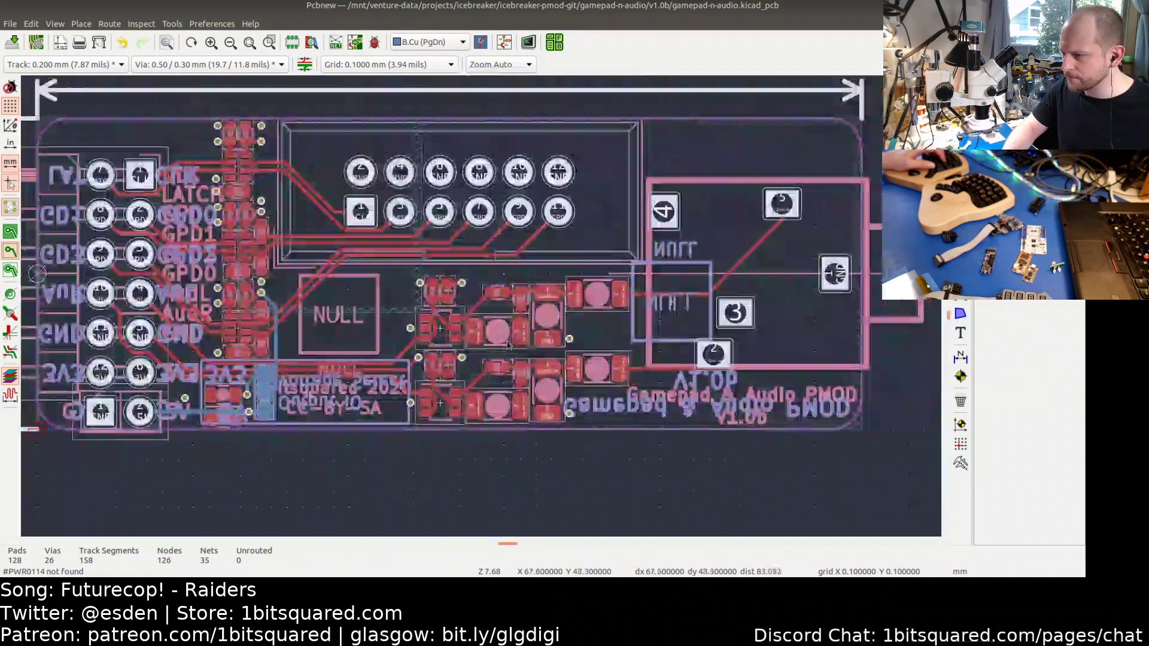
{"action": "middle_click_drag", "start_coordinate": [360, 305], "coordinate": [500, 324]}
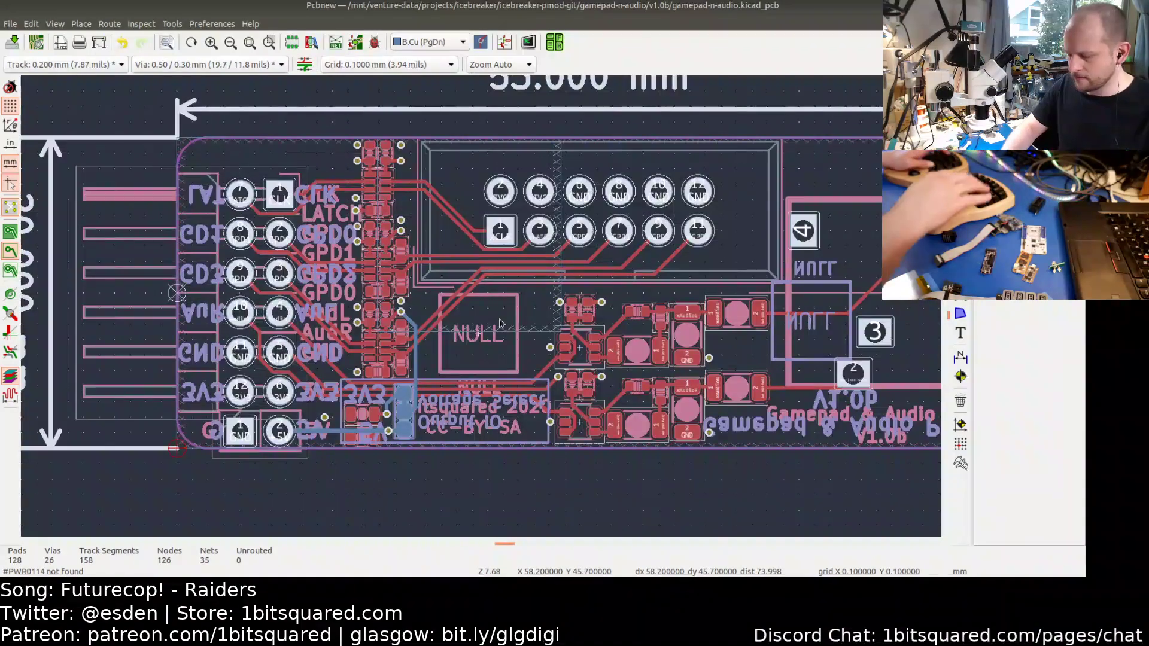
{"action": "key", "text": "ctrl+s"}
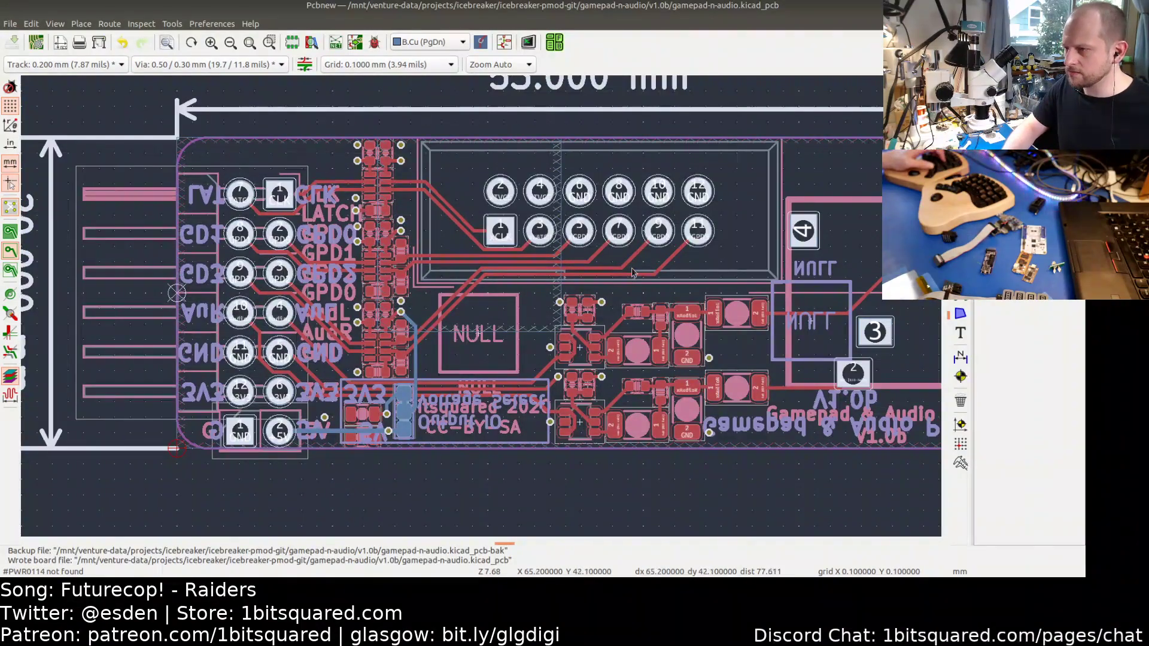
- Examine the routing between the level shifters, the pull-down resistors and the gamepad connector
{"action": "middle_click_drag", "start_coordinate": [605, 349], "coordinate": [512, 344]}
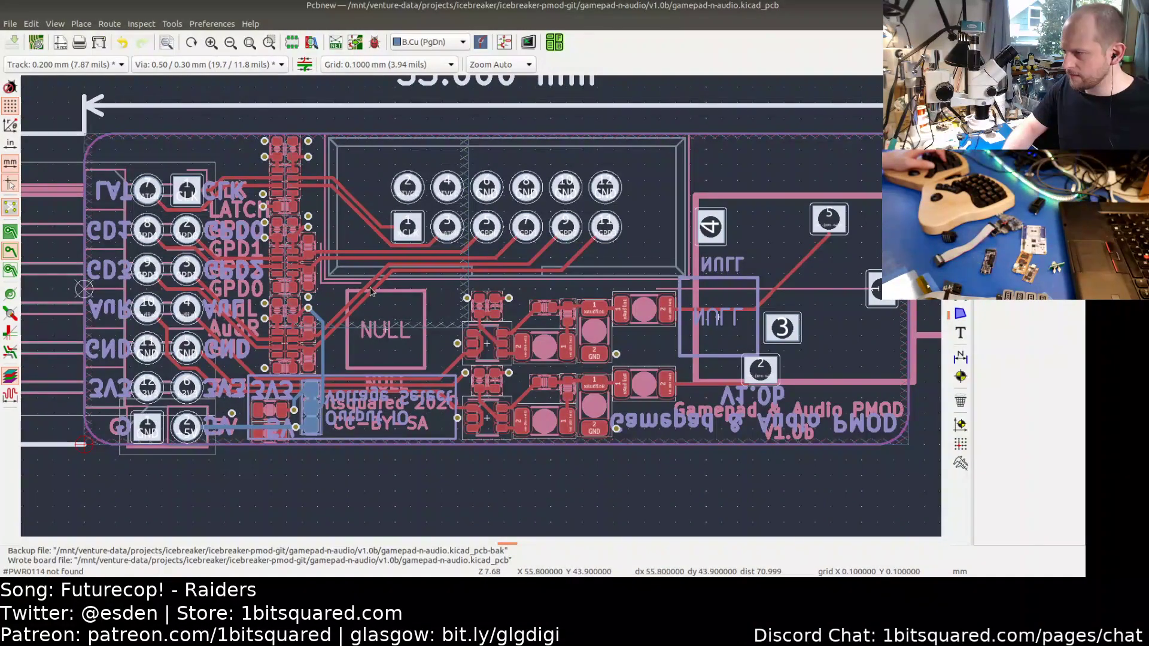
{"action": "scroll", "coordinate": [330, 330], "scroll_direction": "up", "scroll_amount": 3}
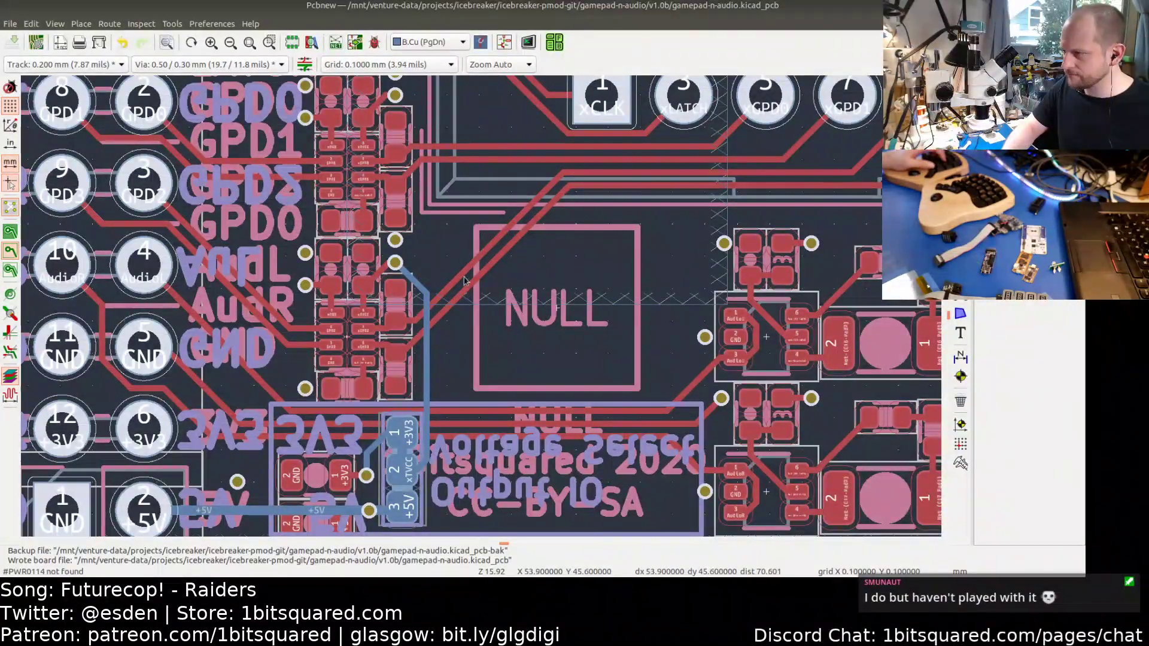
{"action": "middle_click_drag", "start_coordinate": [421, 273], "coordinate": [427, 353]}
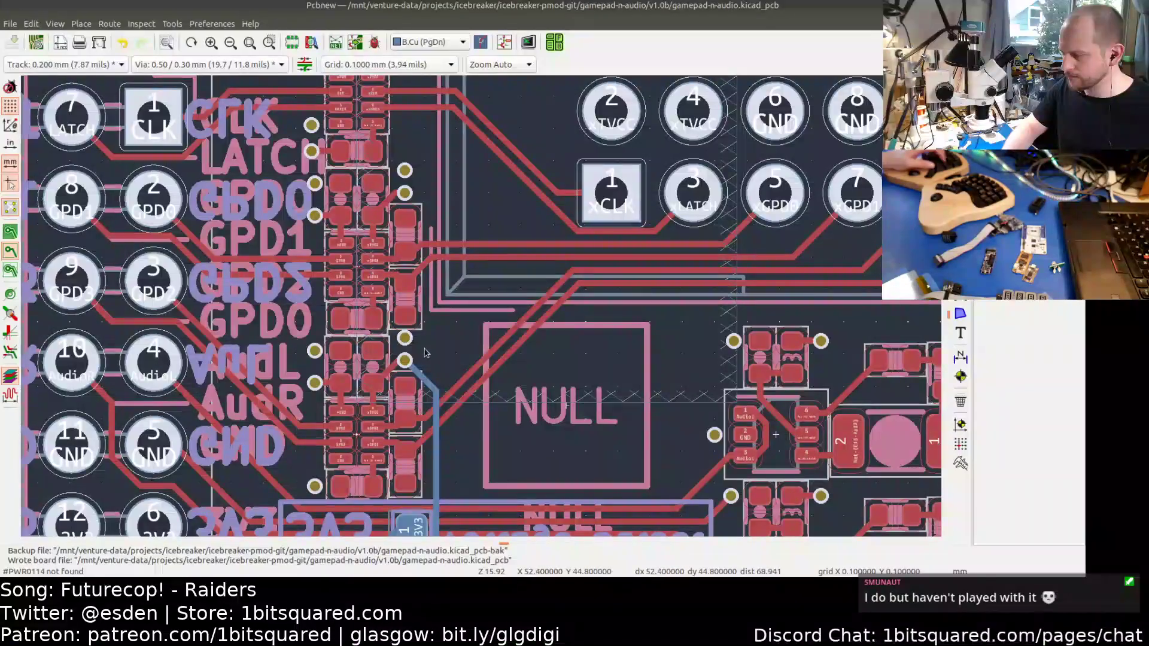
{"action": "middle_click_drag", "start_coordinate": [413, 268], "coordinate": [418, 337]}
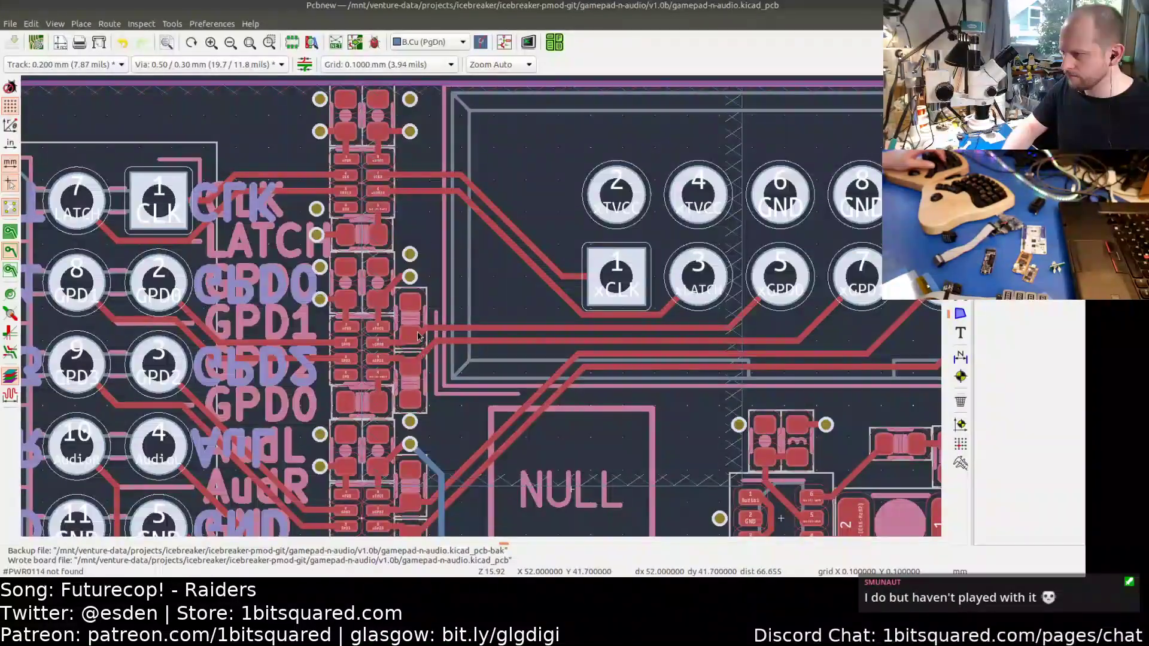
{"action": "middle_click_drag", "start_coordinate": [494, 370], "coordinate": [407, 363]}
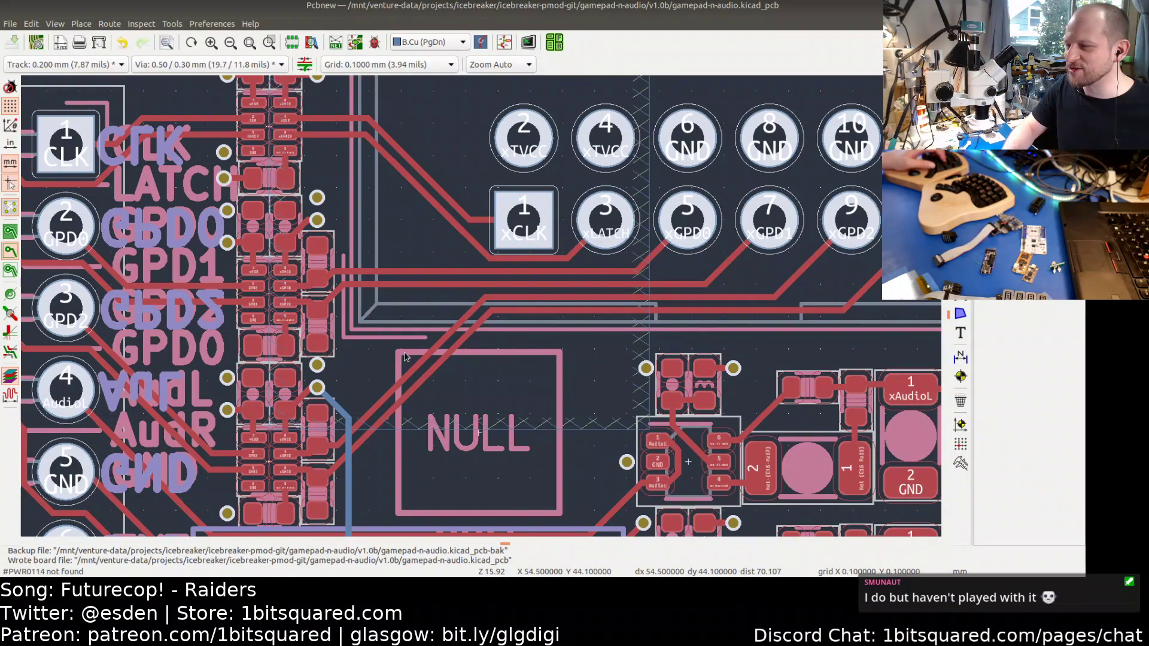
{"action": "middle_click_drag", "start_coordinate": [378, 357], "coordinate": [438, 294]}
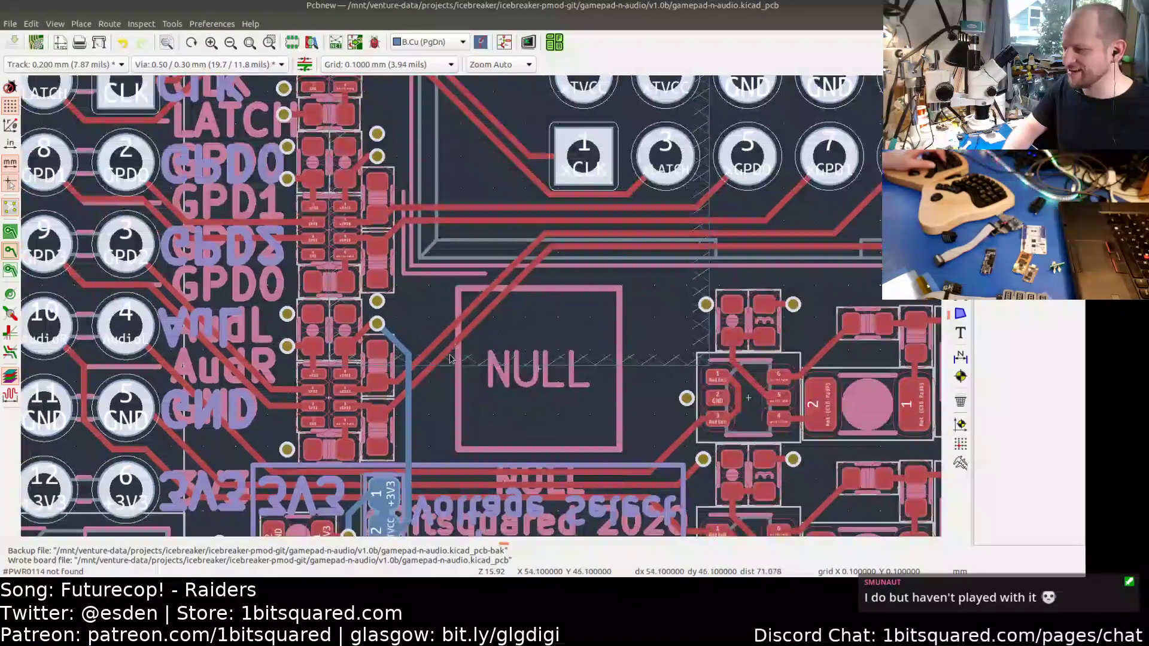
{"action": "middle_click_drag", "start_coordinate": [454, 361], "coordinate": [339, 365]}
{"action": "middle_click_drag", "start_coordinate": [320, 282], "coordinate": [340, 381]}
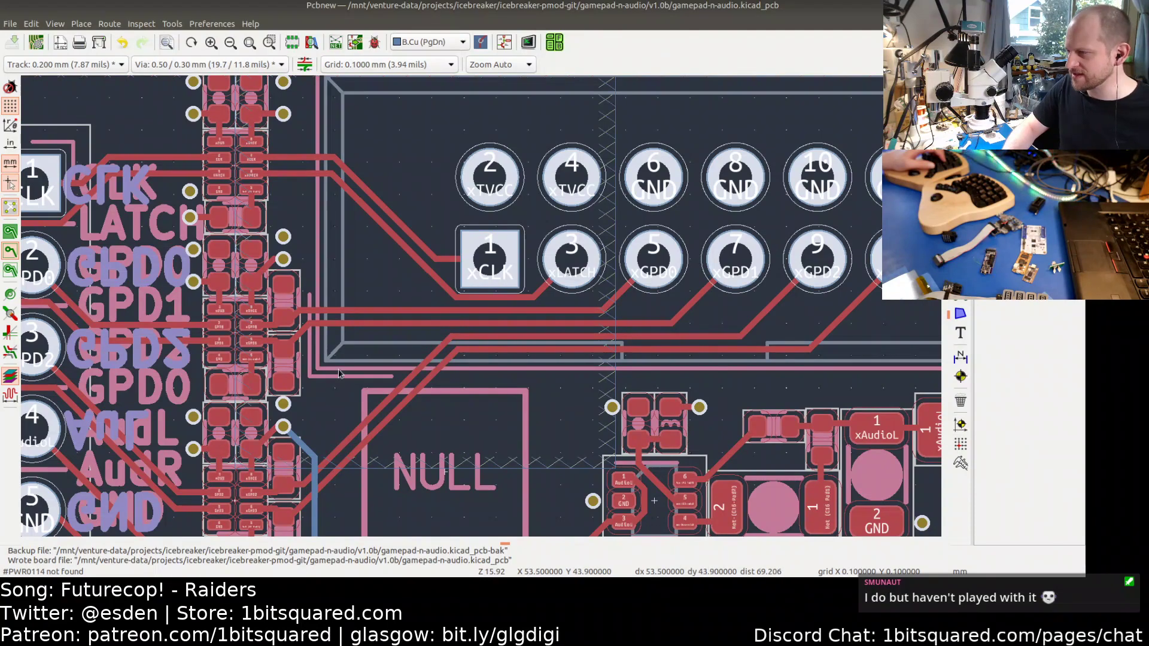
- Examine the full board layout, from the PMOD header past the gamepad connector to the audio jack
{"action": "scroll", "coordinate": [338, 374], "scroll_direction": "down", "scroll_amount": 3}
{"action": "middle_click_drag", "start_coordinate": [340, 383], "coordinate": [328, 339]}
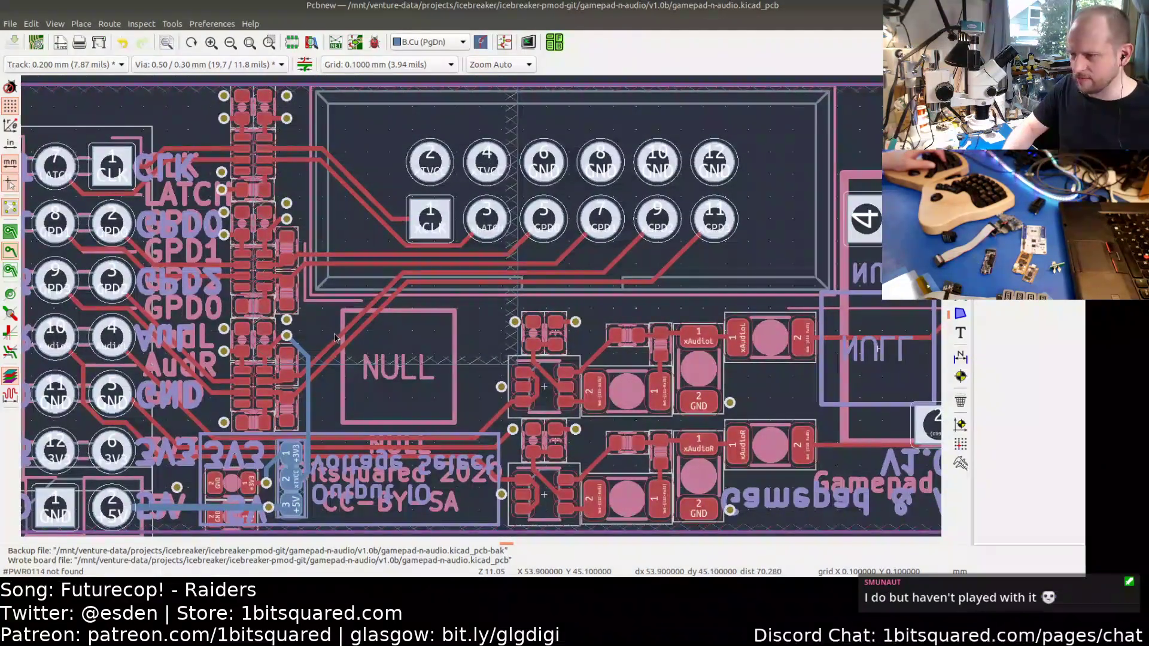
{"action": "scroll", "coordinate": [331, 339], "scroll_direction": "down", "scroll_amount": 2}
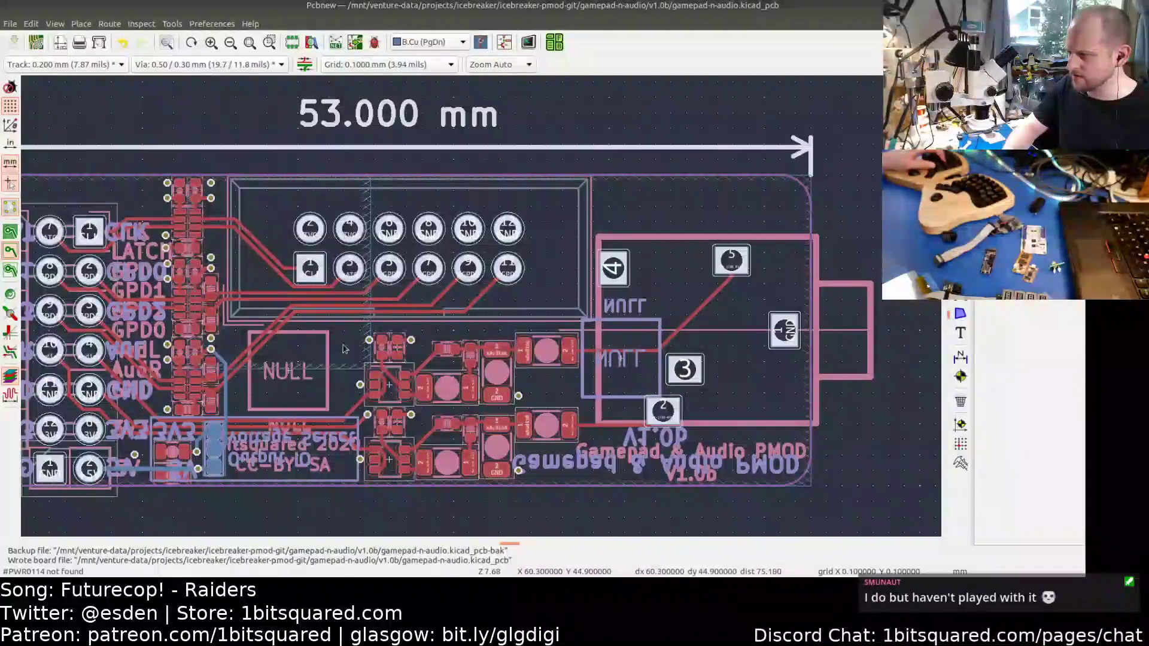
{"action": "middle_click_drag", "start_coordinate": [372, 342], "coordinate": [475, 339]}
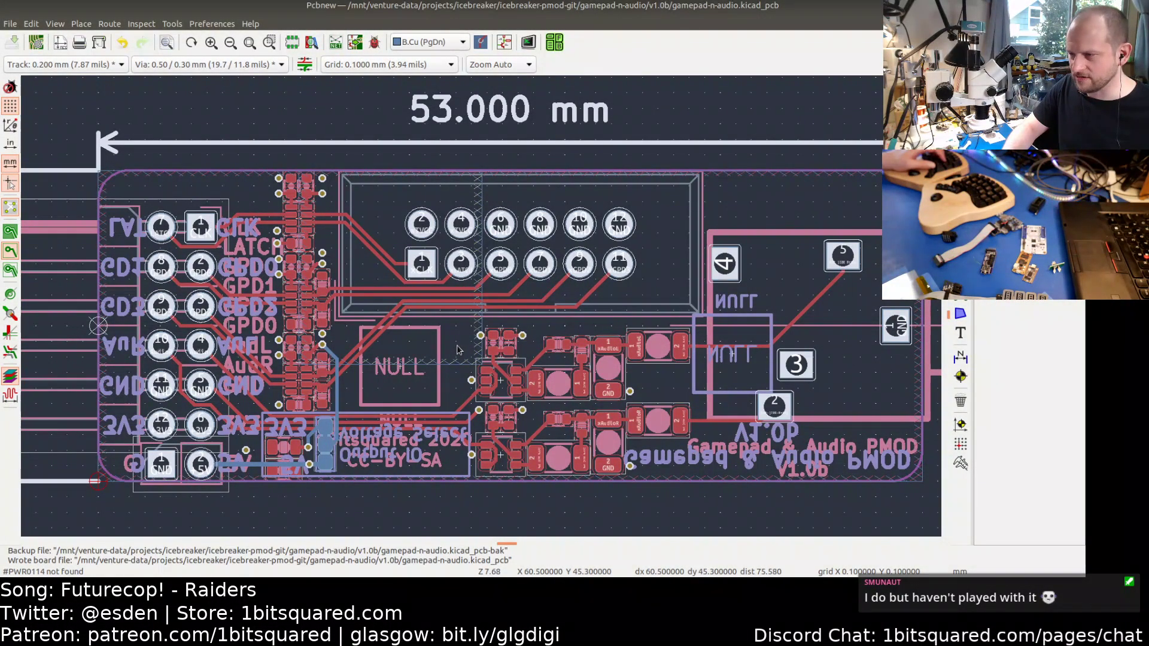
{"action": "mouse_move", "coordinate": [467, 337]}
{"action": "middle_mouse_down"}
{"action": "mouse_move", "coordinate": [390, 329]}
{"action": "mouse_move", "coordinate": [477, 322]}
{"action": "middle_mouse_up"}
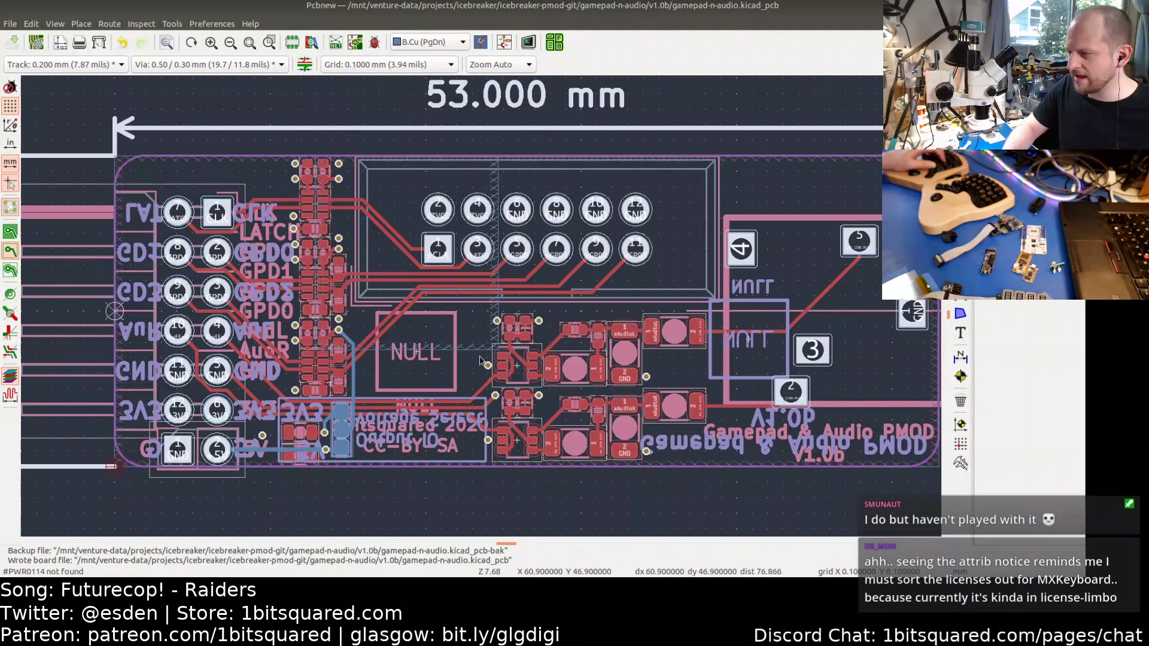
{"action": "middle_click_drag", "start_coordinate": [480, 356], "coordinate": [426, 345]}
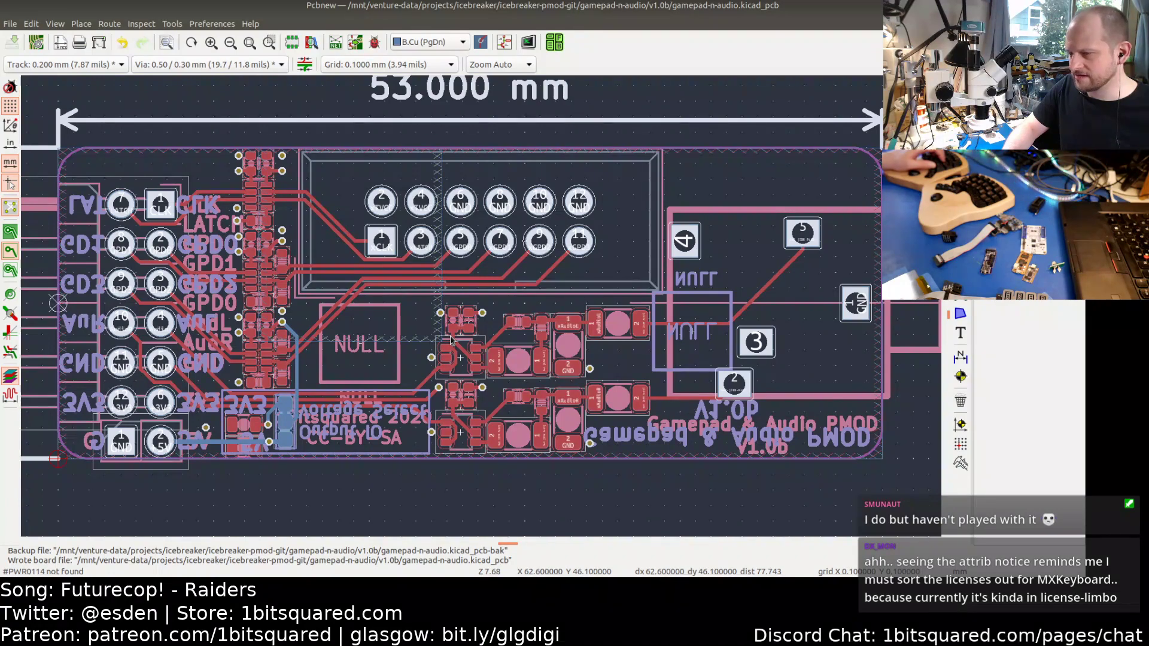
{"action": "middle_click_drag", "start_coordinate": [424, 315], "coordinate": [428, 349]}
{"action": "middle_click_drag", "start_coordinate": [519, 240], "coordinate": [549, 199]}
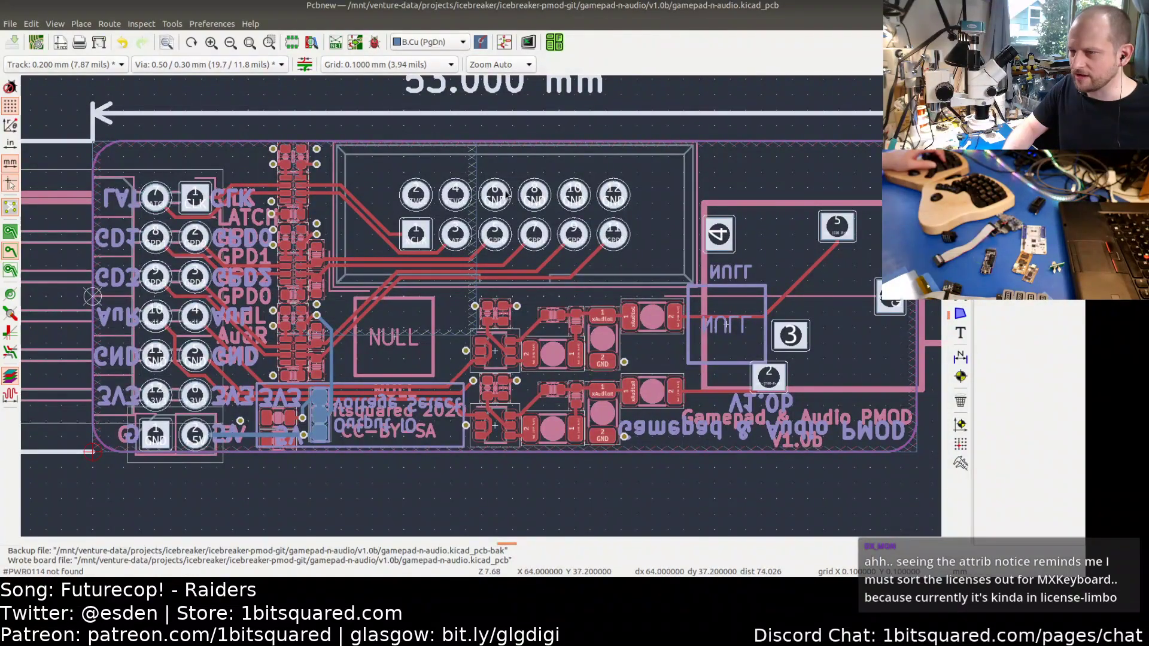
{"action": "mouse_move", "coordinate": [506, 194]}
{"action": "middle_mouse_down"}
{"action": "mouse_move", "coordinate": [436, 193]}
{"action": "mouse_move", "coordinate": [487, 202]}
{"action": "middle_mouse_up"}
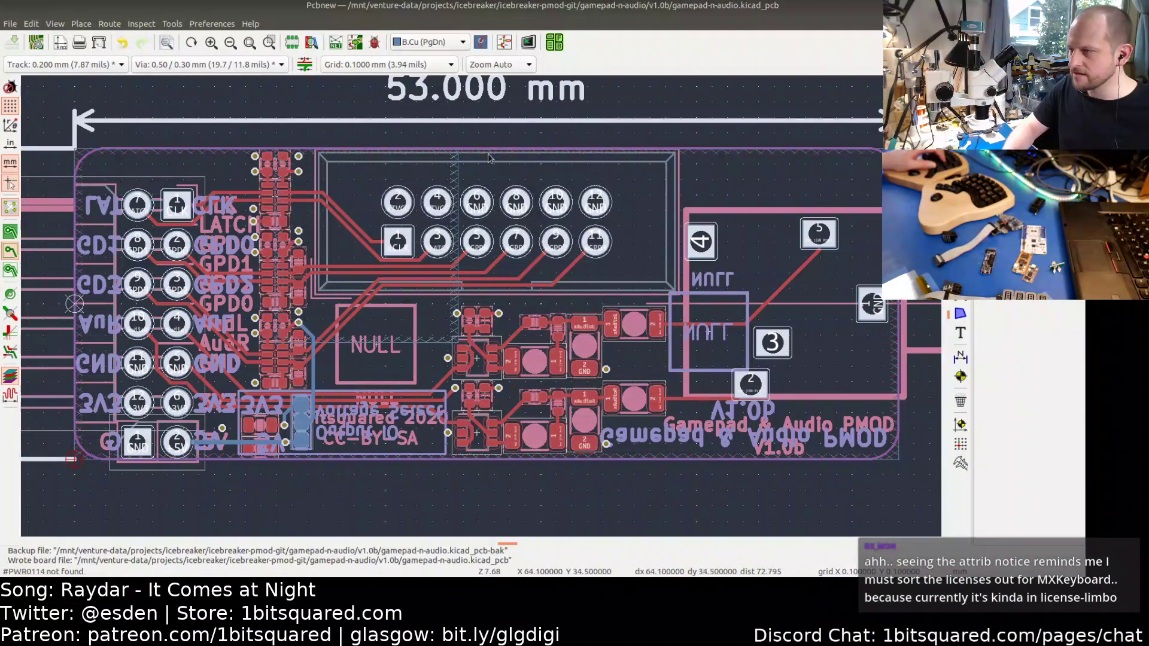
{"action": "mouse_move", "coordinate": [464, 143]}
{"action": "middle_mouse_down"}
{"action": "mouse_move", "coordinate": [412, 201]}
{"action": "mouse_move", "coordinate": [403, 234]}
{"action": "mouse_move", "coordinate": [474, 141]}
{"action": "middle_mouse_up"}
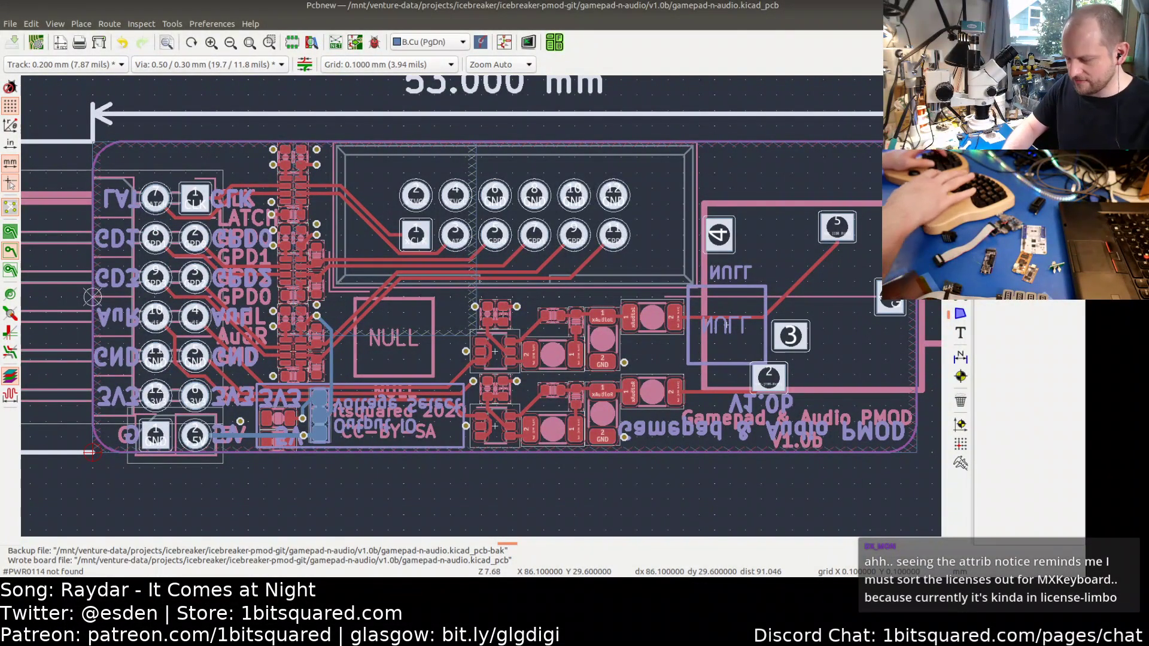
- Inspect the board in the 3D Viewer, checking the back-side labels and voltage select jumper, then the components on the front
{"action": "key", "text": "alt+3"}
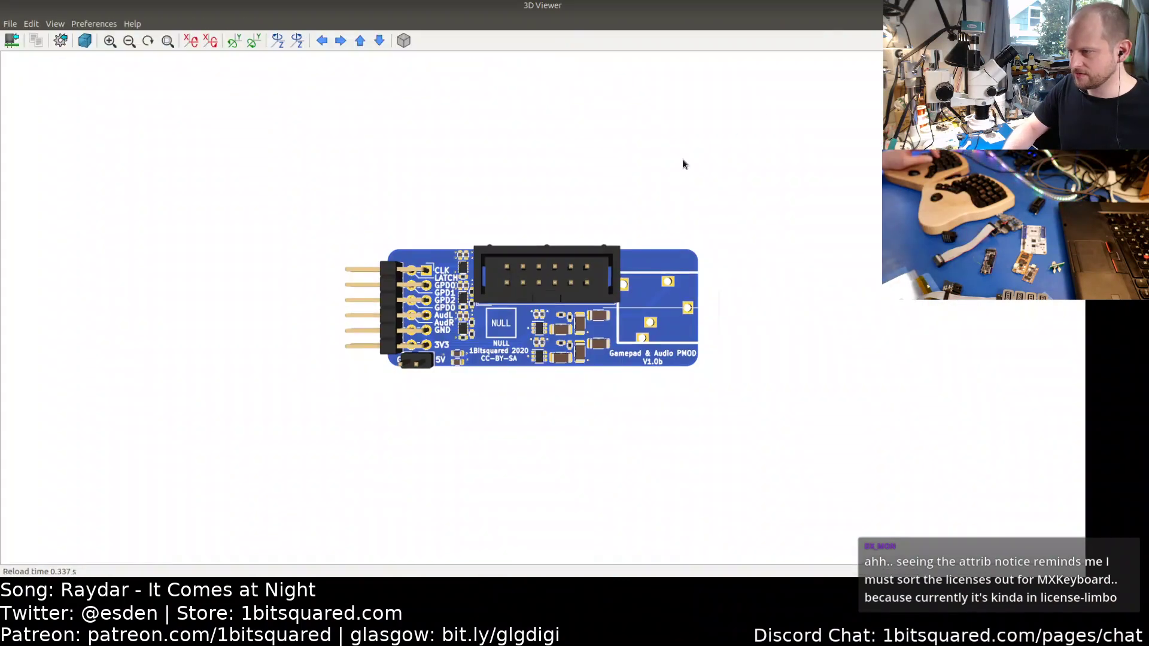
{"action": "left_click_drag", "start_coordinate": [489, 339], "coordinate": [523, 306]}
{"action": "scroll", "coordinate": [492, 311], "scroll_direction": "up", "scroll_amount": 3}
{"action": "middle_click_drag", "start_coordinate": [441, 295], "coordinate": [576, 262]}
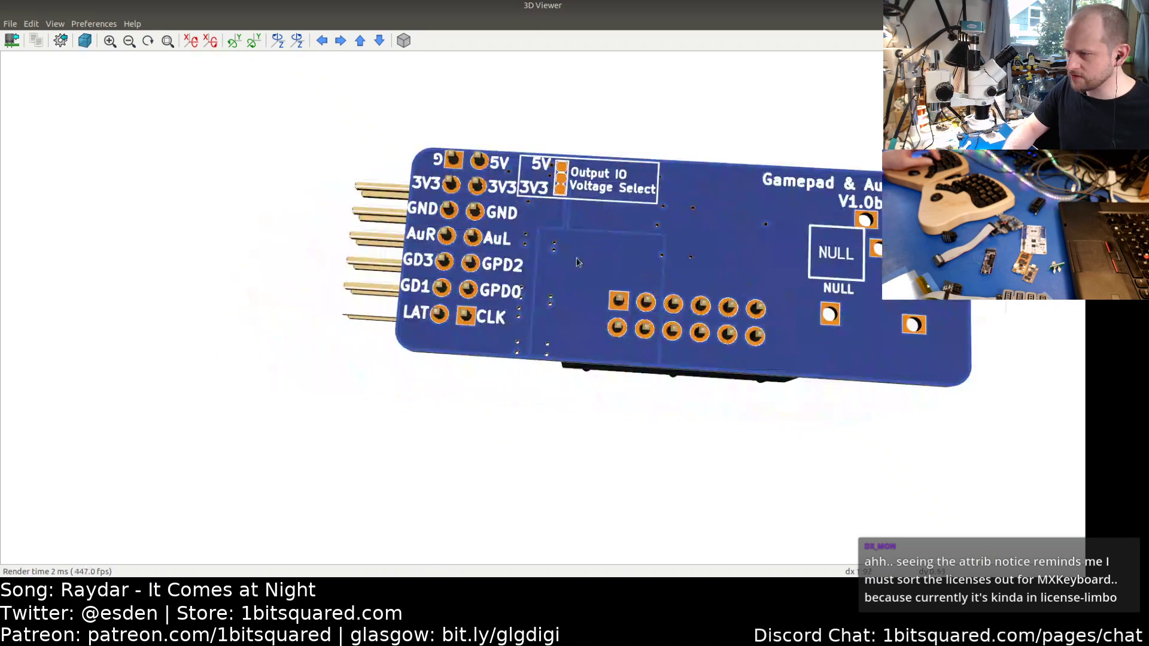
{"action": "scroll", "coordinate": [574, 264], "scroll_direction": "up", "scroll_amount": 5}
{"action": "middle_click_drag", "start_coordinate": [730, 208], "coordinate": [586, 263]}
{"action": "scroll", "coordinate": [605, 246], "scroll_direction": "down", "scroll_amount": 5}
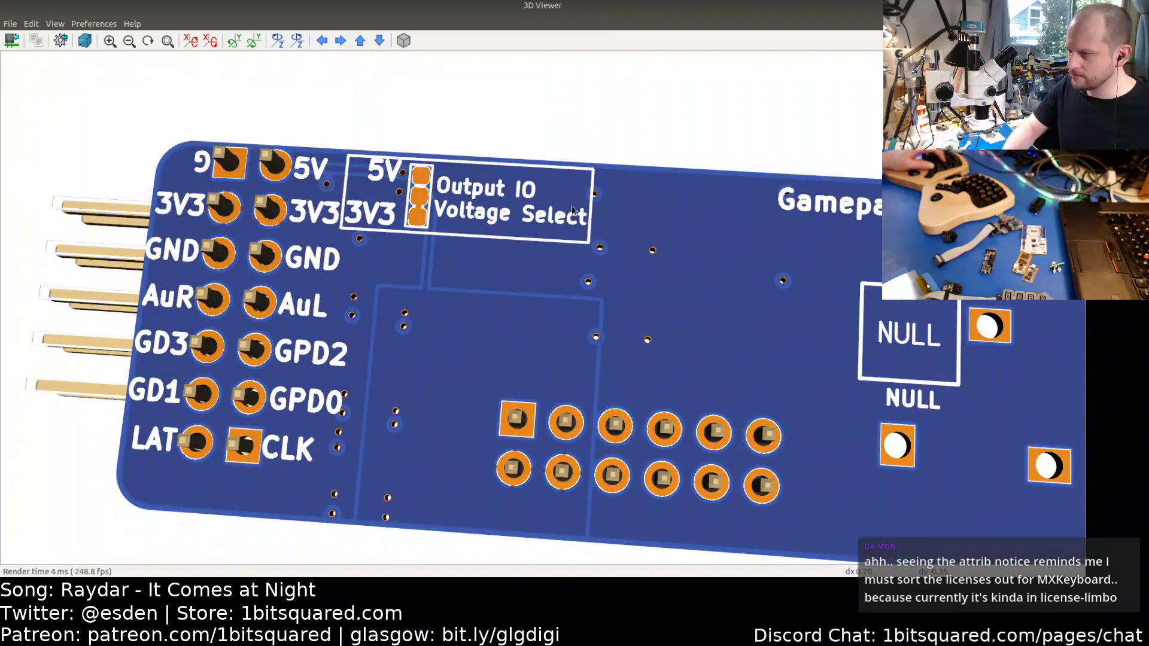
{"action": "left_click_drag", "start_coordinate": [605, 246], "coordinate": [509, 374]}
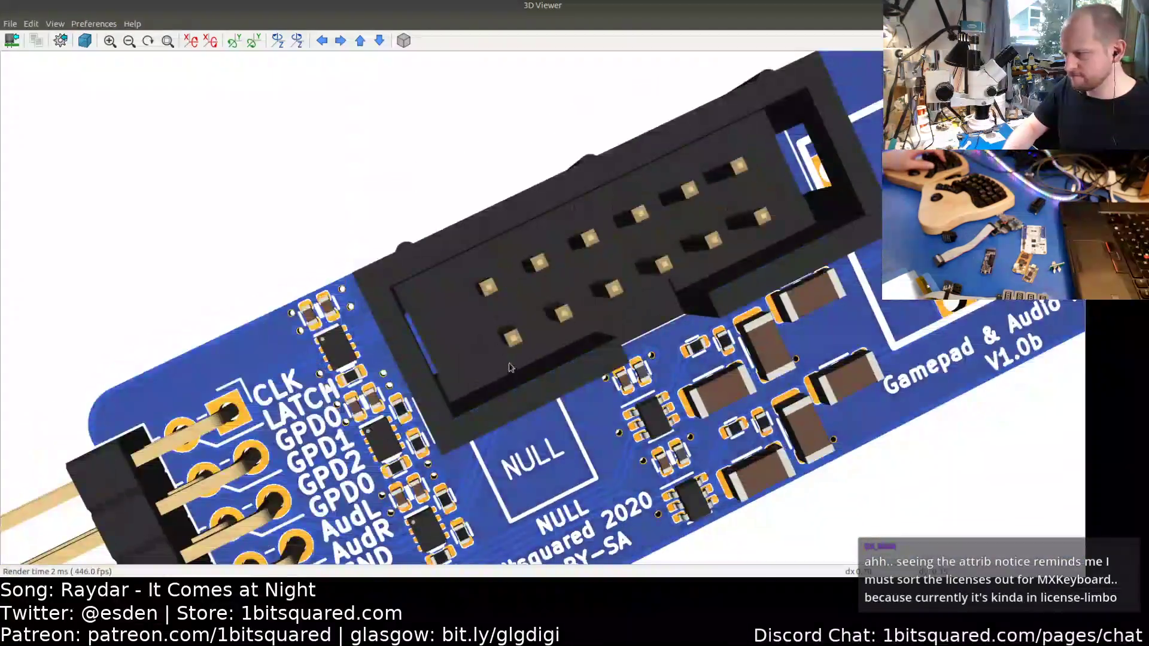
{"action": "middle_click_drag", "start_coordinate": [510, 374], "coordinate": [494, 194]}
{"action": "left_click_drag", "start_coordinate": [479, 299], "coordinate": [638, 219]}
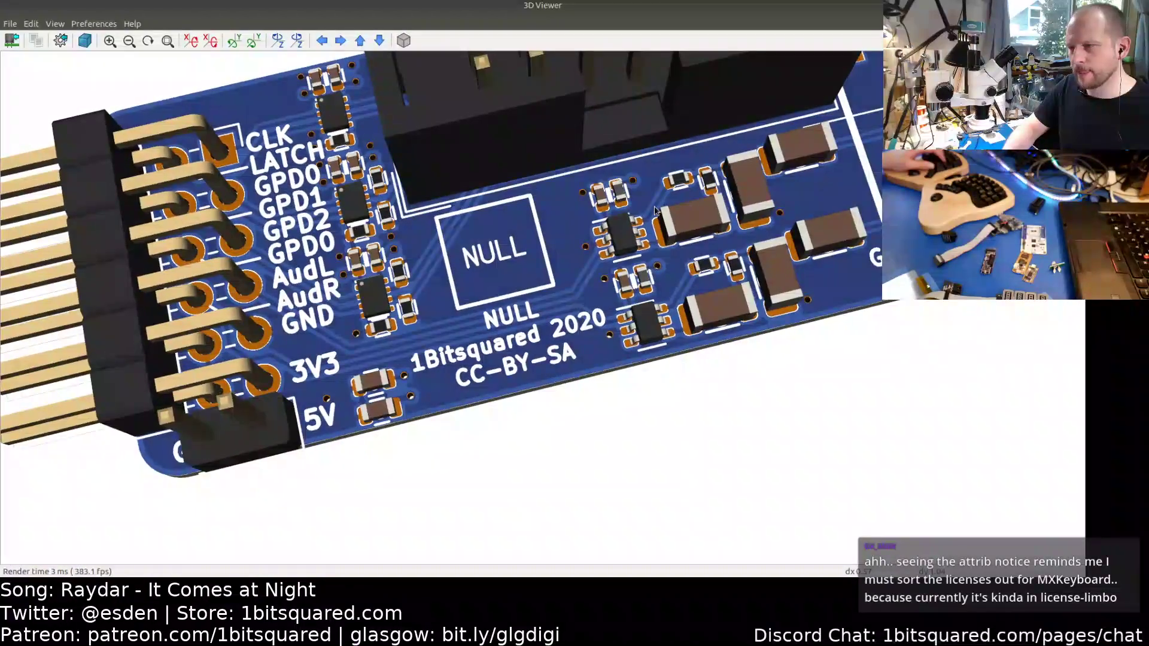
{"action": "middle_click_drag", "start_coordinate": [637, 219], "coordinate": [591, 350]}
{"action": "scroll", "coordinate": [591, 350], "scroll_direction": "down", "scroll_amount": 3}
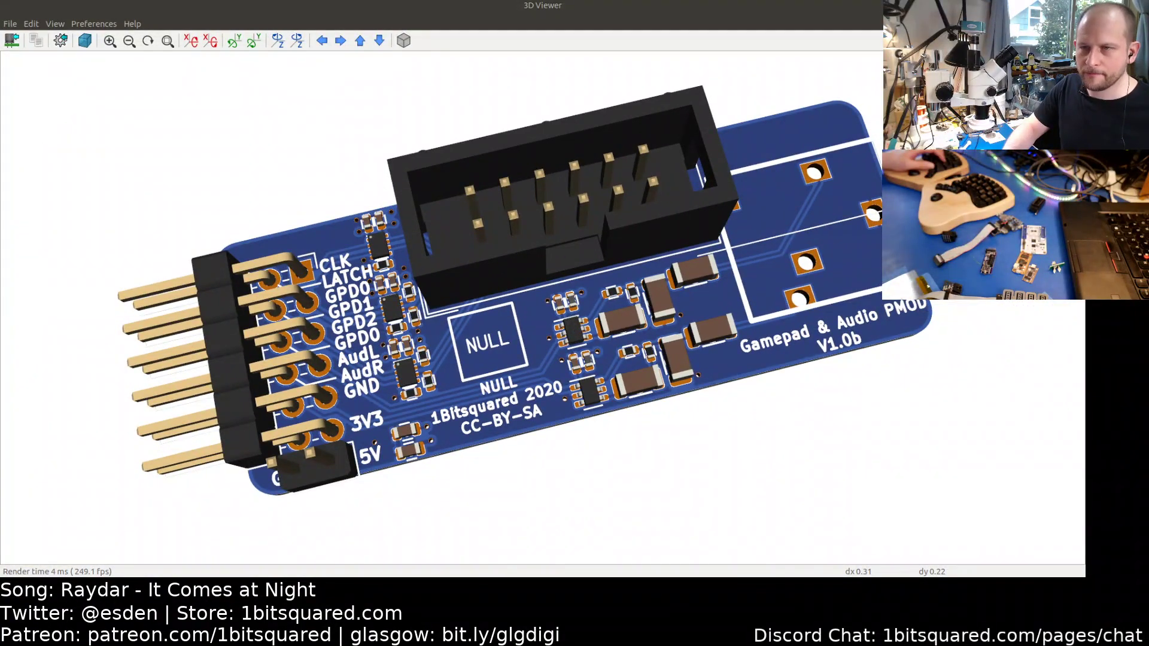
- In the schematic, move the ground wire and GND symbol below R8 to R11 down about 0.1 inch and save the file
{"action": "key", "text": "alt+Tab"}
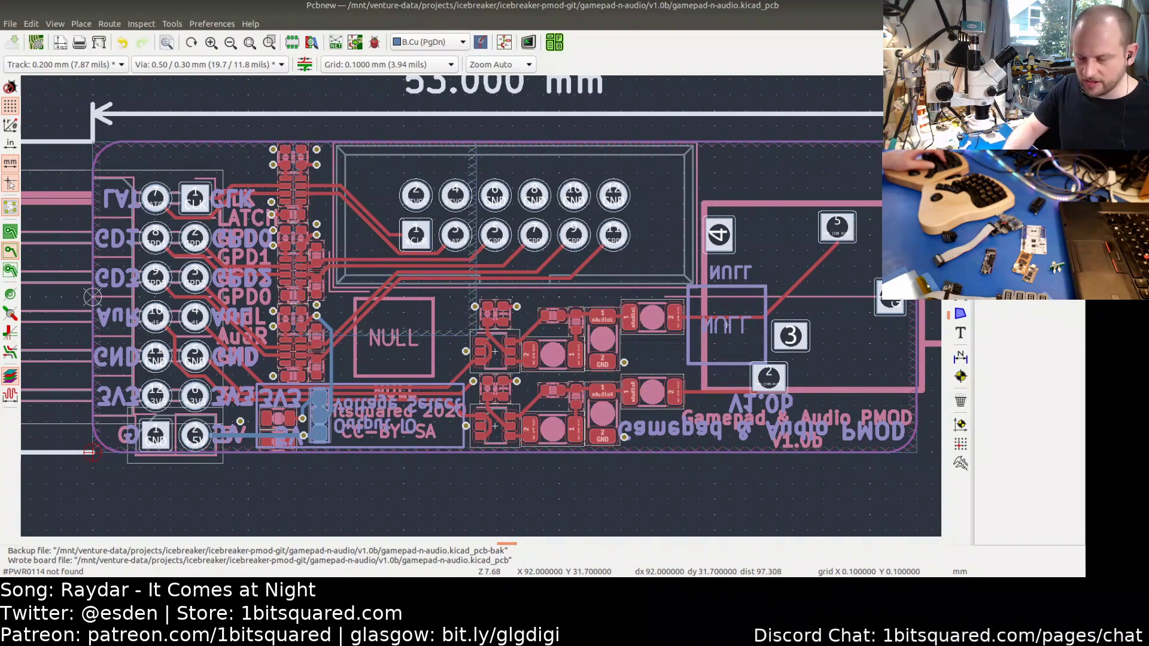
{"action": "key", "text": "alt+Tab"}
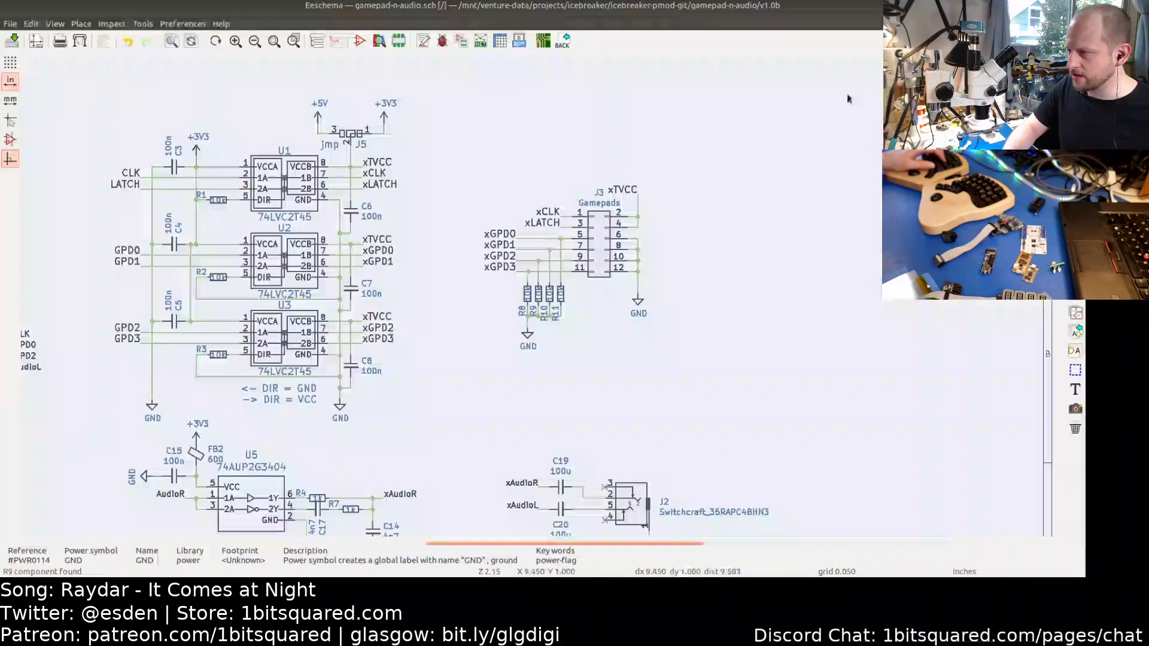
{"action": "scroll", "coordinate": [538, 228], "scroll_direction": "down", "scroll_amount": 3}
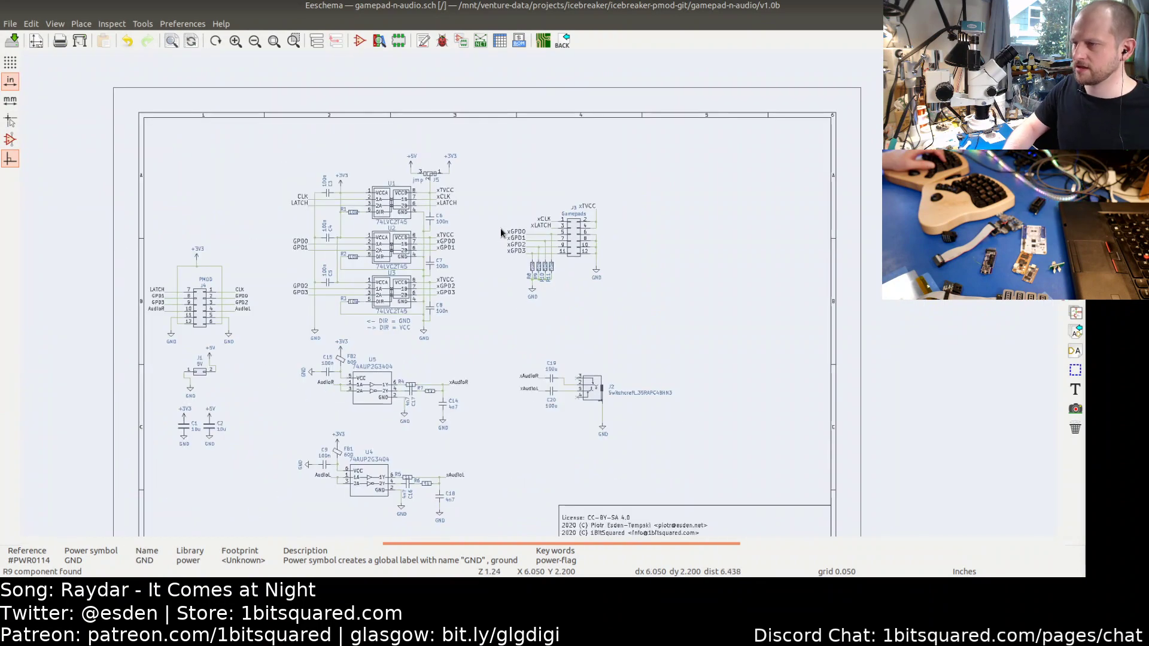
{"action": "scroll", "coordinate": [500, 231], "scroll_direction": "up", "scroll_amount": 7}
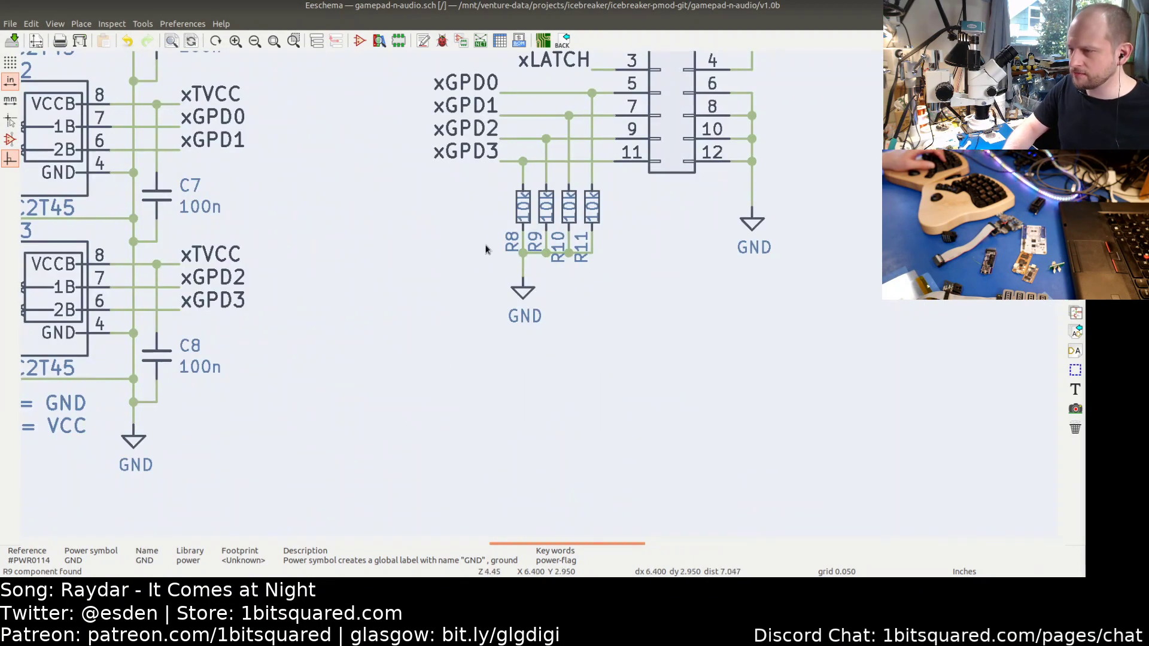
{"action": "left_click_drag", "start_coordinate": [488, 240], "coordinate": [626, 329]}
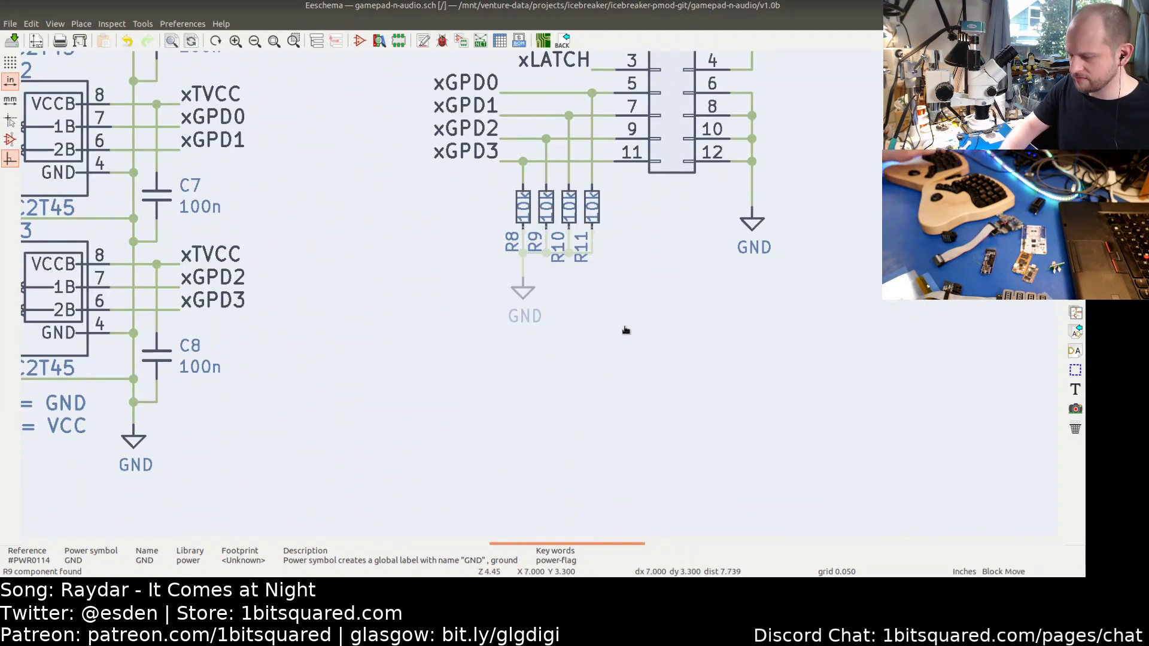
{"action": "left_click", "coordinate": [623, 342]}
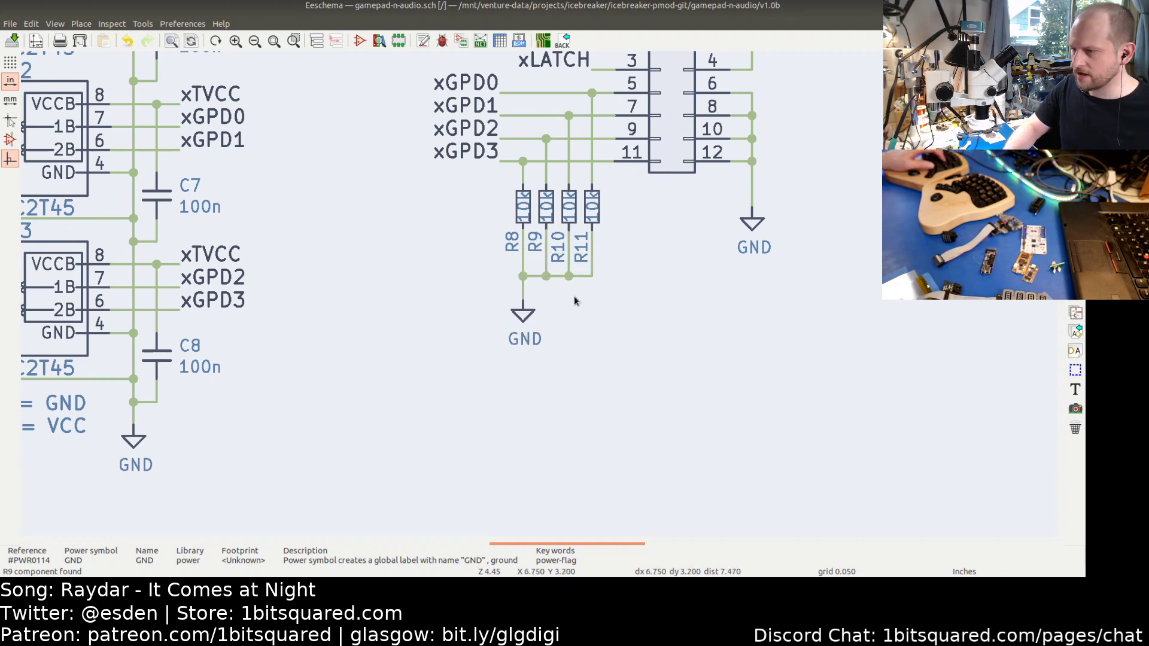
{"action": "scroll", "coordinate": [574, 295], "scroll_direction": "down", "scroll_amount": 1}
{"action": "key", "text": "ctrl+s"}
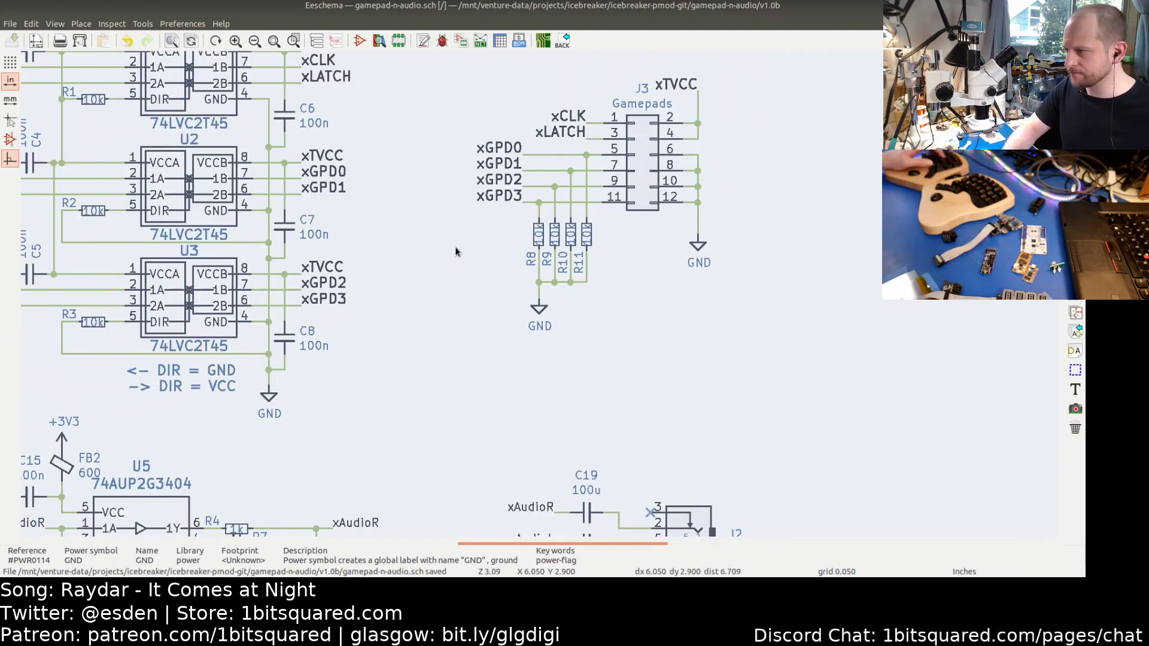
- Extend the xCLK and xLATCH wires at connector J3 so their labels line up with the xGPD0 to xGPD3 labels
{"action": "scroll", "coordinate": [477, 226], "scroll_direction": "down", "scroll_amount": 1}
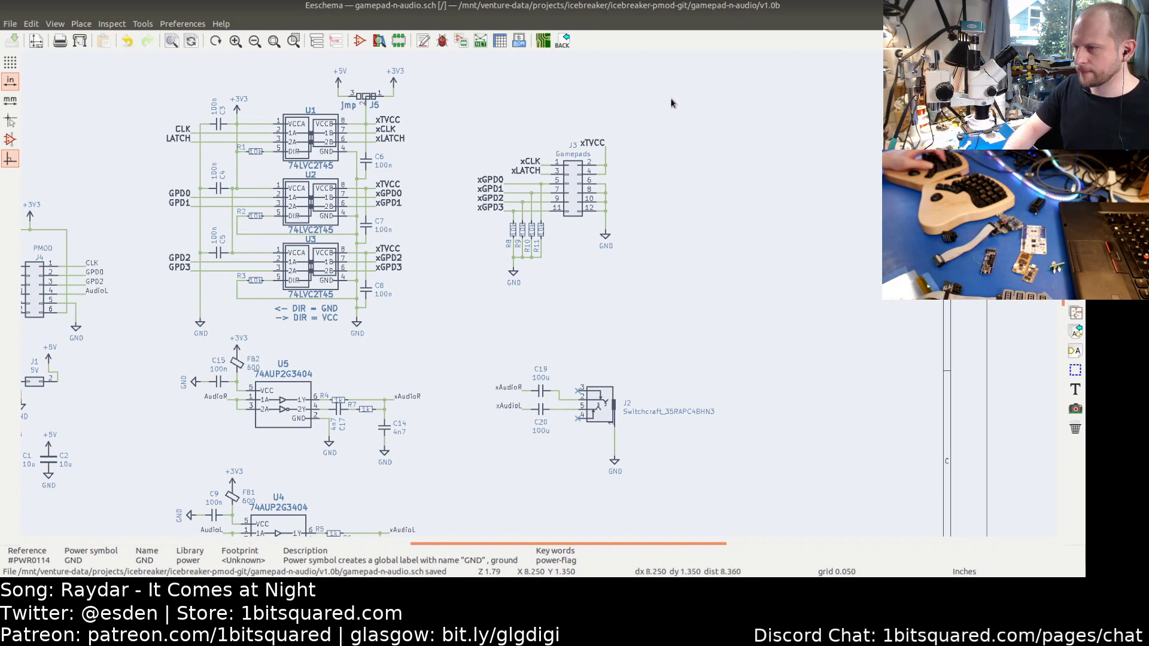
{"action": "left_click_drag", "start_coordinate": [480, 133], "coordinate": [558, 198]}
{"action": "key", "text": "Escape"}
{"action": "scroll", "coordinate": [526, 155], "scroll_direction": "up", "scroll_amount": 3}
{"action": "key", "text": "Tab"}
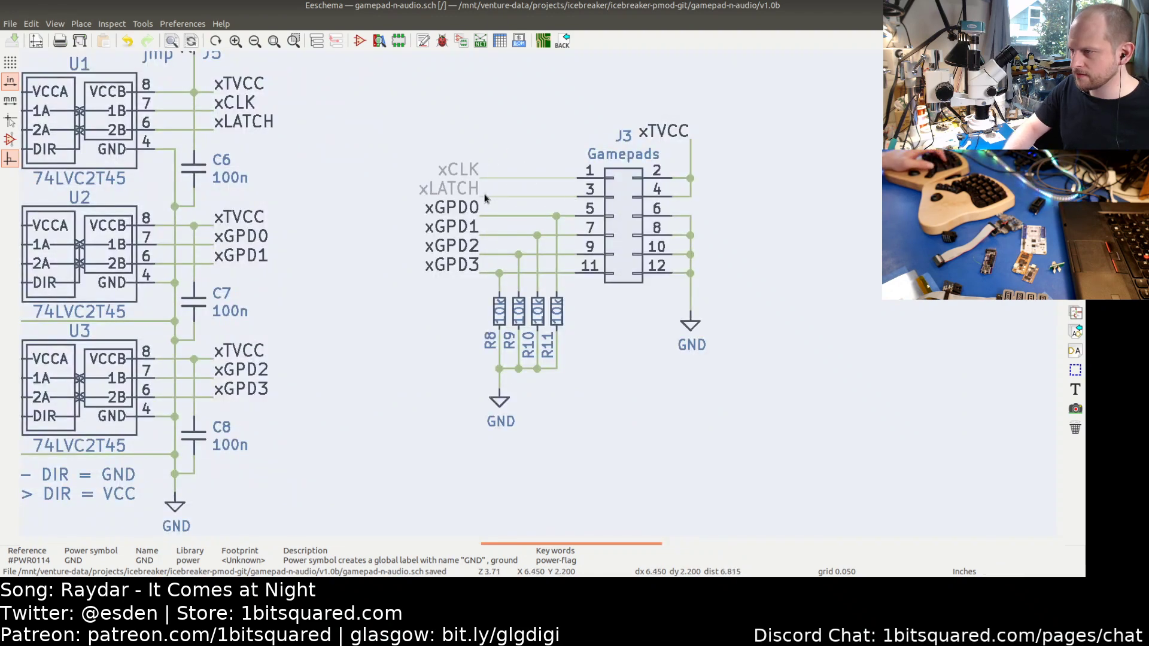
{"action": "left_click", "coordinate": [486, 196]}
{"action": "scroll", "coordinate": [504, 128], "scroll_direction": "down", "scroll_amount": 3}
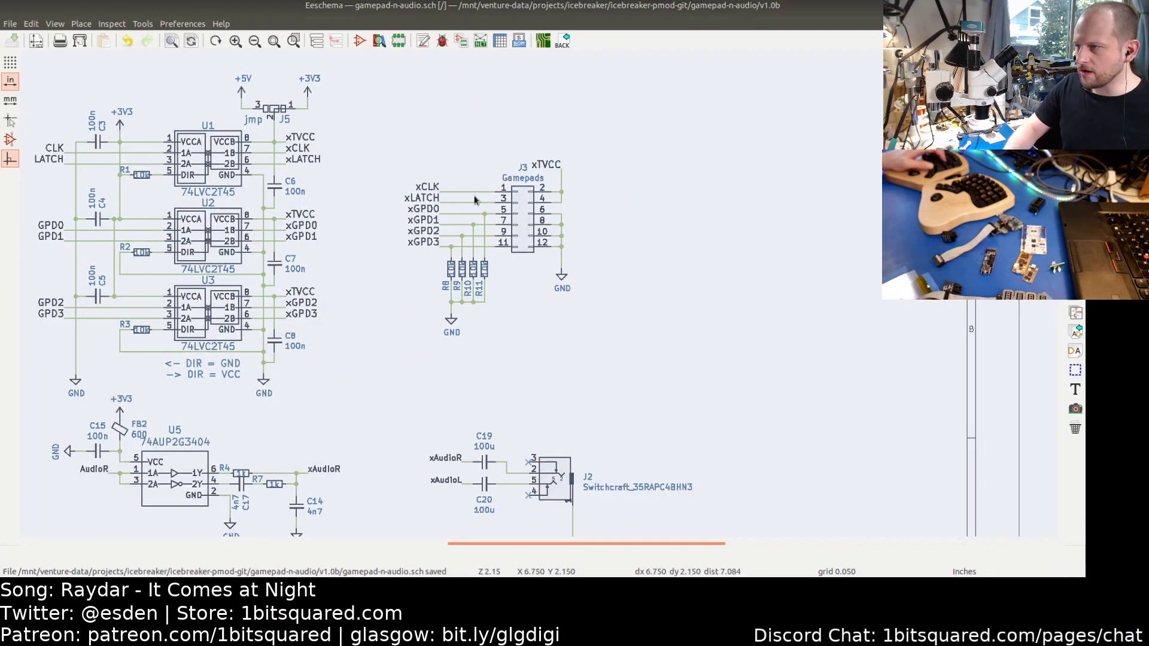
- Switch to the KiCad project manager, look for an existing project in the gna-nes-pod folder, and leave without opening one
{"action": "key", "text": "alt+Tab"}
{"action": "key", "text": "alt+Tab"}
{"action": "key", "text": "alt+Tab"}
{"action": "key", "text": "alt+Tab"}
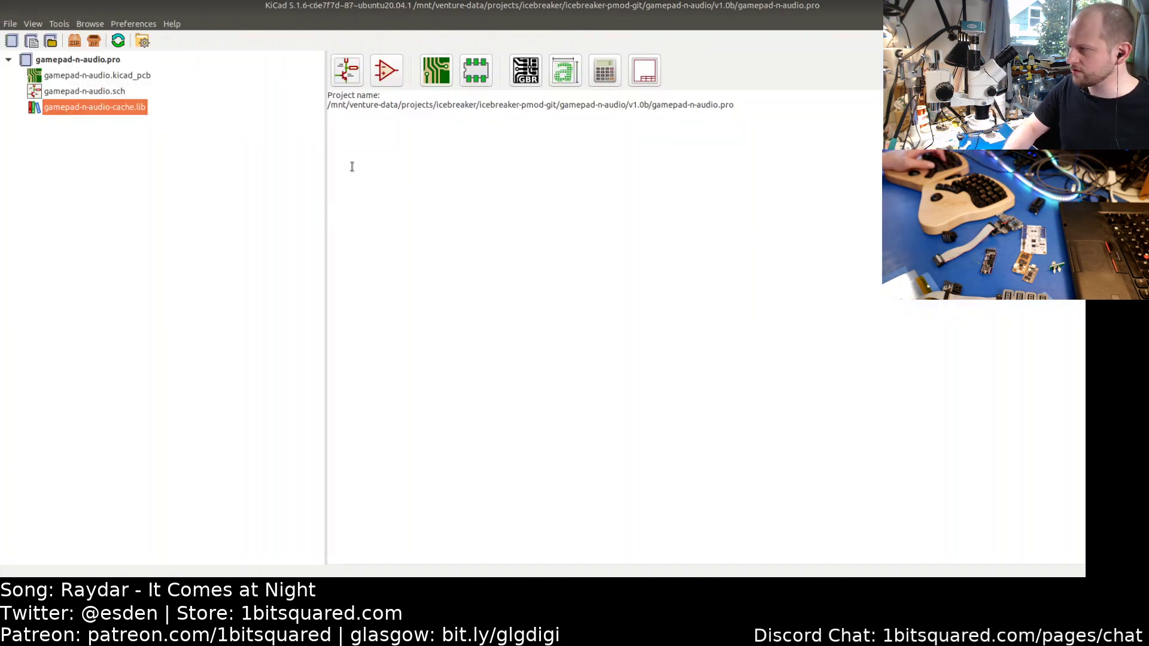
{"action": "left_click", "coordinate": [51, 41]}
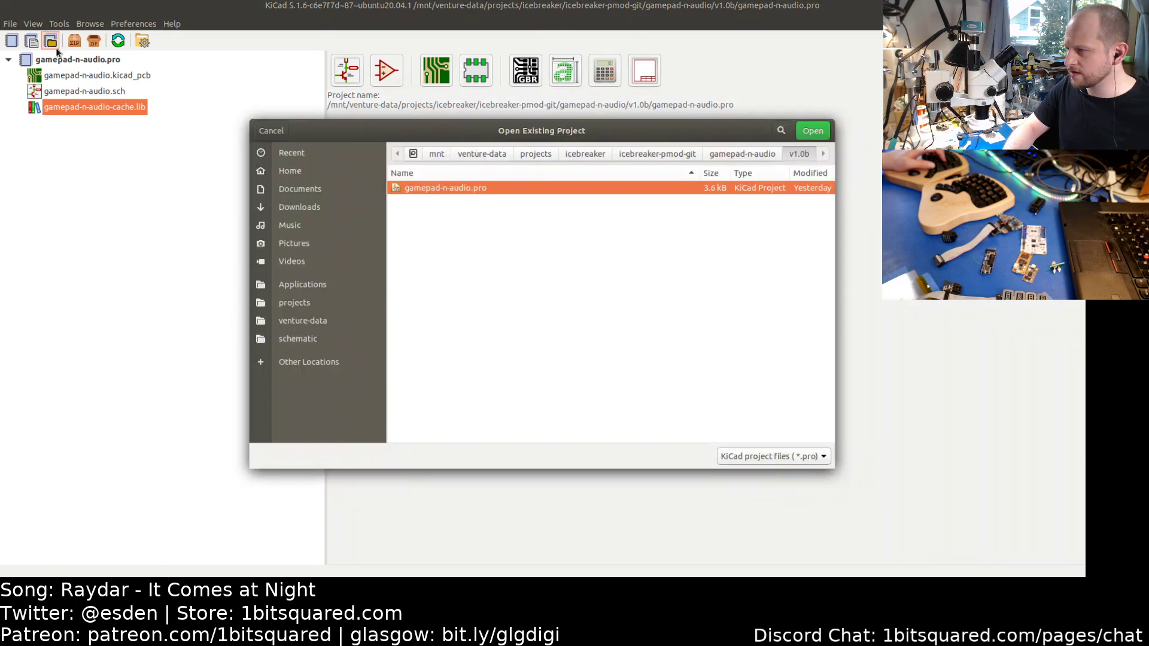
{"action": "left_click", "coordinate": [723, 157]}
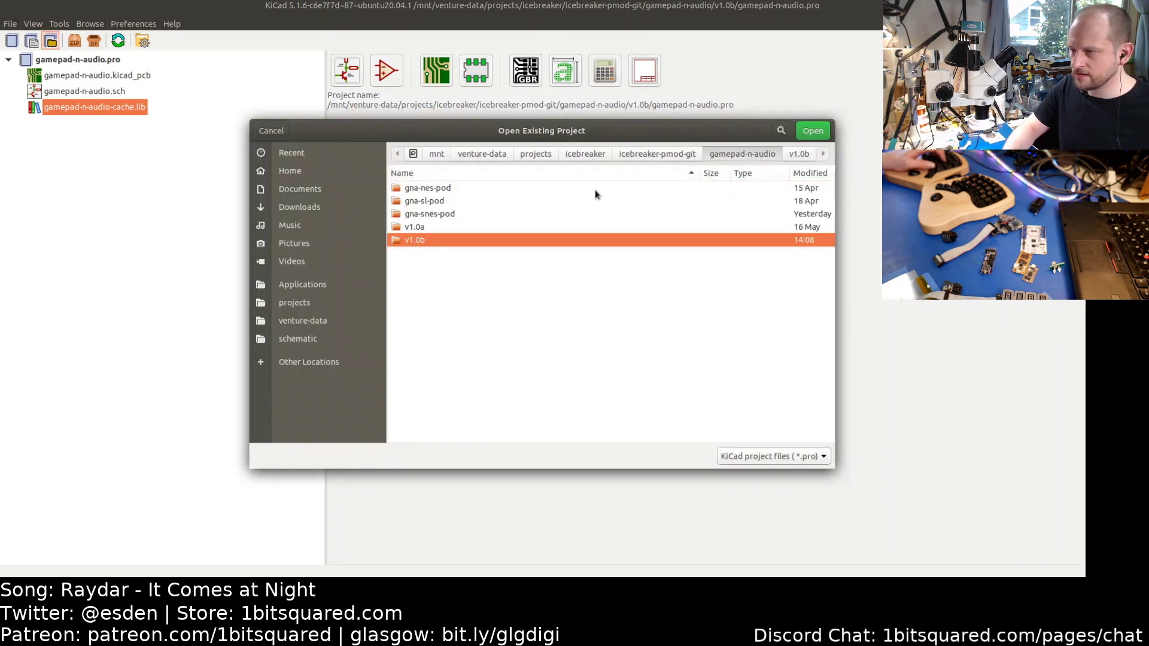
{"action": "double_click", "coordinate": [422, 189]}
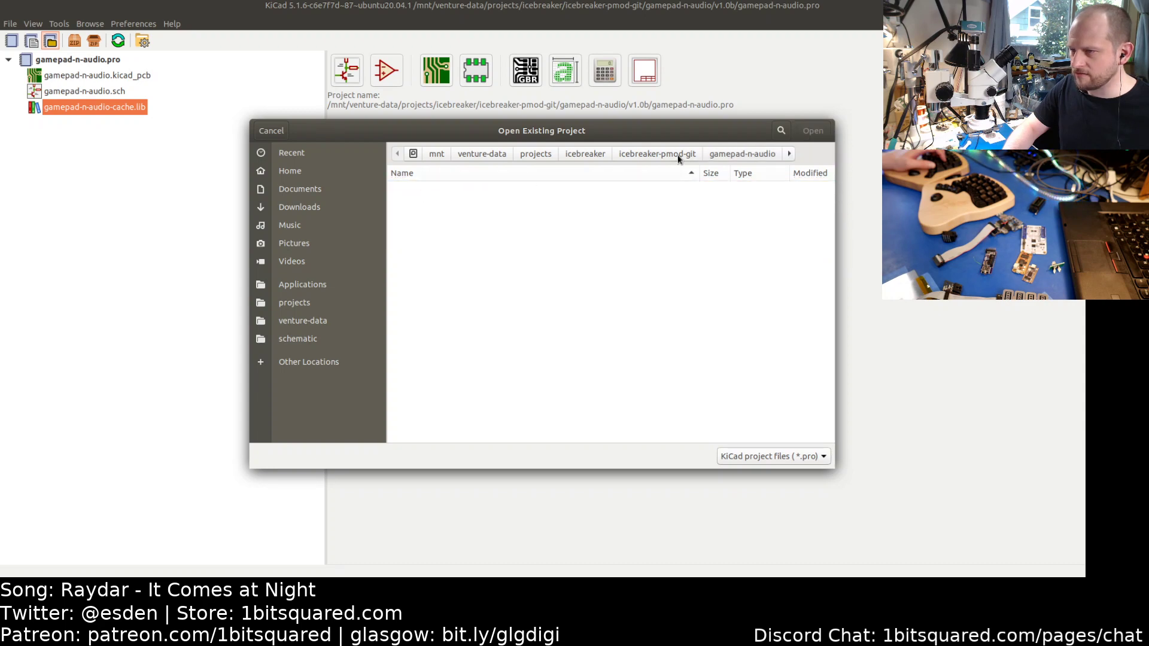
{"action": "left_click", "coordinate": [743, 154]}
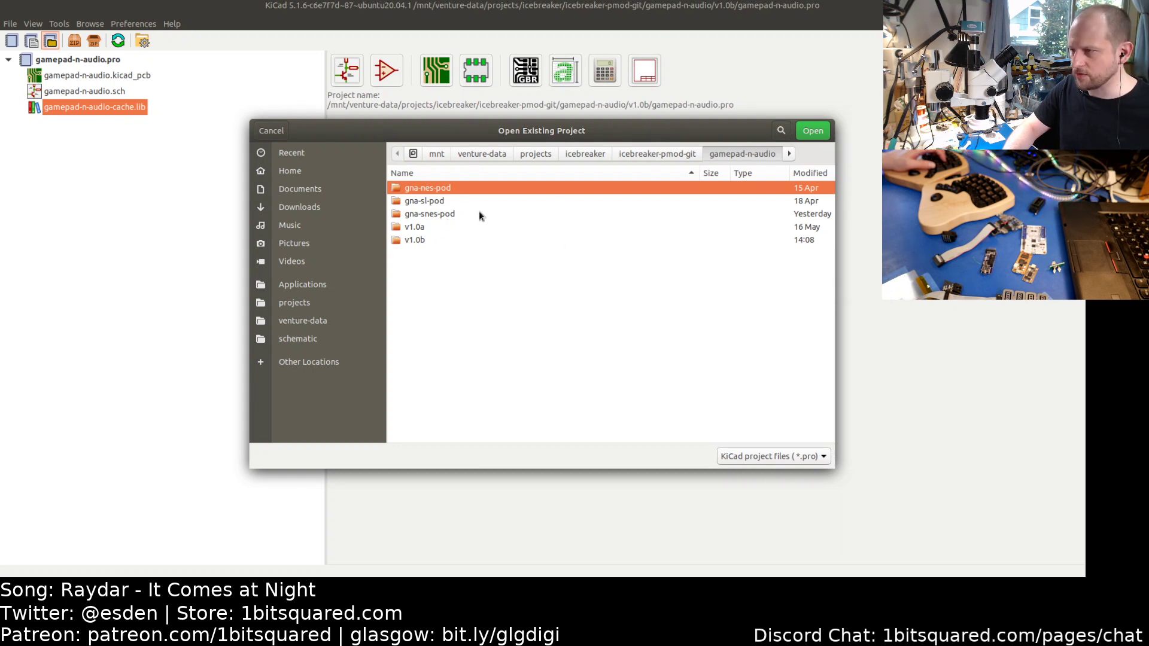
{"action": "left_click", "coordinate": [272, 131]}
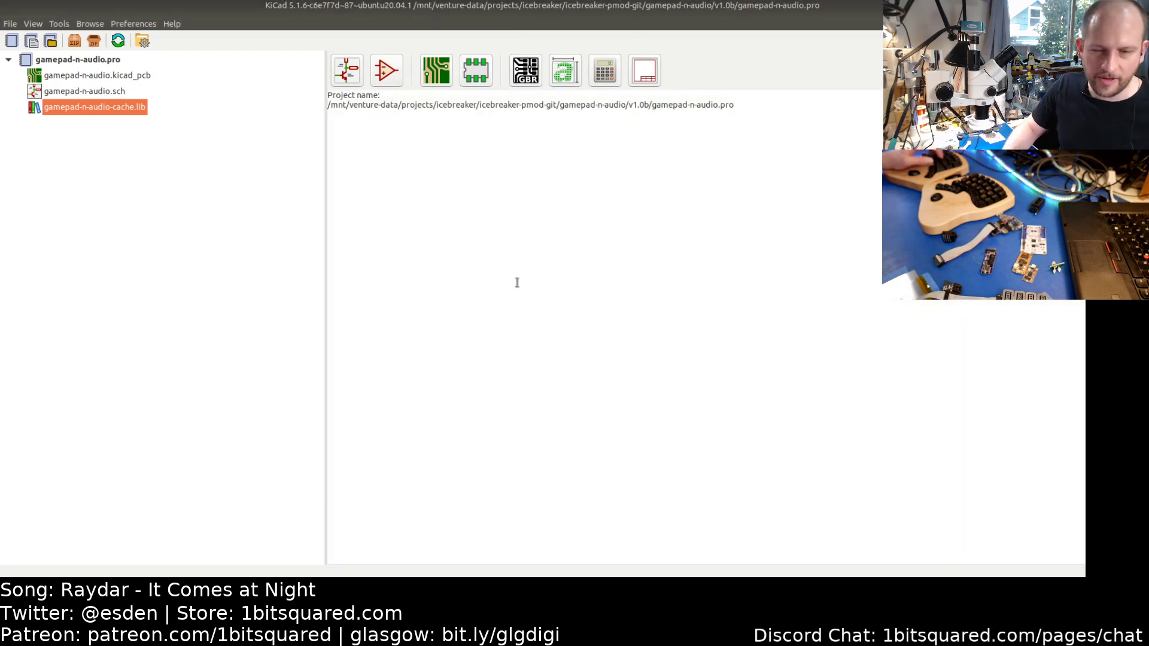
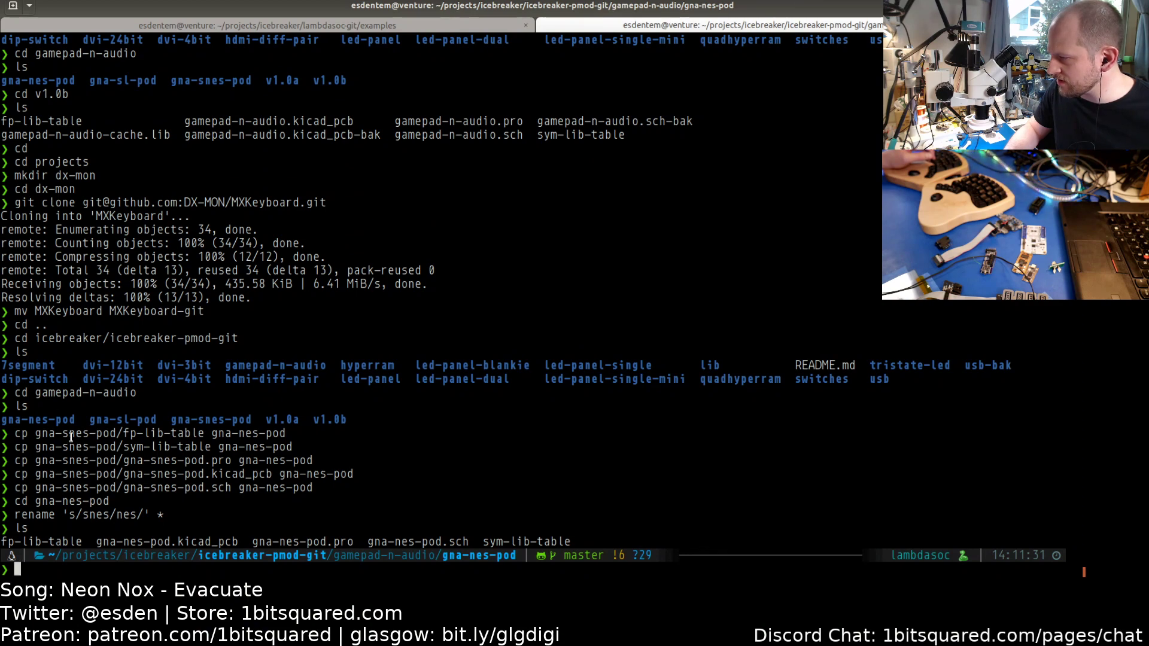
{"action": "left_click_drag", "start_coordinate": [39, 437], "coordinate": [69, 435]}
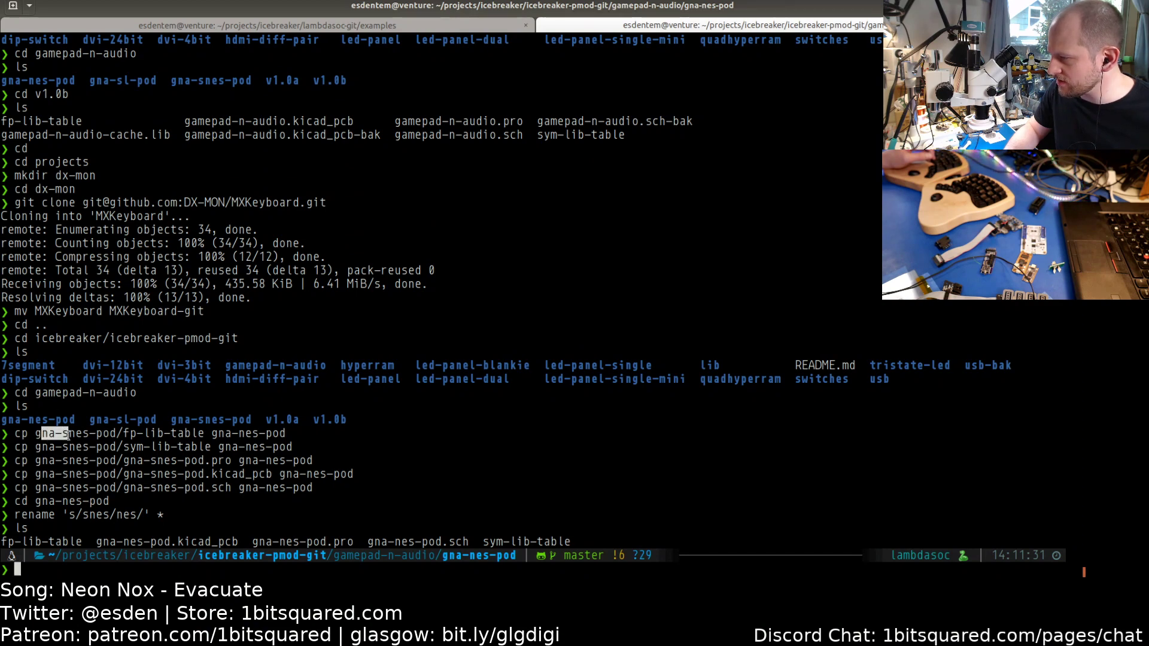
{"action": "double_click", "coordinate": [53, 434]}
{"action": "left_click", "coordinate": [133, 437]}
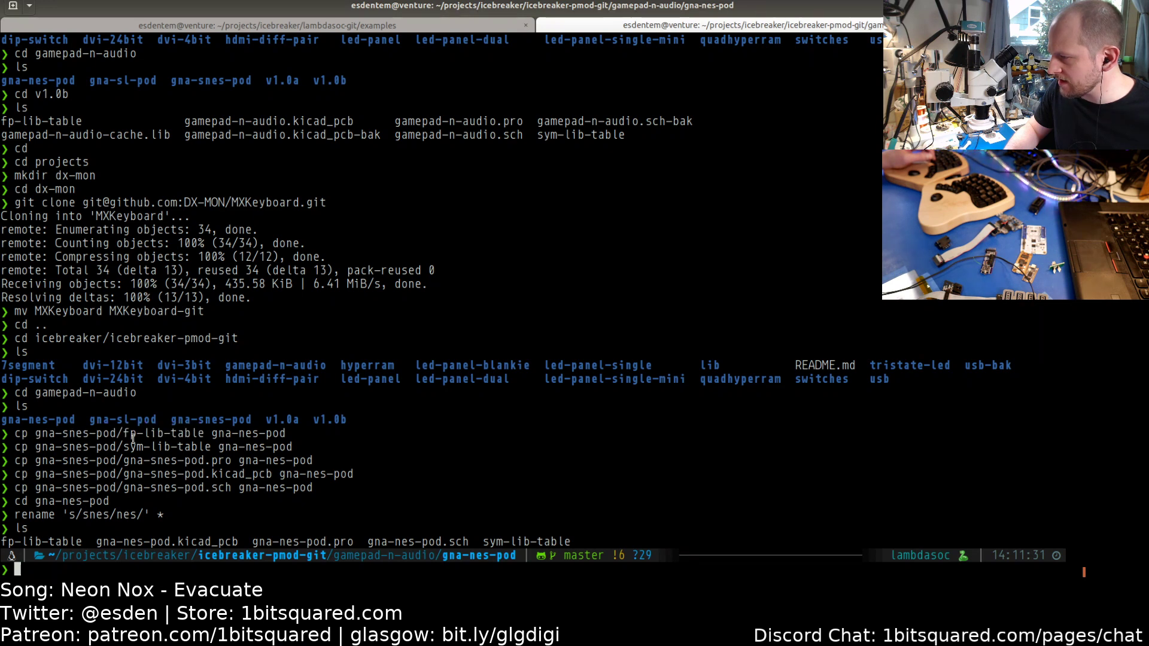
{"action": "left_click_drag", "start_coordinate": [123, 436], "coordinate": [197, 435]}
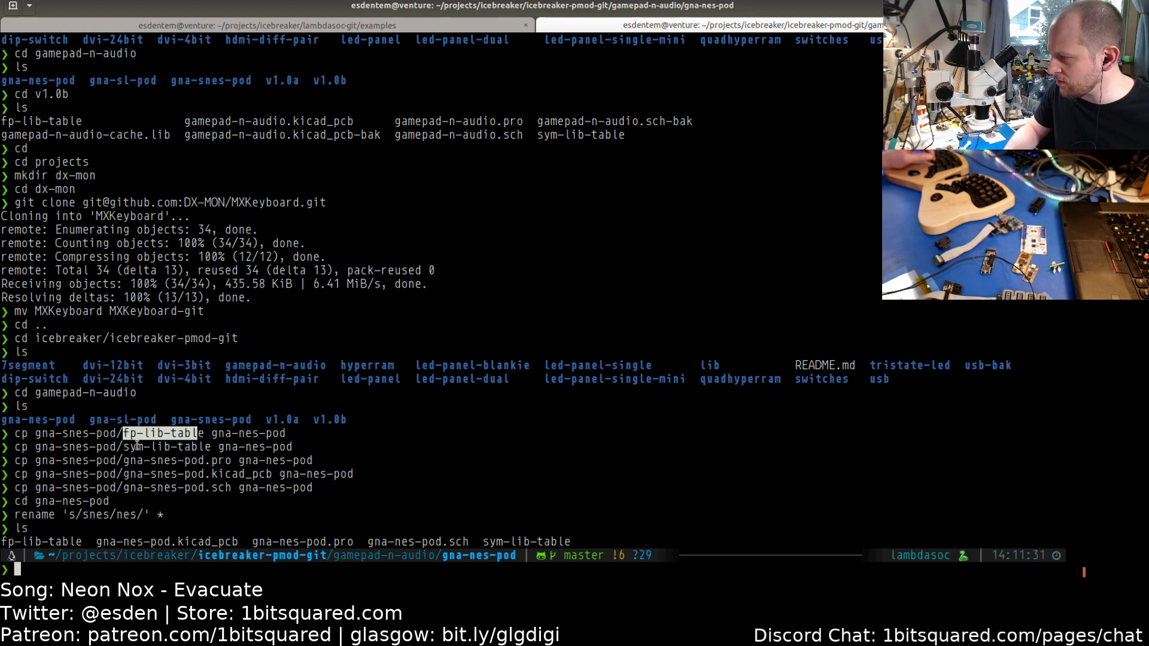
{"action": "left_click", "coordinate": [127, 449]}
{"action": "left_click_drag", "start_coordinate": [127, 449], "coordinate": [190, 448]}
{"action": "left_click", "coordinate": [189, 426]}
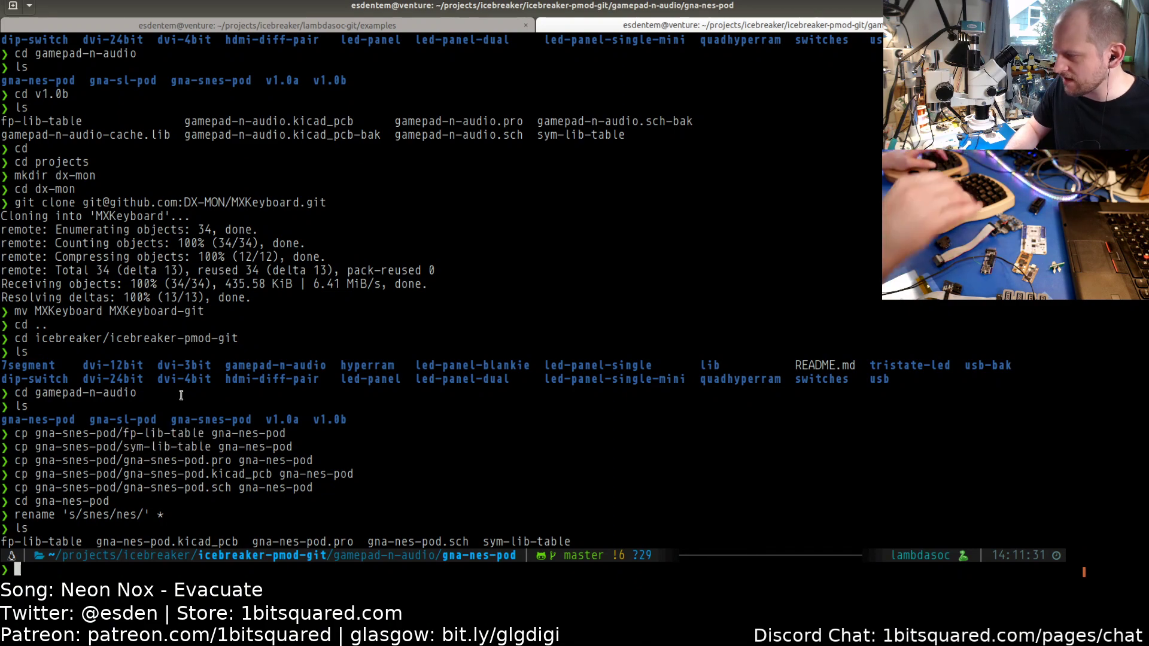
- View fp-lib-table in vi, examine the ${KIPRJMOD} relative paths of the footprint libraries, and quit without editing
{"action": "type", "text": "vi fp-lib-table"}
{"action": "key", "text": "Return"}
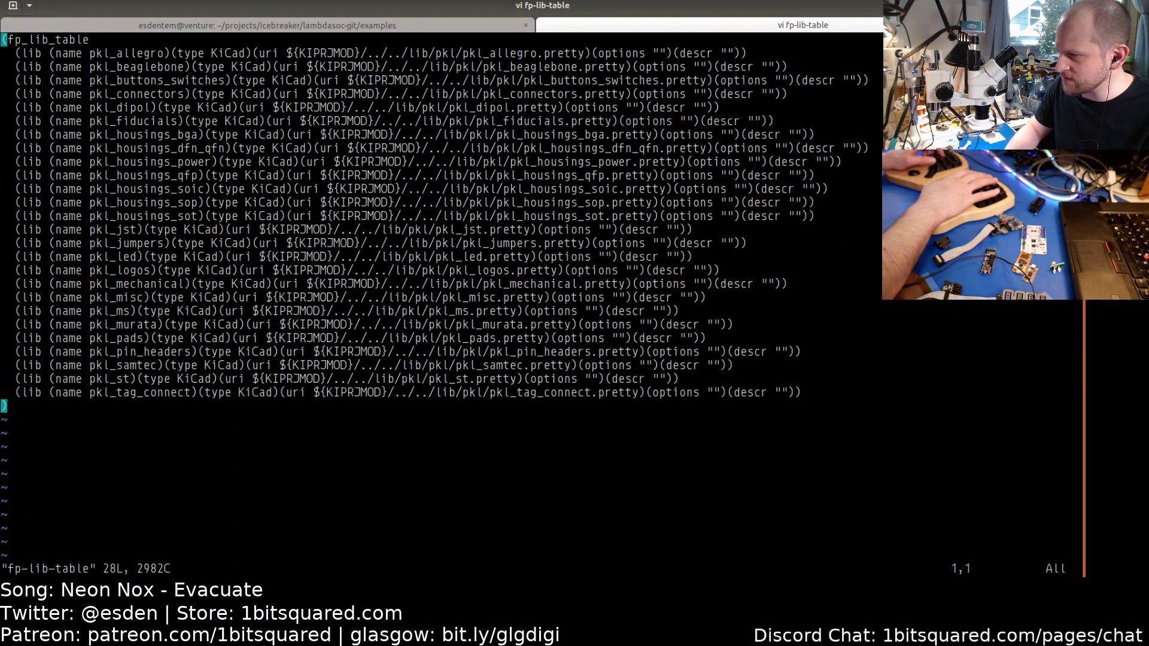
{"action": "type", "text": ":"}
{"action": "key", "text": "Escape"}
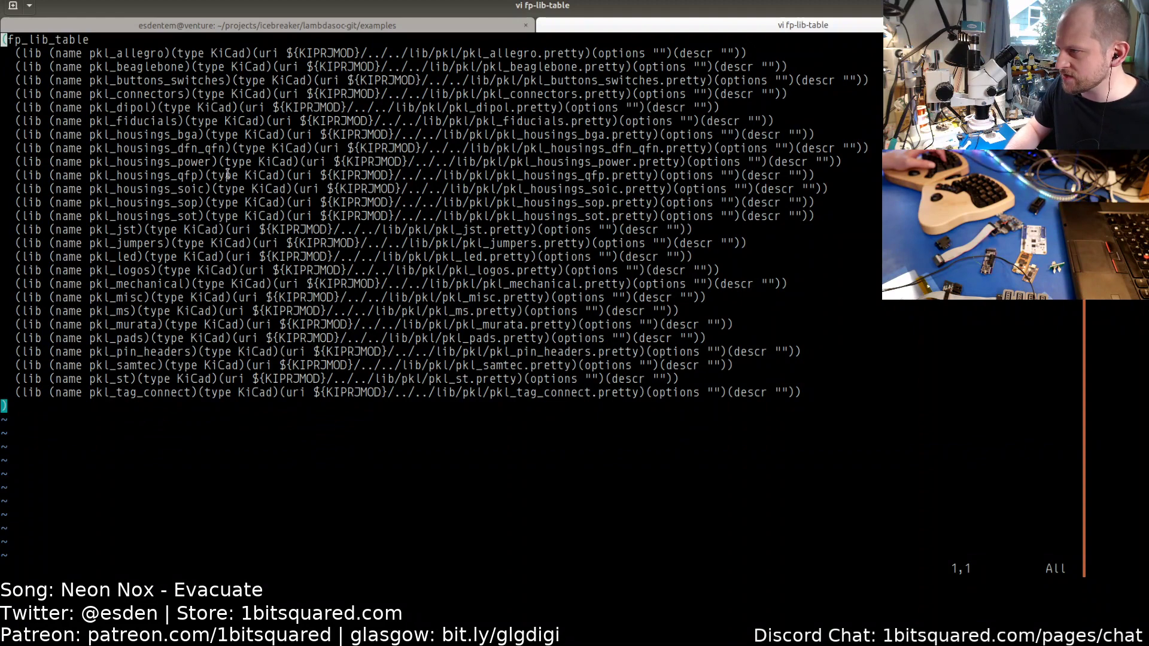
{"action": "left_click_drag", "start_coordinate": [359, 54], "coordinate": [286, 53]}
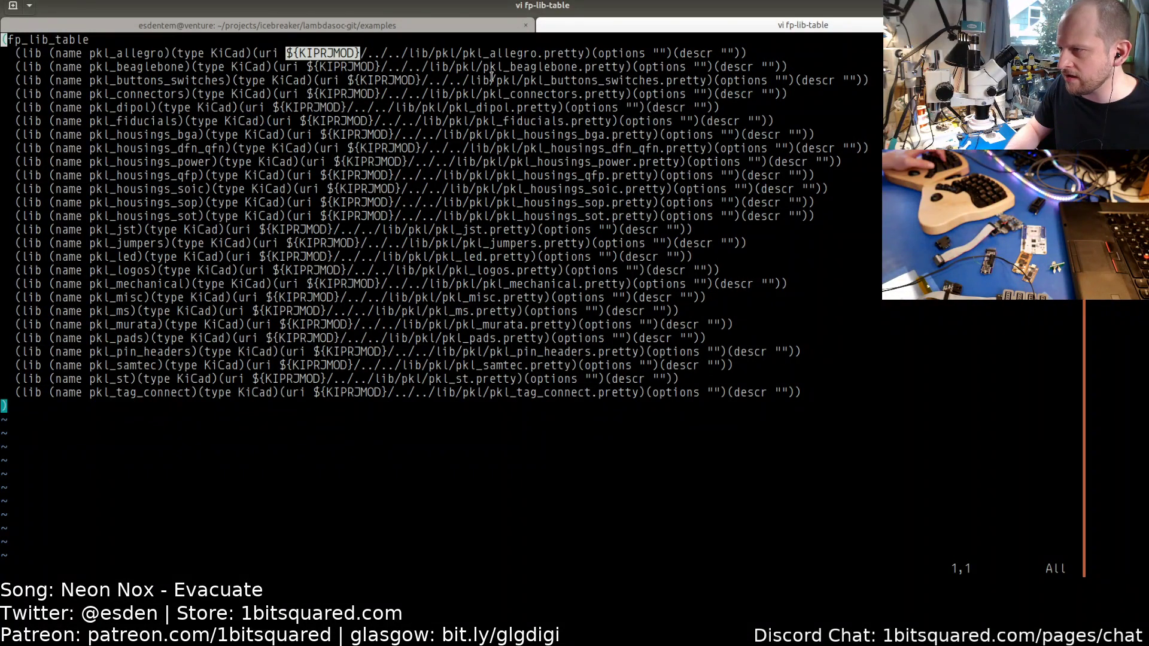
{"action": "type", "text": ":q"}
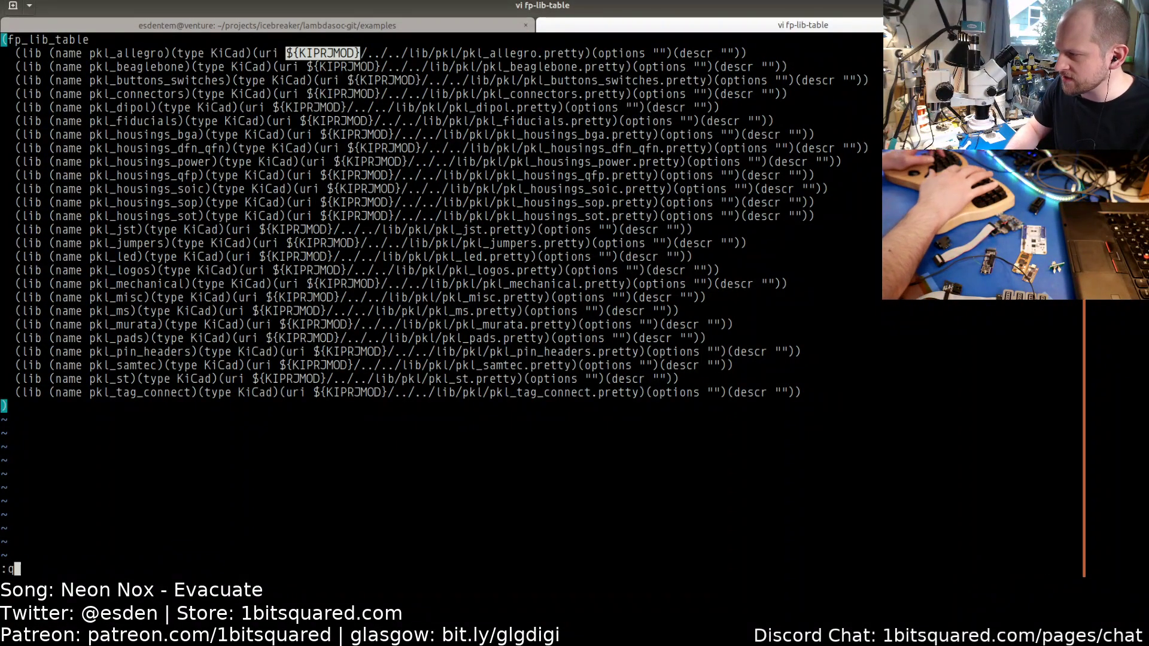
{"action": "key", "text": "Return"}
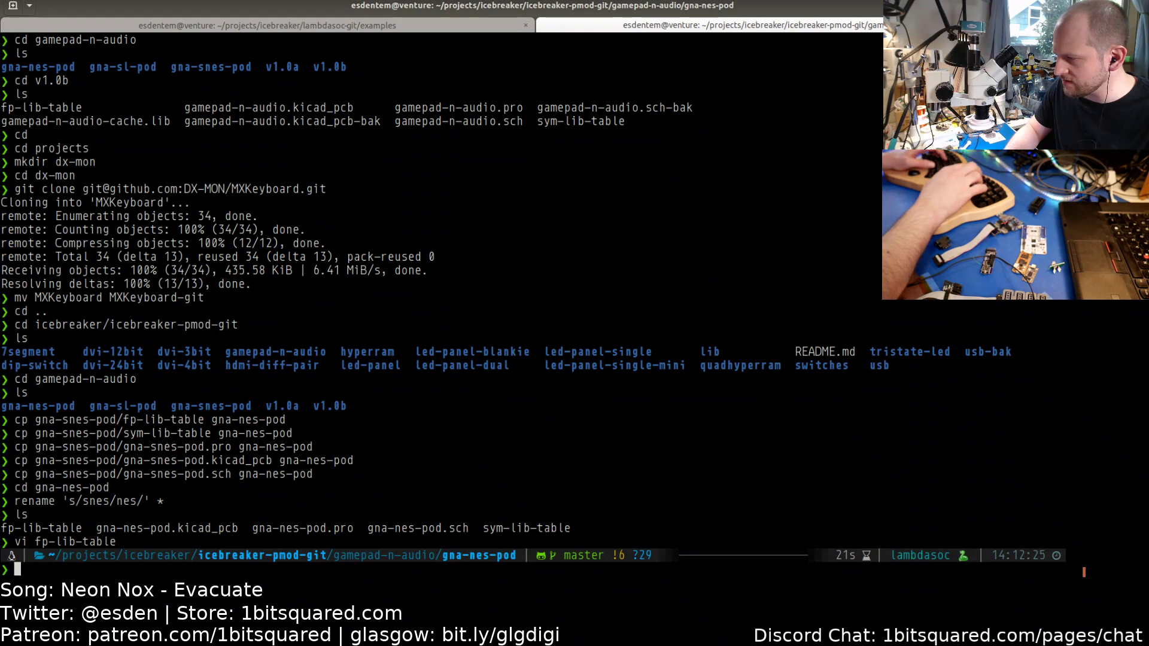
- View sym-lib-table in vi to check the symbol library paths, and quit without editing
{"action": "type", "text": "vi sym-lib-table"}
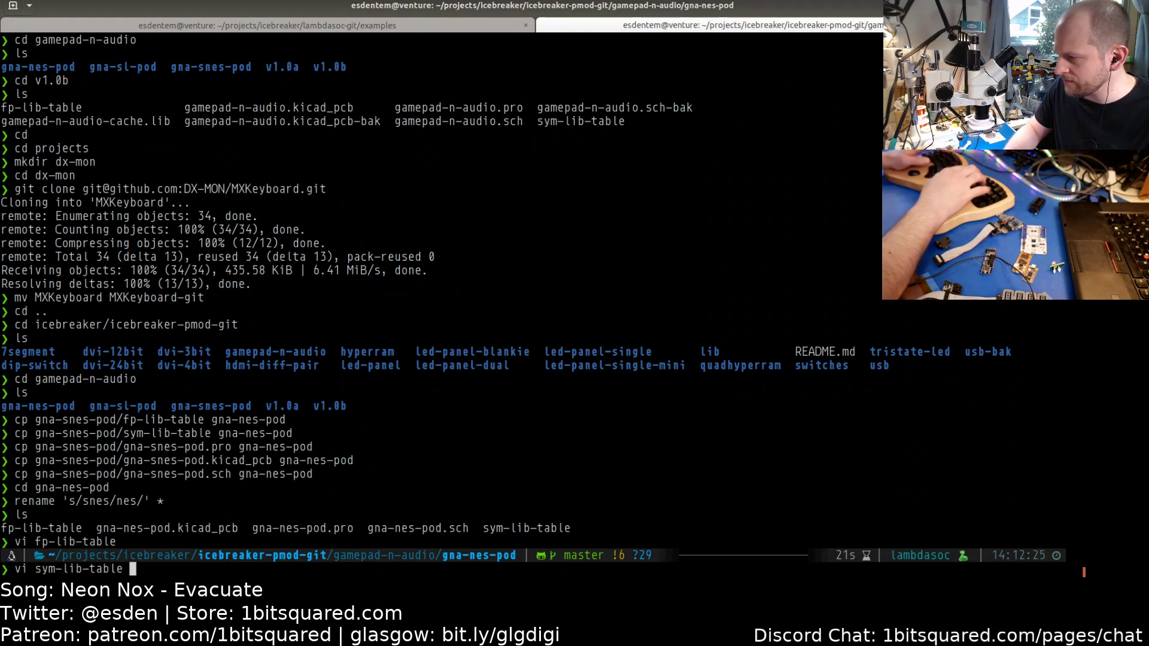
{"action": "key", "text": "Return"}
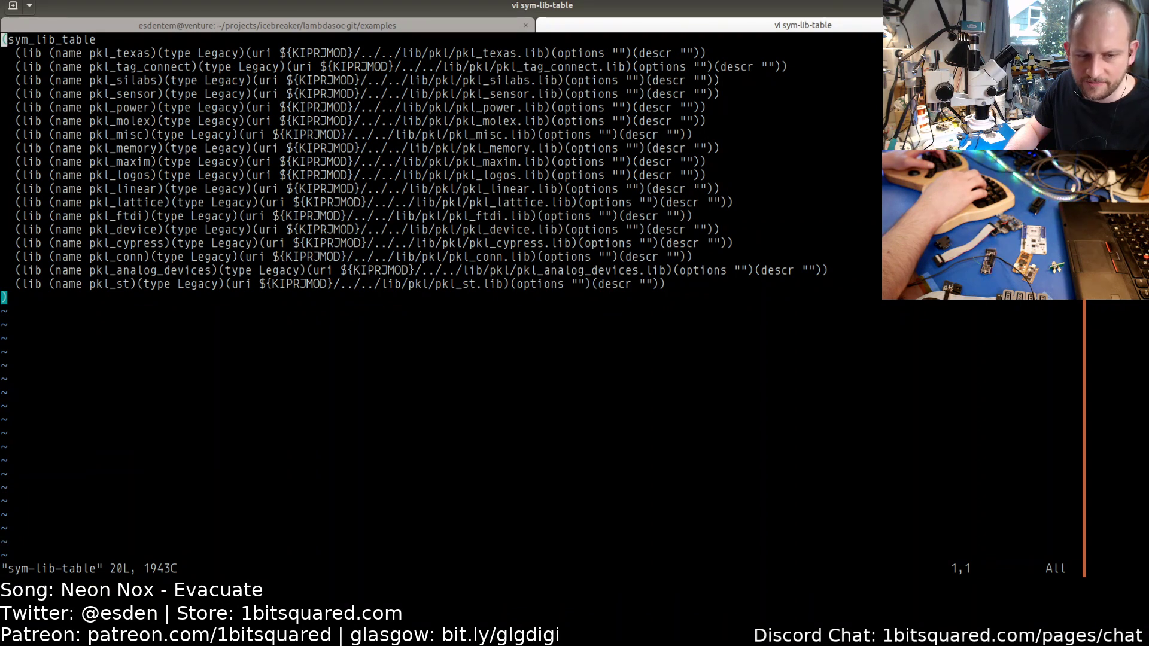
{"action": "type", "text": ":q"}
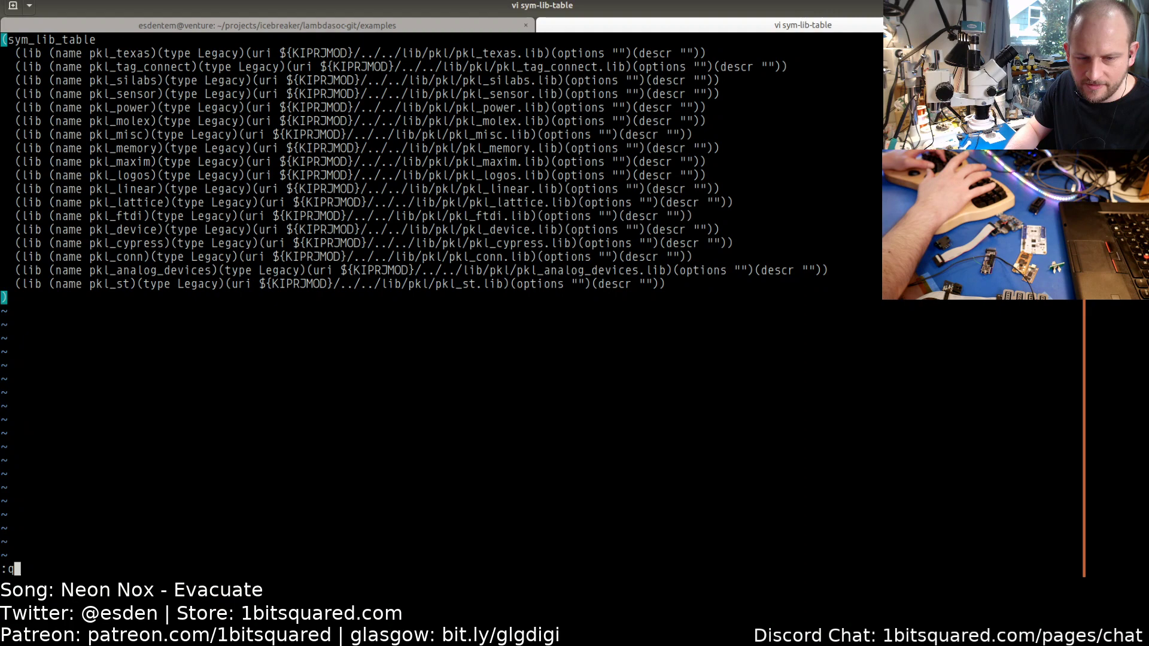
{"action": "key", "text": "Return"}
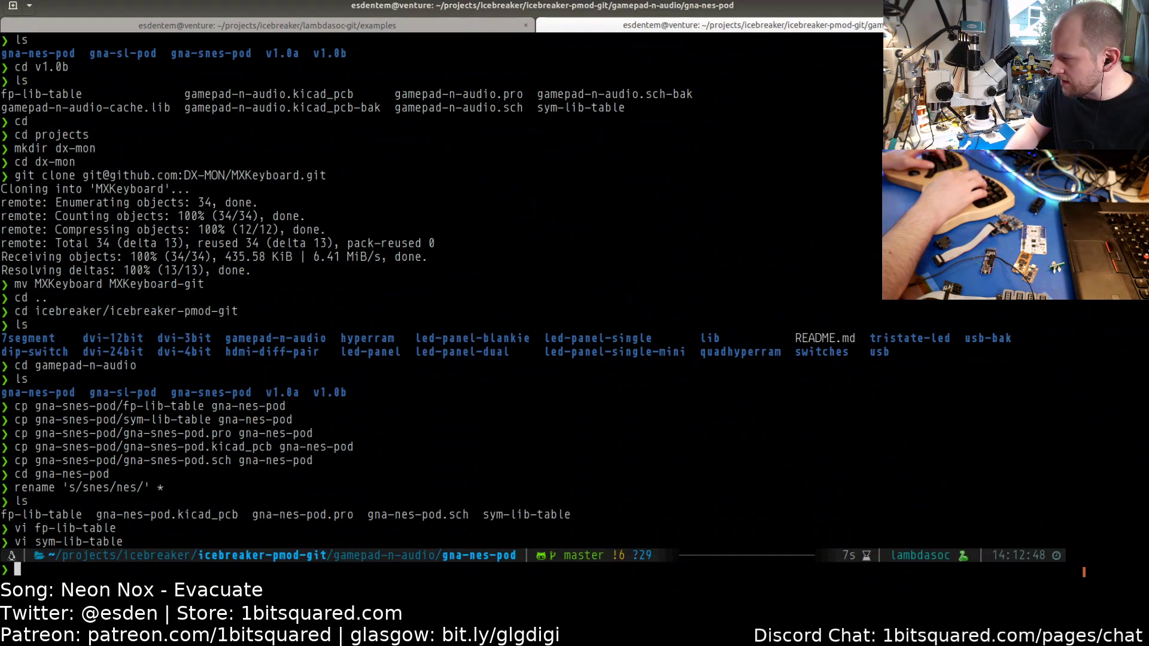
- List the files in the gna-nes-pod folder and compare their names with the s/snes/nes/ rename pattern
{"action": "type", "text": "ls"}
{"action": "key", "text": "Return"}
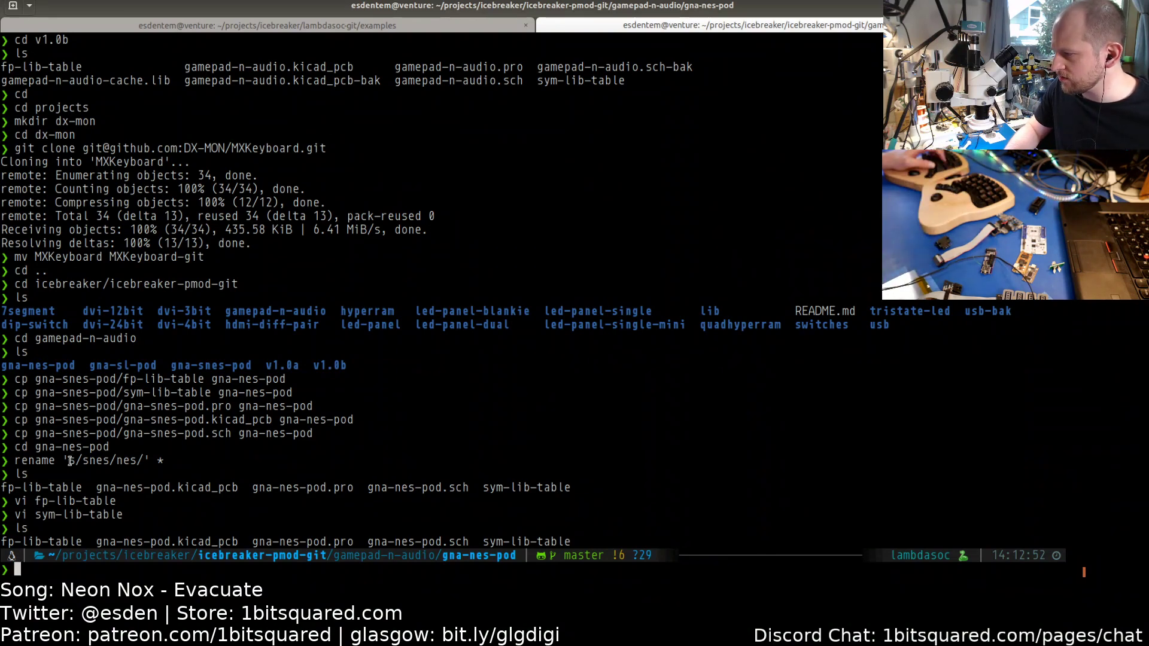
{"action": "left_click_drag", "start_coordinate": [70, 459], "coordinate": [142, 460]}
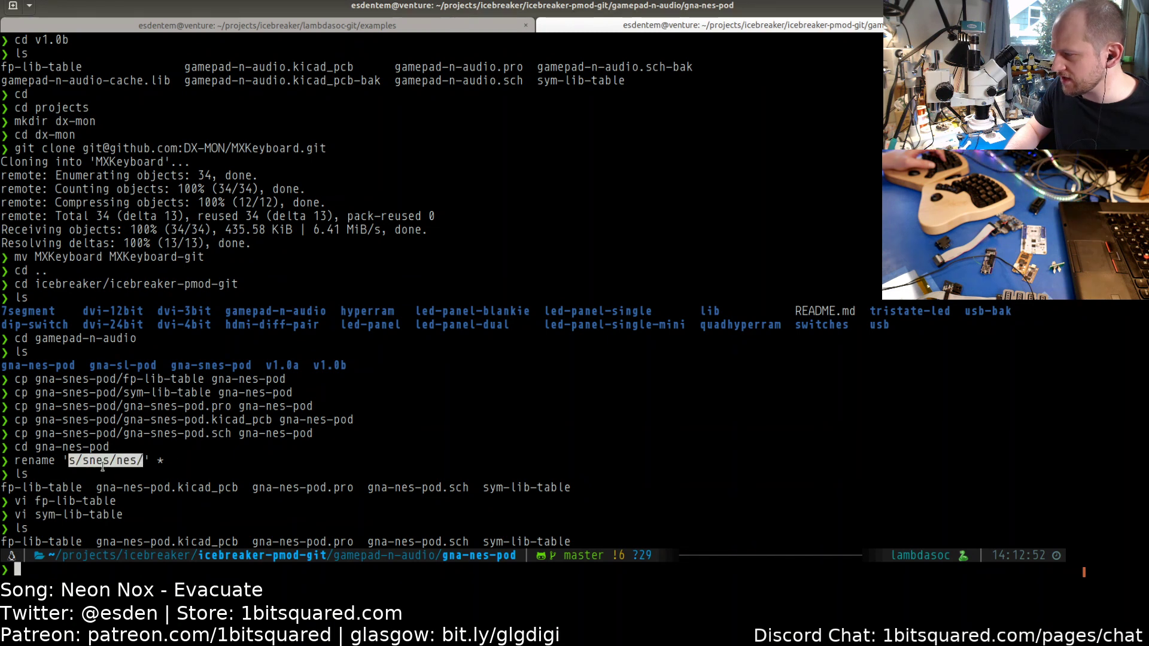
{"action": "left_click_drag", "start_coordinate": [279, 543], "coordinate": [301, 545]}
{"action": "left_click", "coordinate": [300, 486]}
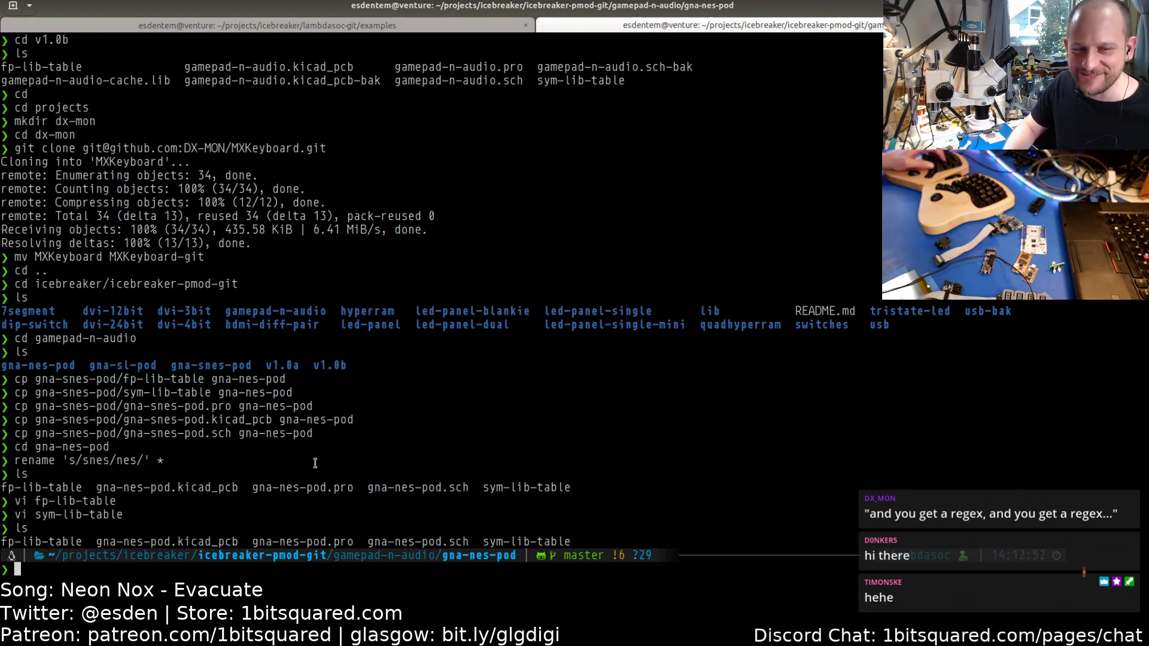
- Switch to KiCad and open the project gna-nes-pod.pro from the gna-nes-pod folder inside gamepad-n-audio
{"action": "key", "text": "alt+Tab"}
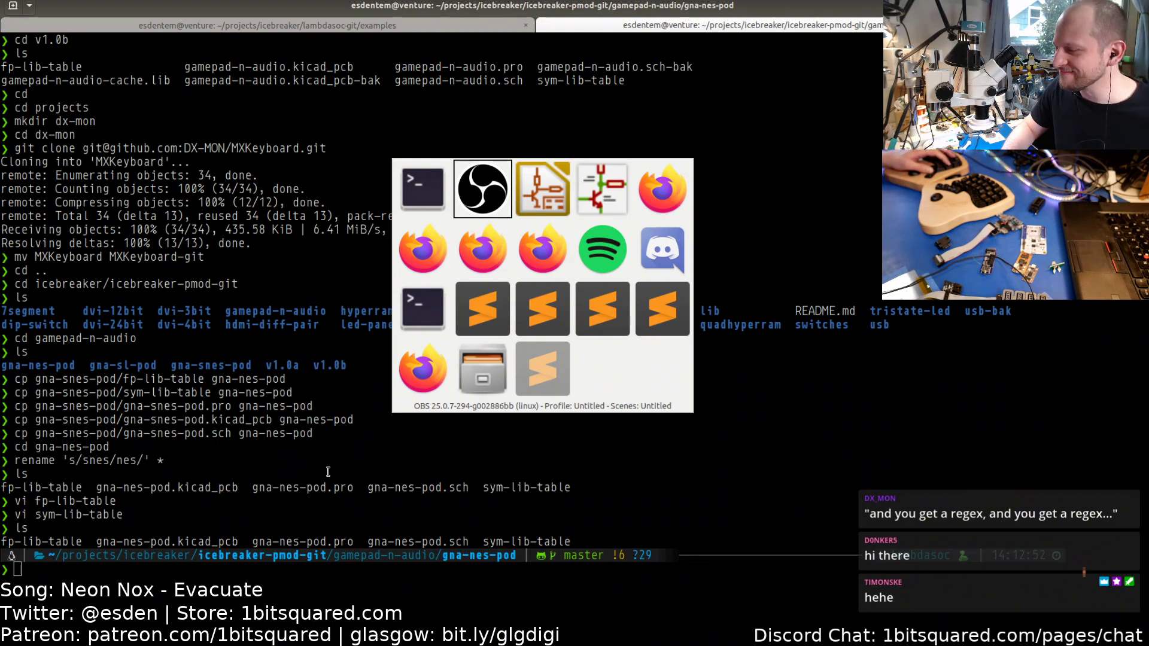
{"action": "key", "text": "alt+Tab"}
{"action": "key", "text": "alt+Tab"}
{"action": "key", "text": "alt+Tab"}
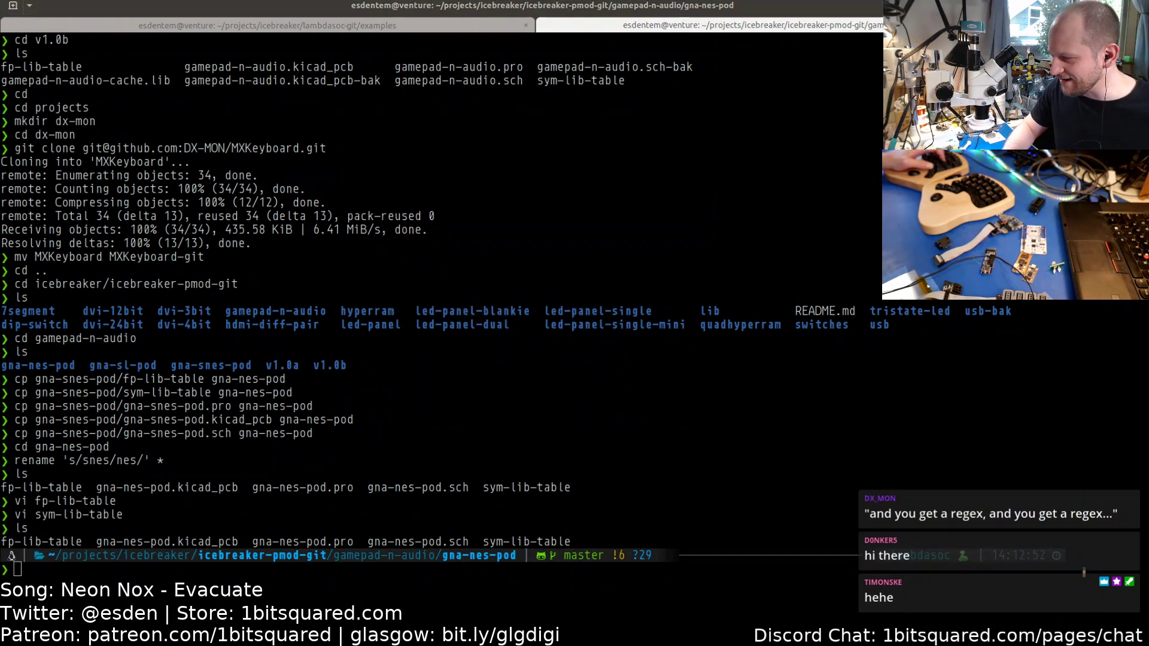
{"action": "left_click", "coordinate": [684, 590]}
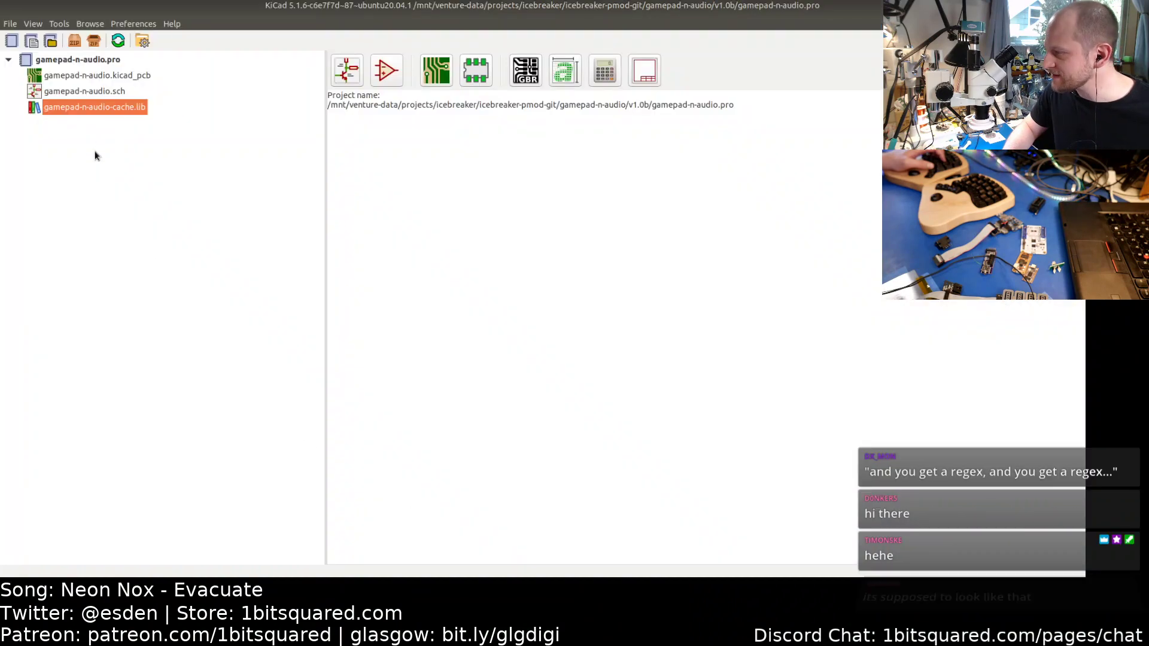
{"action": "left_click", "coordinate": [51, 40]}
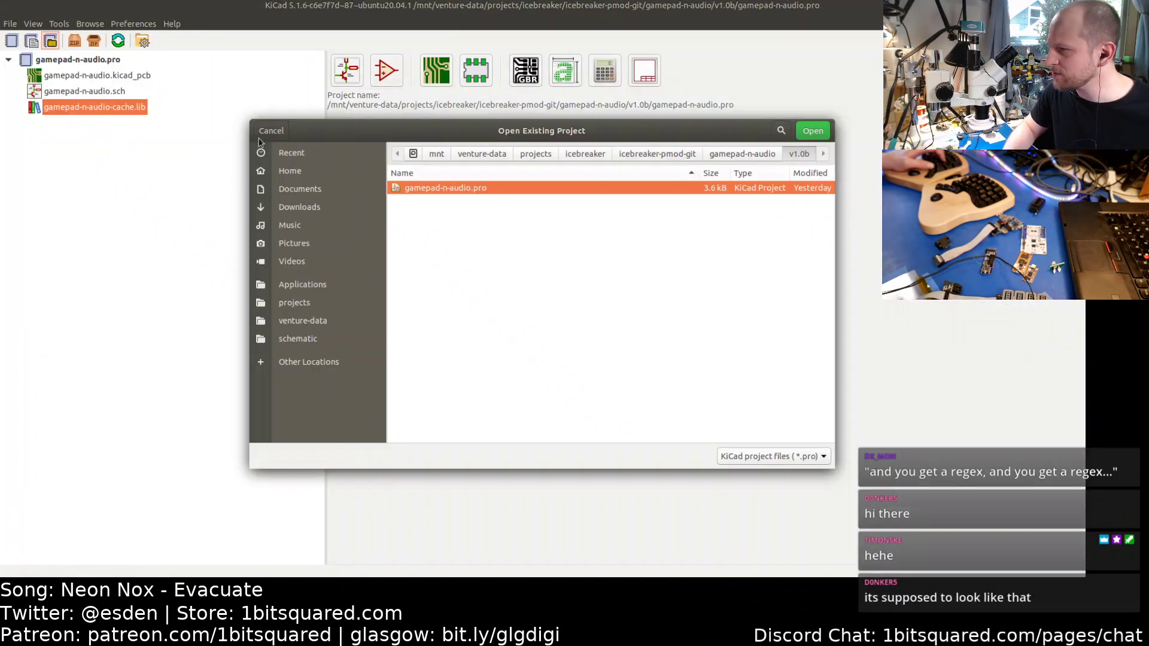
{"action": "left_click", "coordinate": [754, 155]}
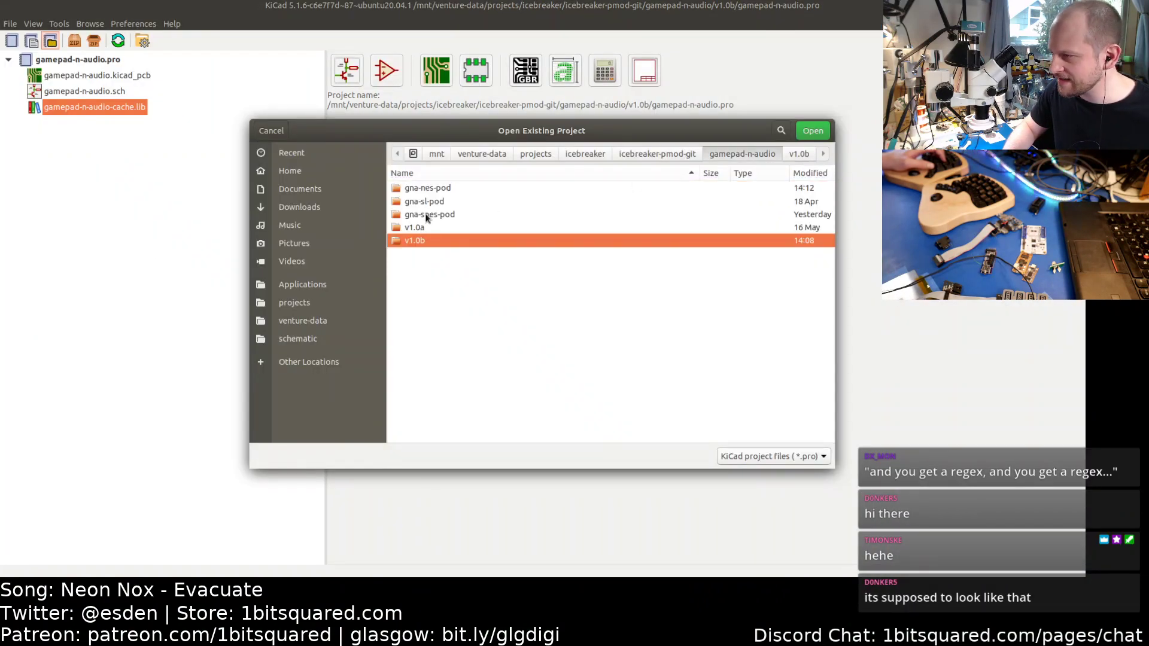
{"action": "double_click", "coordinate": [425, 189]}
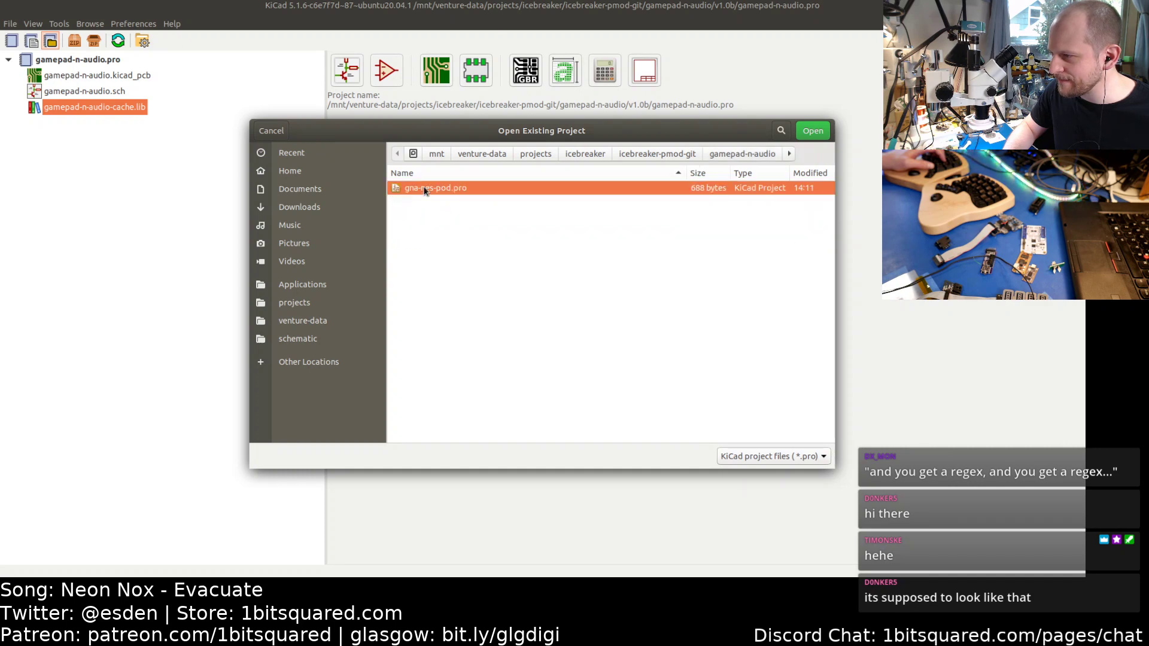
{"action": "double_click", "coordinate": [424, 189]}
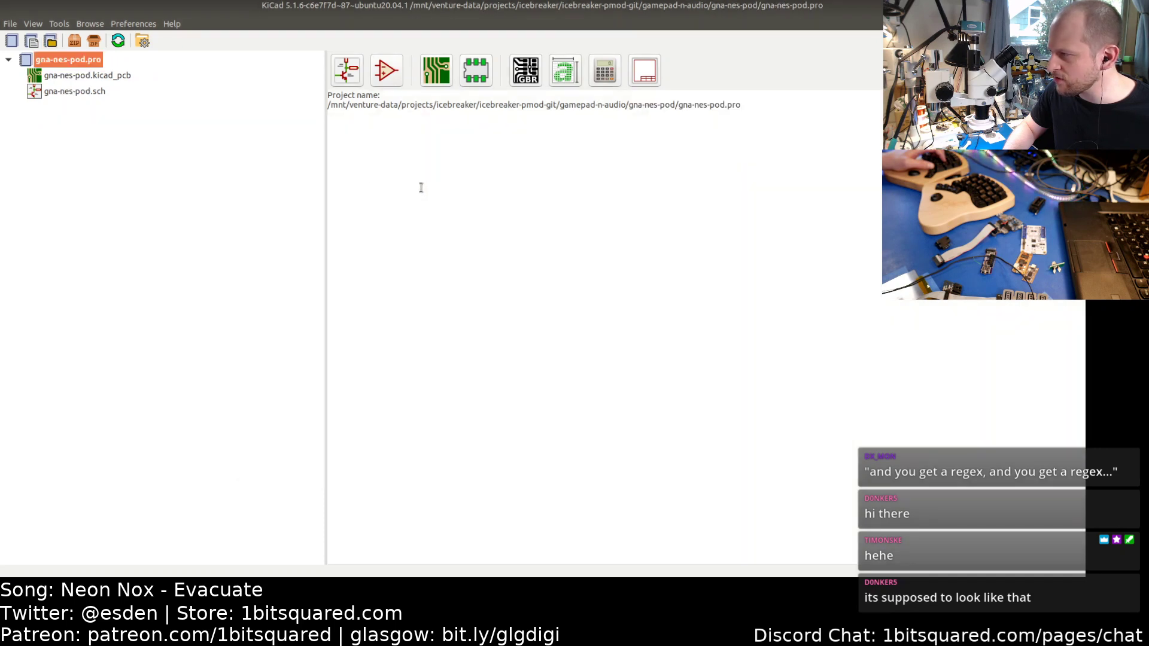
- Open the schematic gna-nes-pod.sch and set its title block title to "iCEBreaker PMOD - Gamepad & Audio - NES Pod"
{"action": "double_click", "coordinate": [73, 92]}
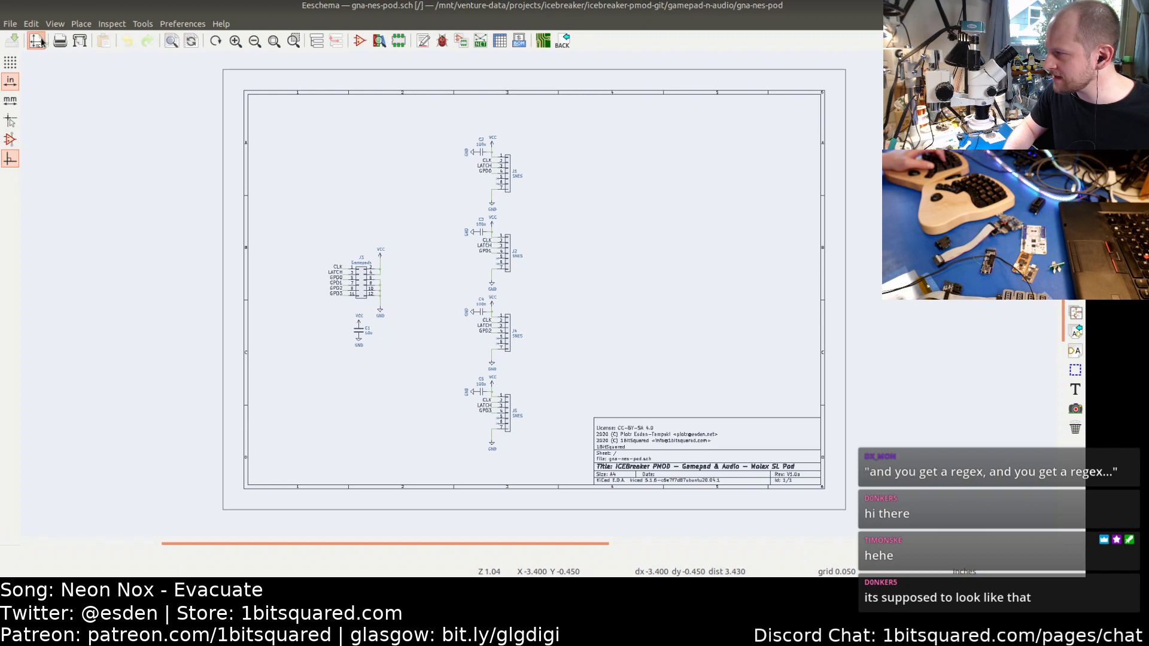
{"action": "left_click", "coordinate": [37, 40]}
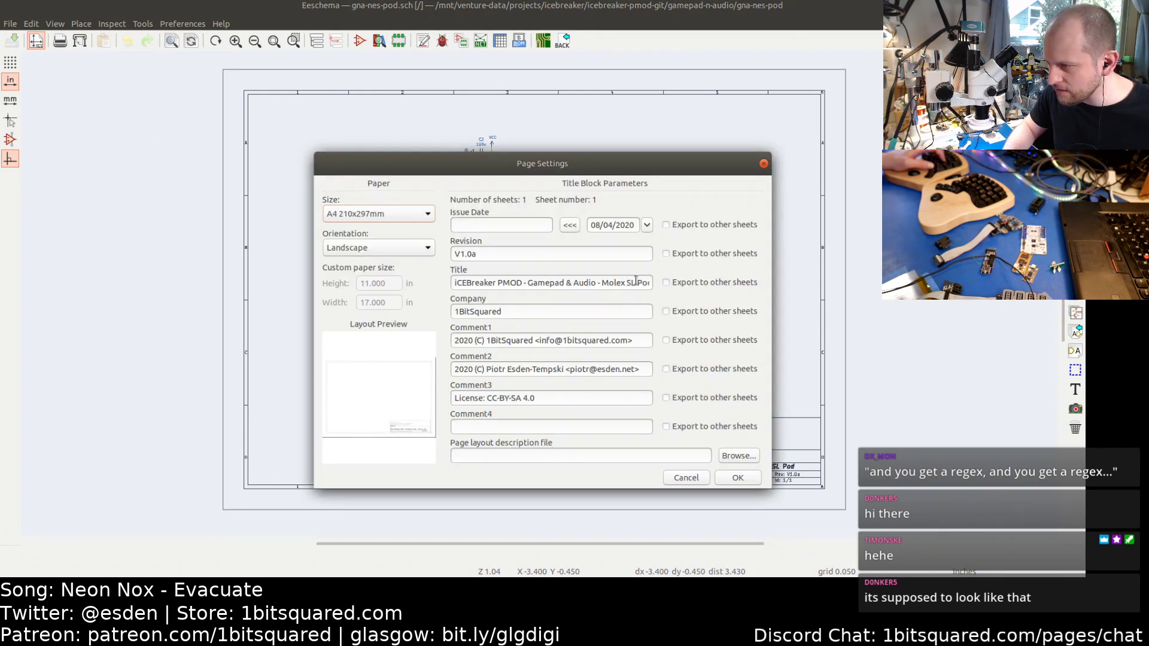
{"action": "left_click_drag", "start_coordinate": [636, 282], "coordinate": [672, 283]}
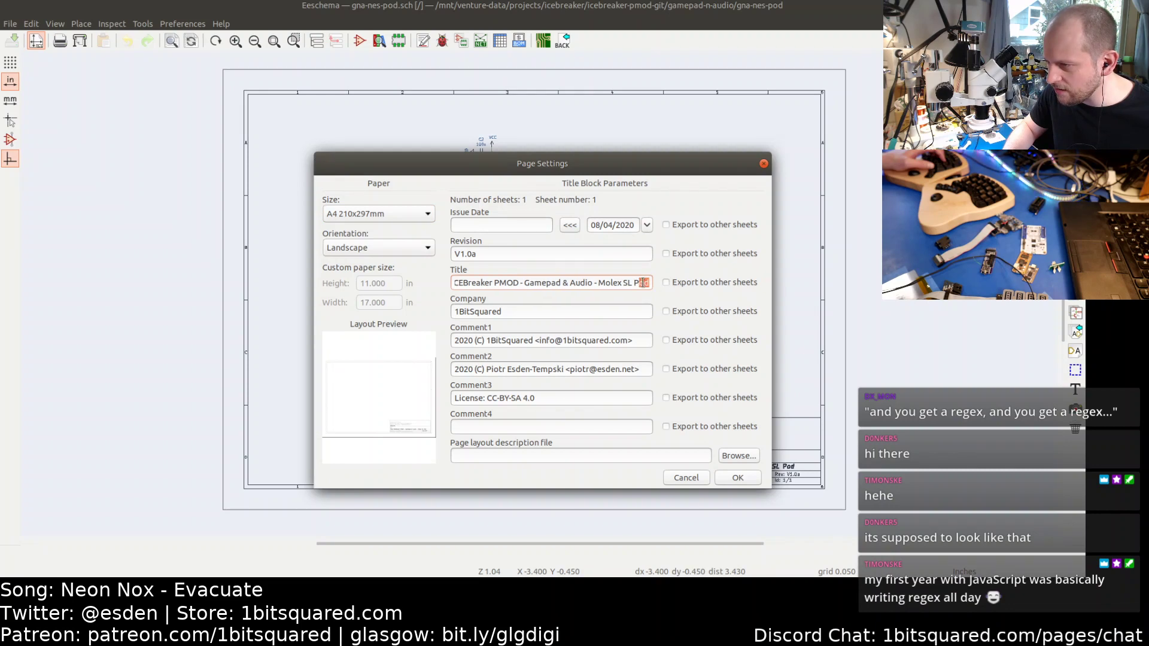
{"action": "key", "text": "BackSpace"}
{"action": "key", "text": "BackSpace"}
{"action": "key", "text": "BackSpace"}
{"action": "key", "text": "BackSpace"}
{"action": "key", "text": "BackSpace"}
{"action": "key", "text": "BackSpace"}
{"action": "key", "text": "BackSpace"}
{"action": "key", "text": "BackSpace"}
{"action": "key", "text": "BackSpace"}
{"action": "type", "text": "N"}
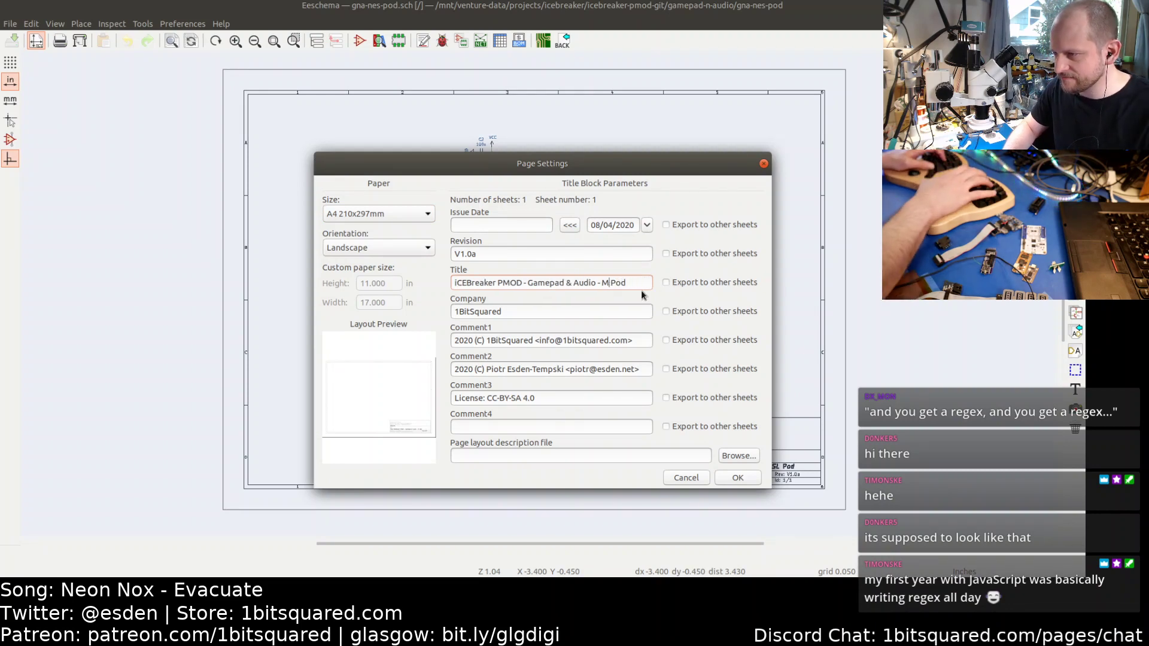
{"action": "type", "text": "ES"}
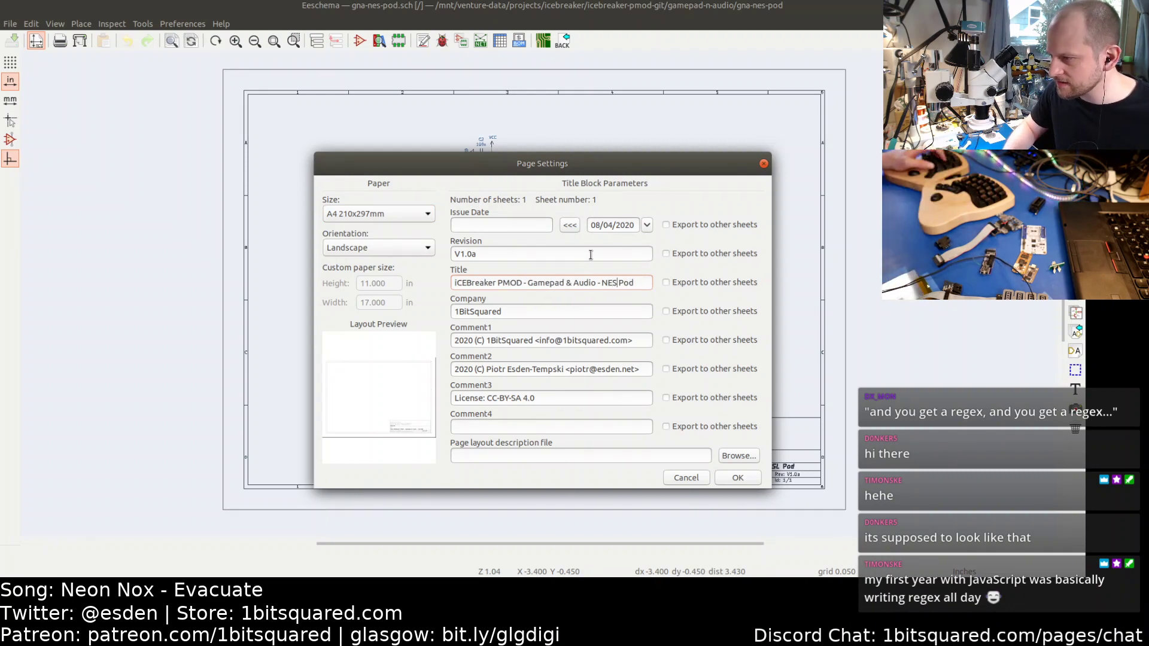
{"action": "left_click", "coordinate": [736, 479]}
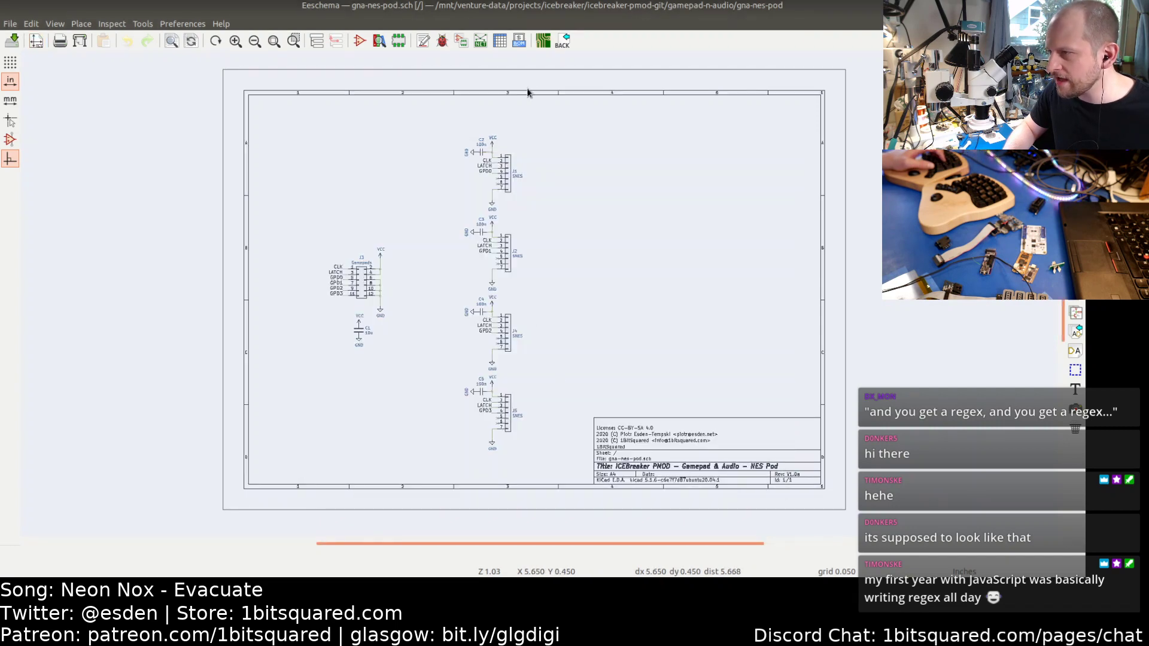
- Switch to the PCB layout, set its page title to "iCEBreaker PMOD - Gamepad & Audio - NES Pod", and return to the schematic
{"action": "key", "text": "alt+Tab"}
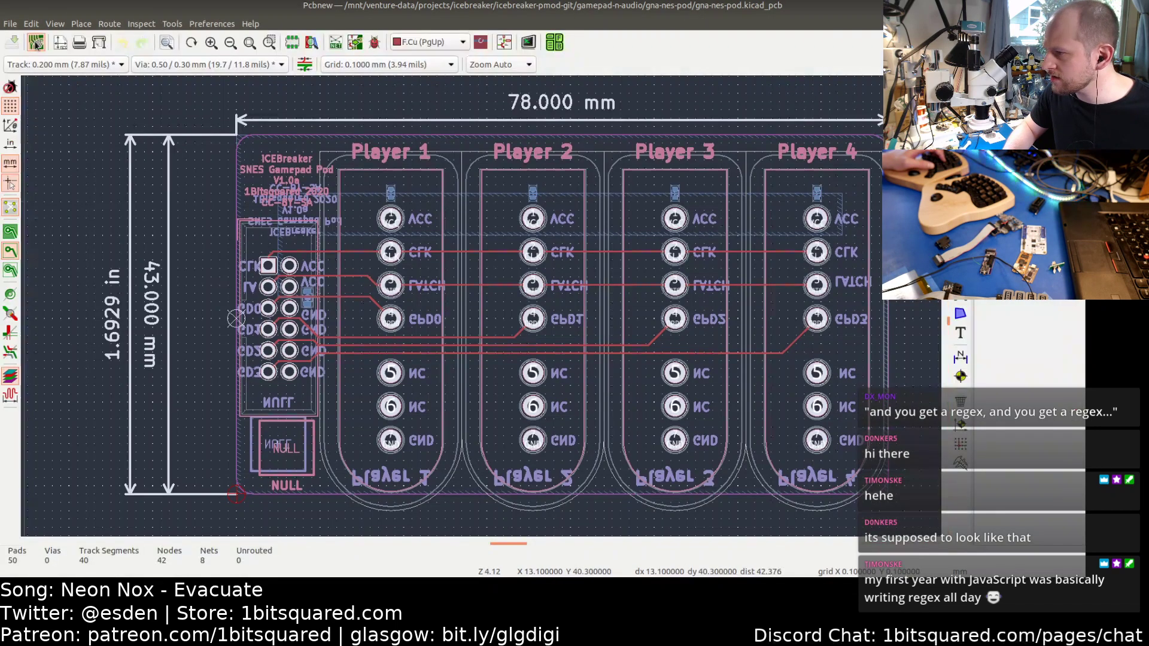
{"action": "left_click", "coordinate": [36, 42]}
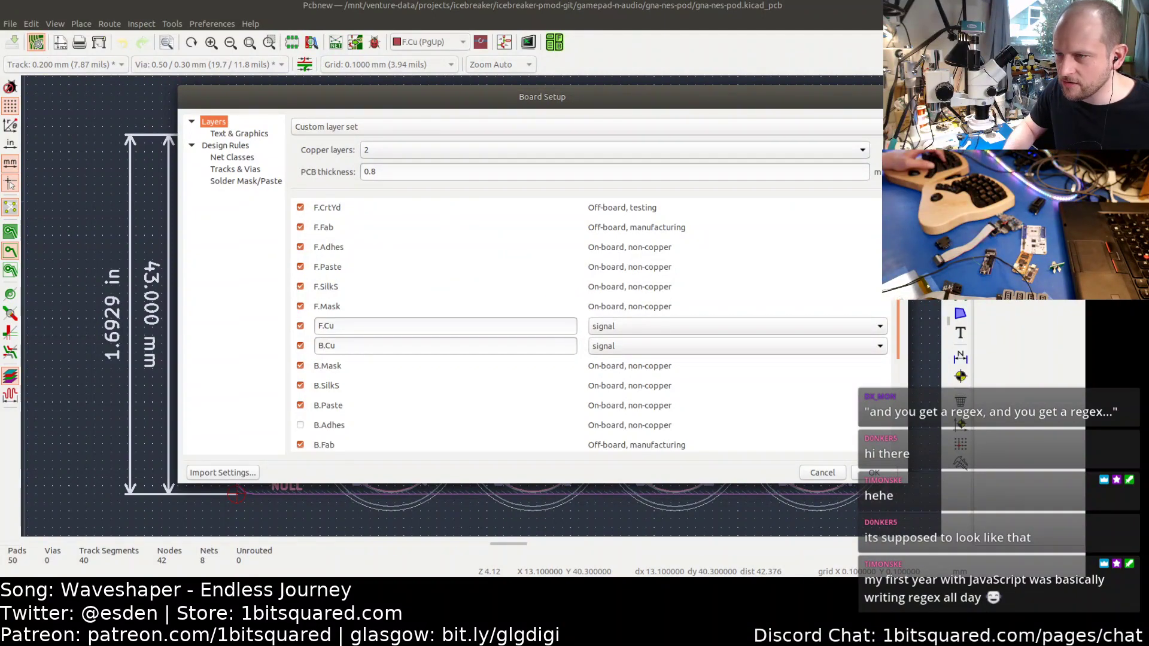
{"action": "key", "text": "Escape"}
{"action": "left_click", "coordinate": [60, 42]}
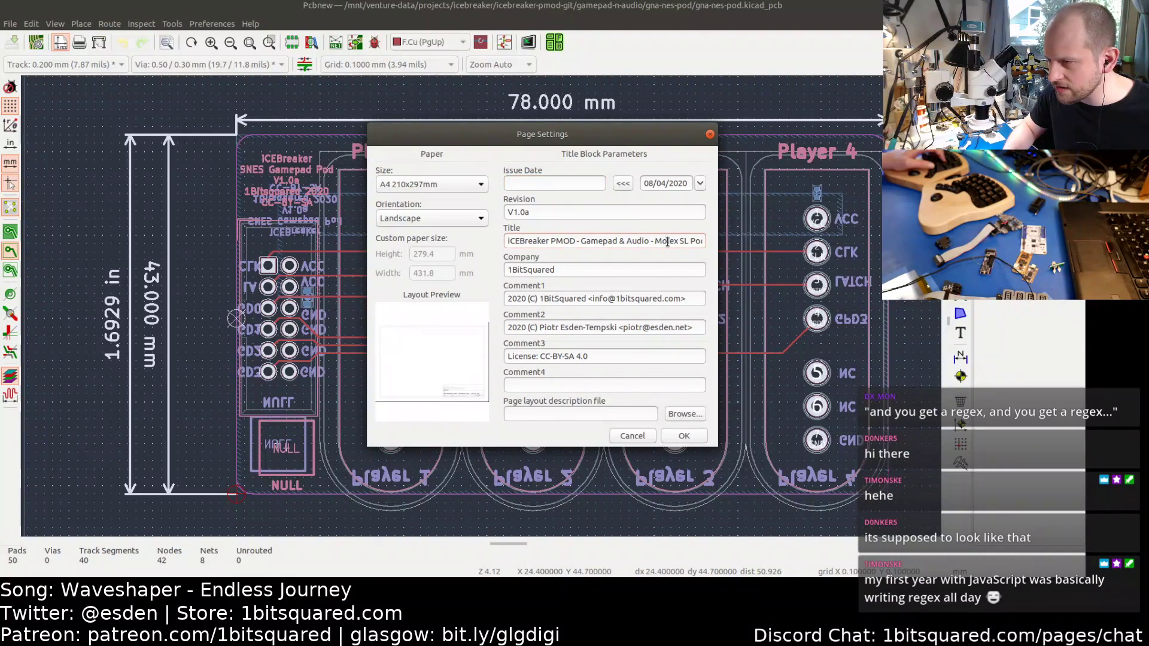
{"action": "left_click_drag", "start_coordinate": [654, 241], "coordinate": [686, 240]}
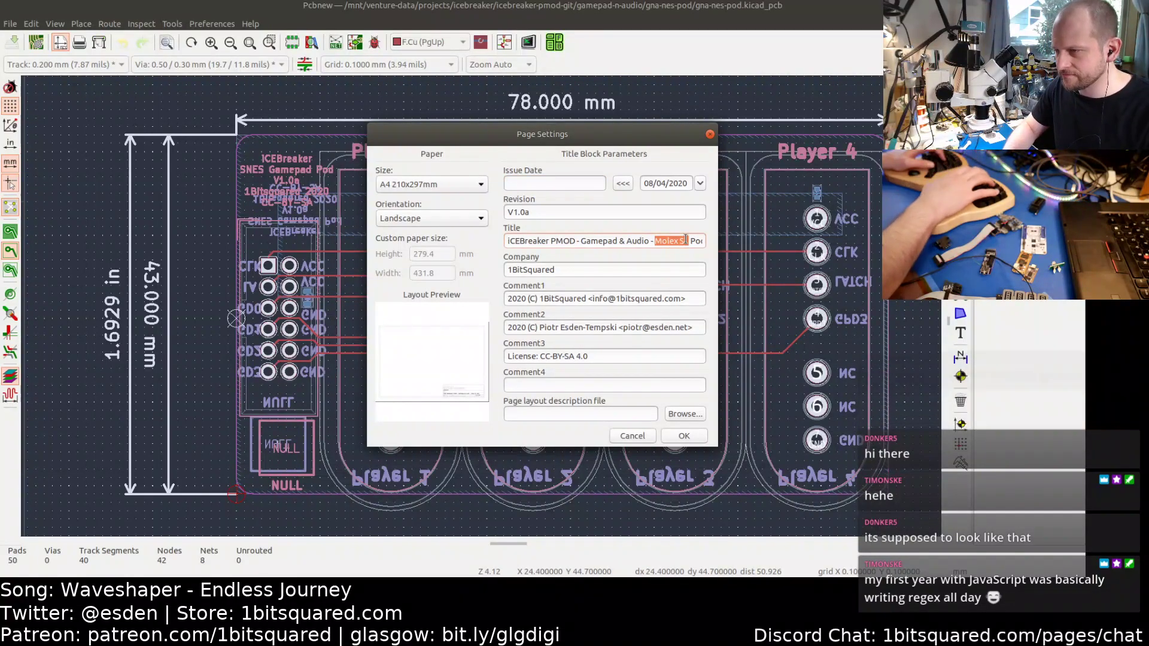
{"action": "type", "text": "NES"}
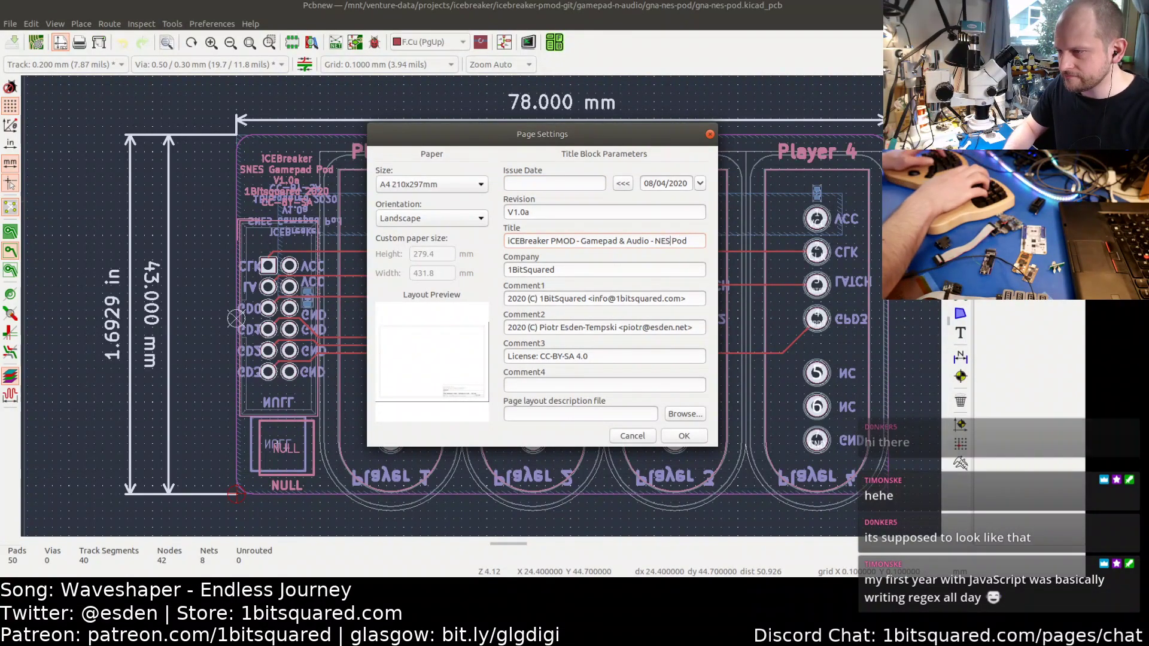
{"action": "left_click", "coordinate": [684, 436]}
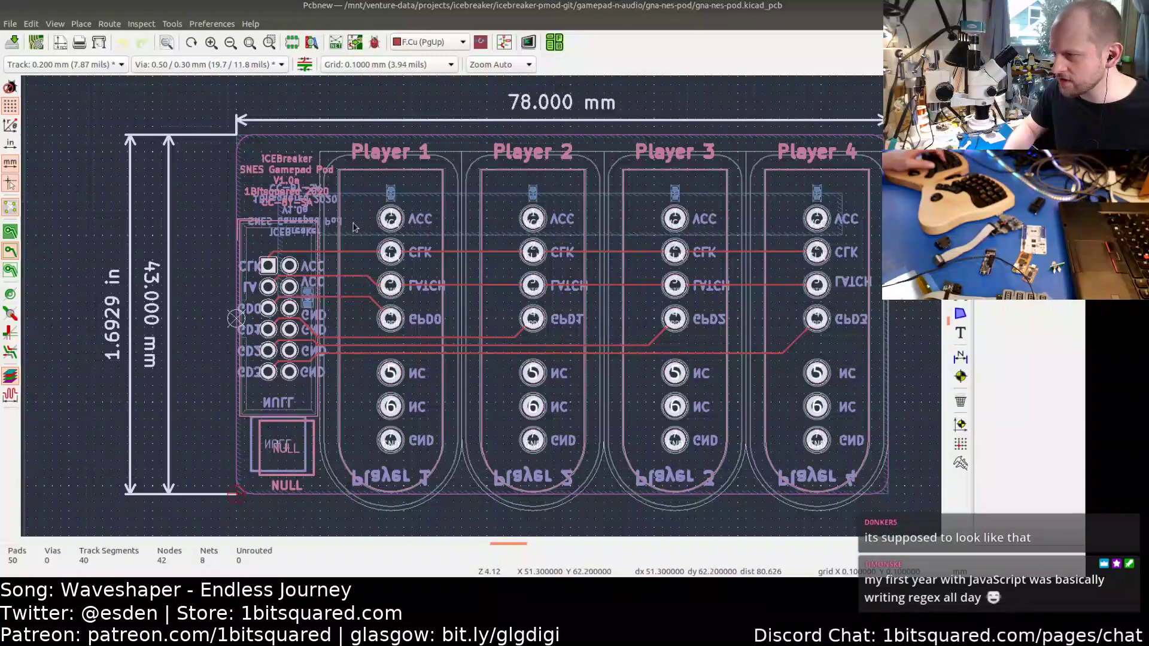
{"action": "left_click", "coordinate": [502, 45]}
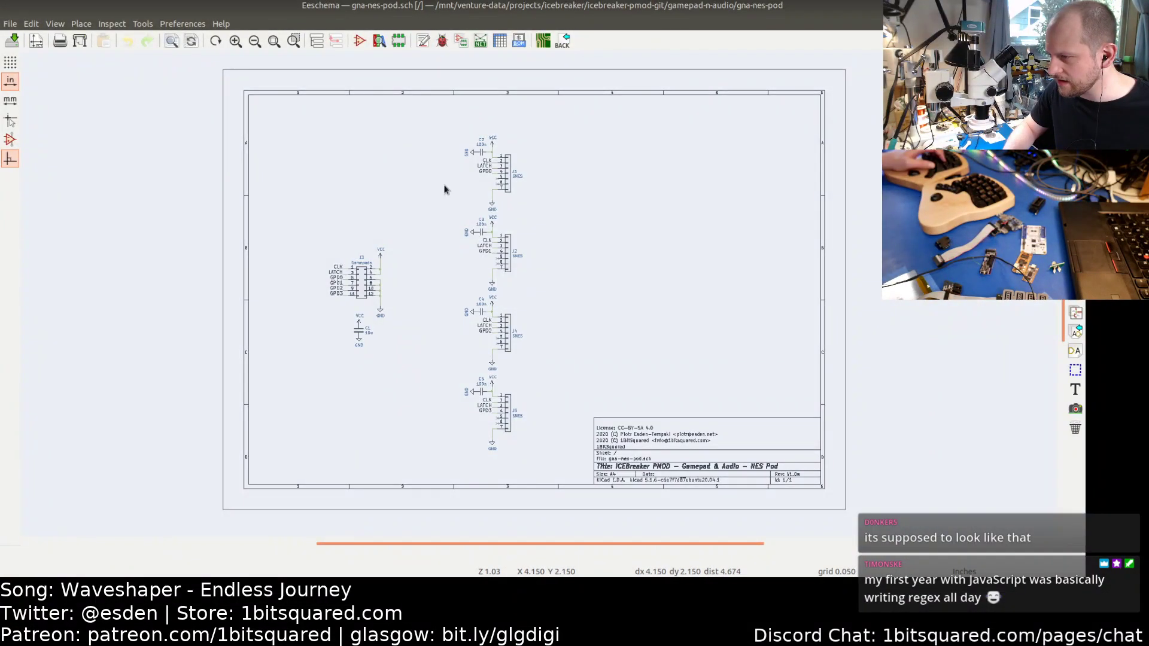
- Examine the SNES connector symbols in the schematic, check the PCB layout, and return to the schematic
{"action": "scroll", "coordinate": [475, 197], "scroll_direction": "up", "scroll_amount": 3}
{"action": "scroll", "coordinate": [530, 195], "scroll_direction": "right", "scroll_amount": 2}
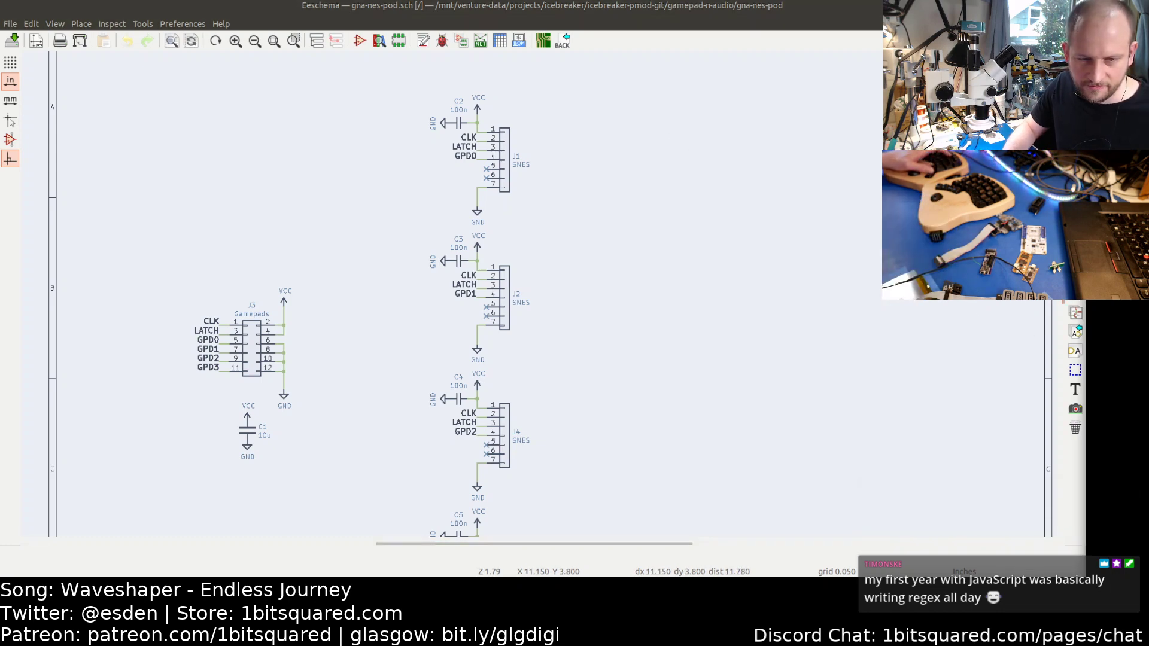
{"action": "key", "text": "alt+Tab"}
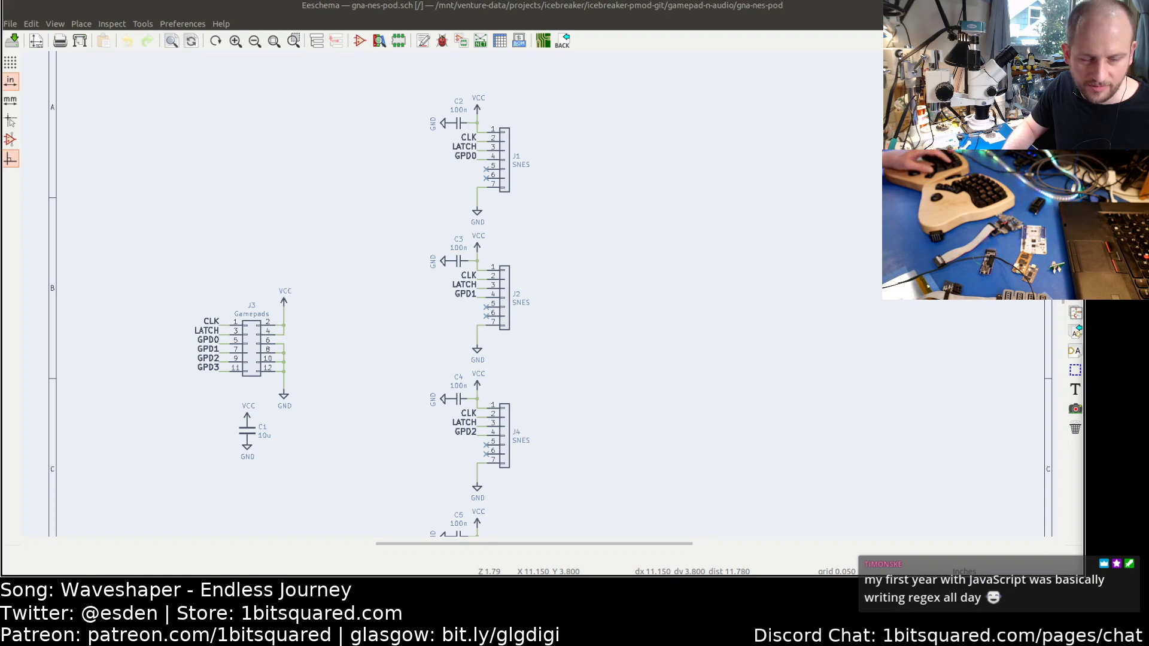
{"action": "key", "text": "alt+Tab"}
{"action": "key", "text": "alt+Tab"}
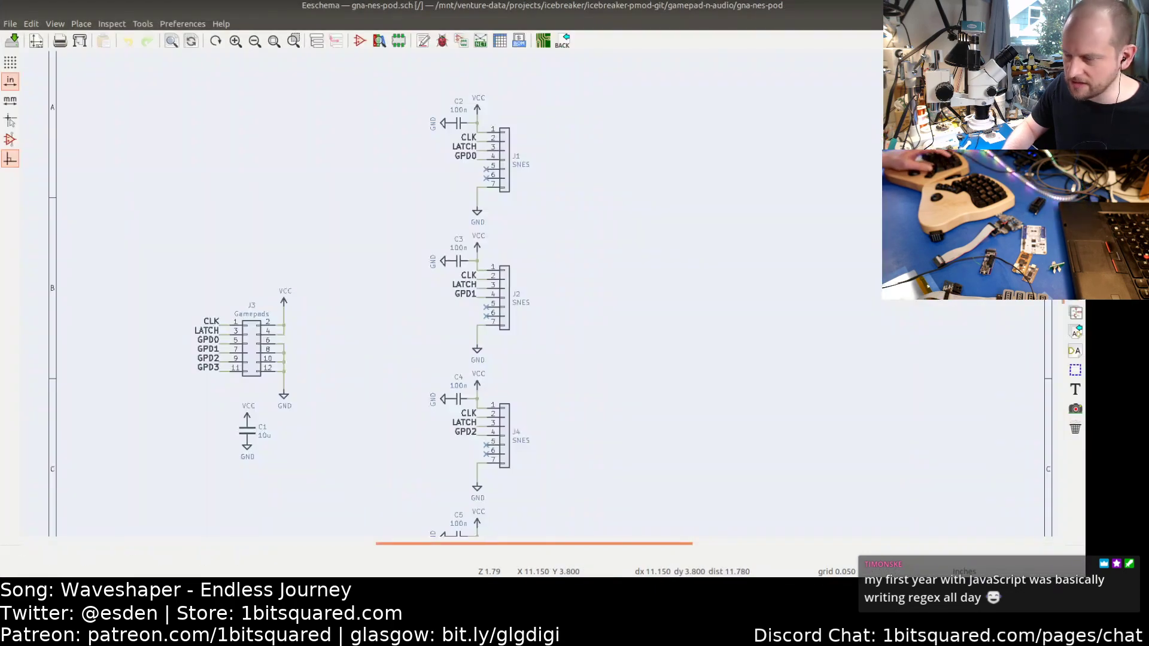
{"action": "key", "text": "alt+Tab"}
{"action": "key", "text": "alt+Tab"}
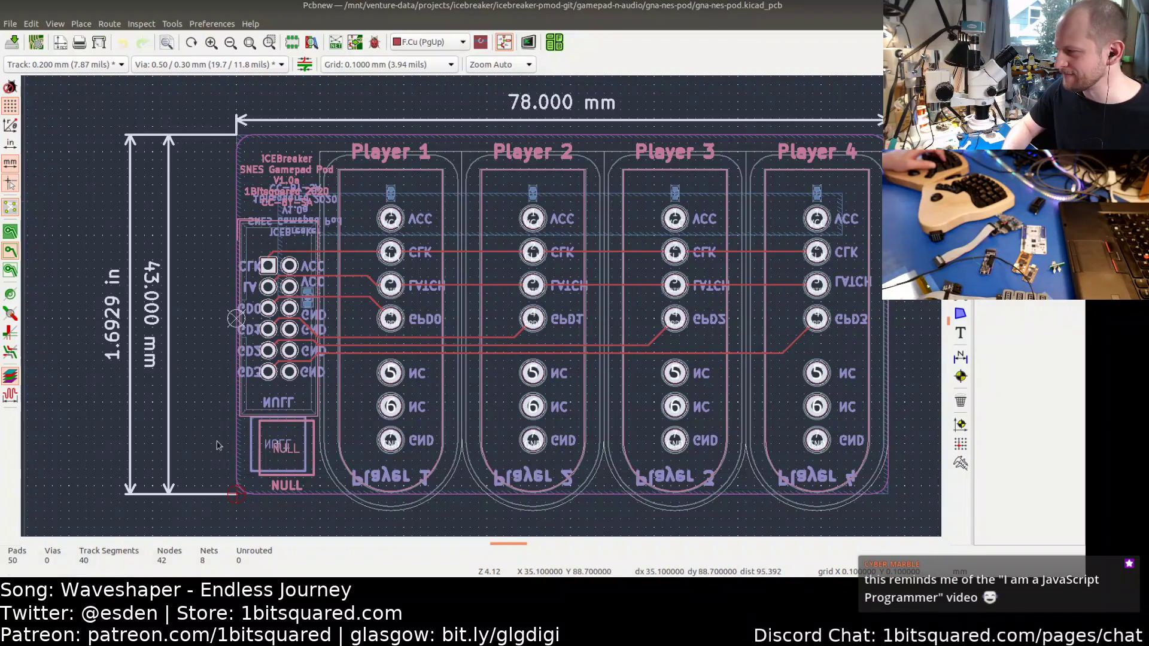
{"action": "left_click", "coordinate": [503, 48]}
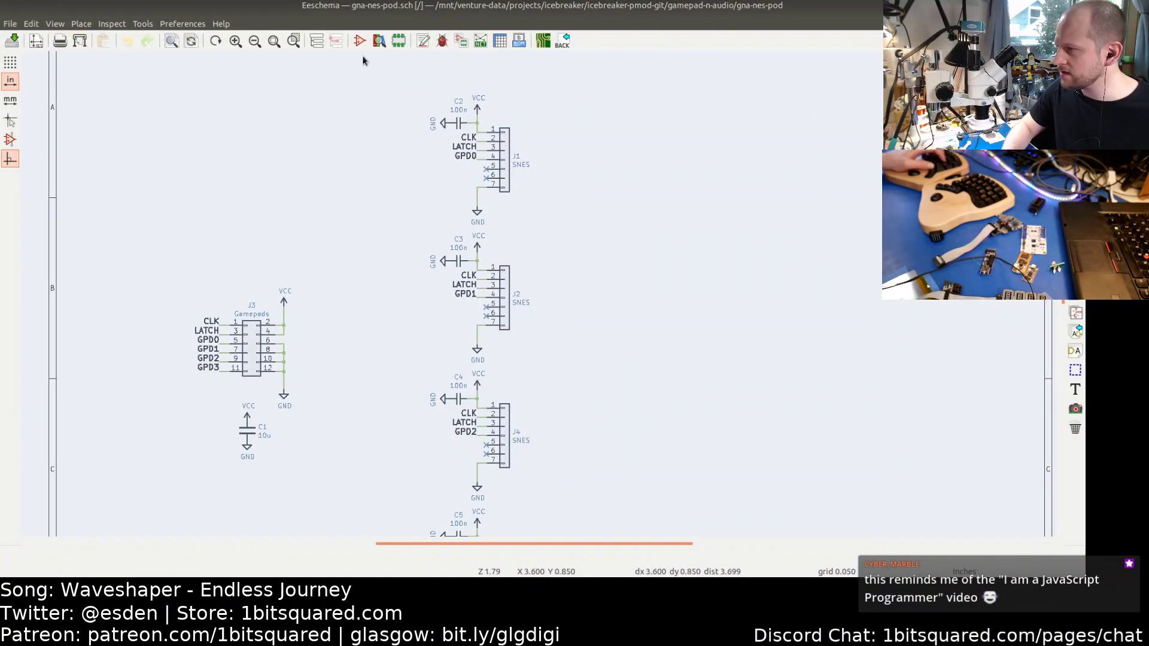
- Open the SNES footprint from the pkl_connectors library in the Footprint Editor
{"action": "left_click", "coordinate": [399, 40]}
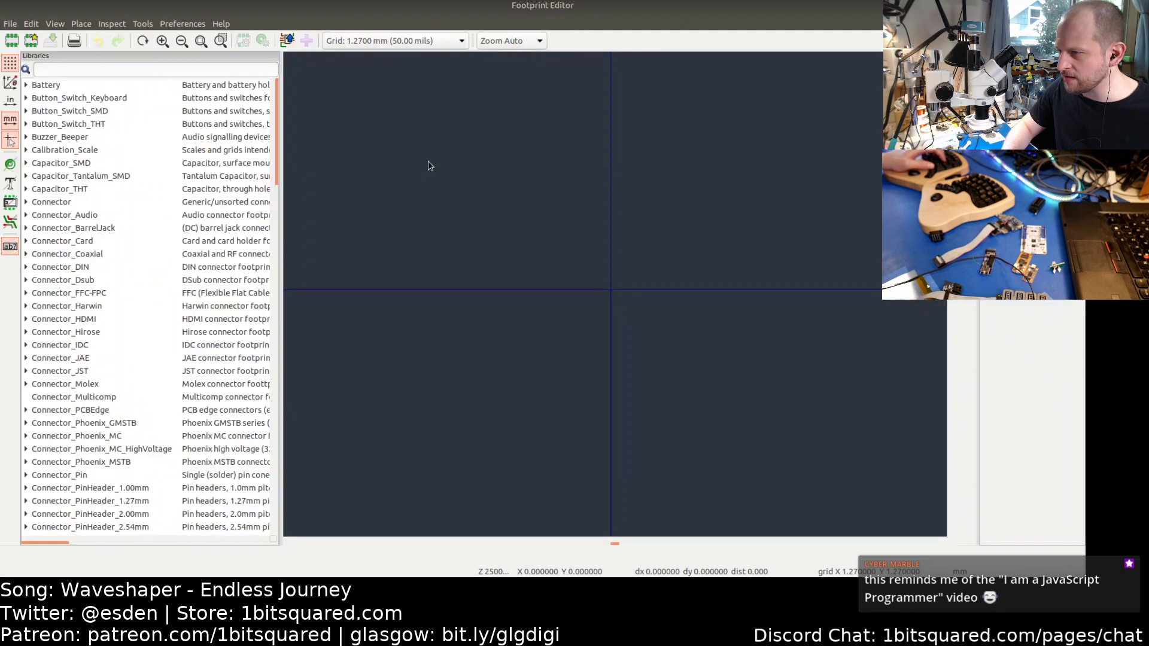
{"action": "scroll", "coordinate": [117, 256], "scroll_direction": "down", "scroll_amount": 20}
{"action": "scroll", "coordinate": [115, 257], "scroll_direction": "up", "scroll_amount": 5}
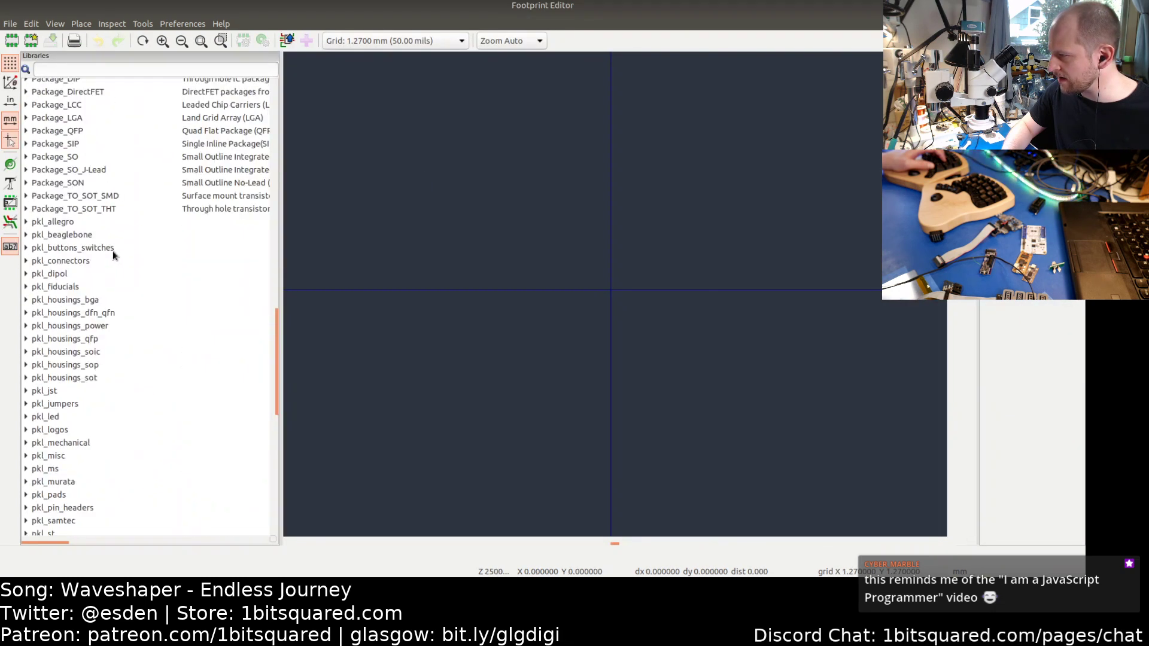
{"action": "left_click", "coordinate": [25, 261]}
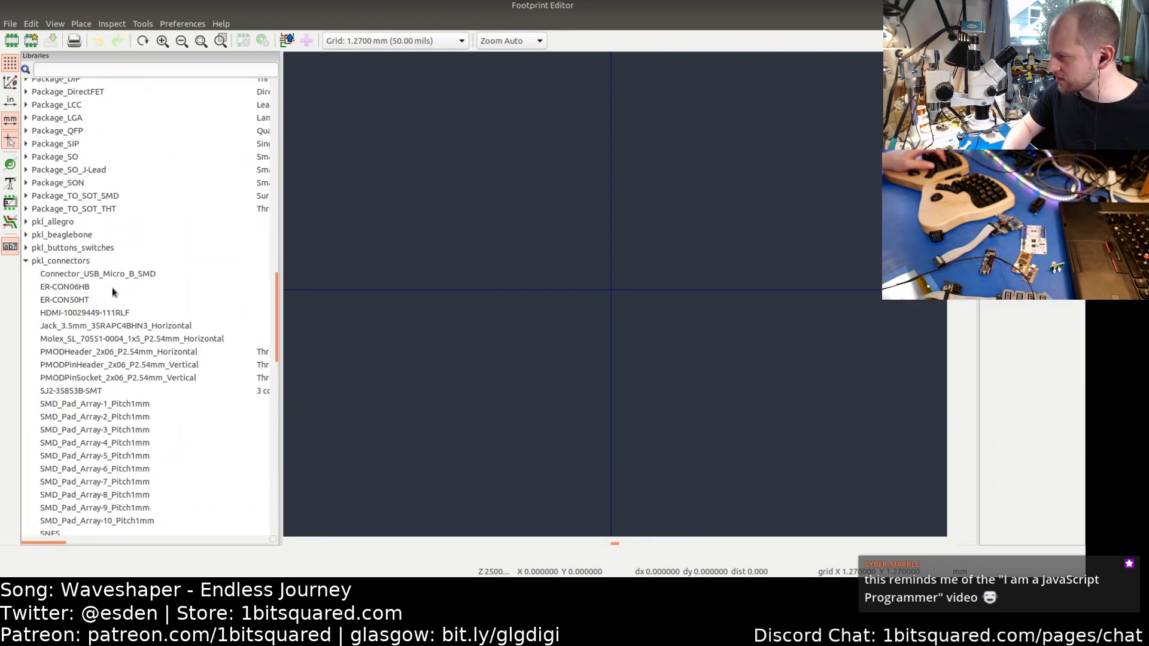
{"action": "scroll", "coordinate": [108, 293], "scroll_direction": "down", "scroll_amount": 3}
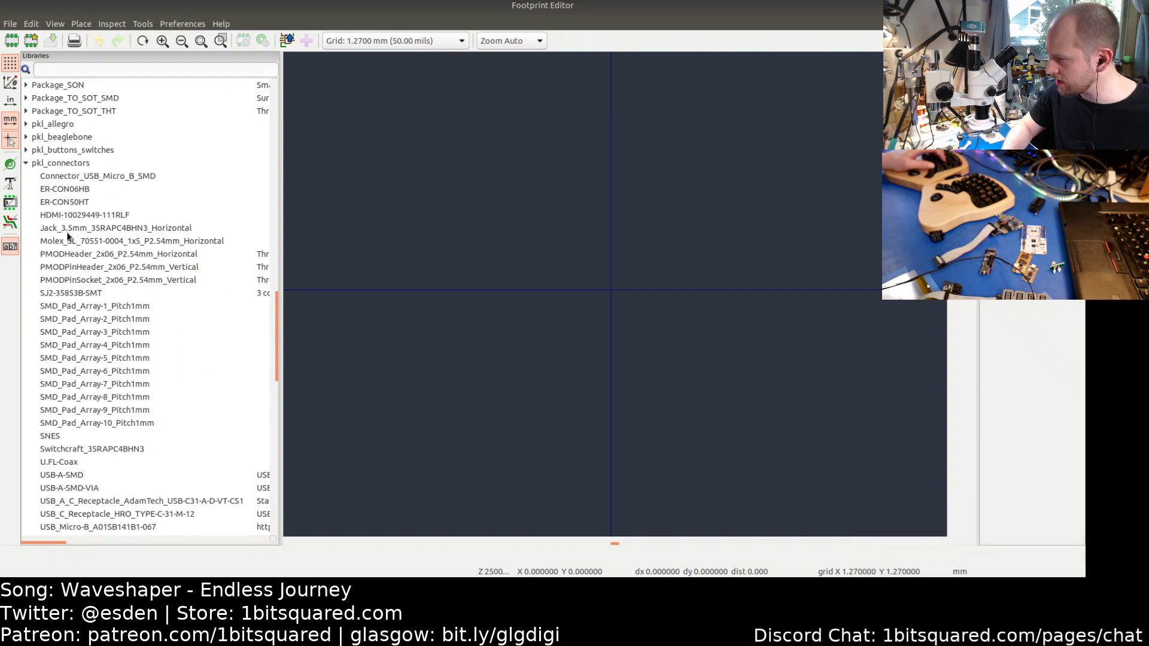
{"action": "scroll", "coordinate": [67, 235], "scroll_direction": "down", "scroll_amount": 2}
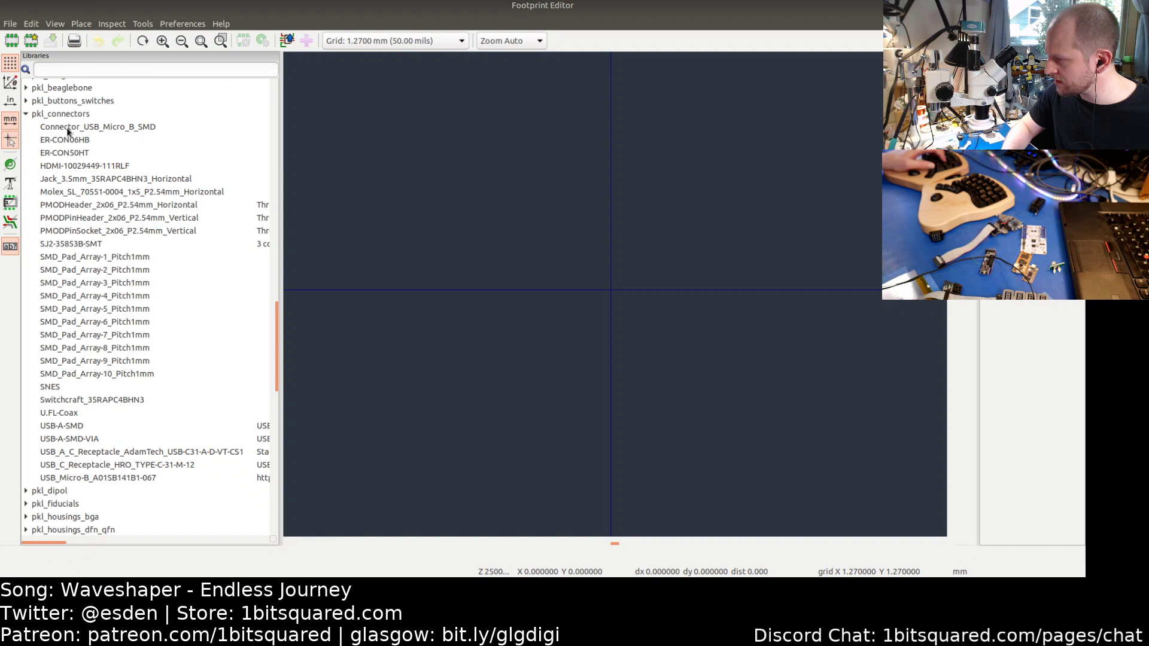
{"action": "double_click", "coordinate": [50, 388]}
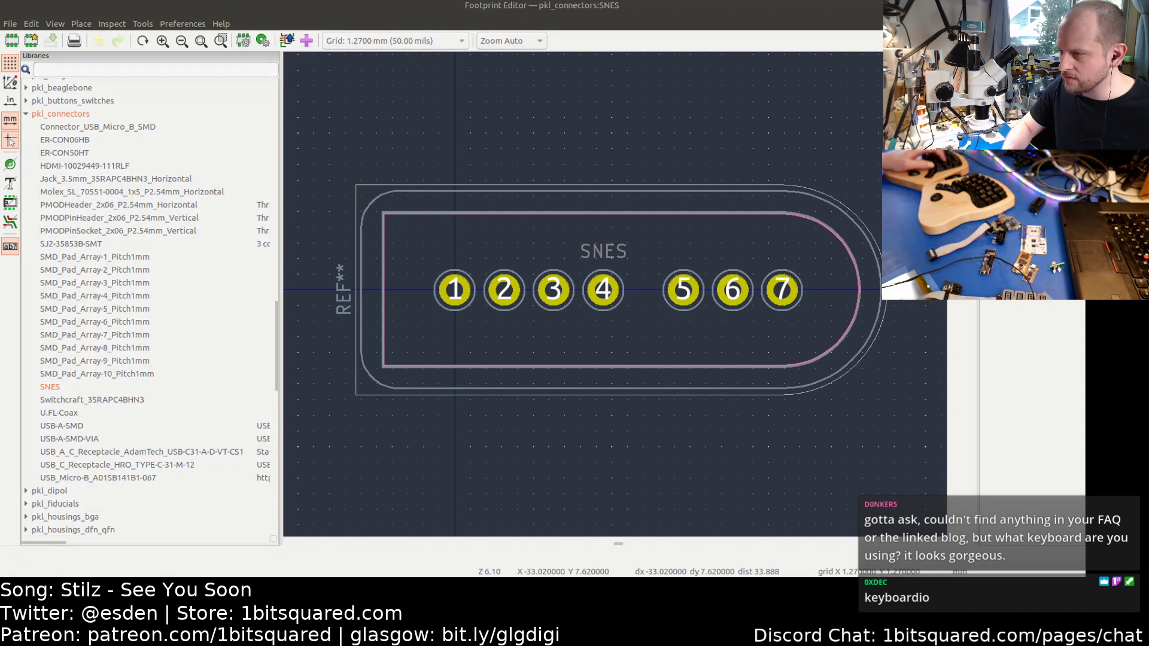
- Switch to Firefox, search the web for "keyboardio" in a new tab, and open the shop.keyboard.io site
{"action": "left_click", "coordinate": [222, 590]}
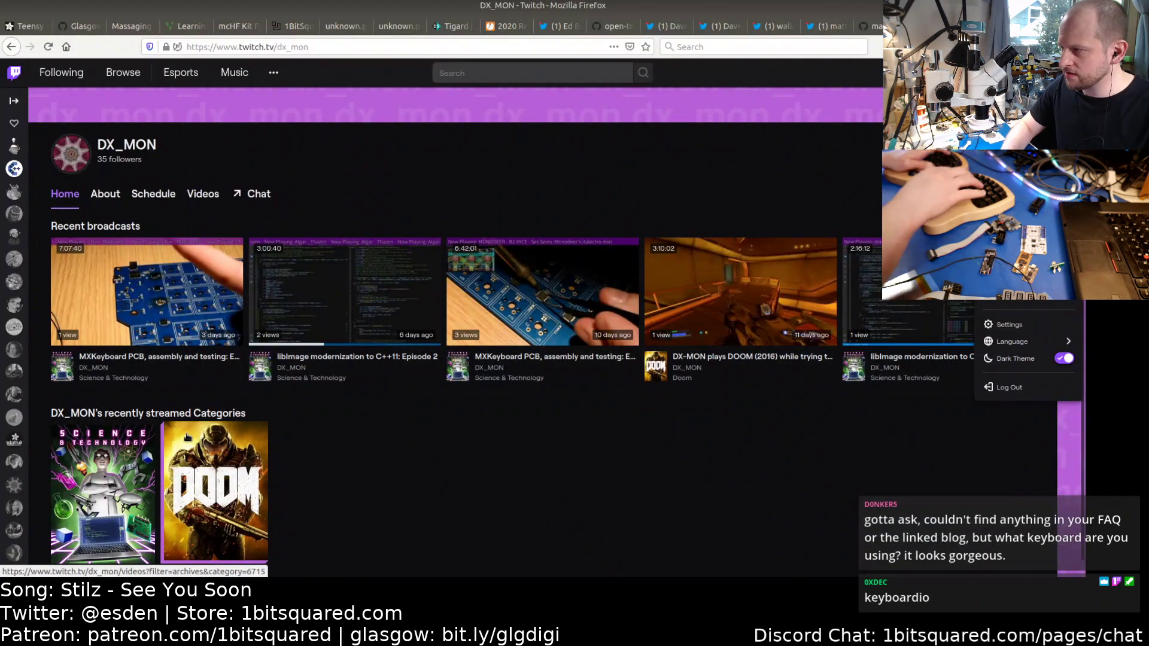
{"action": "key", "text": "ctrl+t"}
{"action": "type", "text": "ke"}
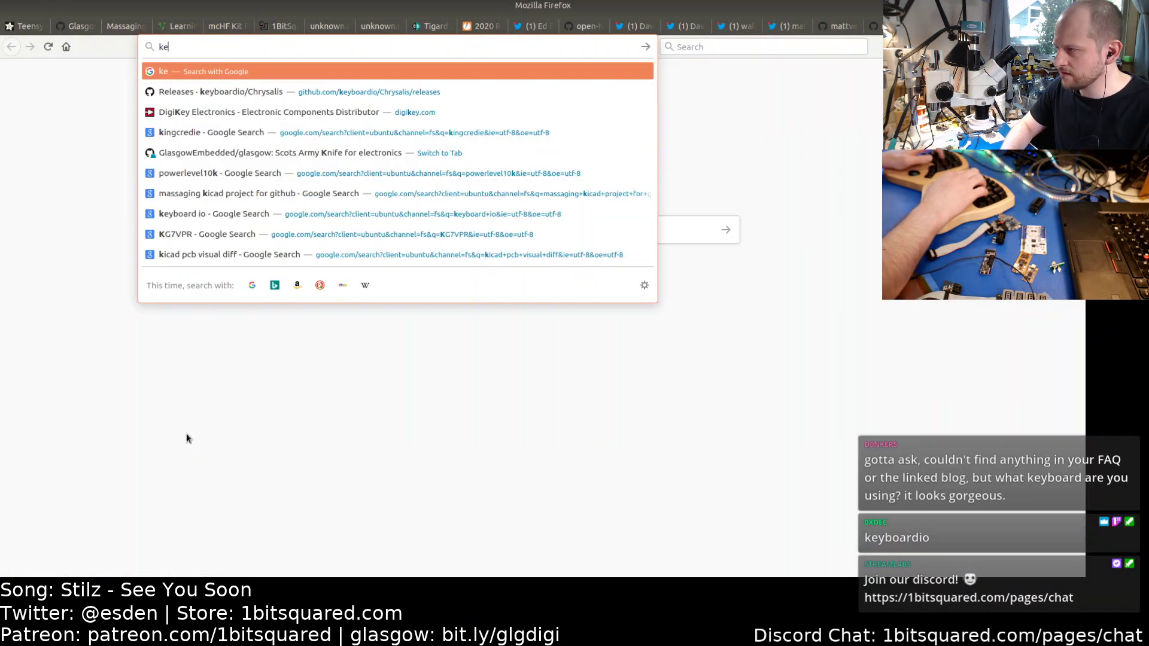
{"action": "type", "text": "yboardio"}
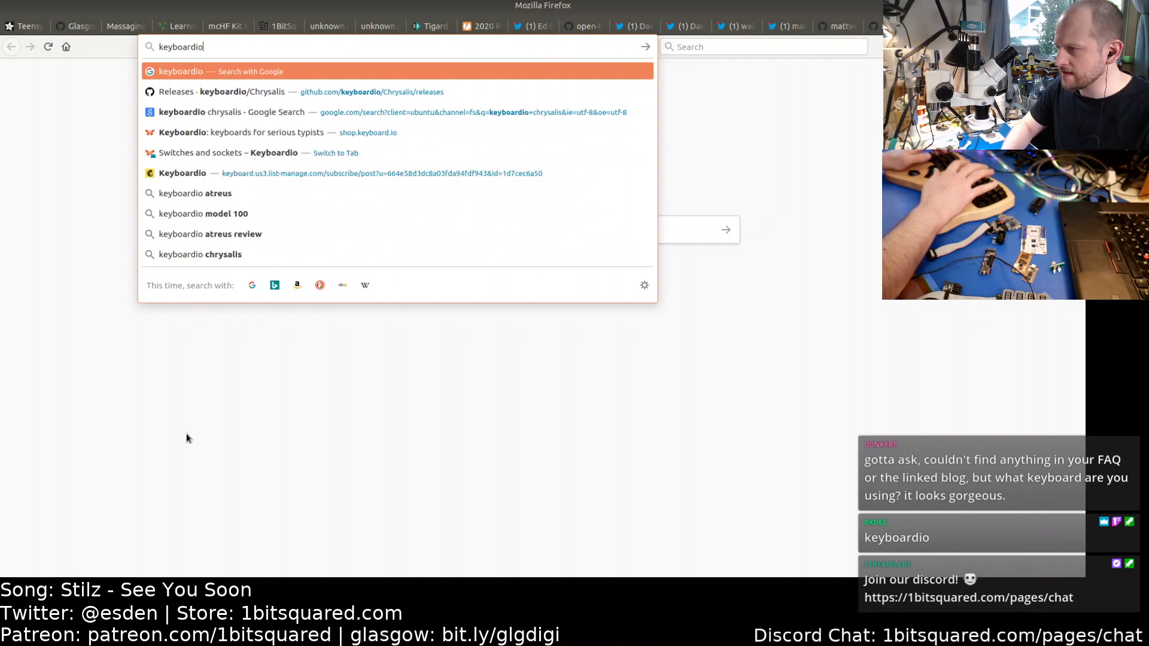
{"action": "key", "text": "Return"}
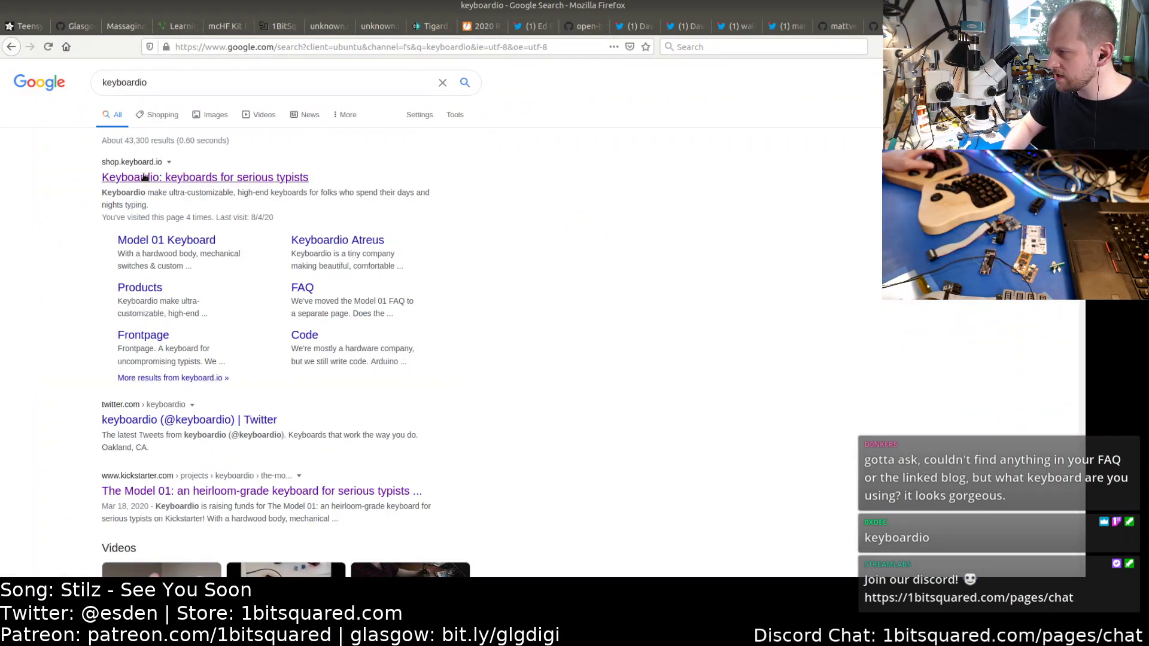
{"action": "left_click", "coordinate": [144, 178]}
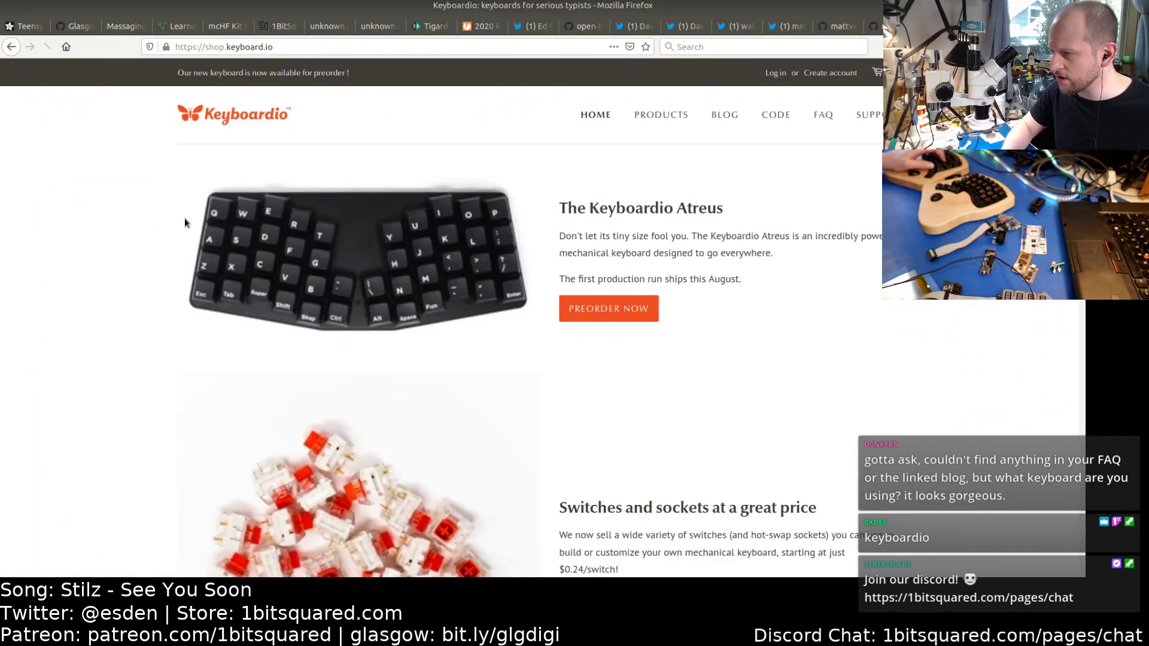
{"action": "scroll", "coordinate": [222, 247], "scroll_direction": "down", "scroll_amount": 5}
{"action": "scroll", "coordinate": [222, 247], "scroll_direction": "up", "scroll_amount": 5}
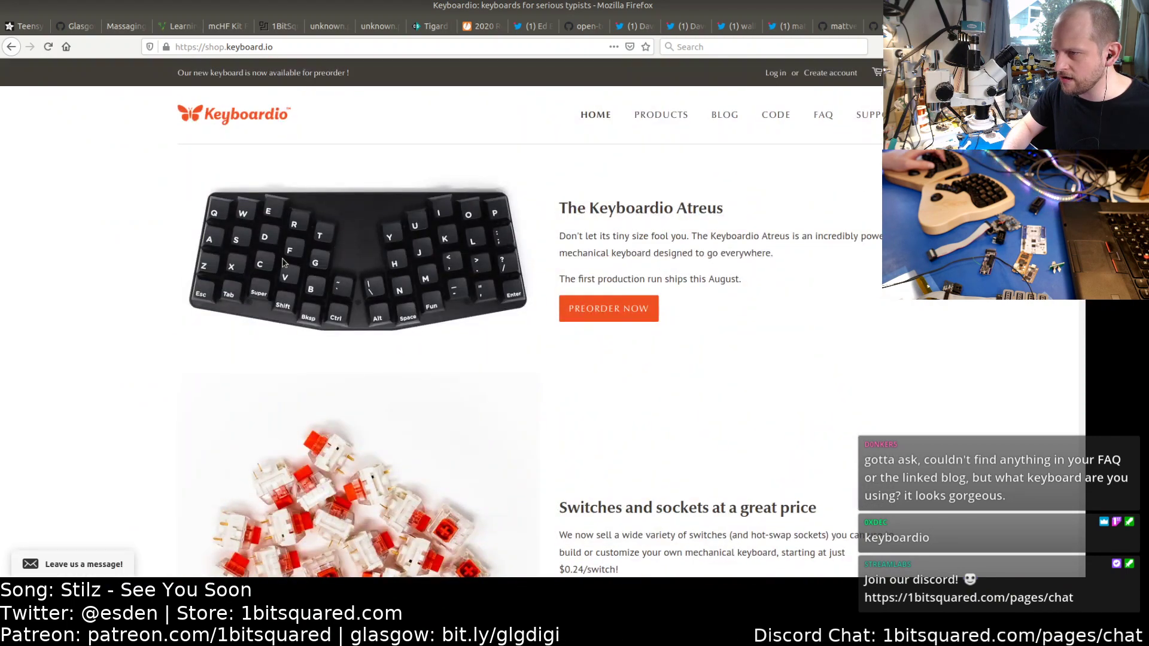
{"action": "scroll", "coordinate": [284, 262], "scroll_direction": "down", "scroll_amount": 2}
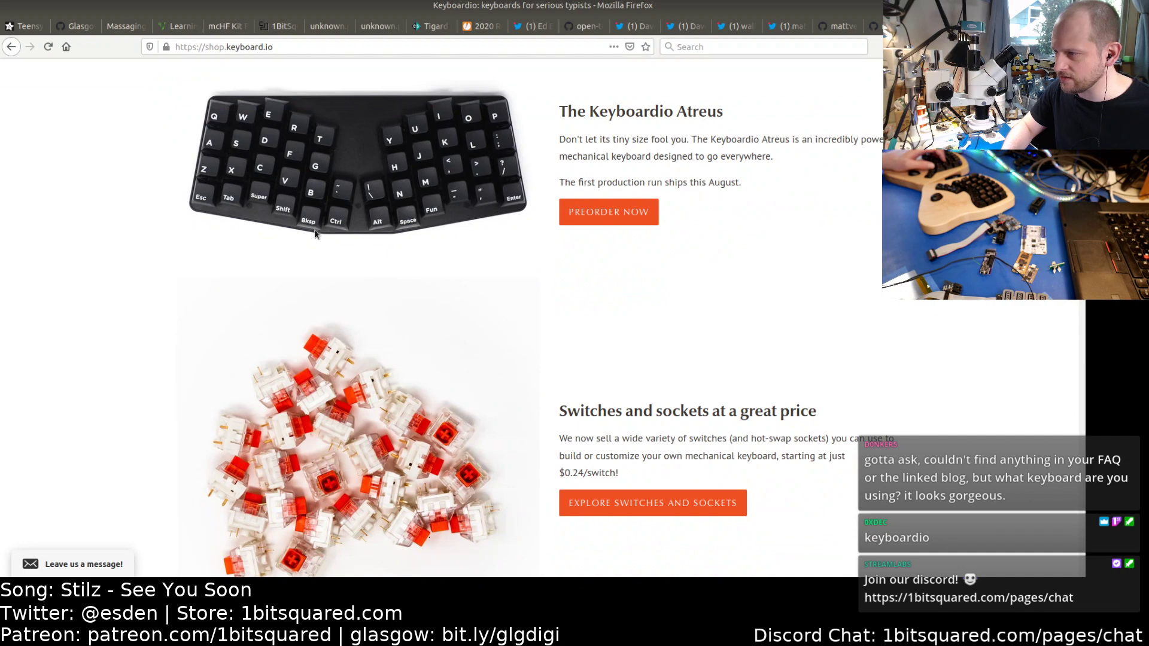
{"action": "scroll", "coordinate": [327, 197], "scroll_direction": "down", "scroll_amount": 9}
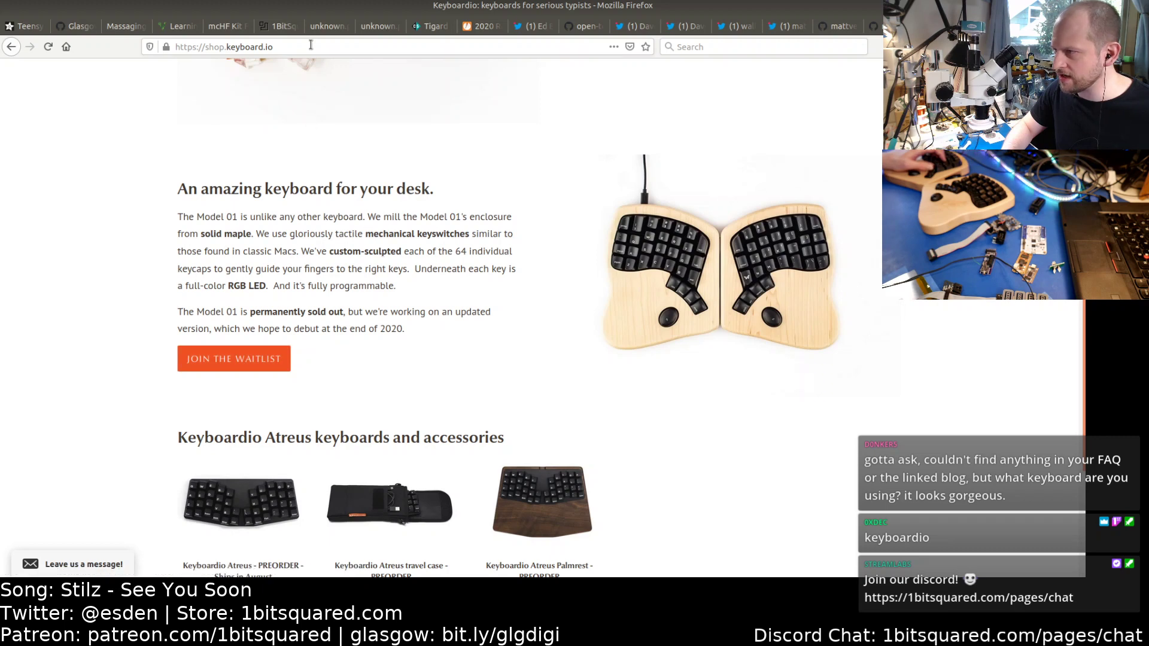
{"action": "left_click", "coordinate": [290, 47]}
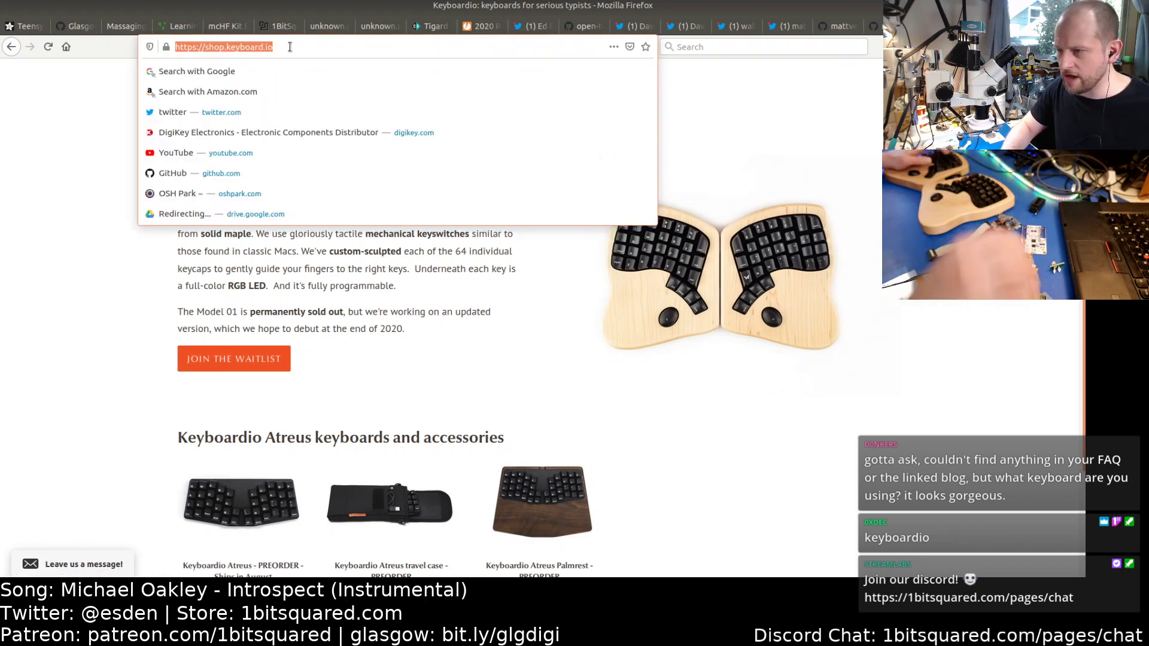
{"action": "left_click", "coordinate": [394, 300]}
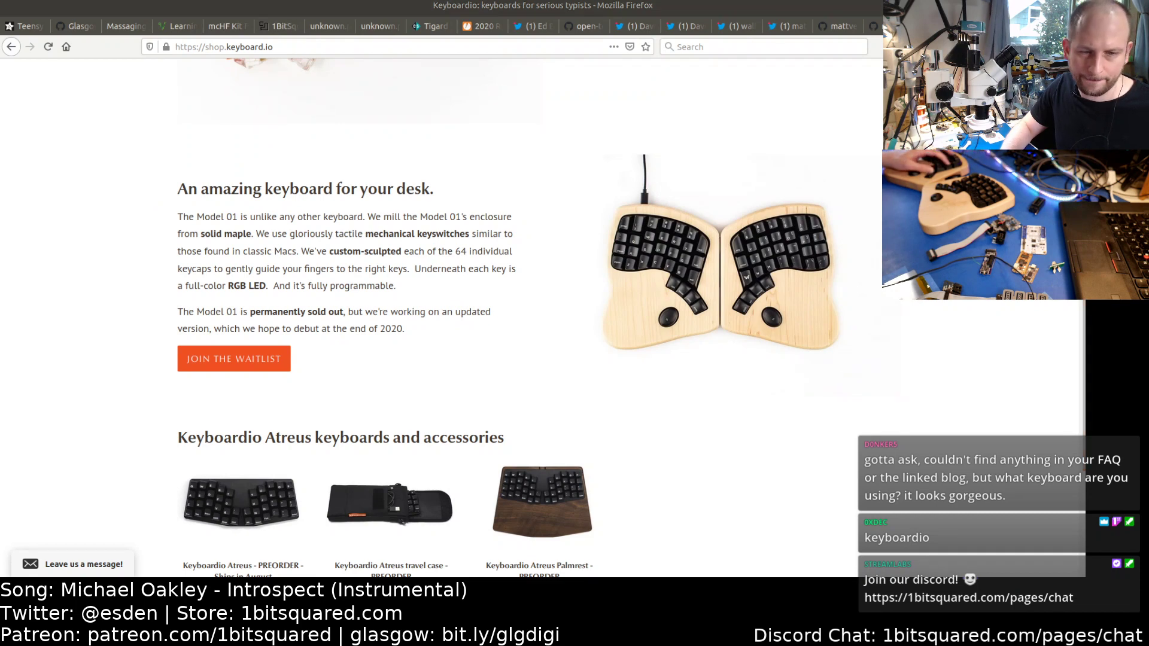
{"action": "key", "text": "alt+Tab"}
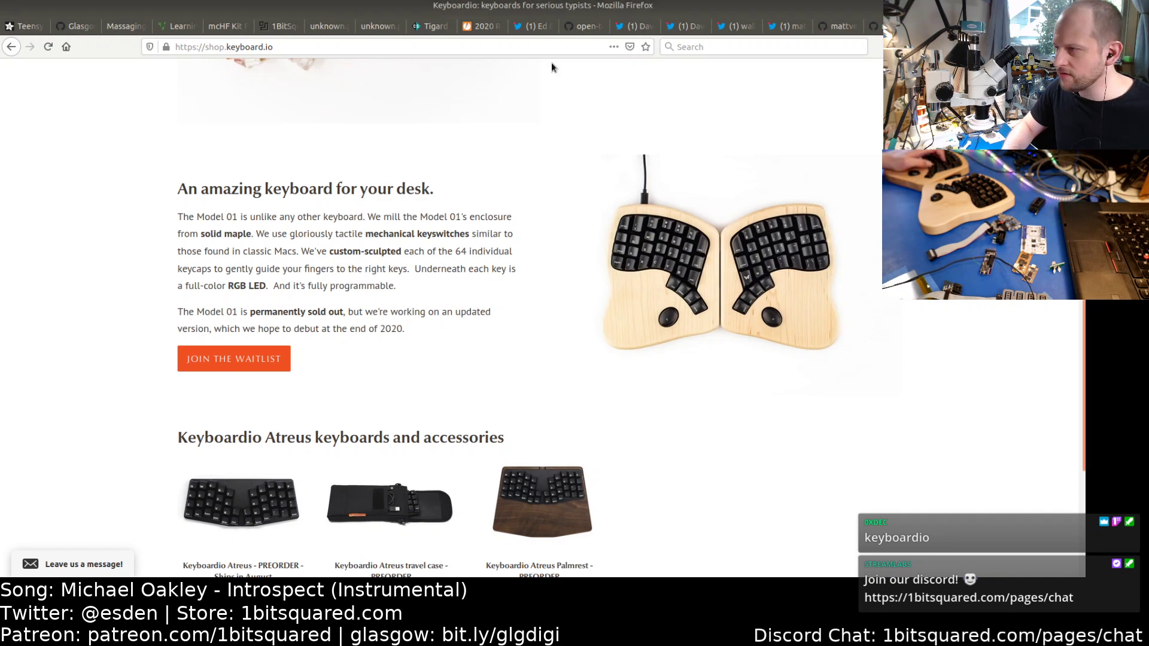
{"action": "left_click", "coordinate": [362, 51]}
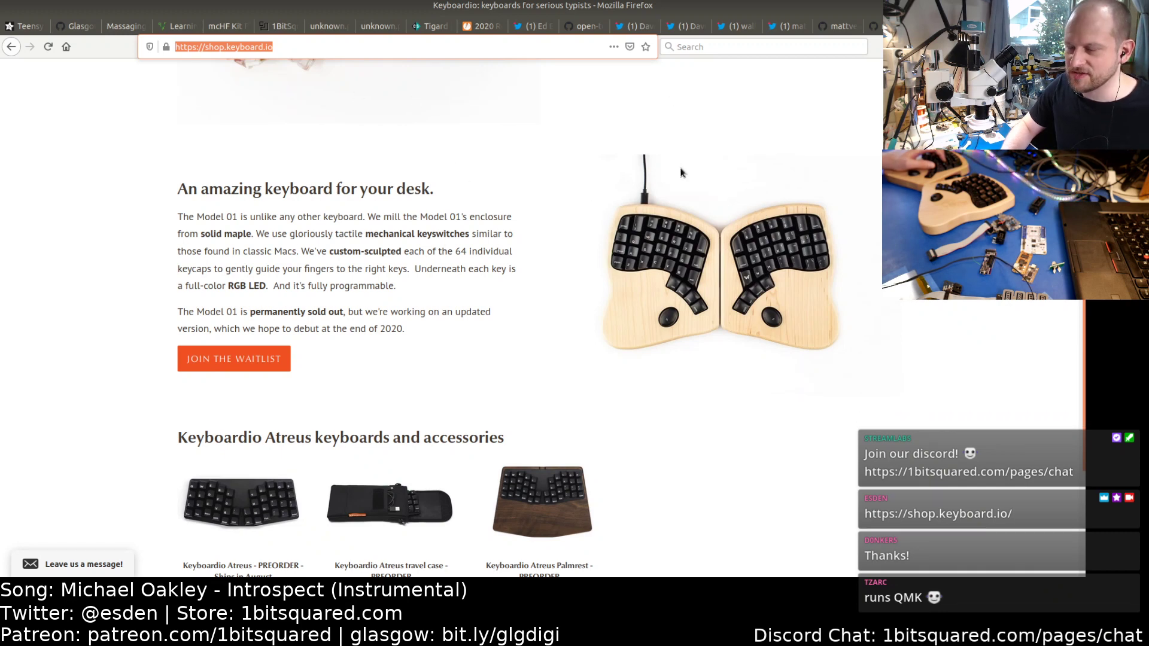
- Open the Keyboardio site's Code page and read its section on the keyboard firmware
{"action": "scroll", "coordinate": [513, 252], "scroll_direction": "down", "scroll_amount": 1}
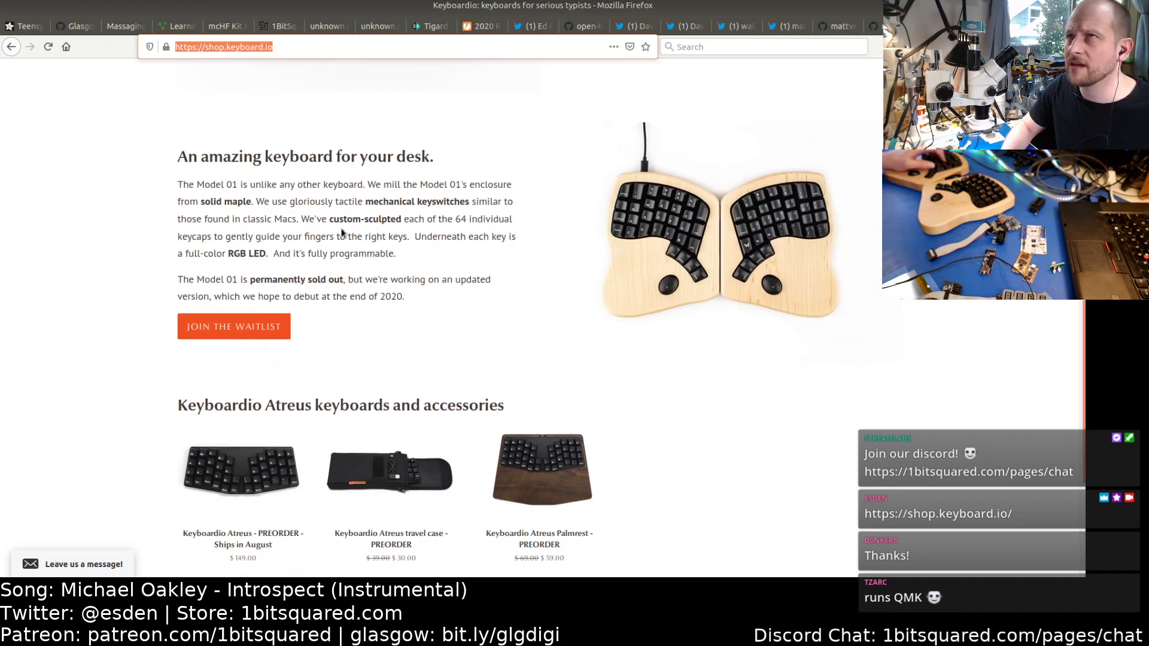
{"action": "scroll", "coordinate": [340, 232], "scroll_direction": "up", "scroll_amount": 10}
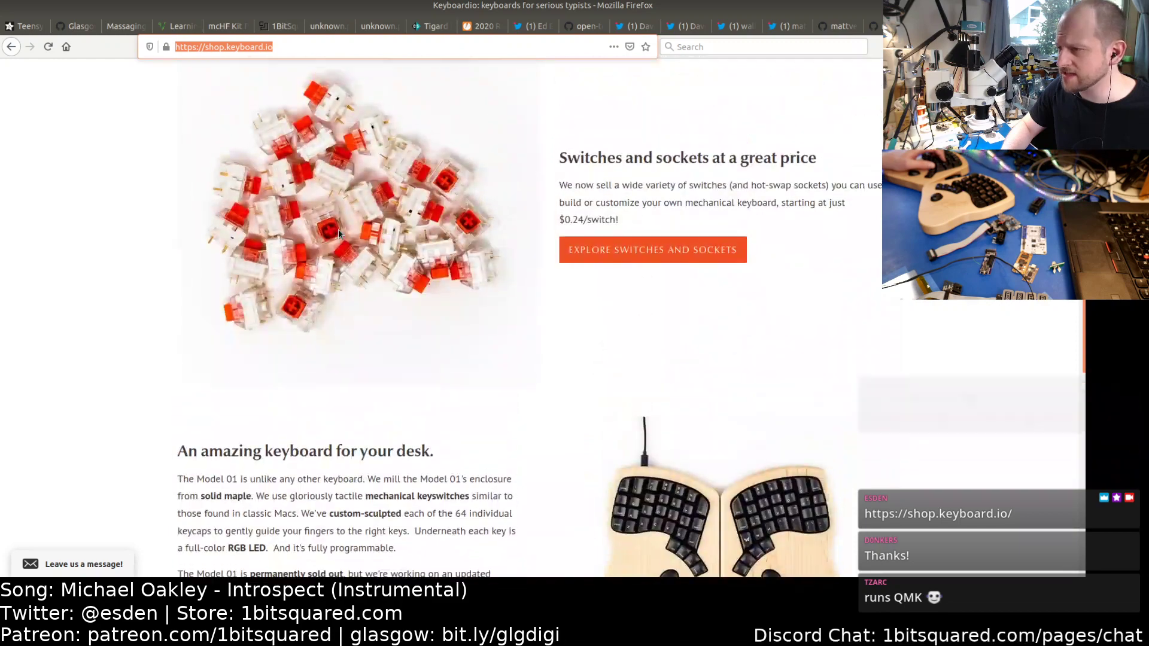
{"action": "scroll", "coordinate": [339, 234], "scroll_direction": "up", "scroll_amount": 4}
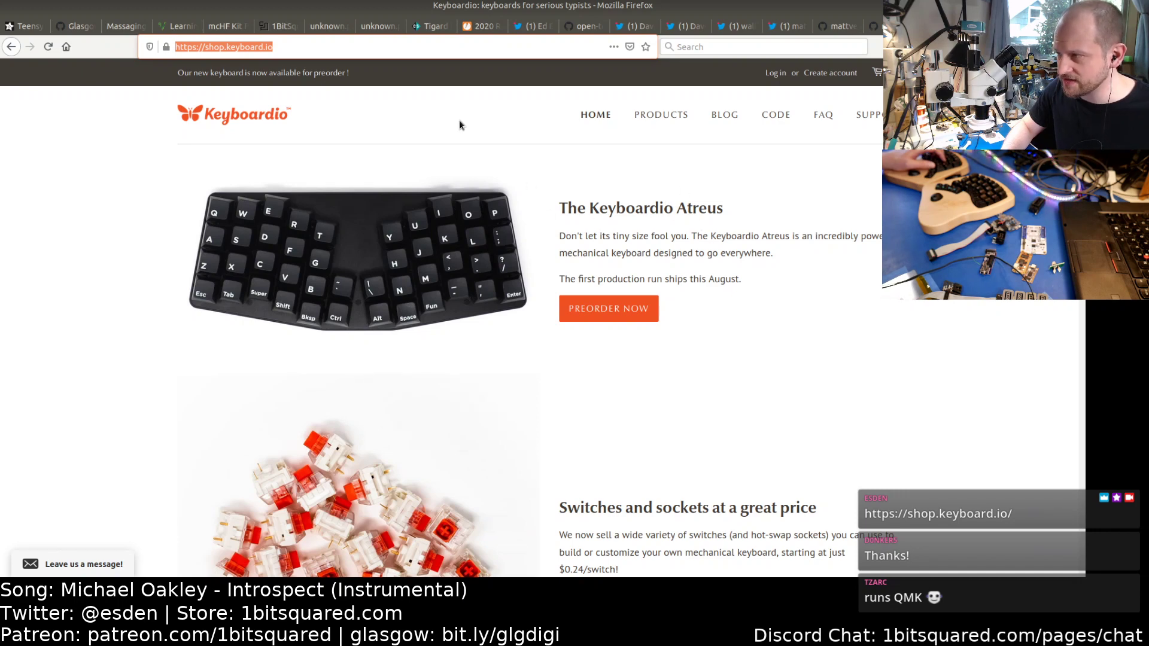
{"action": "scroll", "coordinate": [460, 125], "scroll_direction": "down", "scroll_amount": 2}
{"action": "scroll", "coordinate": [548, 134], "scroll_direction": "up", "scroll_amount": 2}
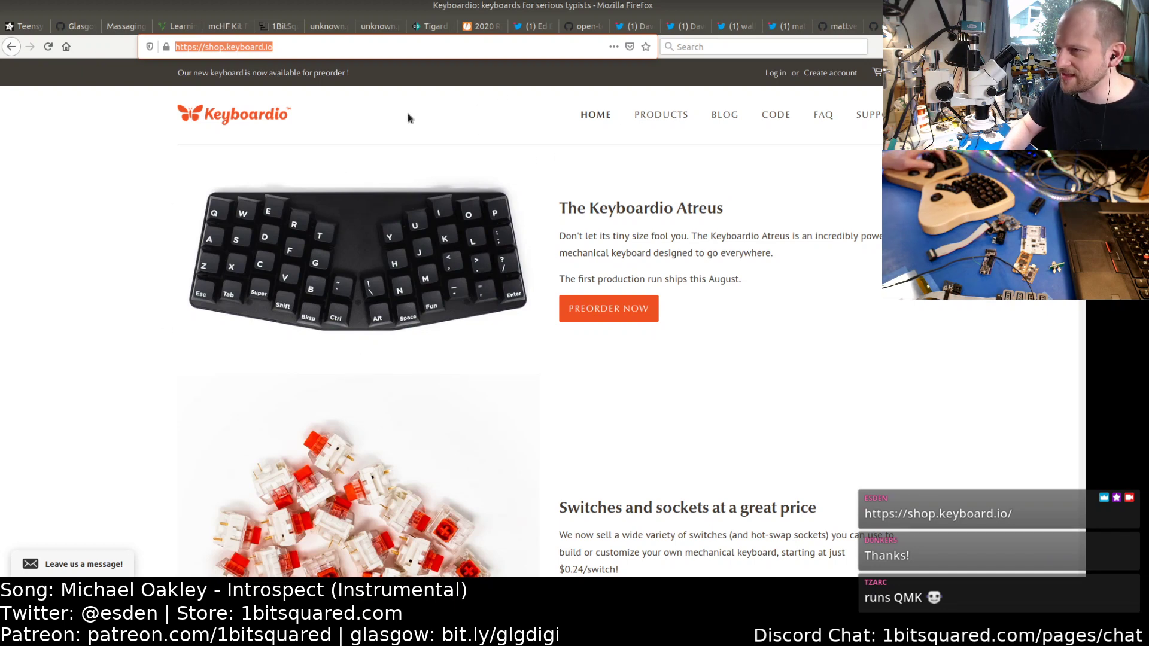
{"action": "left_click", "coordinate": [776, 114]}
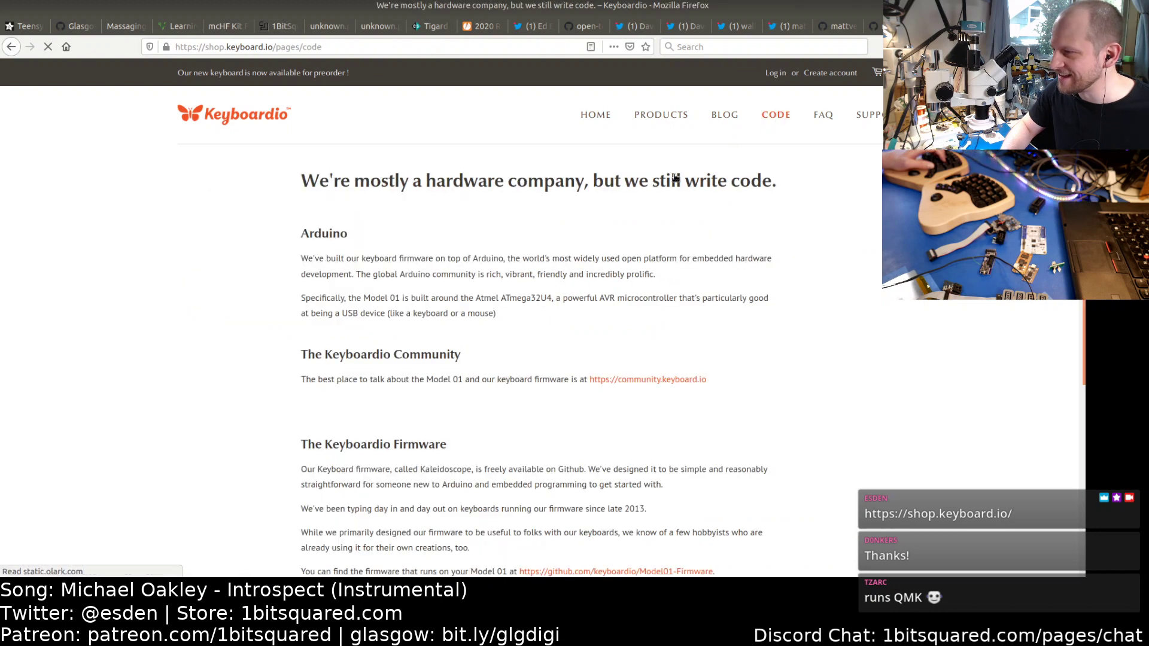
{"action": "scroll", "coordinate": [374, 257], "scroll_direction": "down", "scroll_amount": 2}
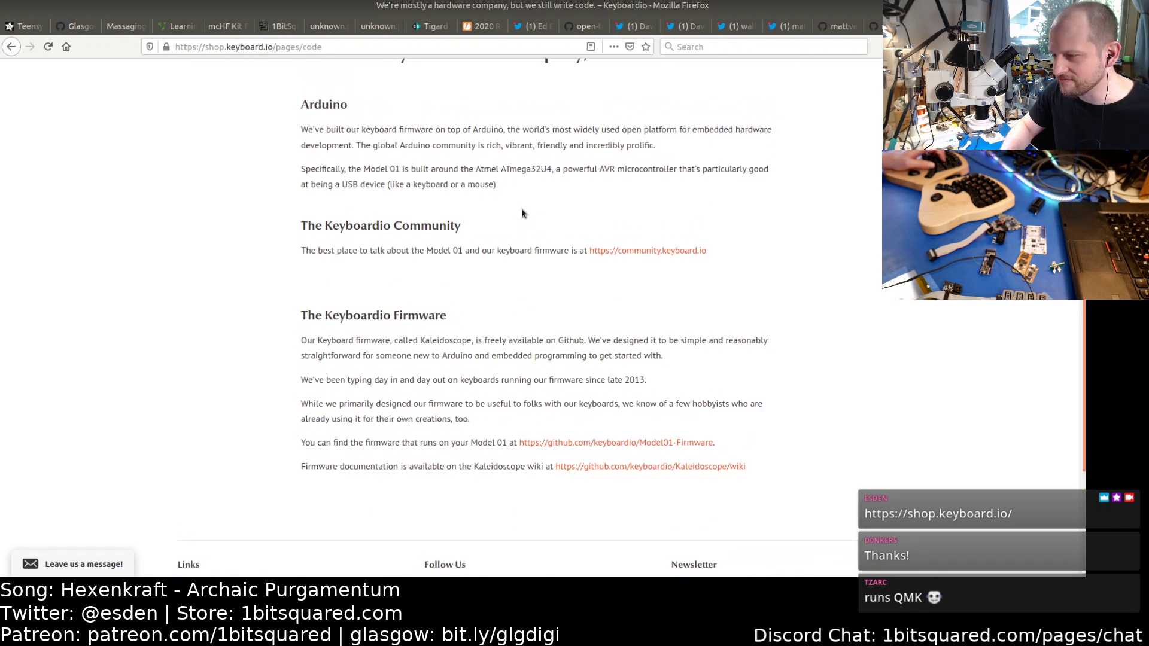
{"action": "scroll", "coordinate": [497, 263], "scroll_direction": "down", "scroll_amount": 2}
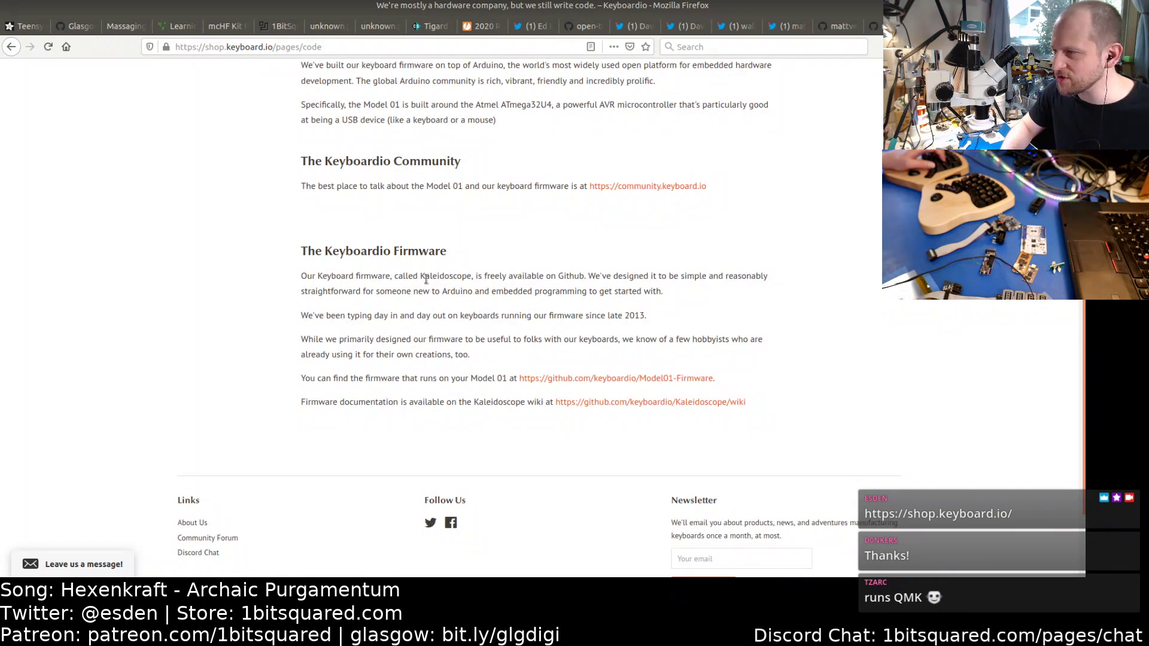
{"action": "scroll", "coordinate": [426, 279], "scroll_direction": "up", "scroll_amount": 2}
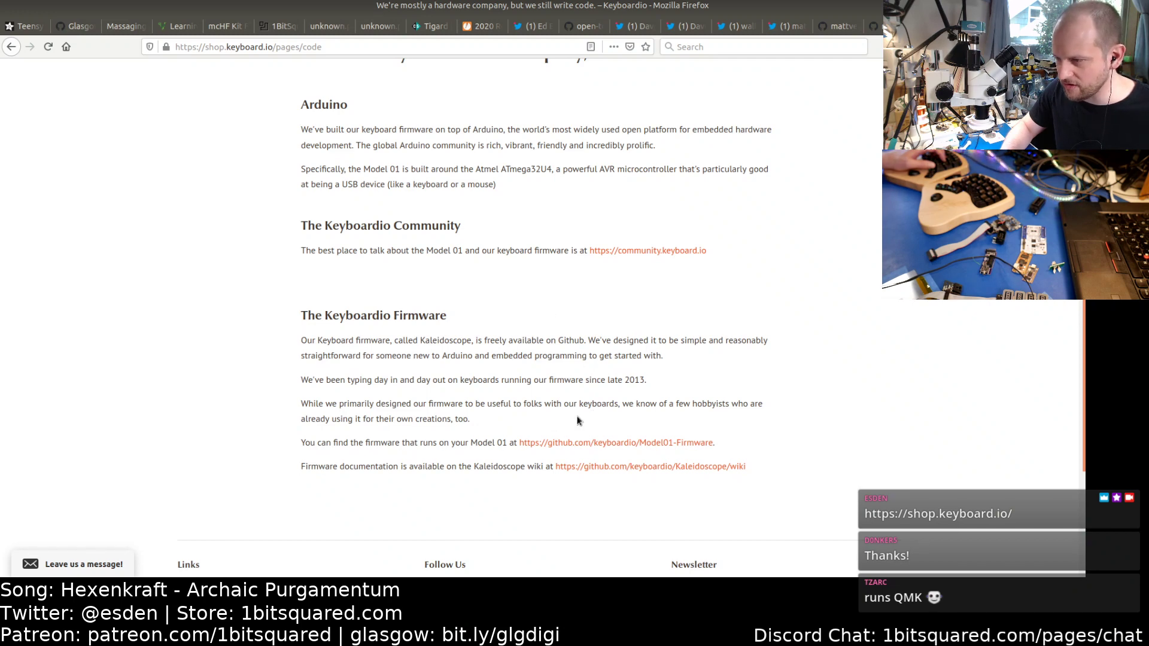
- Open the keyboardio/Model01-Firmware GitHub repository and follow its README link to the Kaleidoscope wiki's Arduino IDE setup instructions
{"action": "left_click", "coordinate": [601, 448]}
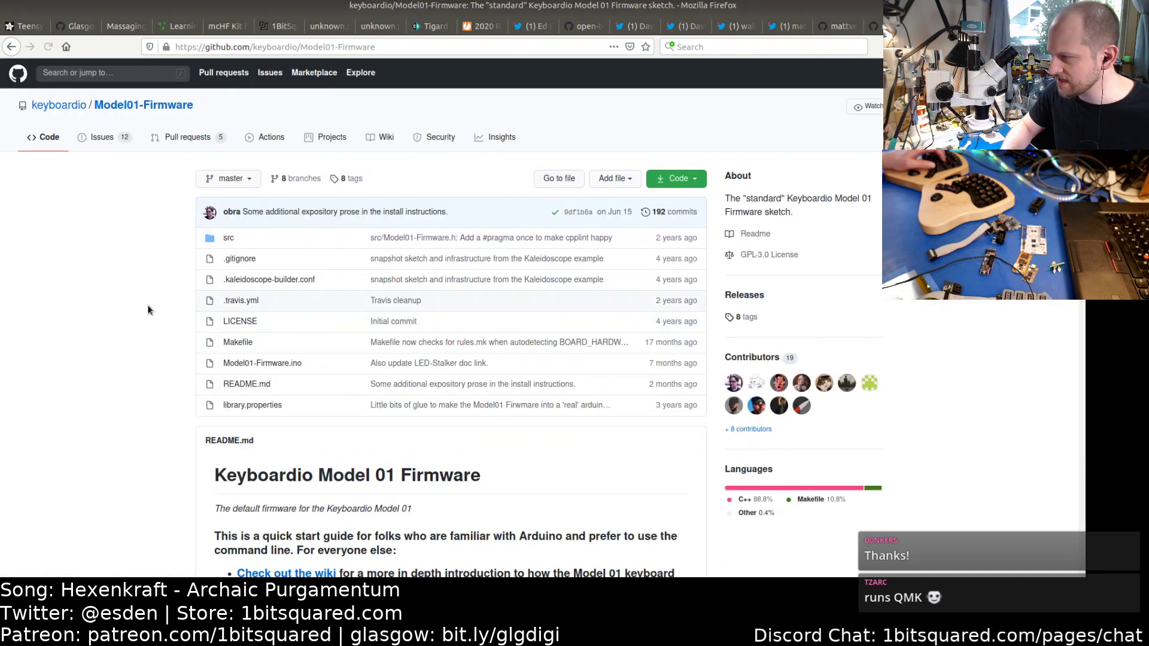
{"action": "scroll", "coordinate": [150, 300], "scroll_direction": "down", "scroll_amount": 3}
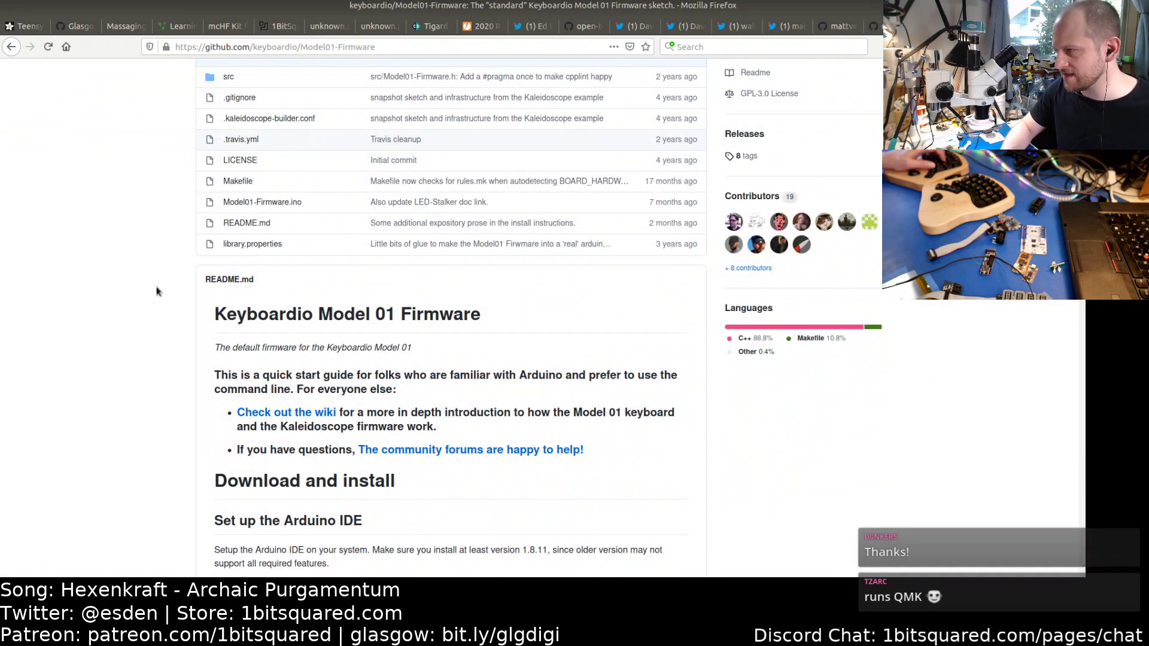
{"action": "scroll", "coordinate": [155, 291], "scroll_direction": "down", "scroll_amount": 2}
{"action": "scroll", "coordinate": [154, 290], "scroll_direction": "down", "scroll_amount": 5}
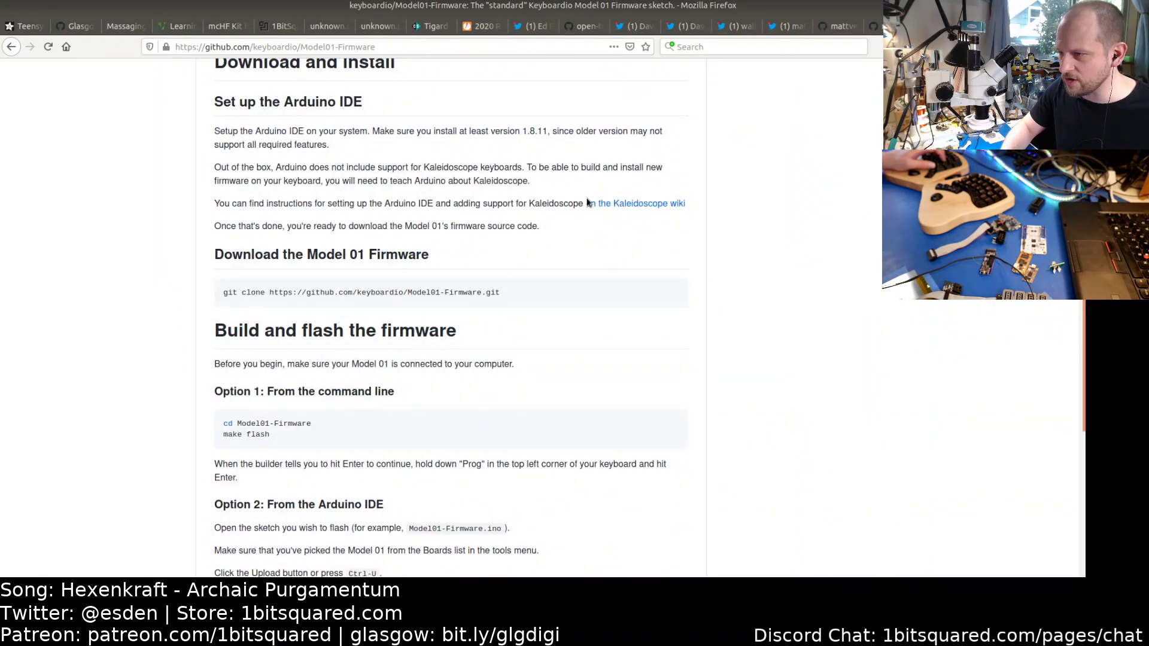
{"action": "left_click", "coordinate": [615, 204]}
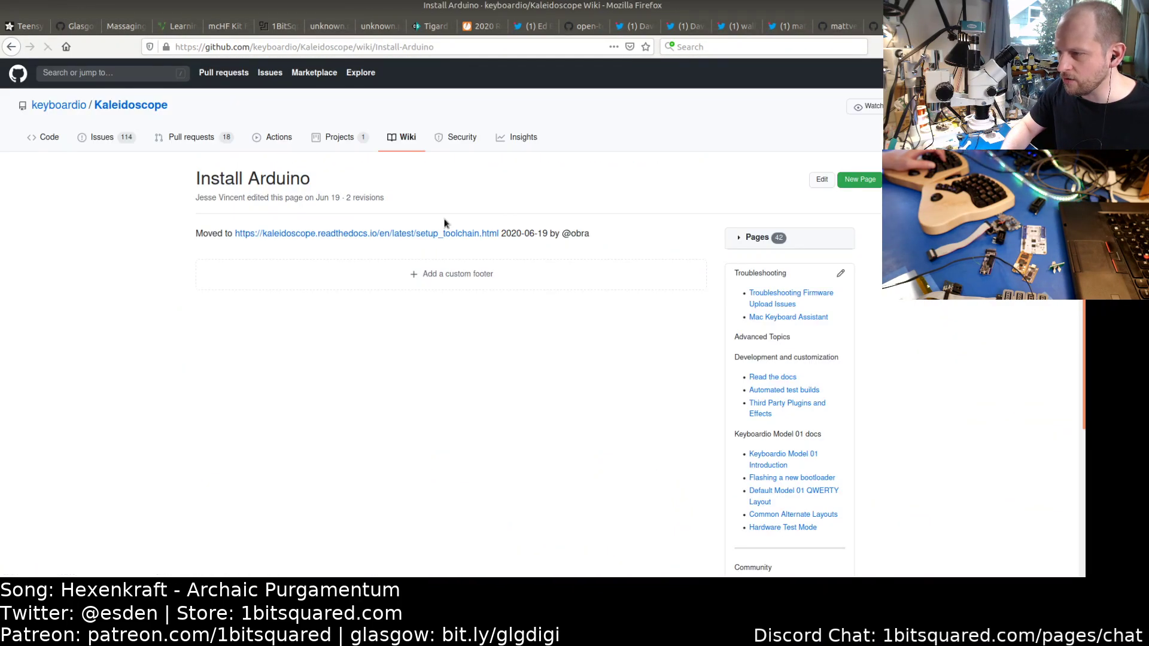
- Open the keyboardio/Kaleidoscope repository's main page and look through its file list and README build instructions
{"action": "left_click", "coordinate": [112, 107]}
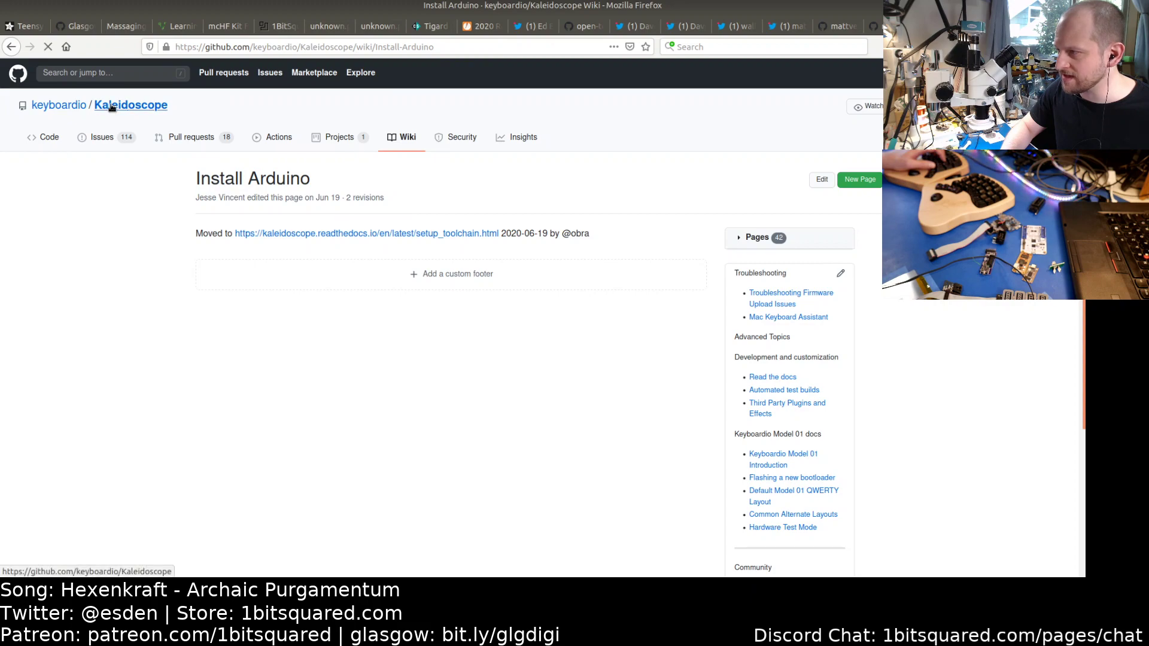
{"action": "scroll", "coordinate": [139, 205], "scroll_direction": "down", "scroll_amount": 8}
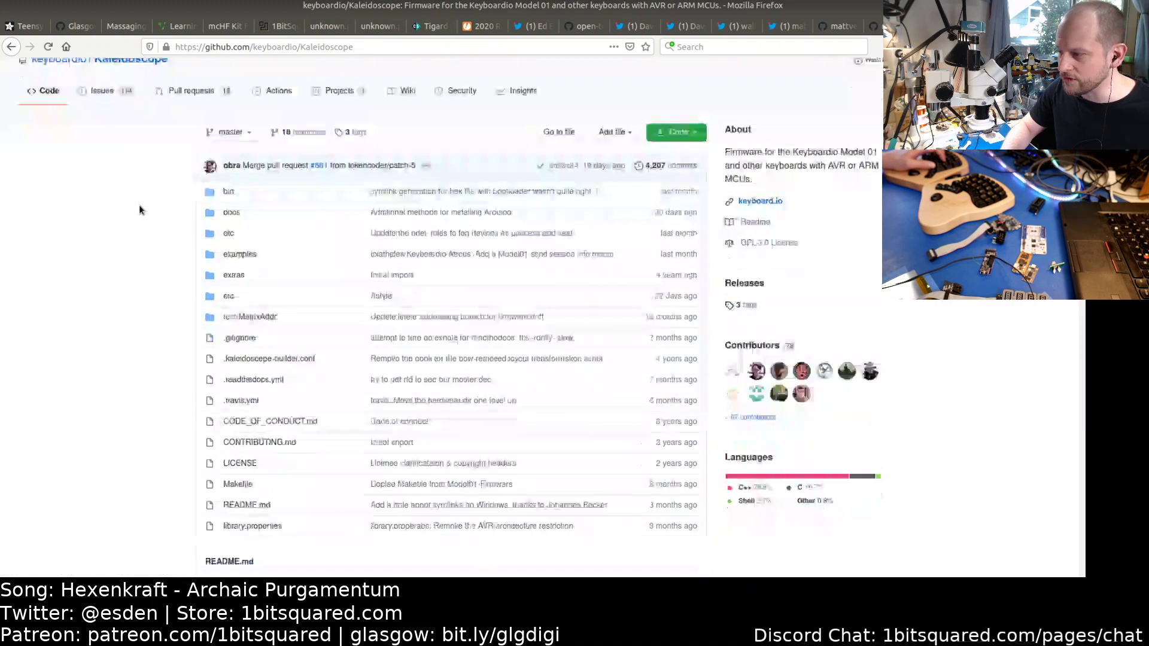
{"action": "scroll", "coordinate": [138, 204], "scroll_direction": "down", "scroll_amount": 10}
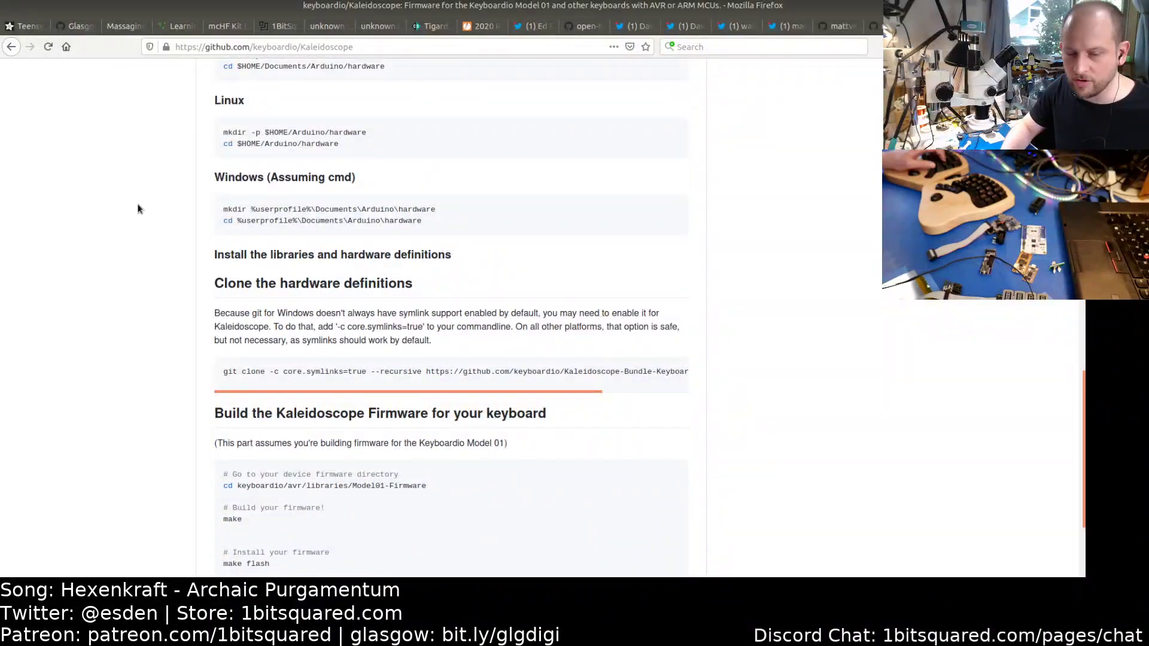
{"action": "scroll", "coordinate": [137, 209], "scroll_direction": "up", "scroll_amount": 10}
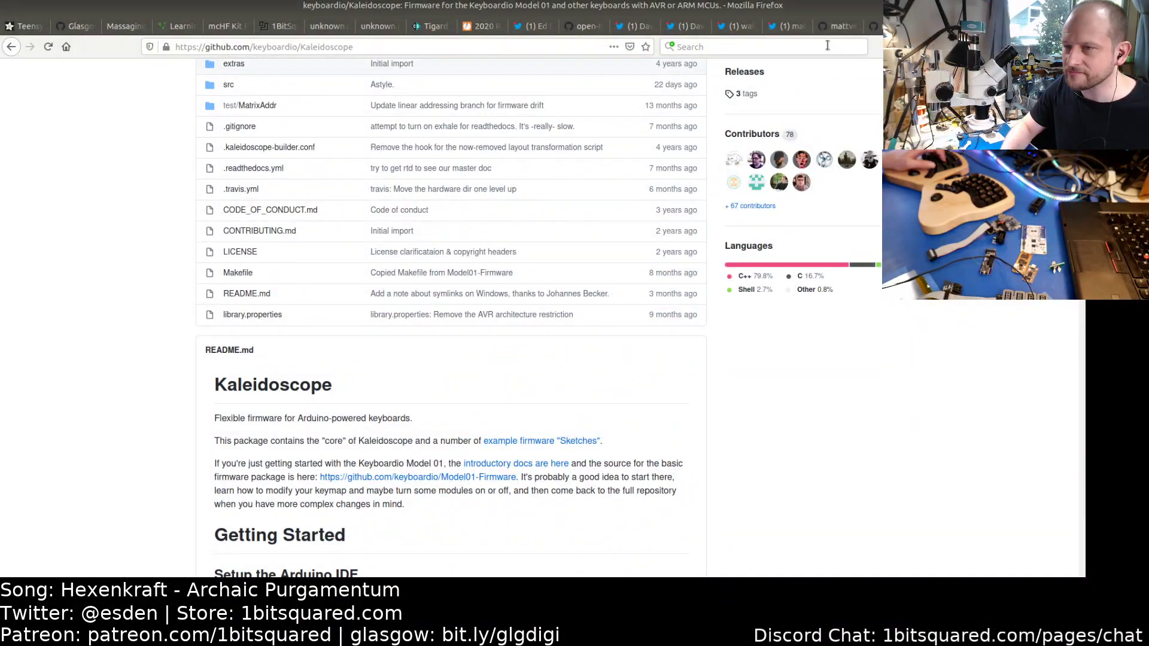
- Go back to the Keyboardio site's Code page, and switch to the KiCad Footprint Editor showing the SNES footprint
{"action": "left_click", "coordinate": [11, 46]}
{"action": "left_click", "coordinate": [10, 47]}
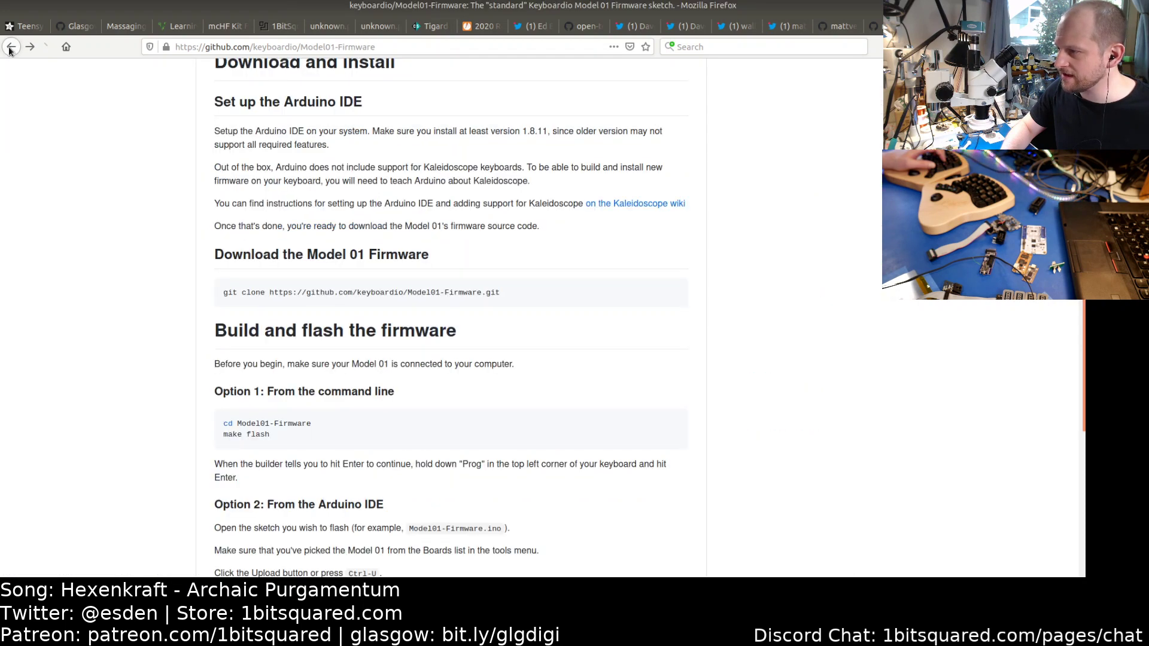
{"action": "left_click", "coordinate": [10, 48]}
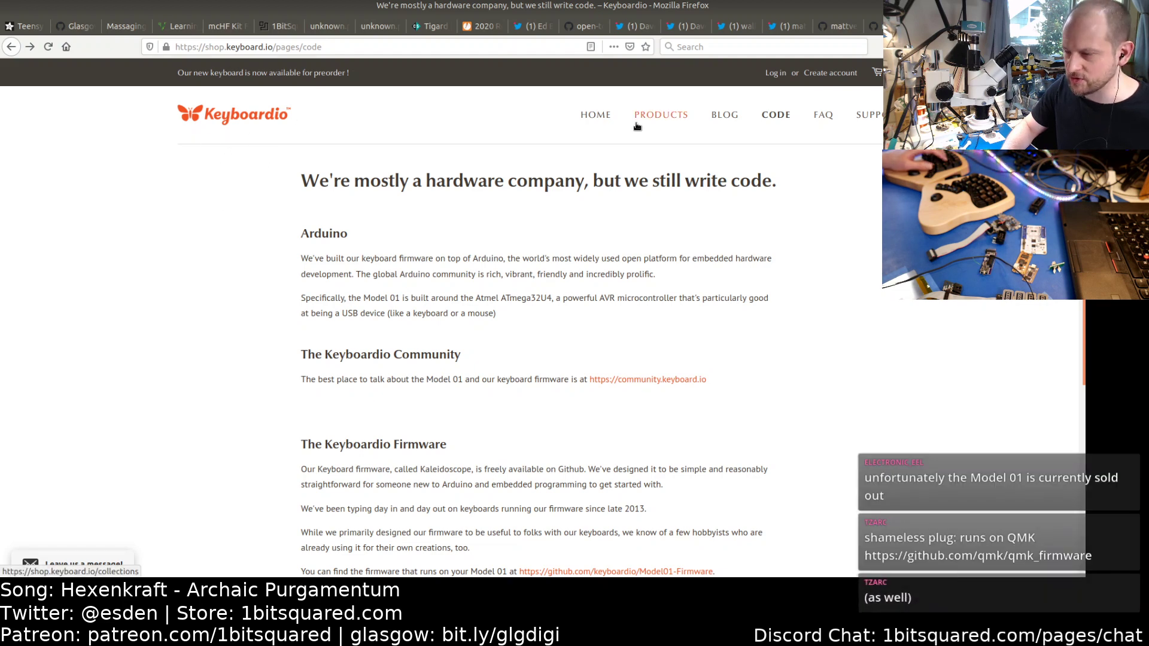
{"action": "key", "text": "alt+Tab"}
{"action": "key", "text": "alt+Tab"}
{"action": "key", "text": "alt+Tab"}
{"action": "key", "text": "alt+Tab"}
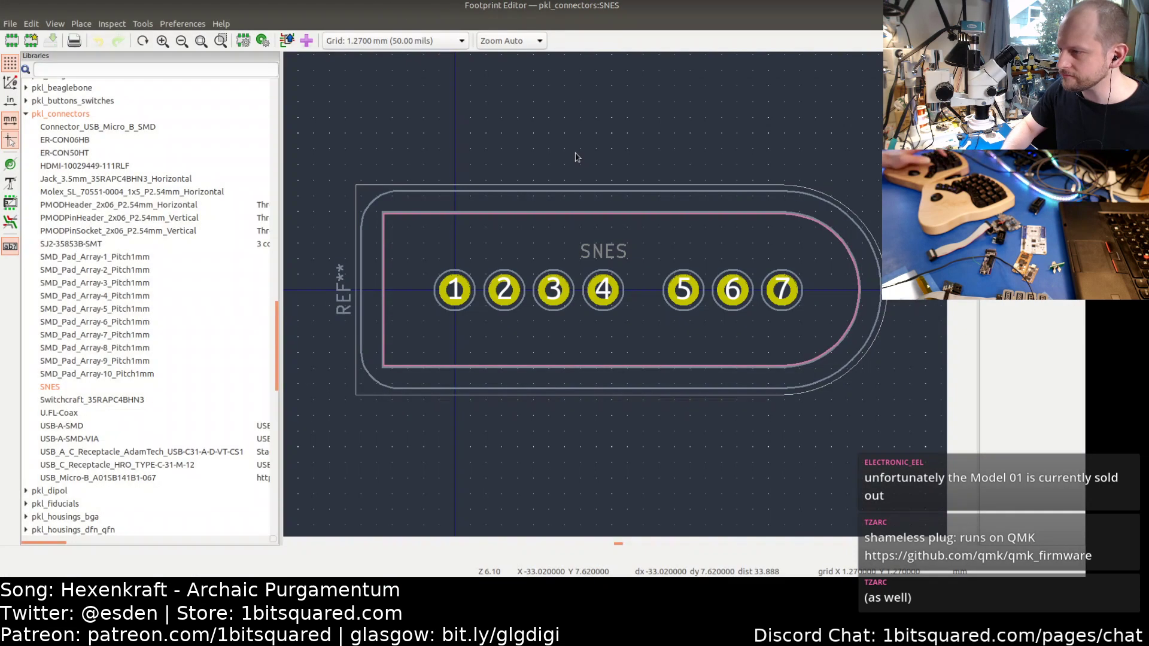
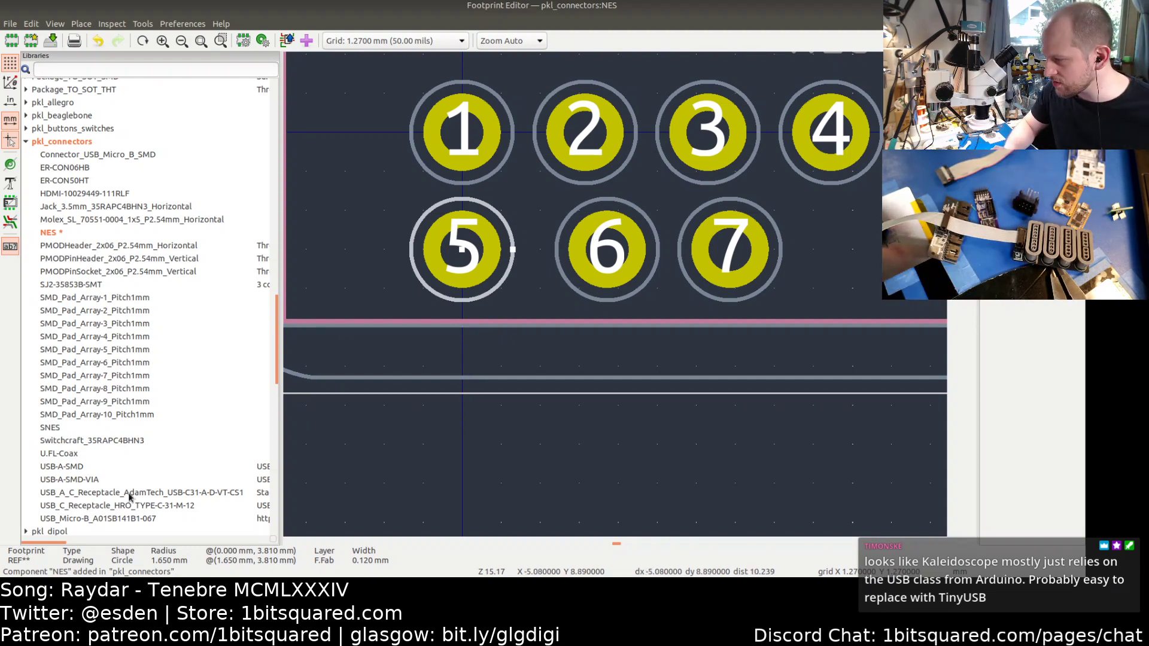
- Switch to Firefox, search the web for "nes connector pinout" in a new tab, and open the NES Connector Pinout image with numbered pins
{"action": "key", "text": "alt+Tab"}
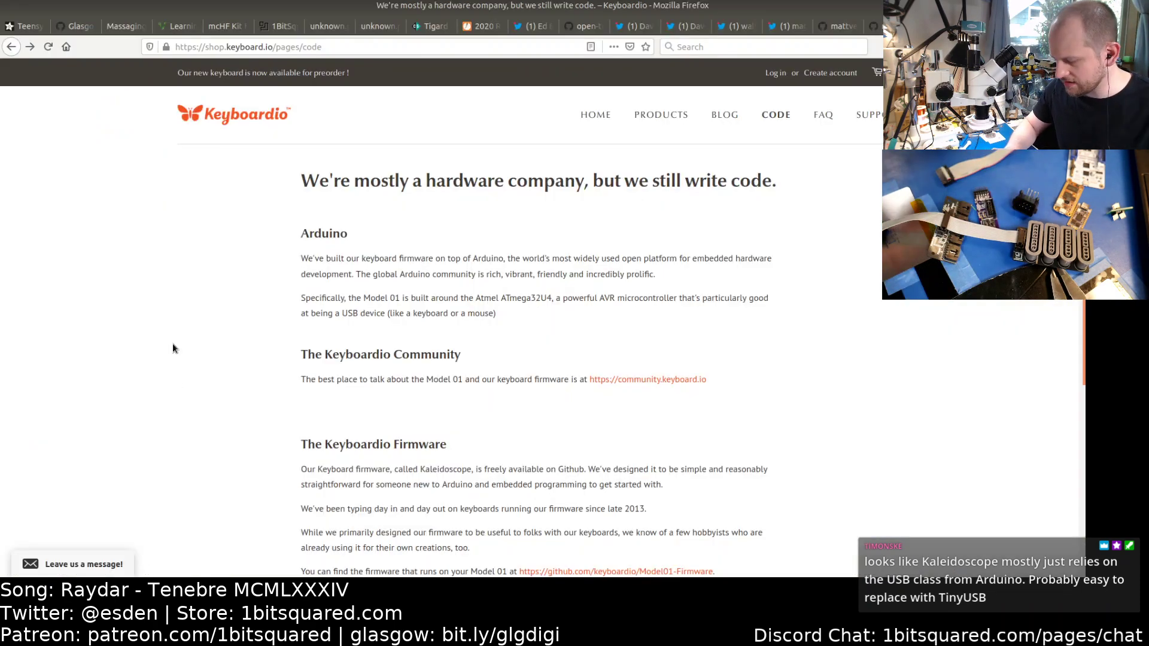
{"action": "key", "text": "ctrl+t"}
{"action": "type", "text": "nes "}
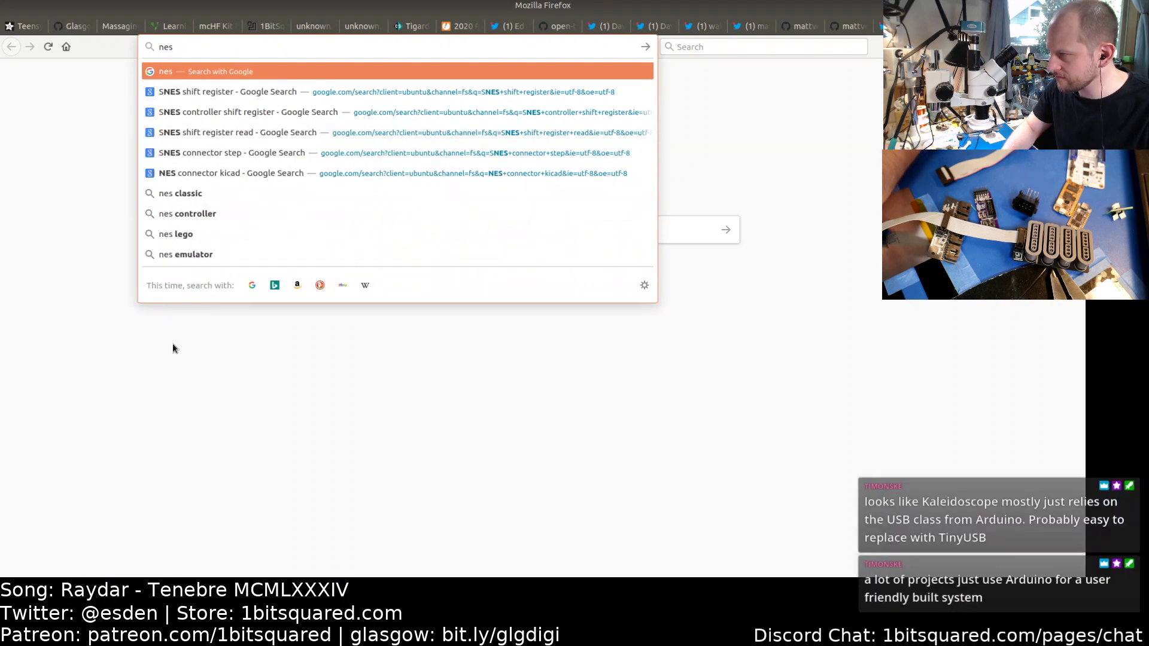
{"action": "type", "text": "connector pinout"}
{"action": "key", "text": "Return"}
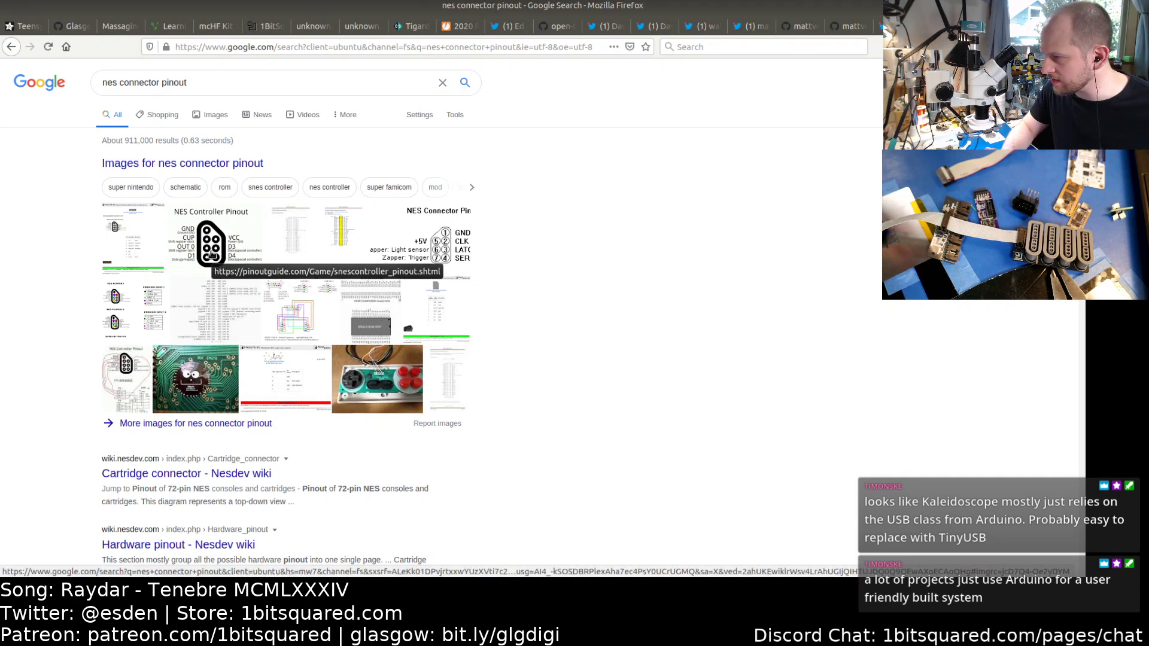
{"action": "left_click", "coordinate": [440, 251]}
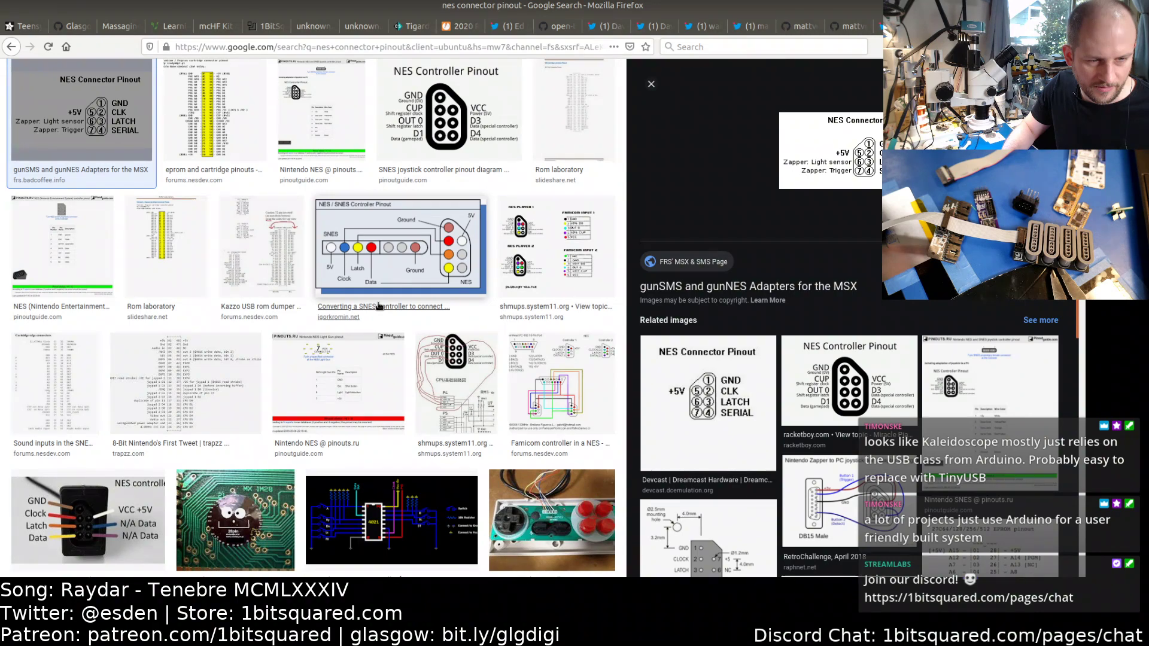
- Switch back to the KiCad Footprint Editor and move pad 6 and its surrounding circle to X 3.81 mm, Y 3.81 mm
{"action": "key", "text": "alt+Tab"}
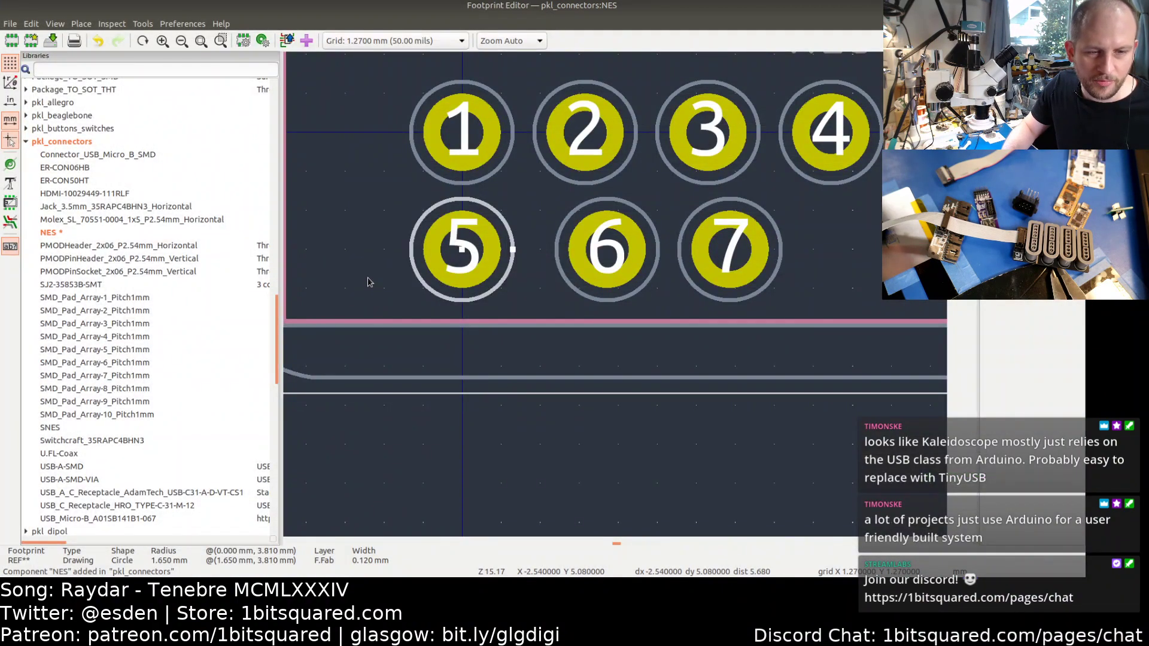
{"action": "left_click", "coordinate": [379, 249]}
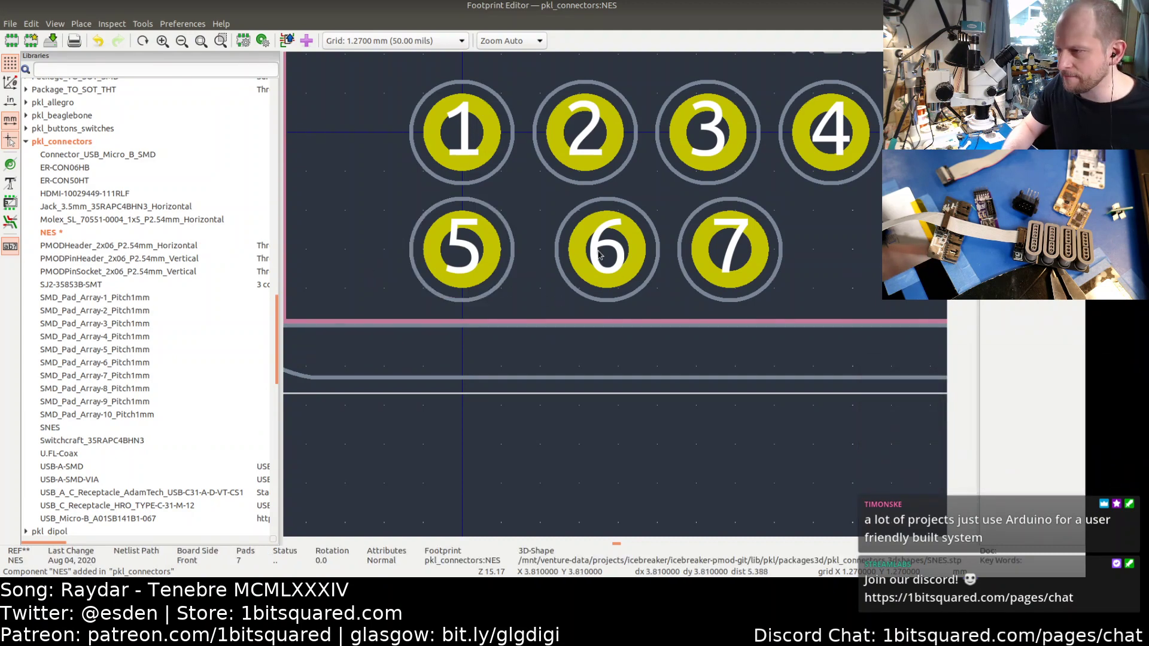
{"action": "middle_click_drag", "start_coordinate": [600, 253], "coordinate": [565, 264]}
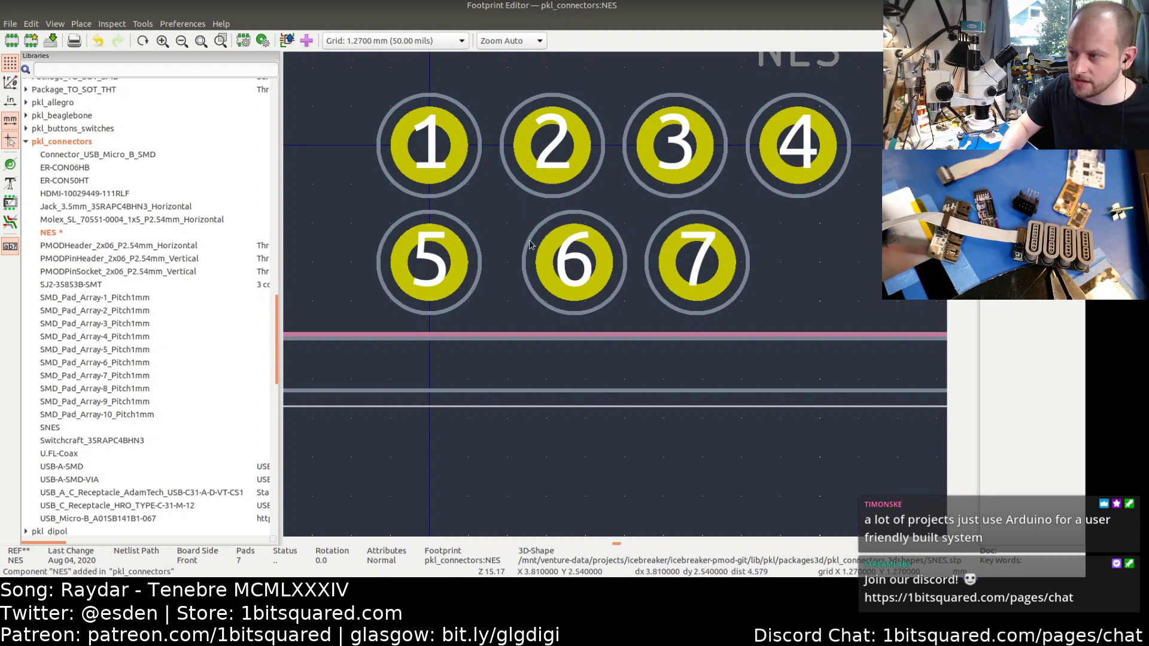
{"action": "left_click", "coordinate": [573, 268]}
{"action": "left_click_drag", "start_coordinate": [572, 268], "coordinate": [548, 264]}
{"action": "left_click", "coordinate": [575, 213]}
{"action": "left_click", "coordinate": [635, 265]}
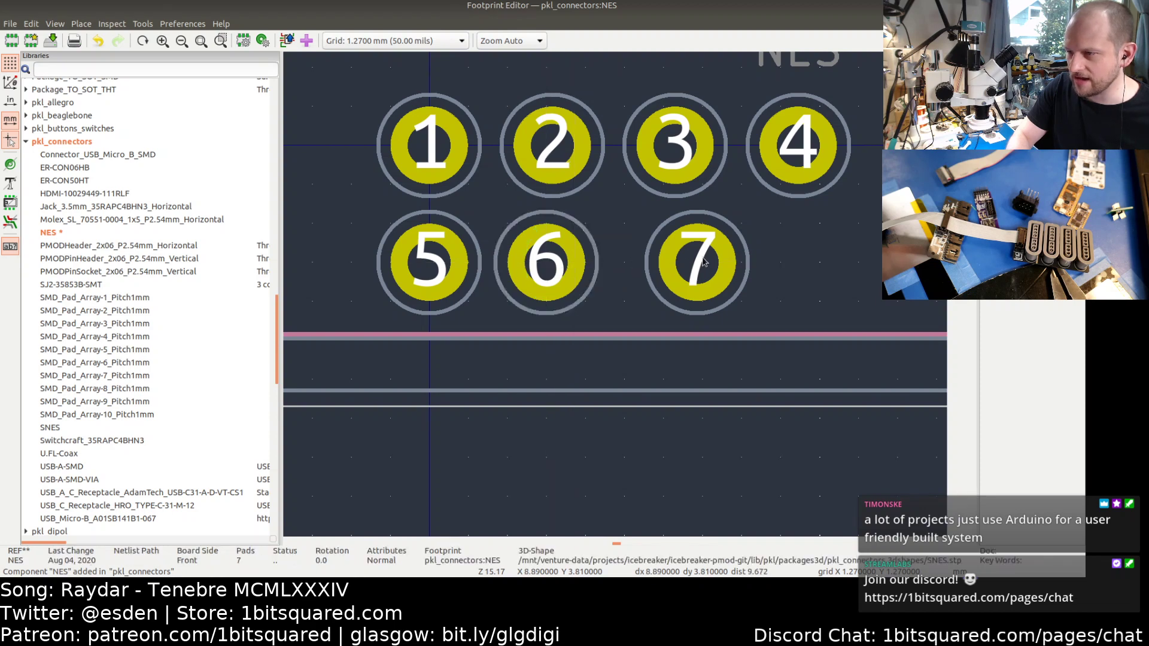
- Move pad 7 of the NES footprint onto the grid at X 8.89 mm, Y 3.81 mm
{"action": "left_click", "coordinate": [693, 264]}
{"action": "mouse_move", "coordinate": [696, 263]}
{"action": "left_mouse_down"}
{"action": "mouse_move", "coordinate": [668, 266]}
{"action": "mouse_move", "coordinate": [688, 265]}
{"action": "left_mouse_up"}
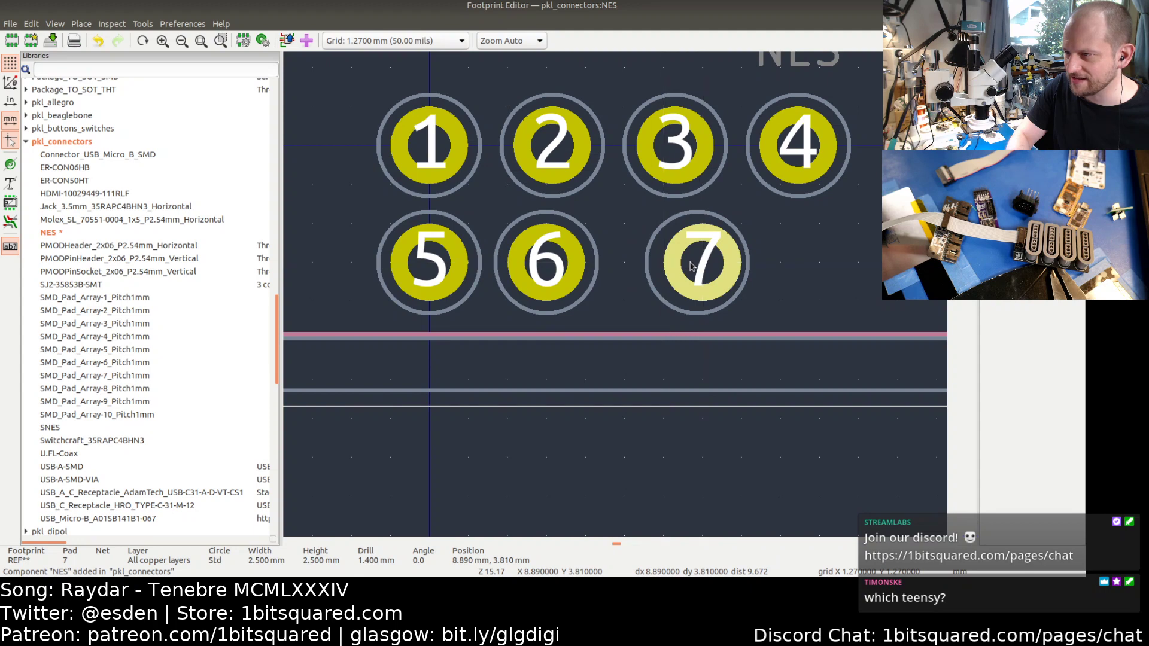
- Move pad 2 and its surrounding circle to X 3.81 mm, Y 0 mm
{"action": "scroll", "coordinate": [600, 213], "scroll_direction": "down", "scroll_amount": 2}
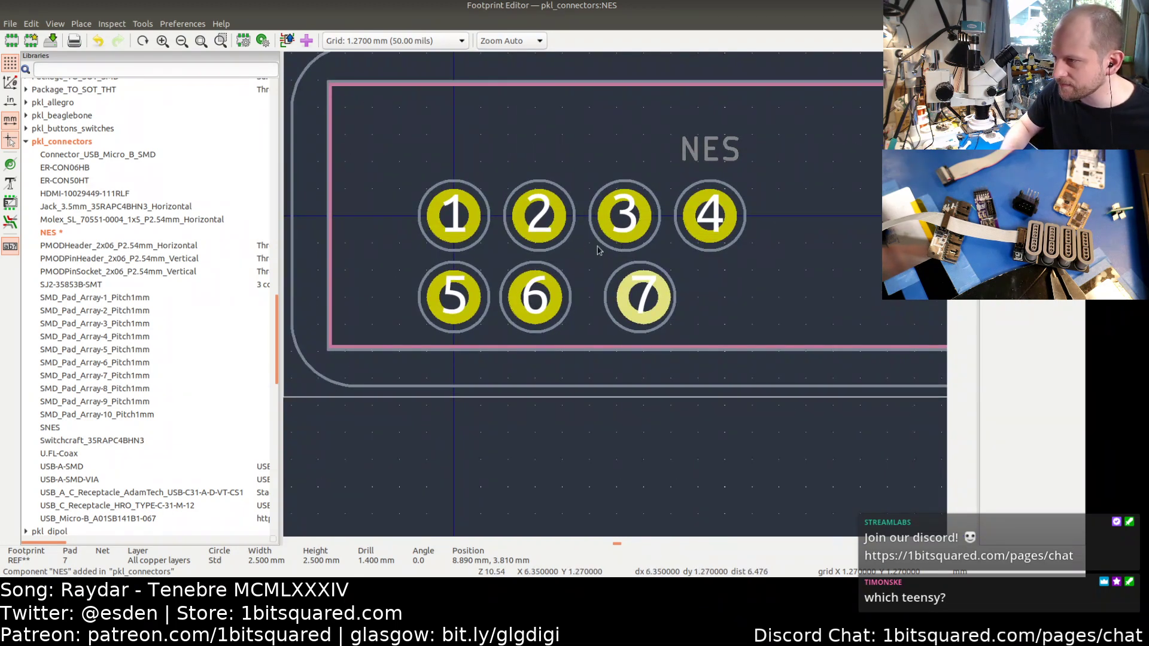
{"action": "scroll", "coordinate": [539, 217], "scroll_direction": "up", "scroll_amount": 1}
{"action": "left_click", "coordinate": [527, 219]}
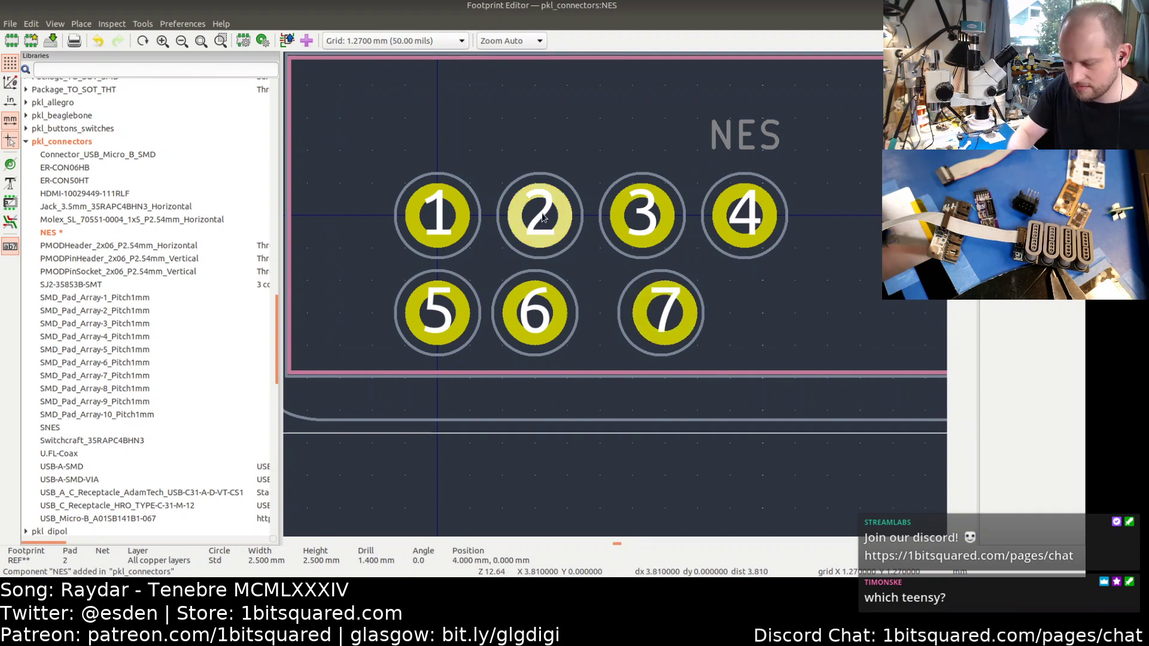
{"action": "left_click_drag", "start_coordinate": [540, 214], "coordinate": [535, 215]}
{"action": "left_click", "coordinate": [534, 175]}
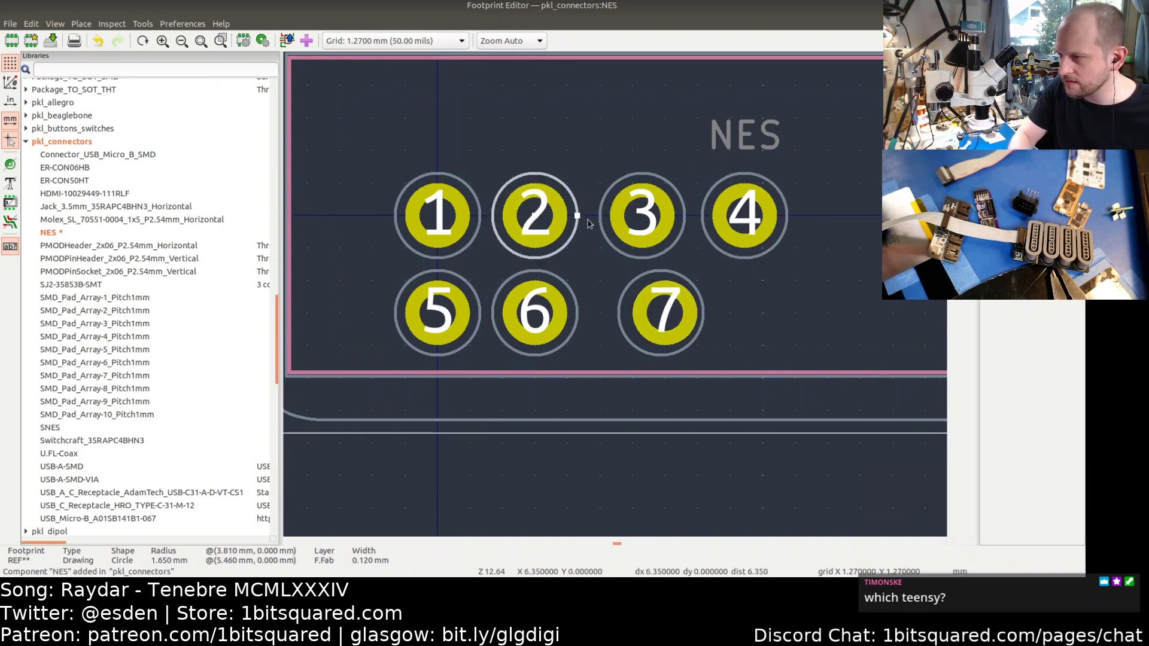
{"action": "left_click", "coordinate": [633, 164]}
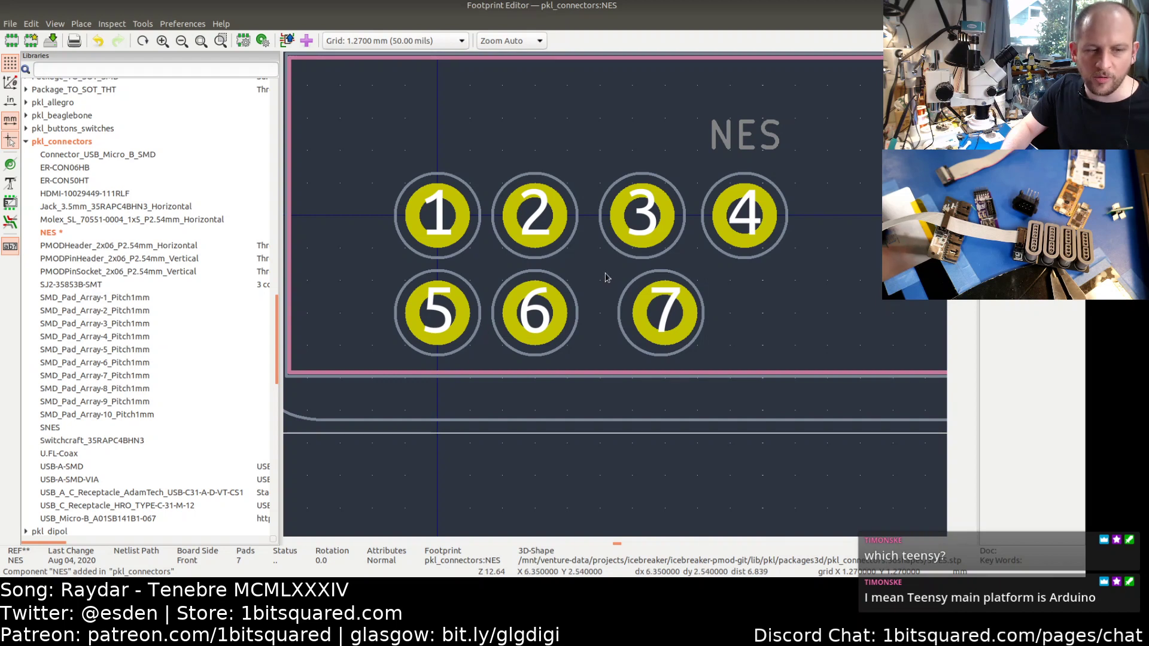
- Move pad 3 and its surrounding circle to X 7.62 mm, Y 0 mm
{"action": "left_click", "coordinate": [620, 224]}
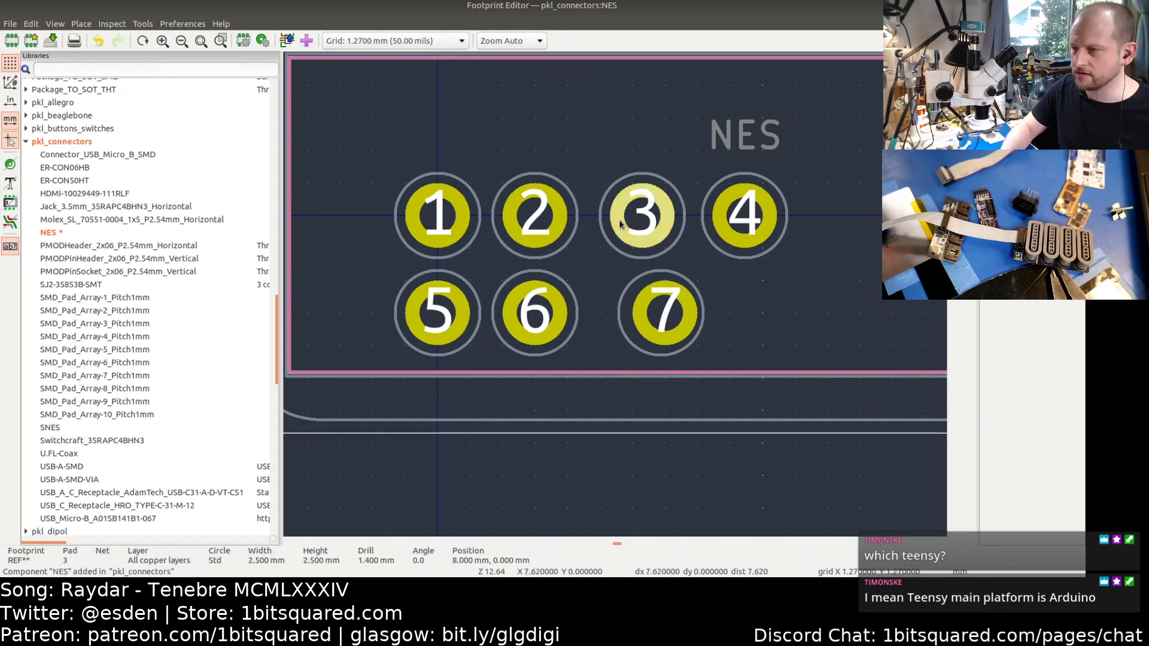
{"action": "key", "text": "m"}
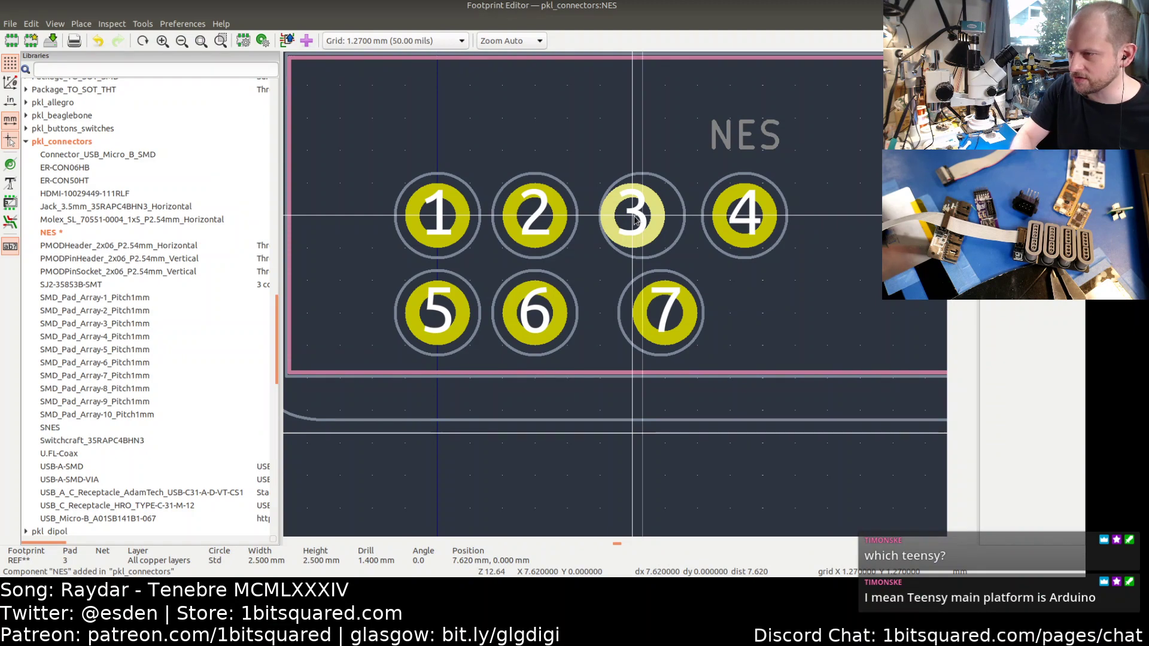
{"action": "left_click", "coordinate": [635, 216]}
{"action": "left_click", "coordinate": [642, 179]}
{"action": "left_click", "coordinate": [643, 178]}
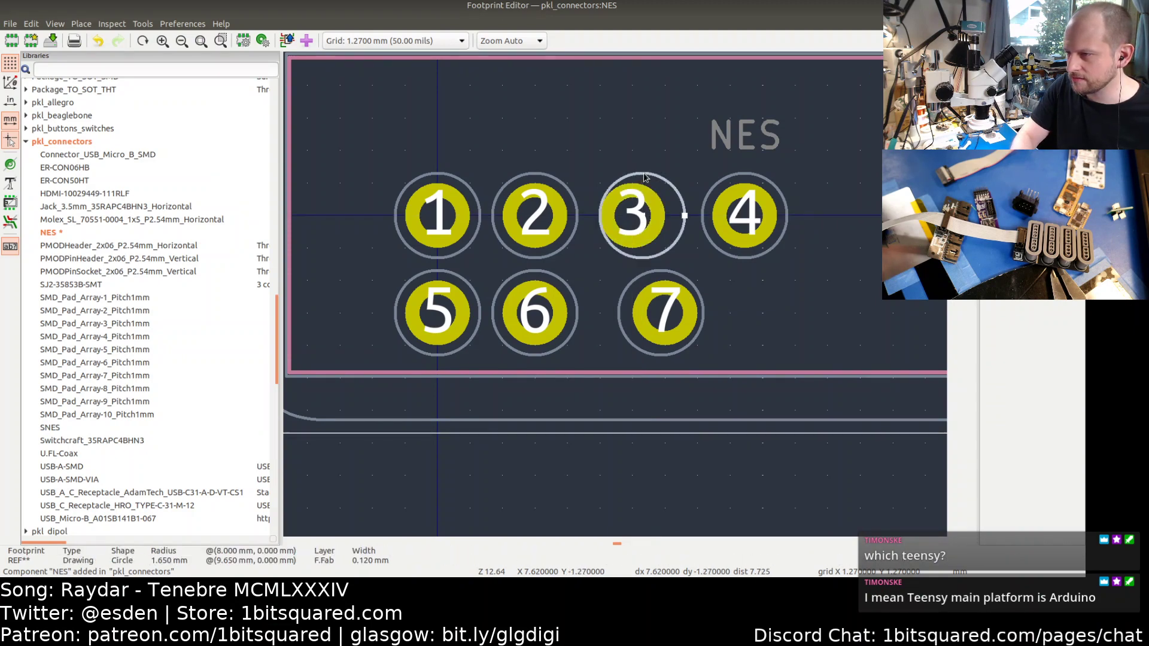
{"action": "key", "text": "m"}
{"action": "left_click", "coordinate": [634, 177]}
- Move pad 4 and its surrounding circle to X 11.43 mm, Y 0 mm
{"action": "left_click", "coordinate": [753, 219]}
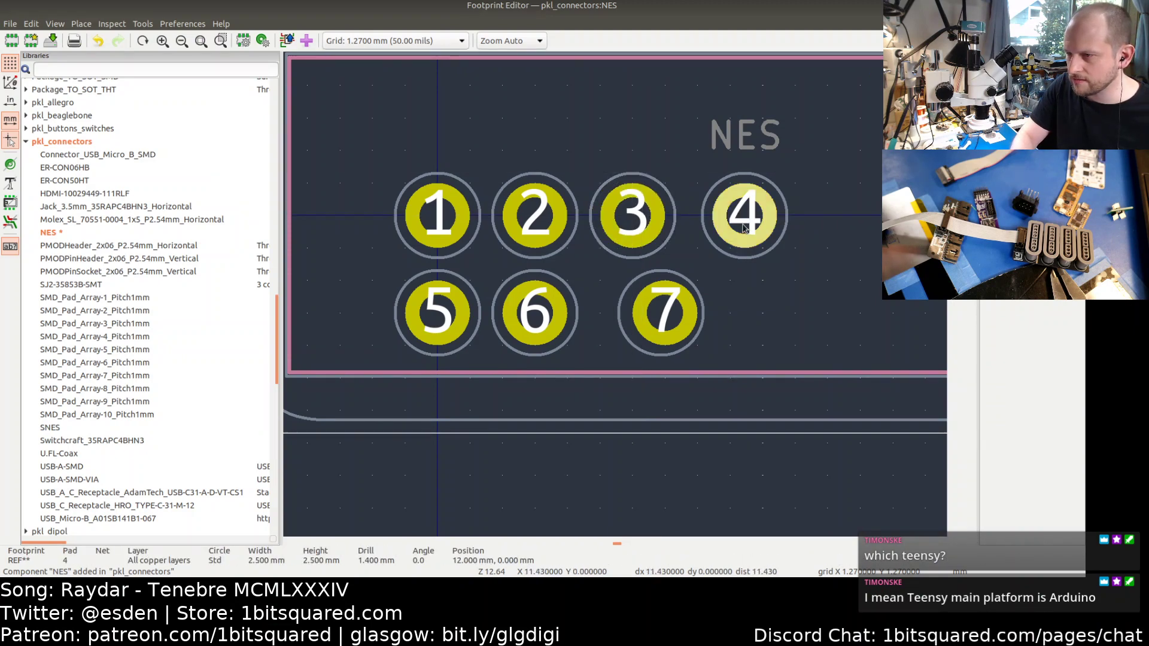
{"action": "key", "text": "m"}
{"action": "left_click", "coordinate": [731, 215]}
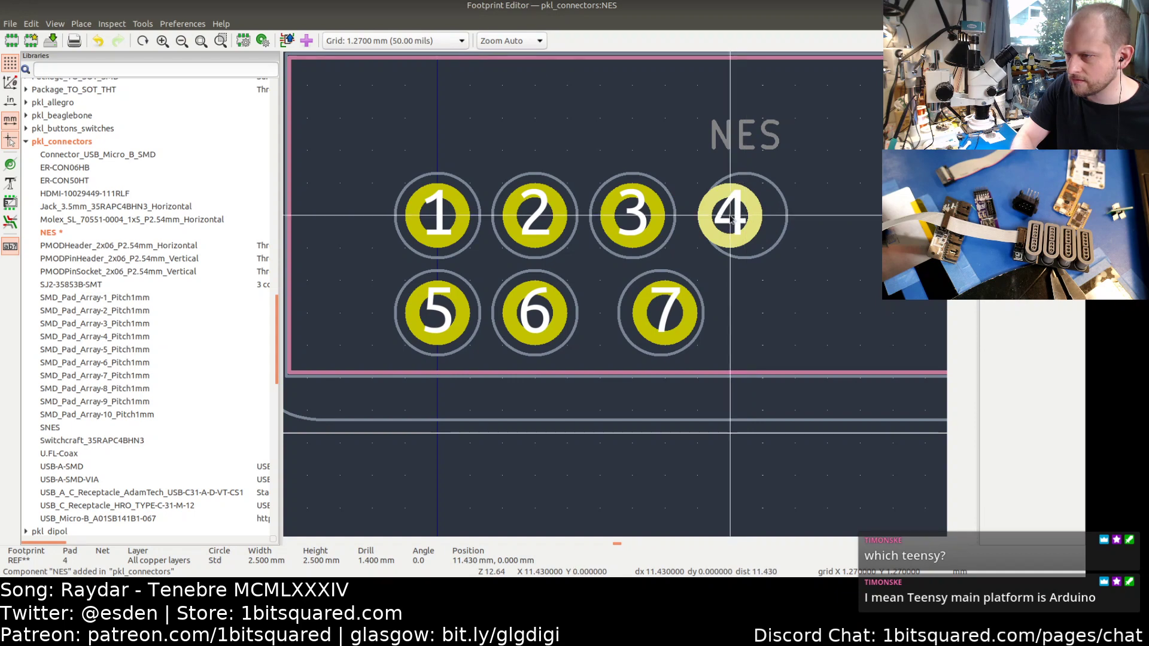
{"action": "left_click", "coordinate": [748, 175]}
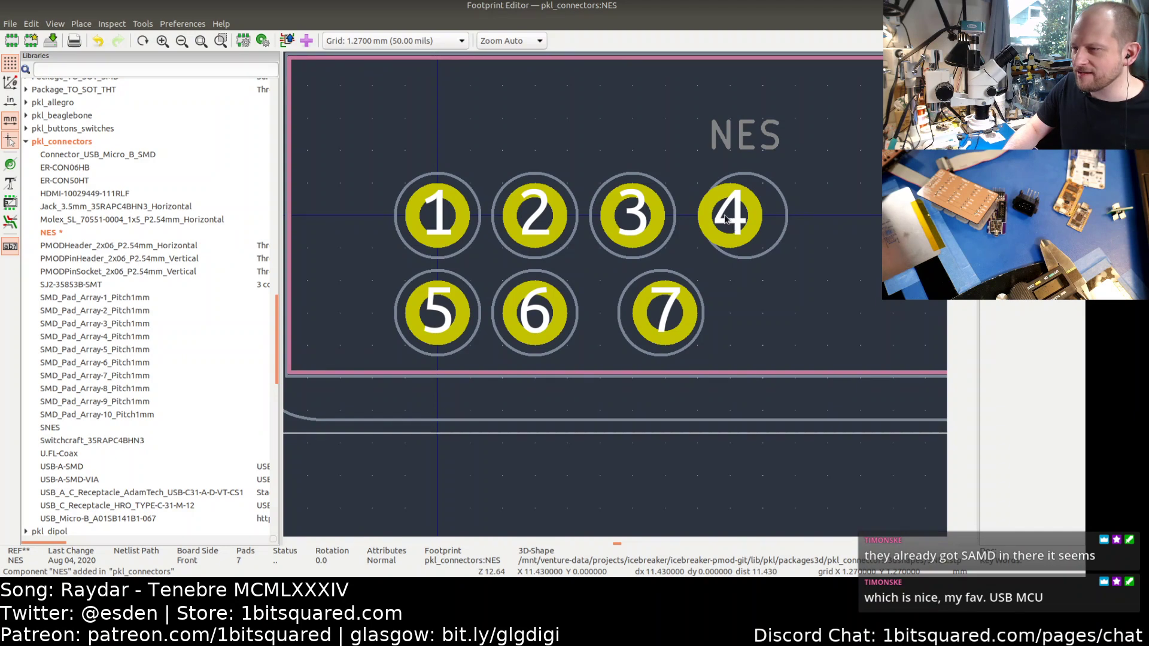
{"action": "left_click", "coordinate": [747, 176]}
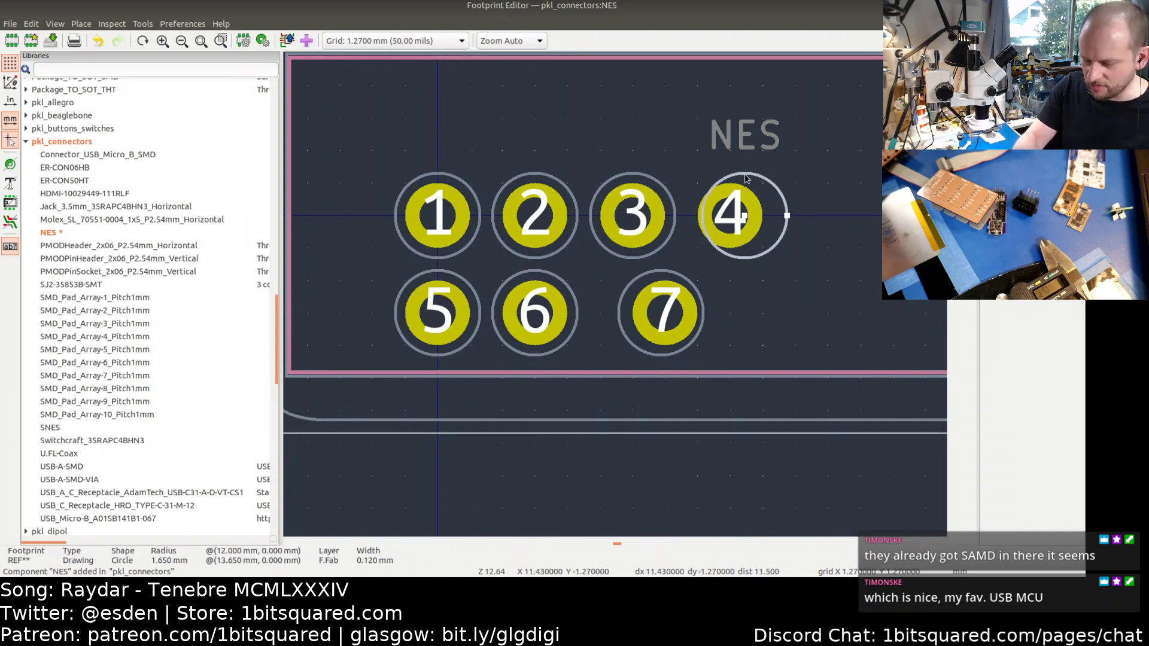
{"action": "left_click_drag", "start_coordinate": [746, 178], "coordinate": [742, 196]}
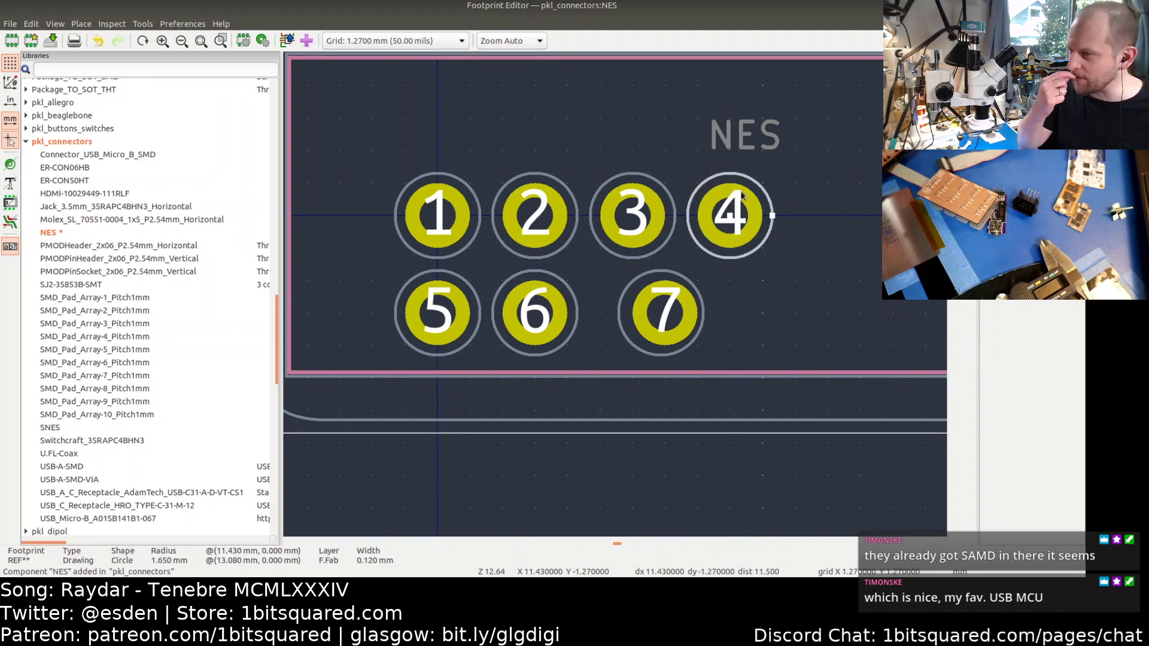
{"action": "left_click", "coordinate": [784, 320]}
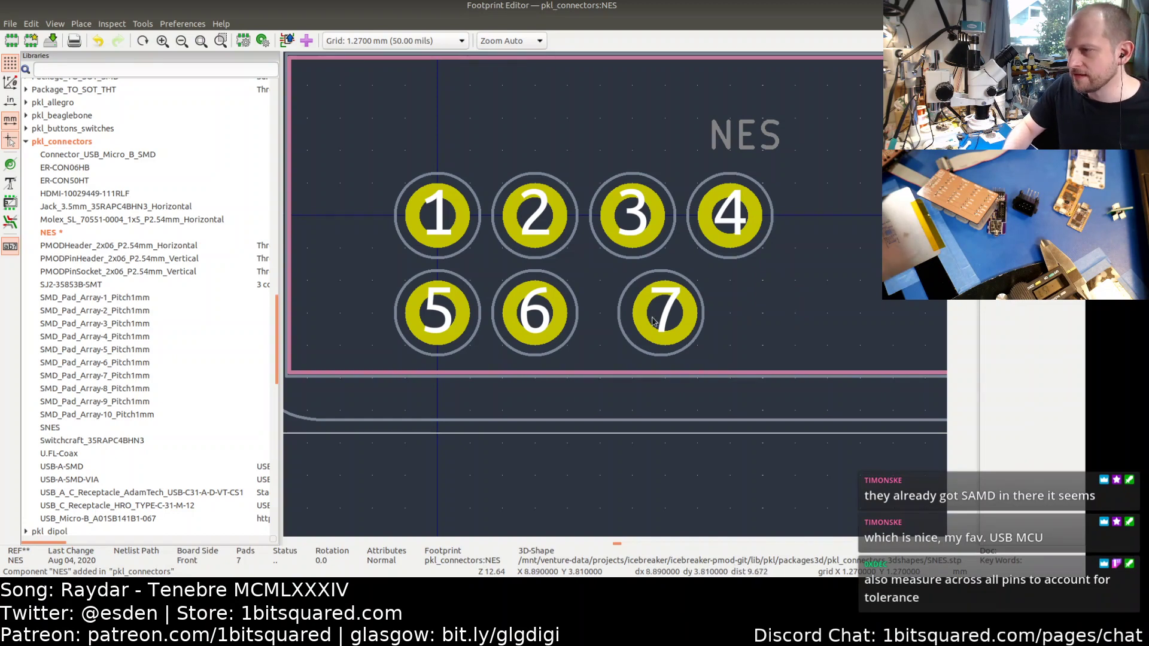
- Move pad 7 and its surrounding circle to X 7.62 mm, Y 3.81 mm, directly below pad 3
{"action": "left_click", "coordinate": [661, 297]}
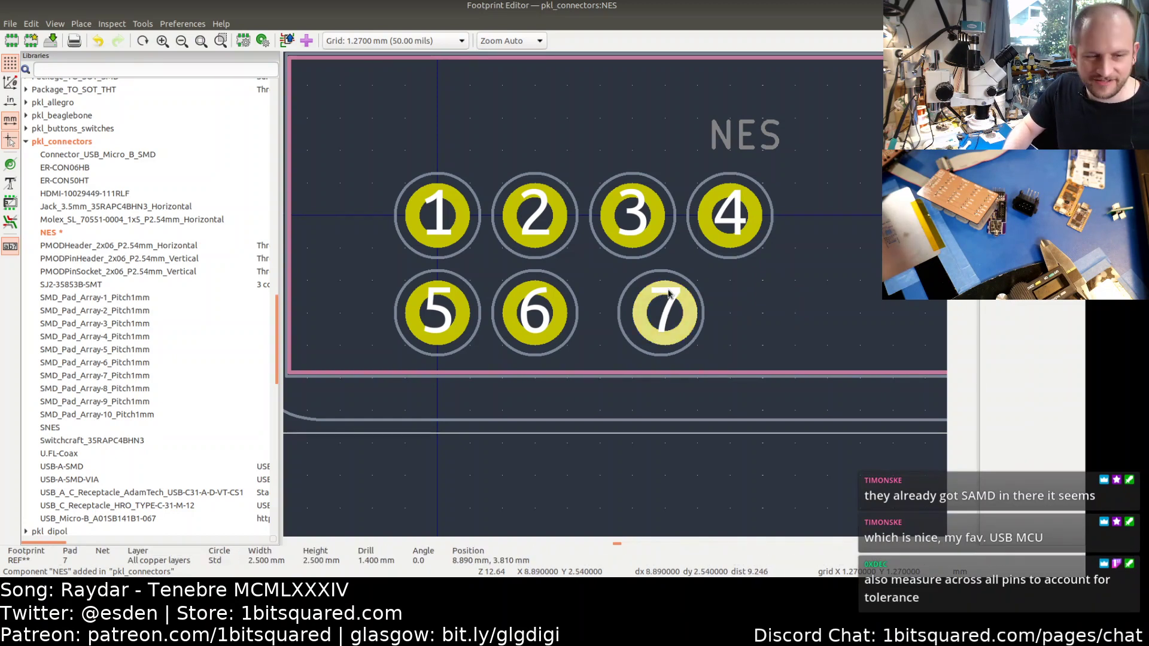
{"action": "key", "text": "m"}
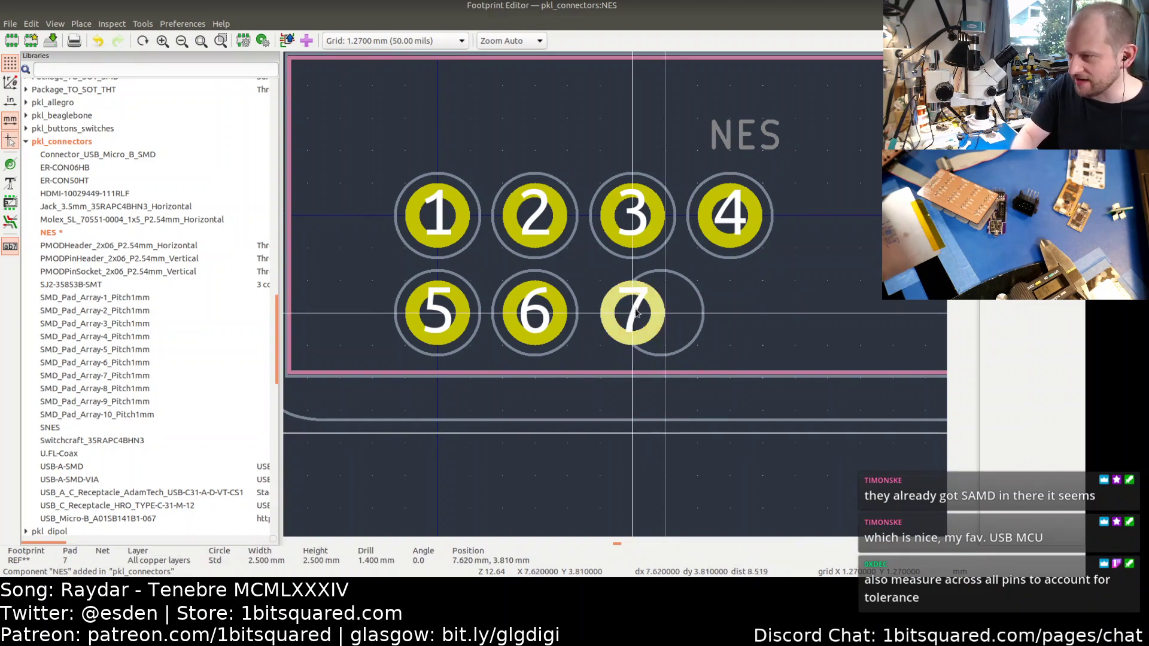
{"action": "left_click", "coordinate": [636, 312]}
{"action": "left_click", "coordinate": [669, 274]}
{"action": "left_click", "coordinate": [663, 271]}
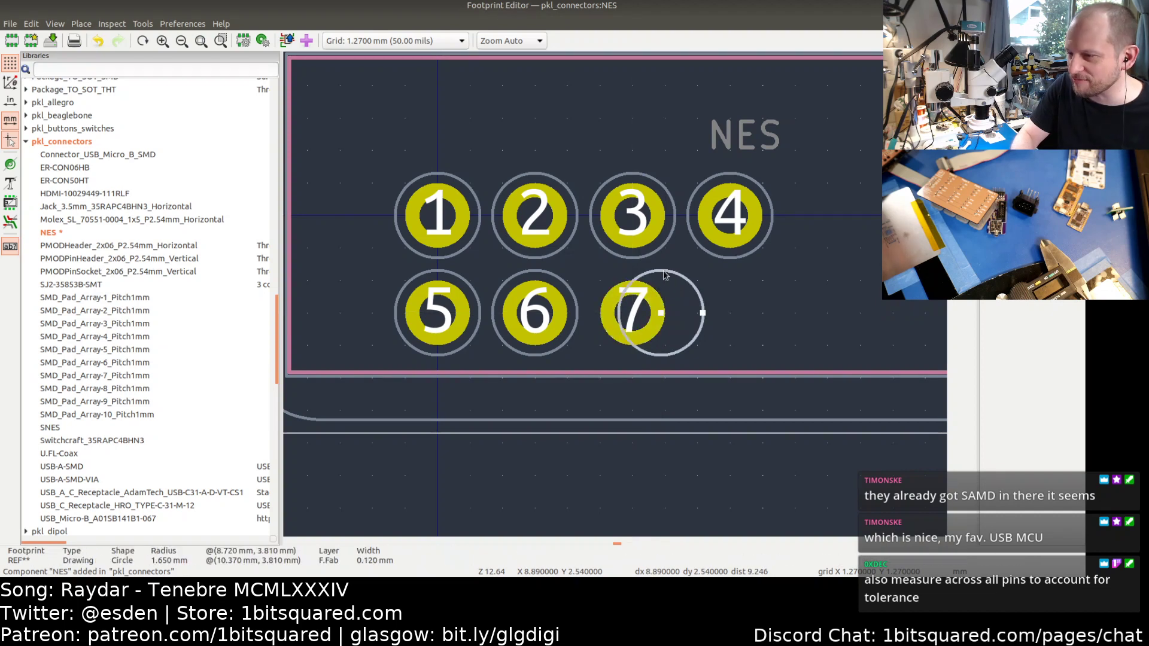
{"action": "key", "text": "m"}
{"action": "left_click", "coordinate": [619, 274]}
{"action": "left_click", "coordinate": [722, 312]}
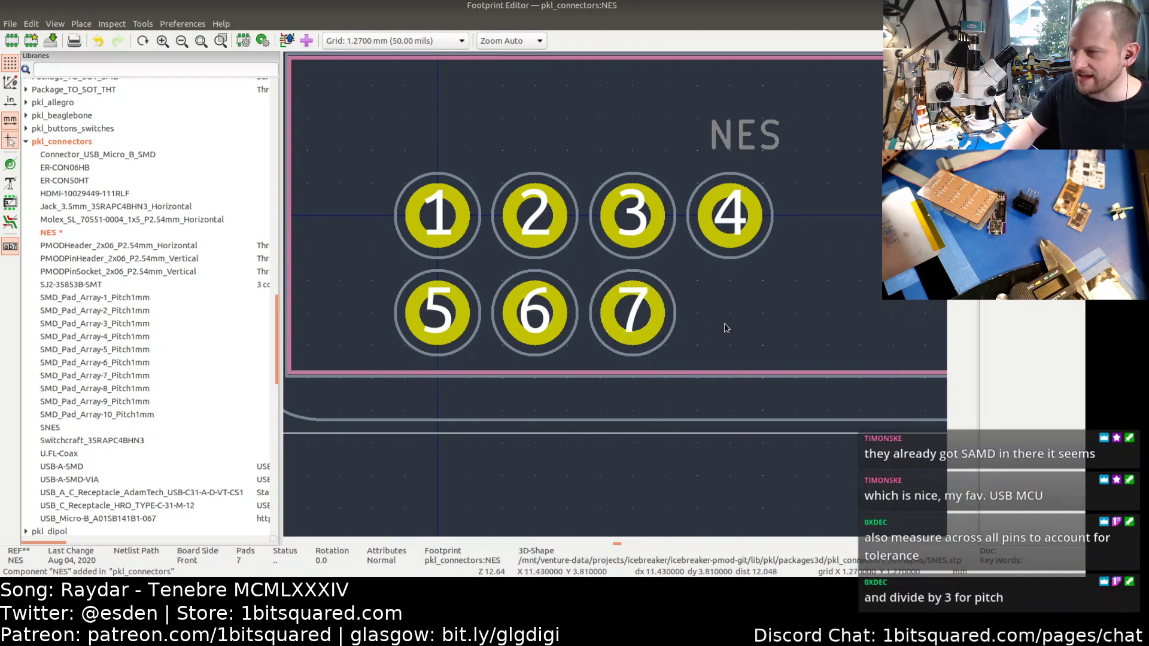
{"action": "scroll", "coordinate": [724, 331], "scroll_direction": "down", "scroll_amount": 2}
{"action": "scroll", "coordinate": [726, 331], "scroll_direction": "down", "scroll_amount": 1}
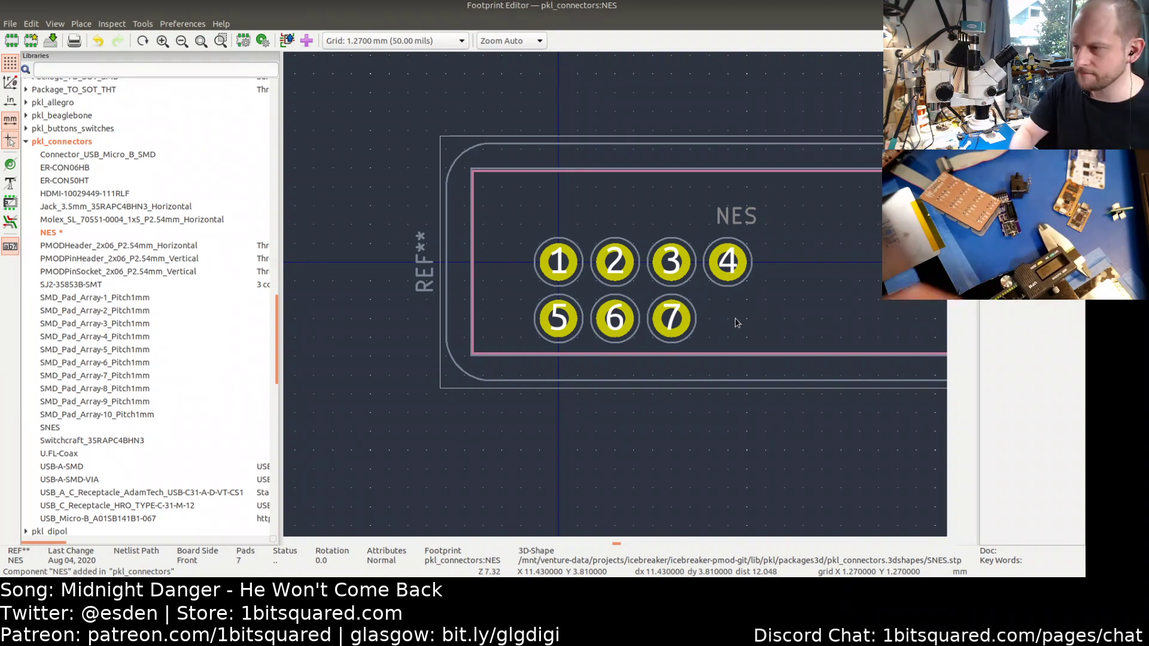
{"action": "scroll", "coordinate": [625, 263], "scroll_direction": "up", "scroll_amount": 1}
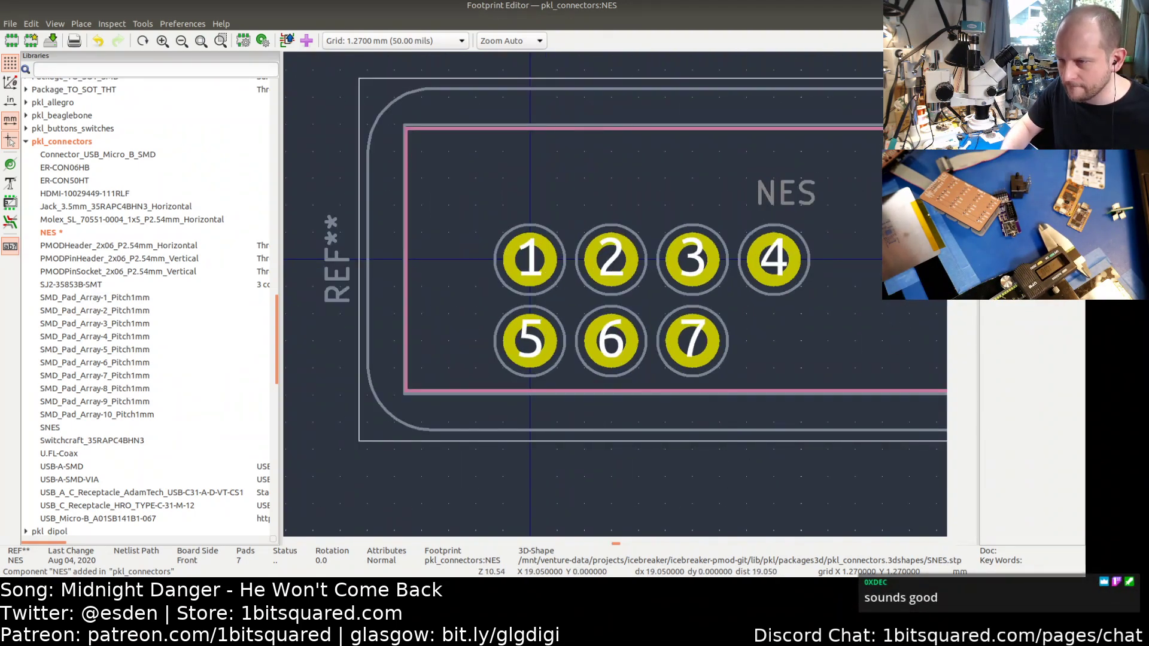
{"action": "key", "text": "ctrl+shift+m"}
{"action": "left_click", "coordinate": [530, 259]}
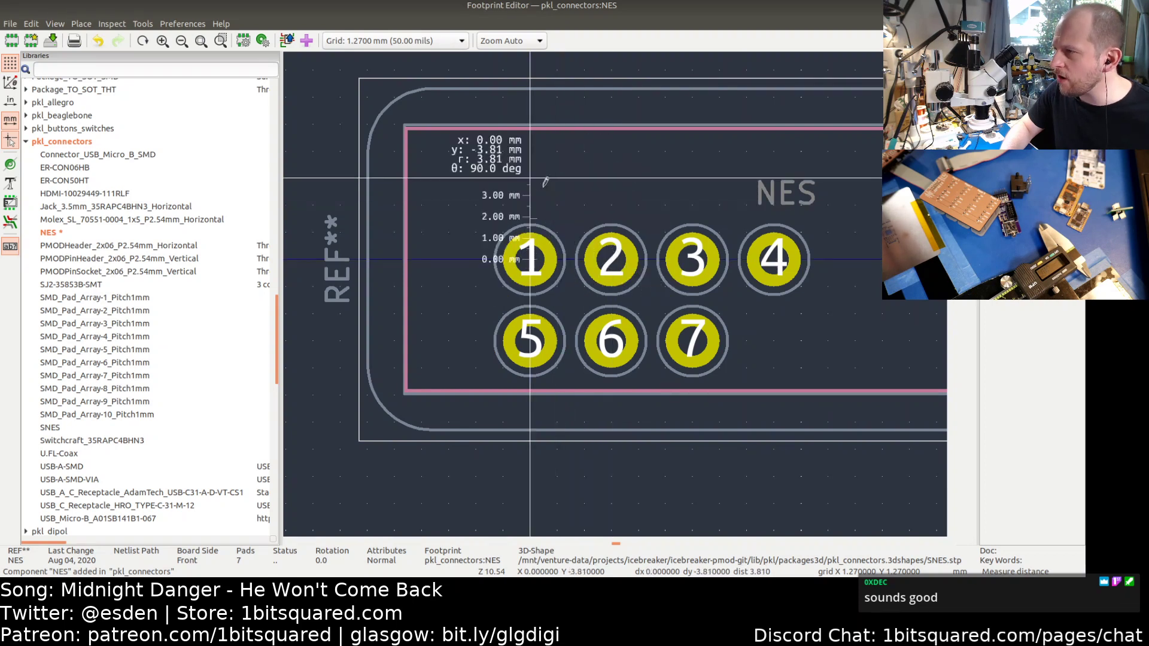
{"action": "key", "text": "Escape"}
- Set the grid to 0.1000 mm and try to move pad 2
{"action": "left_click", "coordinate": [395, 45]}
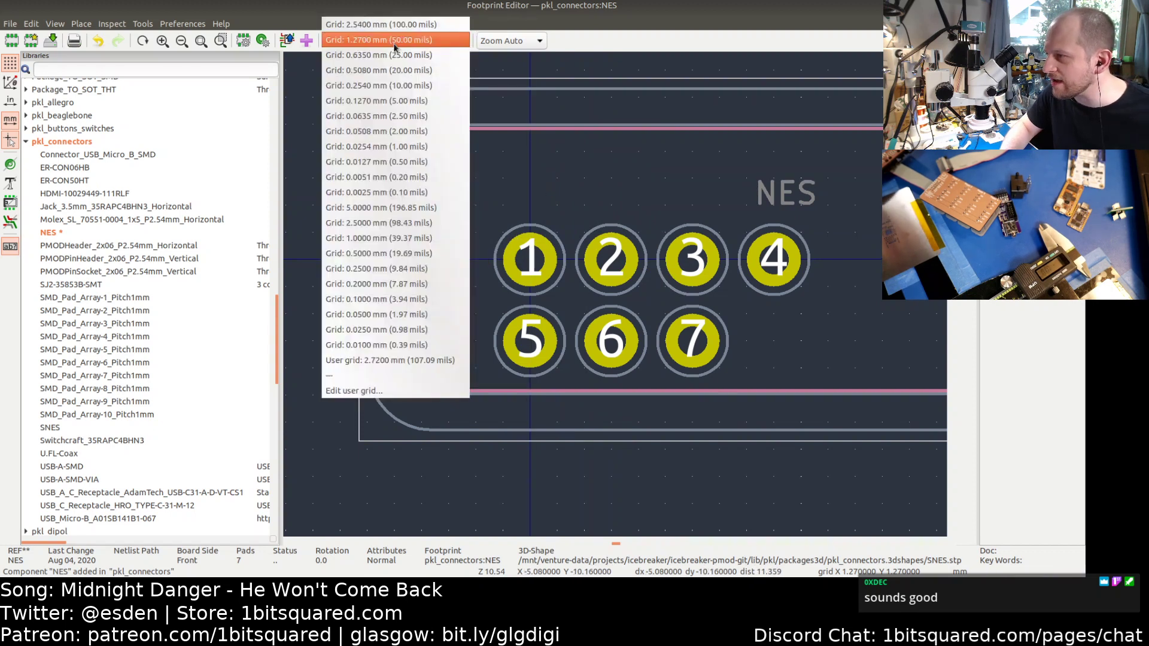
{"action": "left_click", "coordinate": [379, 300]}
{"action": "scroll", "coordinate": [483, 296], "scroll_direction": "down", "scroll_amount": 1}
{"action": "middle_click_drag", "start_coordinate": [483, 297], "coordinate": [376, 222]}
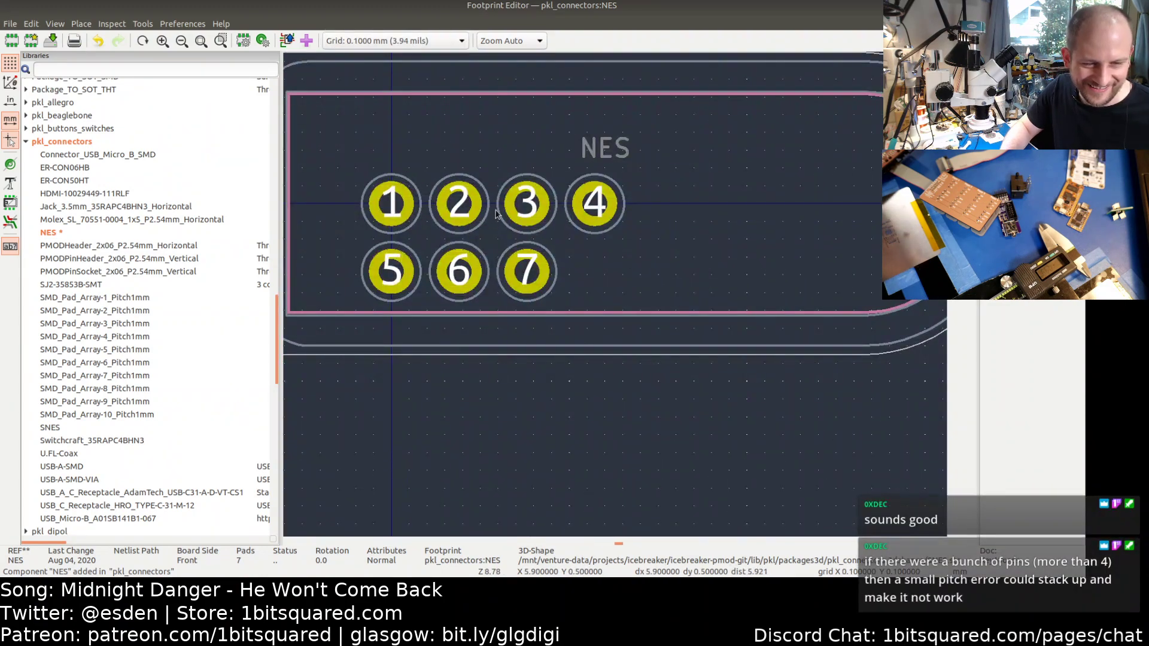
{"action": "middle_click_drag", "start_coordinate": [449, 154], "coordinate": [487, 155]}
{"action": "scroll", "coordinate": [468, 156], "scroll_direction": "up", "scroll_amount": 1}
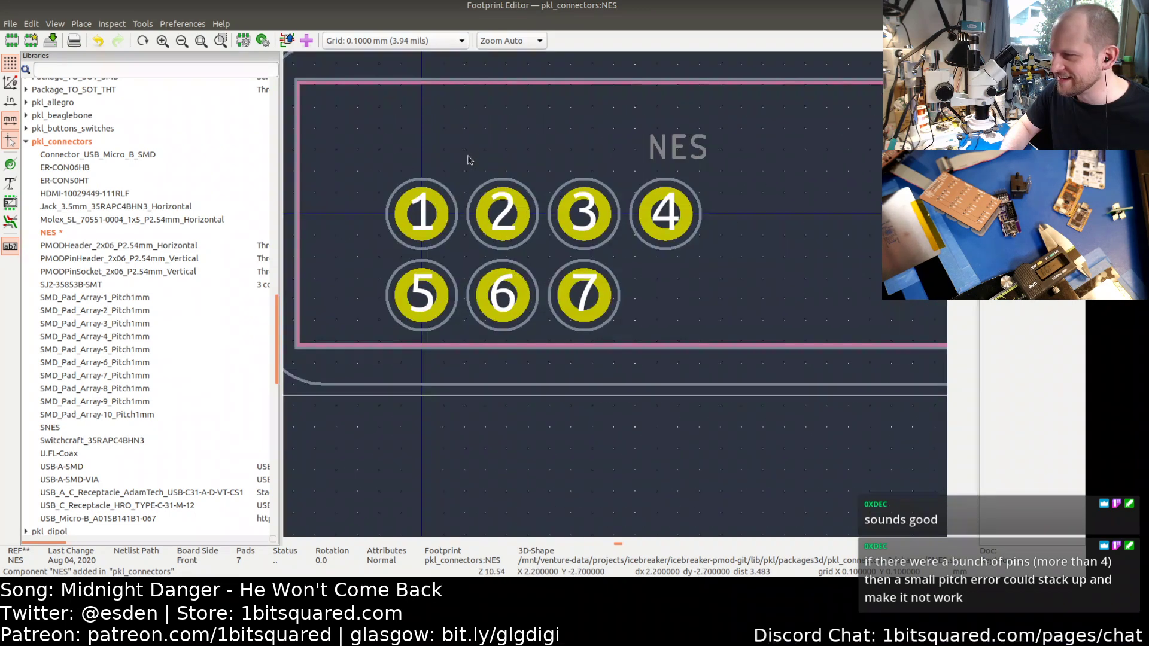
{"action": "scroll", "coordinate": [469, 154], "scroll_direction": "up", "scroll_amount": 1}
{"action": "left_click", "coordinate": [510, 236]}
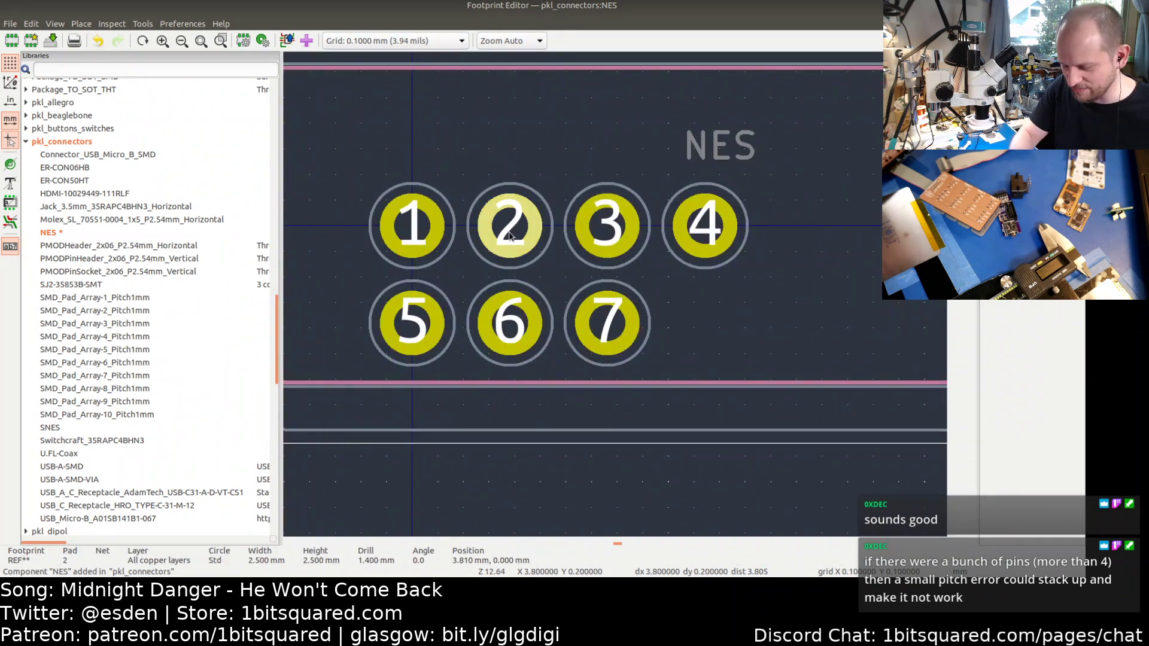
{"action": "key", "text": "m"}
{"action": "key", "text": "Escape"}
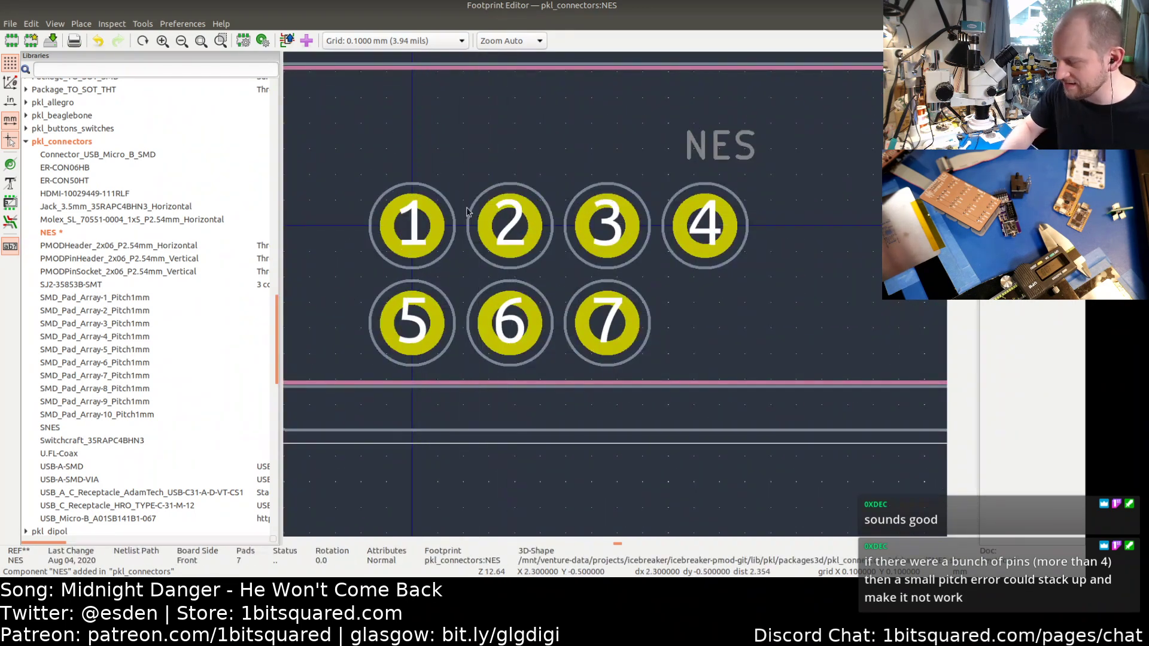
- Set the grid to 0.5000 mm and move pad 2 with its surrounding circle to X 4 mm, Y 0 mm
{"action": "left_click", "coordinate": [392, 40]}
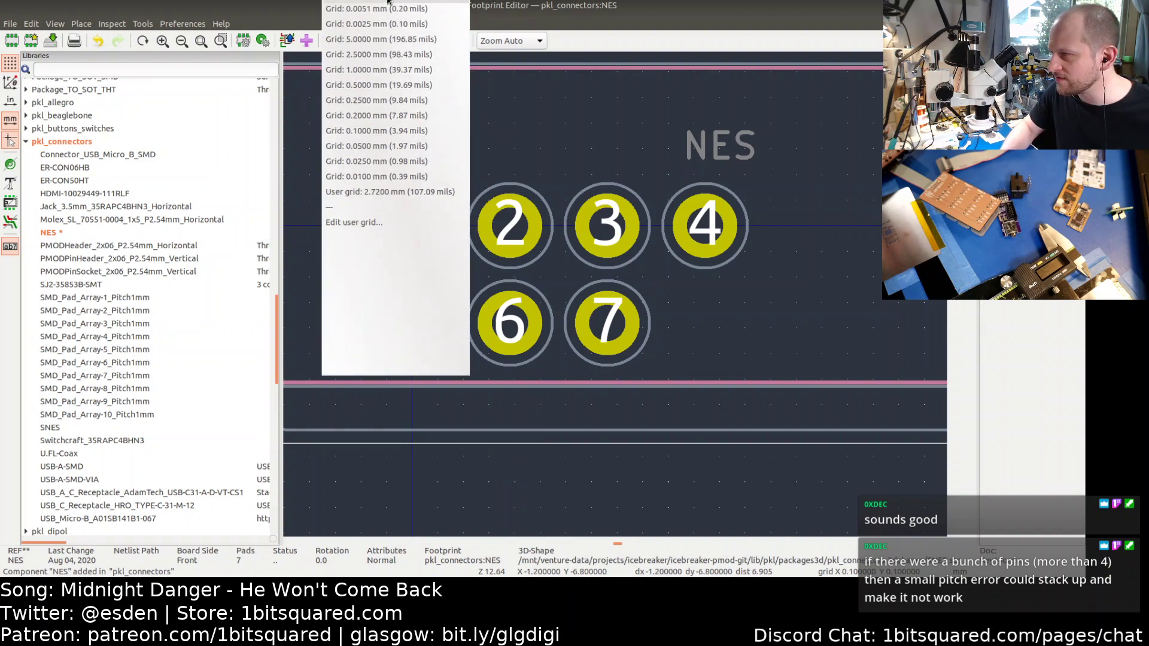
{"action": "left_click", "coordinate": [385, 170]}
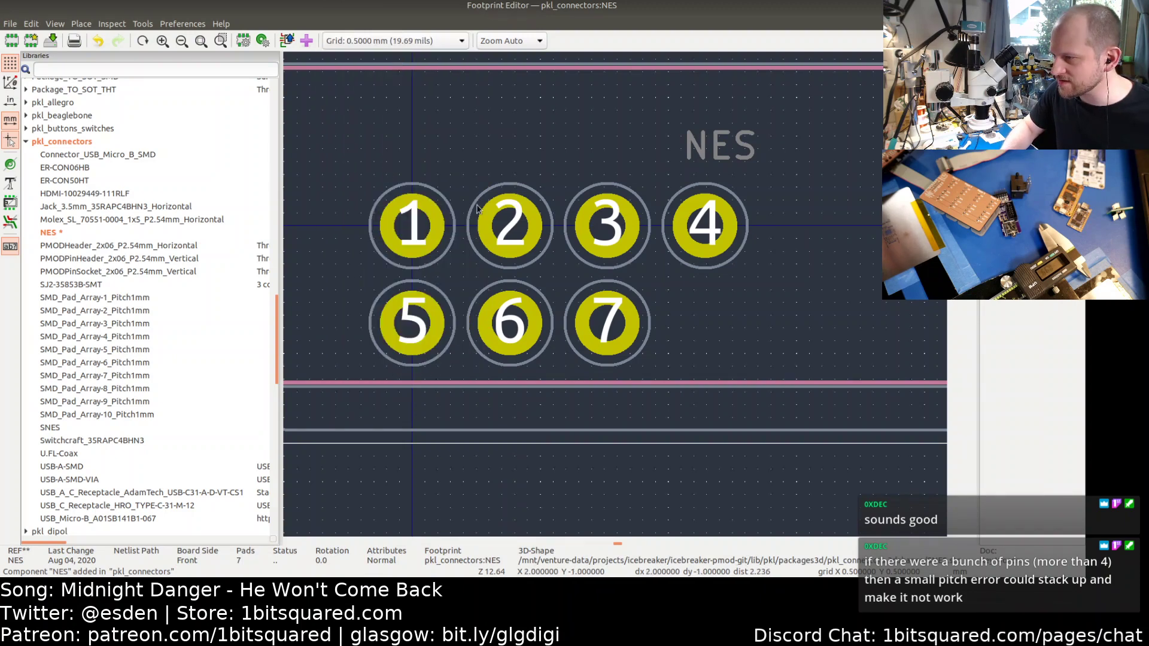
{"action": "left_click", "coordinate": [501, 229]}
{"action": "key", "text": "m"}
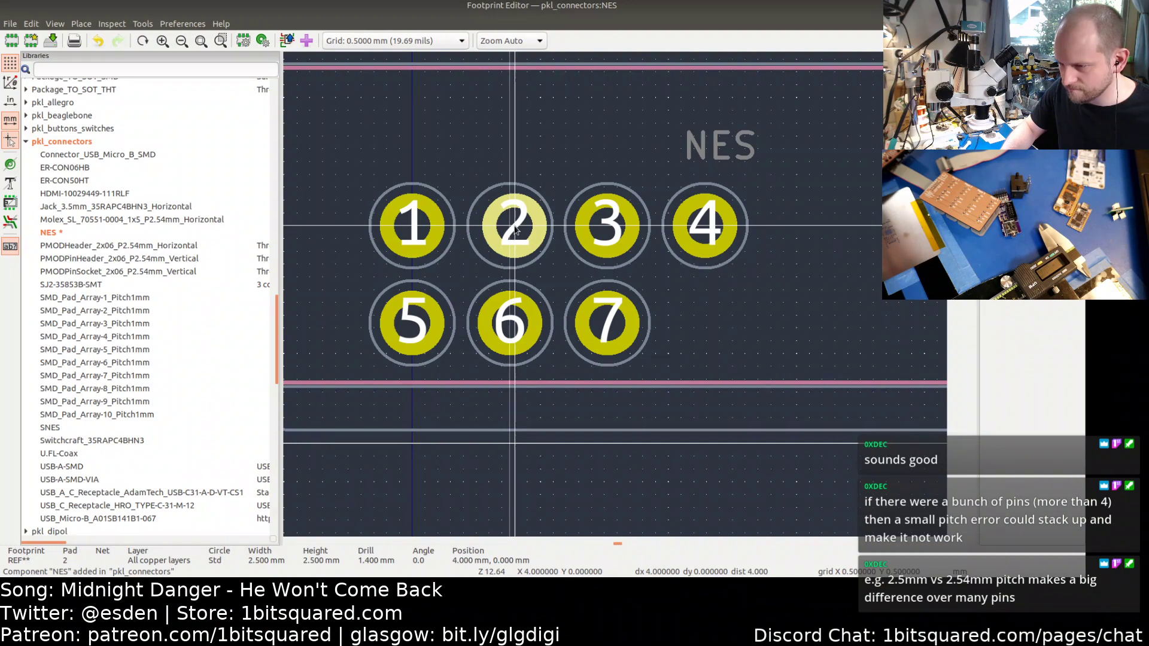
{"action": "left_click", "coordinate": [514, 227]}
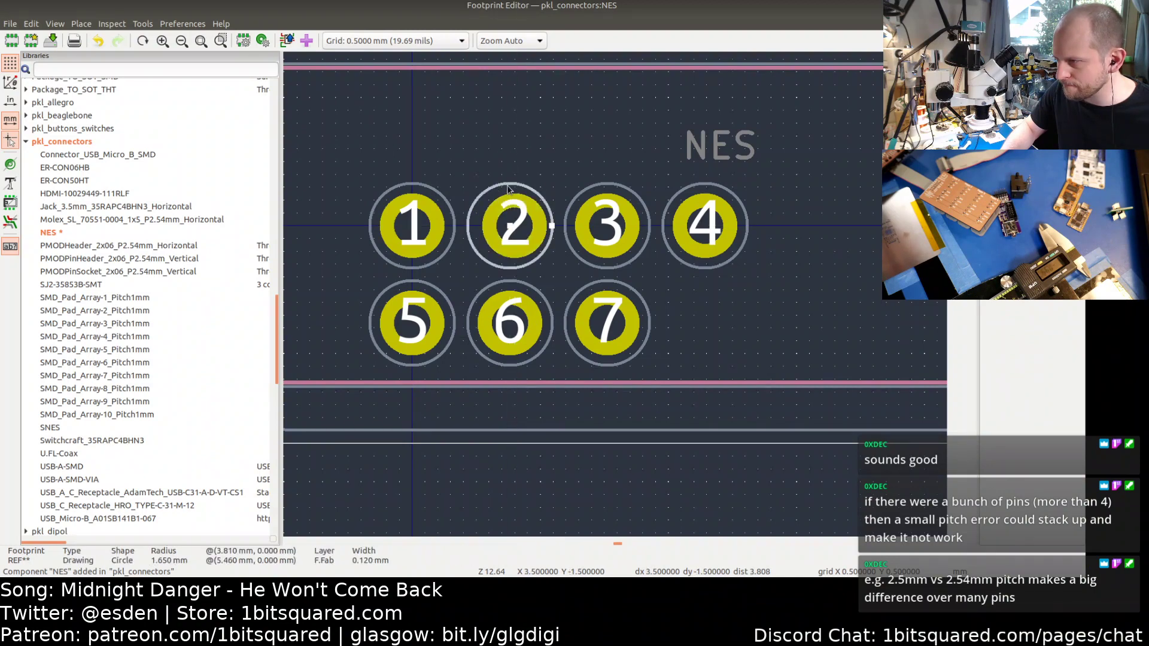
{"action": "left_click", "coordinate": [508, 188]}
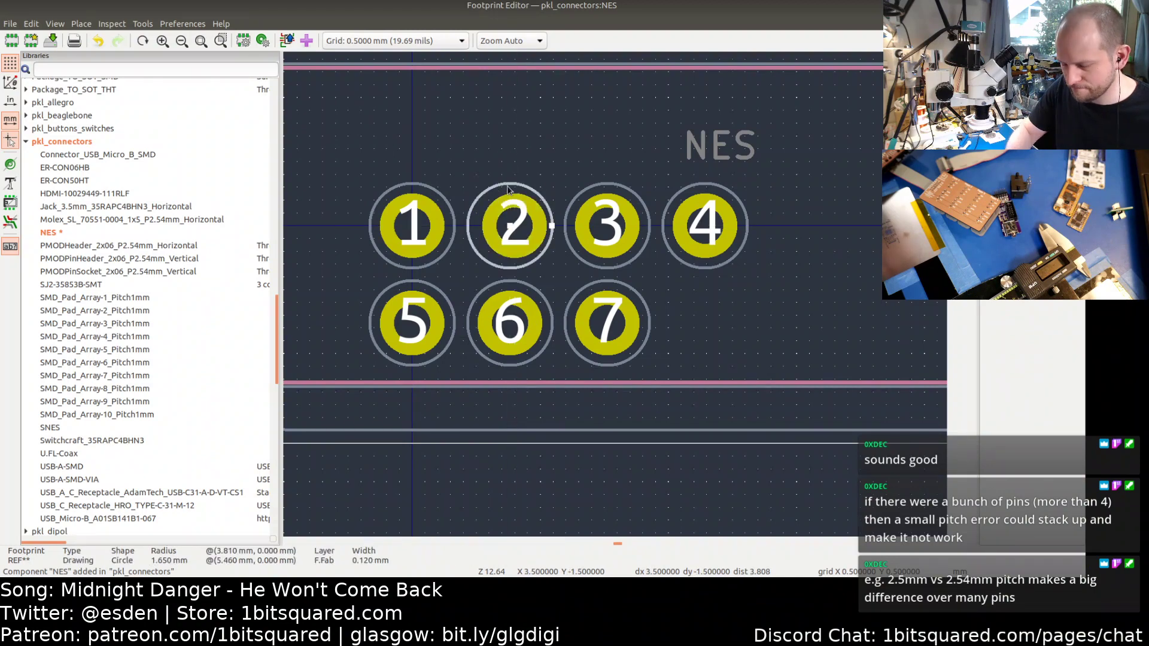
- Move pad 3 and its surrounding circle to X 7.5 mm, Y 0 mm
{"action": "left_click", "coordinate": [610, 229]}
{"action": "key", "text": "m"}
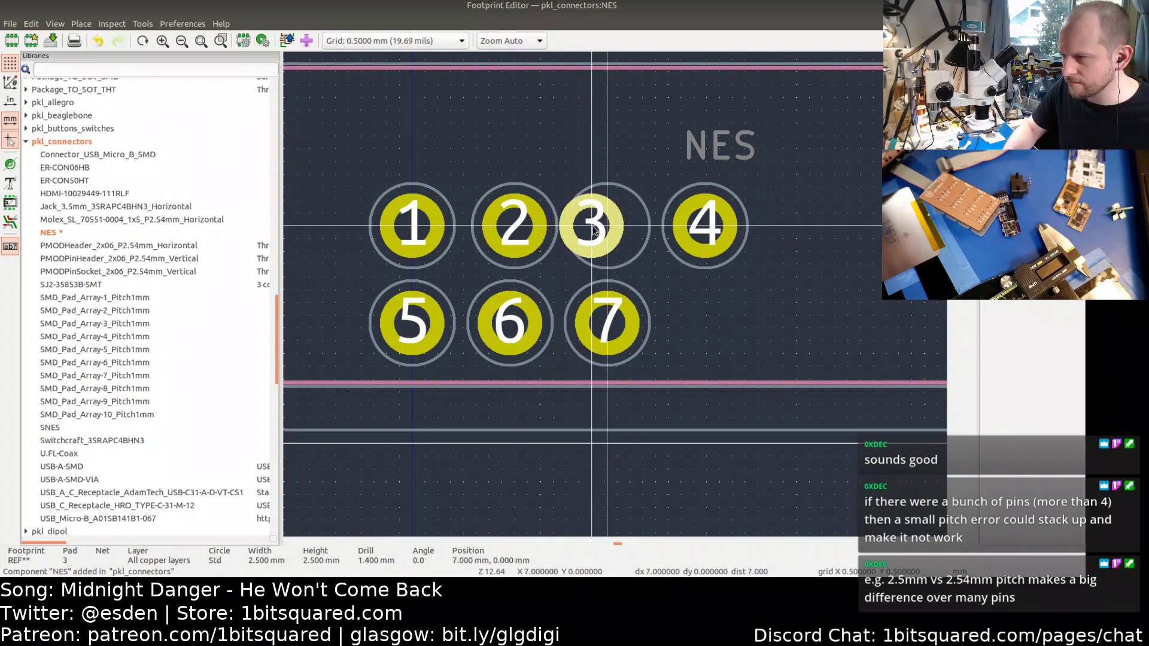
{"action": "left_click", "coordinate": [604, 226]}
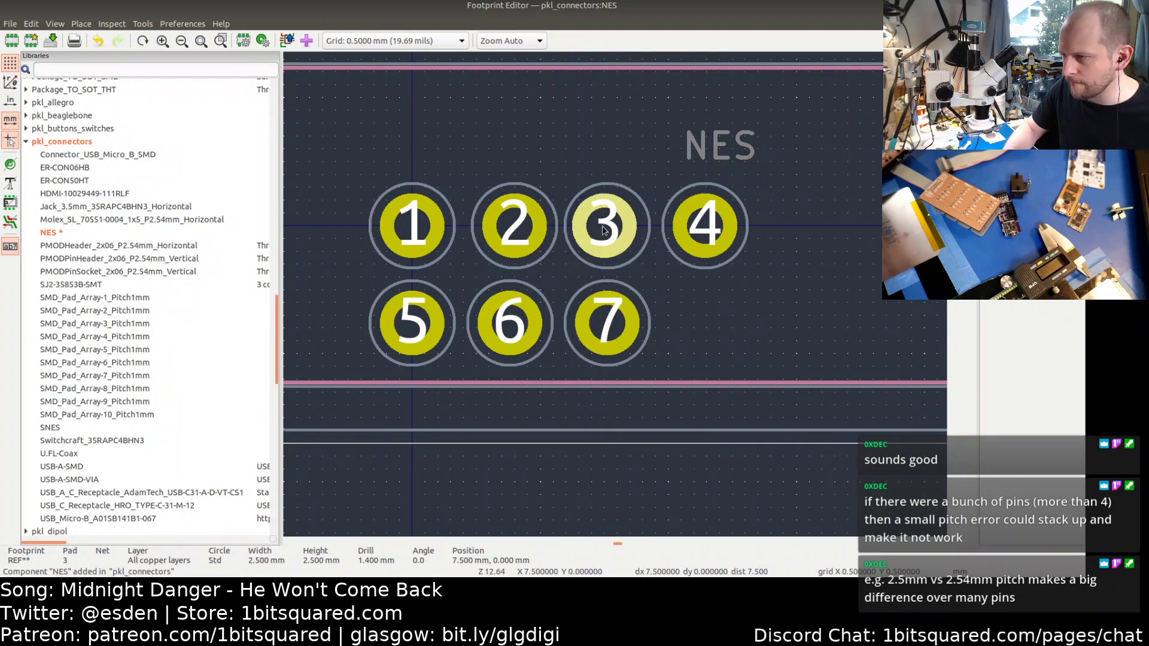
{"action": "left_click", "coordinate": [606, 186]}
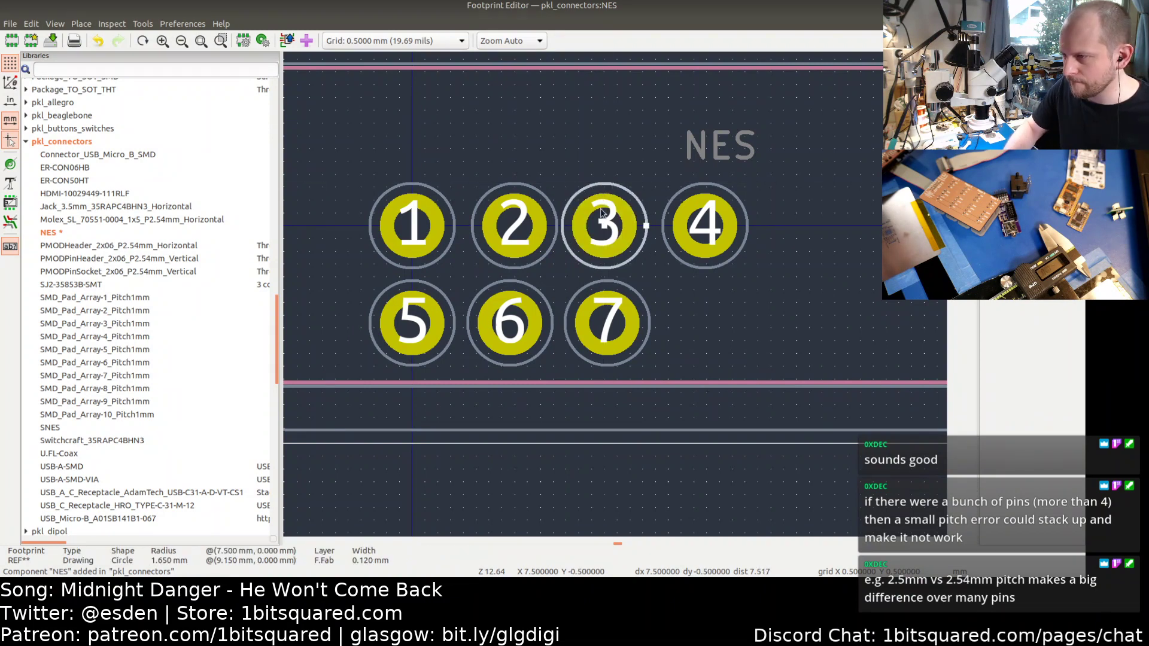
- Move pad 3 and its surrounding circle to X 8 mm, Y 0 mm
{"action": "left_click", "coordinate": [602, 208]}
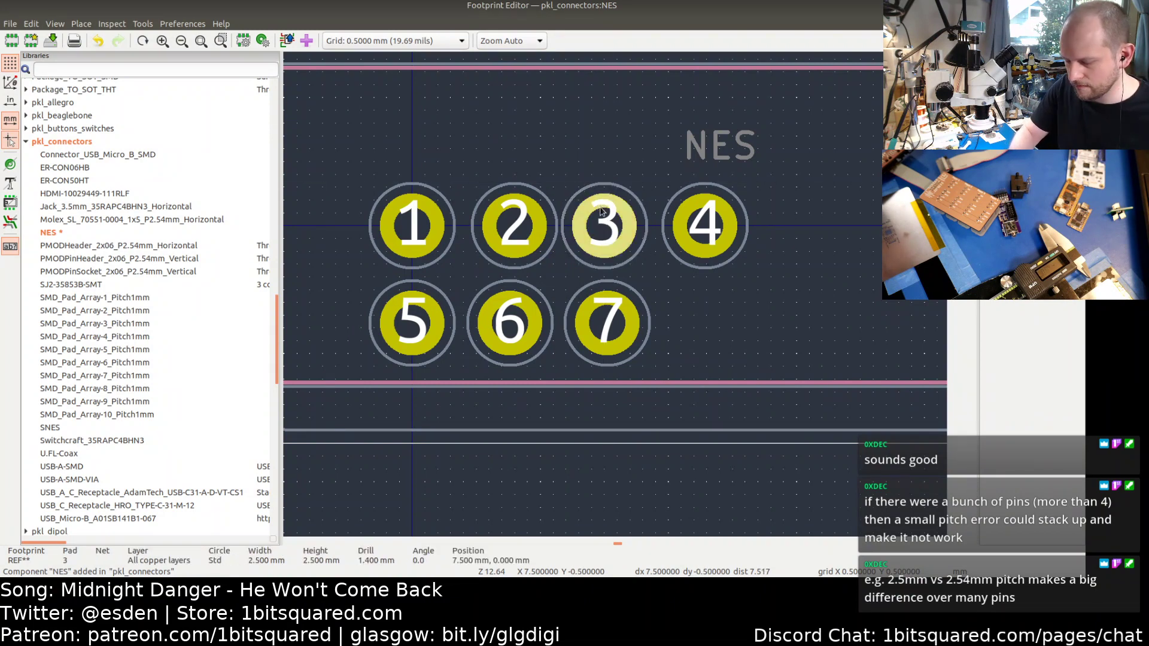
{"action": "key", "text": "m"}
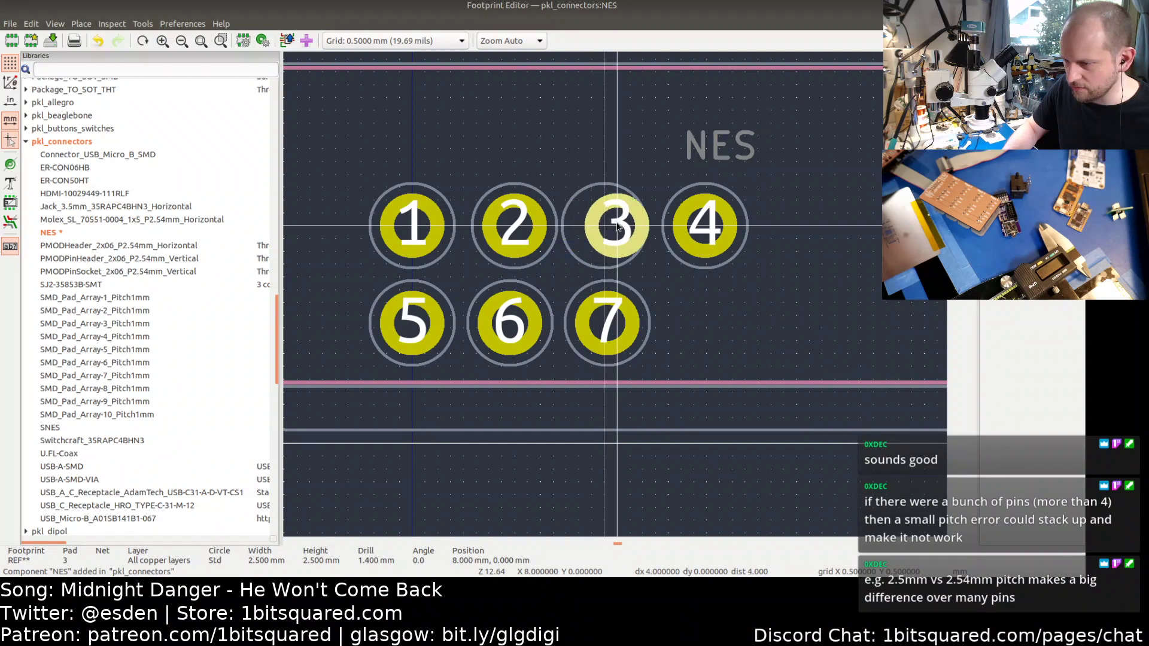
{"action": "left_click", "coordinate": [618, 228]}
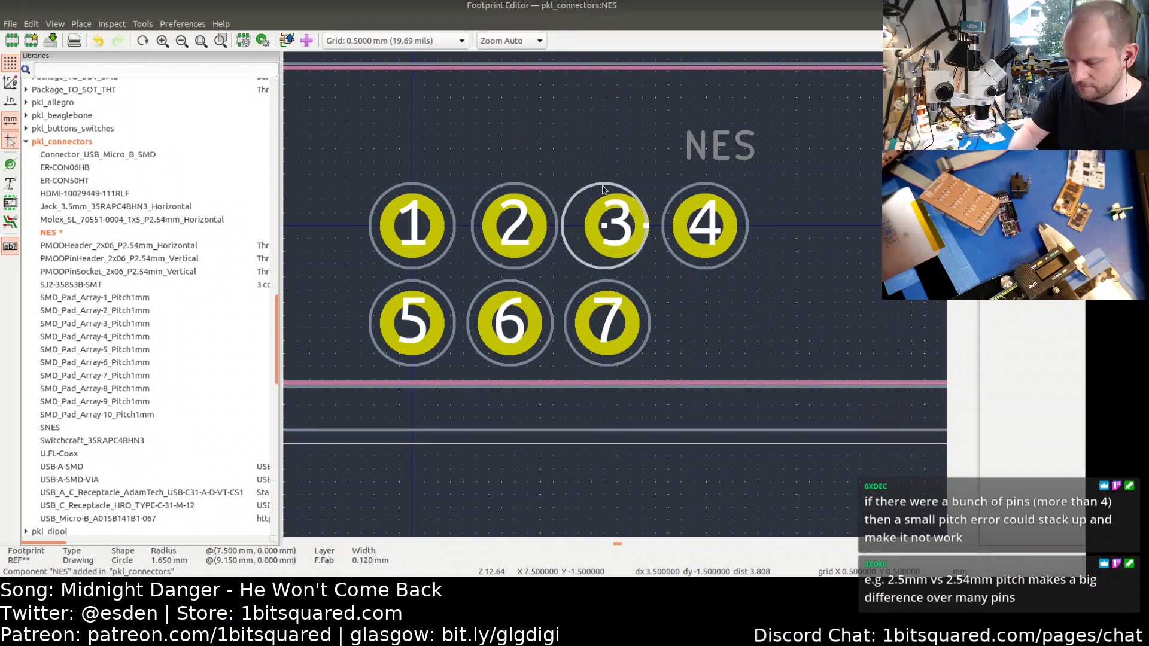
{"action": "left_click", "coordinate": [611, 187]}
{"action": "left_click", "coordinate": [619, 188]}
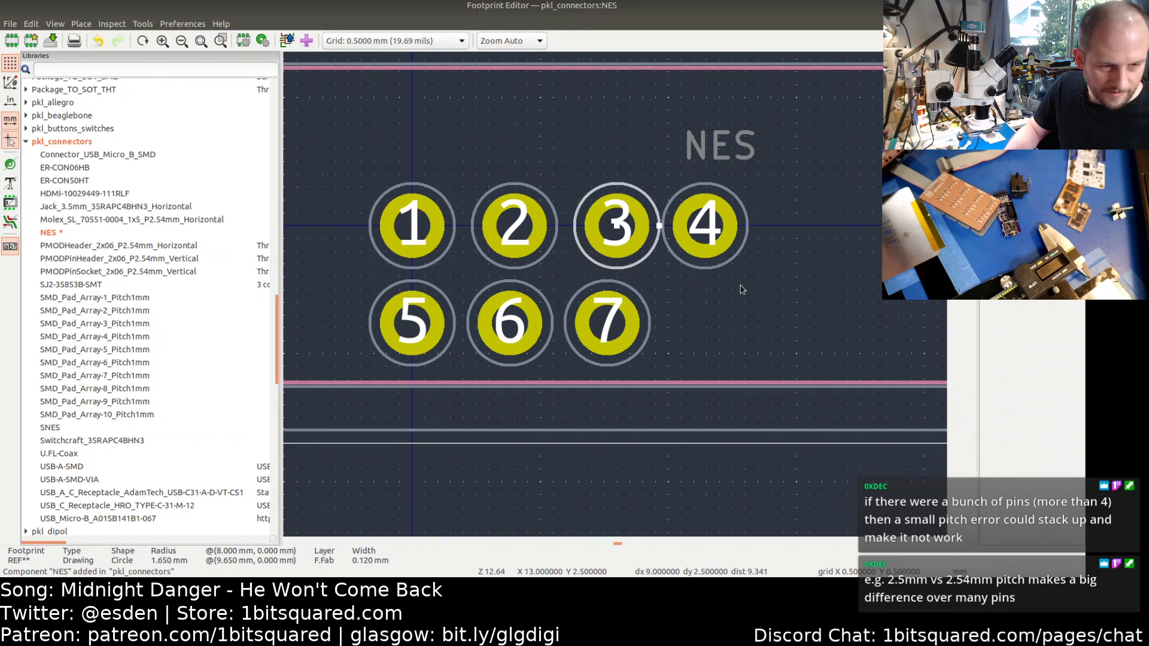
- Move pad 4 and its surrounding circle to X 12 mm, Y 0 mm
{"action": "left_click", "coordinate": [698, 230]}
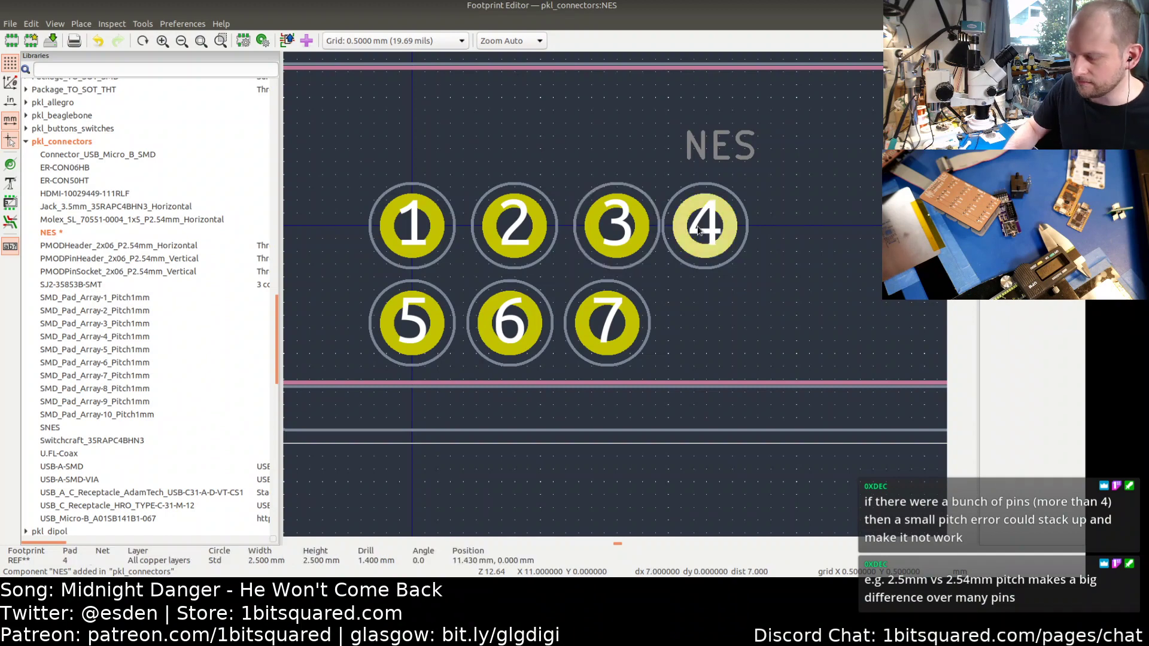
{"action": "key", "text": "m"}
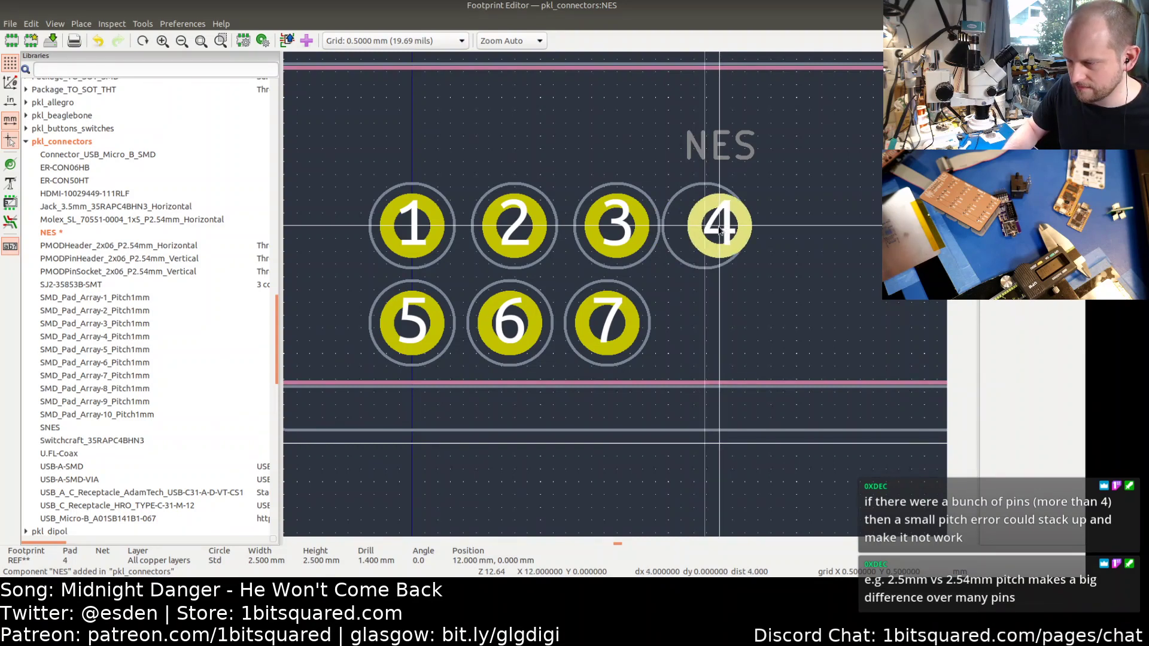
{"action": "left_click", "coordinate": [711, 232]}
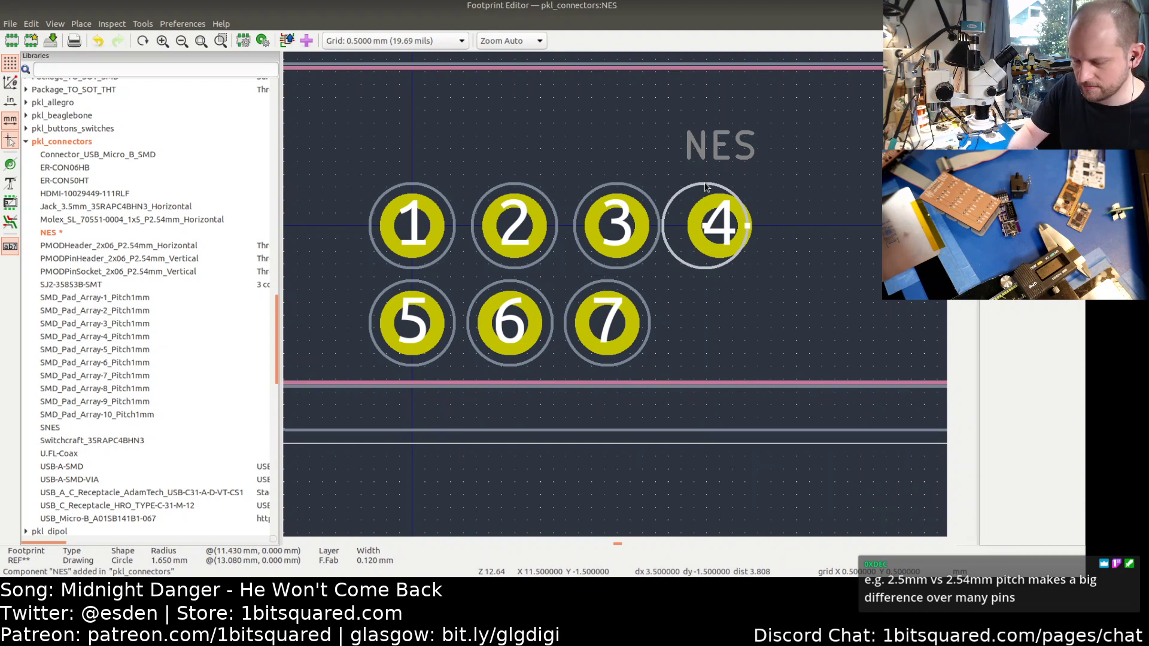
{"action": "left_click_drag", "start_coordinate": [705, 185], "coordinate": [724, 183]}
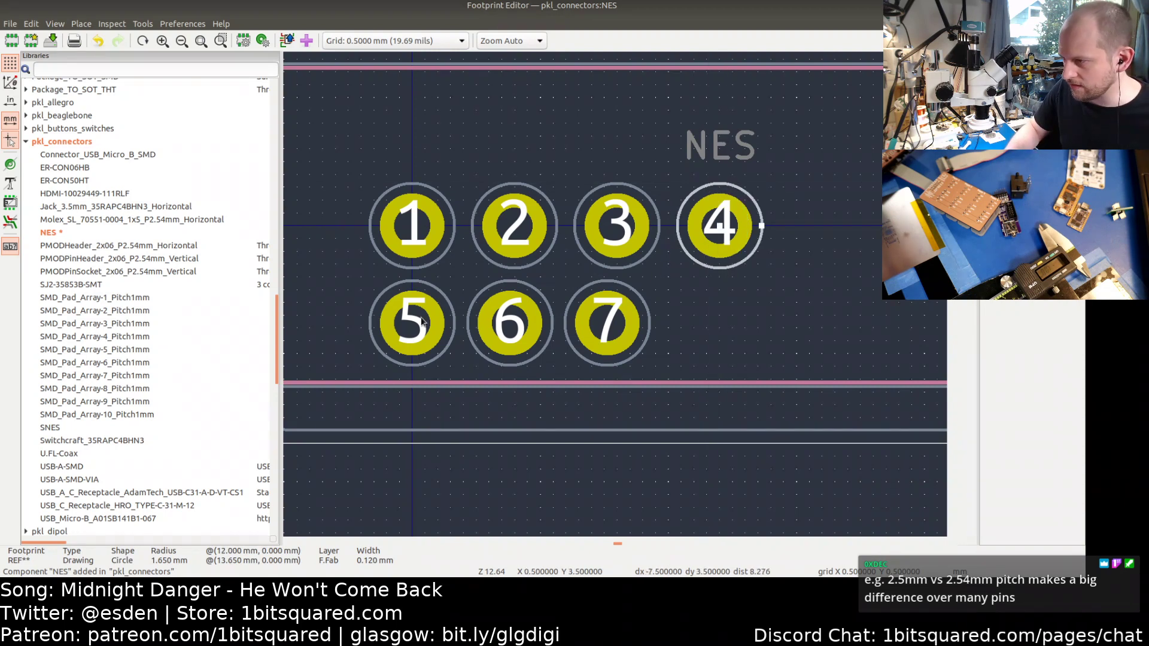
- Move pad 6 to X 4 mm and pad 7 to X 8 mm, both at Y 3.81 mm
{"action": "left_click", "coordinate": [507, 324]}
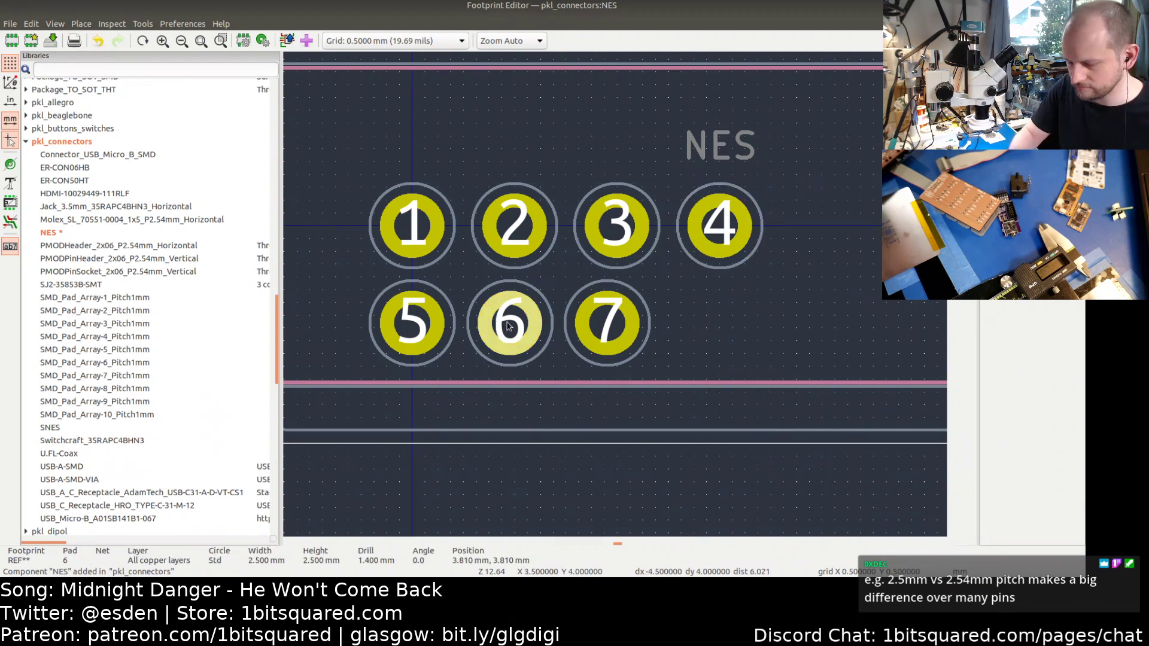
{"action": "key", "text": "m"}
{"action": "left_click", "coordinate": [515, 323]}
{"action": "left_click", "coordinate": [610, 327]}
{"action": "key", "text": "m"}
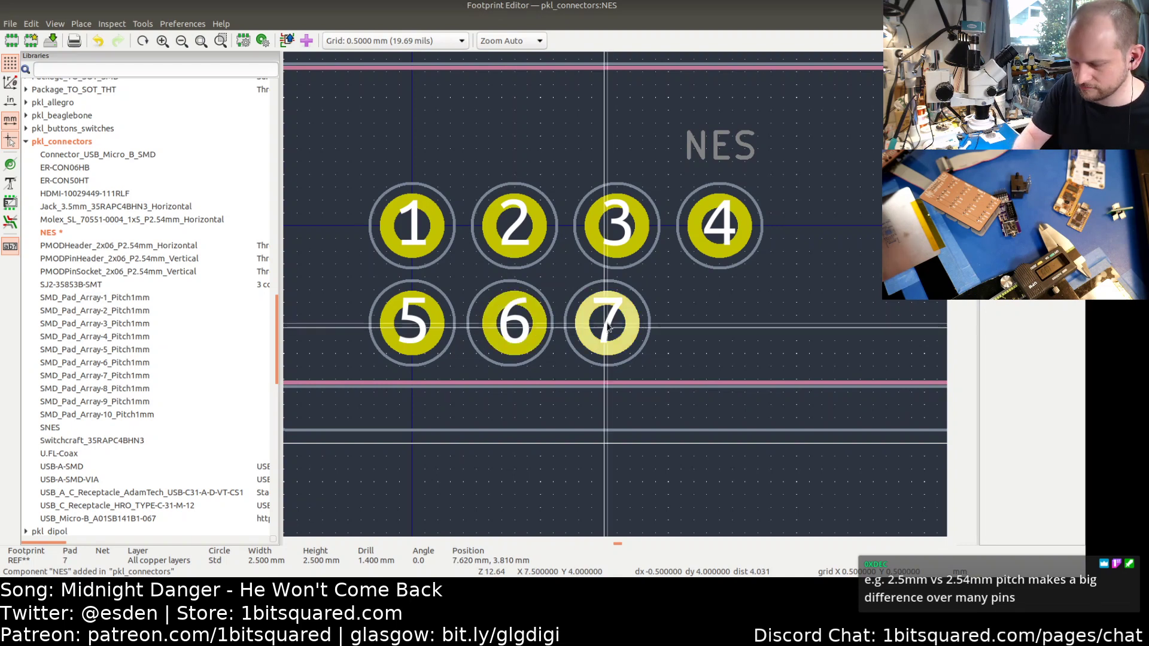
{"action": "left_click", "coordinate": [617, 326]}
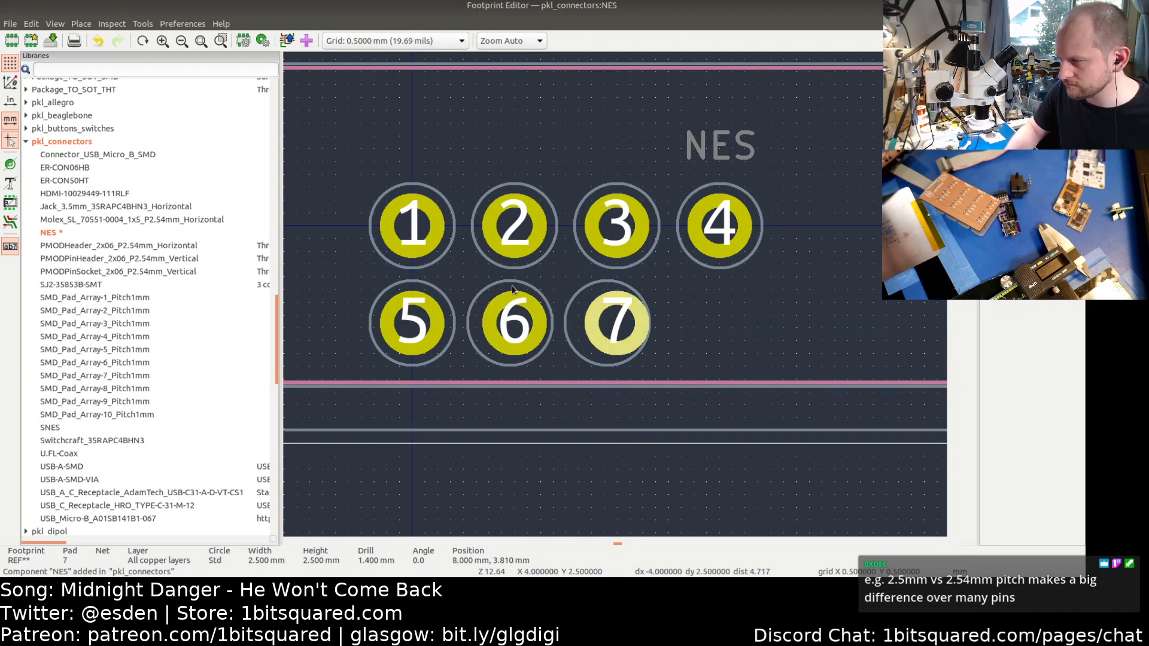
- Move the circles around pads 6 and 7 to X 4 mm and X 8 mm, both at Y 3.81 mm
{"action": "left_click", "coordinate": [507, 285]}
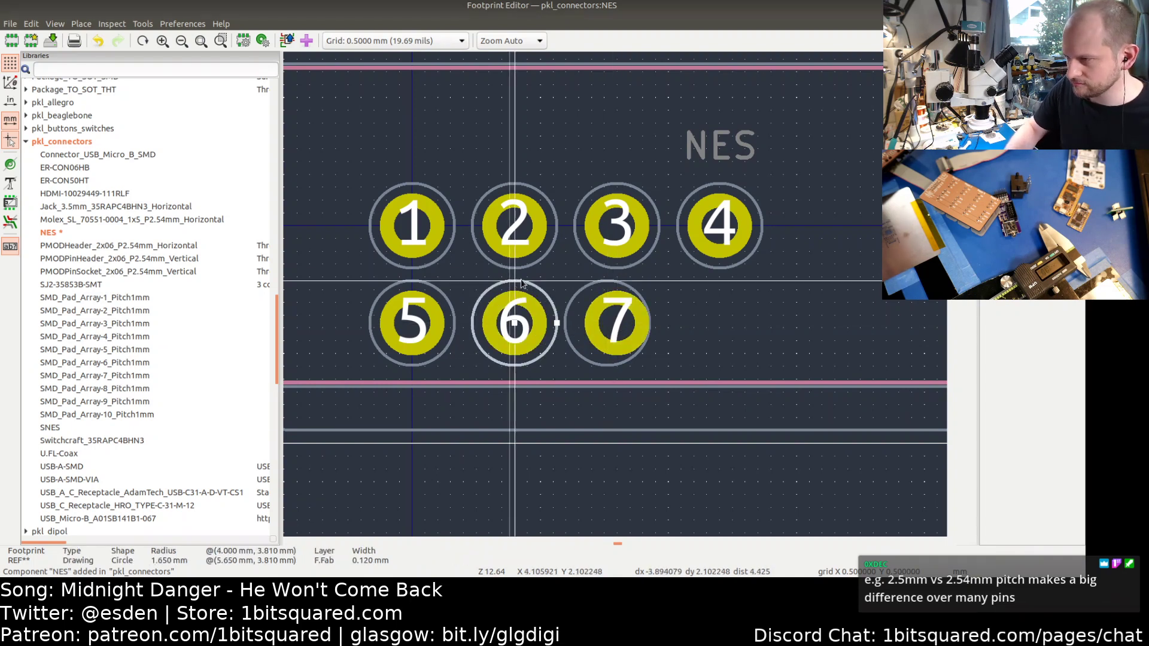
{"action": "left_click", "coordinate": [609, 285]}
{"action": "key", "text": "m"}
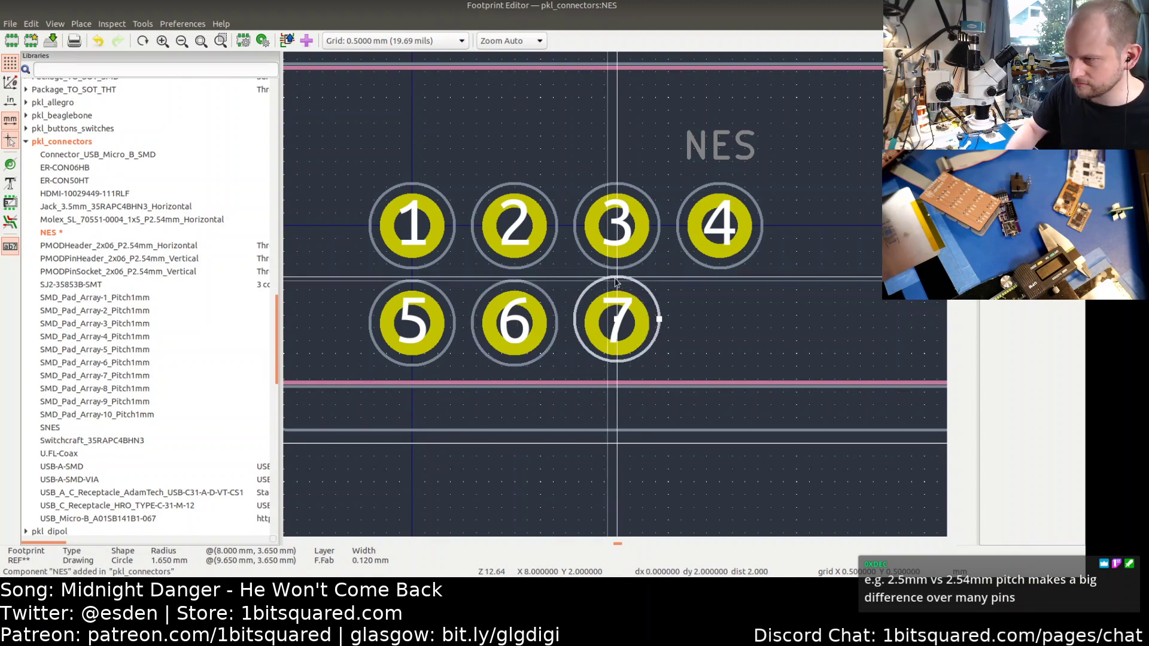
{"action": "left_click", "coordinate": [615, 281]}
- Move pad 5 to X 0 mm, Y 3.5 mm, directly below pad 1, using pad 1 as the relative origin
{"action": "middle_click_drag", "start_coordinate": [413, 308], "coordinate": [508, 313]}
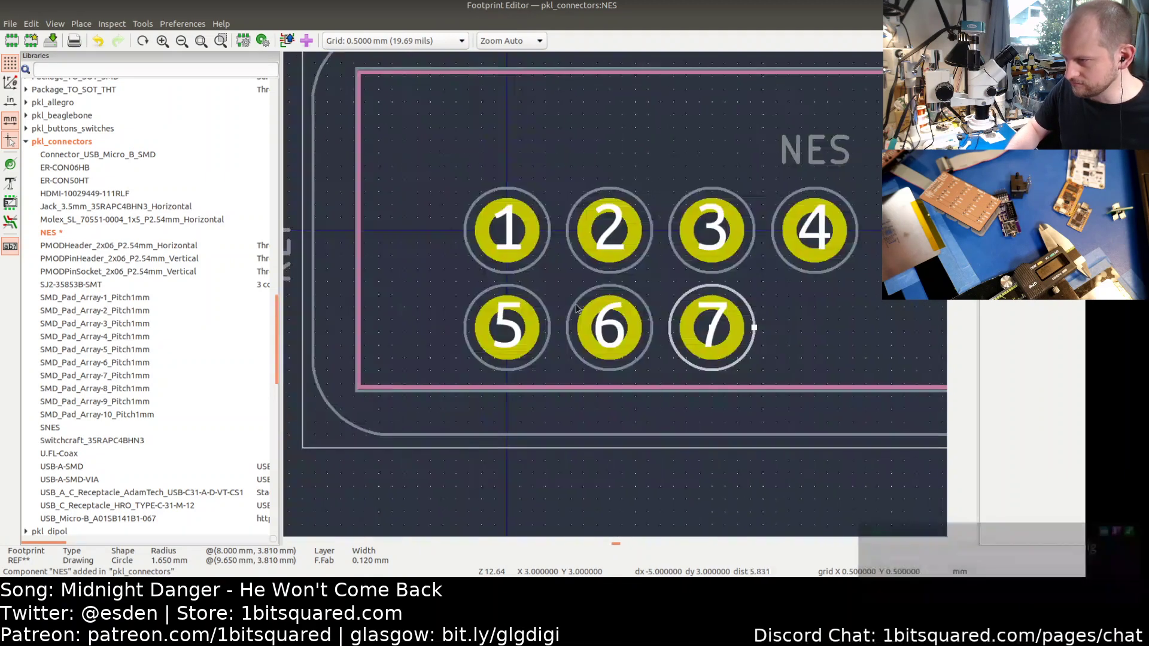
{"action": "left_click", "coordinate": [508, 325]}
{"action": "key", "text": "m"}
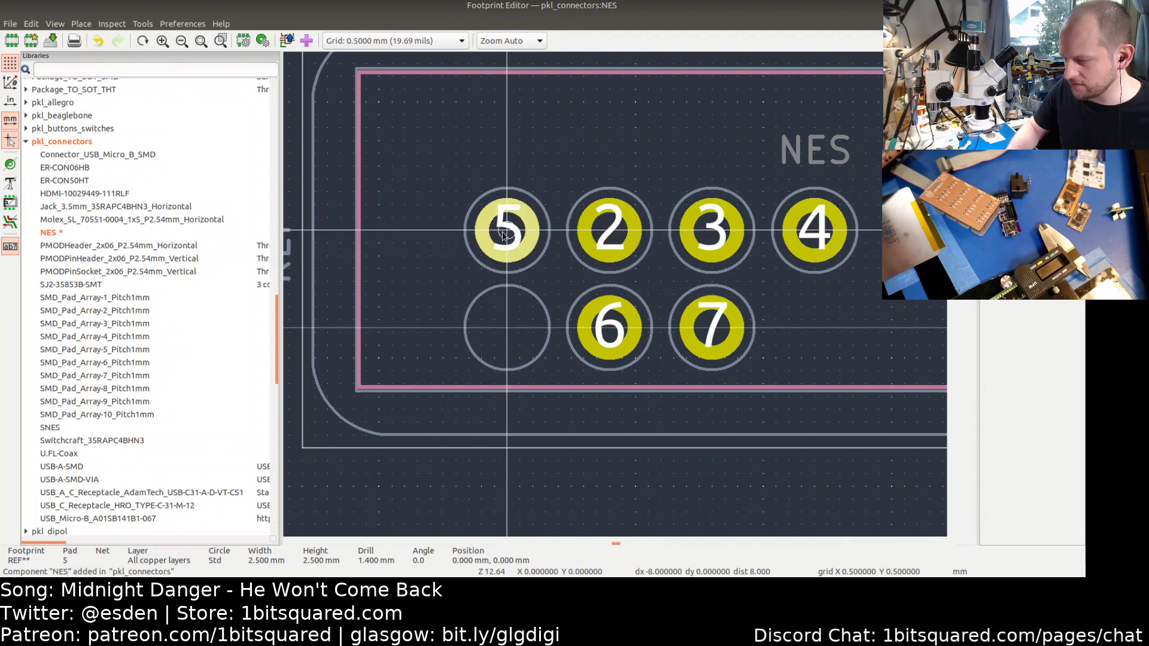
{"action": "key", "text": "space"}
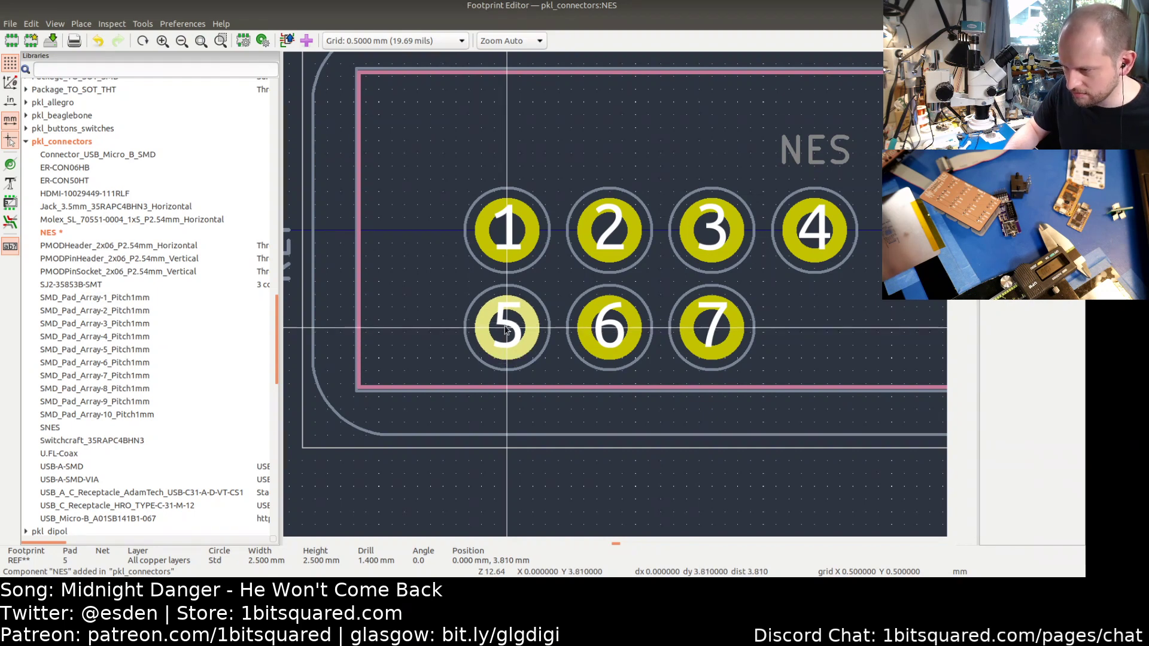
{"action": "left_click", "coordinate": [506, 323]}
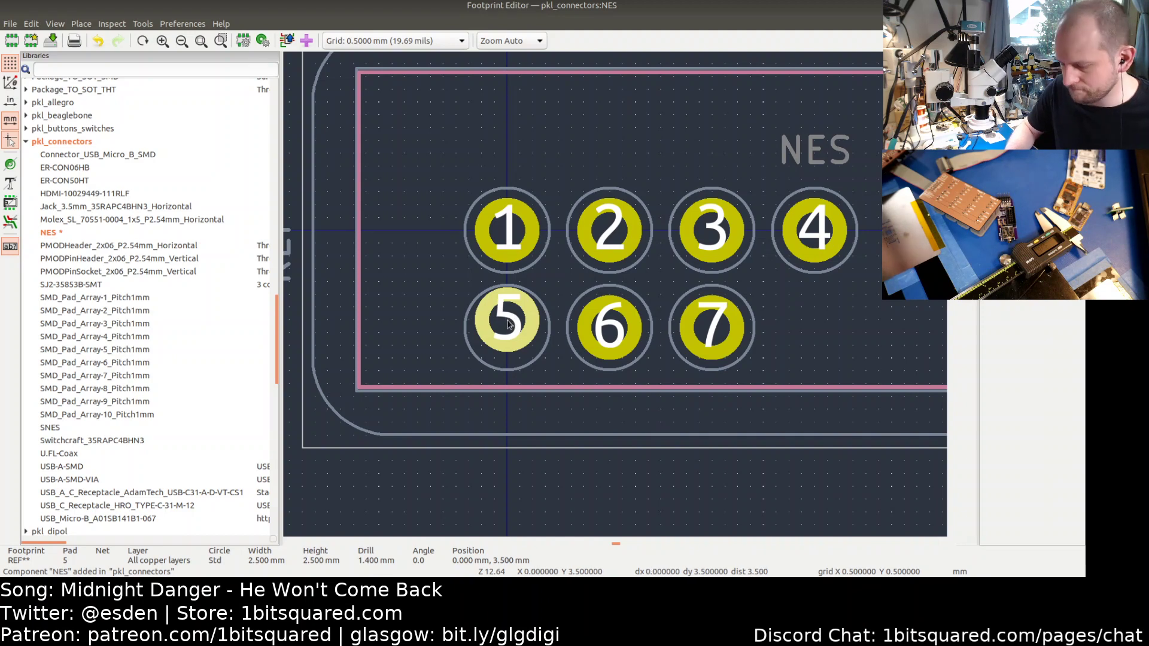
- Move pad 5 and its surrounding circle to X 0 mm, Y 3 mm
{"action": "key", "text": "m"}
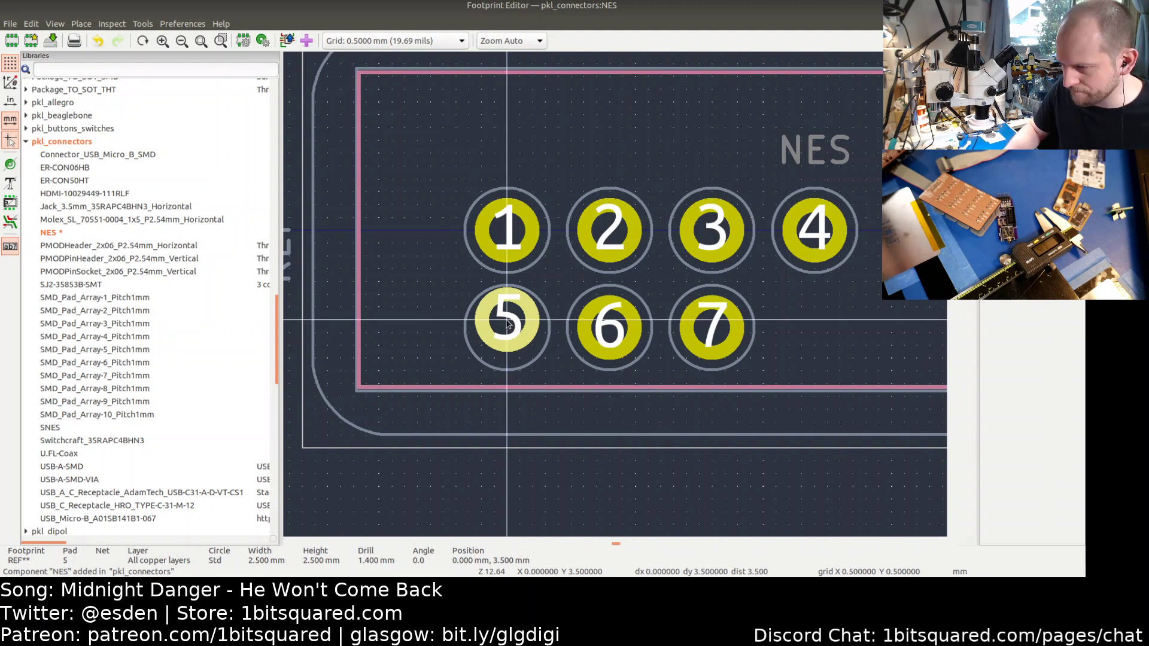
{"action": "left_click", "coordinate": [507, 313]}
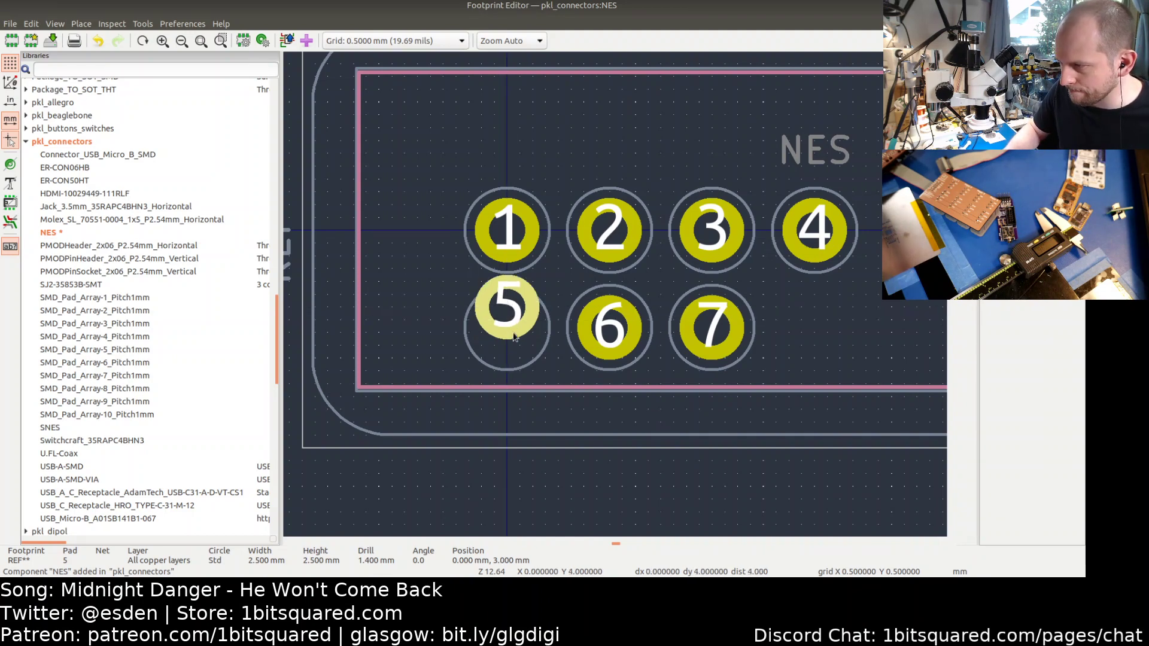
{"action": "key", "text": "Escape"}
{"action": "left_click", "coordinate": [467, 315]}
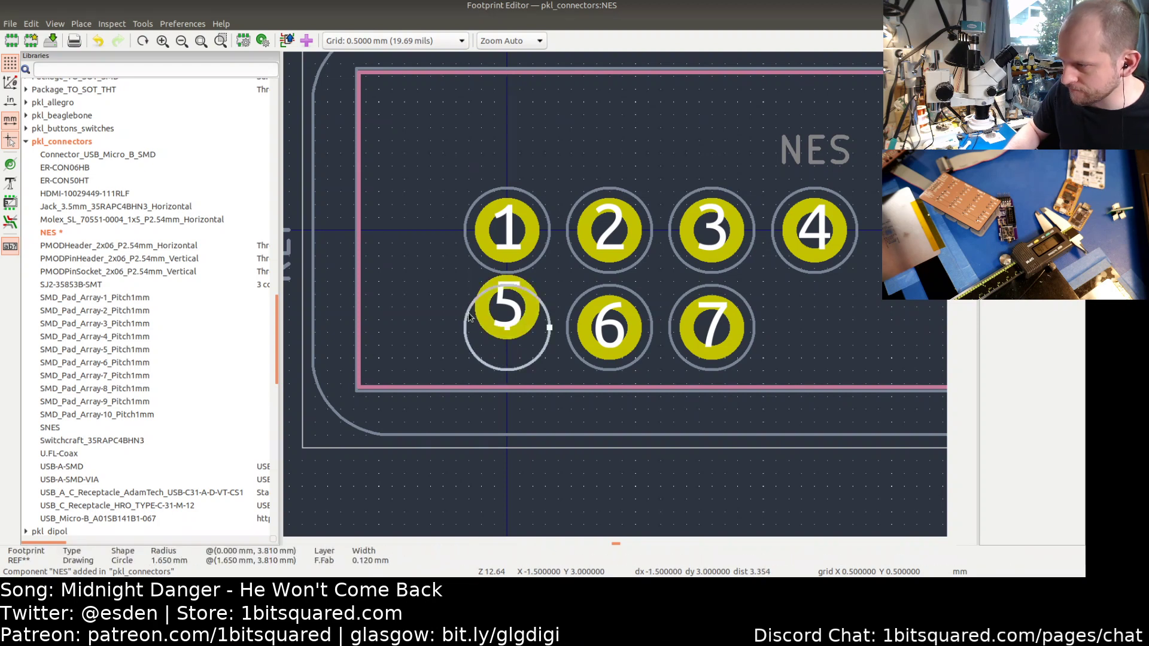
{"action": "key", "text": "m"}
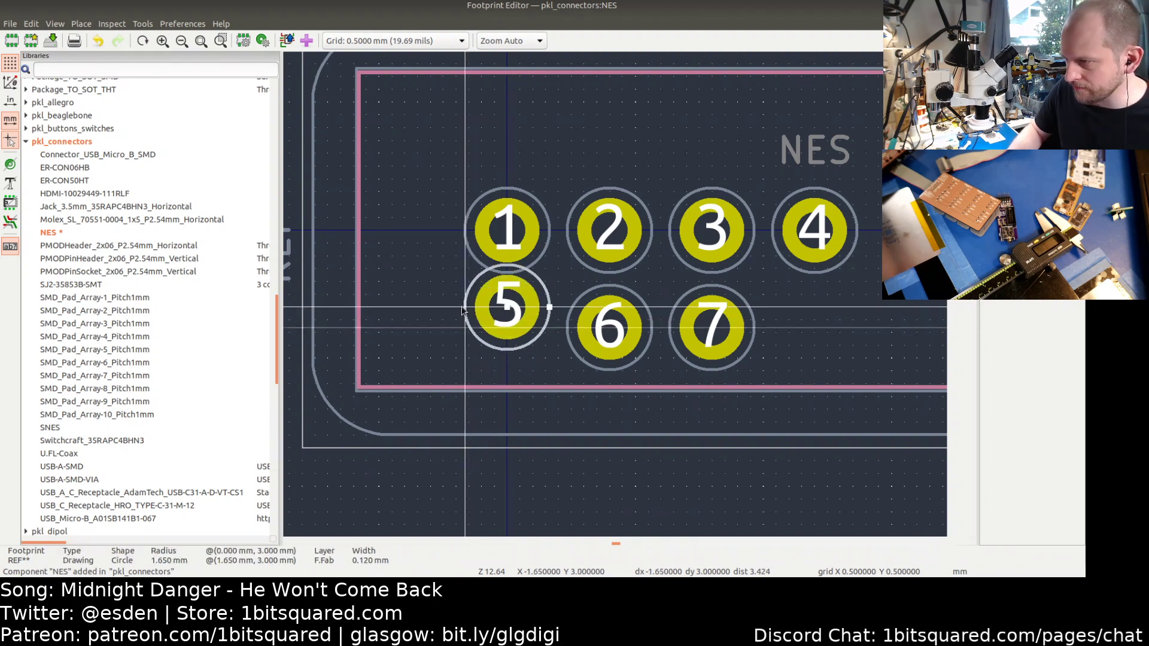
{"action": "left_click", "coordinate": [466, 311]}
{"action": "left_click", "coordinate": [396, 319]}
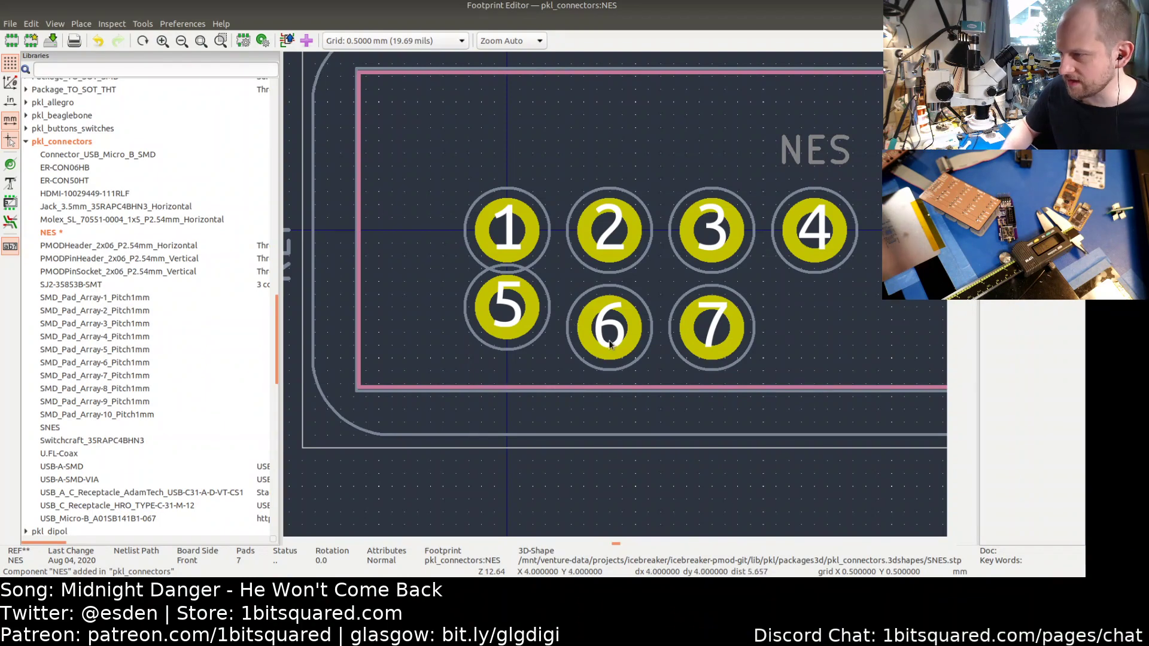
- Move pads 6 and 7 with their surrounding circles to X 4 mm and X 8 mm, both at Y 3 mm
{"action": "left_click", "coordinate": [605, 328]}
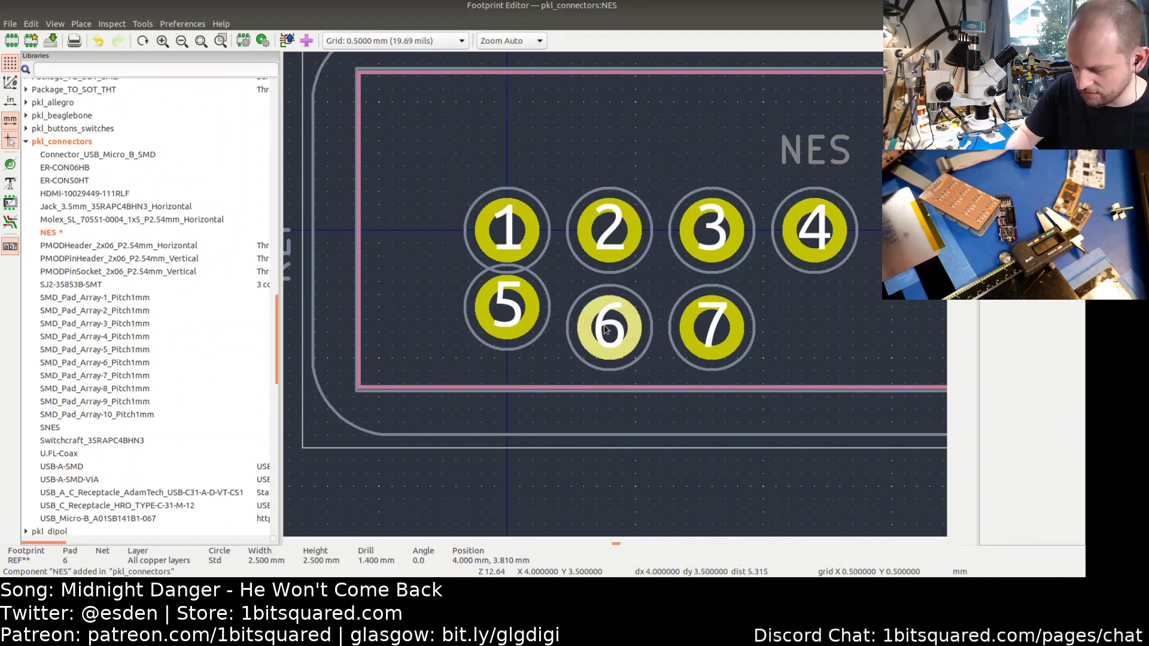
{"action": "mouse_move", "coordinate": [606, 328]}
{"action": "left_mouse_down"}
{"action": "mouse_move", "coordinate": [611, 311]}
{"action": "mouse_move", "coordinate": [569, 310]}
{"action": "left_mouse_up"}
{"action": "left_click", "coordinate": [569, 332]}
{"action": "left_click", "coordinate": [721, 327]}
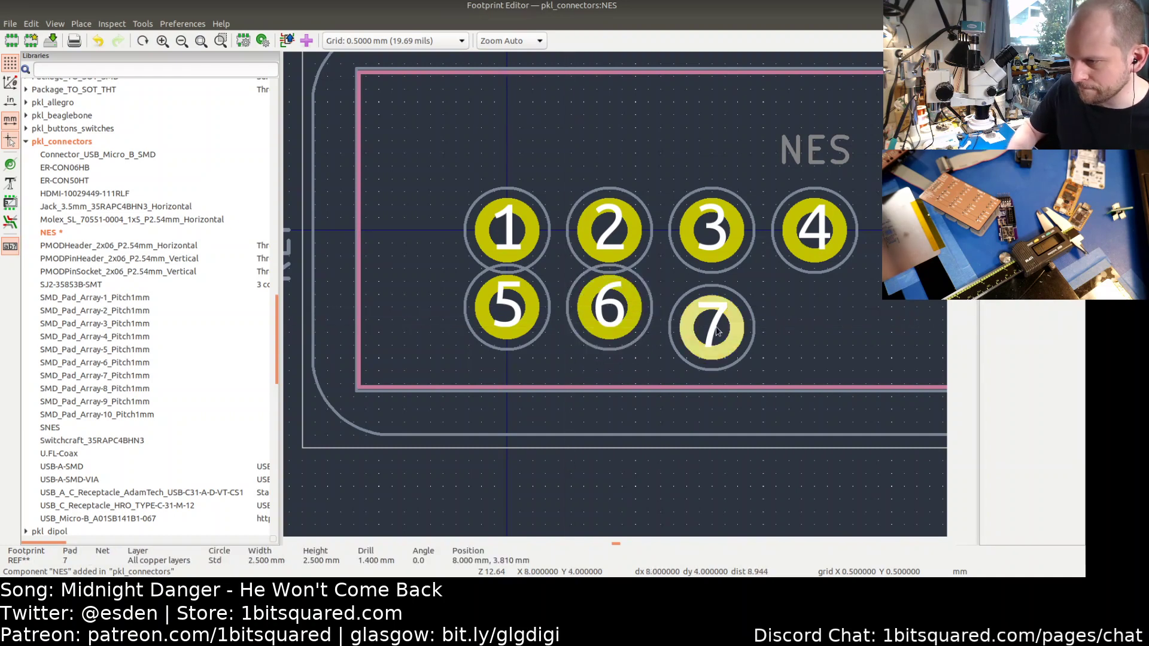
{"action": "left_click_drag", "start_coordinate": [721, 327], "coordinate": [713, 316]}
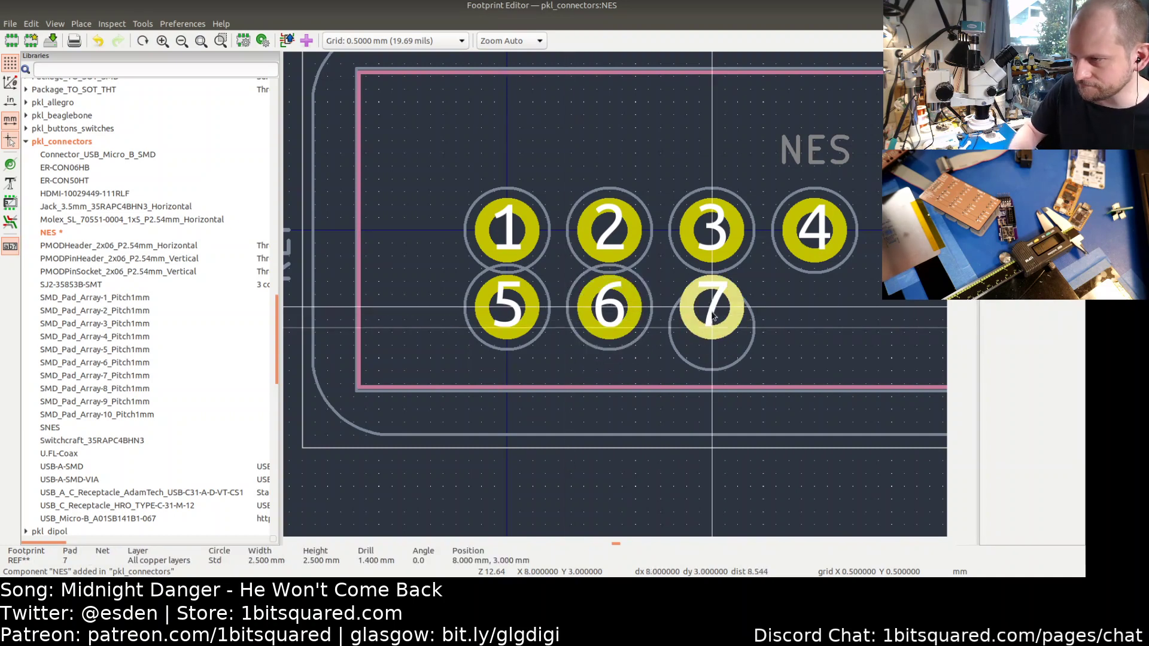
{"action": "left_click", "coordinate": [671, 334]}
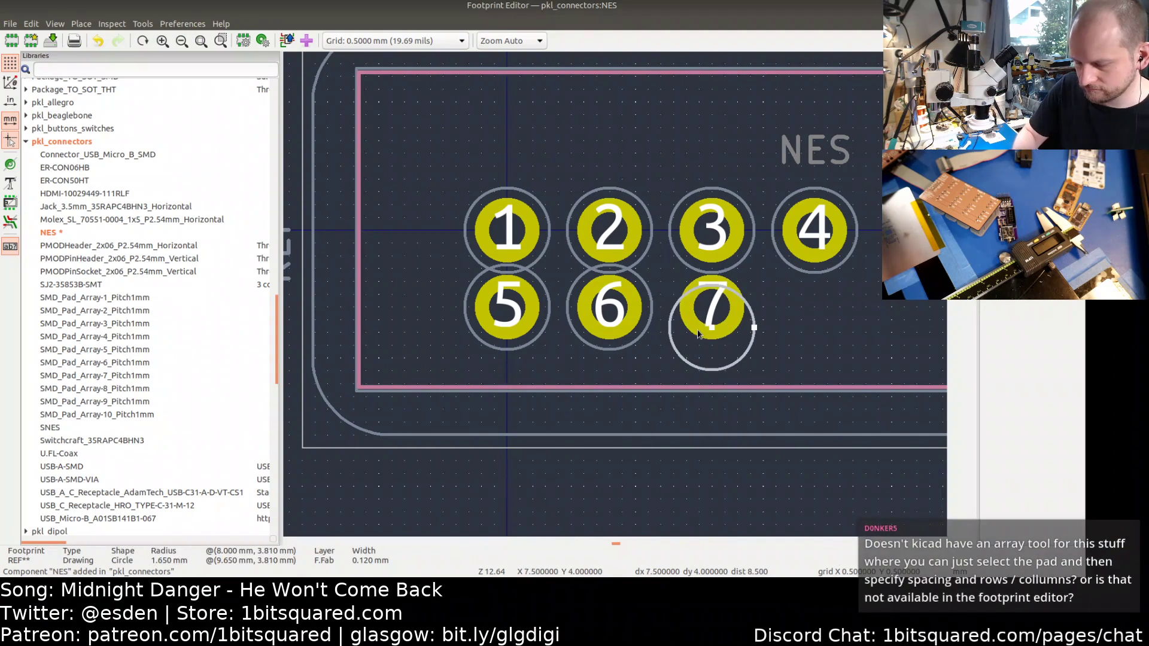
{"action": "left_click_drag", "start_coordinate": [671, 334], "coordinate": [711, 307]}
{"action": "left_click", "coordinate": [776, 345]}
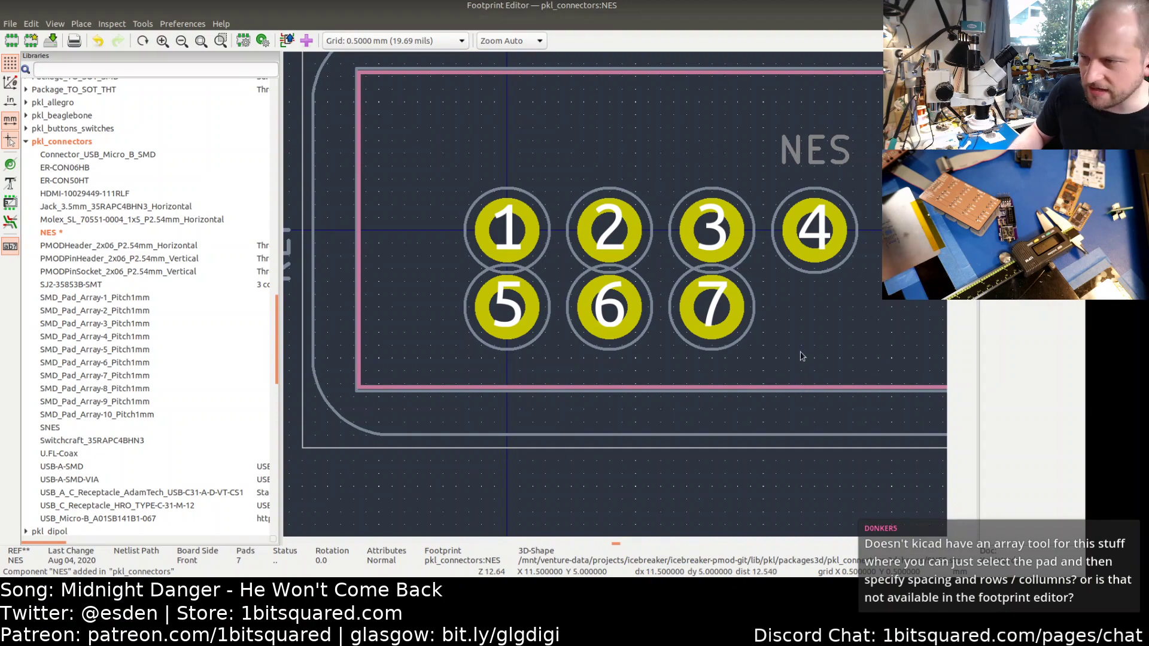
- Delete the fabrication and silkscreen arcs forming the rounded end of the inner connector outline
{"action": "scroll", "coordinate": [766, 327], "scroll_direction": "down", "scroll_amount": 2}
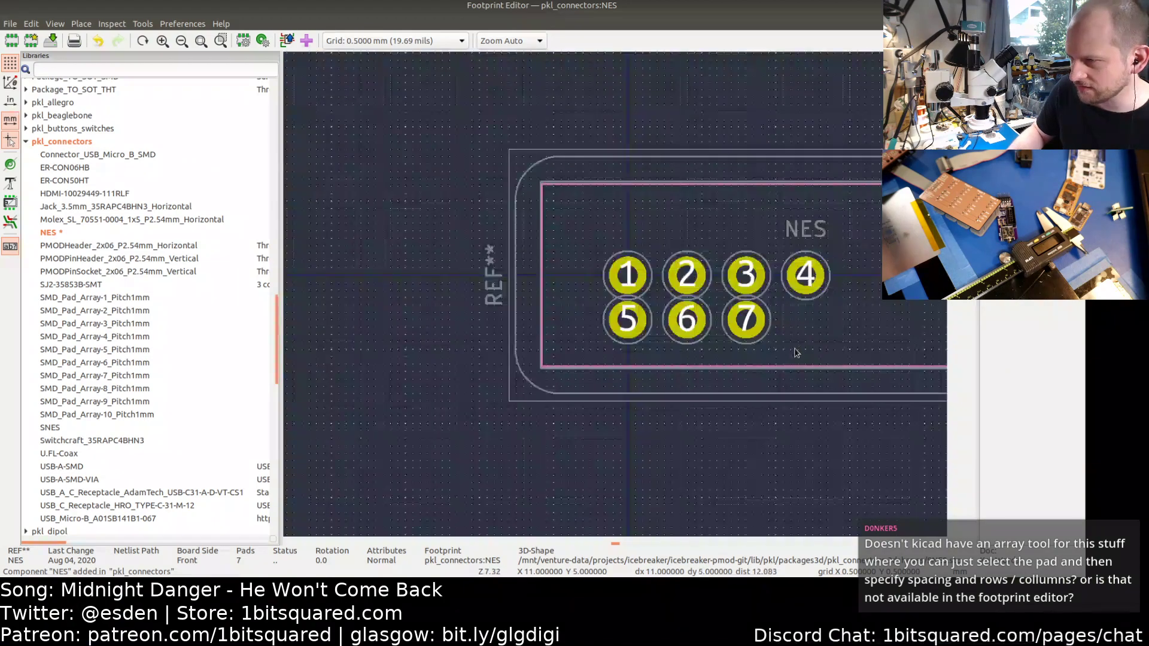
{"action": "scroll", "coordinate": [771, 329], "scroll_direction": "up", "scroll_amount": 1}
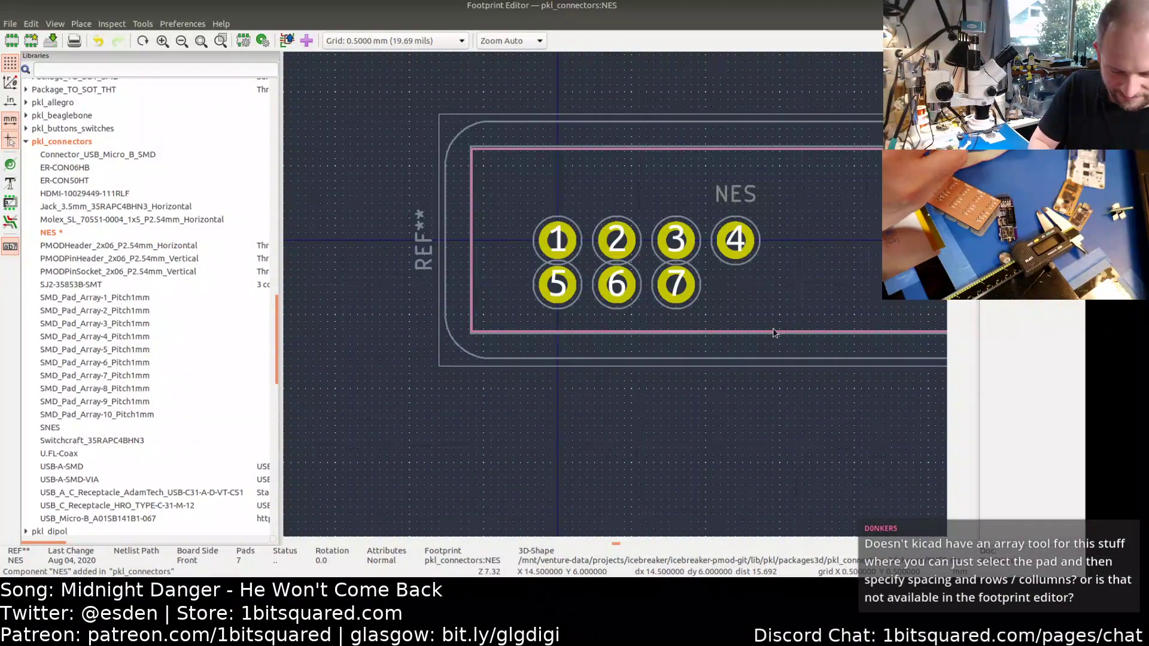
{"action": "scroll", "coordinate": [784, 299], "scroll_direction": "down", "scroll_amount": 2}
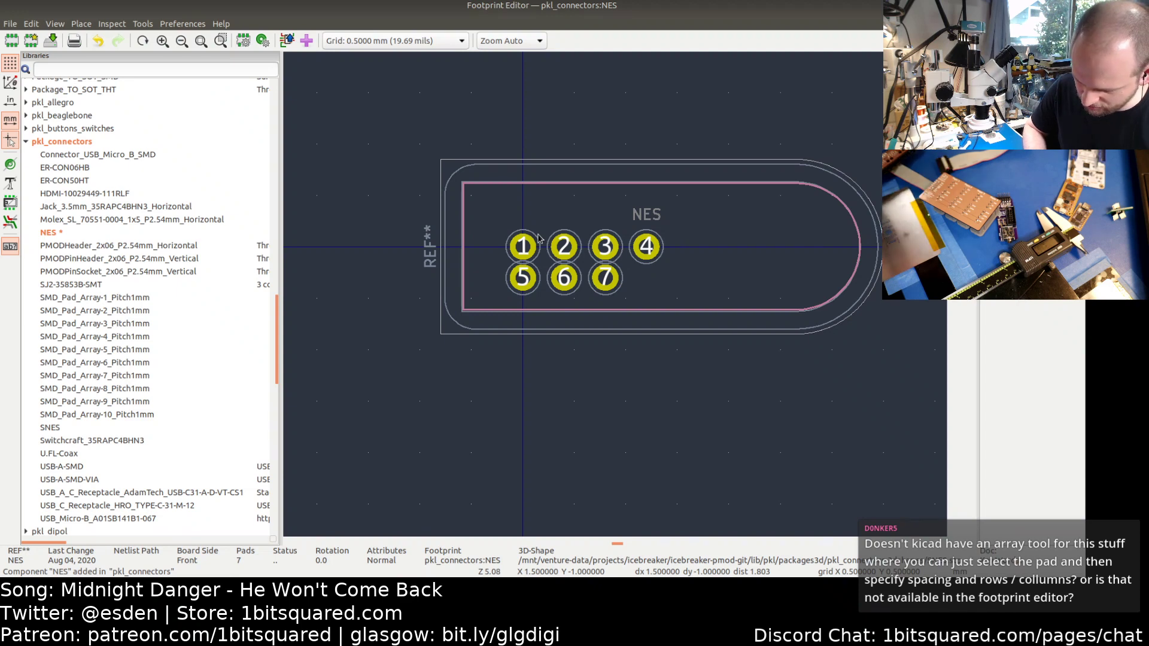
{"action": "scroll", "coordinate": [538, 239], "scroll_direction": "up", "scroll_amount": 2}
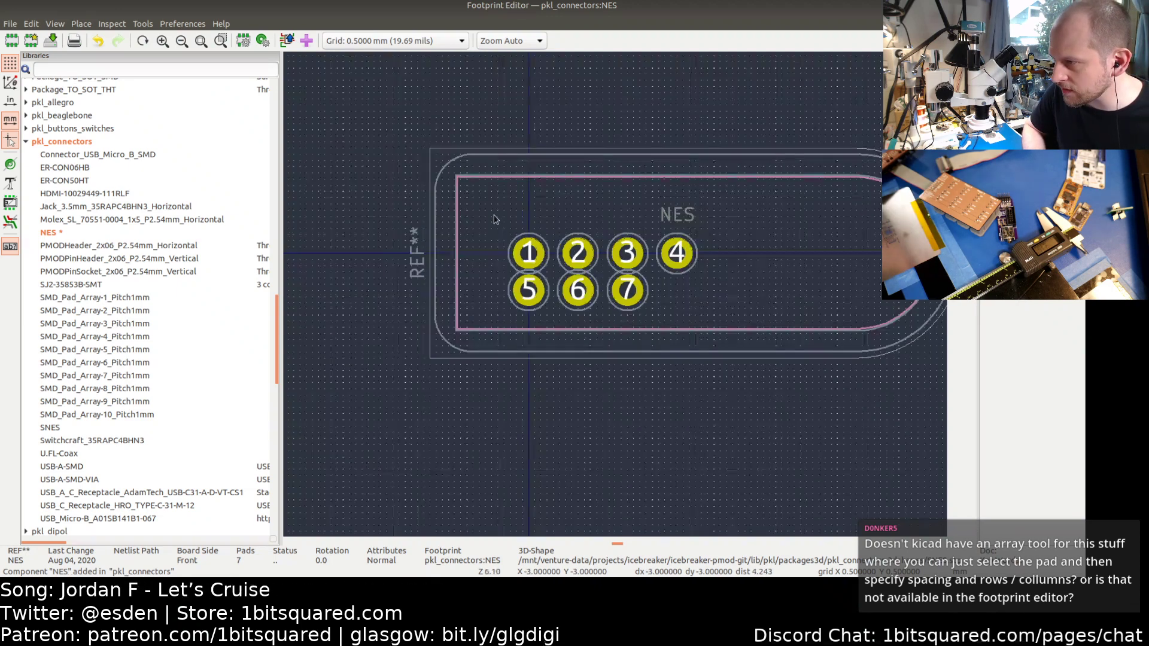
{"action": "scroll", "coordinate": [710, 209], "scroll_direction": "down", "scroll_amount": 2}
{"action": "scroll", "coordinate": [821, 252], "scroll_direction": "right", "scroll_amount": 2, "text": "ctrl"}
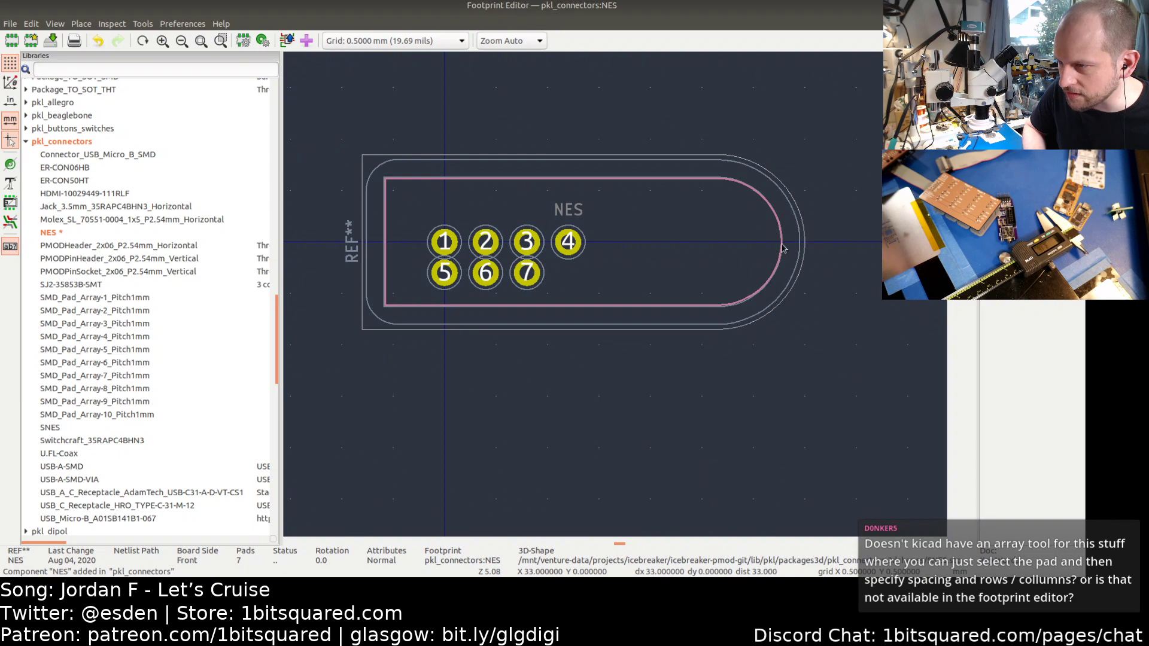
{"action": "left_click", "coordinate": [782, 248]}
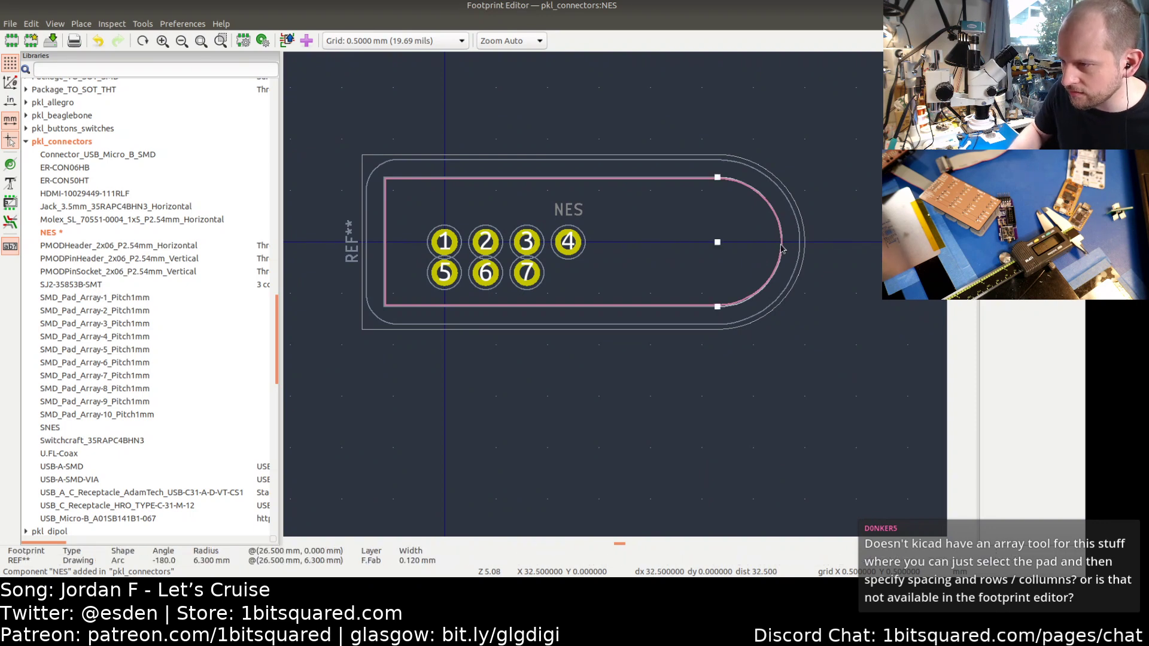
{"action": "key", "text": "Delete"}
{"action": "left_click", "coordinate": [782, 248]}
{"action": "key", "text": "Delete"}
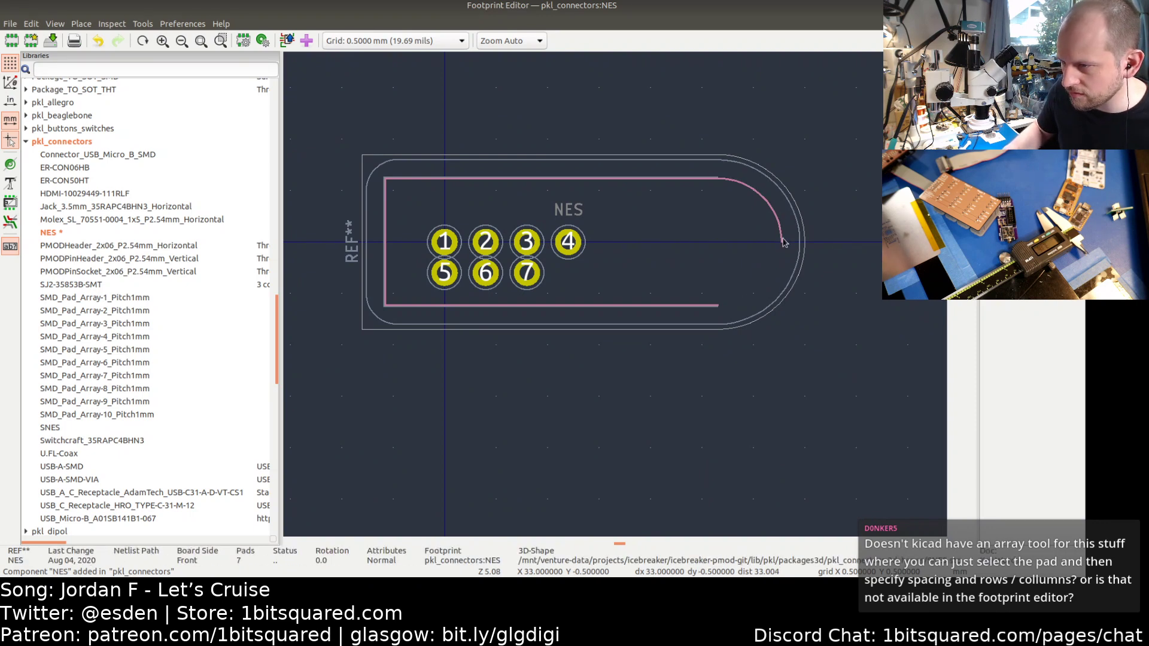
{"action": "left_click", "coordinate": [782, 241]}
{"action": "key", "text": "Delete"}
- Move the inner outline's upper F.Fab line down beside pad 1 so it starts at X -0.5 mm, Y 0.5 mm
{"action": "middle_click_drag", "start_coordinate": [487, 294], "coordinate": [573, 266]}
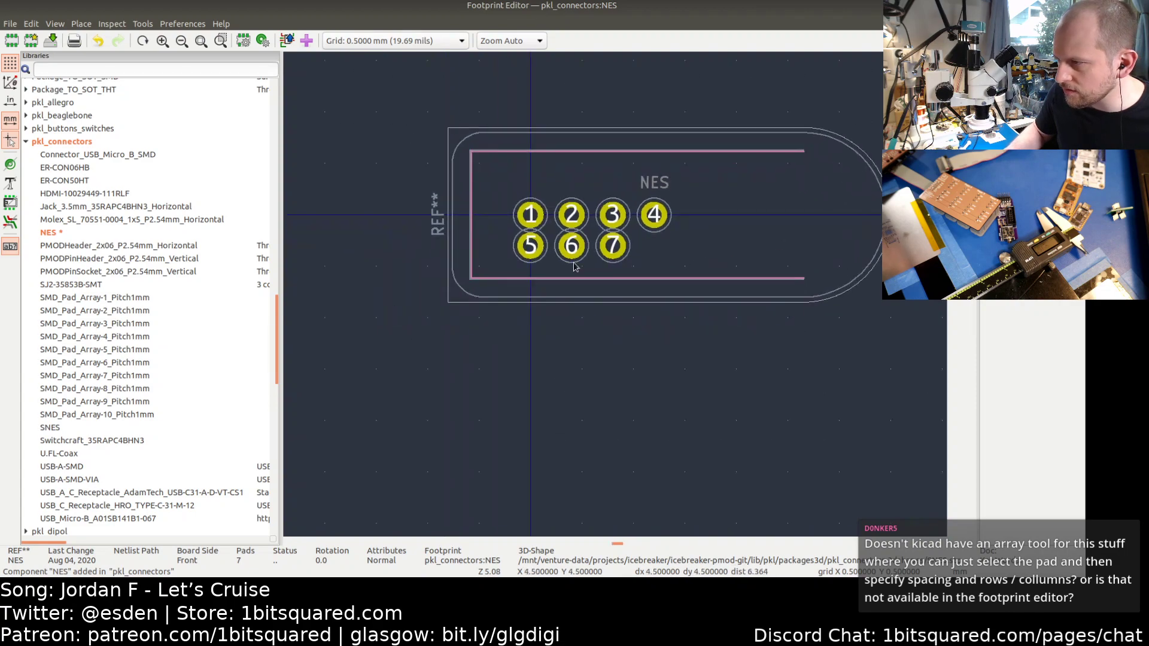
{"action": "scroll", "coordinate": [545, 260], "scroll_direction": "up", "scroll_amount": 2}
{"action": "middle_click_drag", "start_coordinate": [463, 185], "coordinate": [440, 251]}
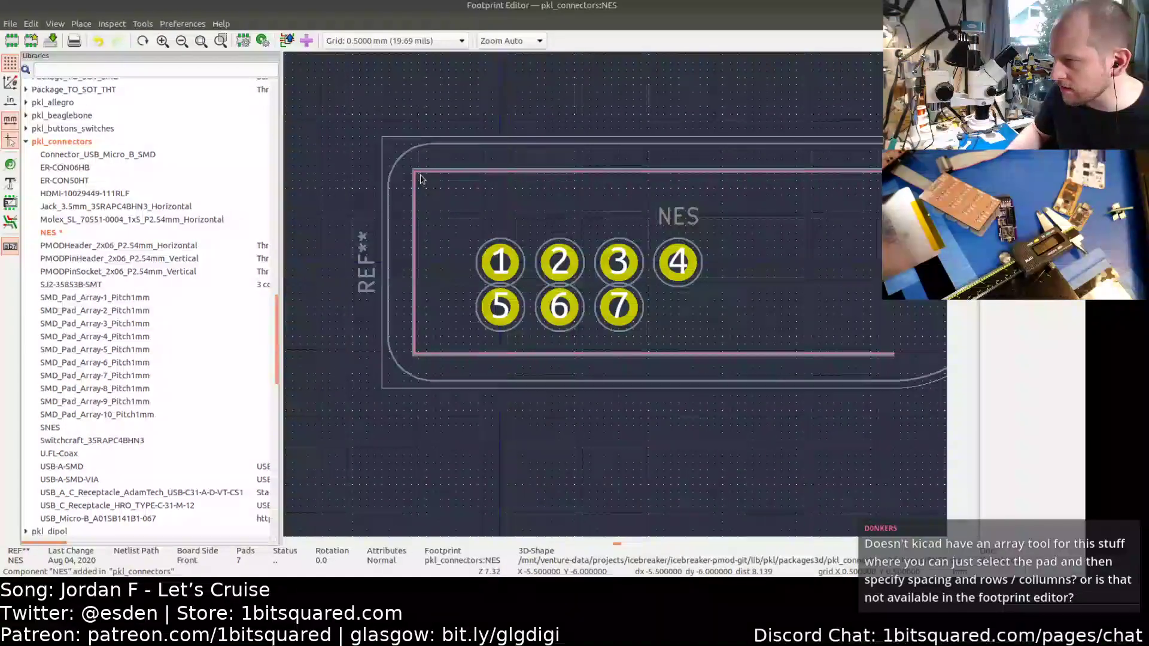
{"action": "left_click", "coordinate": [420, 172]}
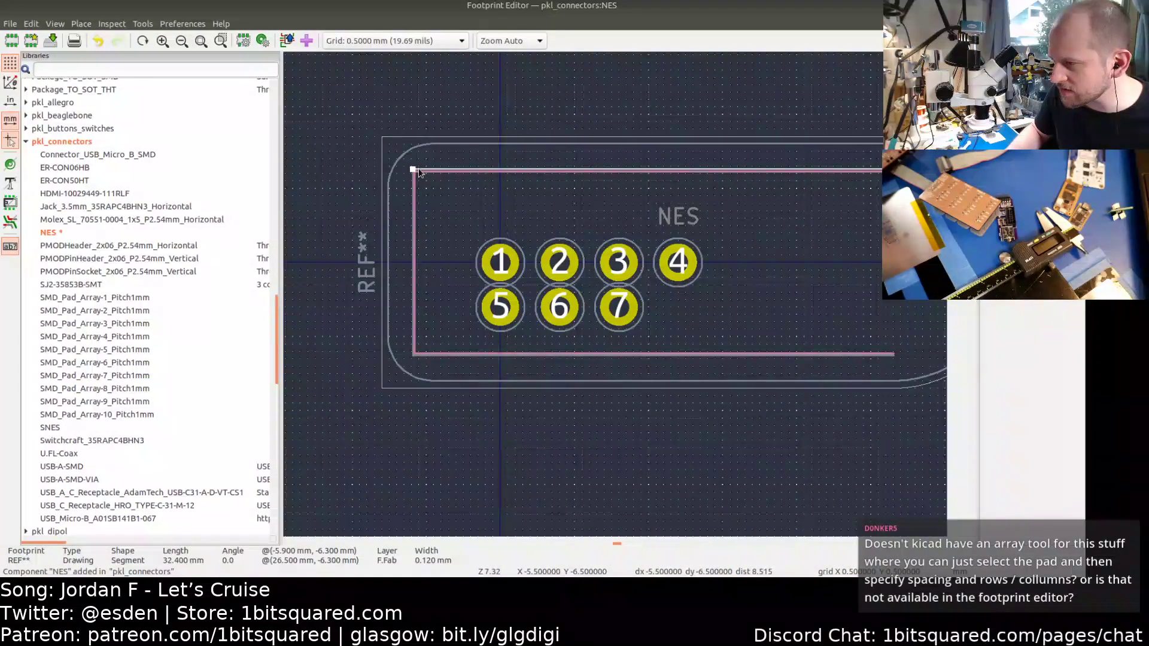
{"action": "left_click", "coordinate": [610, 174]}
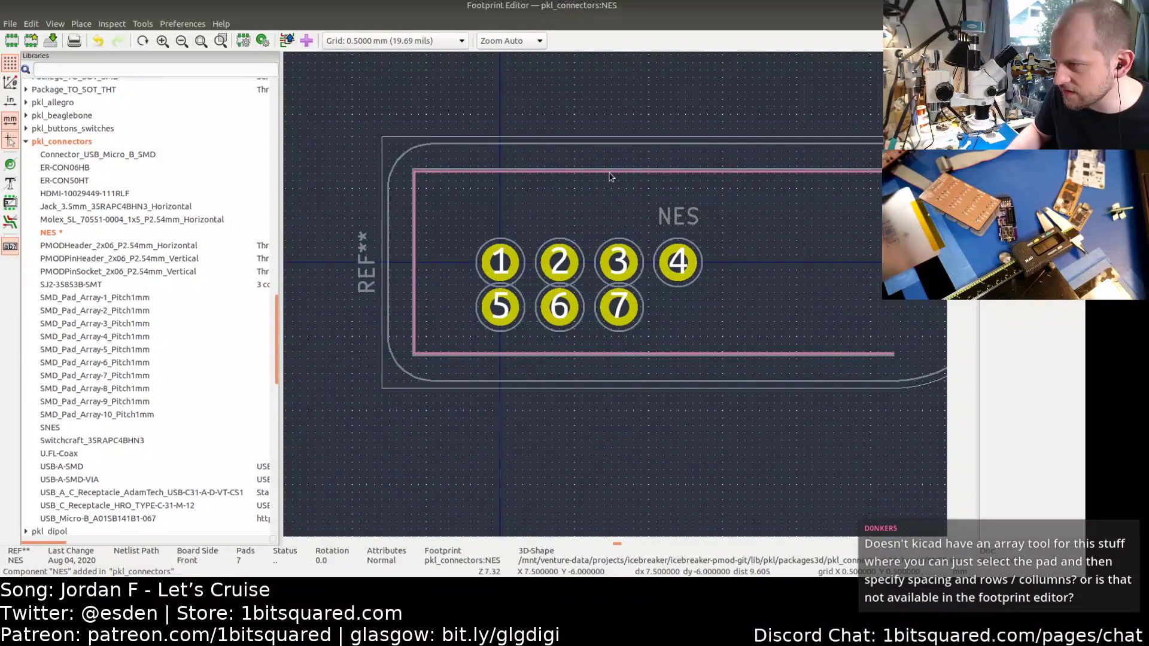
{"action": "left_click", "coordinate": [610, 174]}
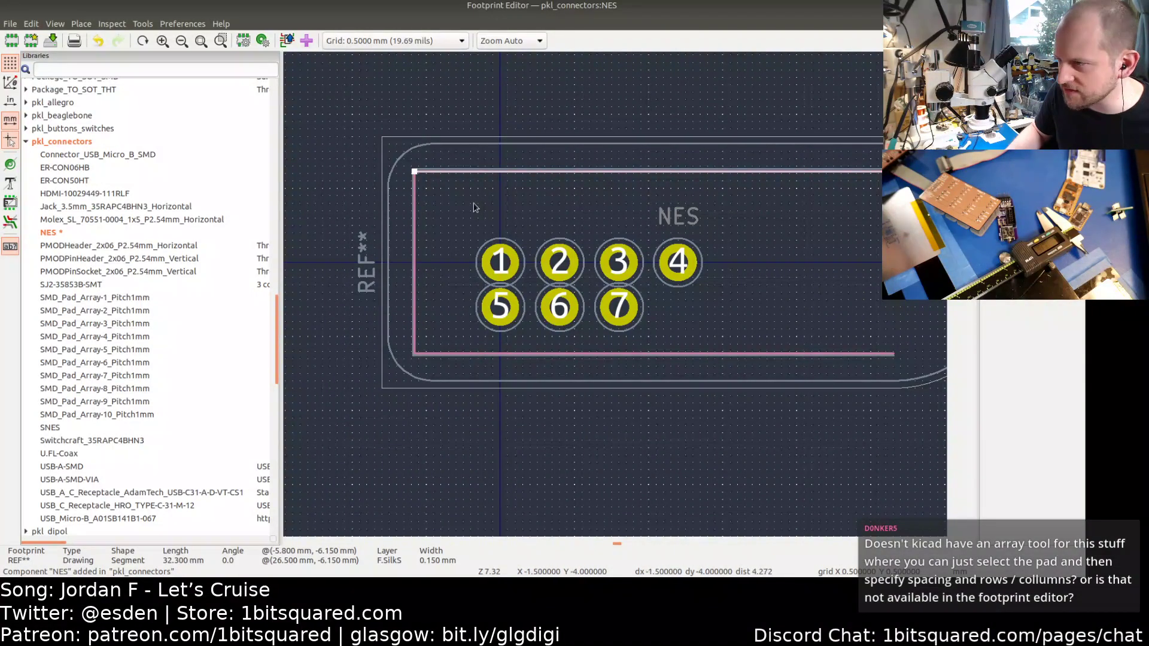
{"action": "left_click", "coordinate": [430, 173]}
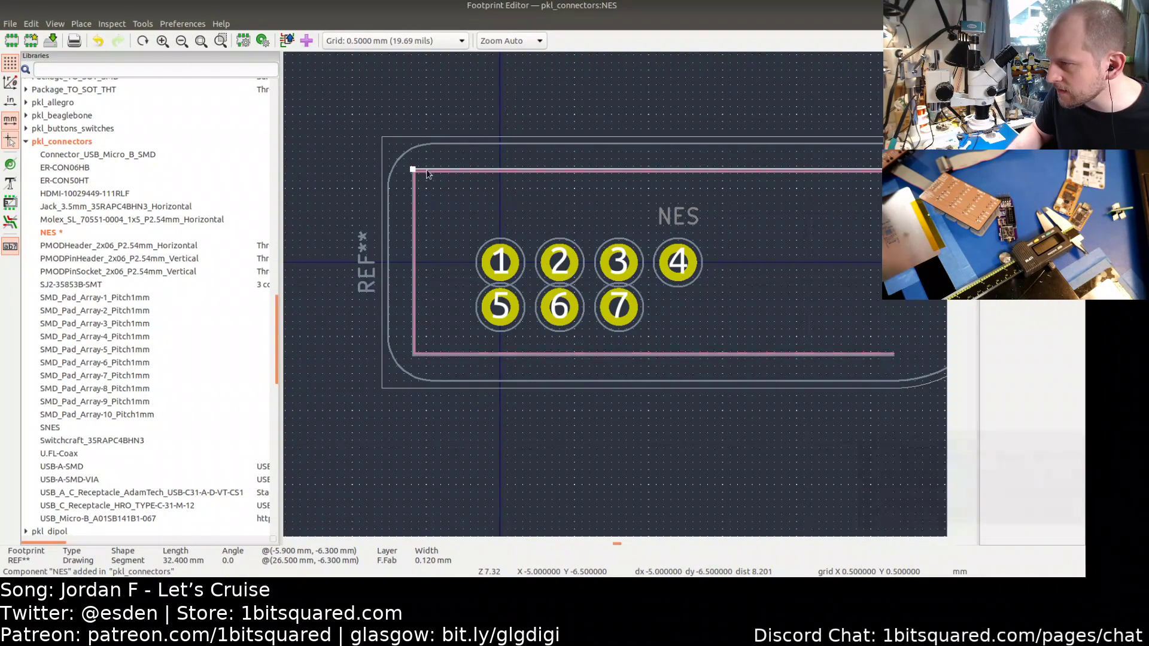
{"action": "key", "text": "m"}
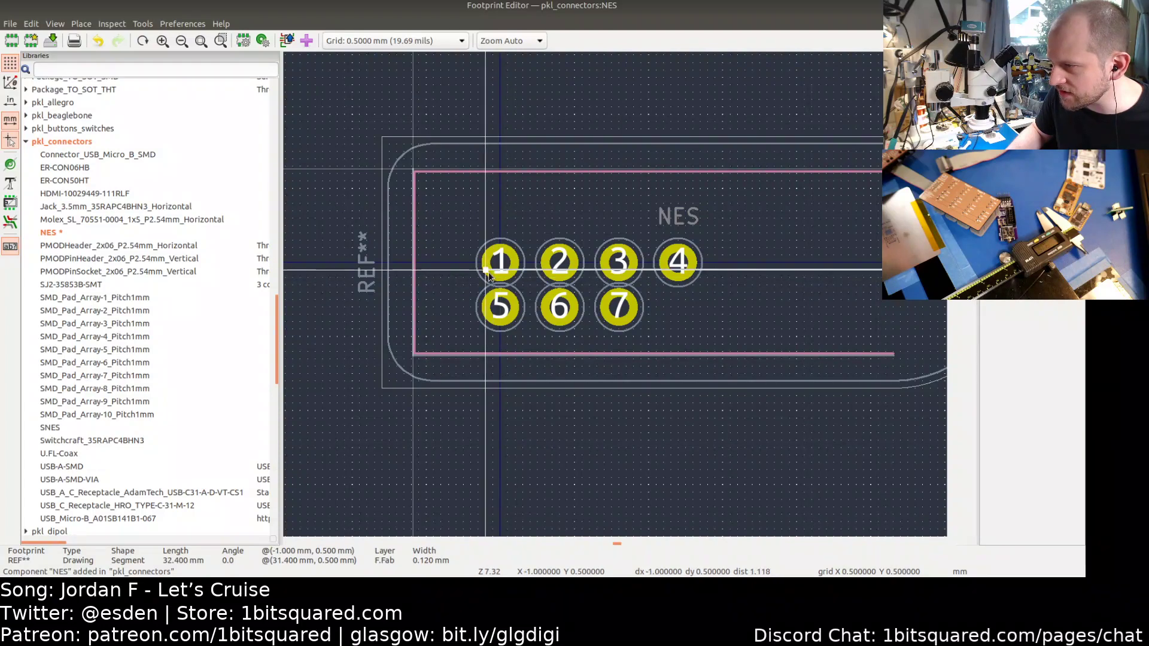
{"action": "left_click", "coordinate": [495, 272]}
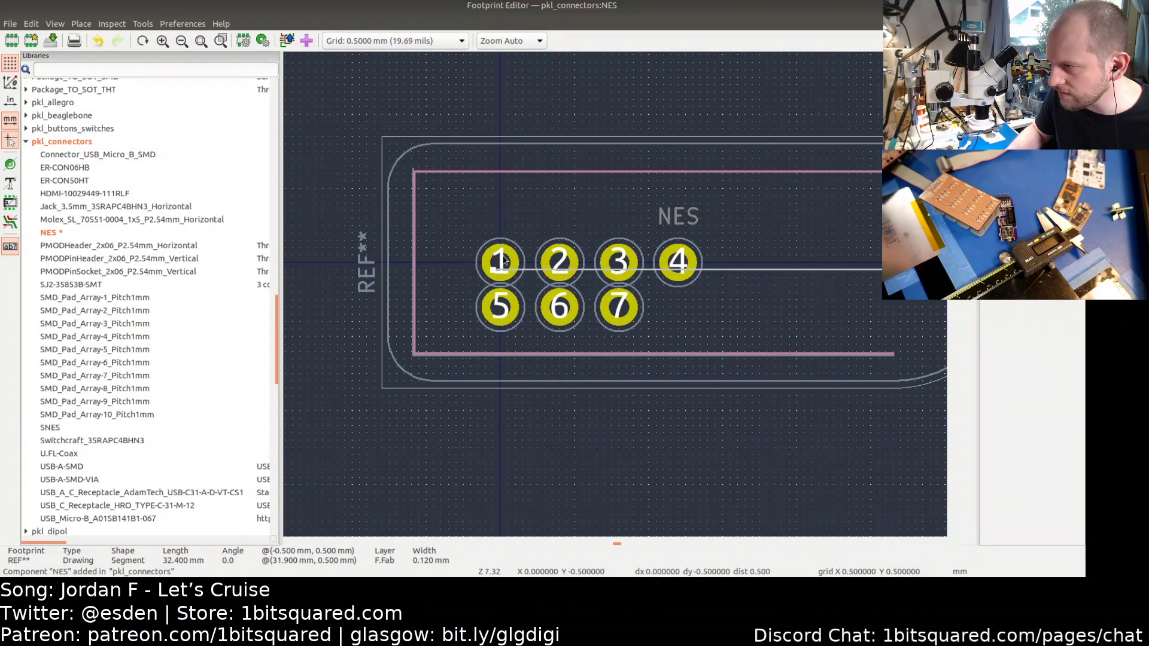
- Set pad 1's hole size to 1.2 mm and copy its pad properties
{"action": "double_click", "coordinate": [496, 271]}
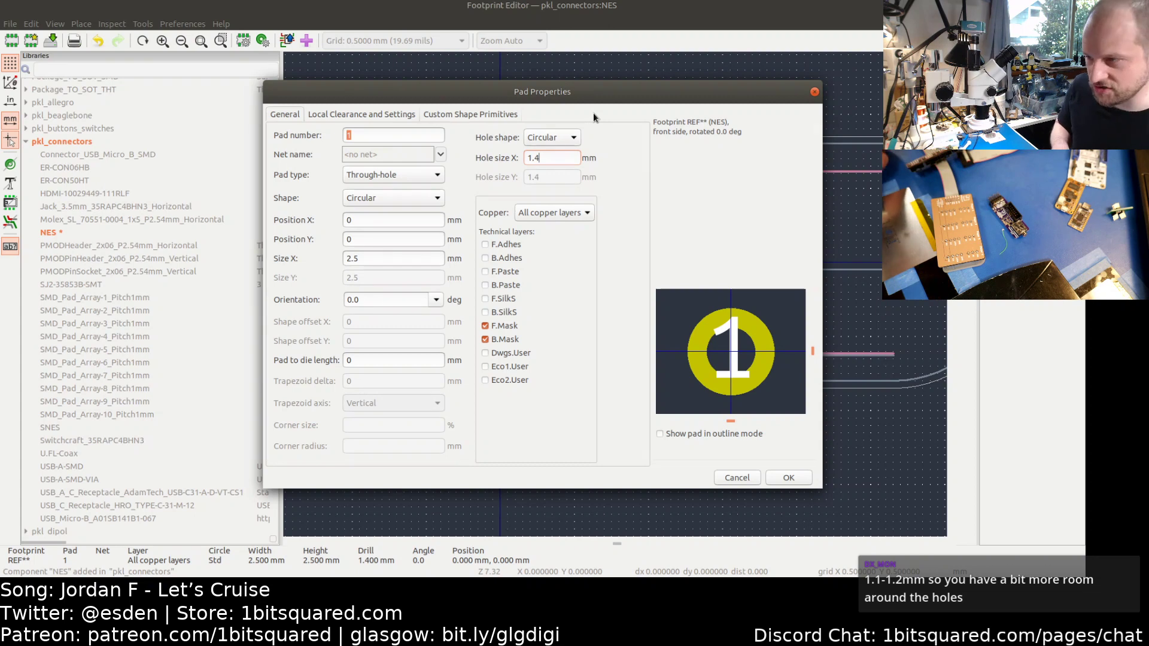
{"action": "key", "text": "BackSpace"}
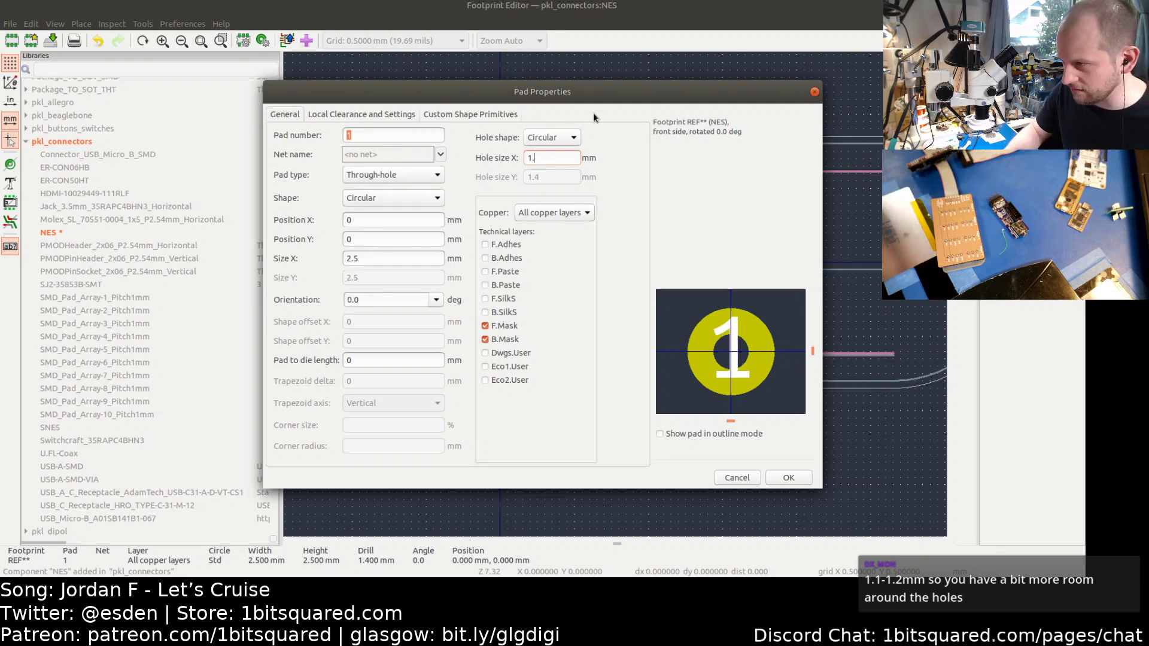
{"action": "type", "text": "2"}
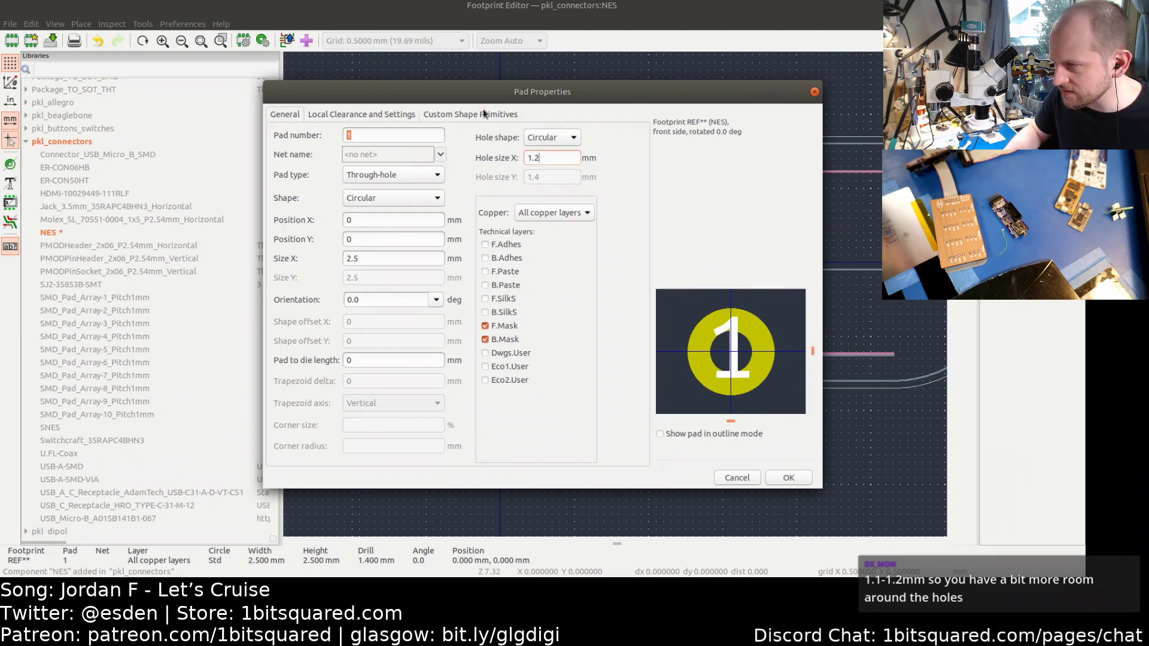
{"action": "left_click_drag", "start_coordinate": [487, 97], "coordinate": [505, 482]}
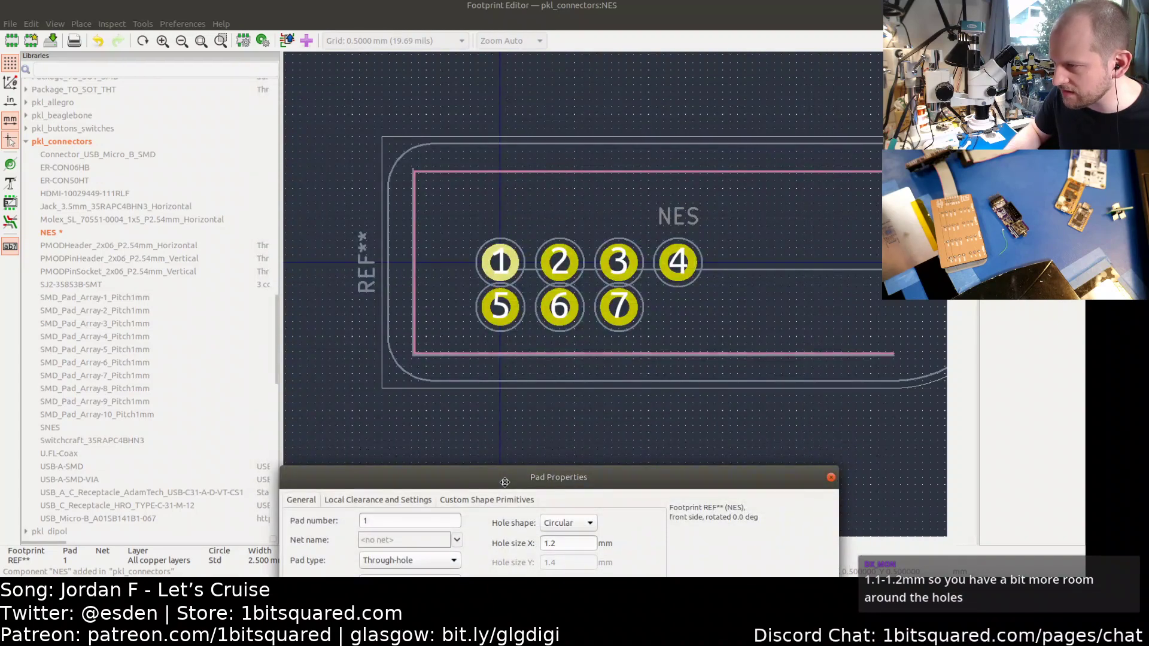
{"action": "left_click_drag", "start_coordinate": [504, 483], "coordinate": [535, 117]}
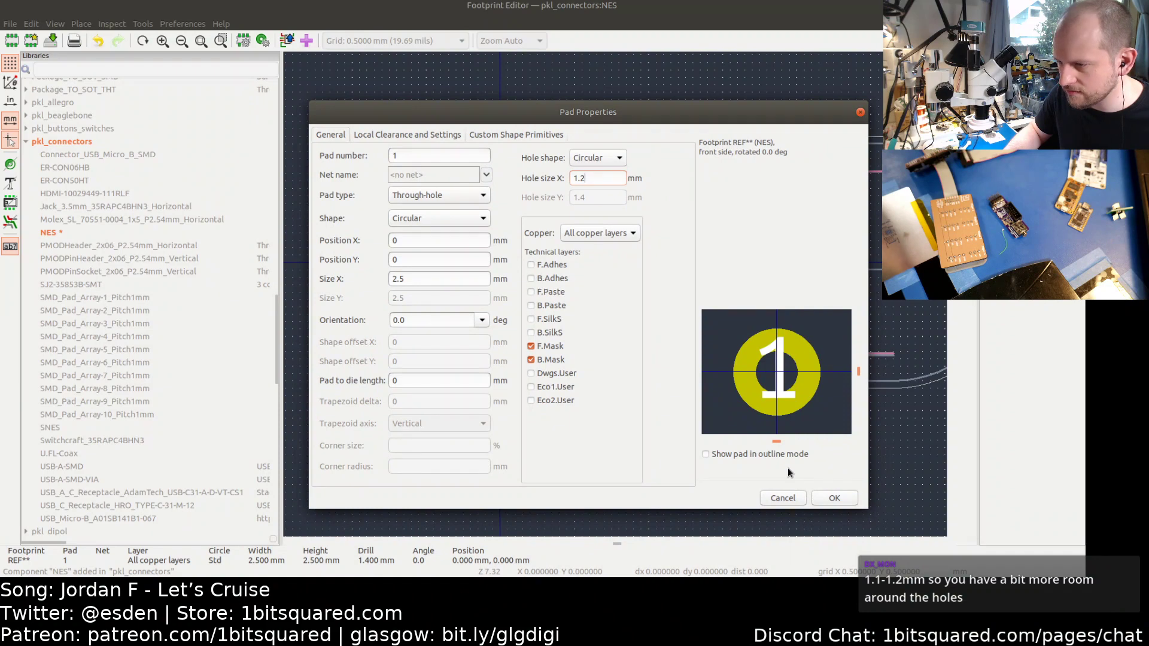
{"action": "left_click", "coordinate": [834, 498]}
{"action": "scroll", "coordinate": [499, 265], "scroll_direction": "up", "scroll_amount": 2}
{"action": "right_click", "coordinate": [499, 265]}
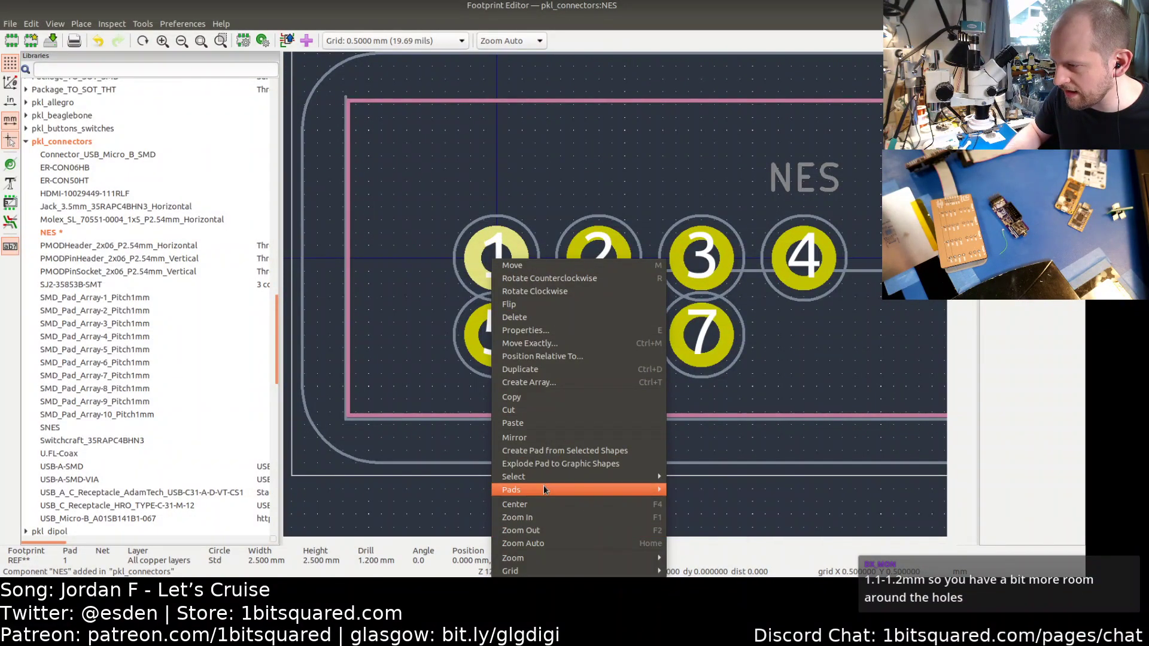
{"action": "left_click", "coordinate": [672, 489]}
- Paste the copied pad 1 properties onto pads 2 through 7
{"action": "left_click", "coordinate": [603, 259]}
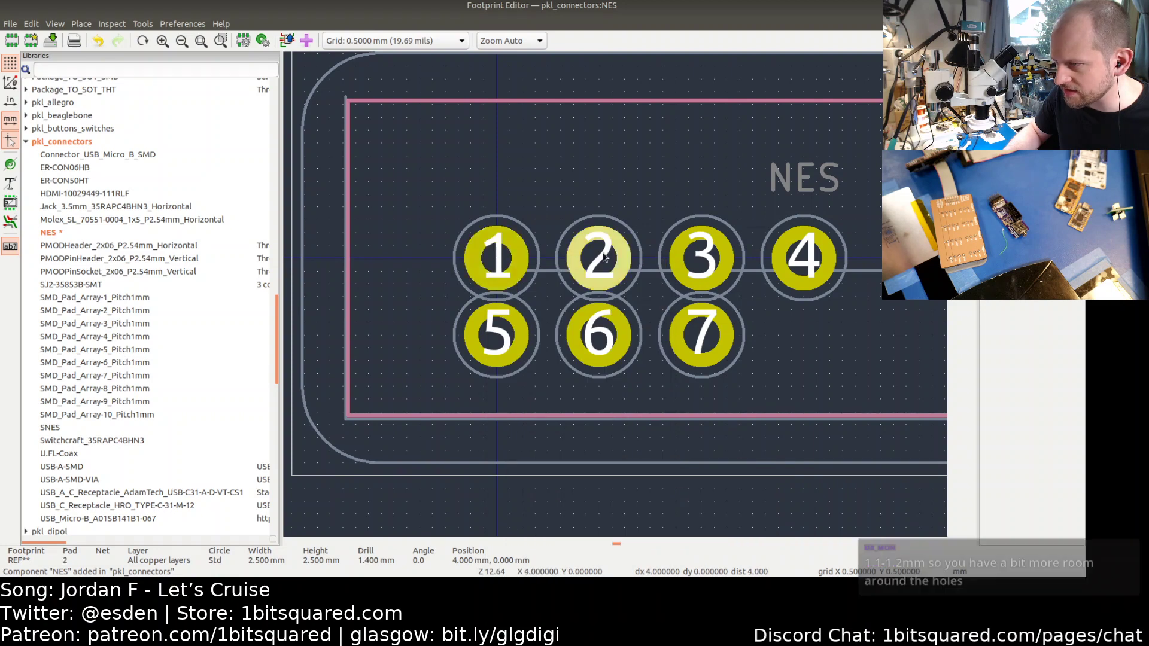
{"action": "left_click", "coordinate": [706, 263], "text": "shift"}
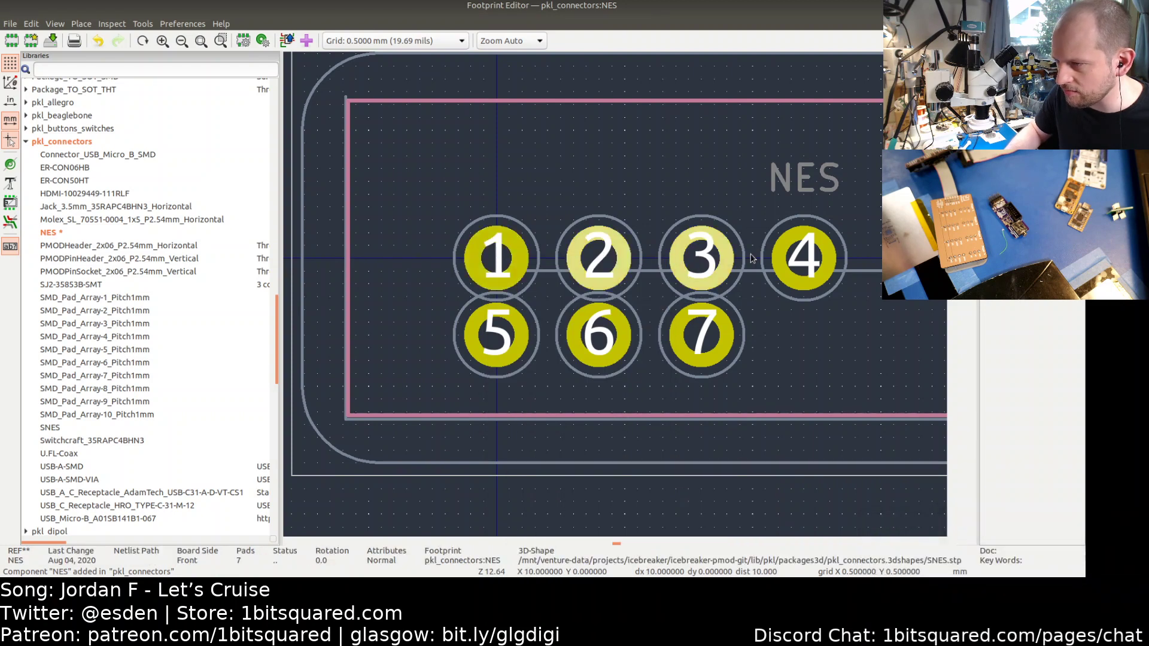
{"action": "left_click", "coordinate": [497, 347]}
{"action": "left_click", "coordinate": [598, 338]}
{"action": "left_click", "coordinate": [702, 338]}
{"action": "right_click", "coordinate": [701, 338]}
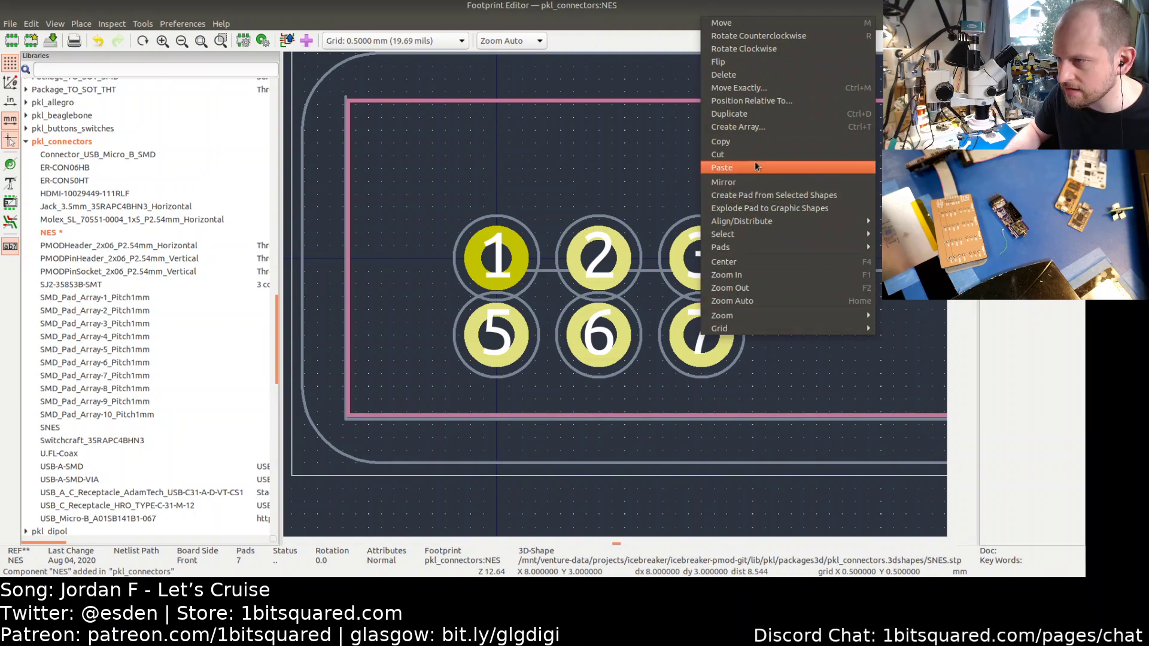
{"action": "mouse_move", "coordinate": [796, 222]}
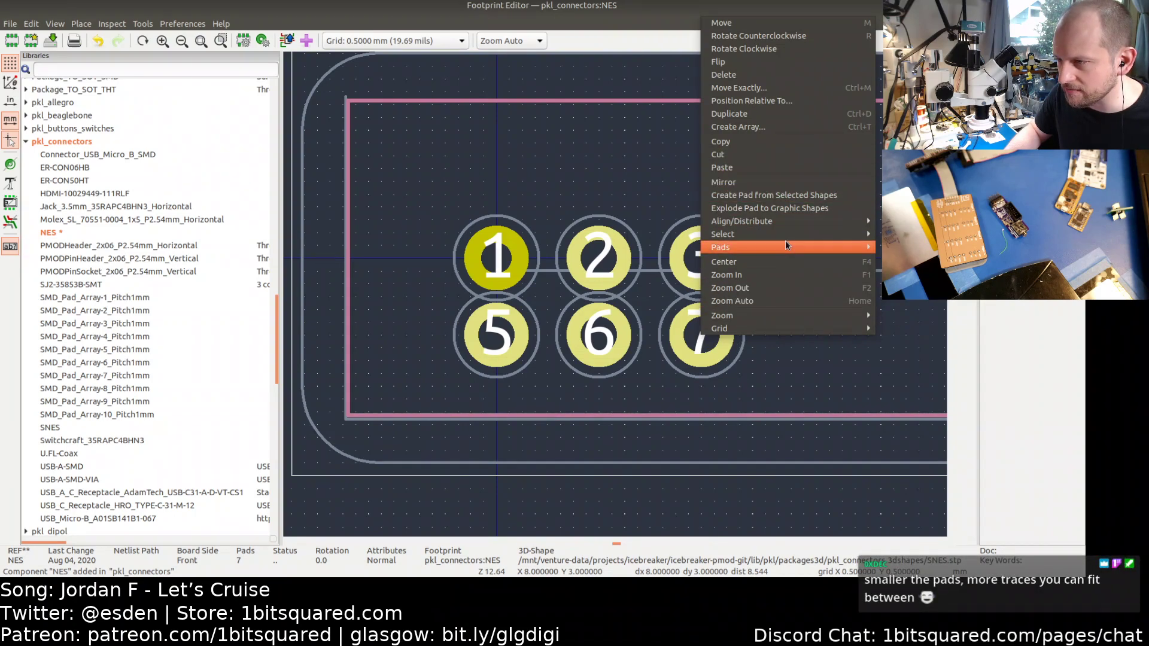
{"action": "left_click", "coordinate": [530, 399]}
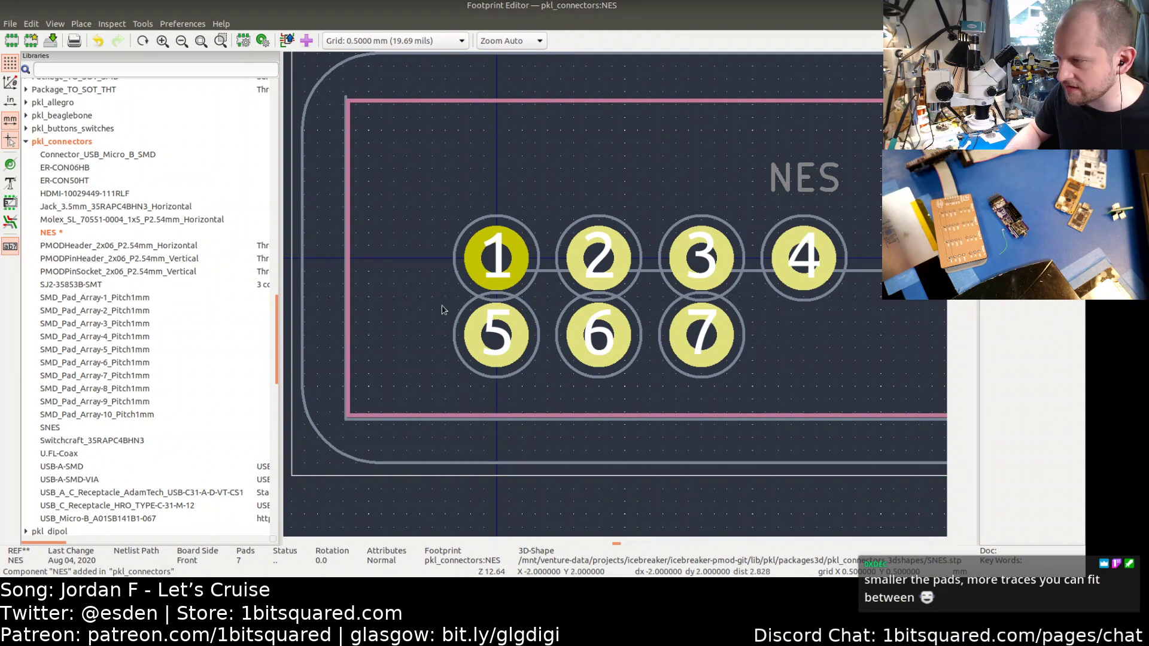
{"action": "left_click", "coordinate": [425, 282]}
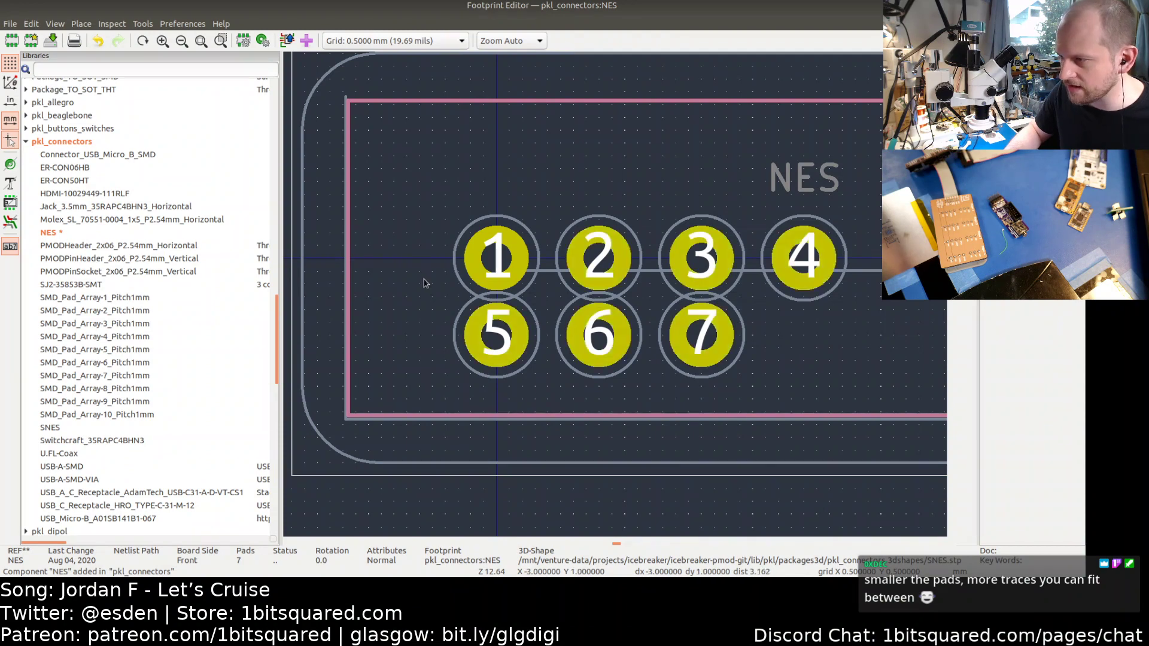
- Try pad 1 at a size of 2 mm and return it to 2.5 mm
{"action": "left_click", "coordinate": [515, 260]}
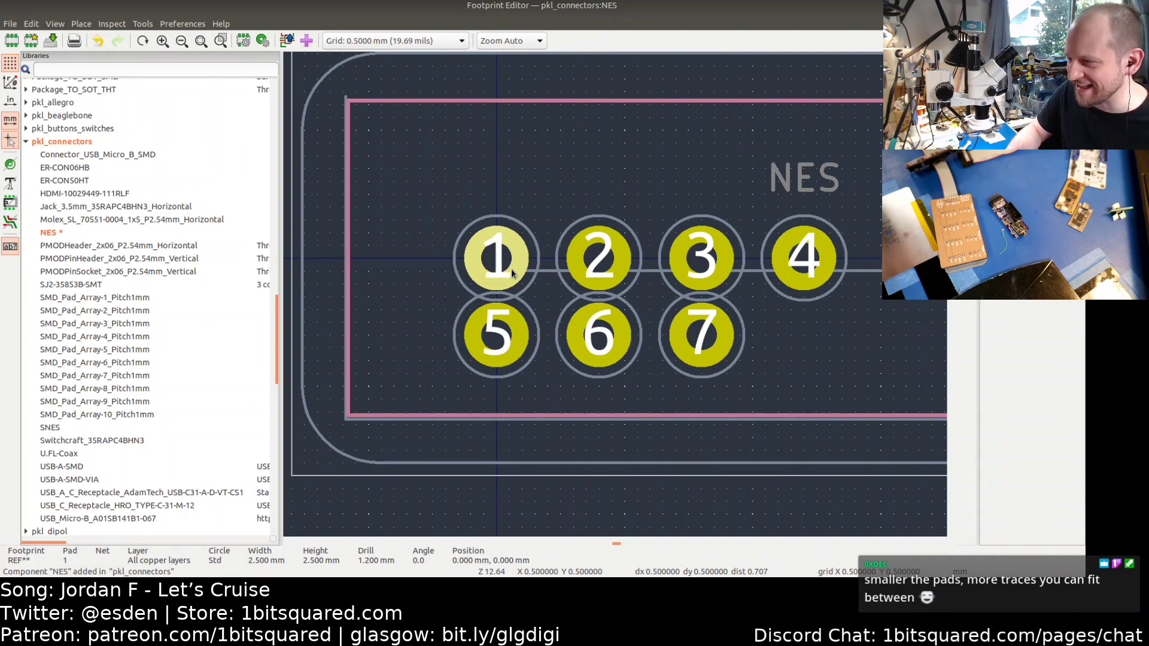
{"action": "double_click", "coordinate": [512, 274]}
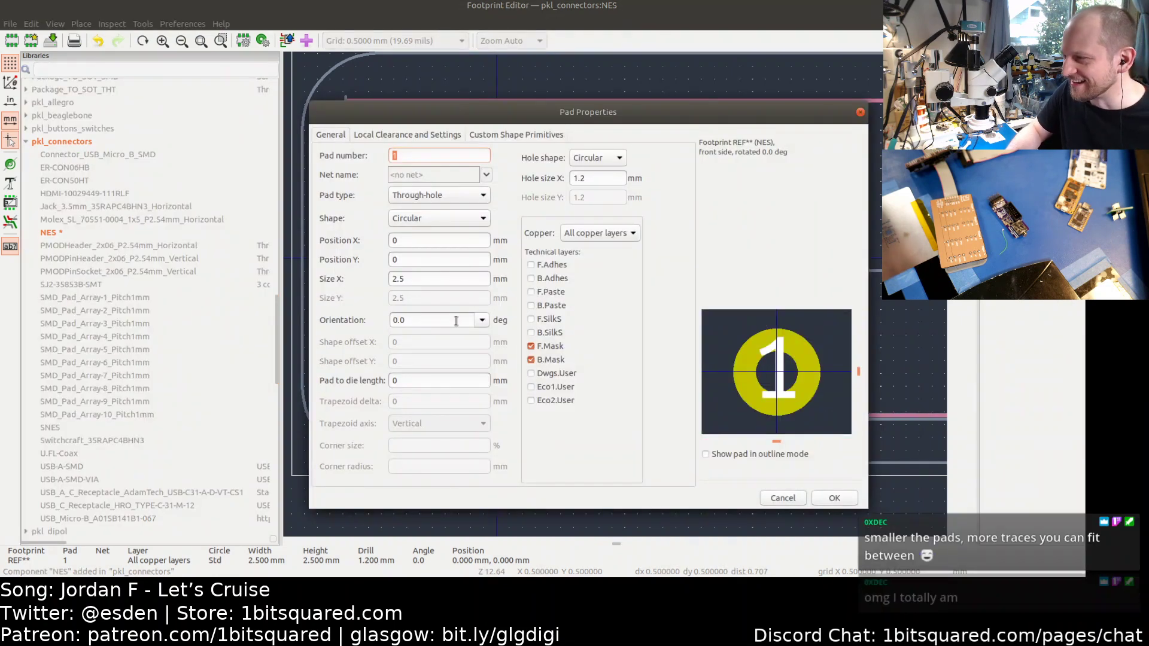
{"action": "key", "text": "BackSpace"}
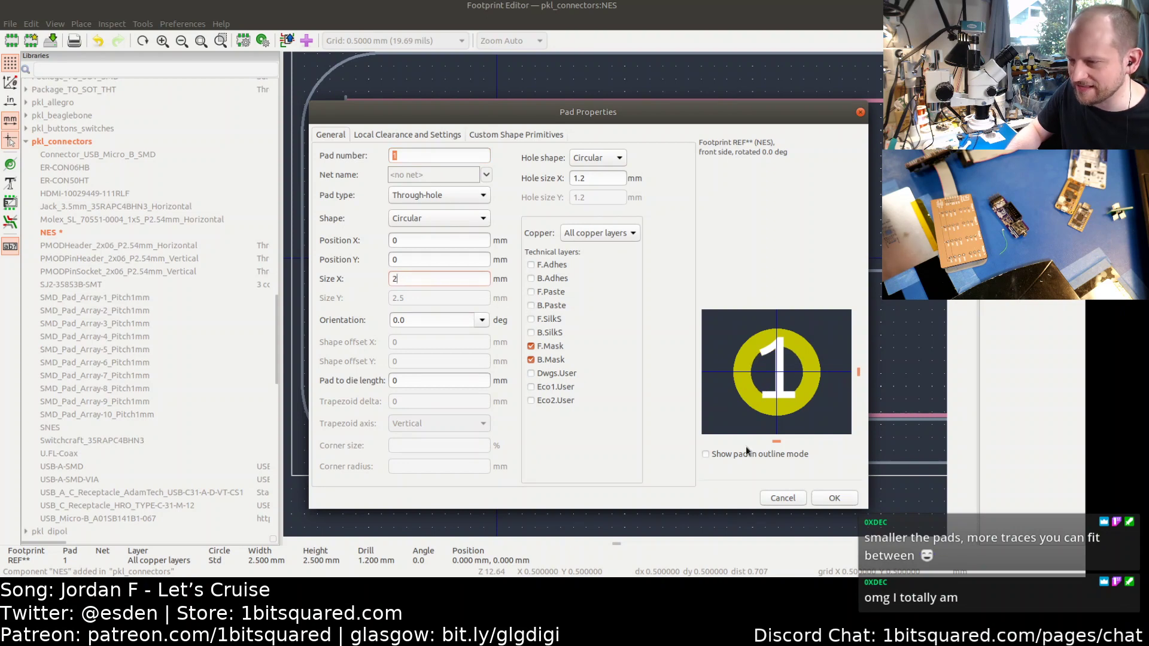
{"action": "left_click", "coordinate": [833, 499]}
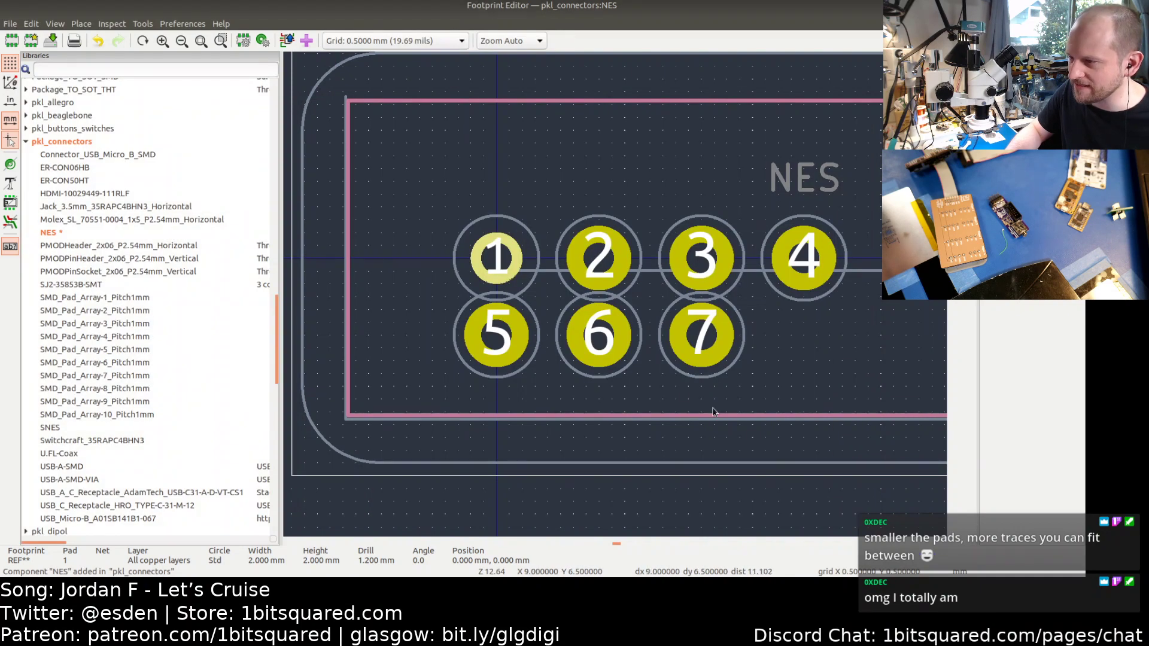
{"action": "double_click", "coordinate": [515, 258]}
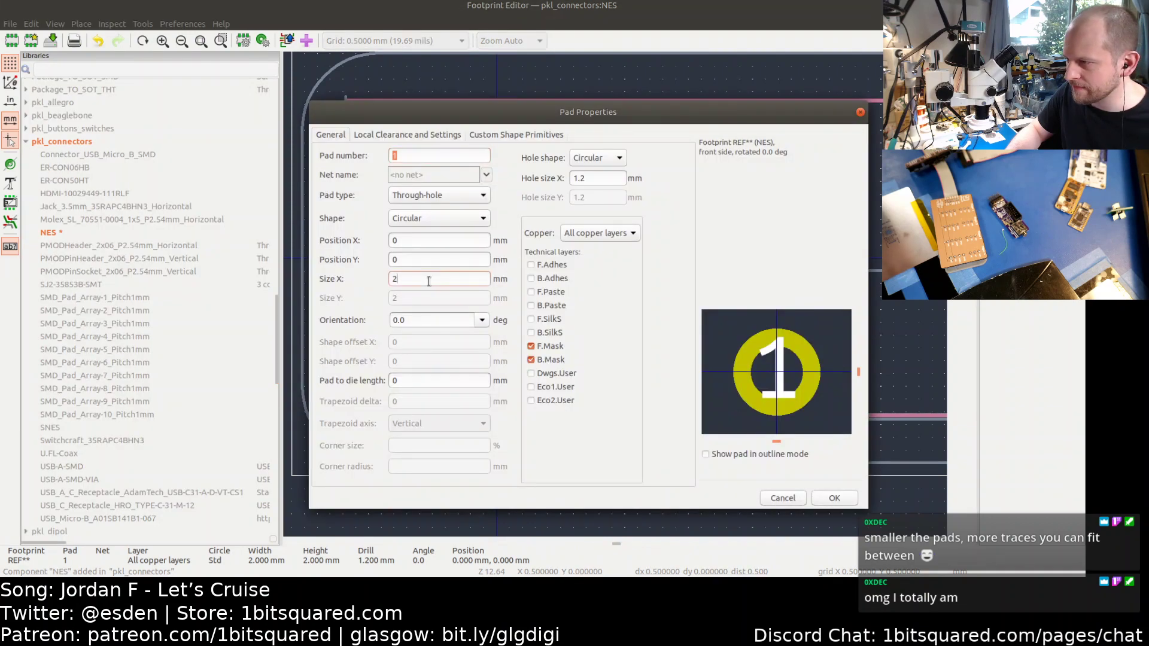
{"action": "type", "text": "5"}
{"action": "left_click", "coordinate": [838, 500]}
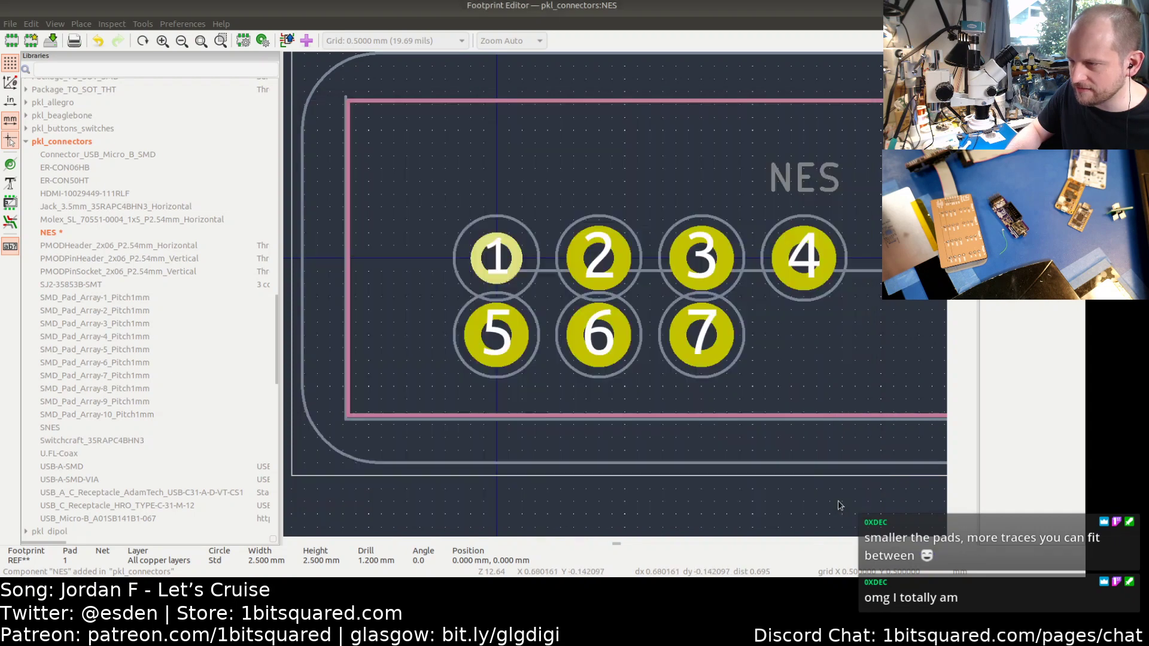
- Try pad 1 at sizes of 2 mm and 2.25 mm
{"action": "double_click", "coordinate": [514, 252]}
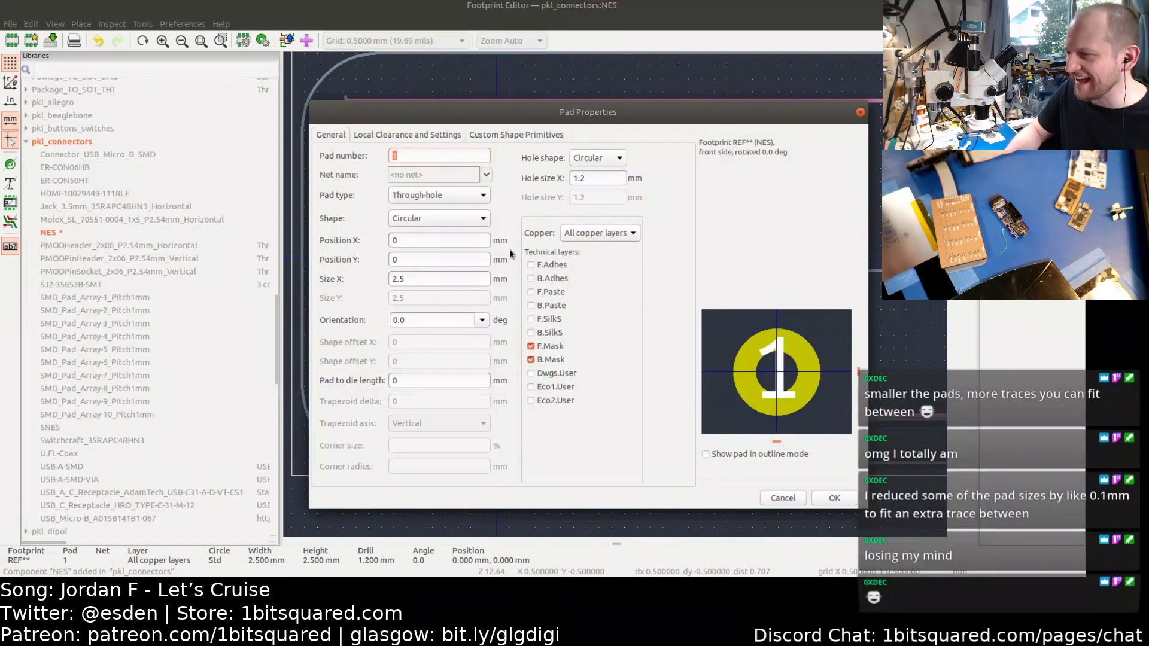
{"action": "key", "text": "BackSpace"}
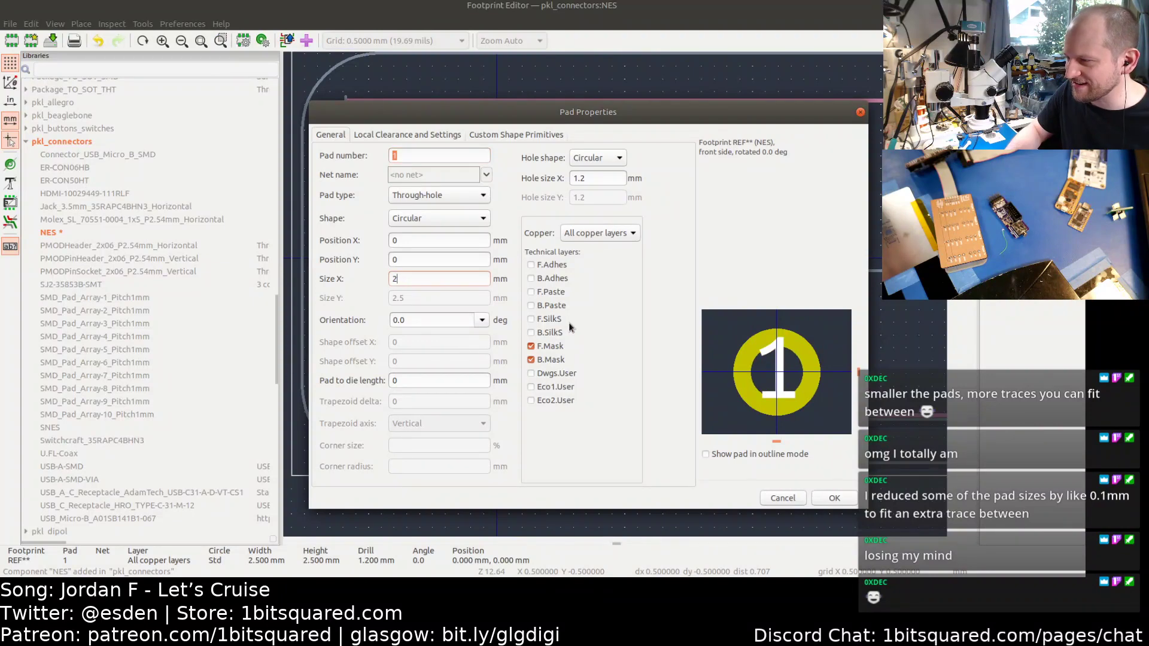
{"action": "left_click", "coordinate": [837, 498]}
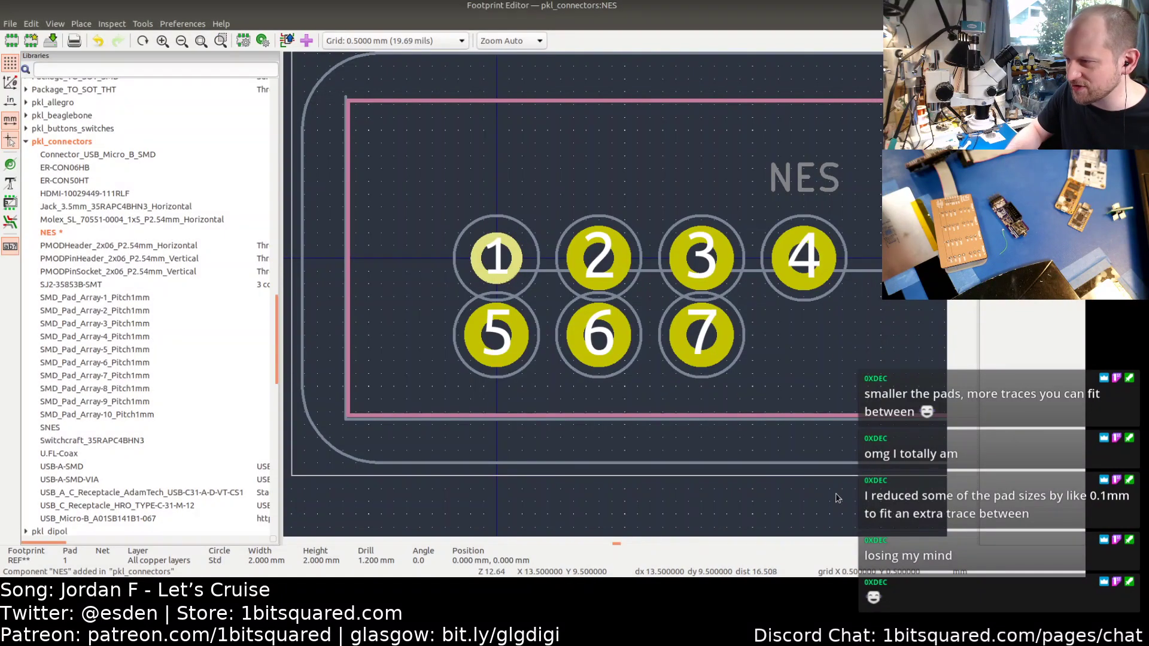
{"action": "double_click", "coordinate": [516, 259]}
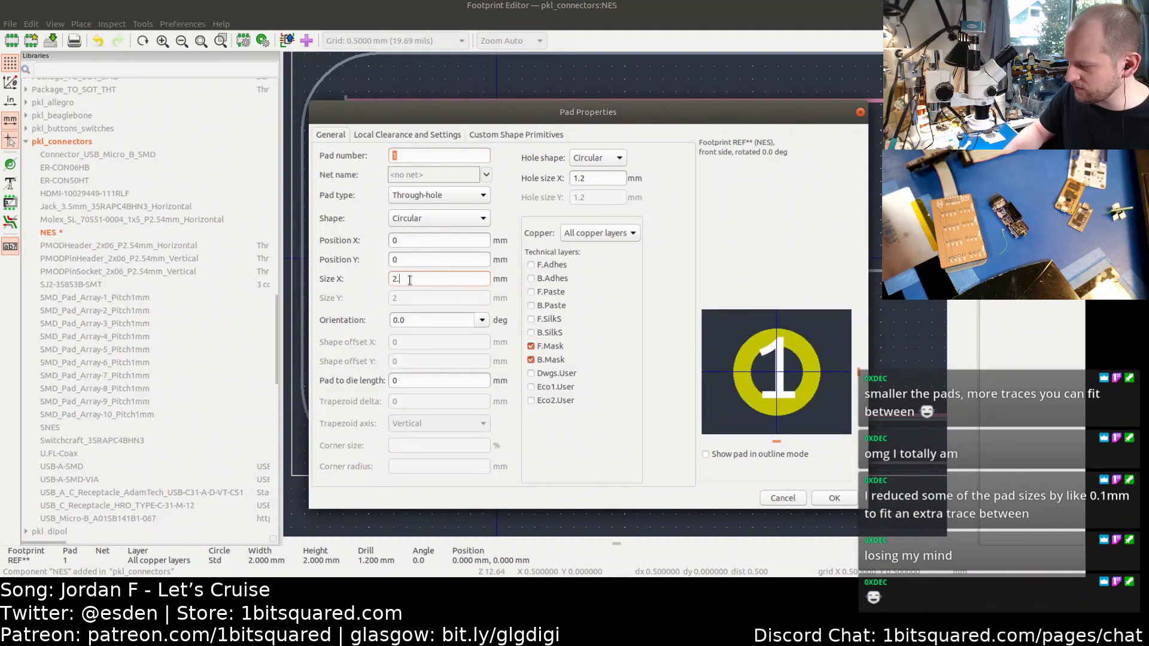
{"action": "type", "text": "25"}
{"action": "key", "text": "Return"}
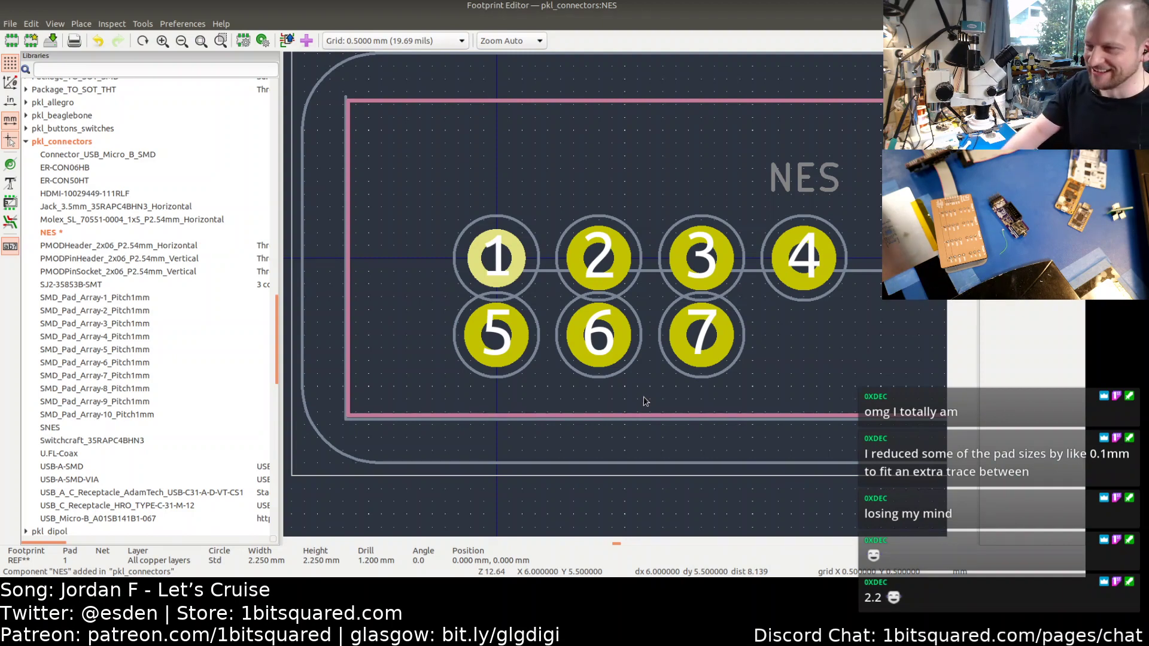
- Set pad 1's size to 2.2 mm
{"action": "double_click", "coordinate": [514, 256]}
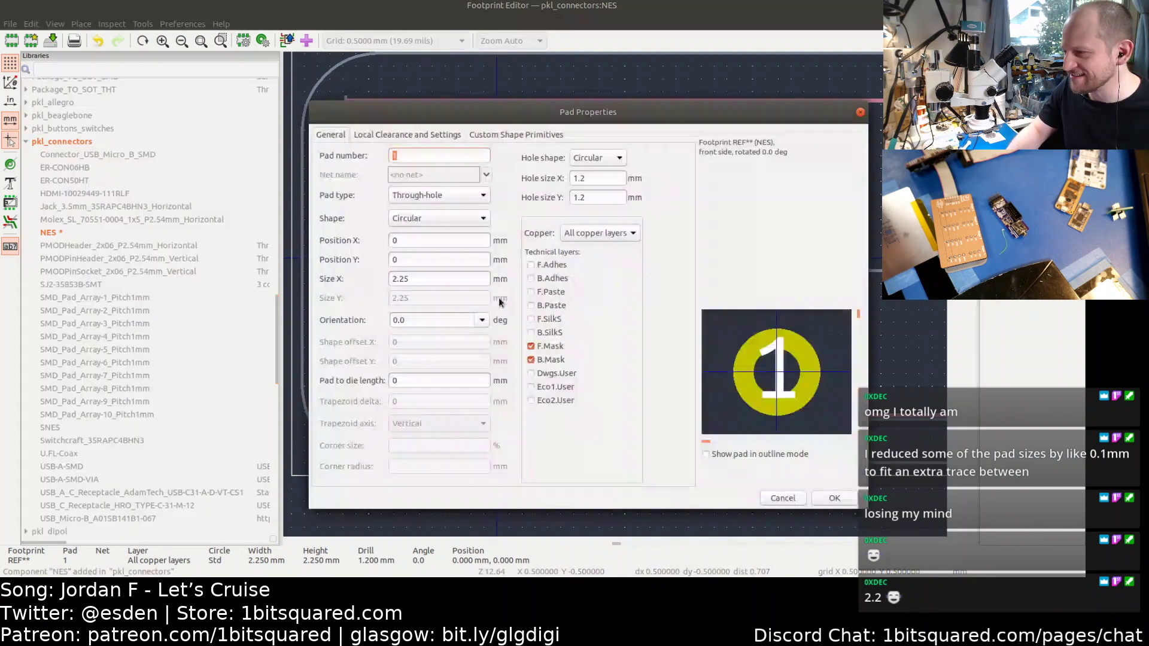
{"action": "left_click", "coordinate": [448, 279]}
{"action": "key", "text": "BackSpace"}
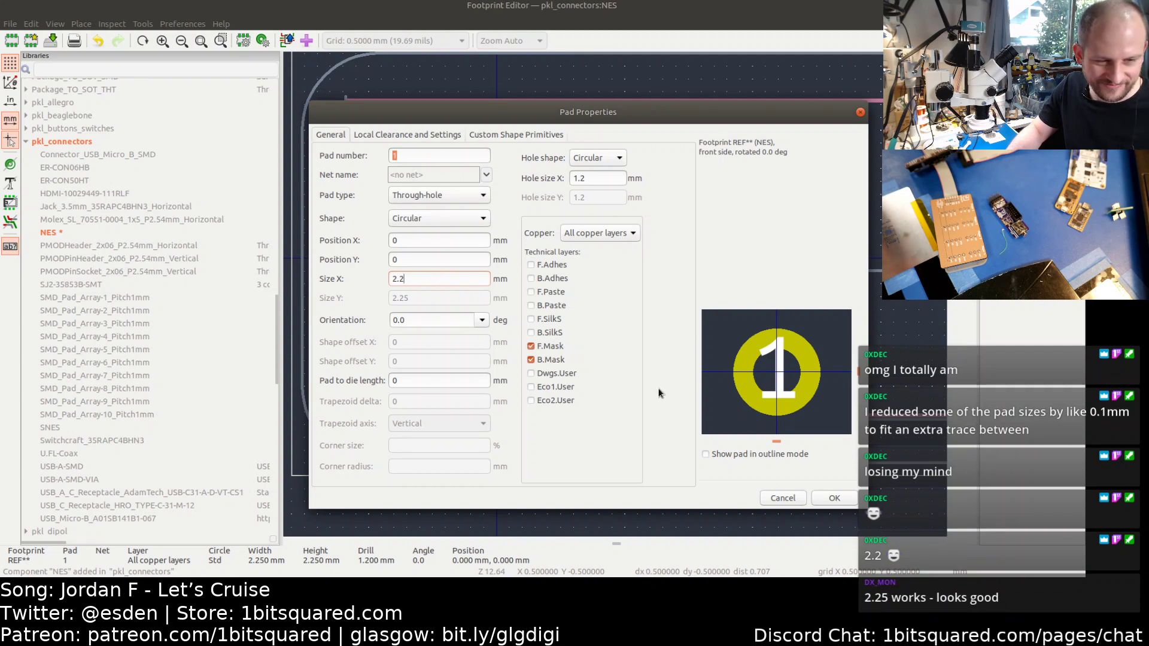
{"action": "left_click", "coordinate": [836, 499]}
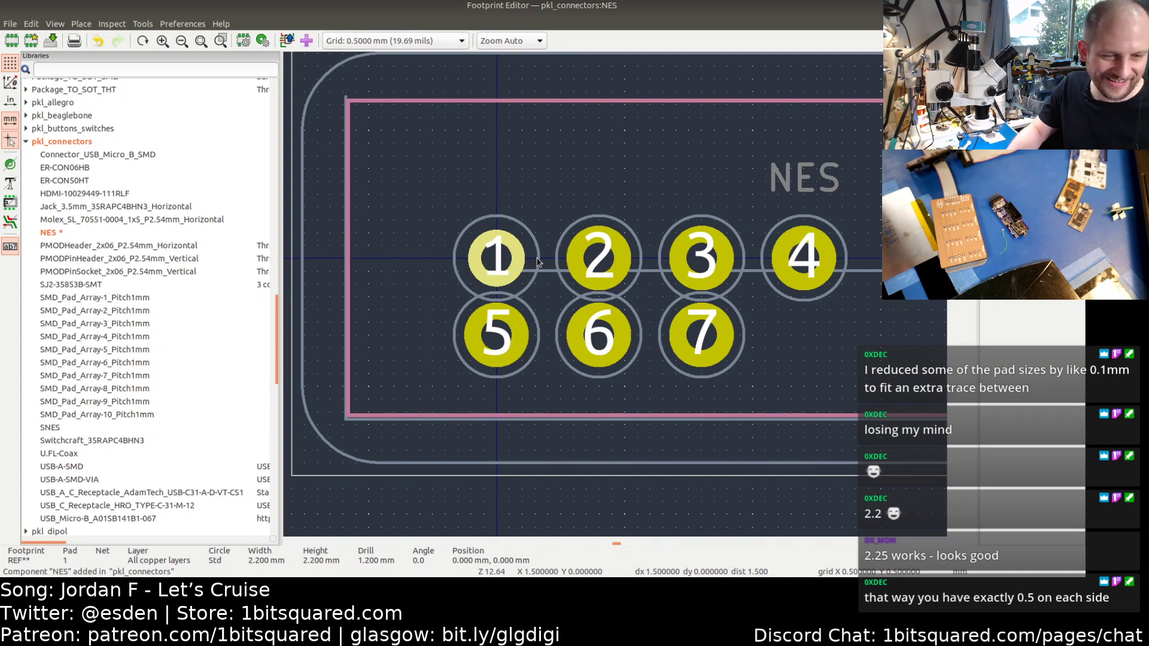
- Set pad 2's size to 2.2 mm
{"action": "double_click", "coordinate": [607, 234]}
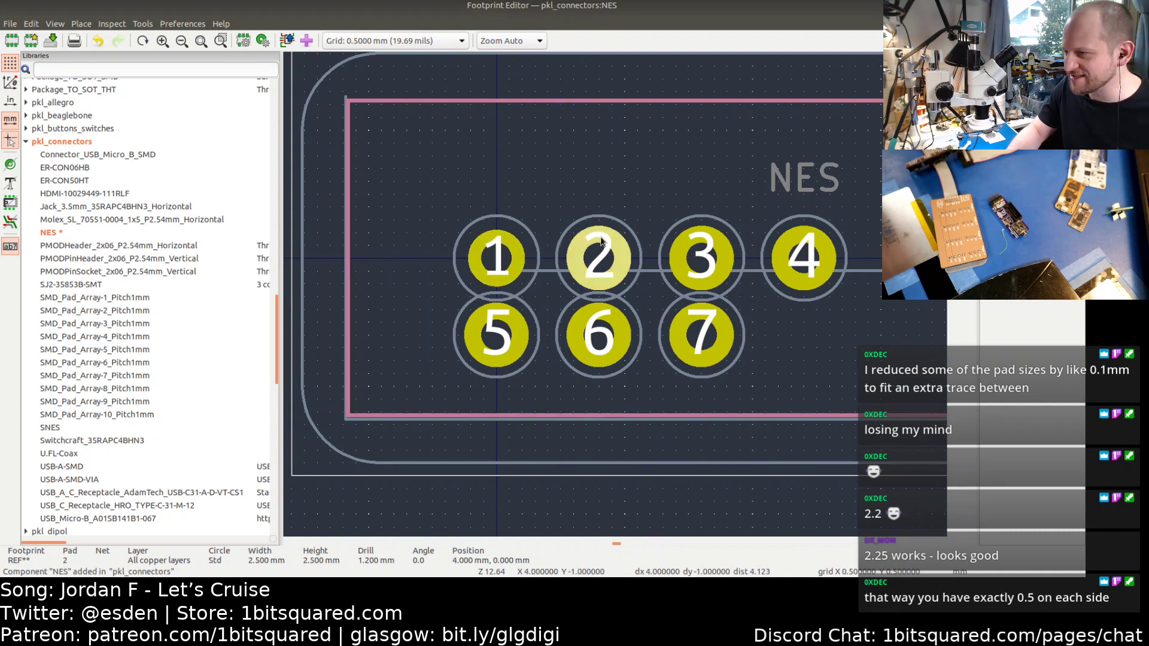
{"action": "left_click", "coordinate": [418, 279]}
{"action": "key", "text": "BackSpace"}
{"action": "type", "text": "2.2"}
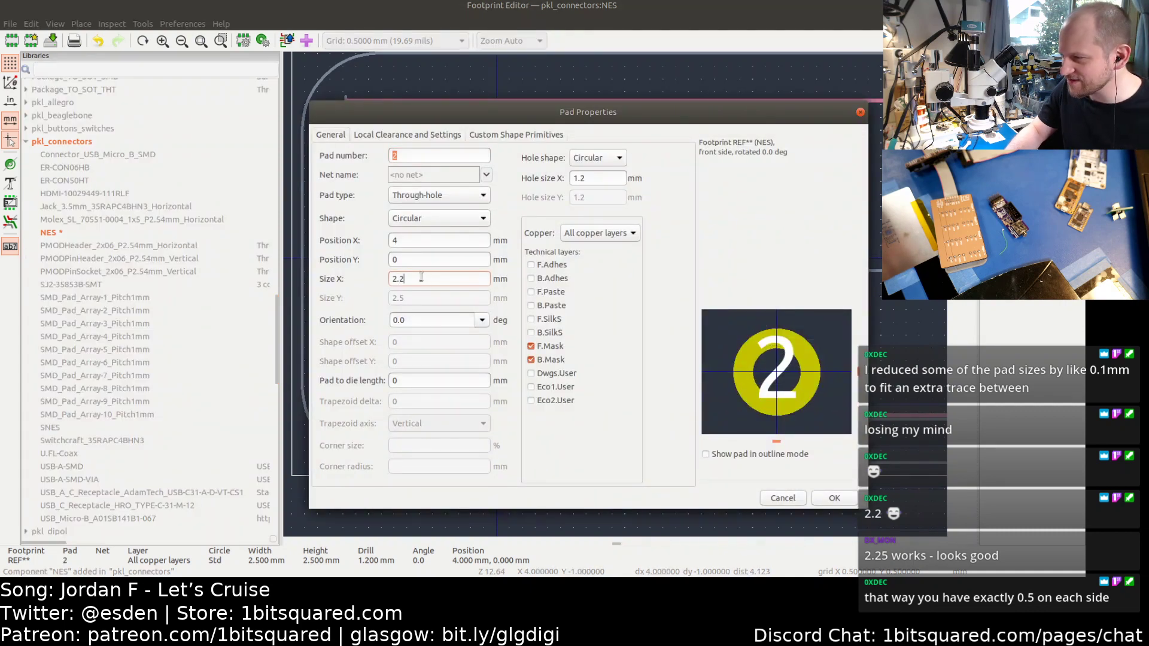
{"action": "left_click", "coordinate": [825, 496]}
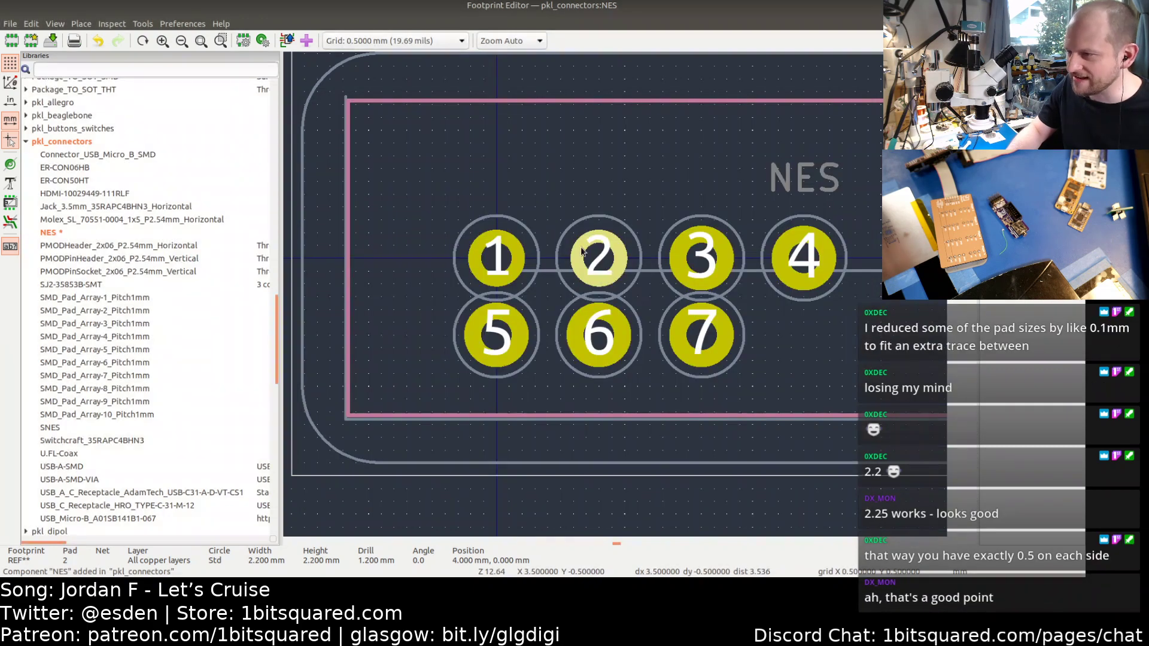
- Copy pad 2's properties and paste them onto pads 3 through 7
{"action": "right_click", "coordinate": [583, 250]}
{"action": "mouse_move", "coordinate": [686, 550]}
{"action": "mouse_move", "coordinate": [663, 477]}
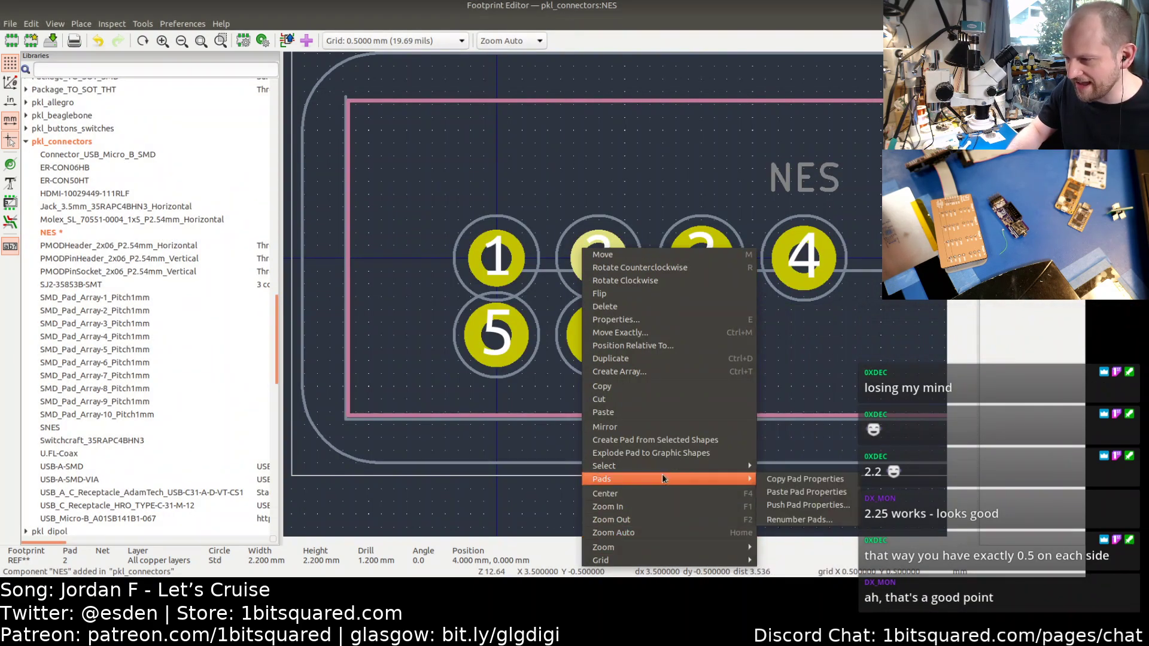
{"action": "left_click", "coordinate": [797, 479]}
{"action": "left_click", "coordinate": [702, 258]}
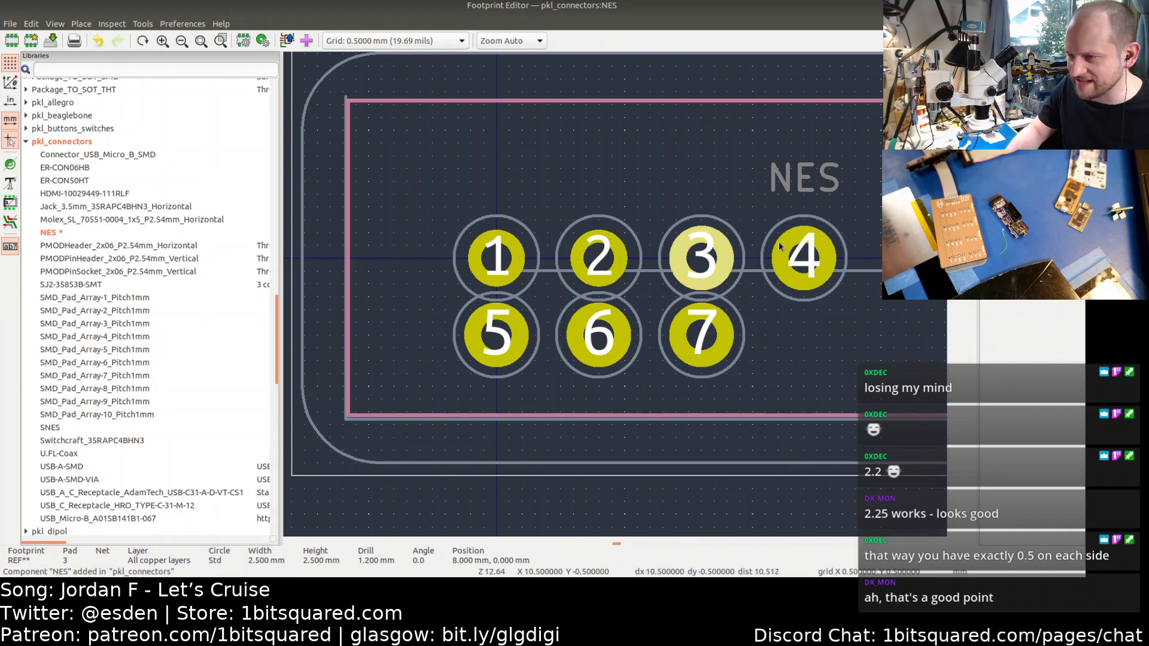
{"action": "left_click", "coordinate": [804, 259], "text": "shift"}
{"action": "left_click", "coordinate": [485, 346], "text": "shift"}
{"action": "left_click", "coordinate": [591, 342], "text": "shift"}
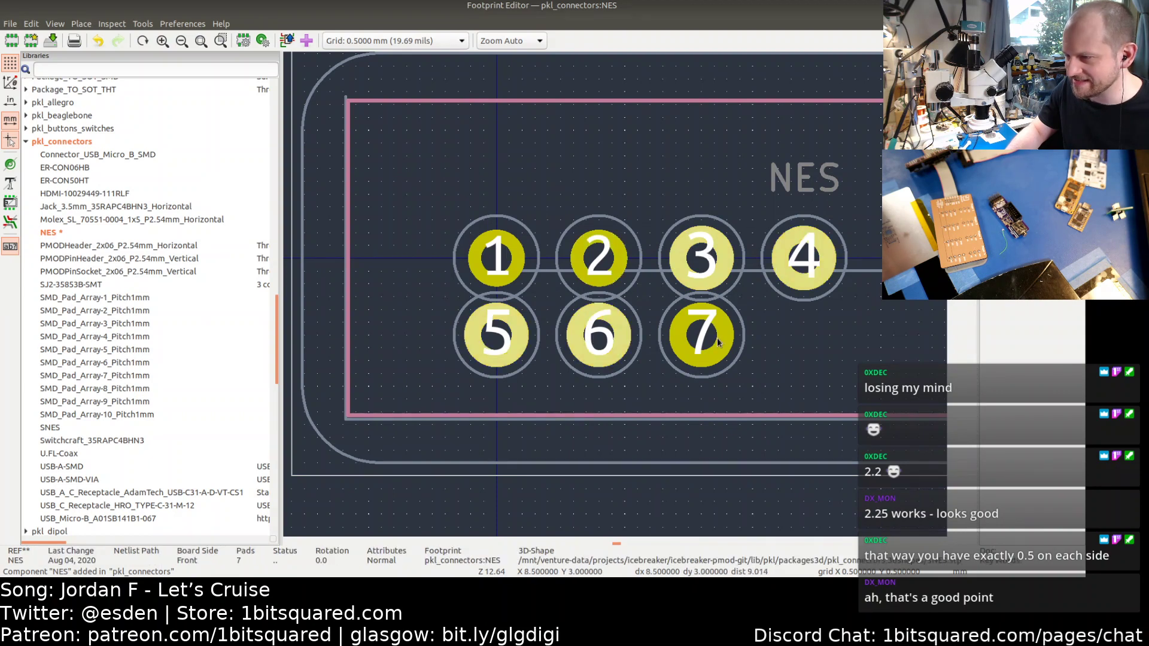
{"action": "left_click", "coordinate": [713, 342], "text": "shift"}
{"action": "right_click", "coordinate": [818, 327]}
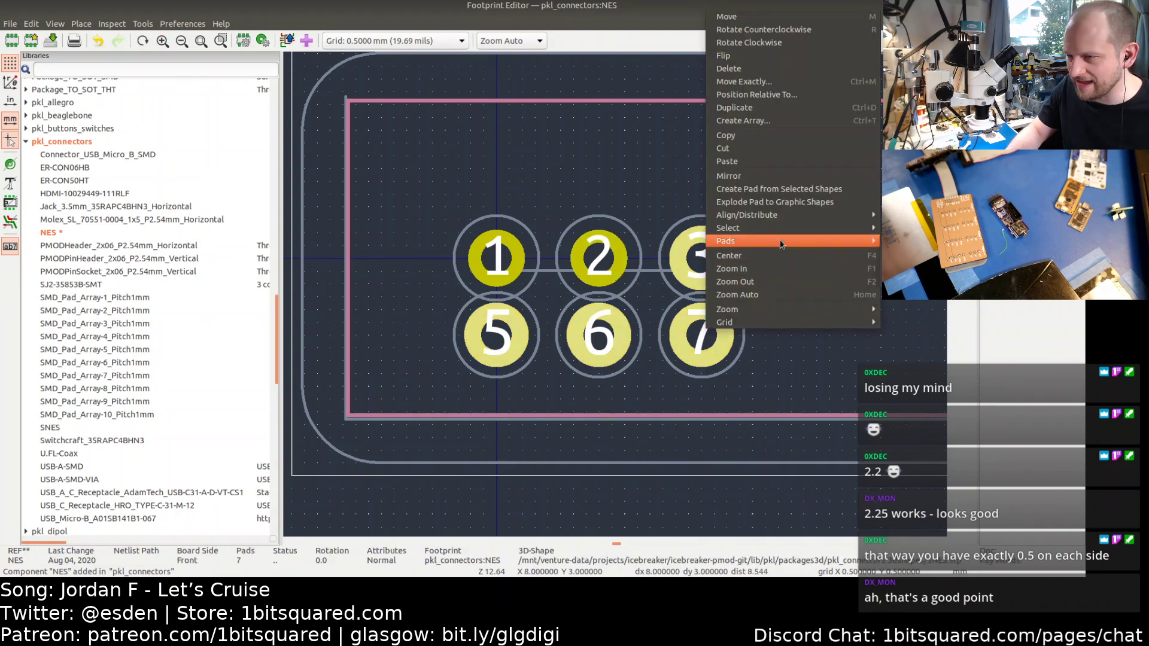
{"action": "left_click", "coordinate": [916, 255]}
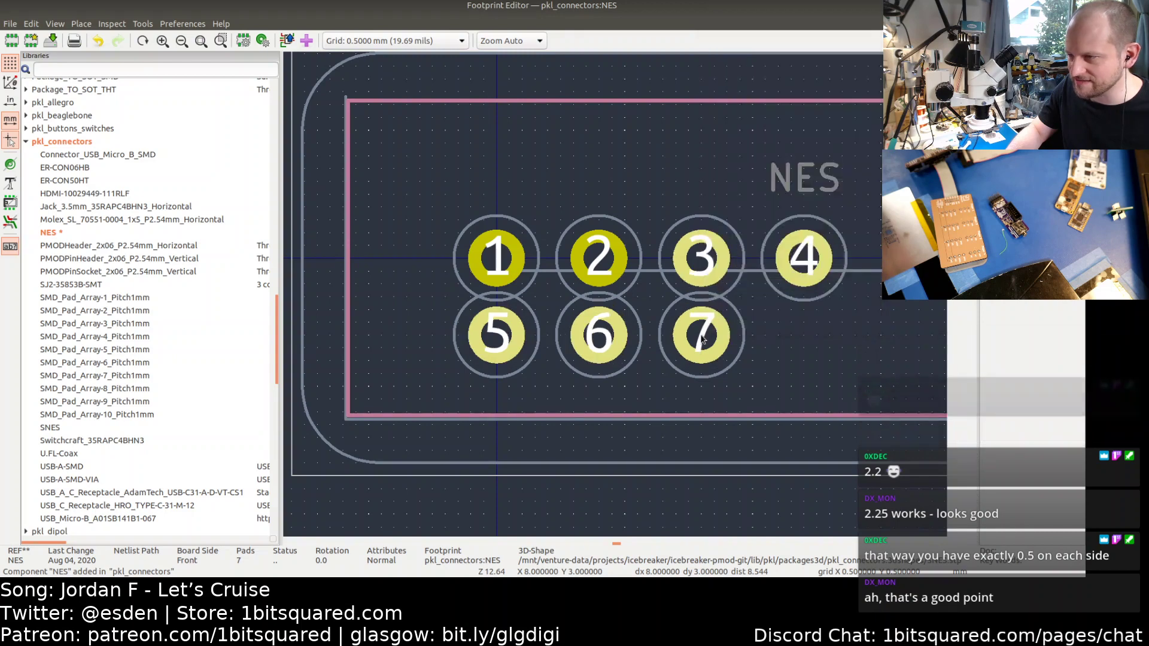
{"action": "left_click", "coordinate": [816, 345]}
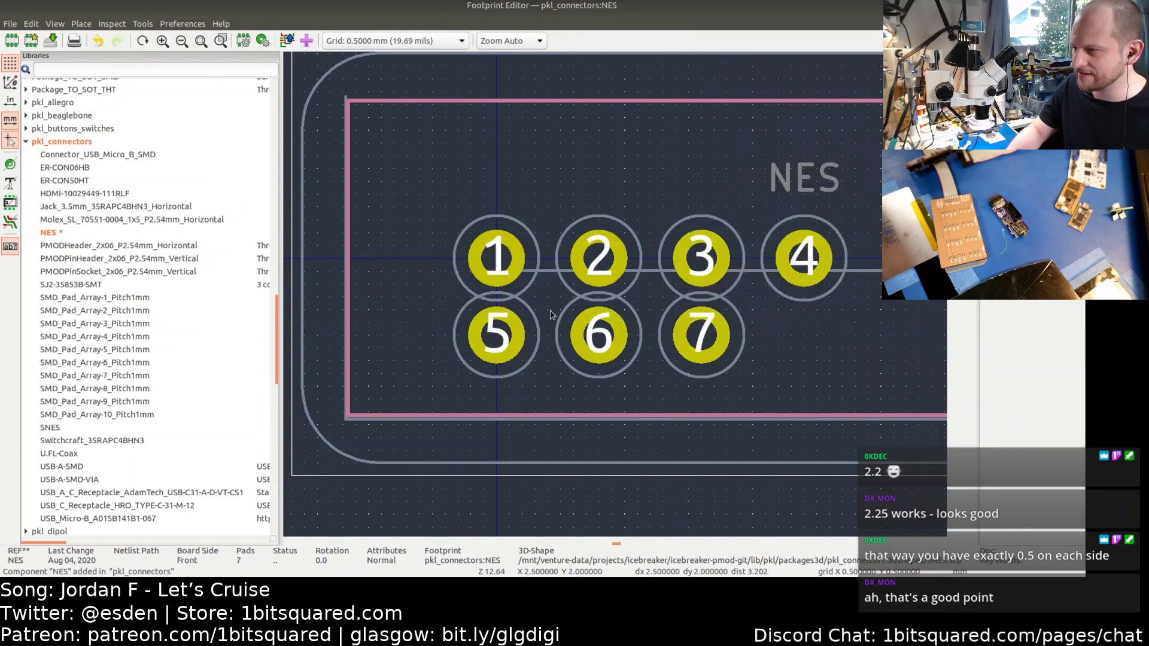
- Move the F.Fab line crossing the upper pad row so it starts at X -1.5 mm, Y 0.5 mm
{"action": "left_click", "coordinate": [541, 274]}
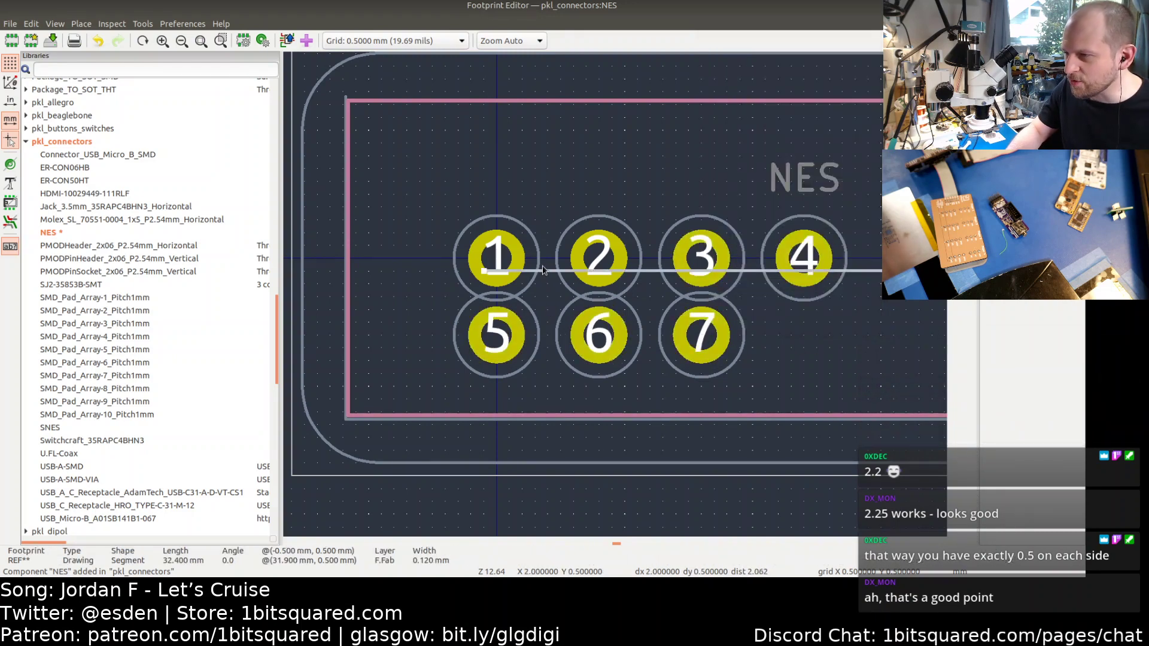
{"action": "key", "text": "m"}
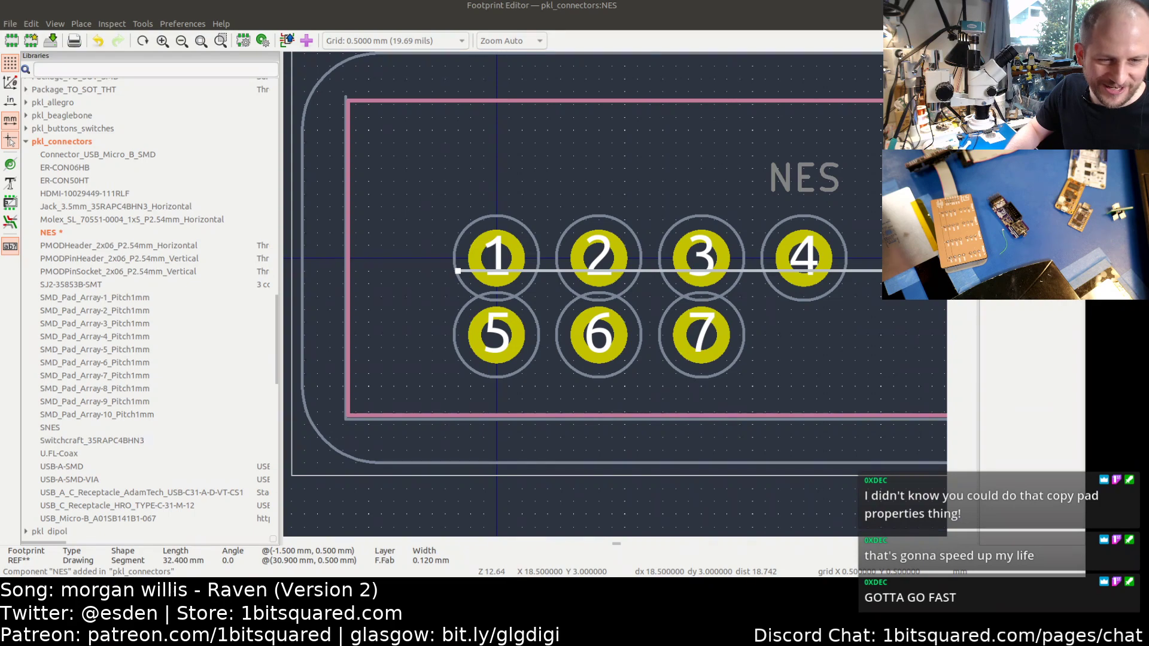
{"action": "key", "text": "alt+Tab"}
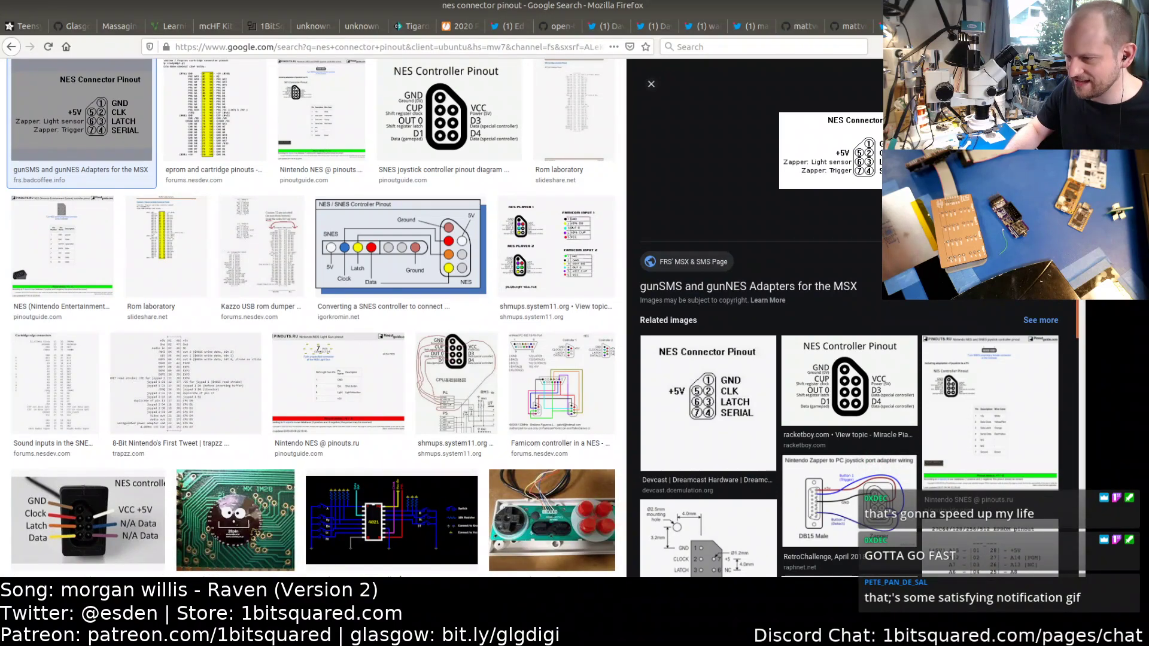
{"action": "key", "text": "alt+Tab"}
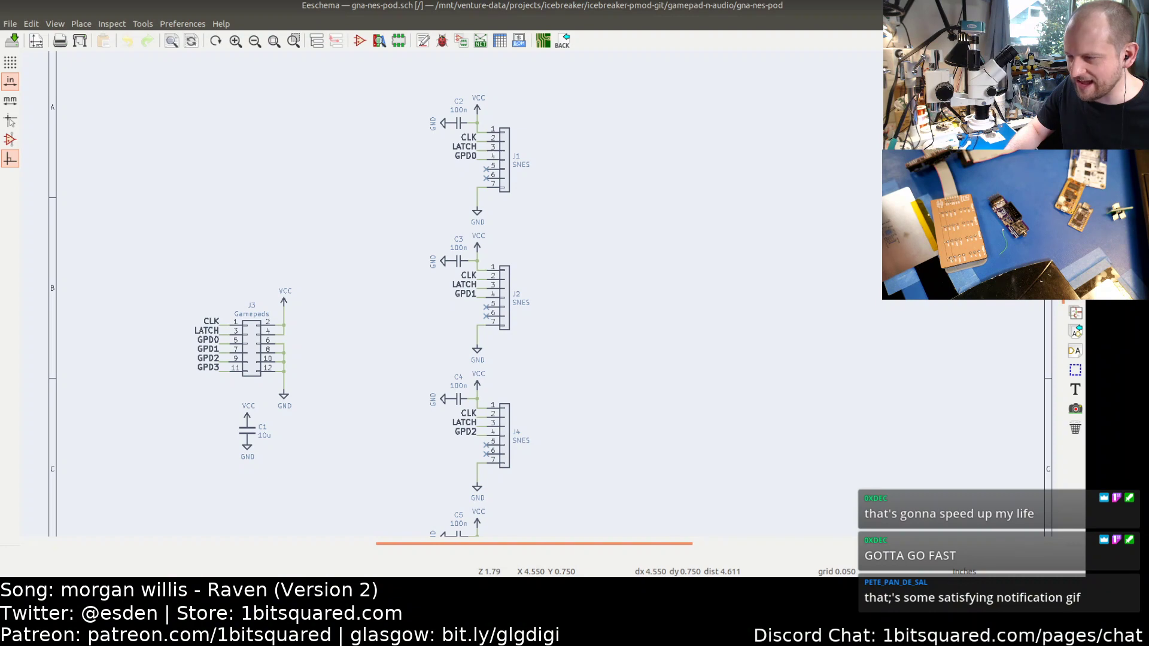
{"action": "key", "text": "alt+Tab"}
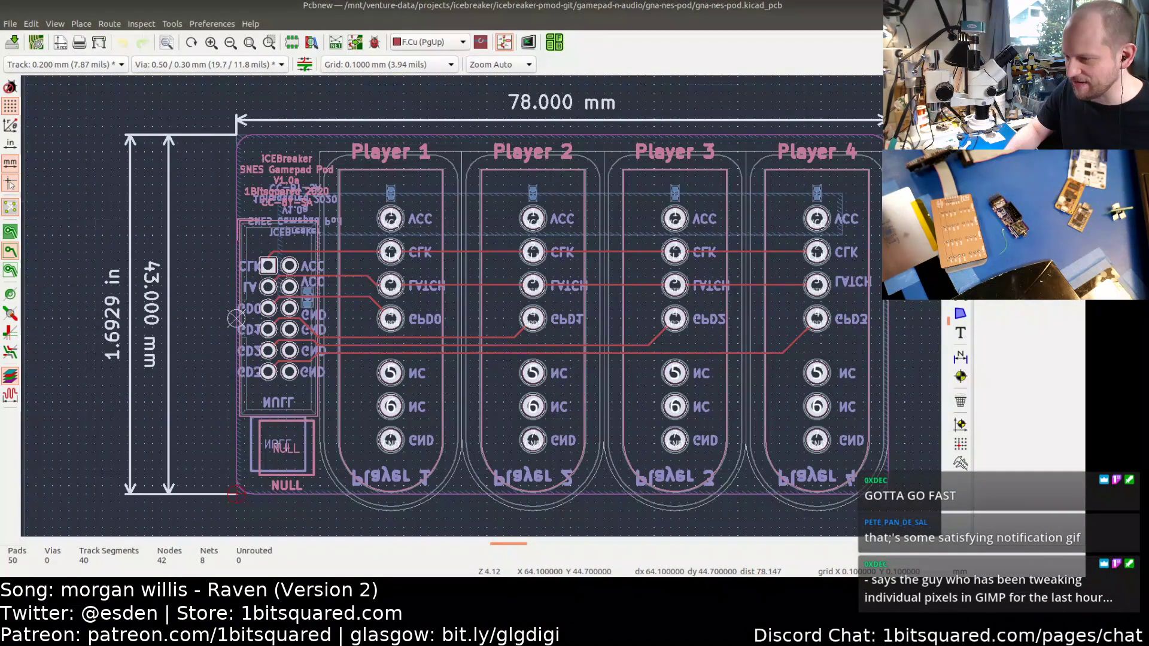
{"action": "key", "text": "alt+Tab"}
{"action": "key", "text": "alt+Tab"}
{"action": "key", "text": "alt+Tab"}
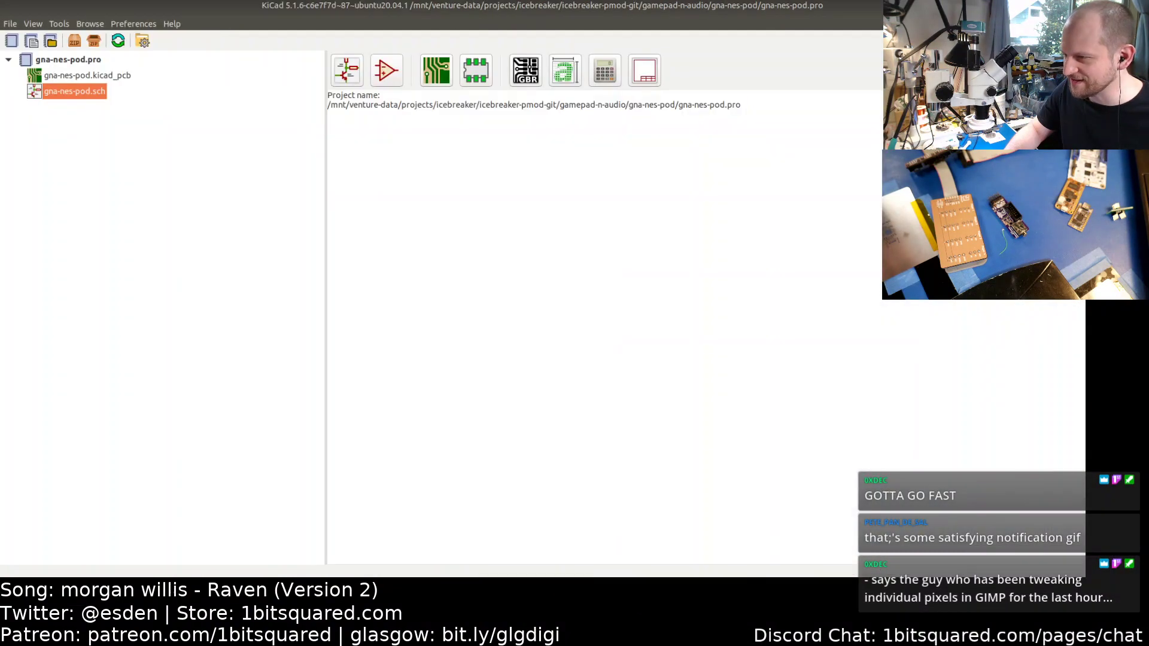
{"action": "key", "text": "alt+Tab"}
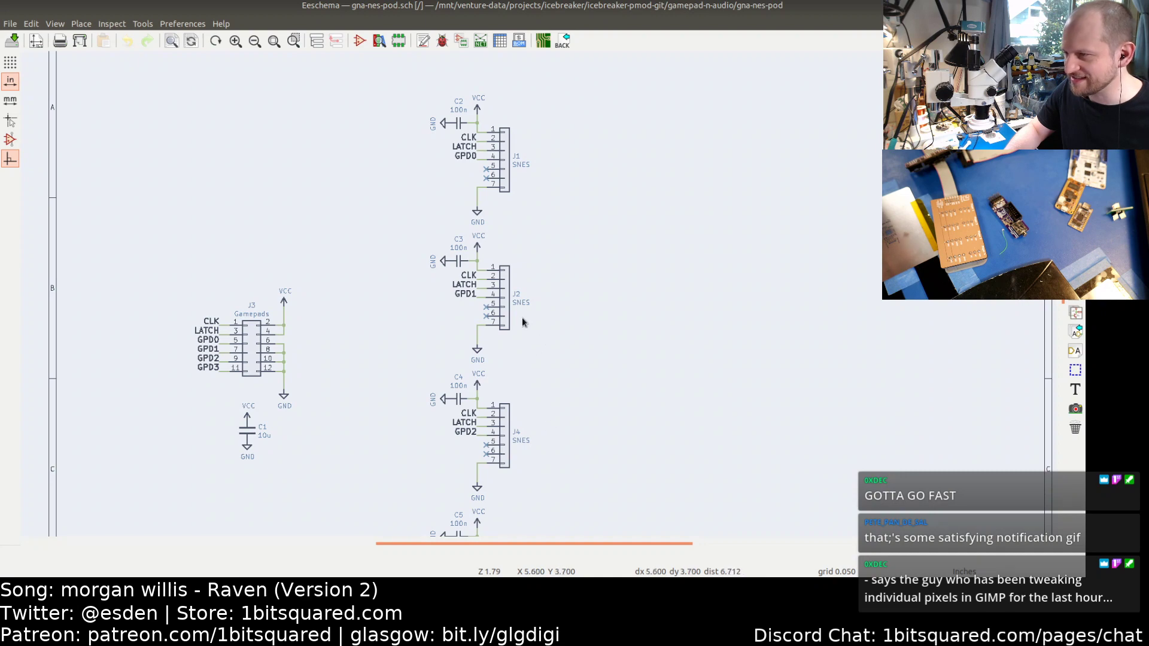
{"action": "key", "text": "alt+Tab"}
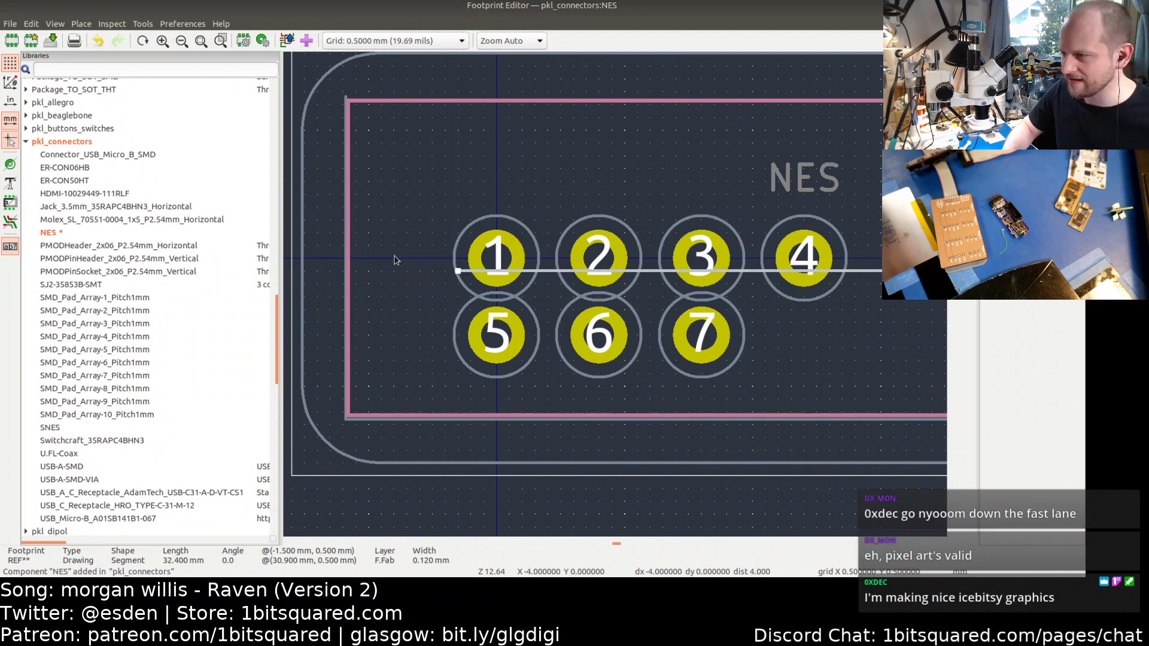
- Stretch the horizontal F.Fab line through the upper pad row so it runs from X -2 mm to X 14 mm at Y 0.5 mm
{"action": "left_click", "coordinate": [395, 260]}
{"action": "left_click", "coordinate": [459, 273]}
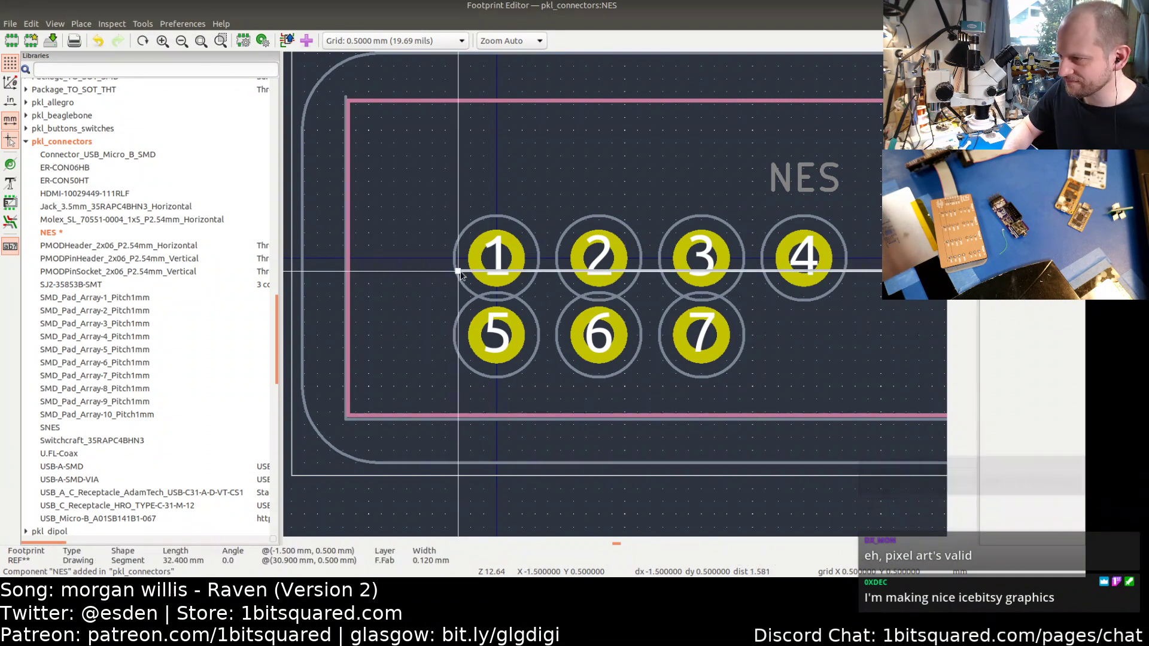
{"action": "left_click_drag", "start_coordinate": [459, 273], "coordinate": [496, 271]}
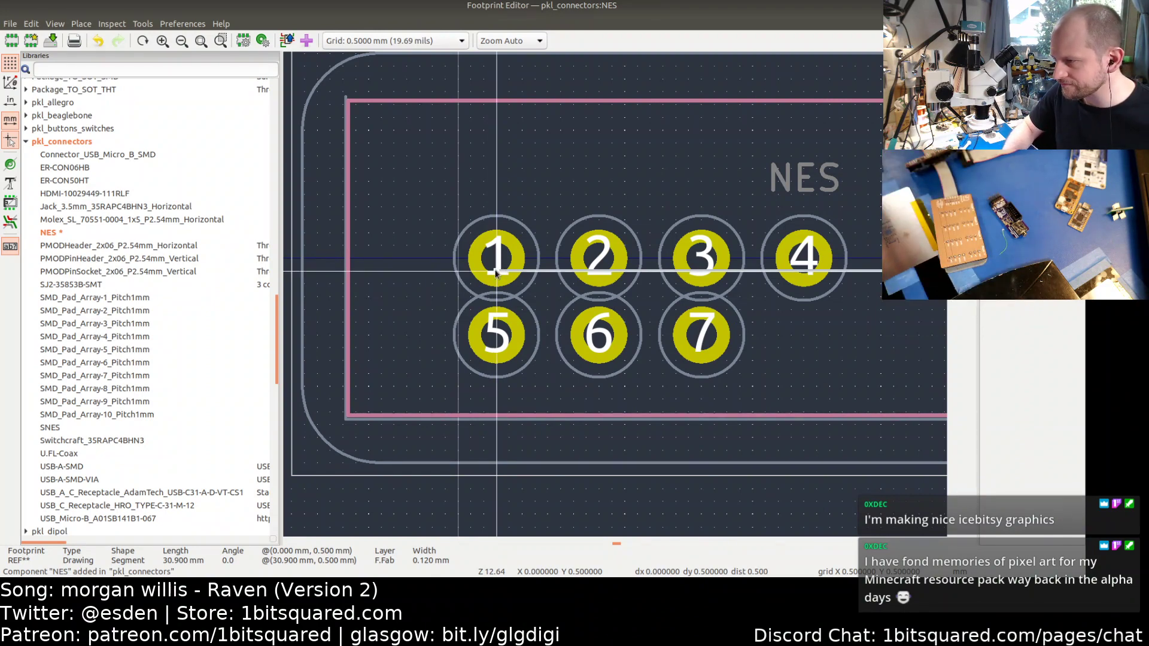
{"action": "left_click_drag", "start_coordinate": [496, 273], "coordinate": [446, 272]}
{"action": "middle_click_drag", "start_coordinate": [702, 276], "coordinate": [384, 287]}
{"action": "middle_click_drag", "start_coordinate": [559, 294], "coordinate": [351, 296]}
{"action": "left_click_drag", "start_coordinate": [762, 283], "coordinate": [490, 293]}
{"action": "key", "text": "Home"}
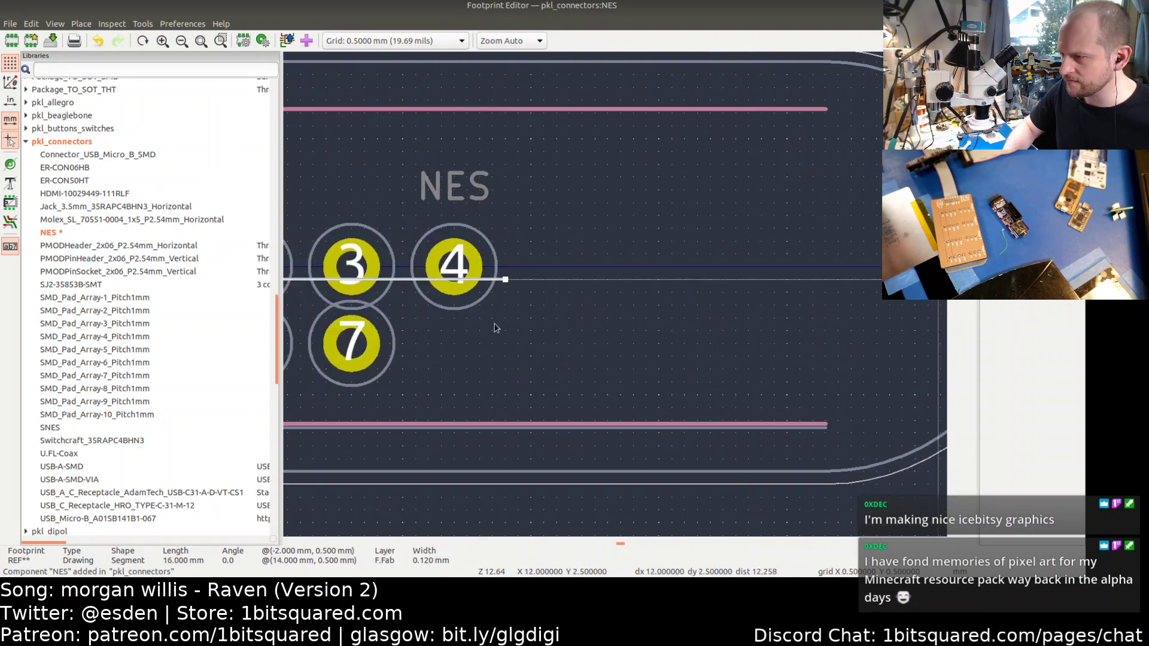
- Move the inner outline's left vertical F.Fab line so its upper end sits at X -2 mm, Y 0.5 mm
{"action": "left_click", "coordinate": [465, 236]}
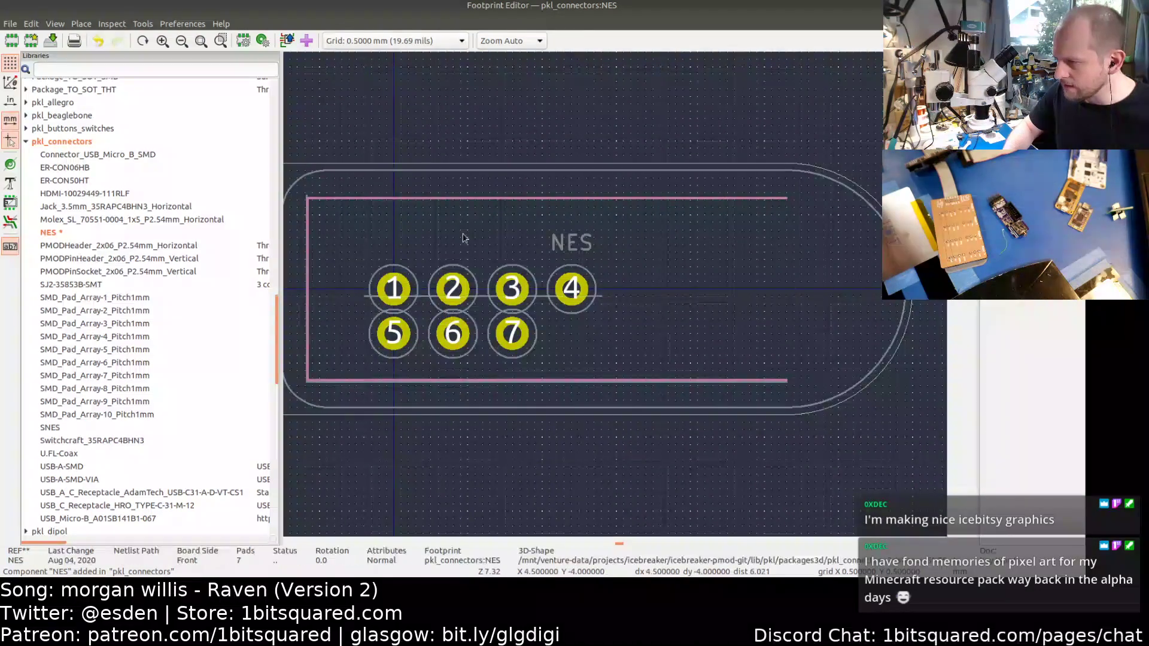
{"action": "middle_click_drag", "start_coordinate": [464, 236], "coordinate": [602, 194]}
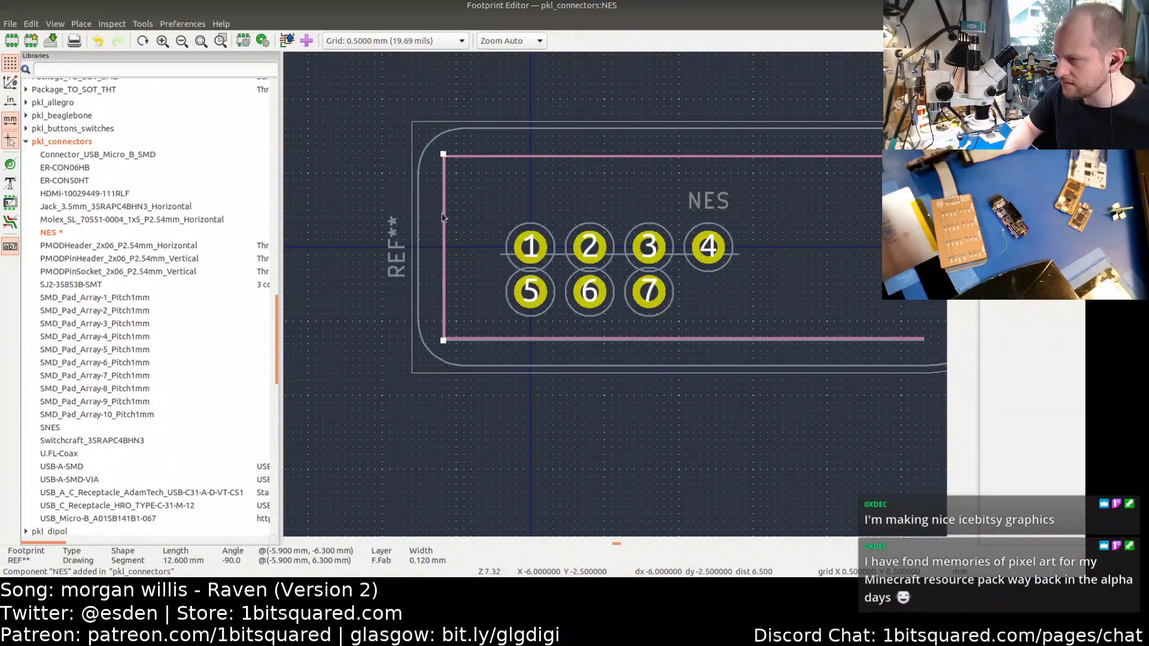
{"action": "left_click_drag", "start_coordinate": [446, 223], "coordinate": [501, 255]}
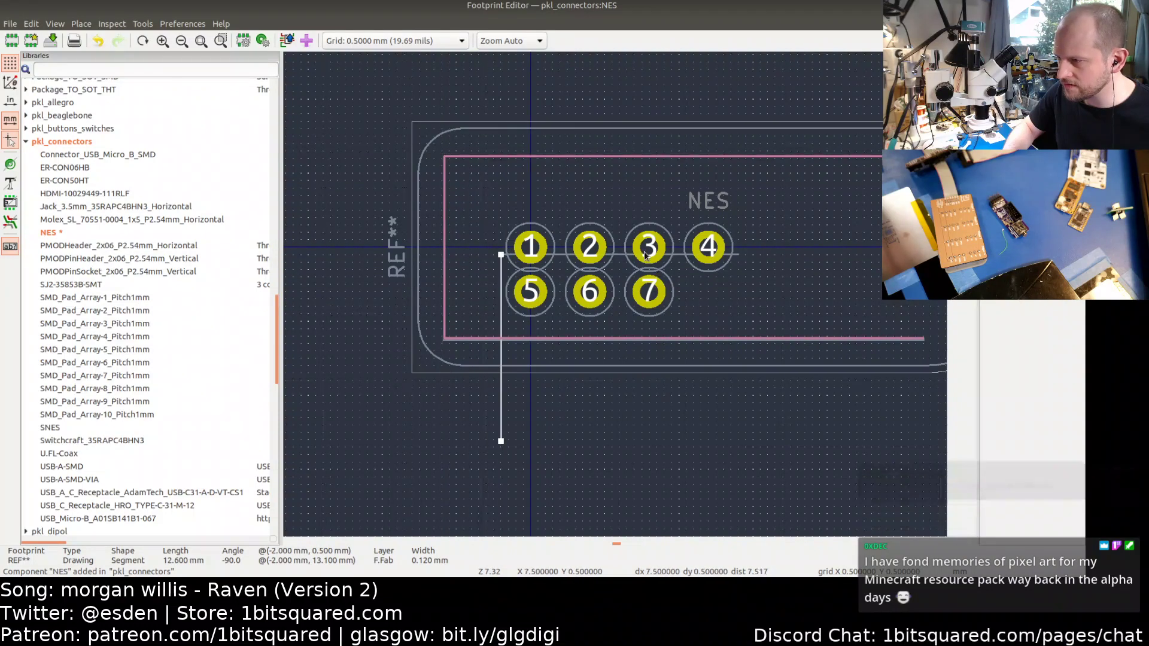
- Turn the inner outline's lower F.Fab line into a vertical right side running down from X 14 mm, Y 0.5 mm
{"action": "left_click", "coordinate": [455, 340]}
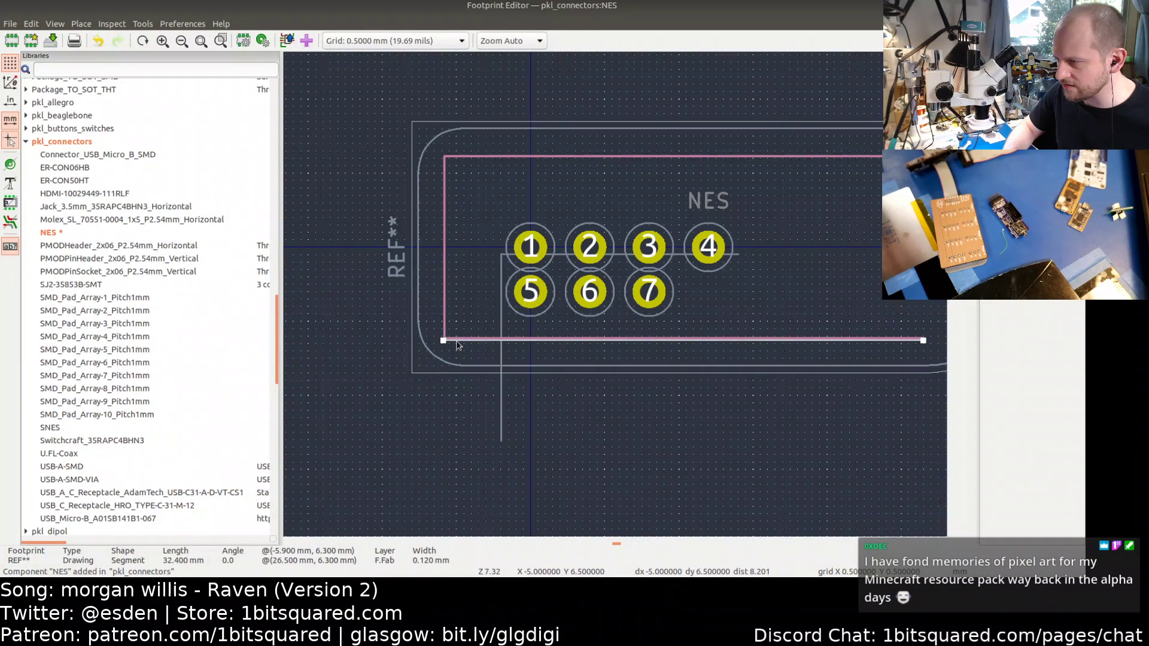
{"action": "left_click_drag", "start_coordinate": [444, 339], "coordinate": [739, 255]}
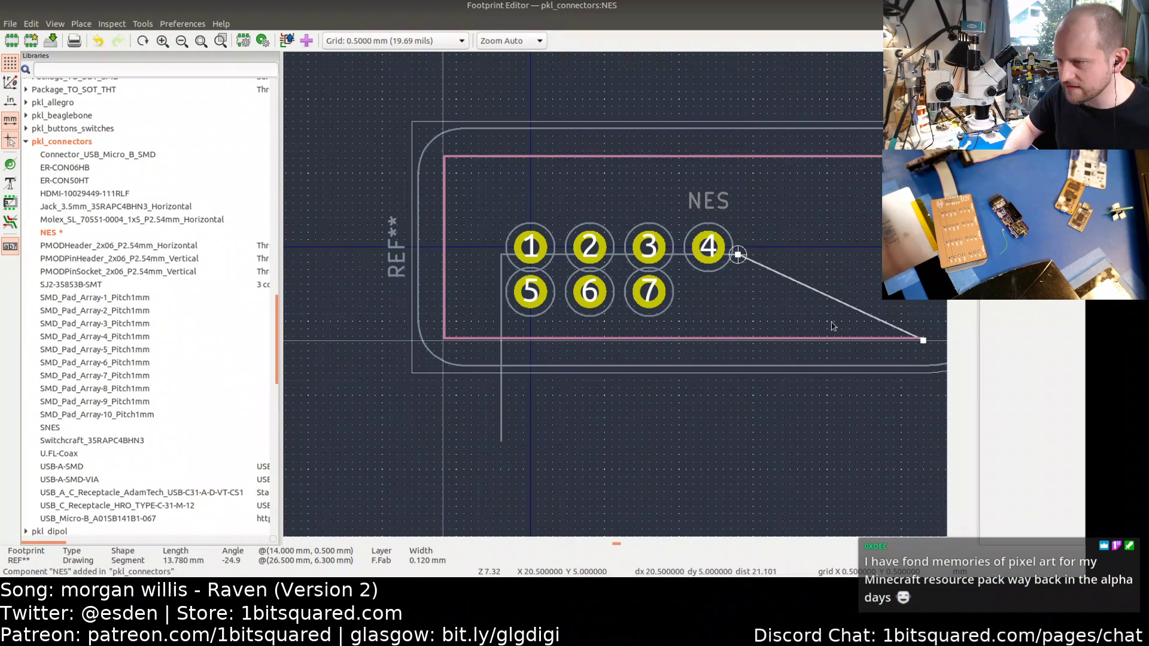
{"action": "left_click_drag", "start_coordinate": [923, 340], "coordinate": [728, 441]}
{"action": "left_click", "coordinate": [667, 421]}
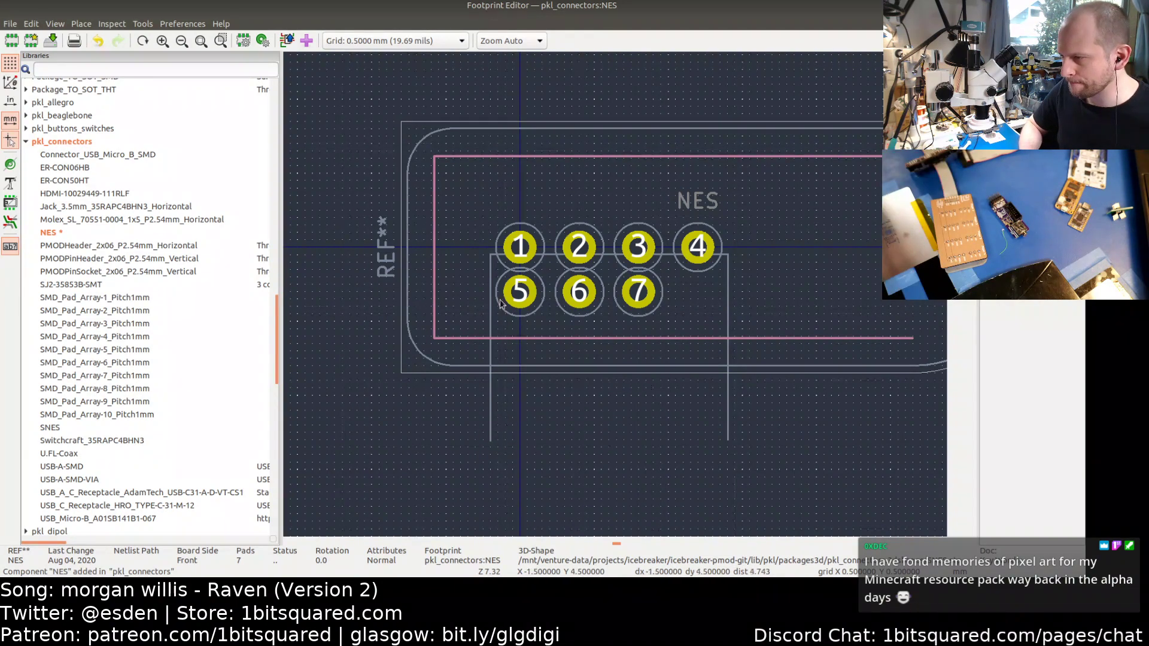
- Shorten both vertical F.Fab side lines so their lower ends sit at Y 6 mm
{"action": "left_click", "coordinate": [490, 441]}
{"action": "left_click_drag", "start_coordinate": [491, 440], "coordinate": [491, 339]}
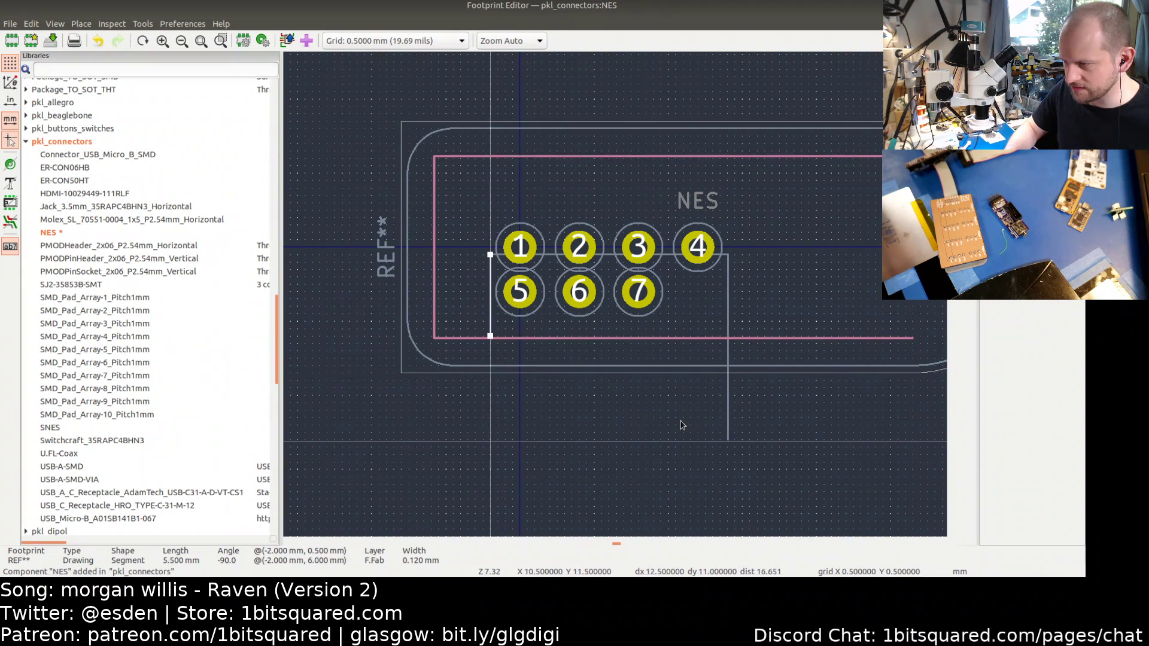
{"action": "left_click", "coordinate": [728, 441]}
{"action": "left_click_drag", "start_coordinate": [728, 441], "coordinate": [728, 337]}
{"action": "left_click", "coordinate": [632, 427]}
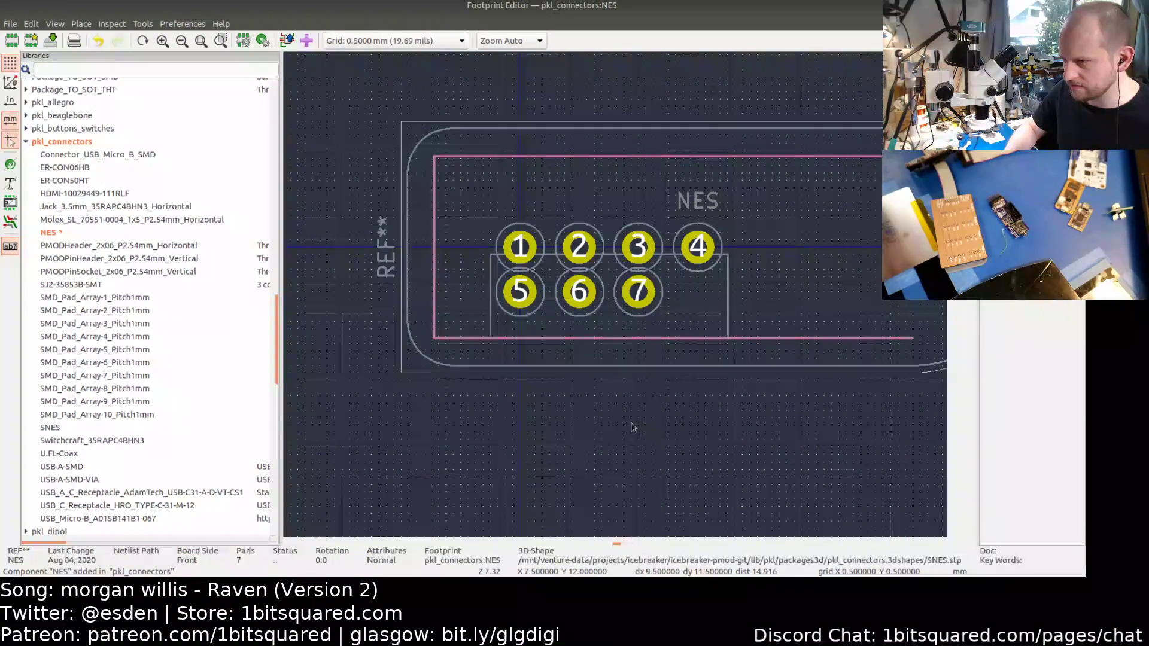
- Delete the old outer F.Fab outline's left side, both left corner arcs, and its upper and lower lines
{"action": "middle_click_drag", "start_coordinate": [693, 348], "coordinate": [577, 396]}
{"action": "middle_click_drag", "start_coordinate": [581, 295], "coordinate": [774, 273]}
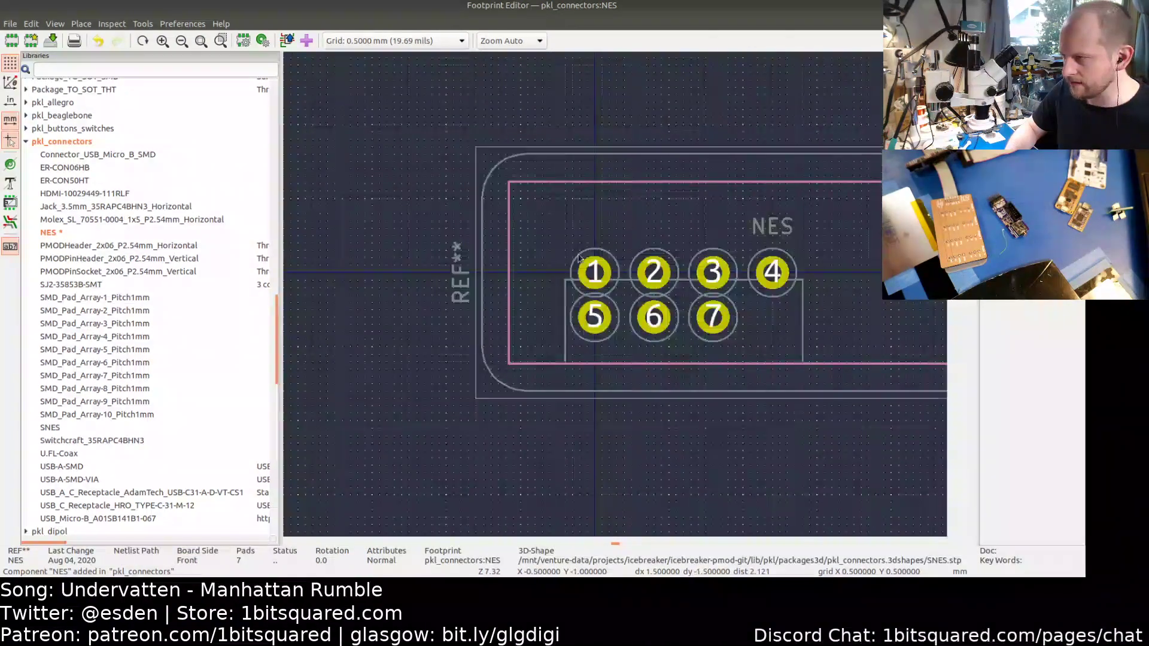
{"action": "left_click", "coordinate": [483, 326]}
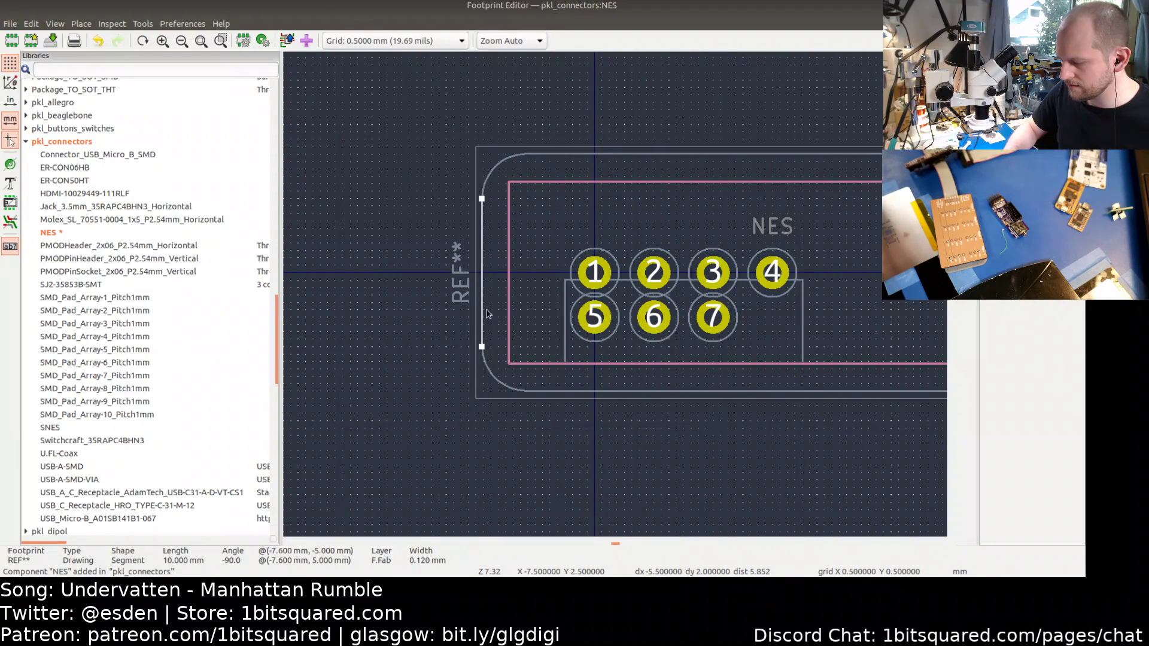
{"action": "key", "text": "Delete"}
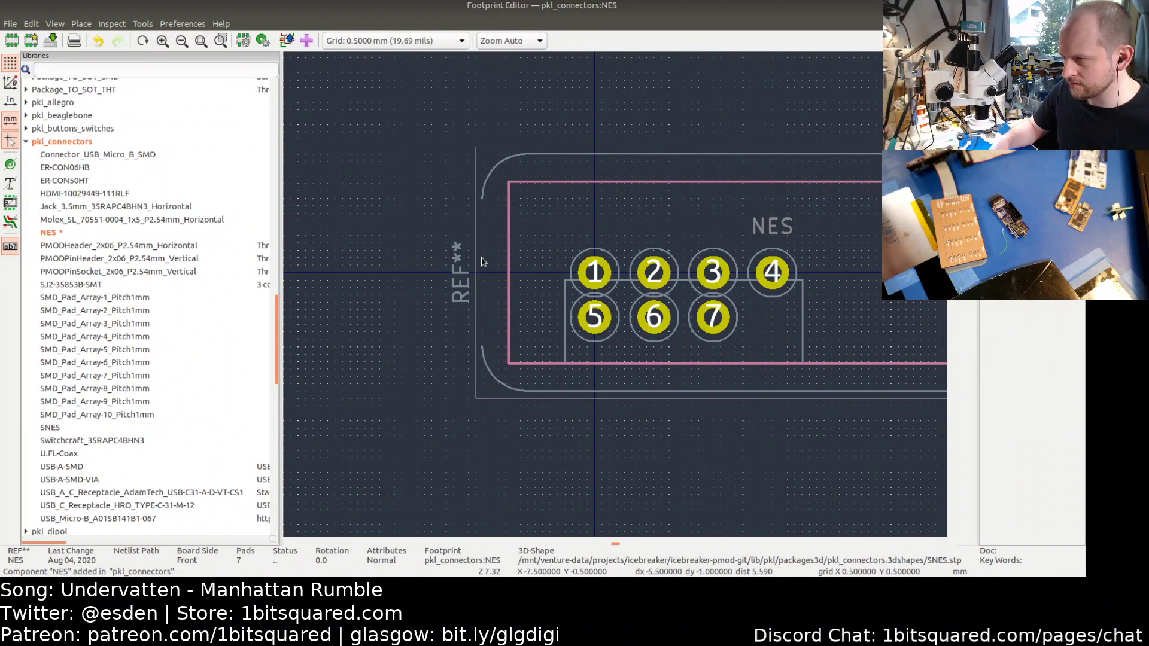
{"action": "left_click", "coordinate": [492, 175]}
{"action": "key", "text": "Delete"}
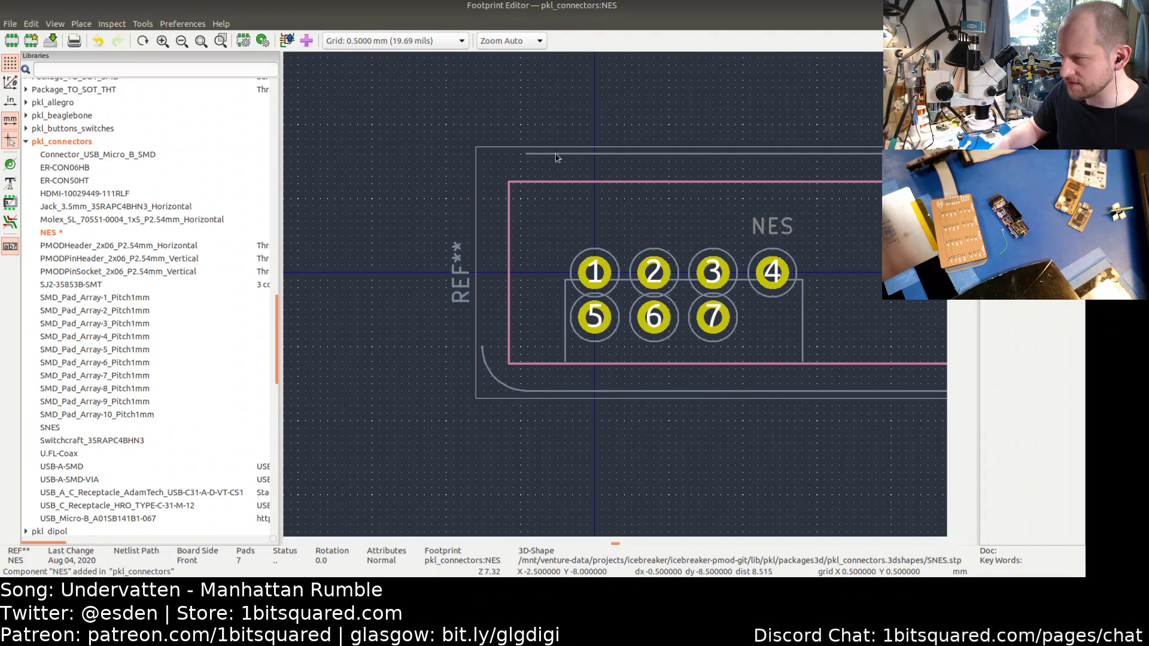
{"action": "left_click", "coordinate": [557, 155]}
{"action": "key", "text": "Delete"}
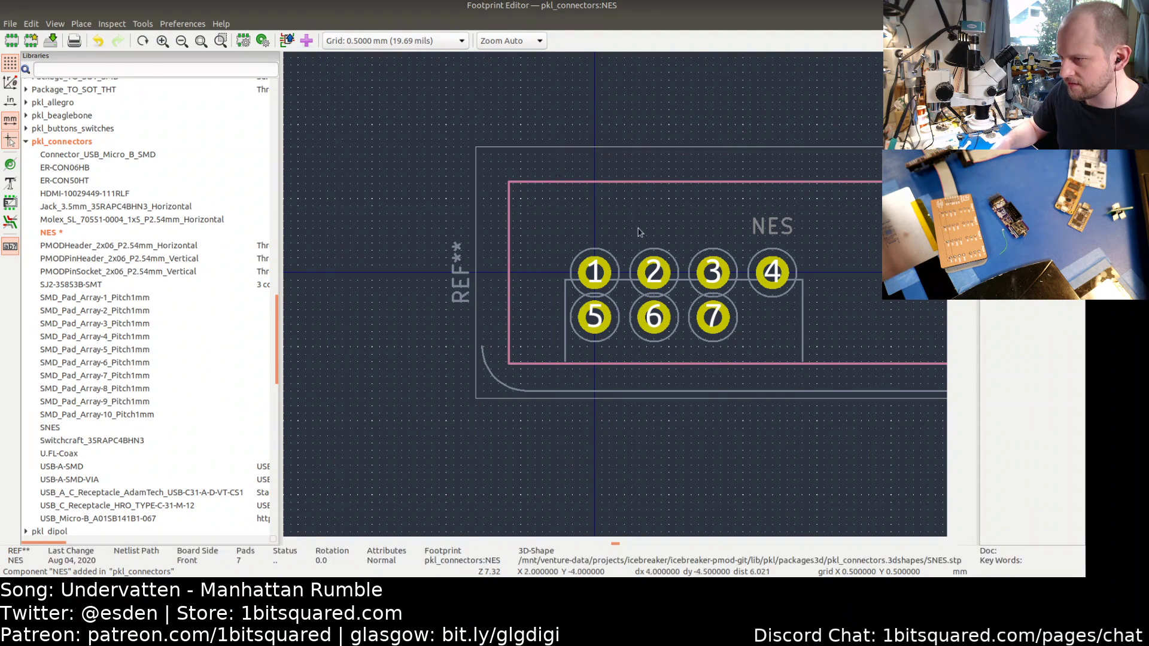
{"action": "left_click", "coordinate": [490, 376]}
{"action": "key", "text": "Delete"}
{"action": "left_click", "coordinate": [570, 393]}
{"action": "key", "text": "Delete"}
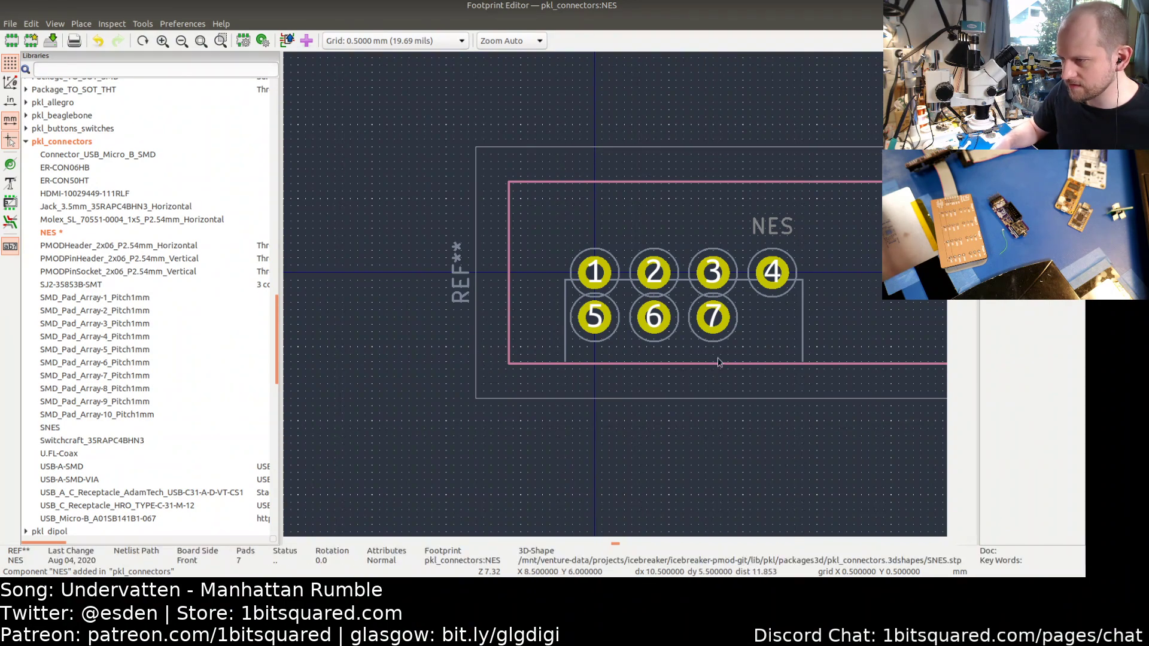
- Delete the large F.Fab and courtyard arcs at the right end of the connector outline
{"action": "scroll", "coordinate": [719, 362], "scroll_direction": "right", "scroll_amount": 3, "text": "ctrl"}
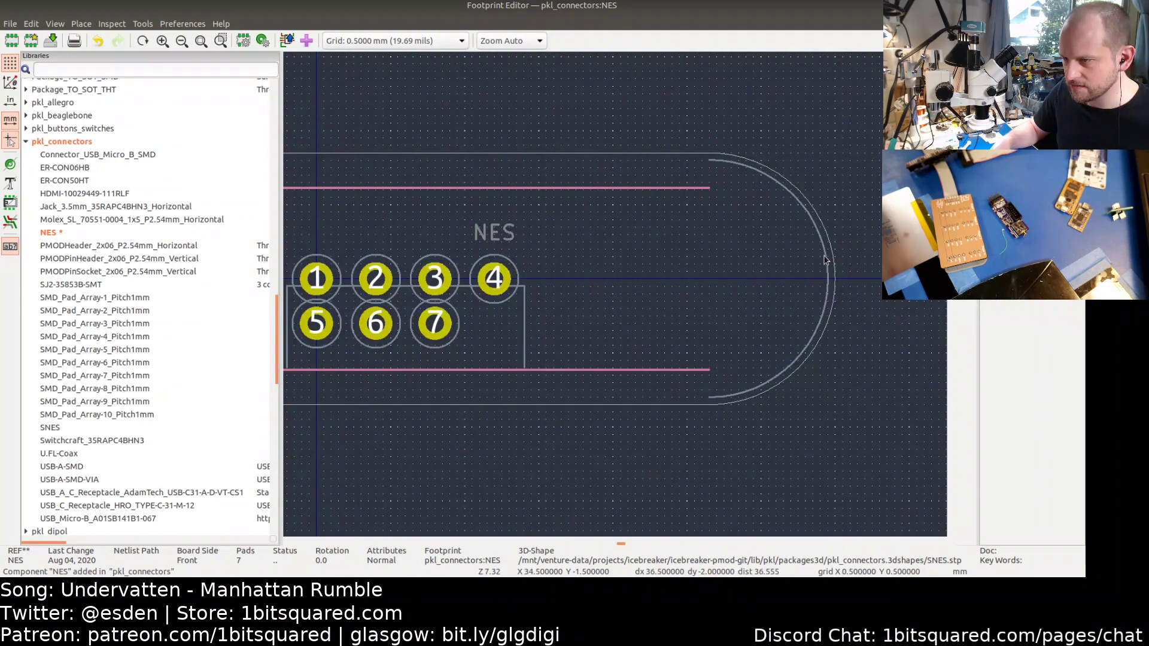
{"action": "scroll", "coordinate": [645, 309], "scroll_direction": "left", "scroll_amount": 2, "text": "ctrl"}
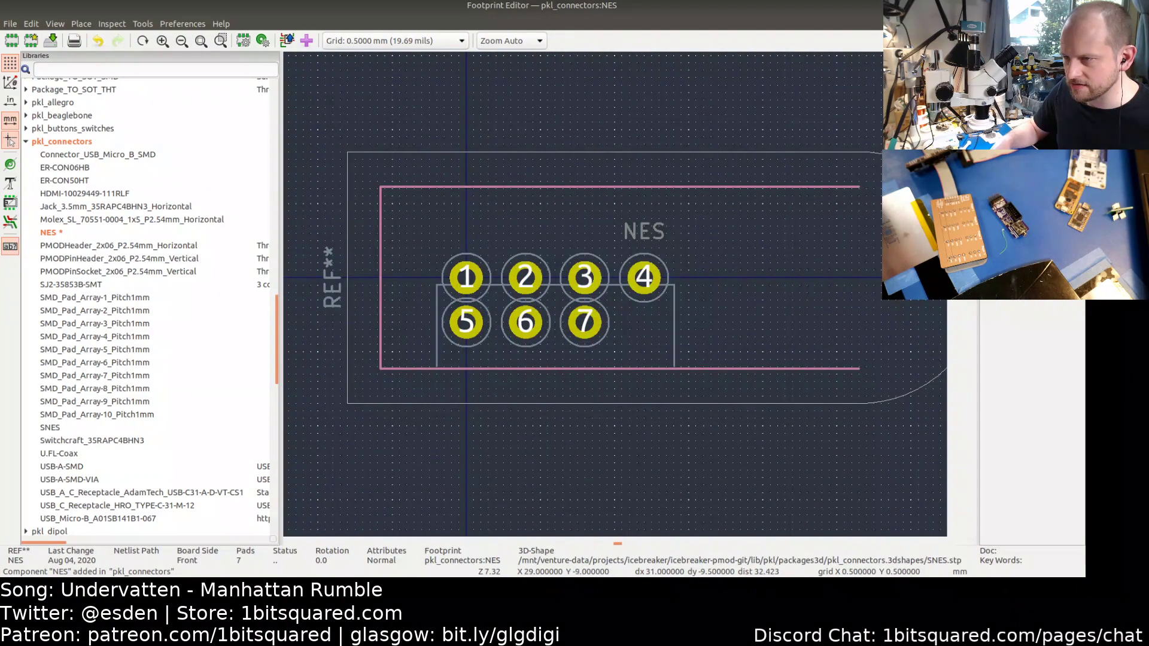
{"action": "scroll", "coordinate": [896, 146], "scroll_direction": "right", "scroll_amount": 1, "text": "ctrl"}
{"action": "left_click", "coordinate": [872, 164]}
{"action": "key", "text": "Delete"}
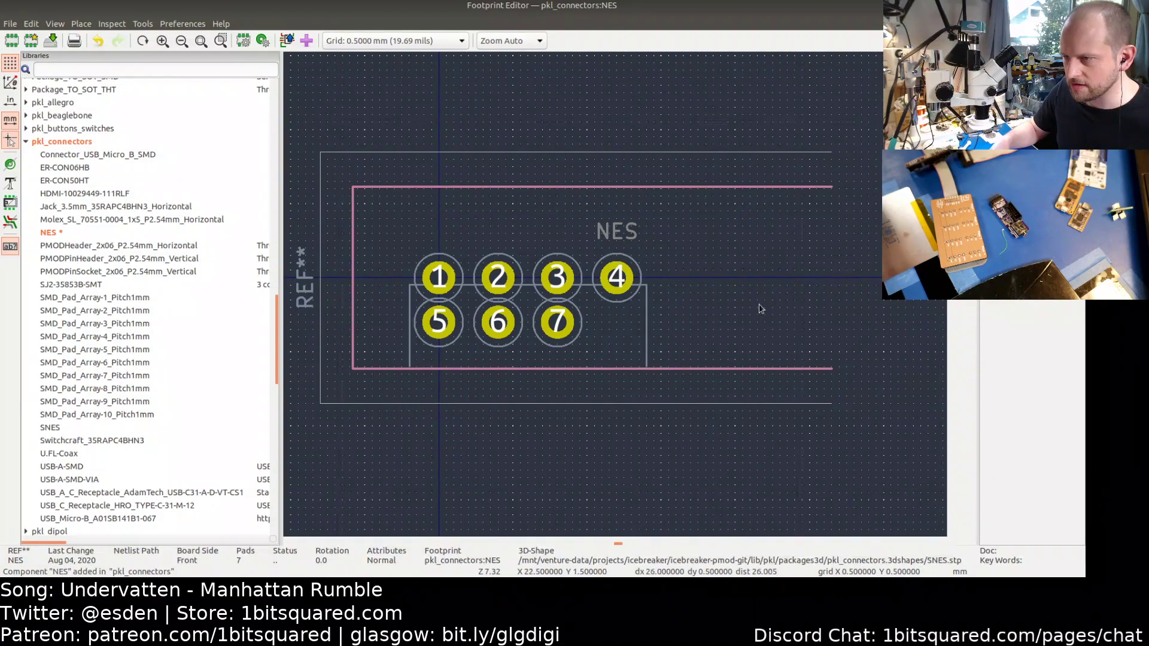
- Delete the left and lower lines of the old courtyard outline
{"action": "middle_click_drag", "start_coordinate": [694, 243], "coordinate": [776, 224]}
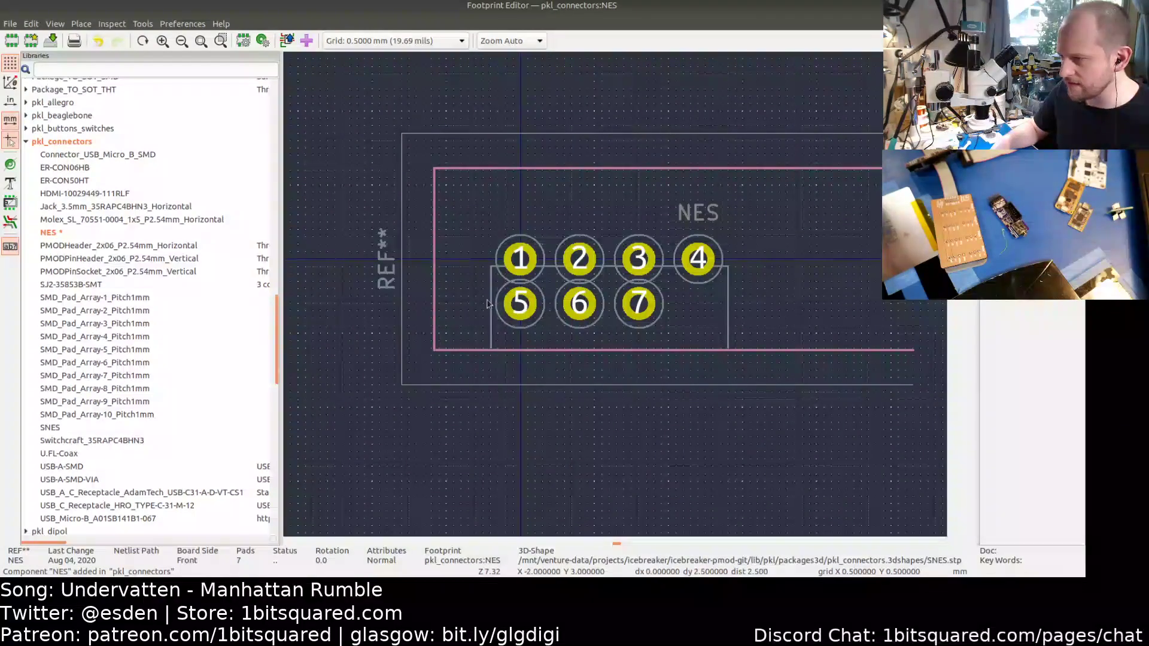
{"action": "left_click_drag", "start_coordinate": [488, 399], "coordinate": [395, 377]}
{"action": "key", "text": "Delete"}
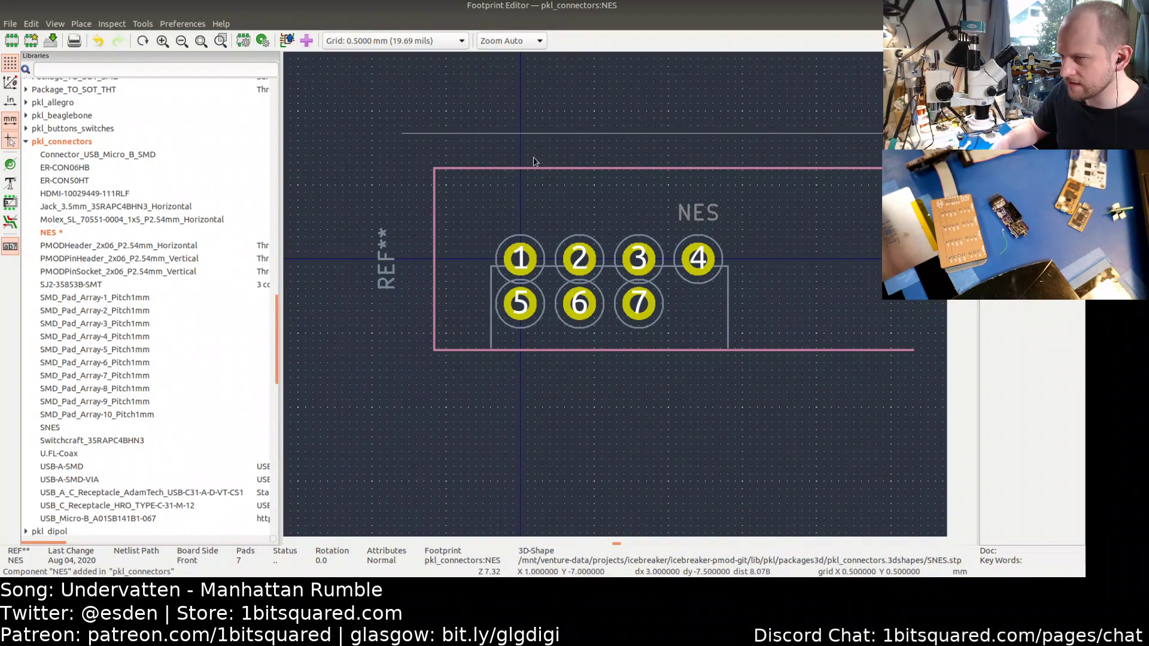
- Set the grid to 0.25 mm and move the remaining courtyard line's left end to X -2.25 mm, Y -2 mm
{"action": "middle_click_drag", "start_coordinate": [532, 155], "coordinate": [485, 162]}
{"action": "scroll", "coordinate": [418, 150], "scroll_direction": "up", "scroll_amount": 1}
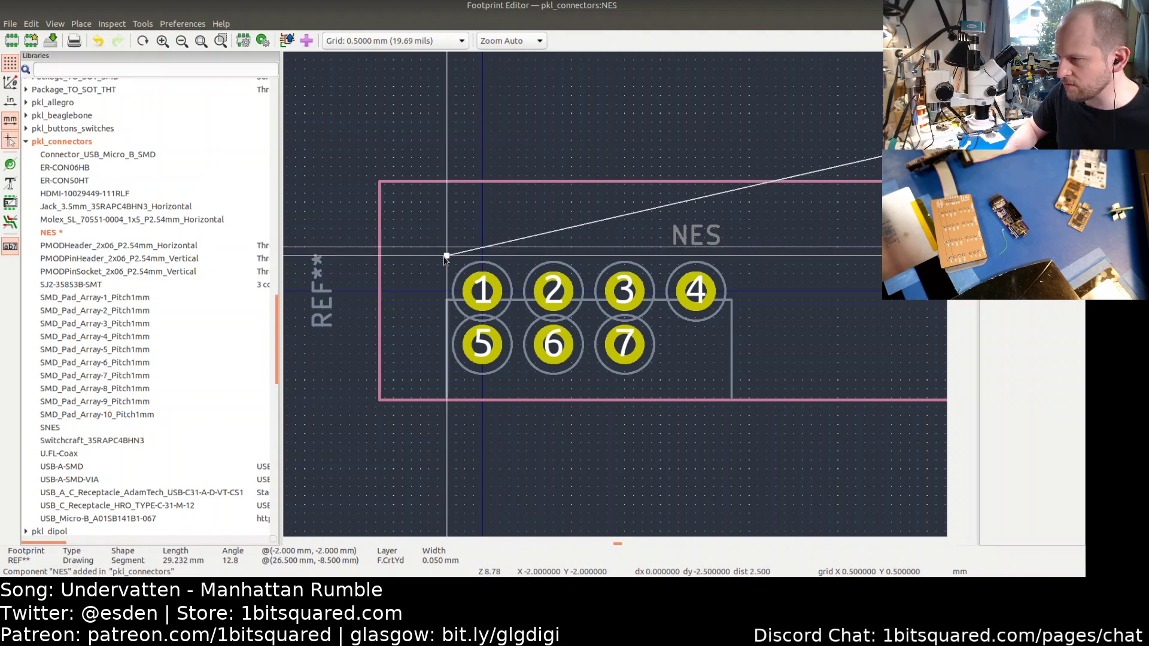
{"action": "left_click", "coordinate": [400, 44]}
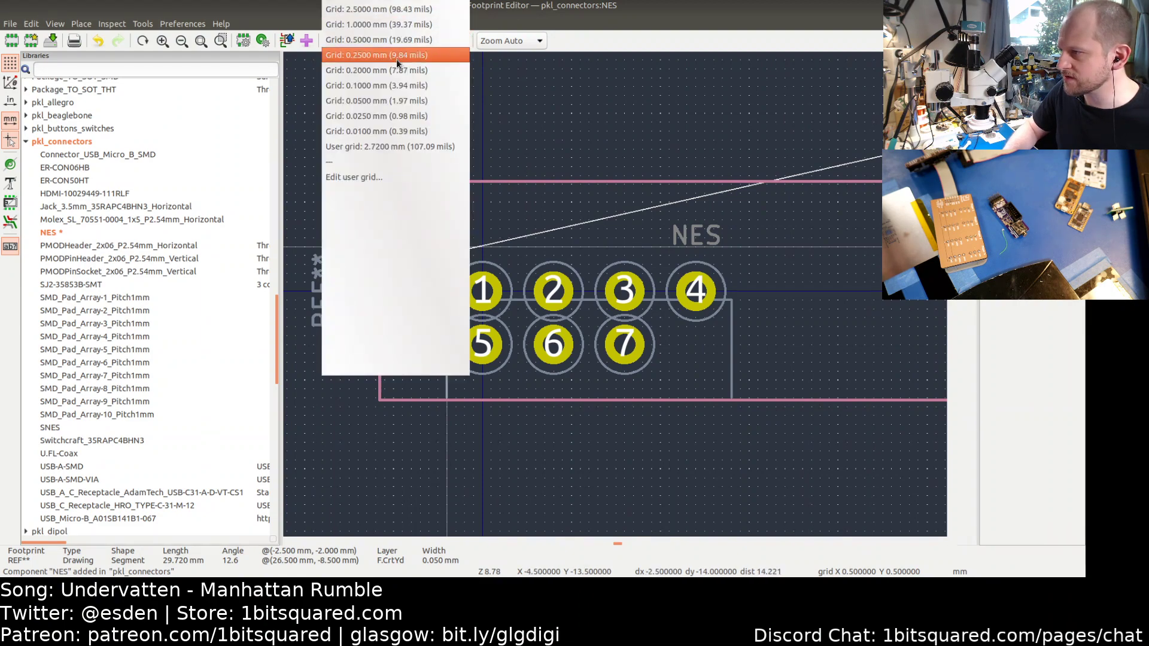
{"action": "left_click", "coordinate": [396, 55]}
{"action": "scroll", "coordinate": [433, 252], "scroll_direction": "up", "scroll_amount": 2}
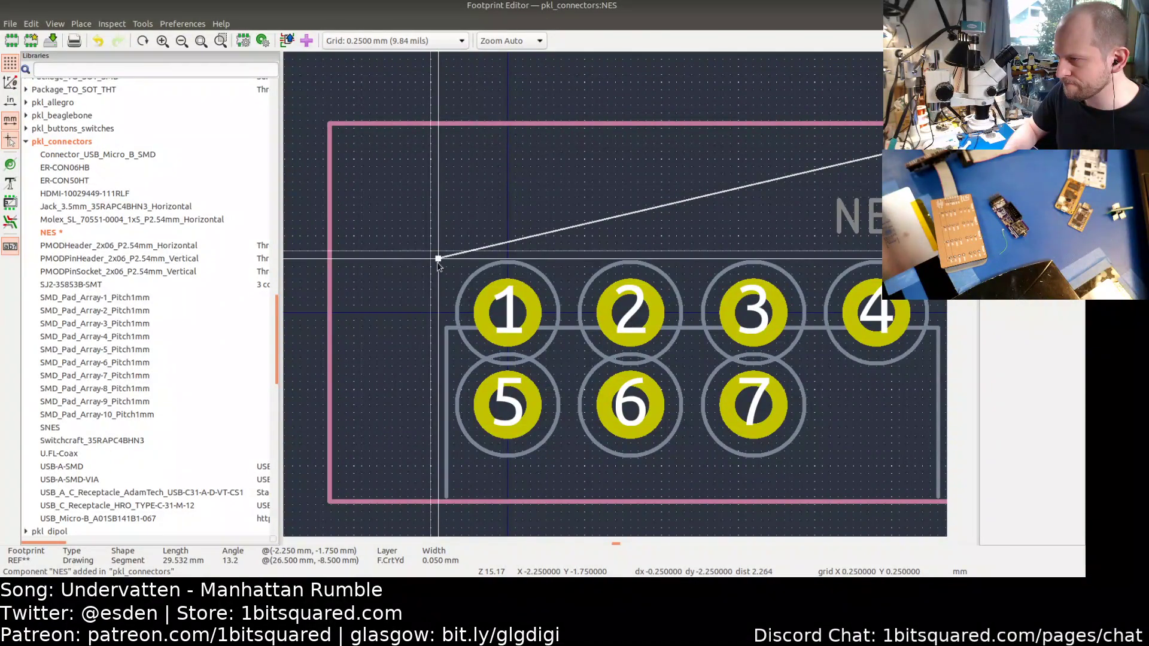
- Move the courtyard line's right end to X 14.25 mm, Y -2 mm so the line is horizontal above the pads
{"action": "scroll", "coordinate": [640, 240], "scroll_direction": "down", "scroll_amount": 4}
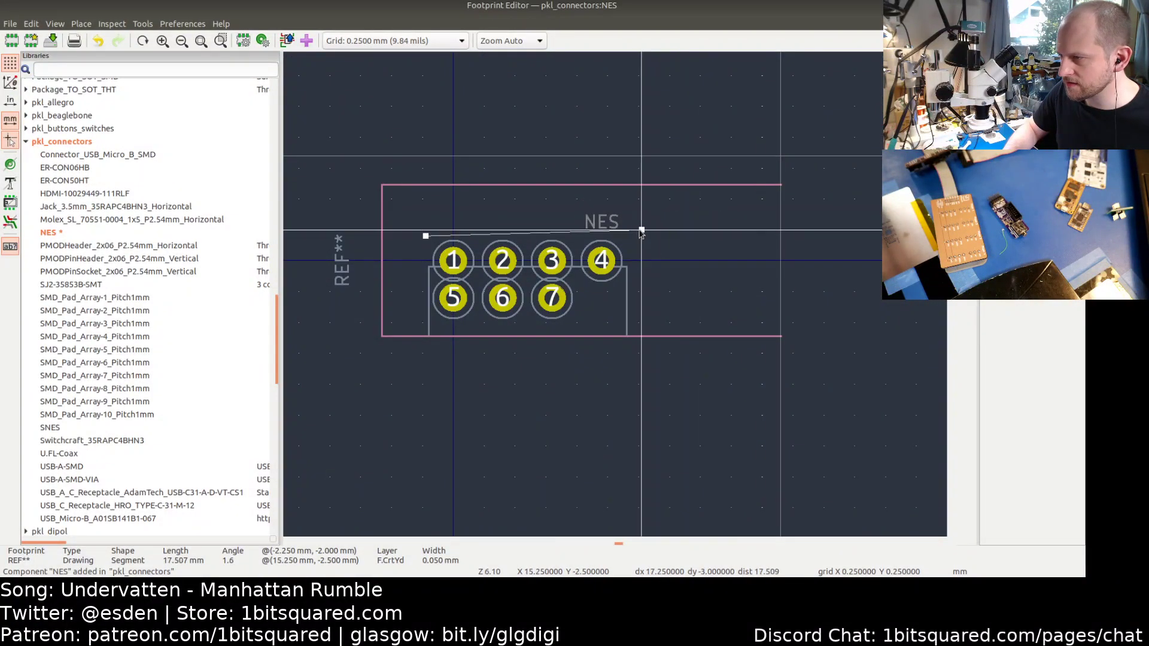
{"action": "scroll", "coordinate": [629, 237], "scroll_direction": "up", "scroll_amount": 3}
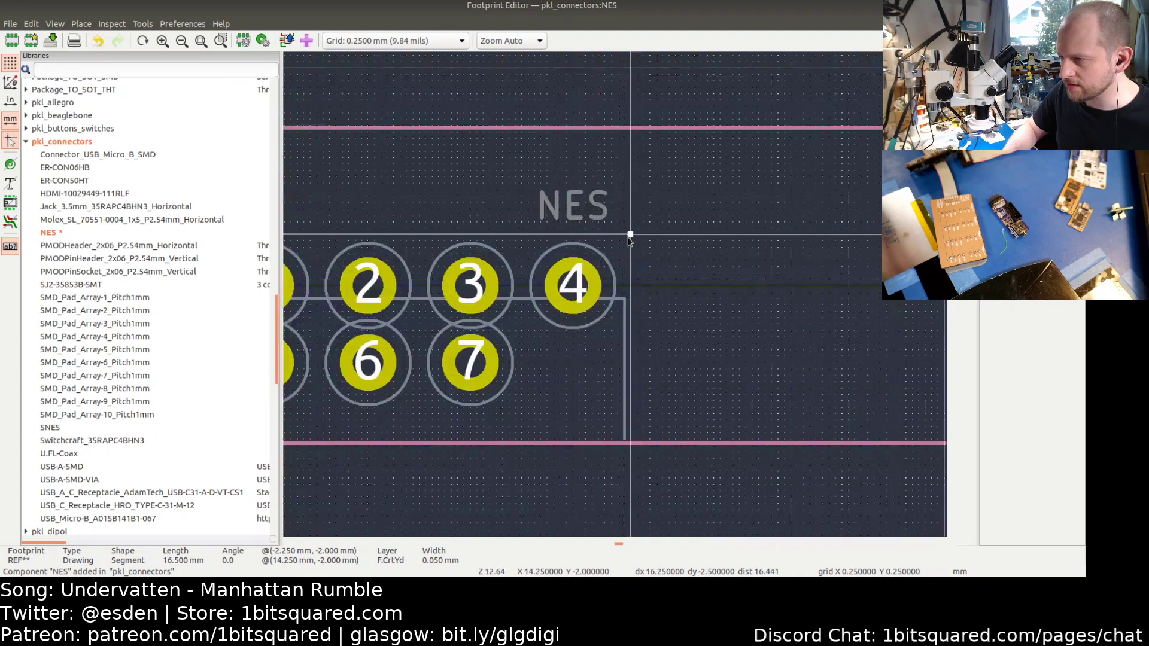
{"action": "double_click", "coordinate": [629, 237]}
{"action": "scroll", "coordinate": [625, 252], "scroll_direction": "down", "scroll_amount": 2}
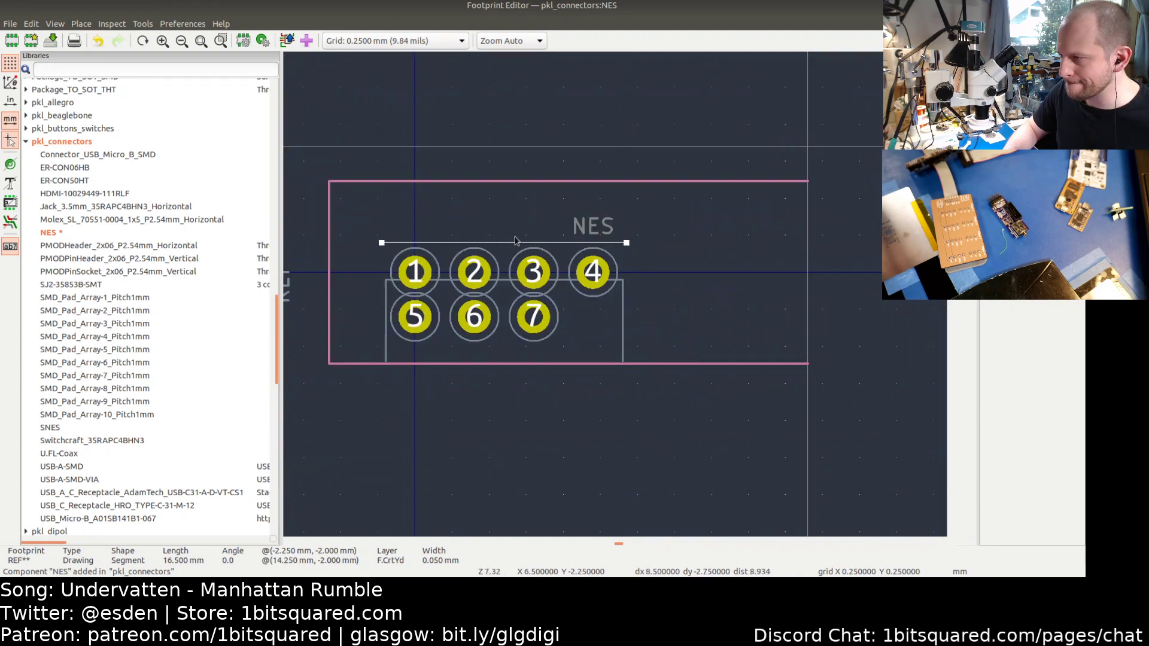
{"action": "key", "text": "Escape"}
{"action": "middle_click_drag", "start_coordinate": [644, 222], "coordinate": [766, 188]}
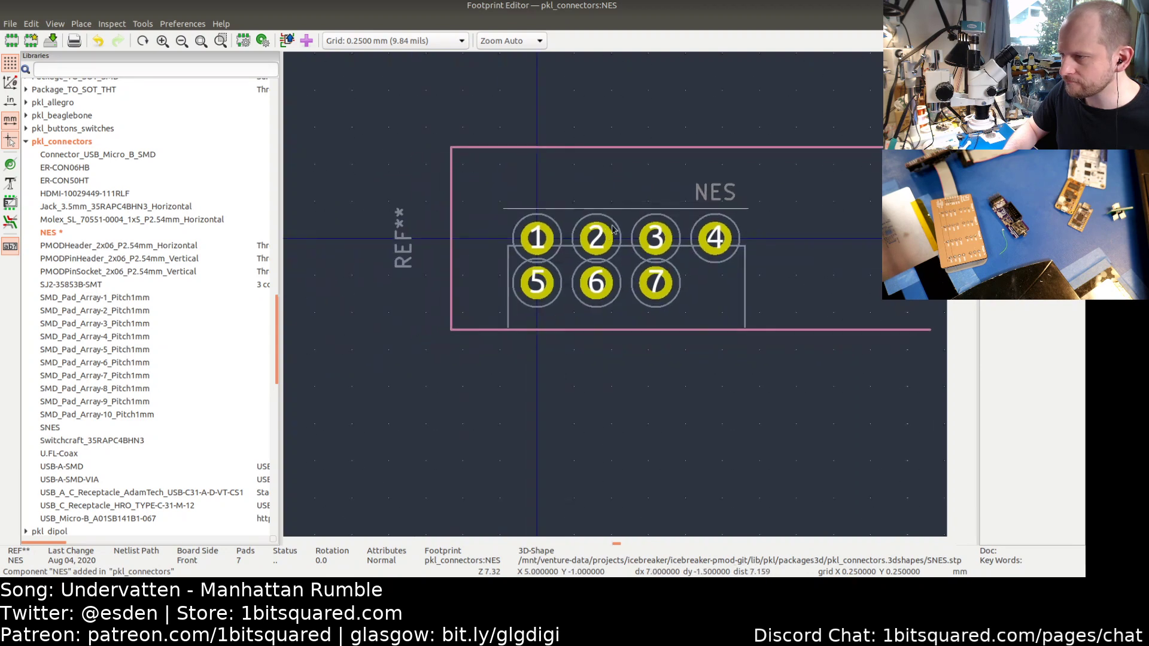
- Delete the lower and left F.SilkS lines of the old connector outline
{"action": "left_click", "coordinate": [474, 330]}
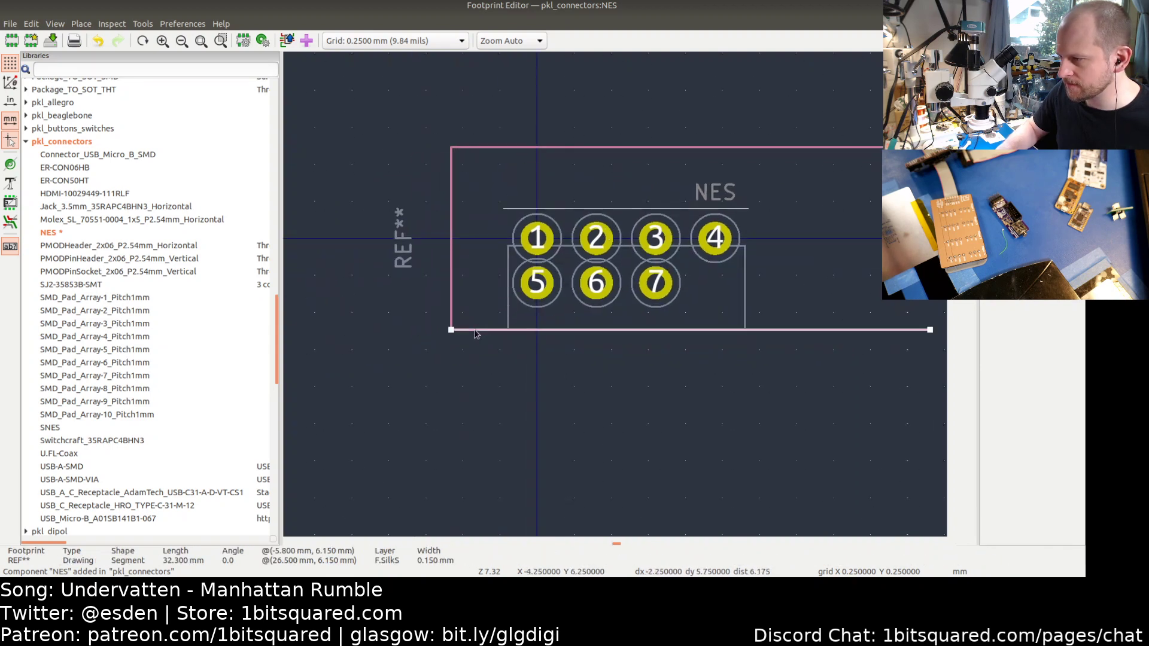
{"action": "key", "text": "Delete"}
{"action": "left_click", "coordinate": [452, 309]}
{"action": "key", "text": "Delete"}
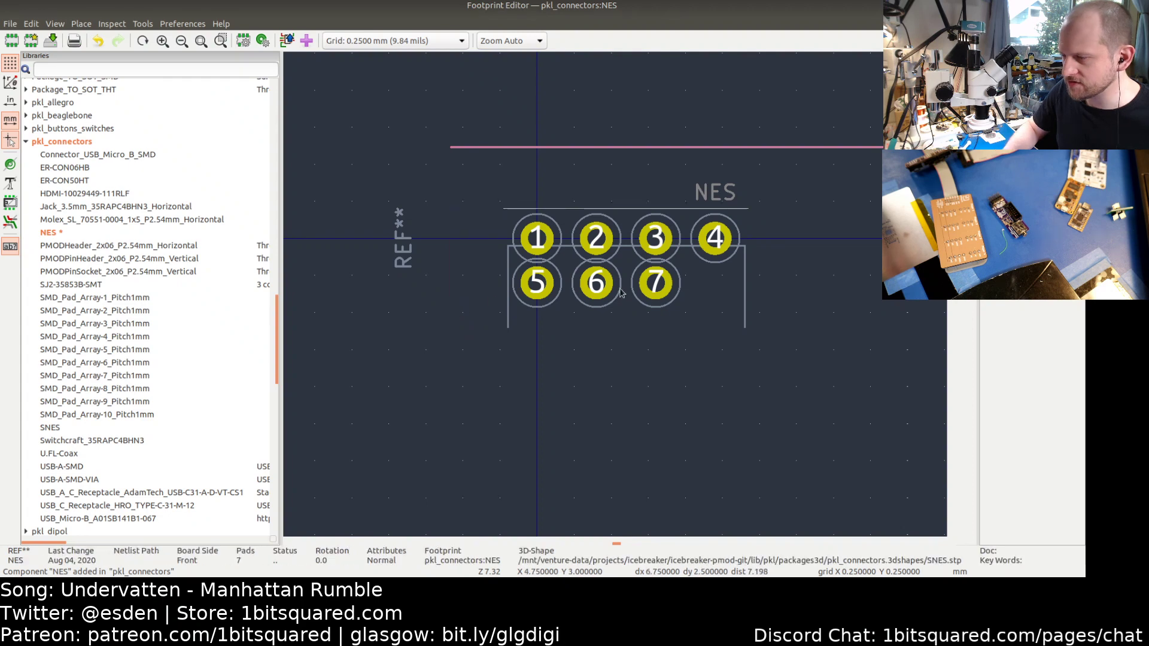
- Move the NES value text so it sits directly above pad 1
{"action": "middle_click_drag", "start_coordinate": [535, 264], "coordinate": [509, 224]}
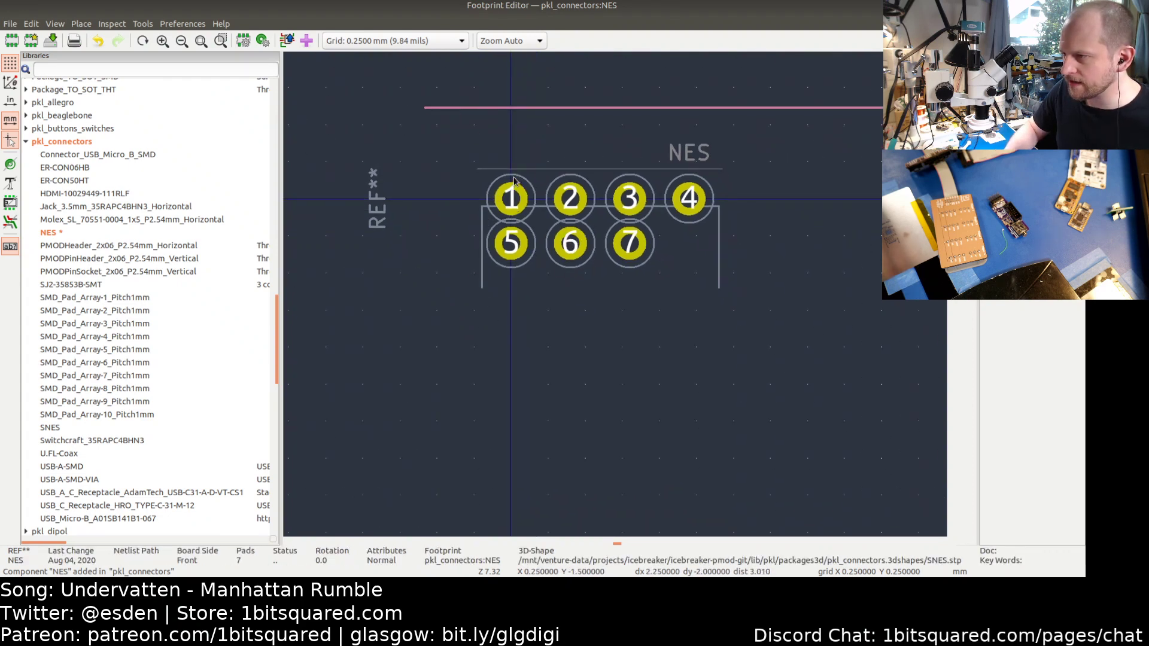
{"action": "left_click", "coordinate": [685, 155]}
{"action": "left_click_drag", "start_coordinate": [689, 157], "coordinate": [525, 157]}
{"action": "left_click", "coordinate": [445, 260]}
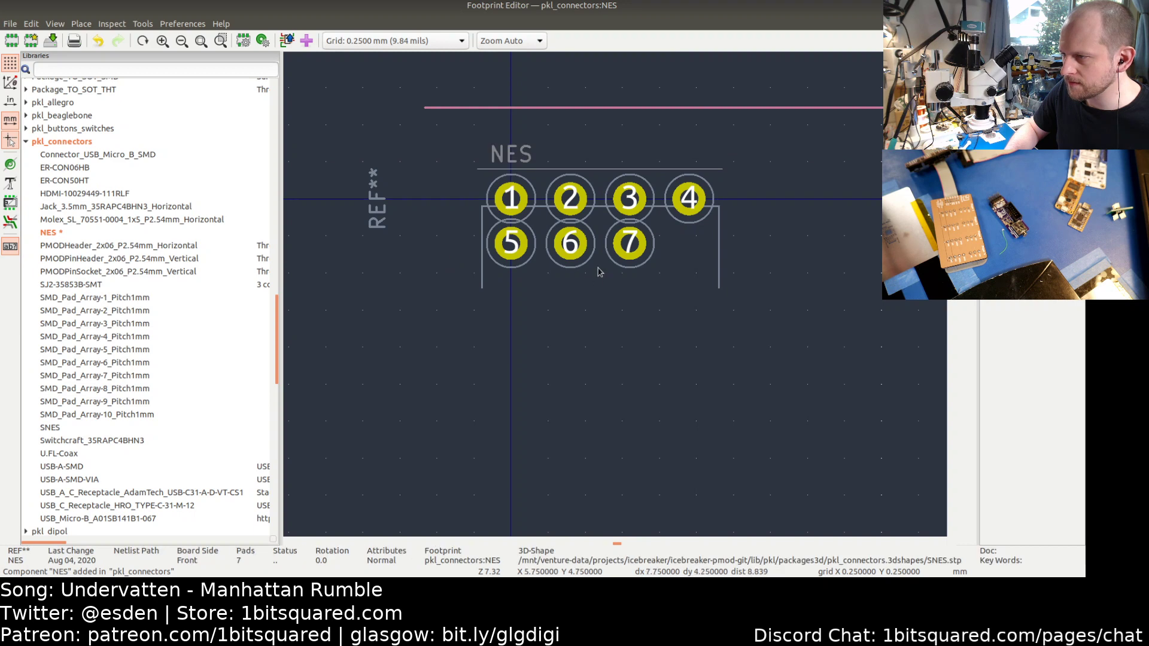
- Draw F.Fab body lines from X 14, Y 6 mm across to X 18.5 mm and down to Y 20 mm
{"action": "middle_click_drag", "start_coordinate": [525, 289], "coordinate": [521, 223]}
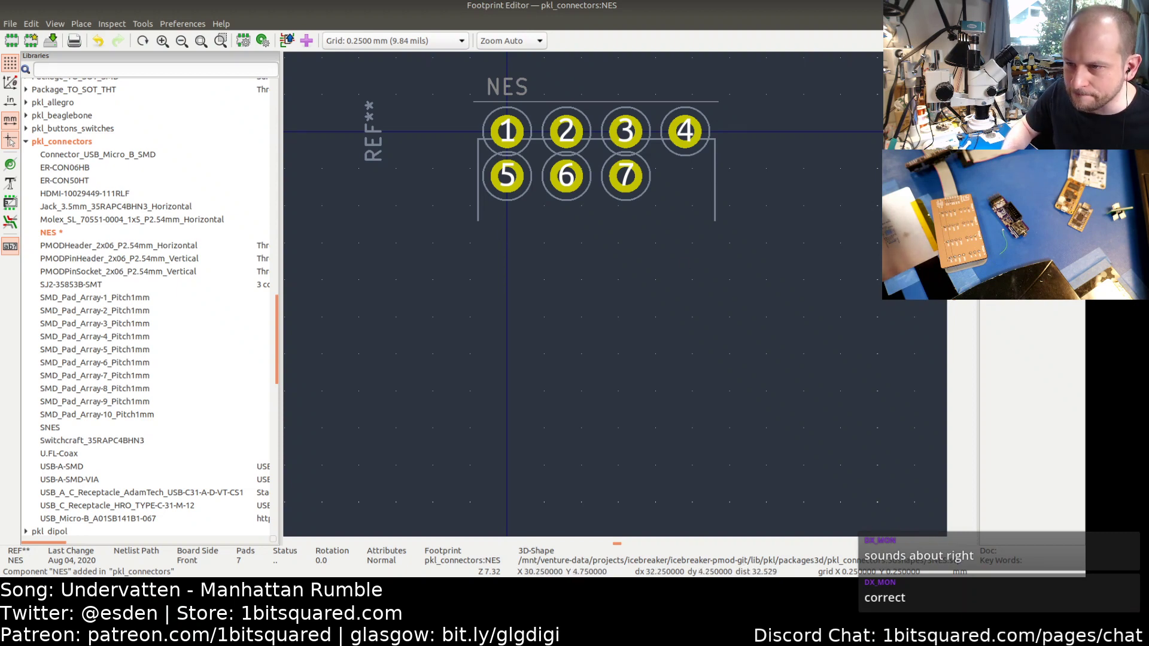
{"action": "left_click", "coordinate": [716, 179]}
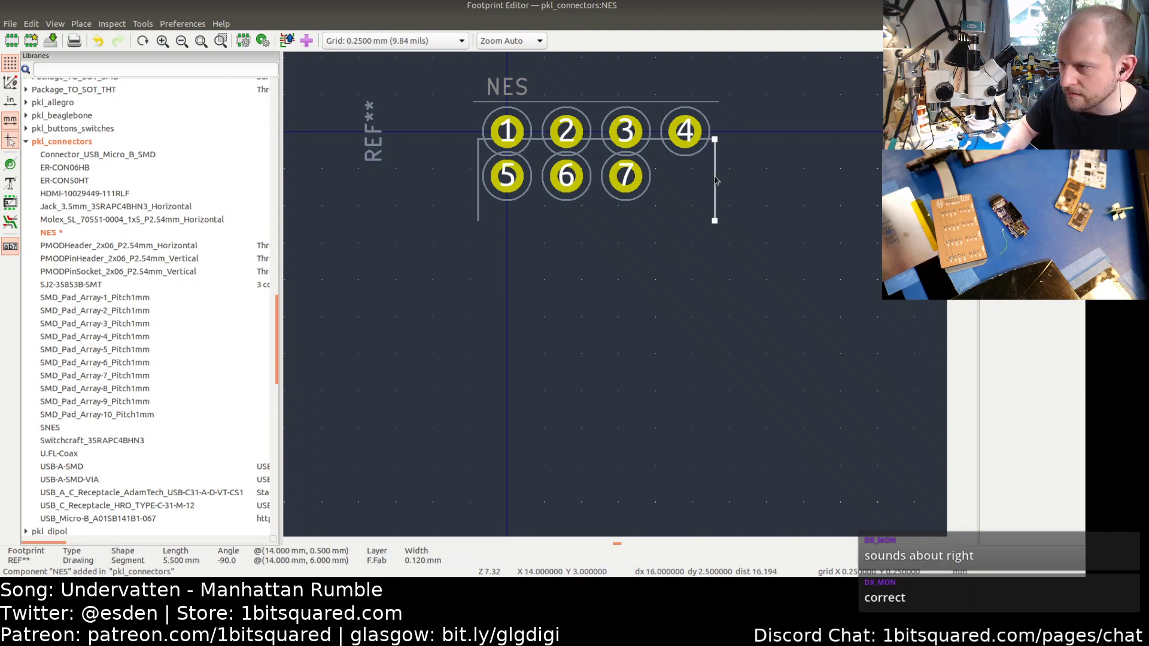
{"action": "left_click", "coordinate": [962, 213]}
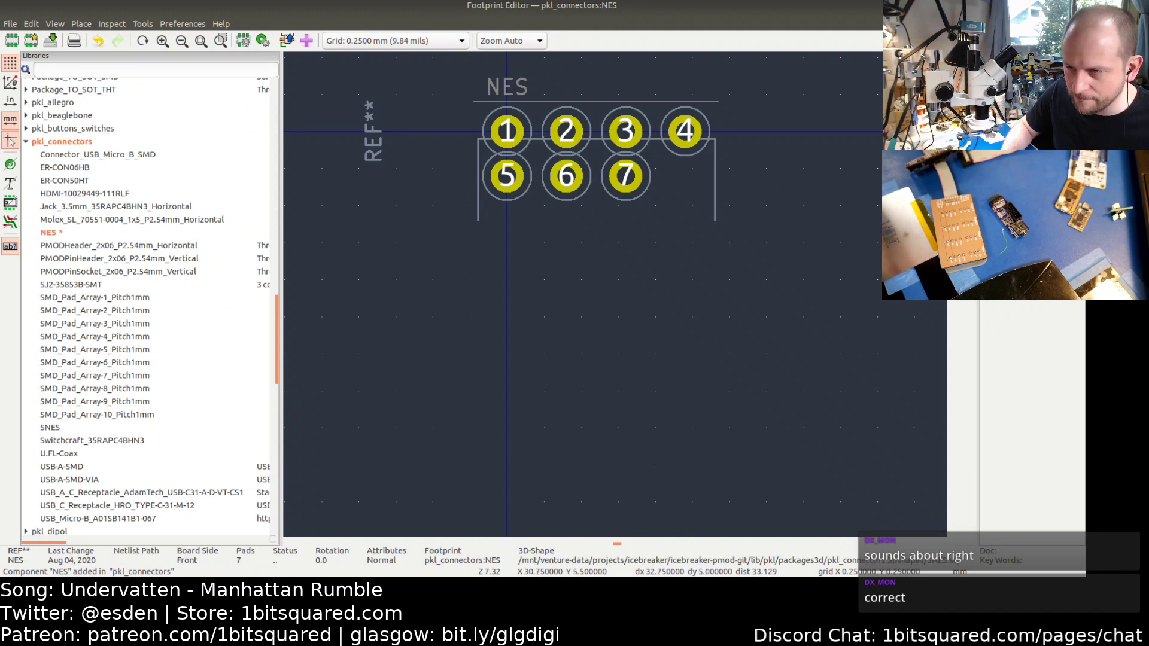
{"action": "key", "text": "ctrl+shift+l"}
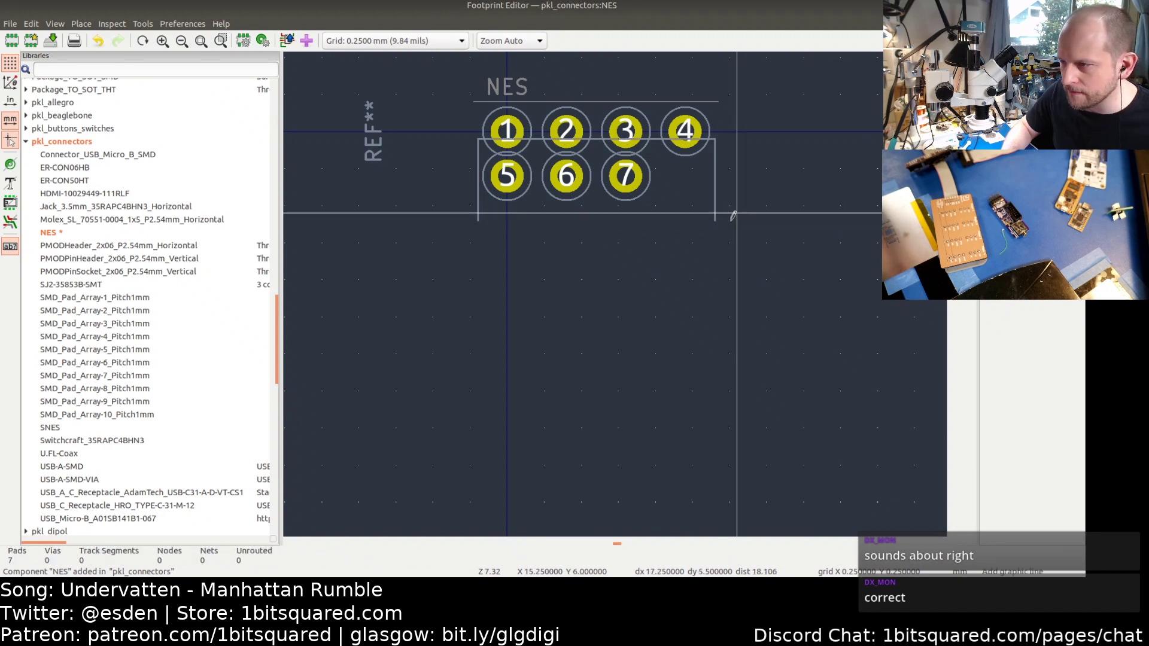
{"action": "scroll", "coordinate": [733, 214], "scroll_direction": "up", "scroll_amount": 3}
{"action": "scroll", "coordinate": [699, 206], "scroll_direction": "down", "scroll_amount": 1}
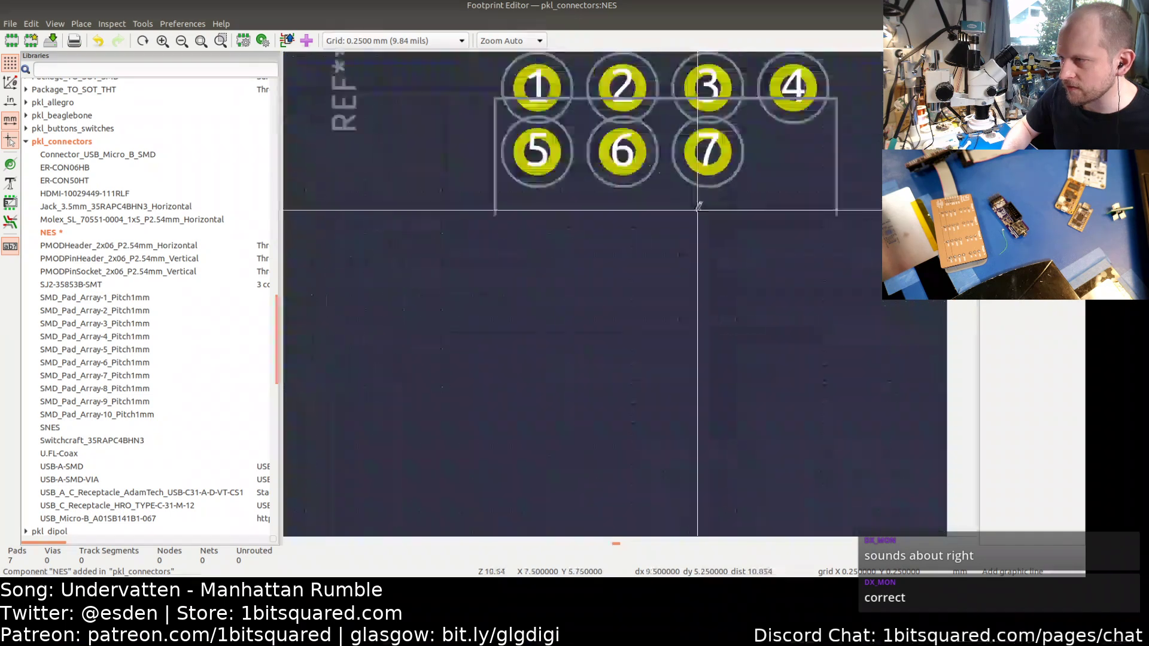
{"action": "scroll", "coordinate": [698, 206], "scroll_direction": "down", "scroll_amount": 1}
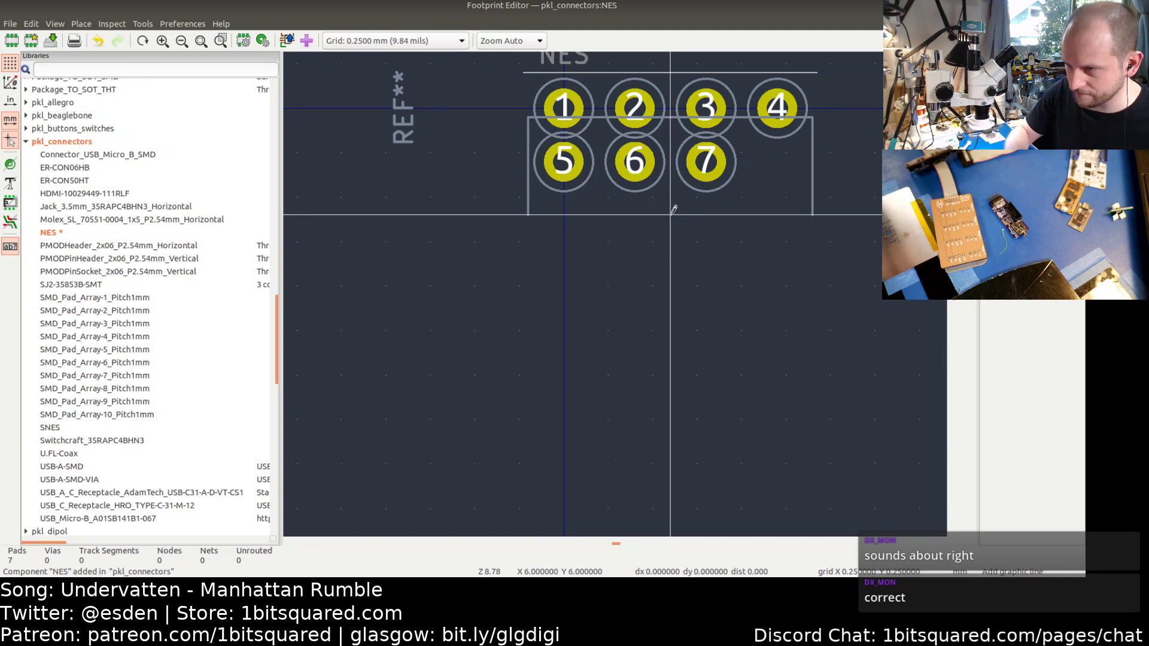
{"action": "left_click", "coordinate": [812, 215]}
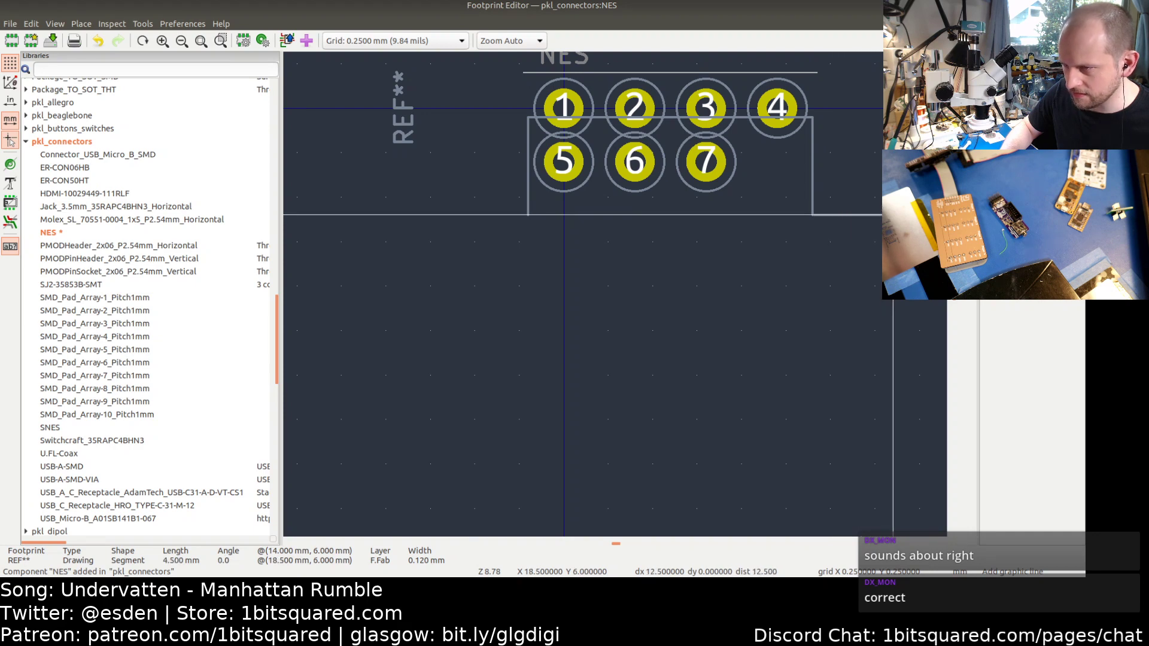
{"action": "left_click", "coordinate": [893, 214]}
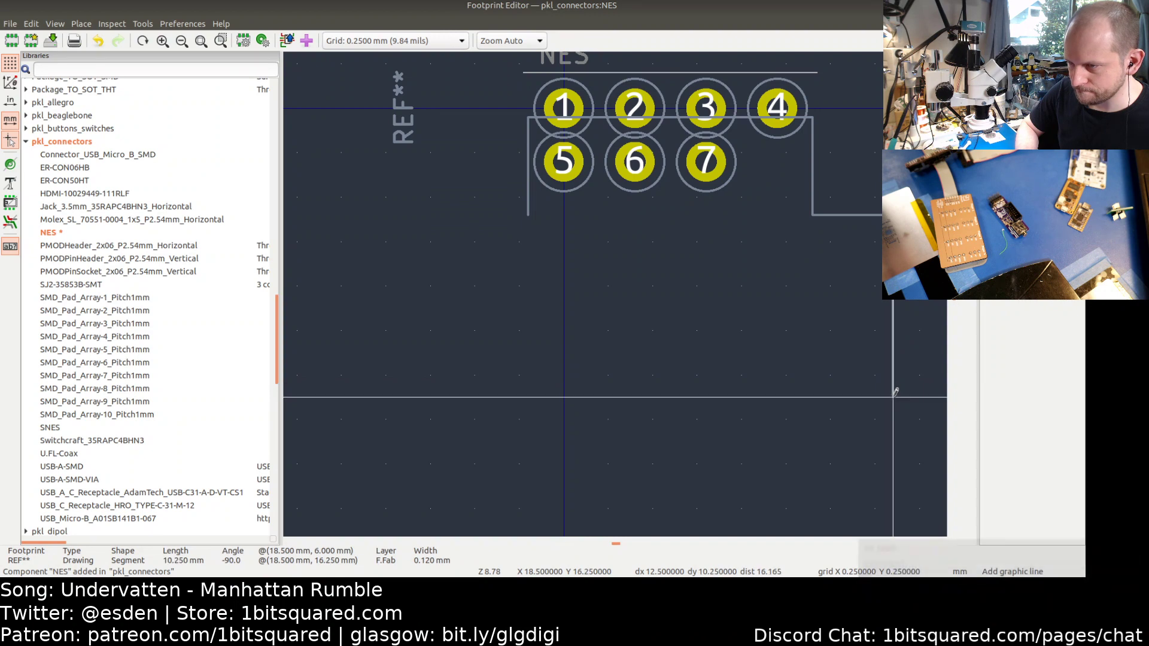
{"action": "left_click", "coordinate": [894, 462]}
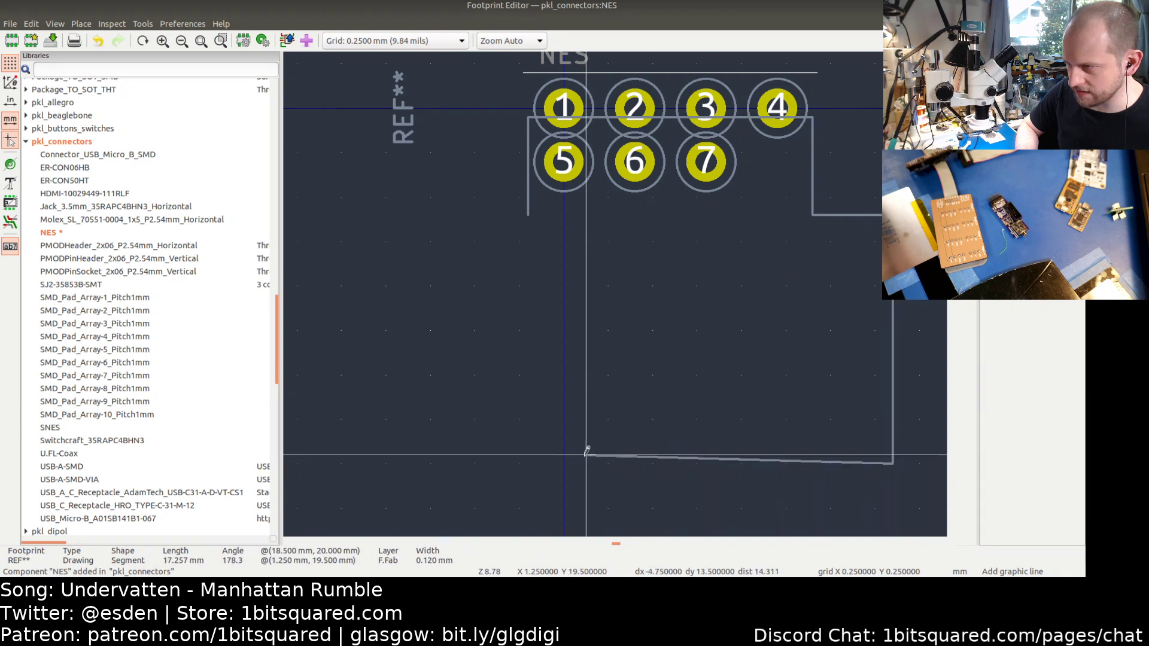
- Close the F.Fab body outline through X -6.5, Y 20 mm and X -6.5, Y 6 mm to X -2, Y 6 mm
{"action": "left_click", "coordinate": [452, 462]}
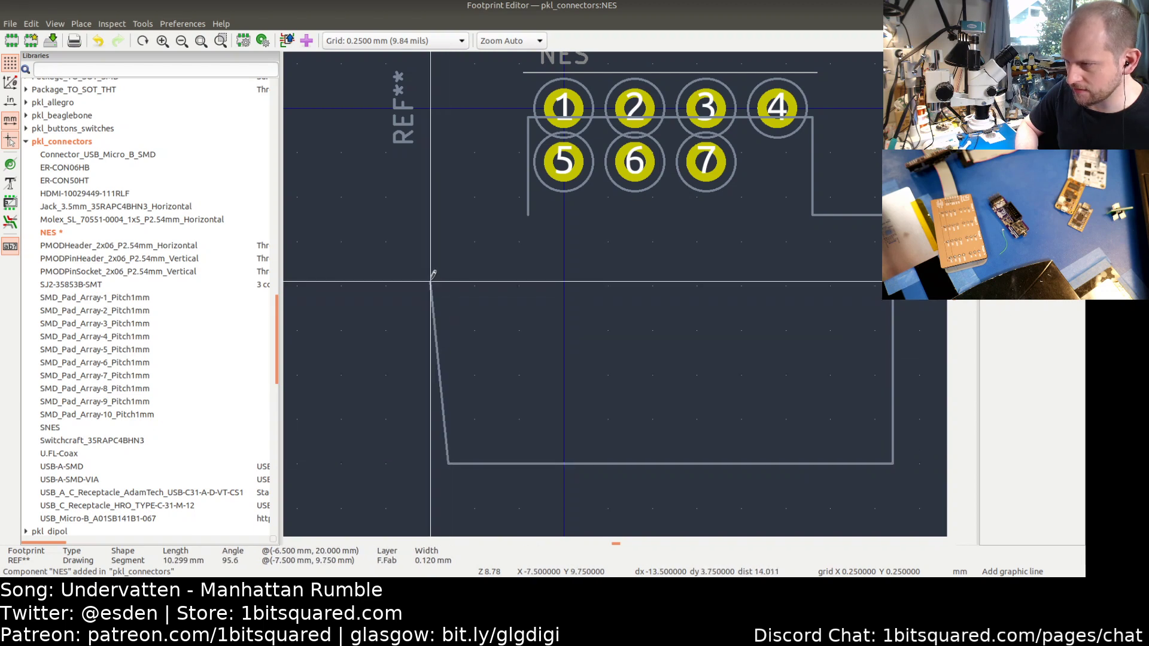
{"action": "left_click", "coordinate": [448, 215]}
{"action": "left_click", "coordinate": [528, 215]}
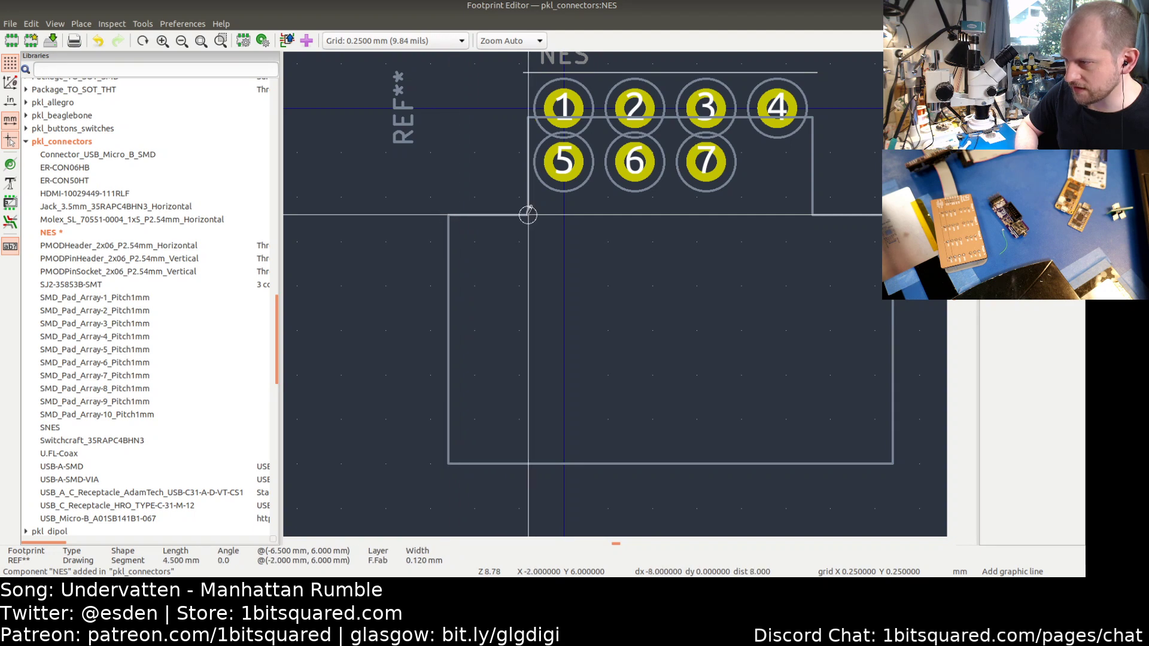
{"action": "key", "text": "Escape"}
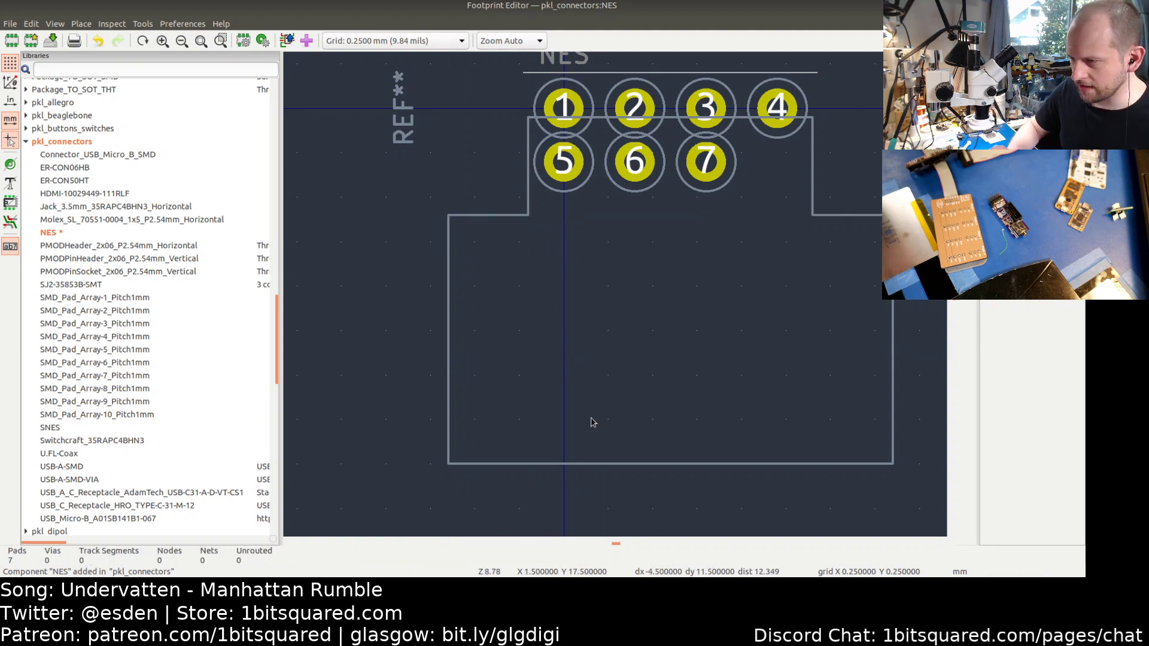
- Draw a 2.5 × 2 mm F.Fab tab outside the body's right edge, from X 18.5 to 21 mm and Y 15 to 17 mm
{"action": "scroll", "coordinate": [592, 419], "scroll_direction": "down", "scroll_amount": 1}
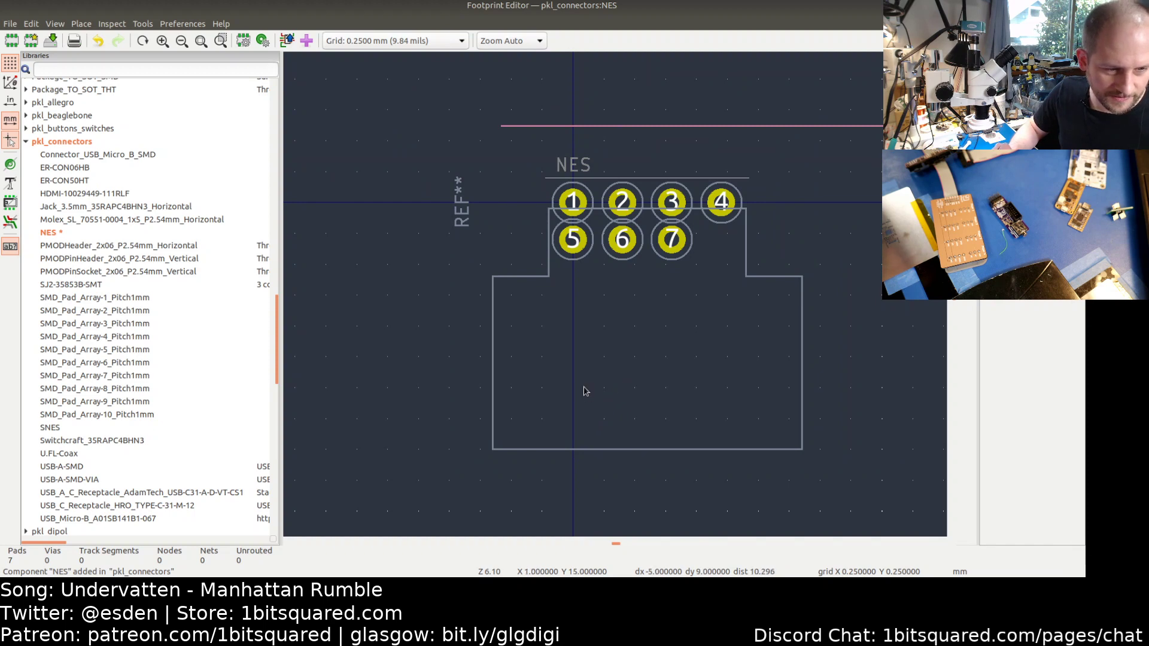
{"action": "middle_click_drag", "start_coordinate": [608, 385], "coordinate": [594, 365]}
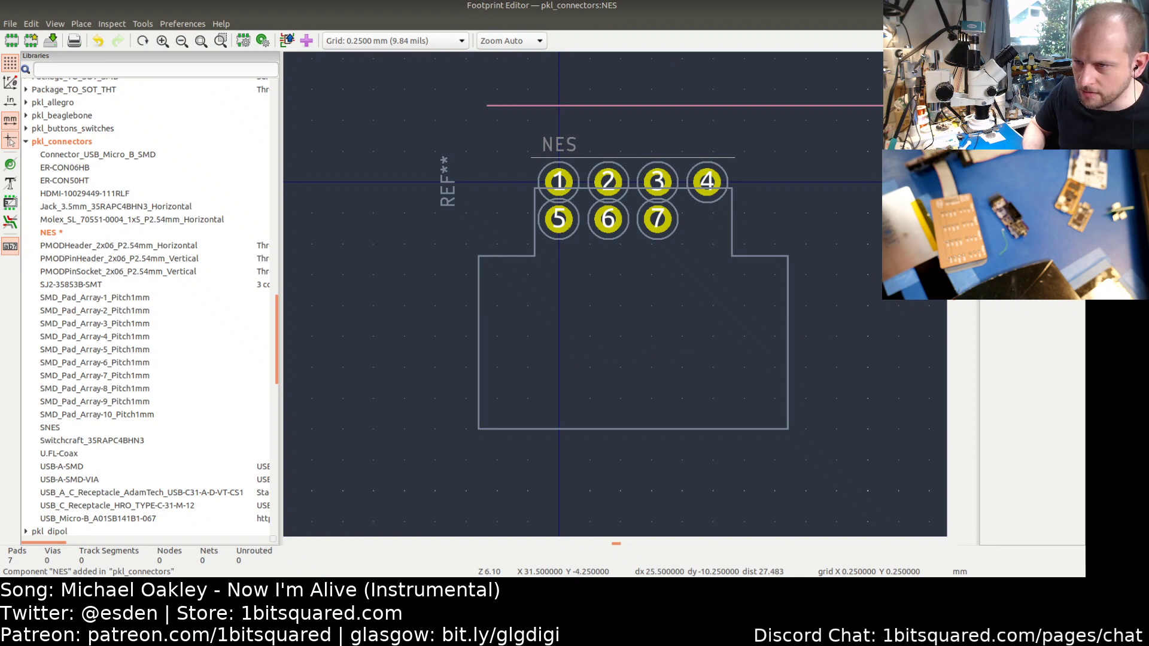
{"action": "left_click", "coordinate": [958, 110]}
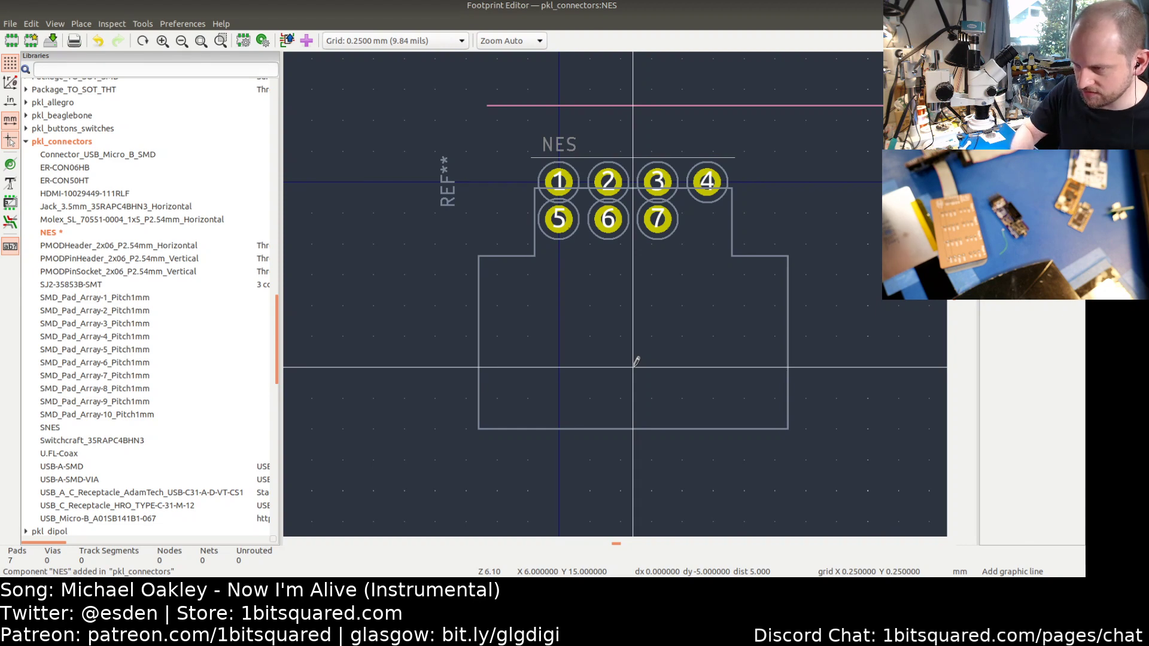
{"action": "left_click", "coordinate": [789, 362]}
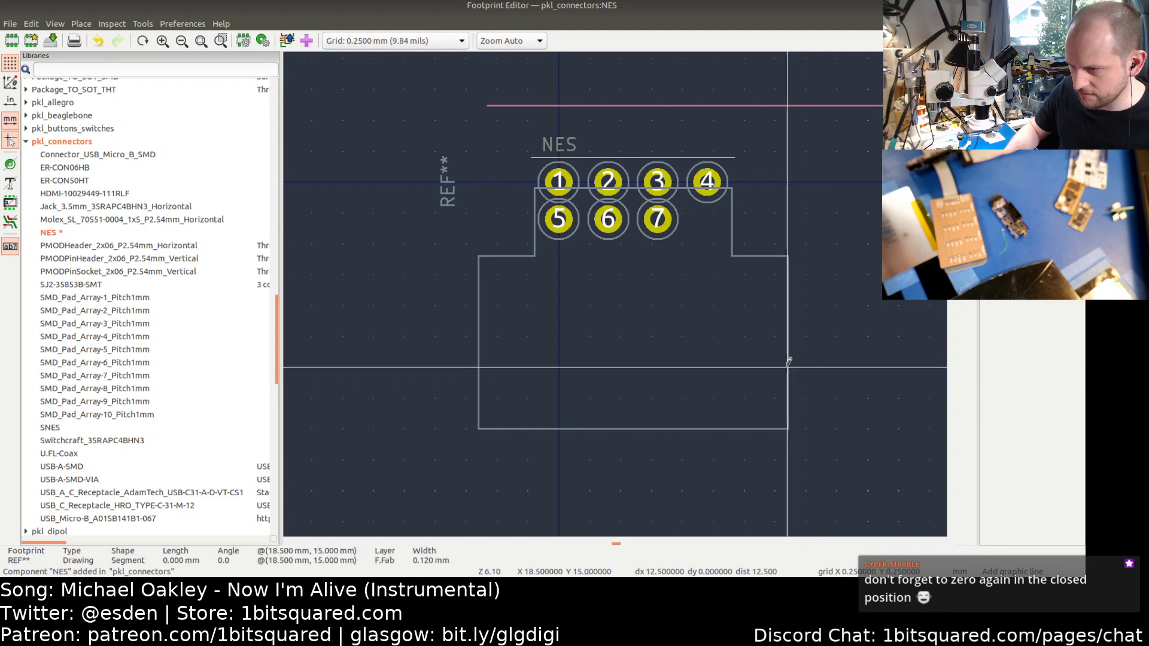
{"action": "left_click", "coordinate": [819, 362]}
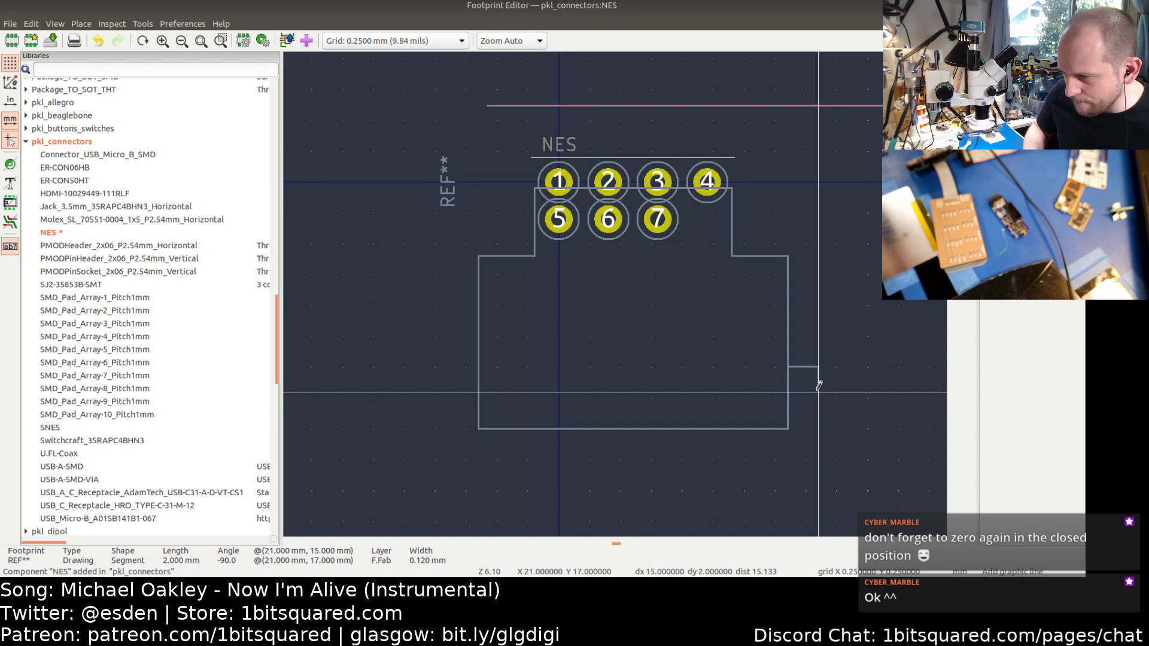
{"action": "left_click", "coordinate": [818, 390]}
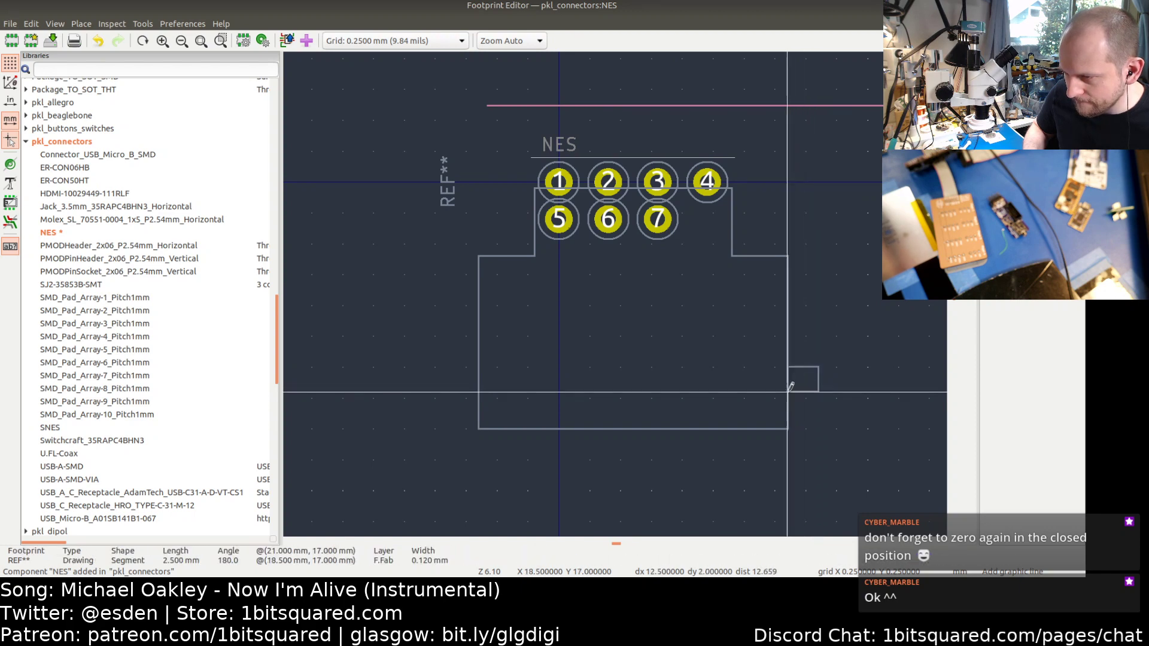
{"action": "double_click", "coordinate": [790, 388]}
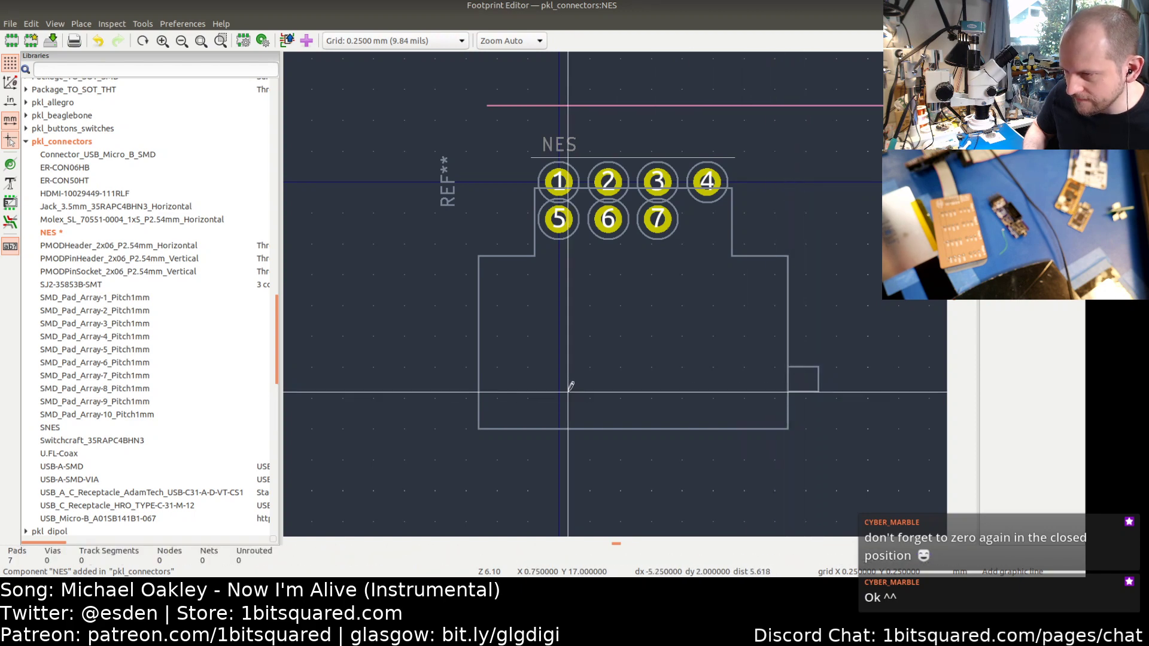
- Draw a matching 2.5 × 2 mm tab outside the body's left edge, from X -6.5 to -9 mm and Y 15 to 17 mm
{"action": "left_click", "coordinate": [479, 361]}
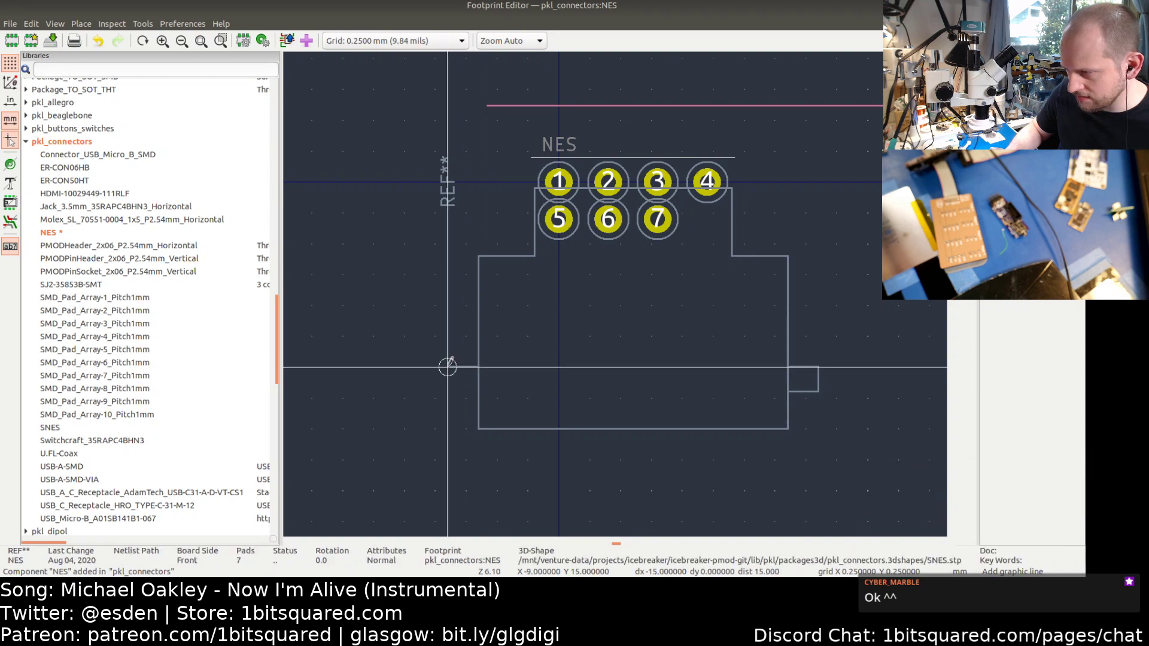
{"action": "left_click", "coordinate": [447, 366]}
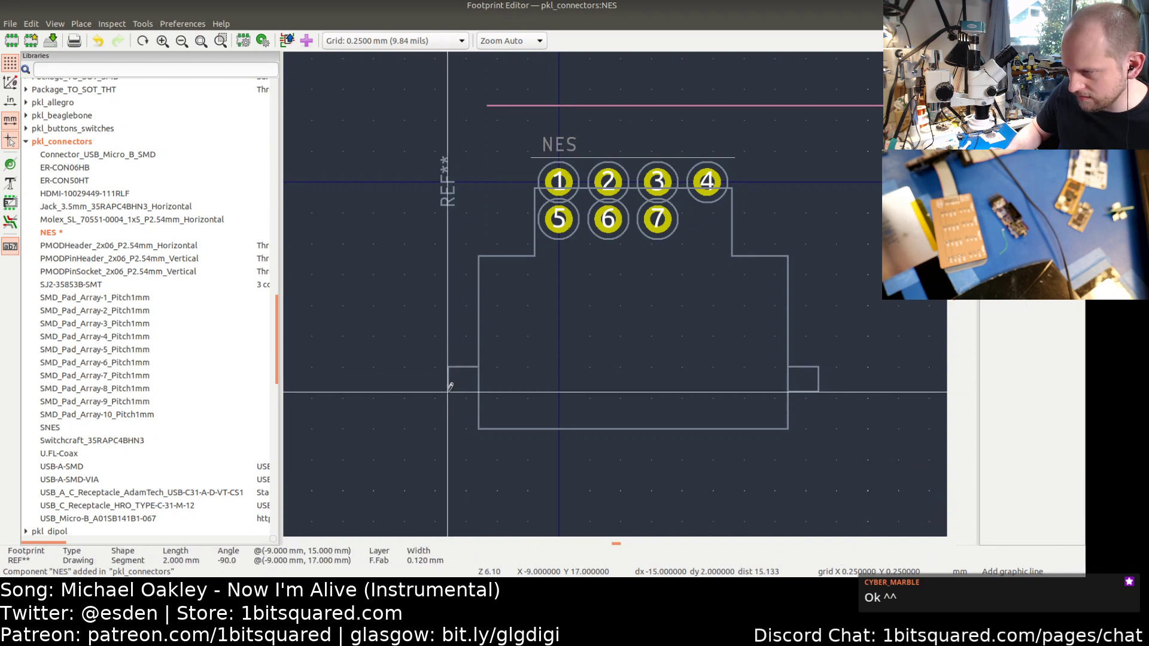
{"action": "left_click", "coordinate": [447, 393]}
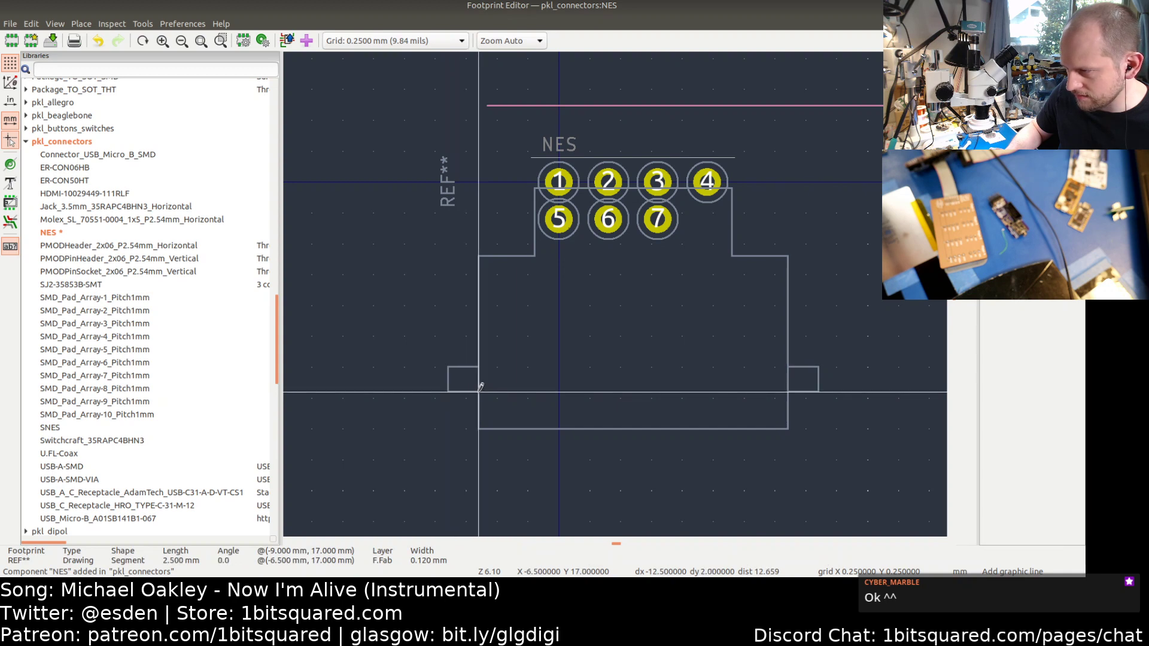
{"action": "double_click", "coordinate": [479, 392]}
{"action": "scroll", "coordinate": [423, 343], "scroll_direction": "down", "scroll_amount": 1}
{"action": "key", "text": "Escape"}
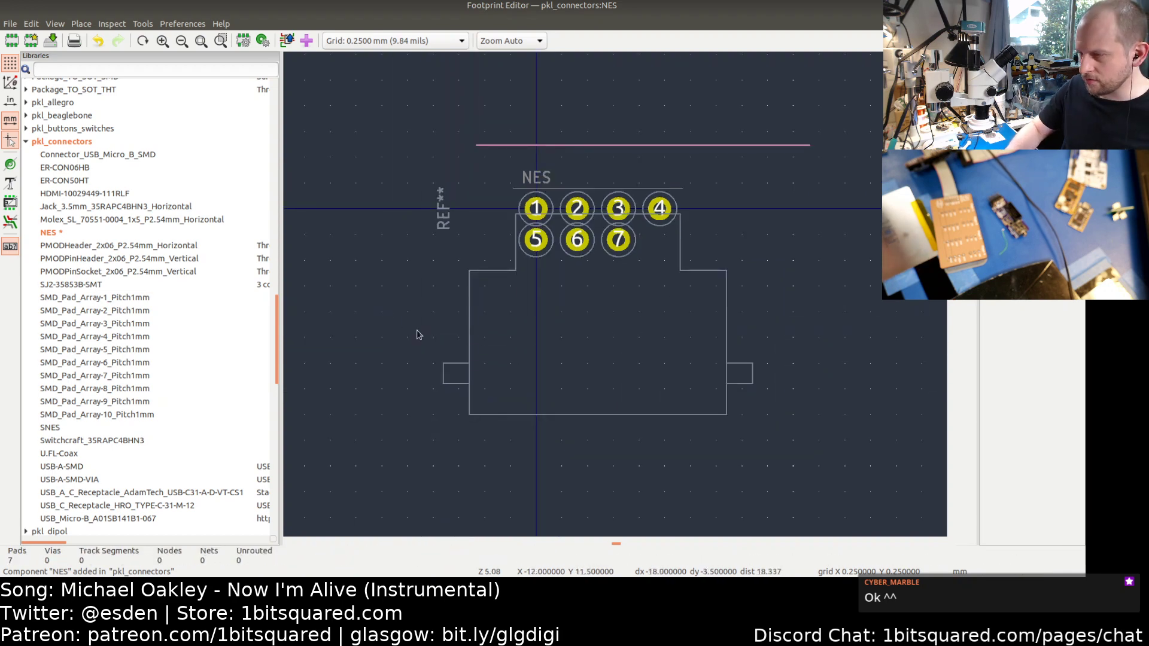
{"action": "middle_click_drag", "start_coordinate": [445, 375], "coordinate": [535, 390]}
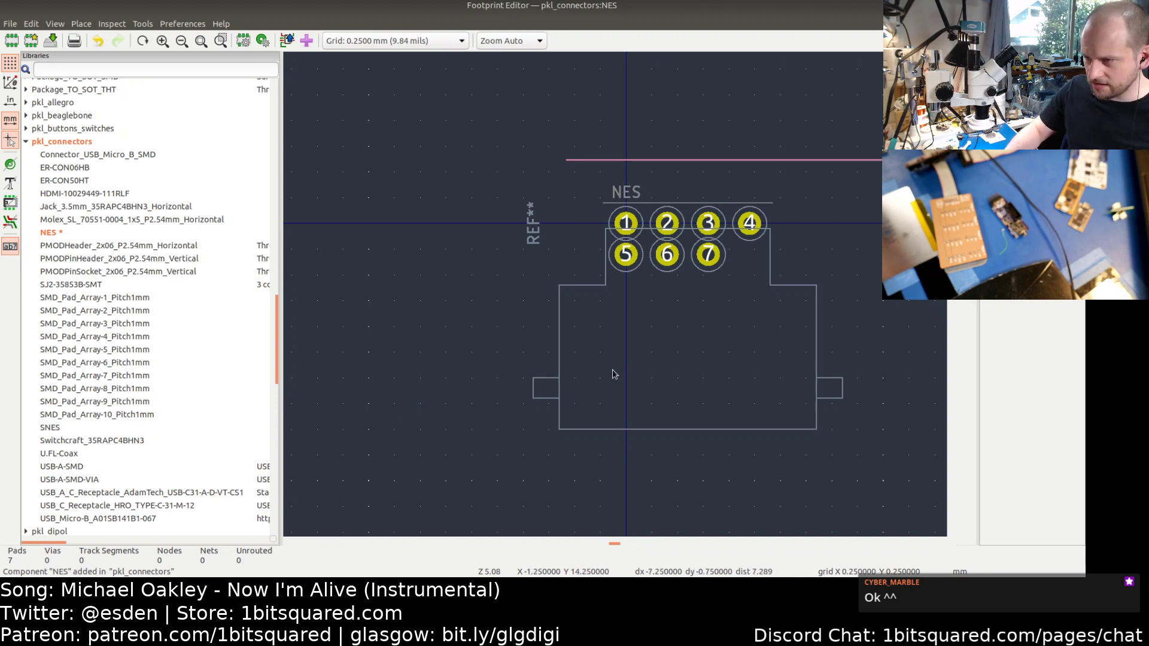
{"action": "middle_click_drag", "start_coordinate": [689, 293], "coordinate": [669, 315]}
{"action": "scroll", "coordinate": [682, 290], "scroll_direction": "up", "scroll_amount": 3}
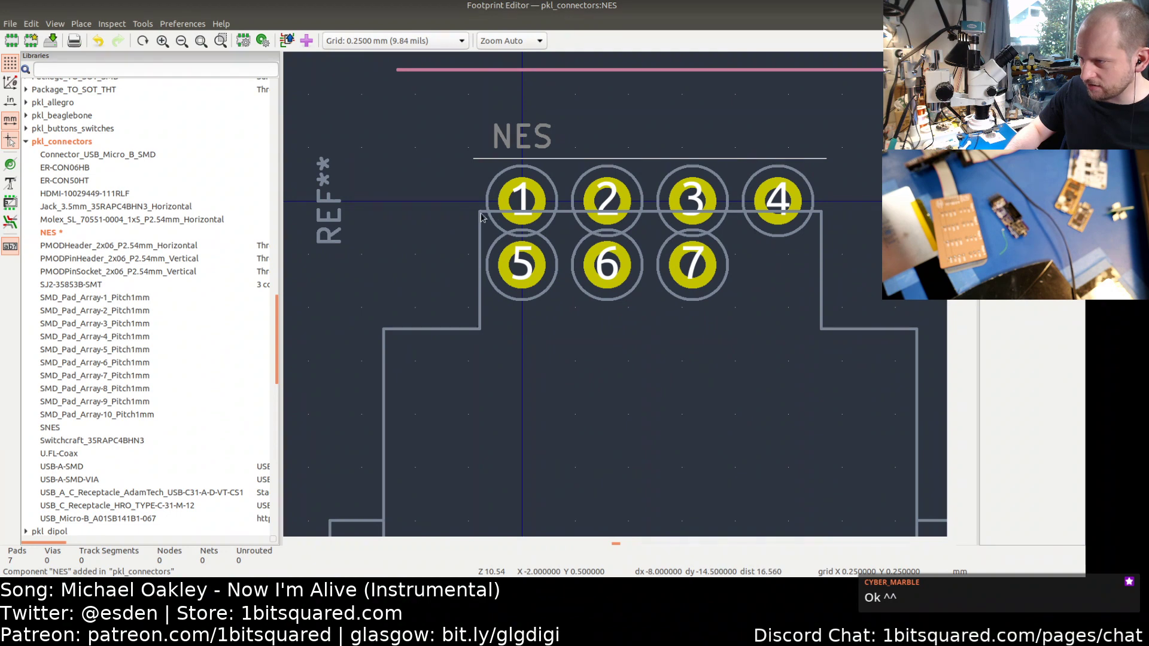
{"action": "scroll", "coordinate": [687, 379], "scroll_direction": "down", "scroll_amount": 3}
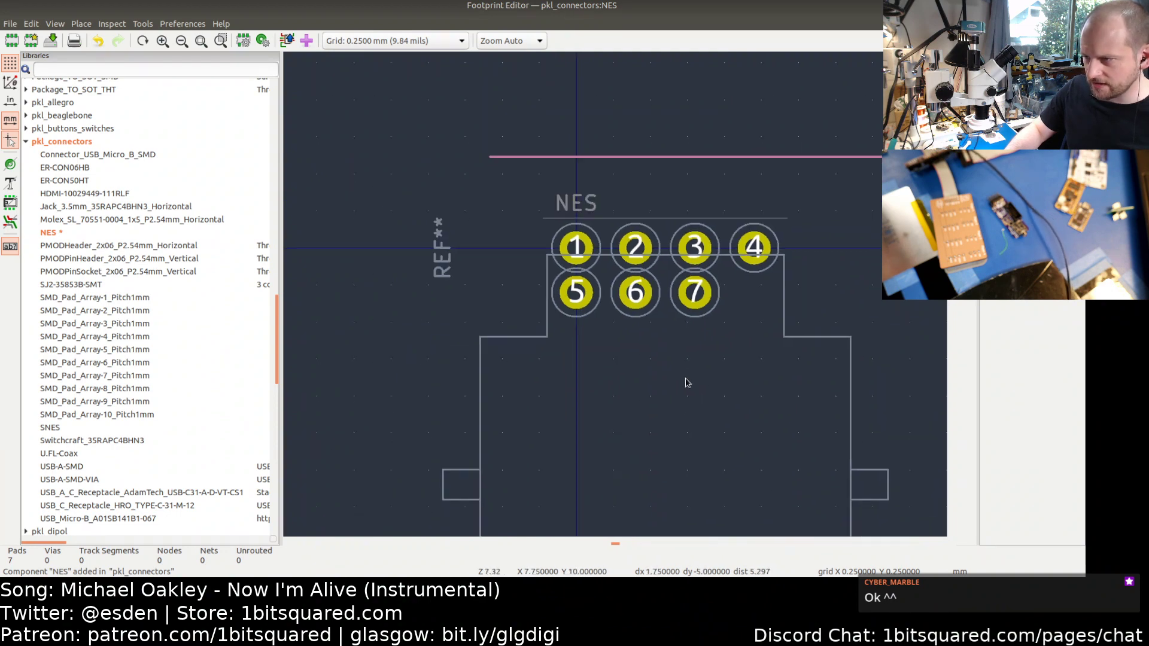
{"action": "middle_click_drag", "start_coordinate": [721, 333], "coordinate": [679, 342]}
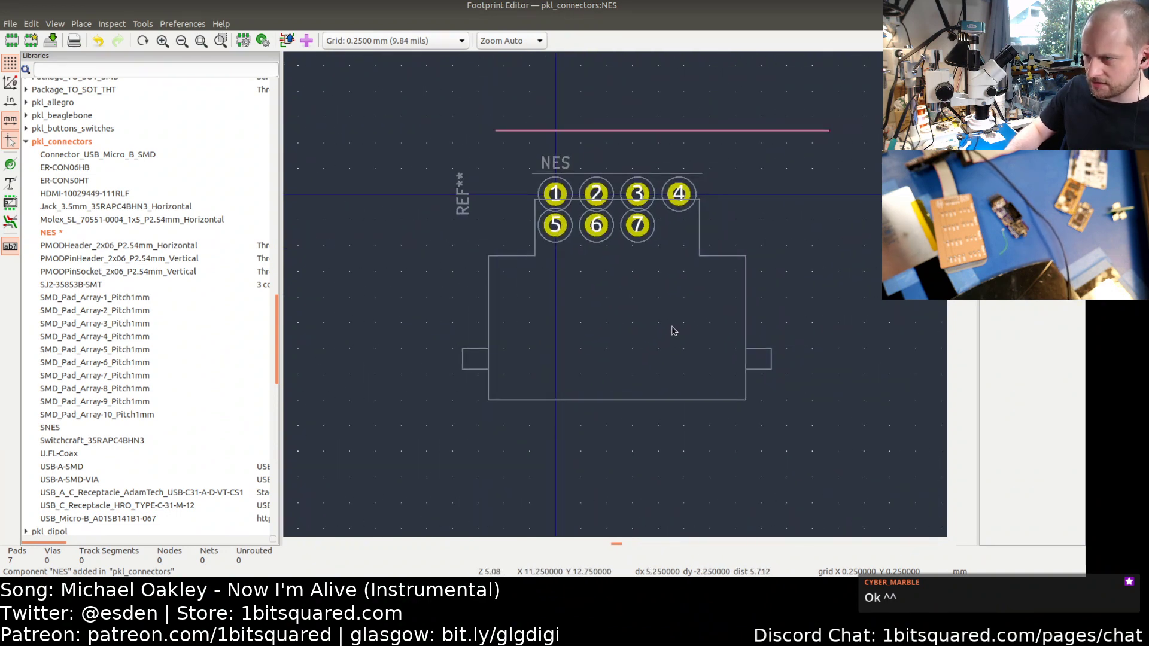
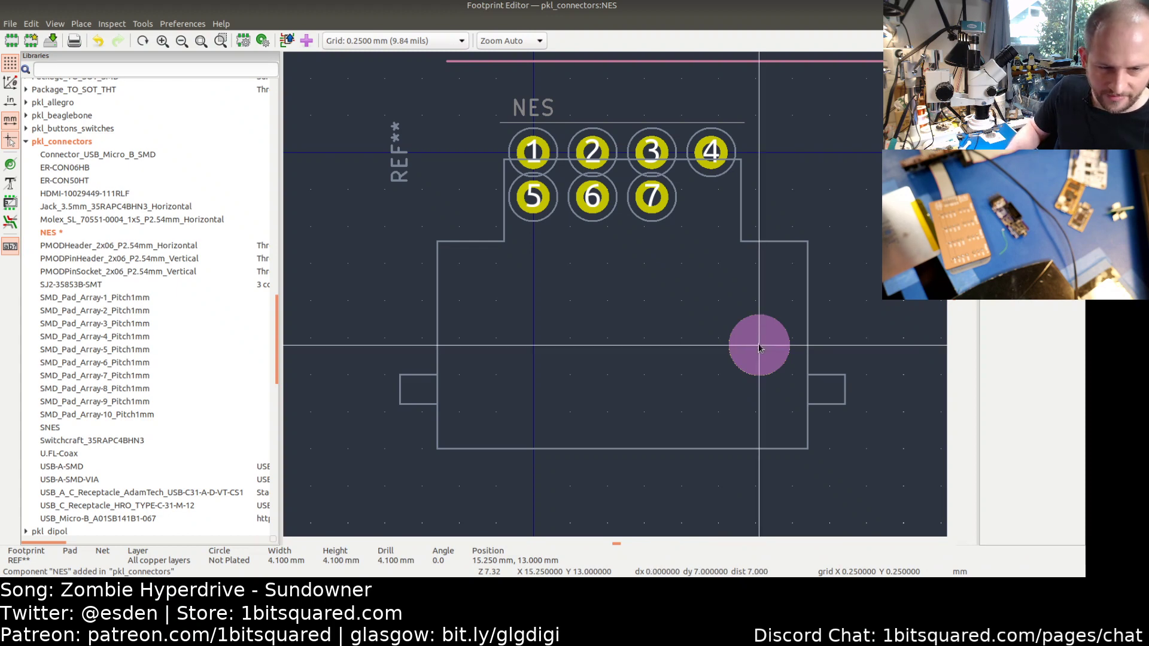
- Move the right mounting hole to X 16, Y 13 mm, using the body's shoulder line at Y 6 mm as reference
{"action": "left_click_drag", "start_coordinate": [759, 347], "coordinate": [769, 244]}
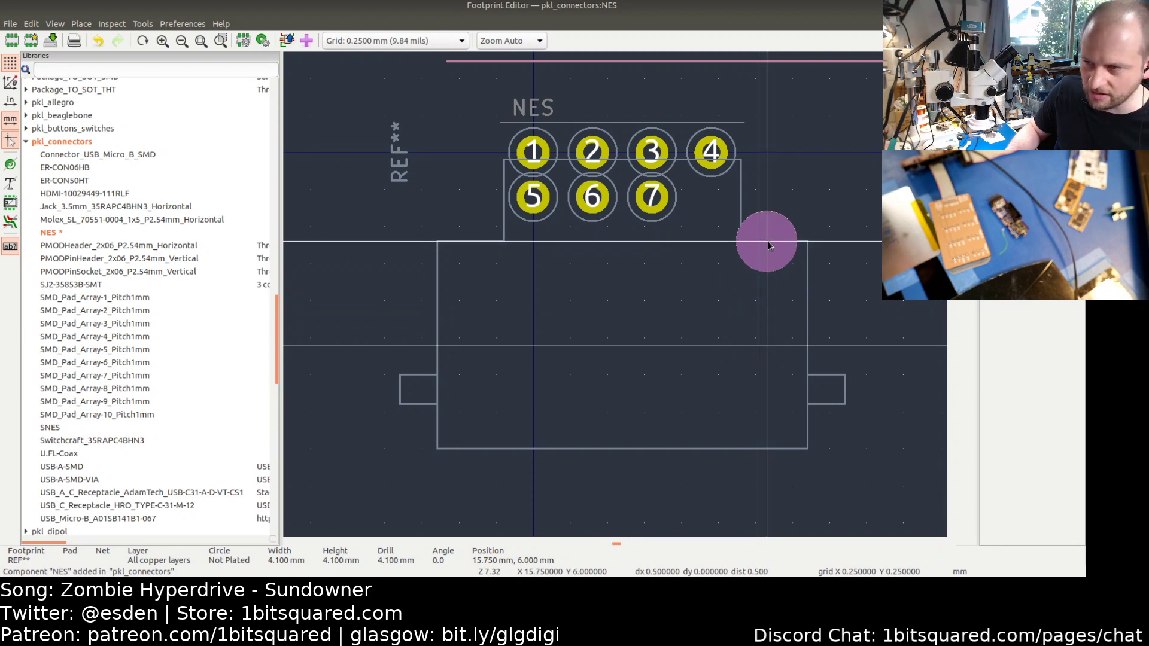
{"action": "key", "text": "space"}
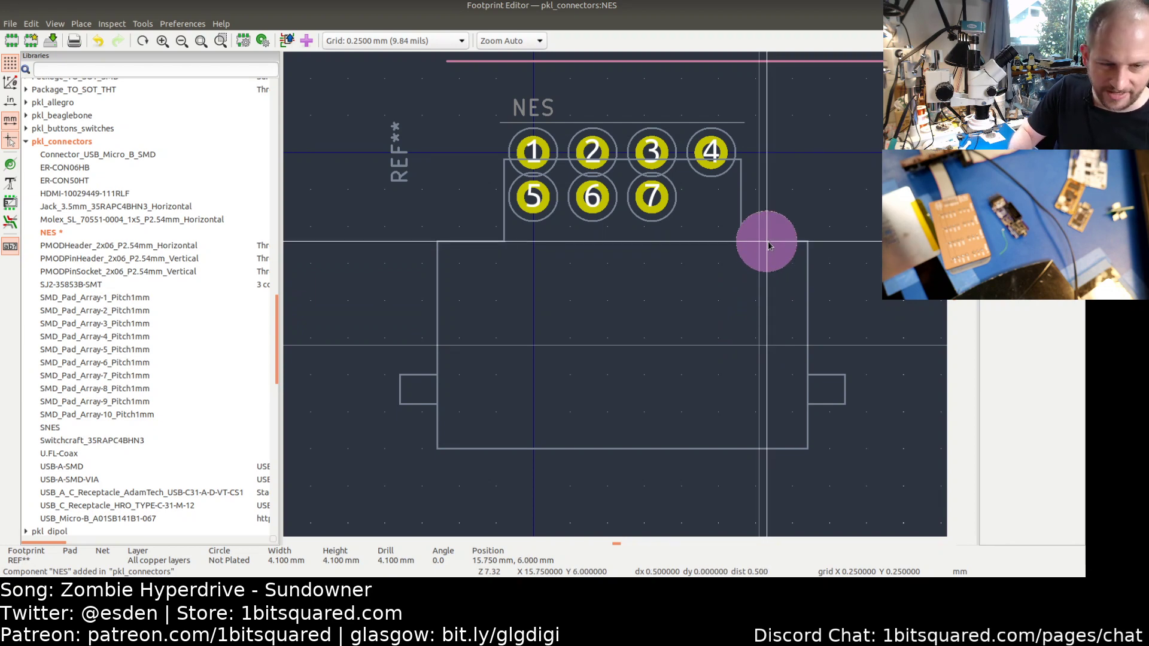
{"action": "left_click_drag", "start_coordinate": [769, 245], "coordinate": [755, 347]}
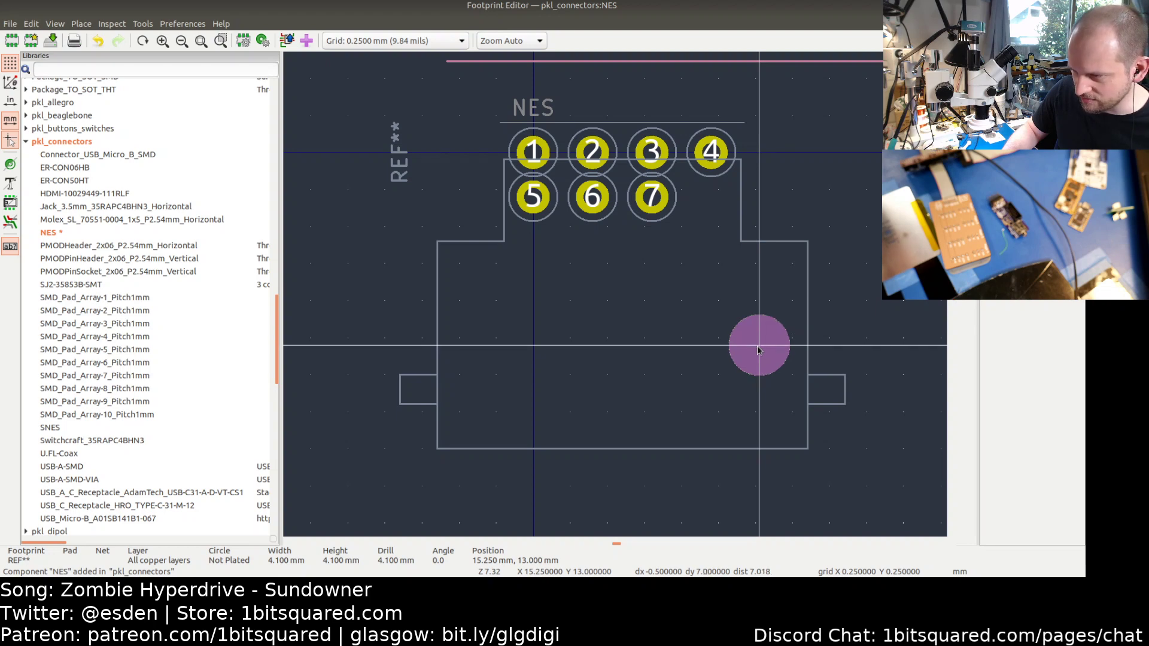
{"action": "left_click", "coordinate": [757, 351]}
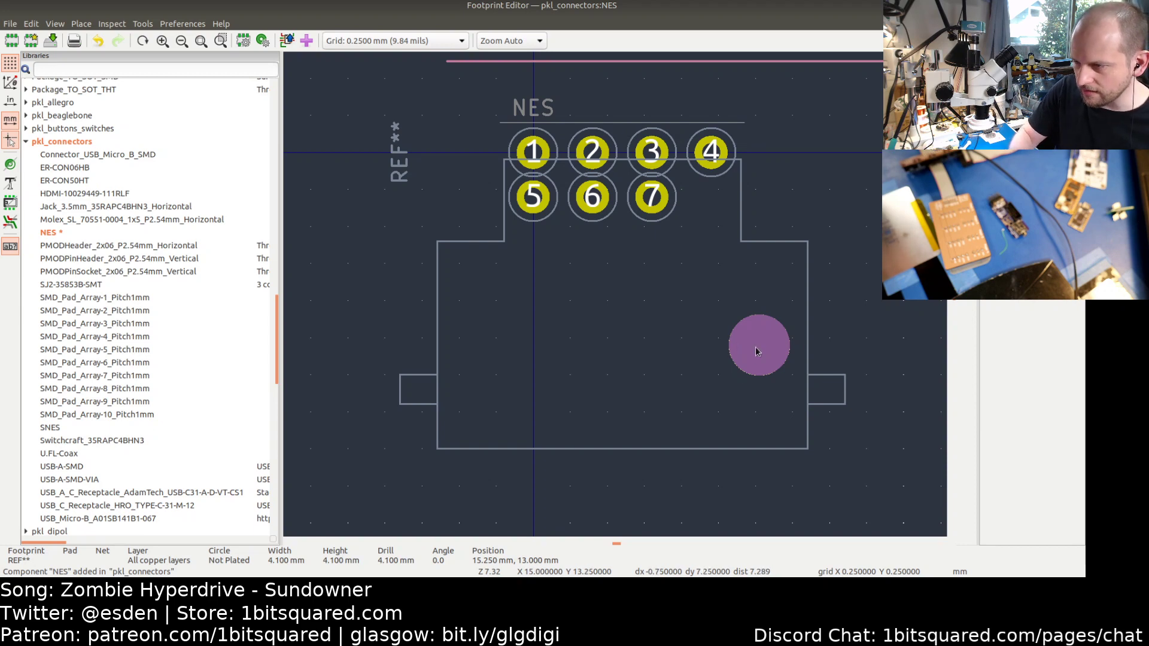
{"action": "mouse_move", "coordinate": [756, 351]}
{"action": "left_mouse_down"}
{"action": "mouse_move", "coordinate": [809, 350]}
{"action": "mouse_move", "coordinate": [622, 354]}
{"action": "mouse_move", "coordinate": [772, 350]}
{"action": "left_mouse_up"}
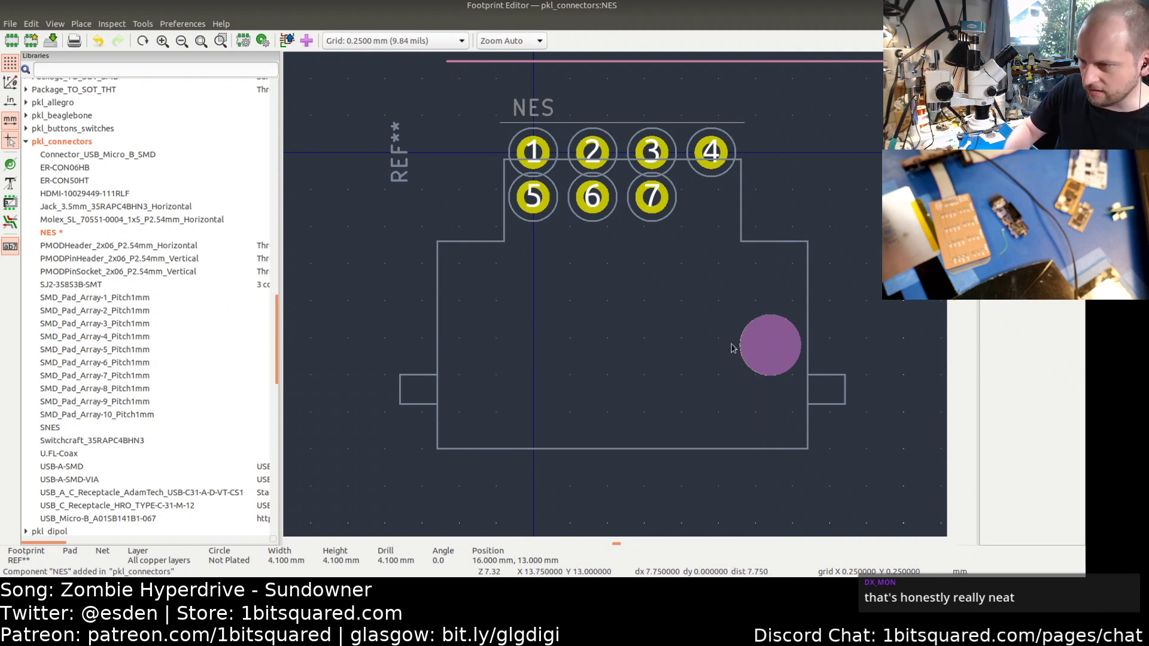
- Duplicate the mounting hole and place the copy at X -4, Y 13 mm
{"action": "key", "text": "ctrl+d"}
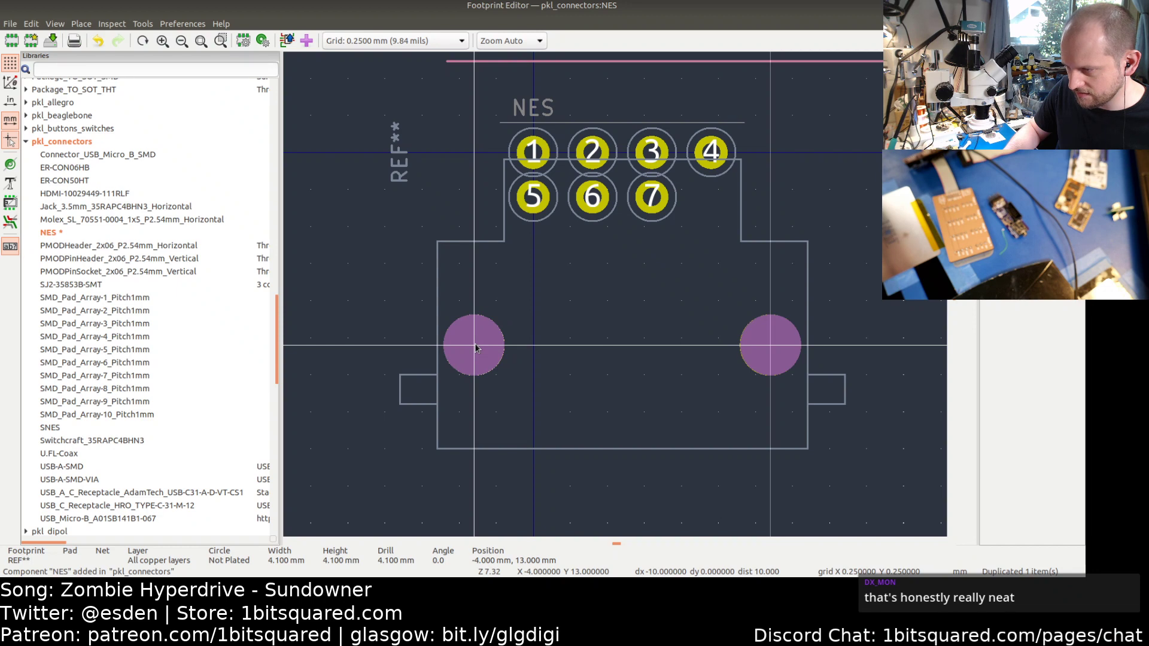
{"action": "left_click", "coordinate": [476, 348]}
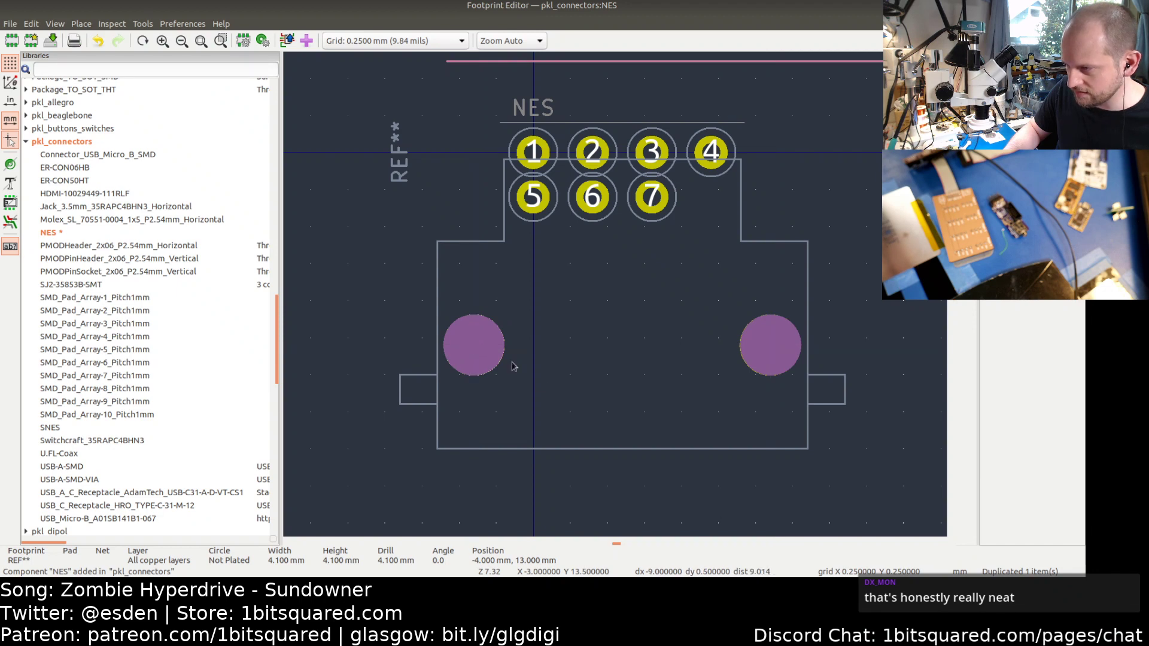
{"action": "left_click", "coordinate": [367, 305]}
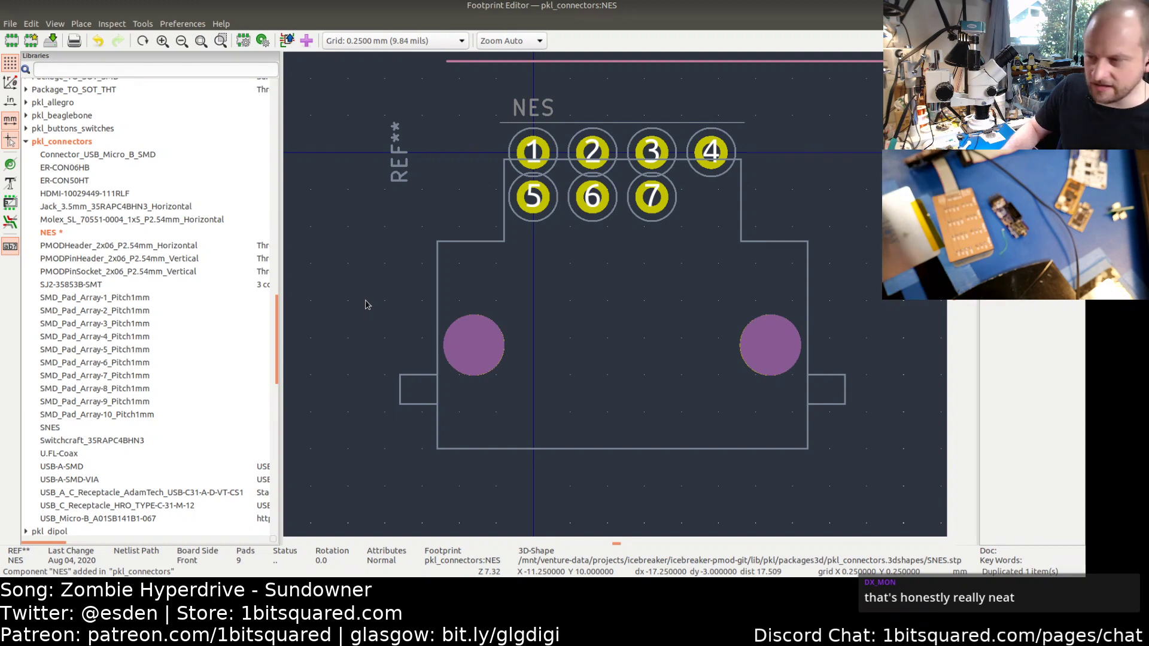
- Move the left mounting hole to X -4, Y 13.25 mm
{"action": "left_click", "coordinate": [478, 336]}
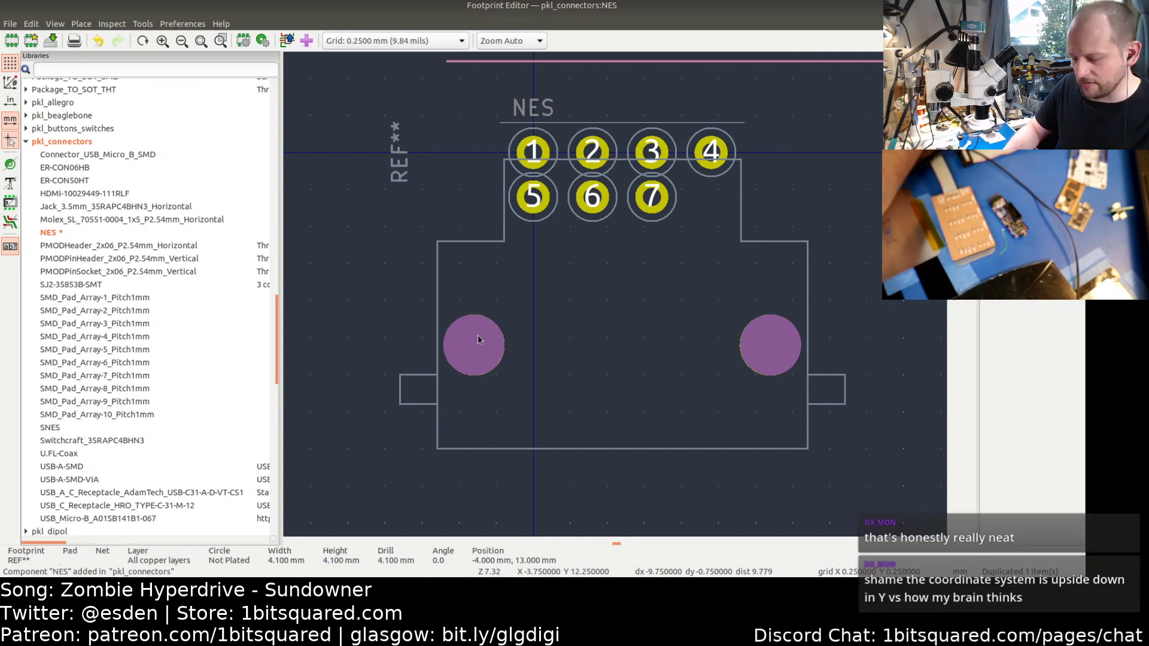
{"action": "key", "text": "m"}
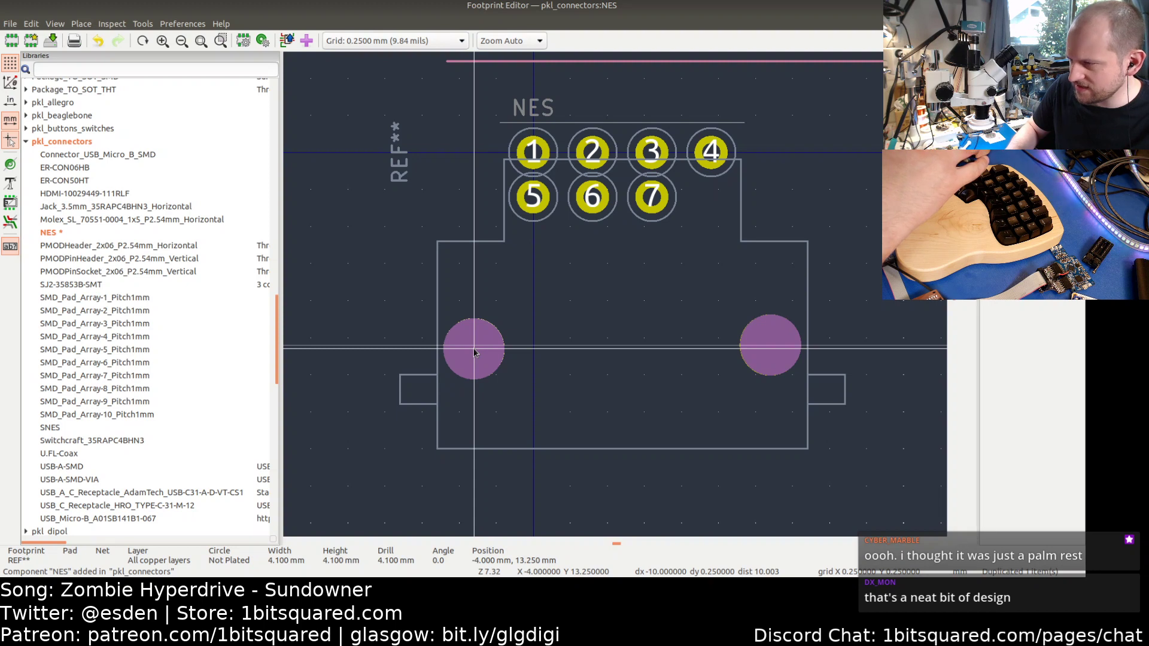
{"action": "left_click", "coordinate": [474, 349]}
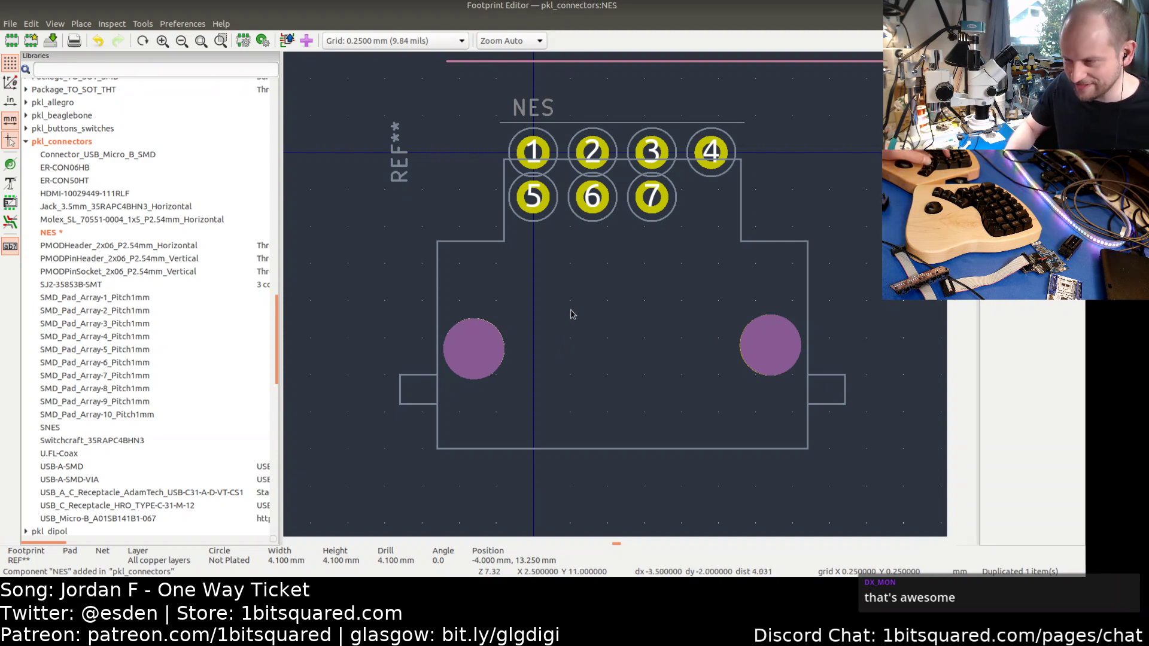
- Check the left mounting hole's position and size in its pad properties, leaving them unedited
{"action": "mouse_move", "coordinate": [578, 334]}
{"action": "middle_mouse_down"}
{"action": "mouse_move", "coordinate": [541, 318]}
{"action": "mouse_move", "coordinate": [595, 349]}
{"action": "middle_mouse_up"}
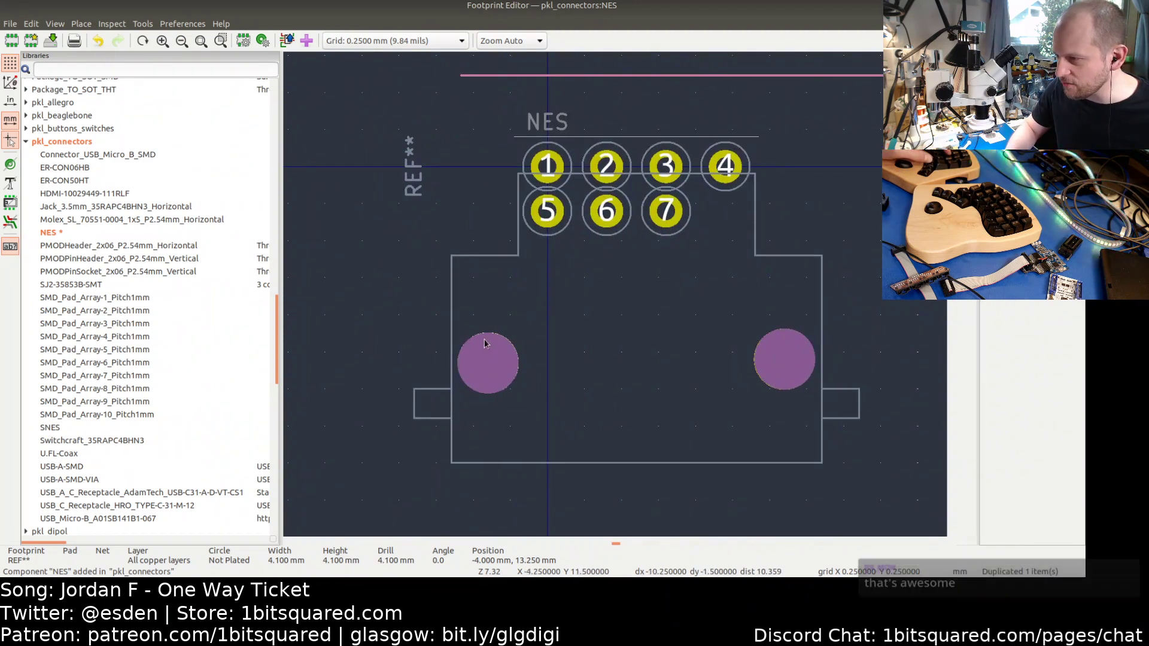
{"action": "double_click", "coordinate": [494, 372]}
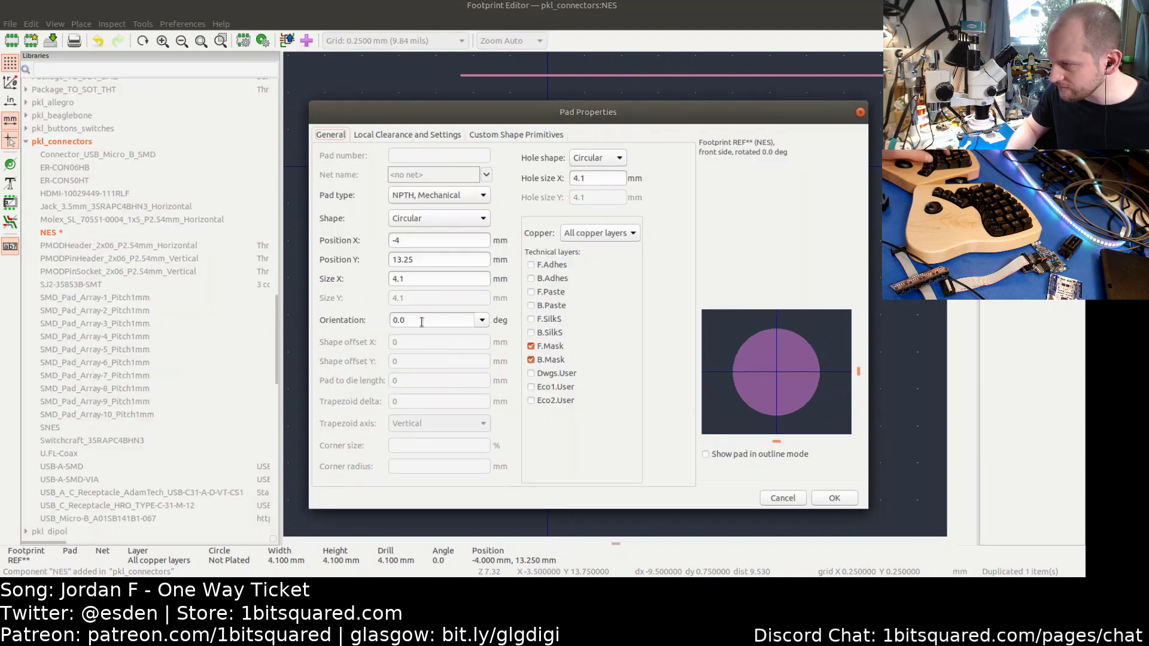
{"action": "left_click", "coordinate": [792, 499]}
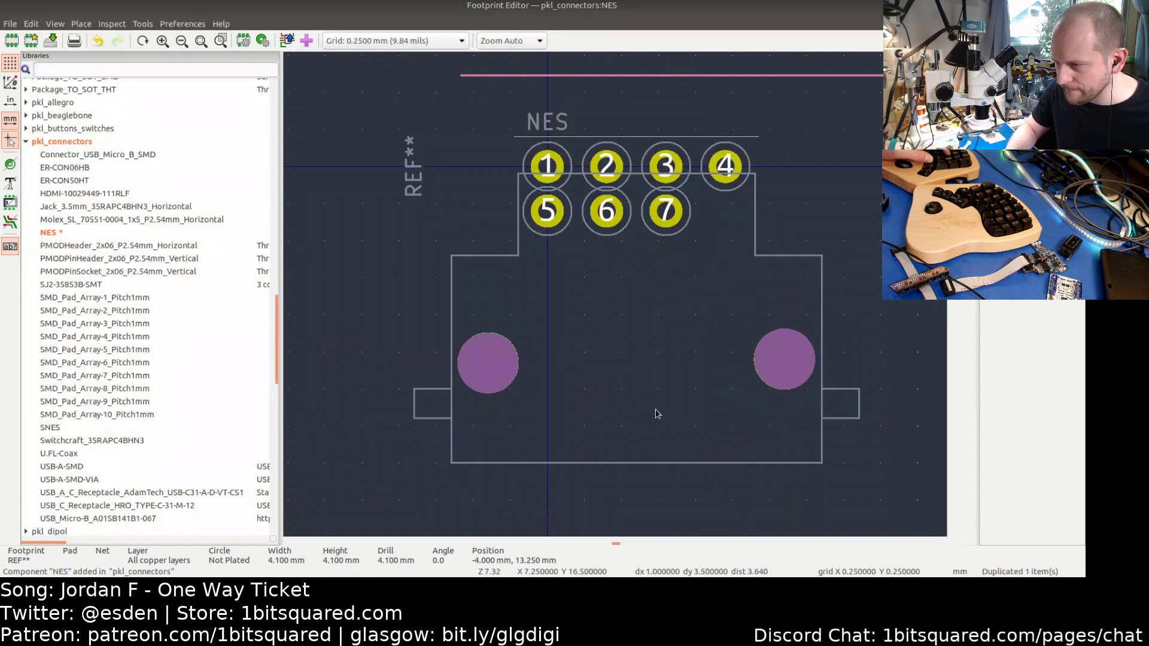
{"action": "left_click", "coordinate": [864, 217]}
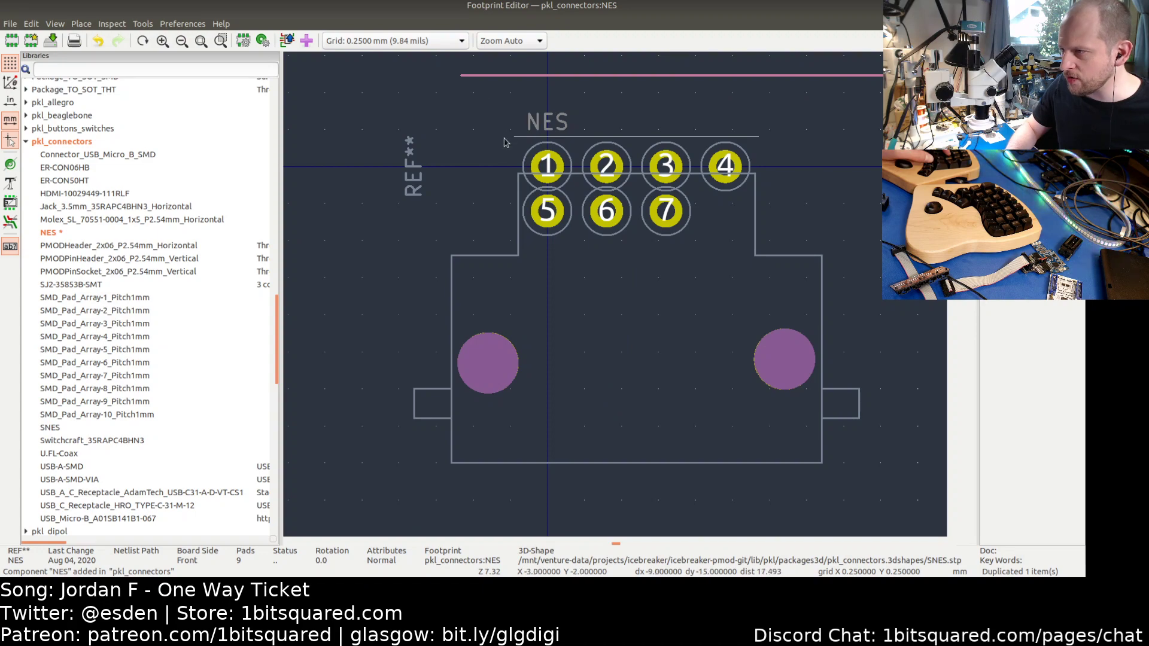
- Draw F.CrtYd lines from X -2.25, Y -2 mm down to Y 5.75 mm, out to X -6.75 mm and down to Y 14.75 mm
{"action": "scroll", "coordinate": [563, 177], "scroll_direction": "up", "scroll_amount": 2}
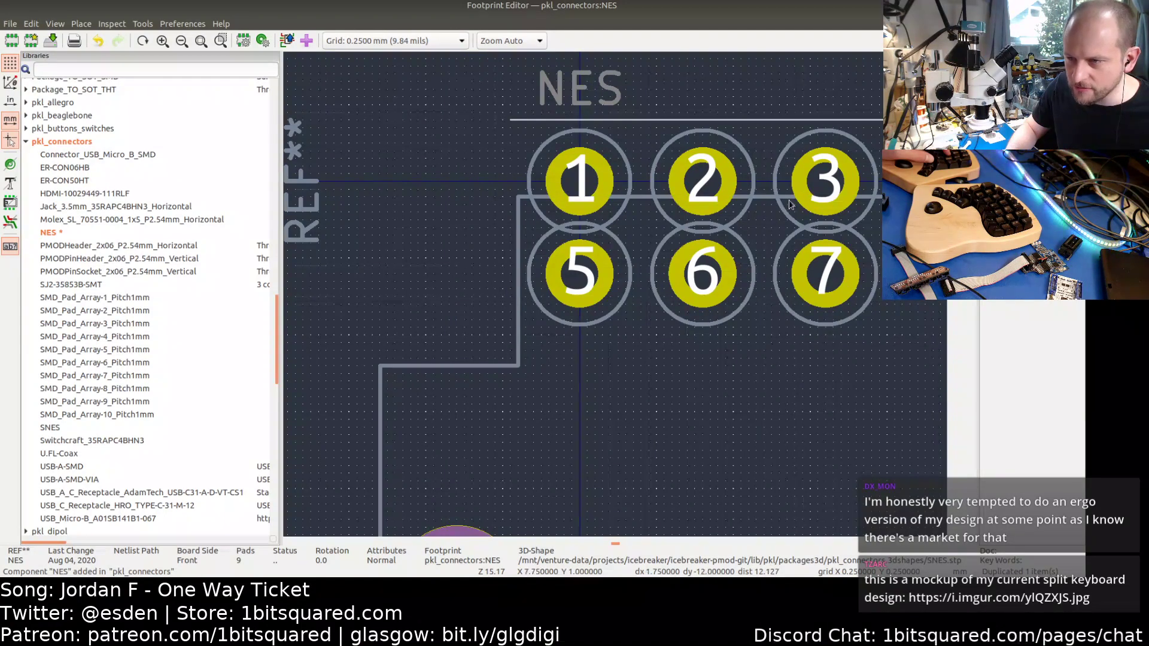
{"action": "left_click", "coordinate": [965, 106]}
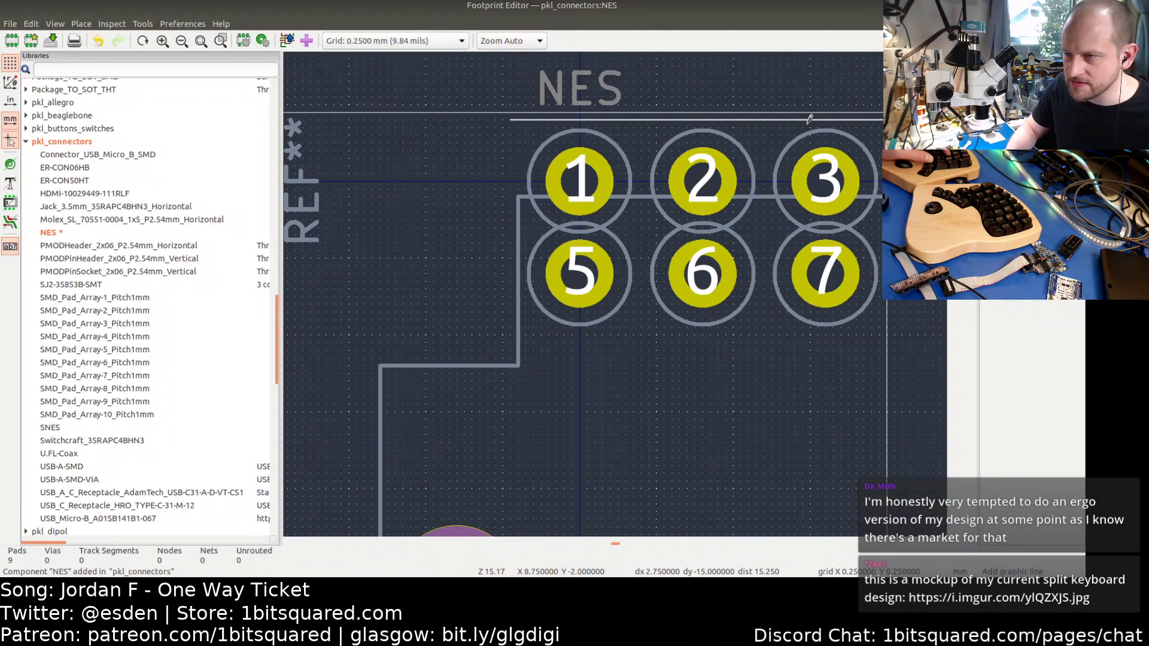
{"action": "left_click", "coordinate": [510, 120]}
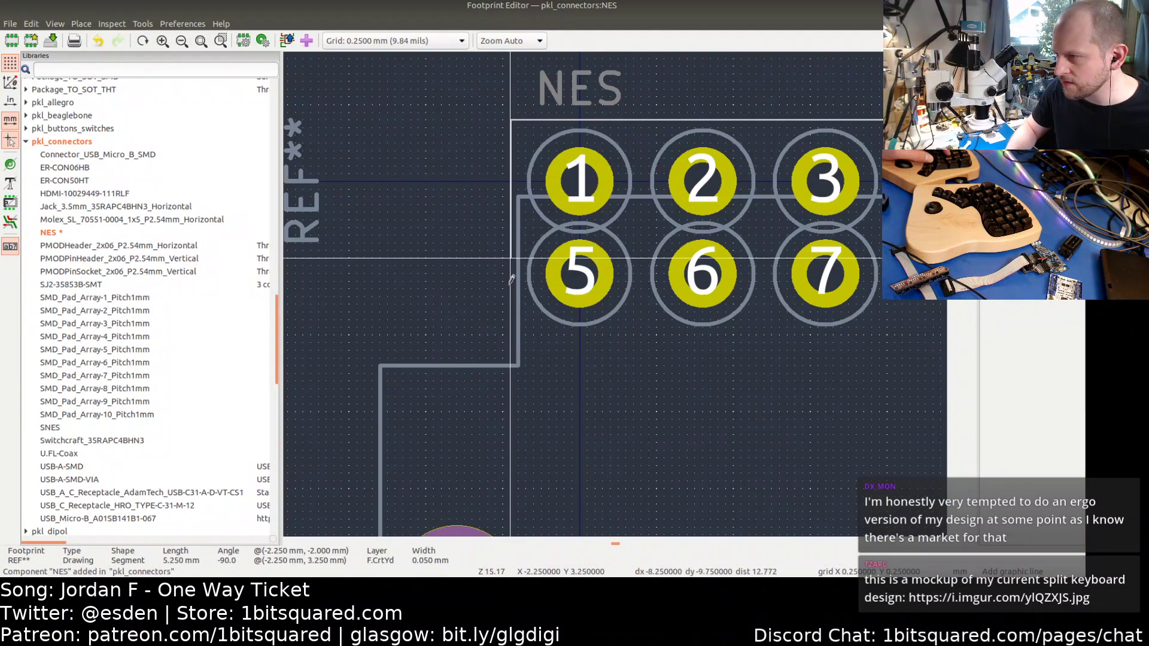
{"action": "left_click", "coordinate": [509, 357]}
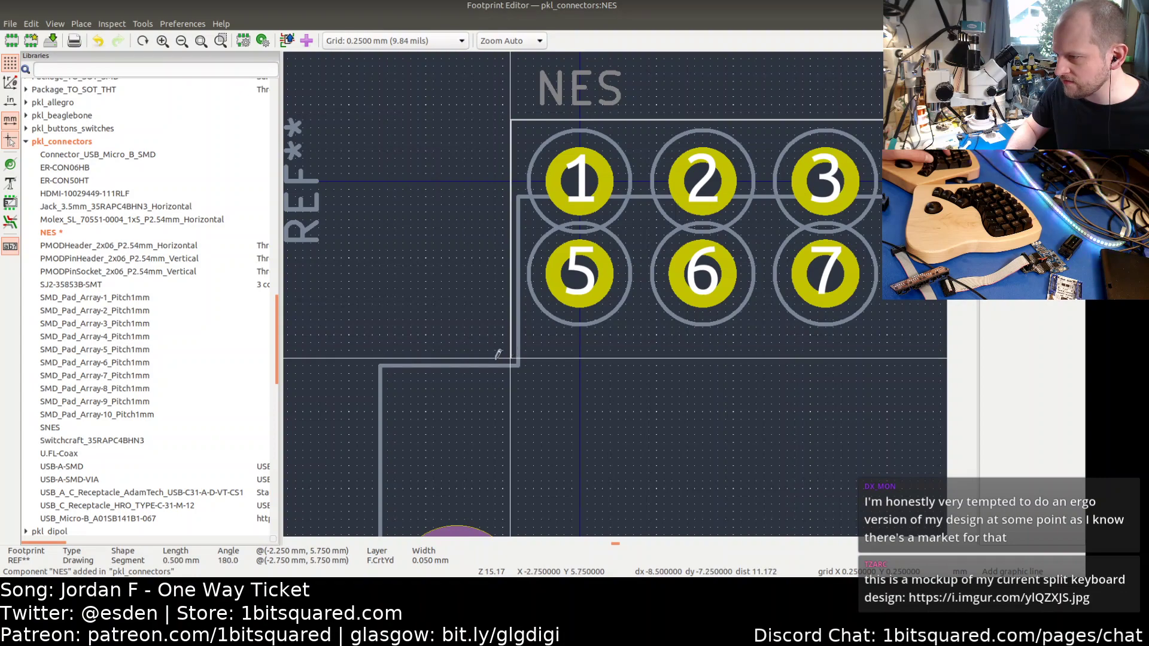
{"action": "left_click", "coordinate": [372, 359]}
{"action": "middle_click_drag", "start_coordinate": [404, 396], "coordinate": [379, 189]}
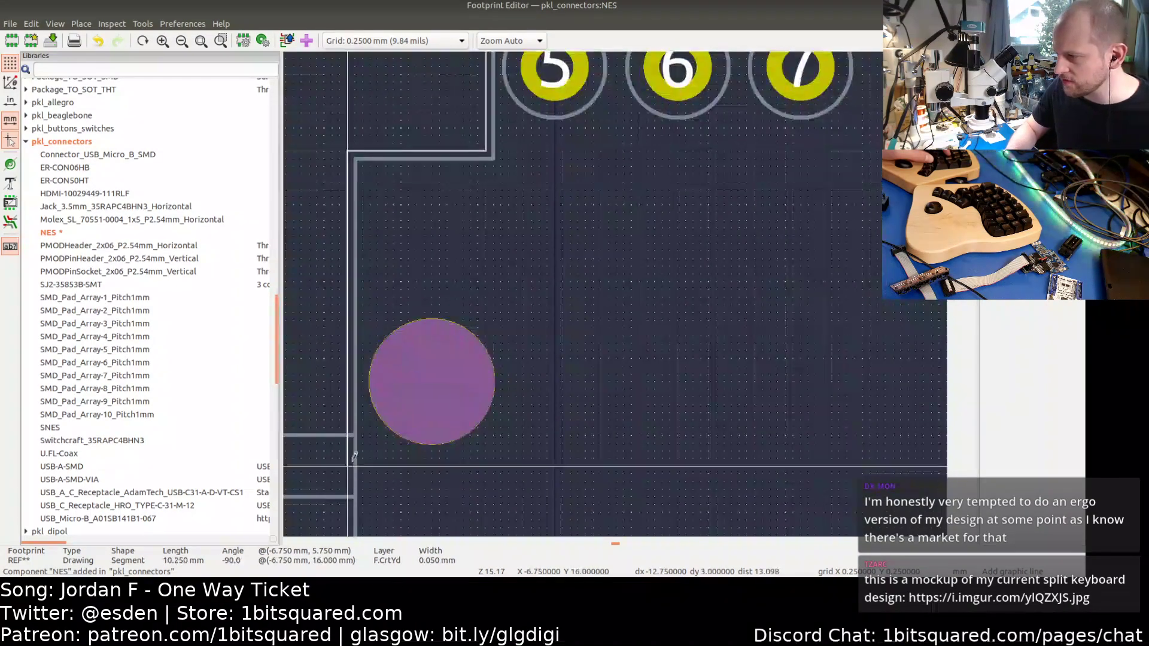
{"action": "left_click", "coordinate": [348, 426]}
- Continue the courtyard around the left tab through X -9.25 mm, Y 14.75 and 17.25 mm, back to X -6.75 mm
{"action": "left_click", "coordinate": [494, 413]}
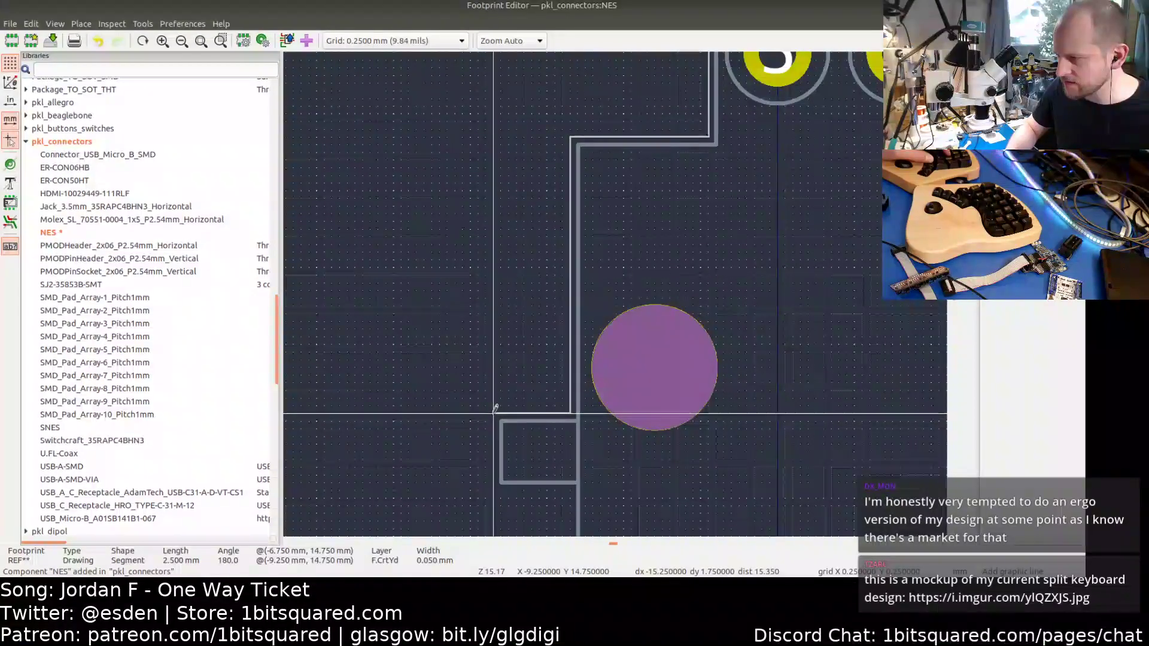
{"action": "middle_click_drag", "start_coordinate": [494, 498], "coordinate": [494, 411]}
{"action": "left_click", "coordinate": [494, 403]}
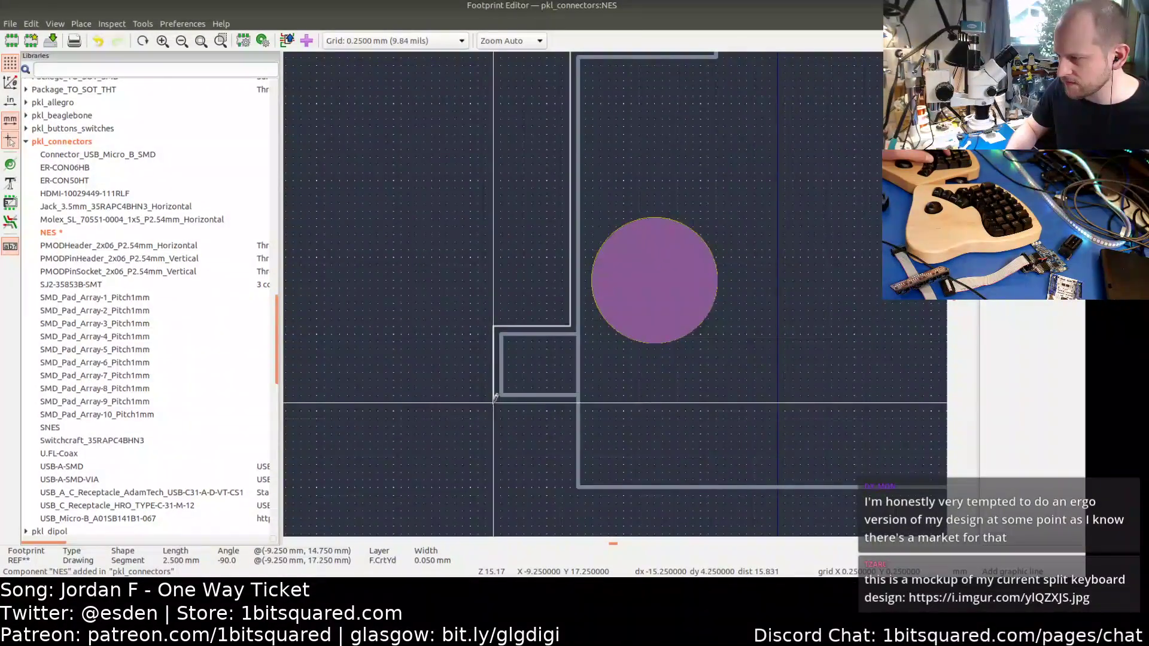
{"action": "left_click", "coordinate": [570, 403]}
- Run the courtyard down to Y 20.25 mm and along the body's lower edge to X 18.75 mm
{"action": "middle_click_drag", "start_coordinate": [572, 495], "coordinate": [572, 478]}
{"action": "left_click", "coordinate": [571, 478]}
{"action": "middle_click_drag", "start_coordinate": [662, 493], "coordinate": [223, 466]}
{"action": "middle_click_drag", "start_coordinate": [677, 481], "coordinate": [361, 473]}
{"action": "left_click", "coordinate": [586, 448]}
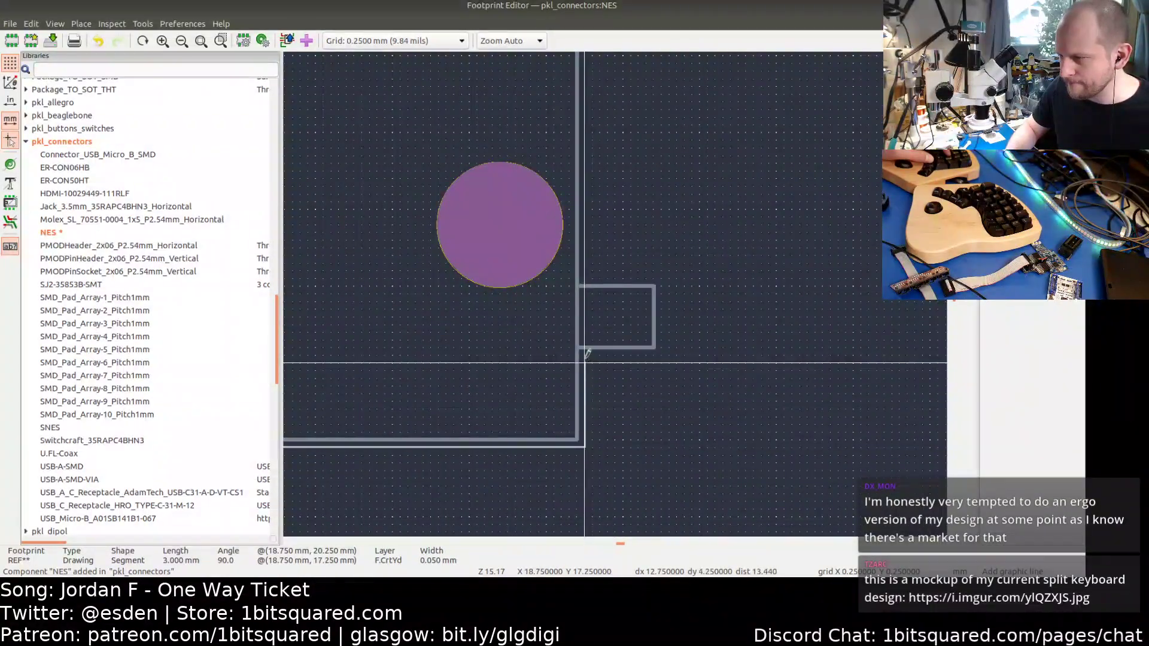
- Draw the courtyard up to Y 17.25 mm and around the right tab through X 21.25 mm to X 18.75, Y 14.75 mm
{"action": "left_click", "coordinate": [585, 358]}
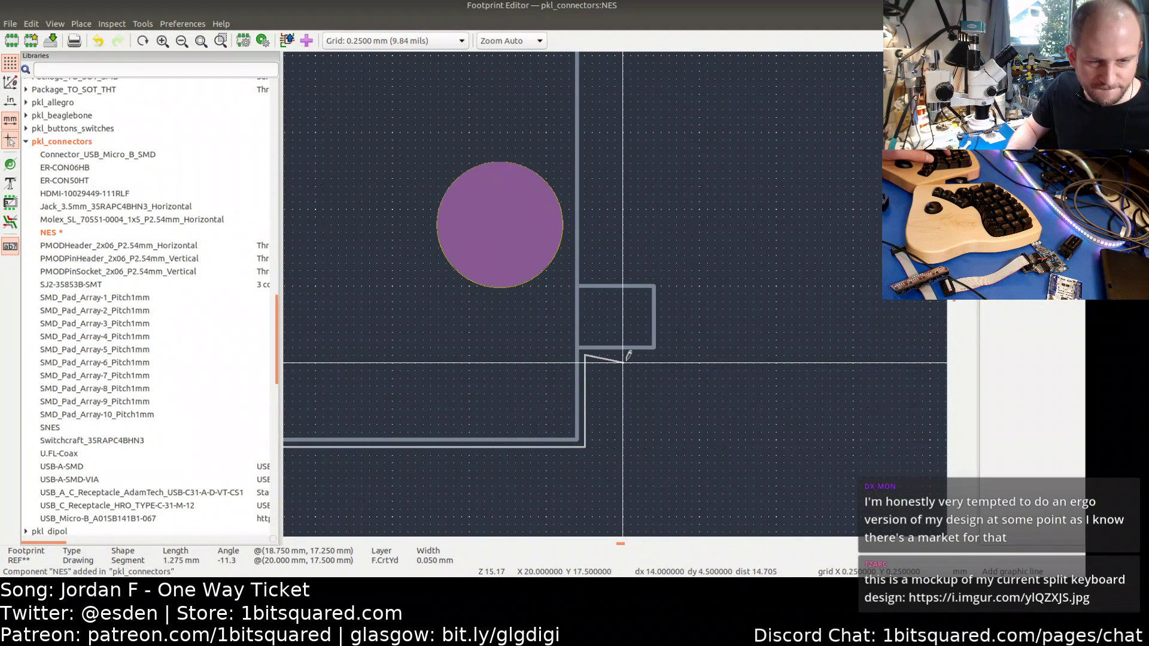
{"action": "left_click", "coordinate": [661, 356]}
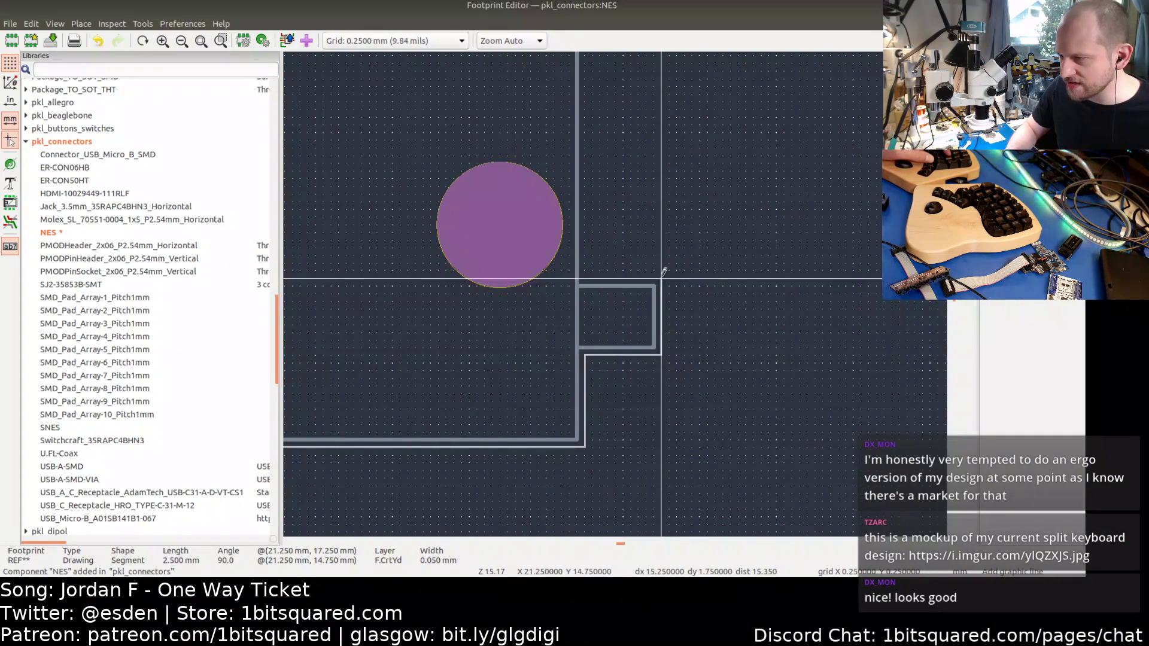
{"action": "left_click", "coordinate": [661, 279]}
{"action": "left_click", "coordinate": [585, 278]}
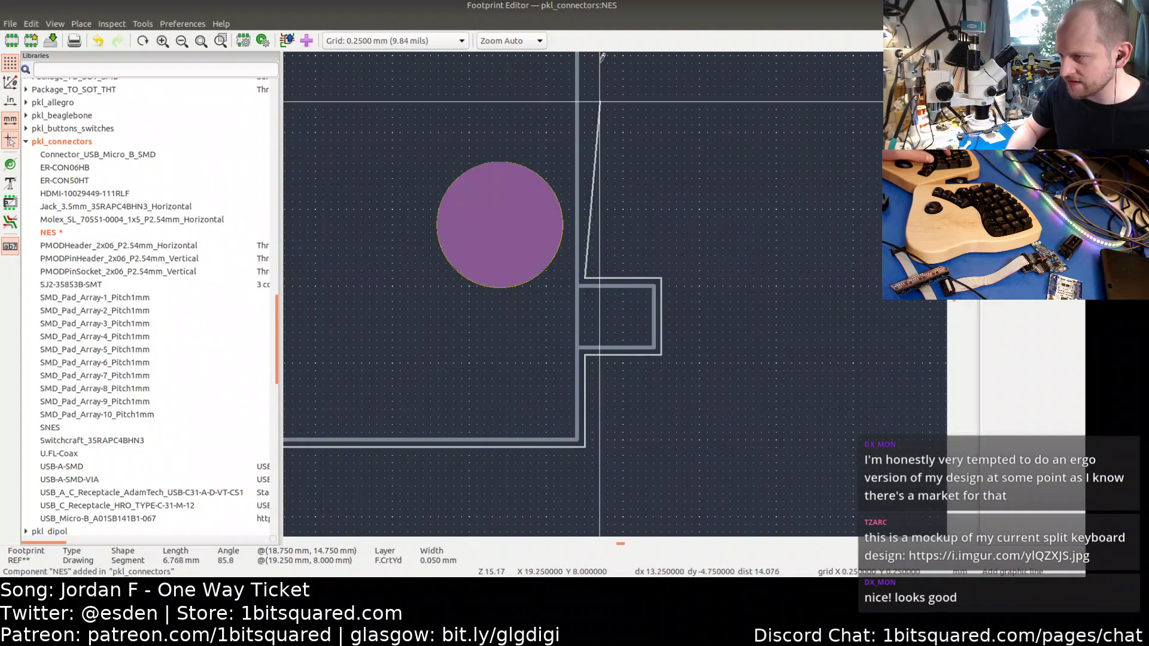
- Finish the courtyard up to Y 5.75 mm, in to X 14.25 mm and up to the upper courtyard line at Y -2 mm
{"action": "scroll", "coordinate": [585, 272], "scroll_direction": "up", "scroll_amount": 5, "text": "shift"}
{"action": "left_click", "coordinate": [584, 261]}
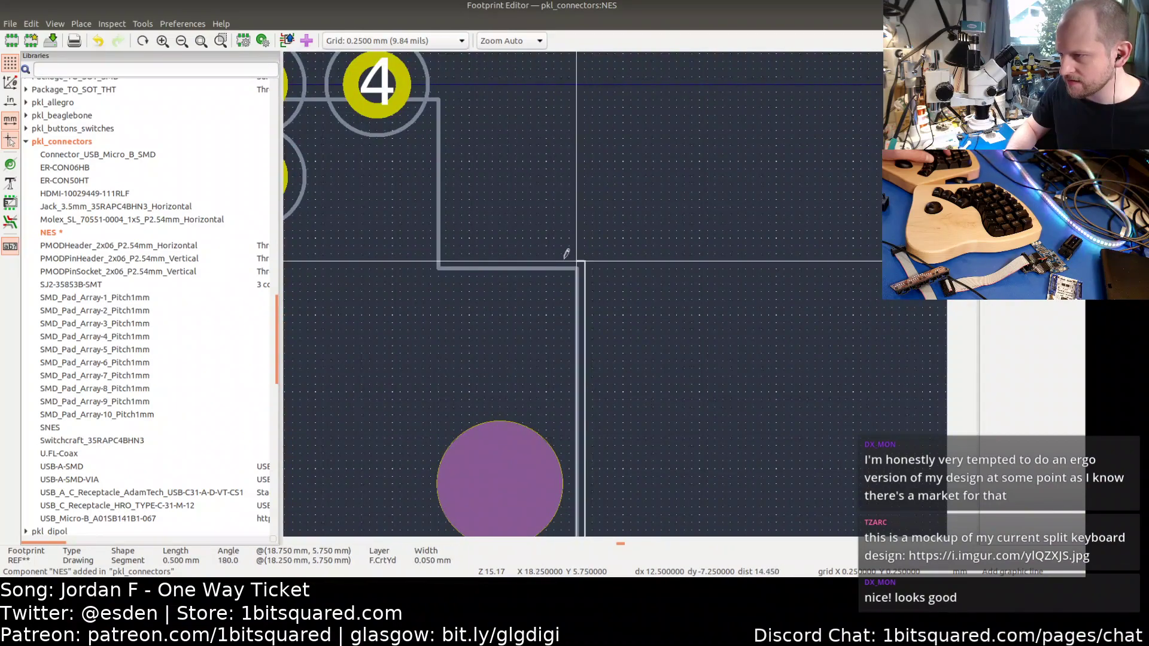
{"action": "left_click", "coordinate": [446, 262]}
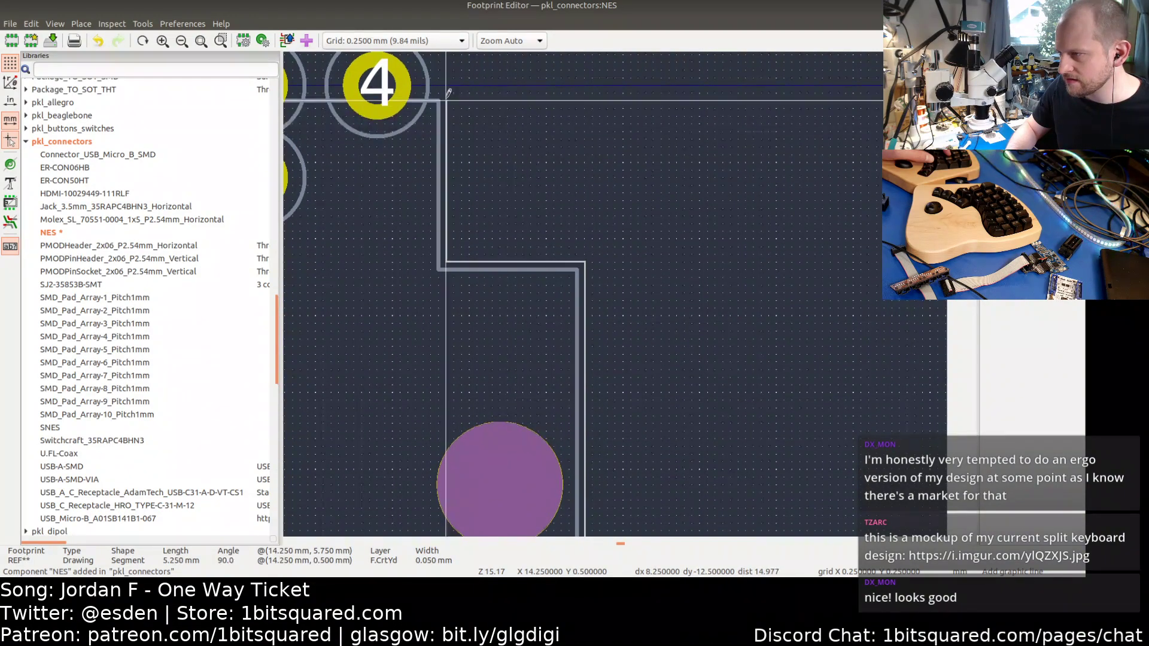
{"action": "scroll", "coordinate": [453, 179], "scroll_direction": "up", "scroll_amount": 4, "text": "shift"}
{"action": "double_click", "coordinate": [453, 206]}
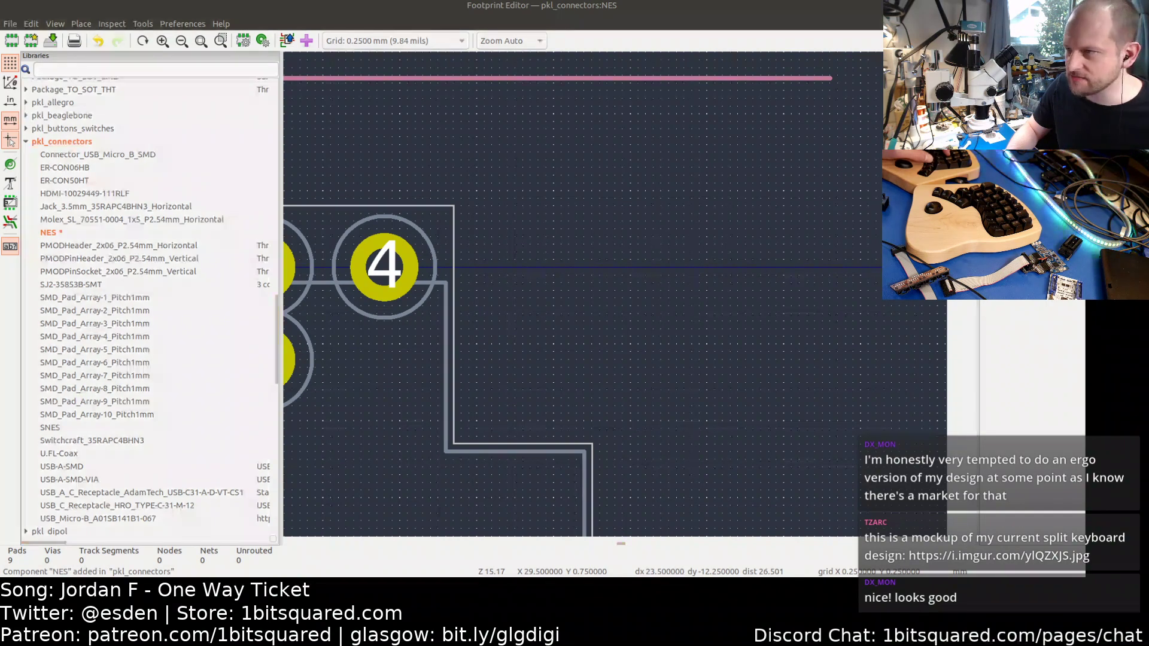
- Switch to Firefox, examine the linked split keyboard mockup photo fitted to the window, and close its tab
{"action": "key", "text": "alt+Tab"}
{"action": "key", "text": "alt+Tab"}
{"action": "key", "text": "alt+Tab"}
{"action": "key", "text": "alt+Tab"}
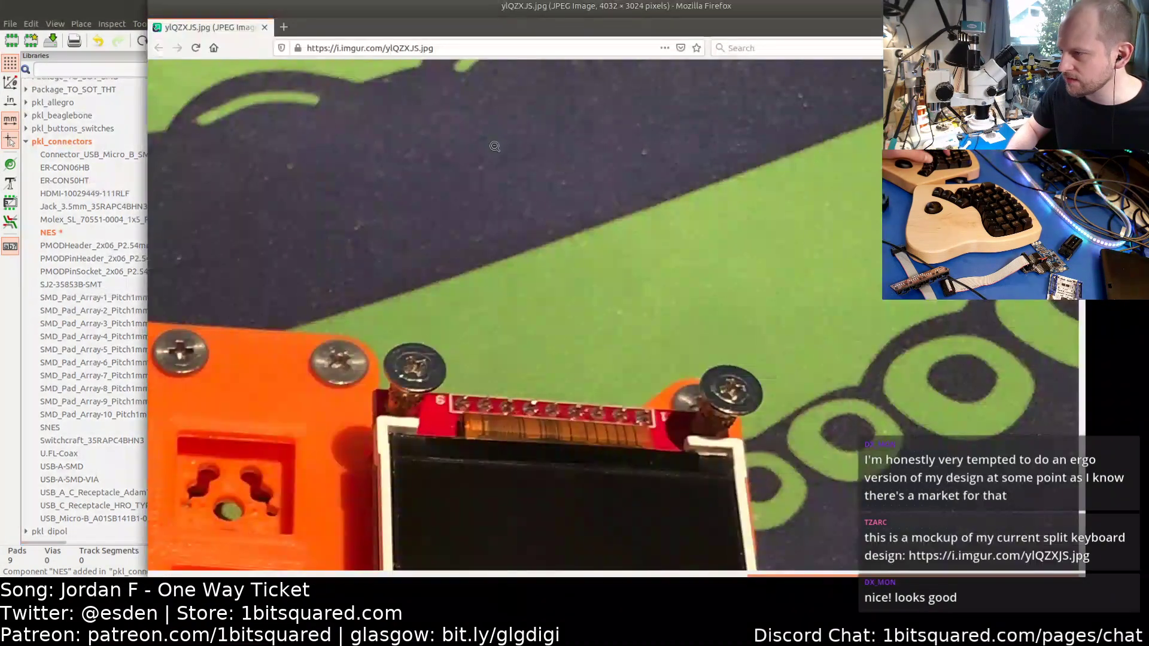
{"action": "left_click", "coordinate": [456, 158]}
{"action": "left_click", "coordinate": [456, 157]}
{"action": "left_click", "coordinate": [500, 143]}
{"action": "left_click_drag", "start_coordinate": [584, 16], "coordinate": [488, 16]}
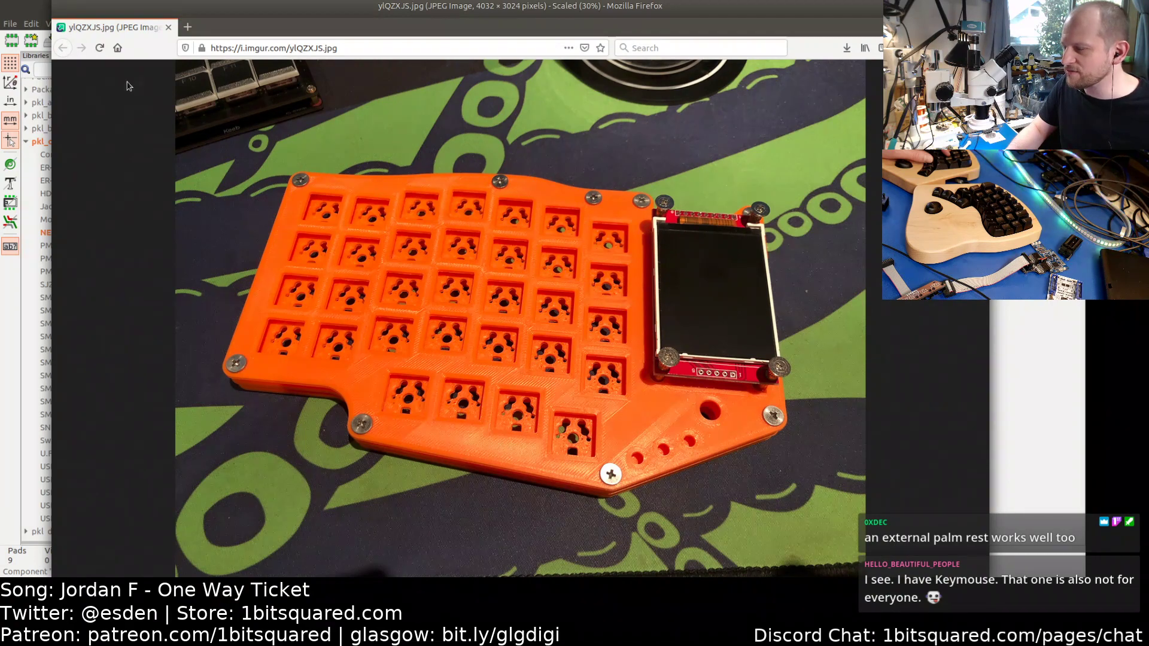
{"action": "left_click", "coordinate": [169, 27]}
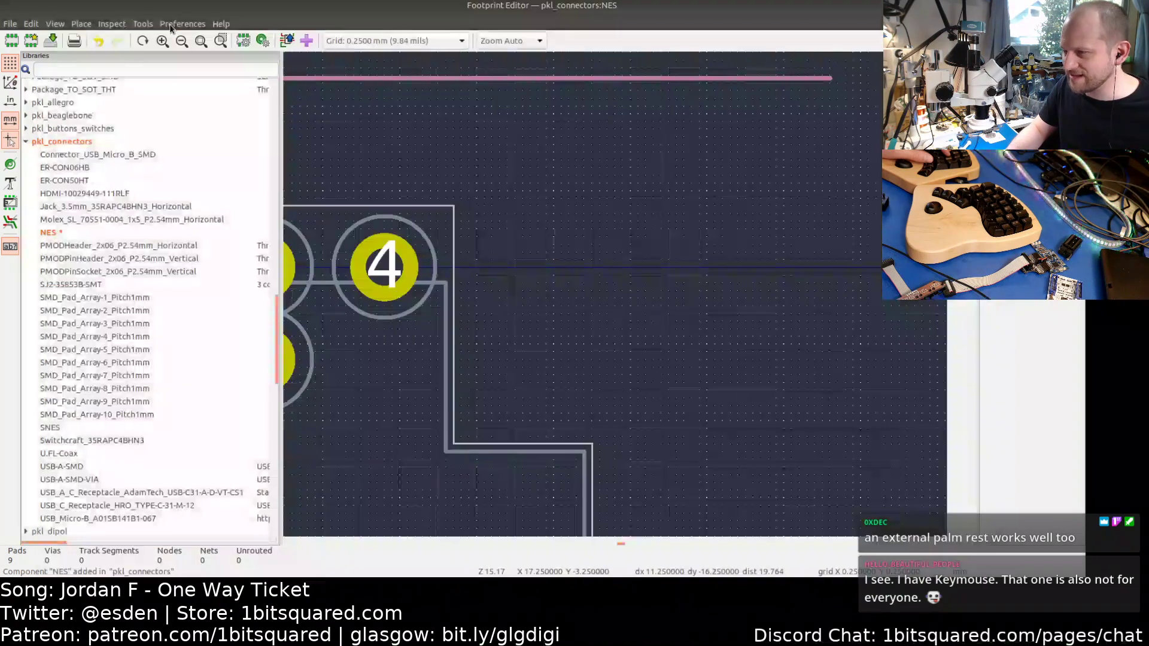
{"action": "scroll", "coordinate": [658, 332], "scroll_direction": "left", "scroll_amount": 5}
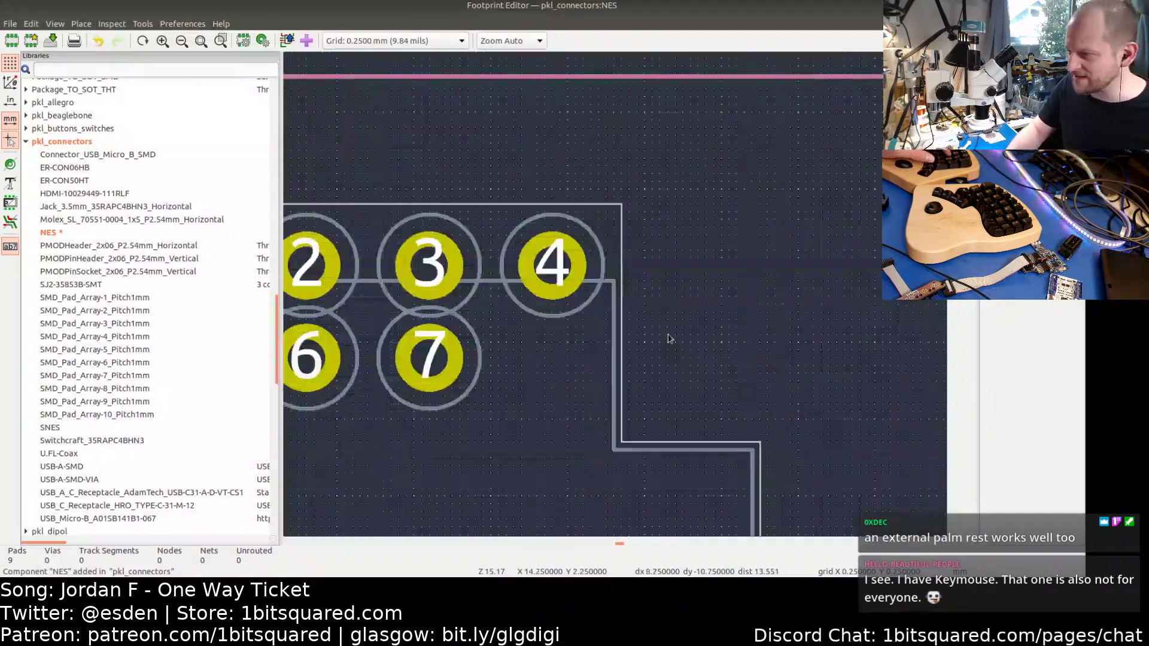
{"action": "scroll", "coordinate": [654, 326], "scroll_direction": "down", "scroll_amount": 1}
{"action": "scroll", "coordinate": [589, 293], "scroll_direction": "down", "scroll_amount": 1}
{"action": "middle_click_drag", "start_coordinate": [652, 323], "coordinate": [599, 236]}
{"action": "scroll", "coordinate": [589, 326], "scroll_direction": "down", "scroll_amount": 1}
{"action": "middle_click_drag", "start_coordinate": [604, 286], "coordinate": [605, 344]}
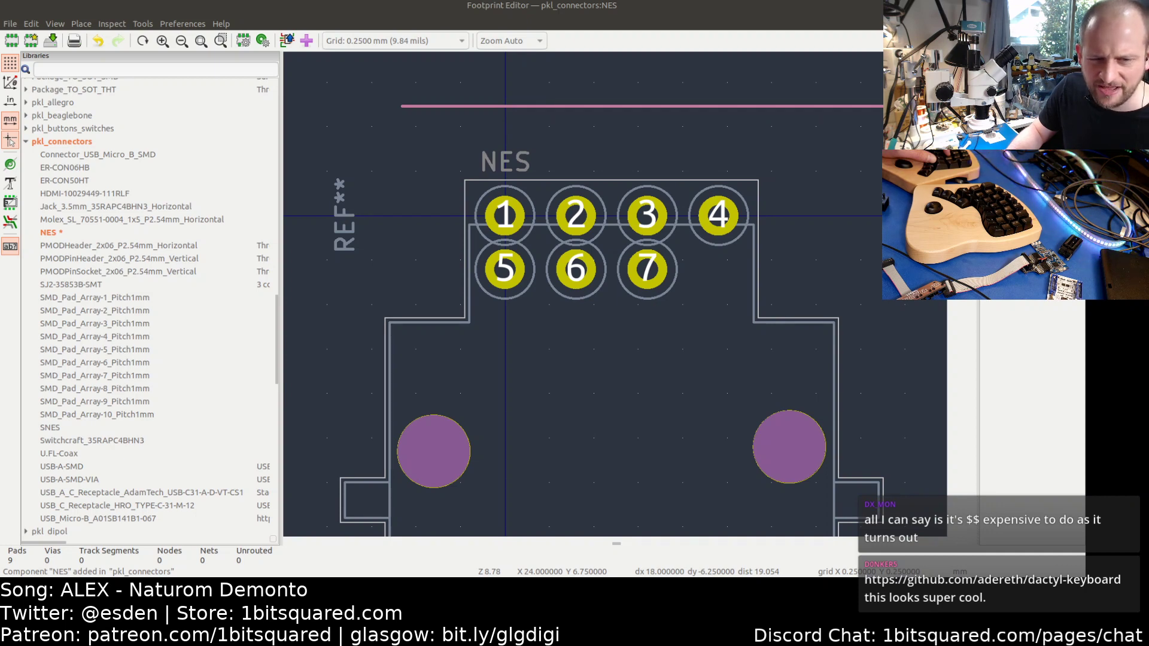
- Switch to Firefox and look through the README of the dactyl-keyboard GitHub repository
{"action": "left_click_drag", "start_coordinate": [790, 137], "coordinate": [507, 158]}
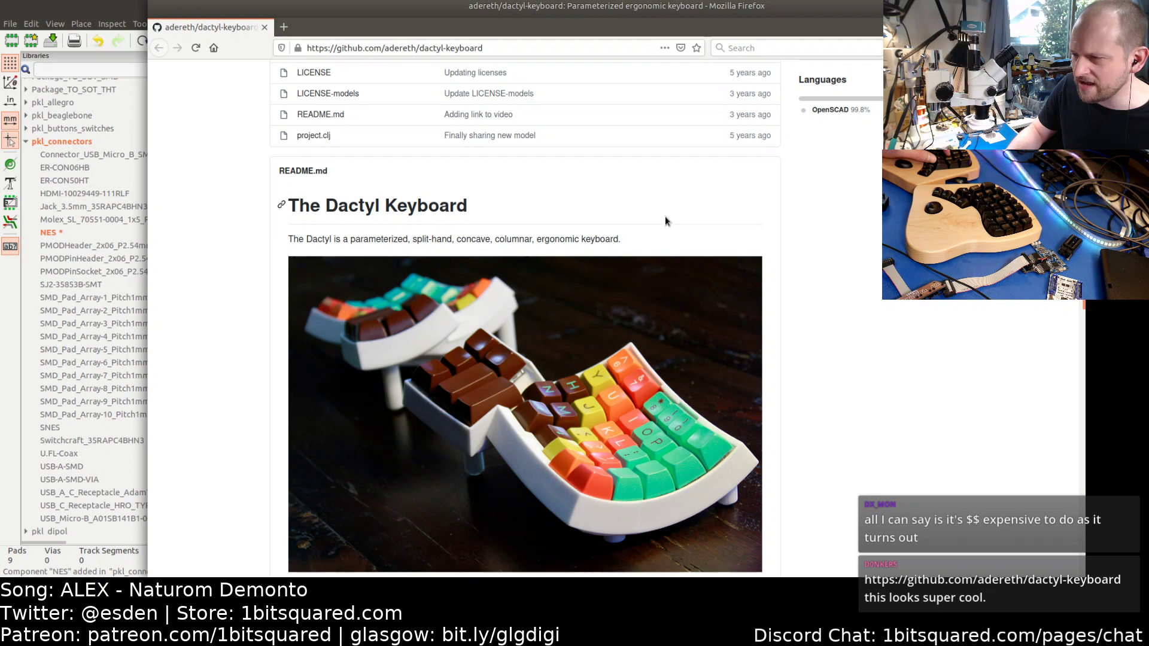
{"action": "scroll", "coordinate": [790, 243], "scroll_direction": "down", "scroll_amount": 2}
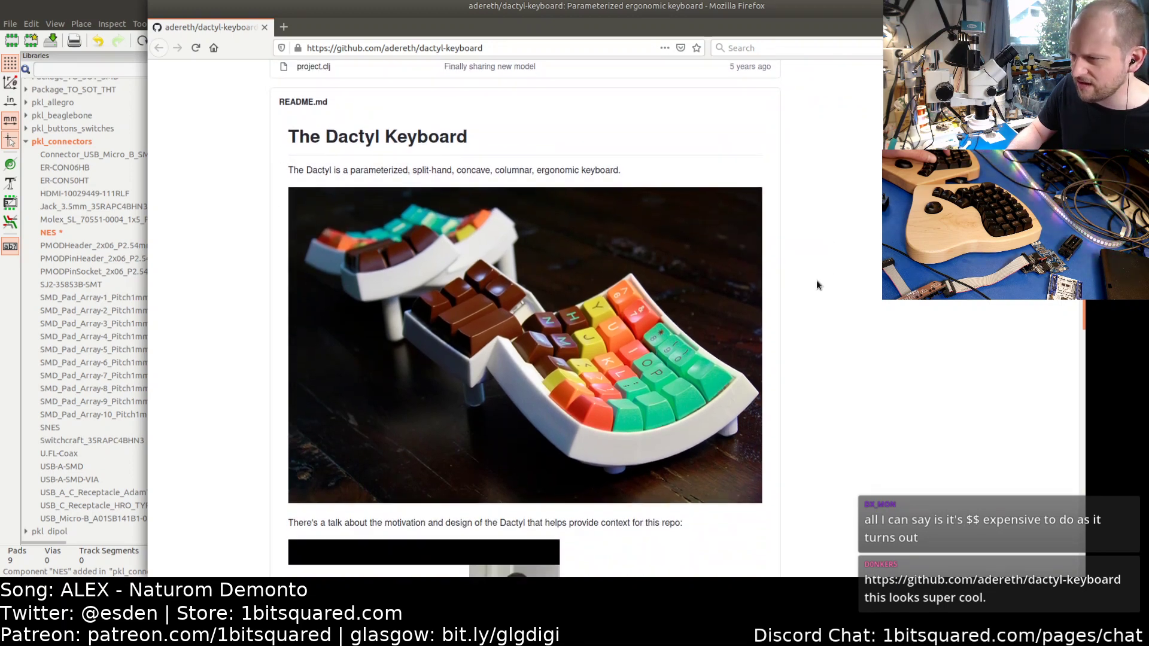
{"action": "scroll", "coordinate": [816, 285], "scroll_direction": "down", "scroll_amount": 6}
{"action": "scroll", "coordinate": [818, 283], "scroll_direction": "up", "scroll_amount": 3}
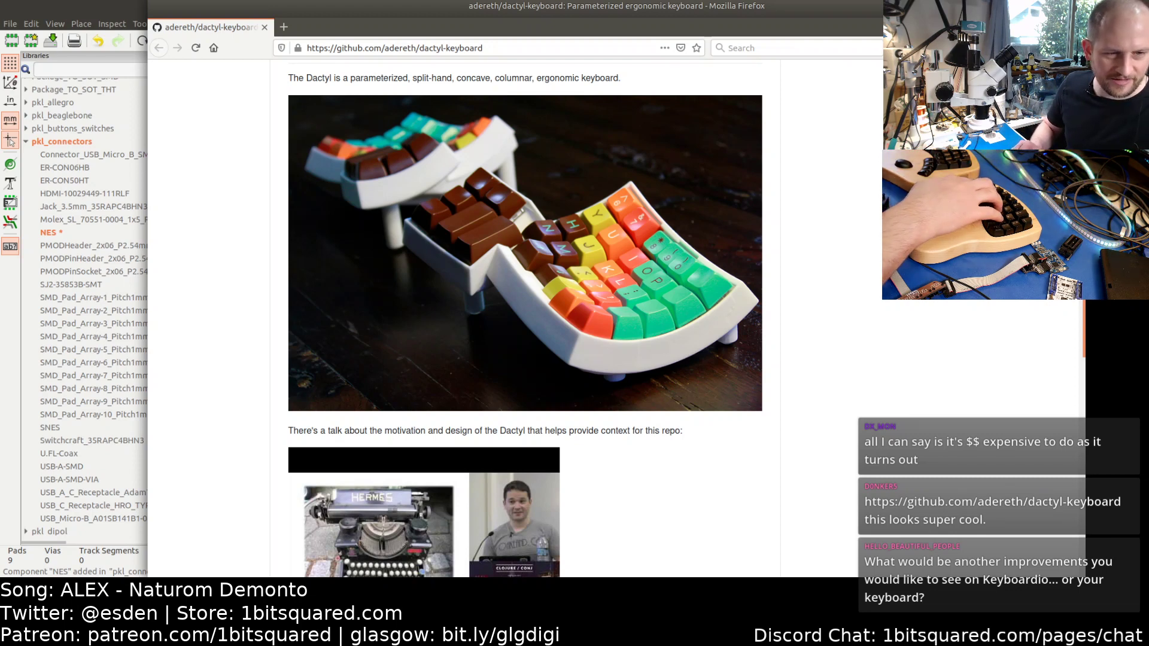
{"action": "key", "text": "alt+Tab"}
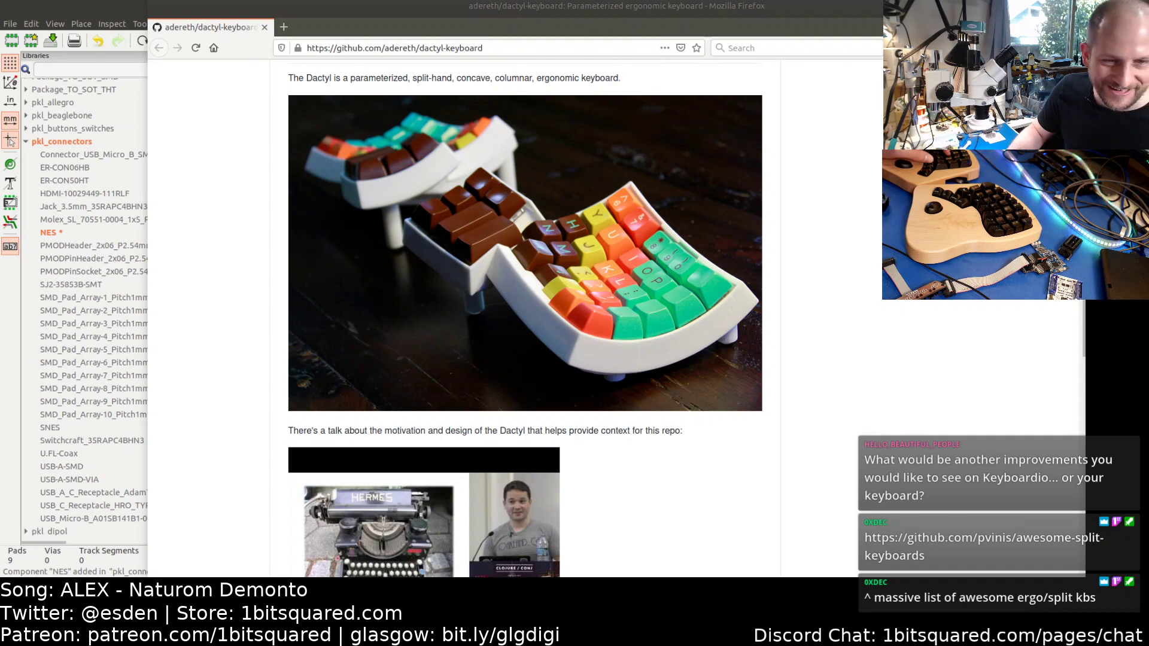
- Open the awesome-split-keyboards GitHub repository, browse its list of split keyboards, and close both browser tabs
{"action": "left_click_drag", "start_coordinate": [711, 87], "coordinate": [492, 28]}
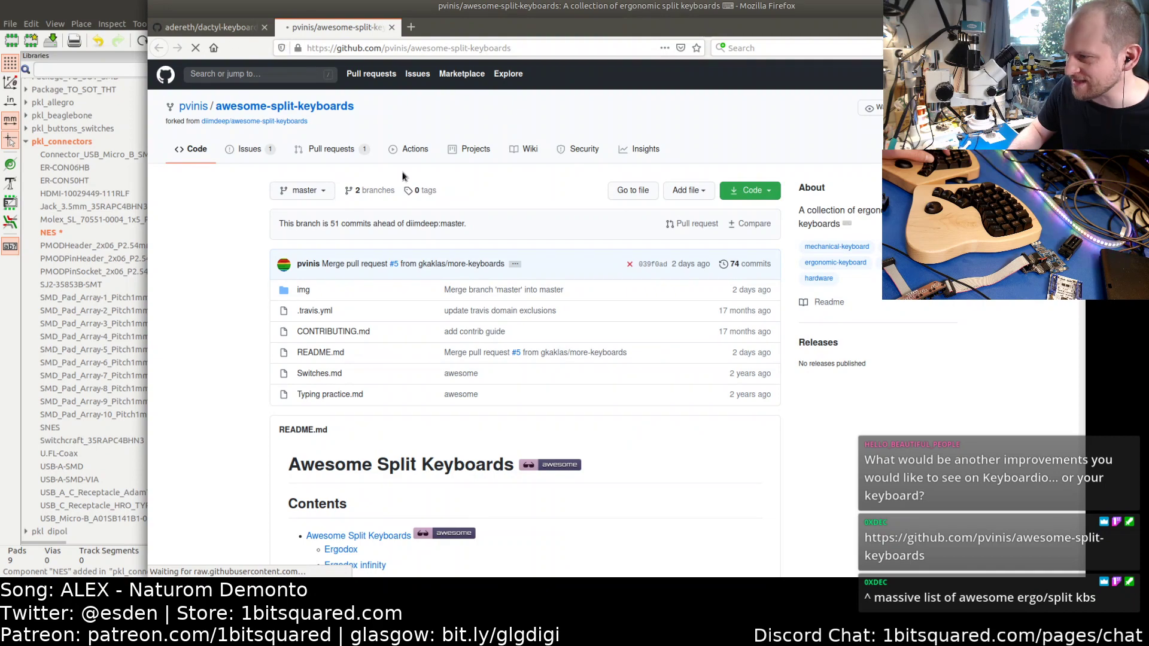
{"action": "scroll", "coordinate": [225, 307], "scroll_direction": "down", "scroll_amount": 3}
{"action": "scroll", "coordinate": [225, 308], "scroll_direction": "down", "scroll_amount": 20}
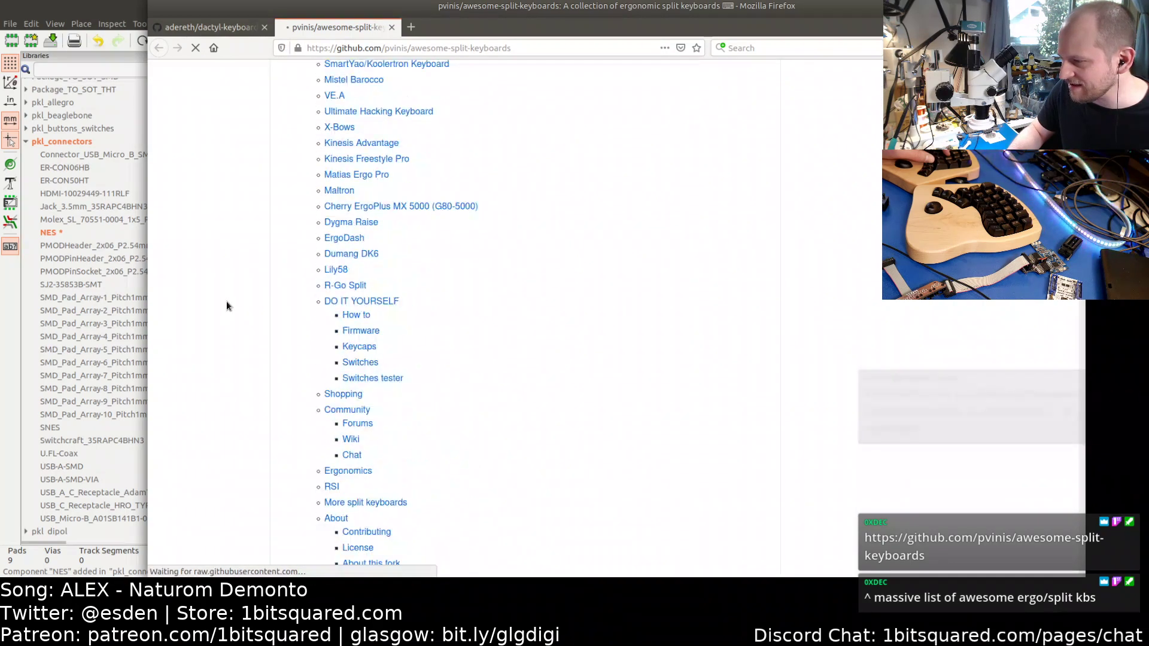
{"action": "scroll", "coordinate": [226, 301], "scroll_direction": "down", "scroll_amount": 8}
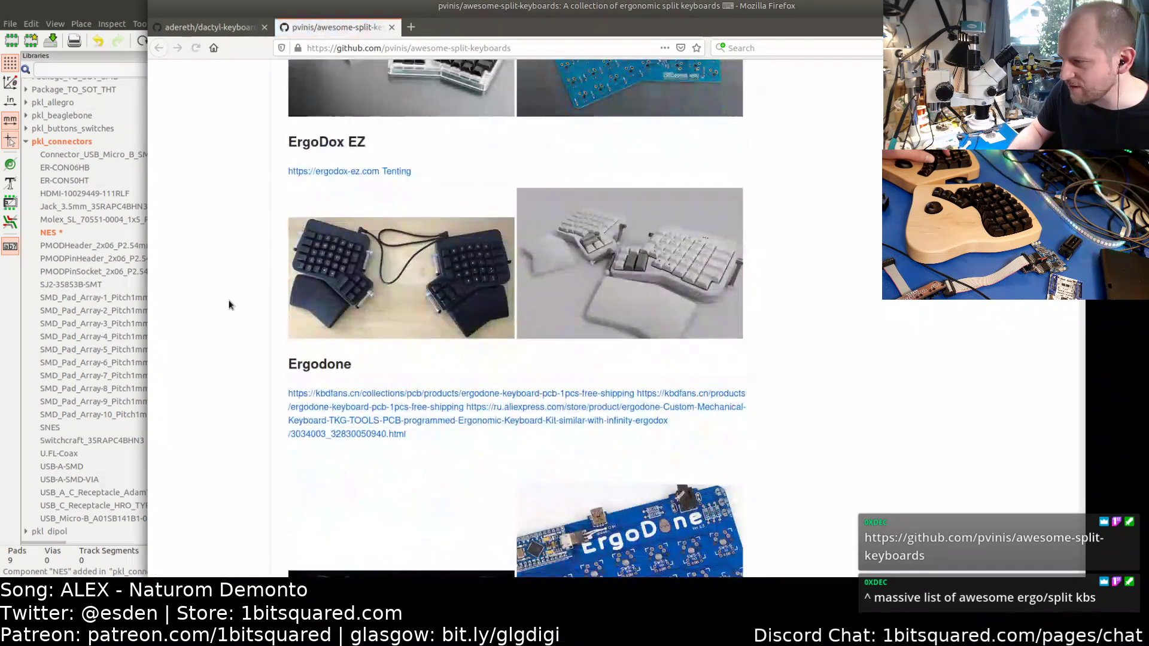
{"action": "scroll", "coordinate": [229, 301], "scroll_direction": "down", "scroll_amount": 5}
{"action": "scroll", "coordinate": [228, 304], "scroll_direction": "down", "scroll_amount": 3}
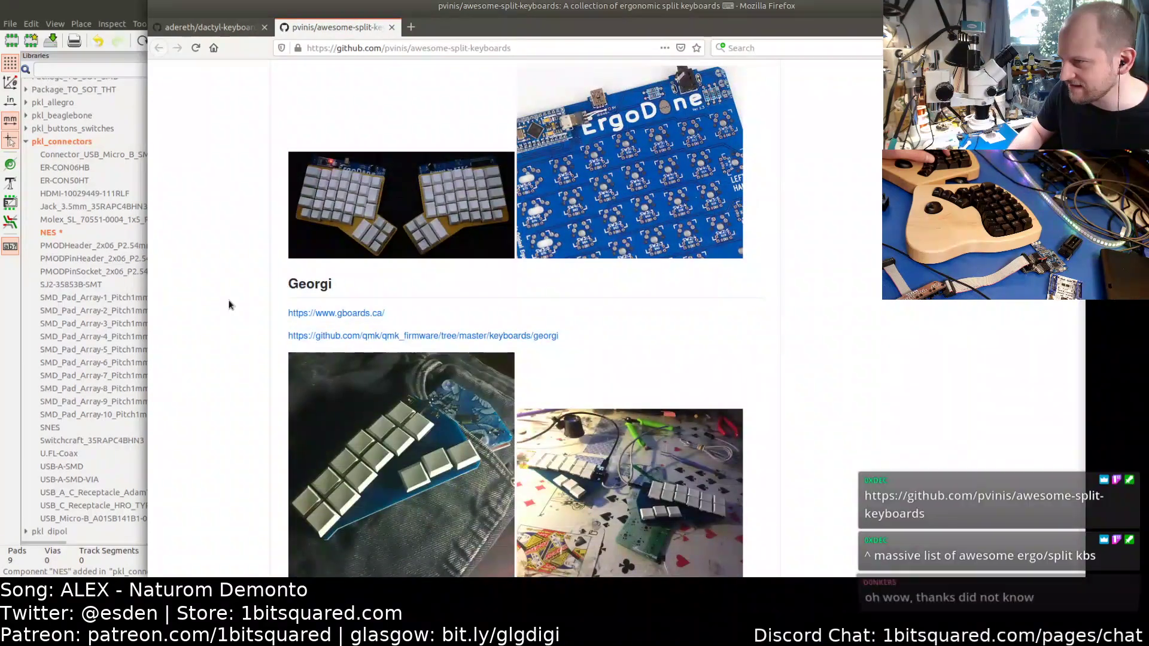
{"action": "scroll", "coordinate": [229, 305], "scroll_direction": "down", "scroll_amount": 6}
{"action": "scroll", "coordinate": [229, 304], "scroll_direction": "down", "scroll_amount": 8}
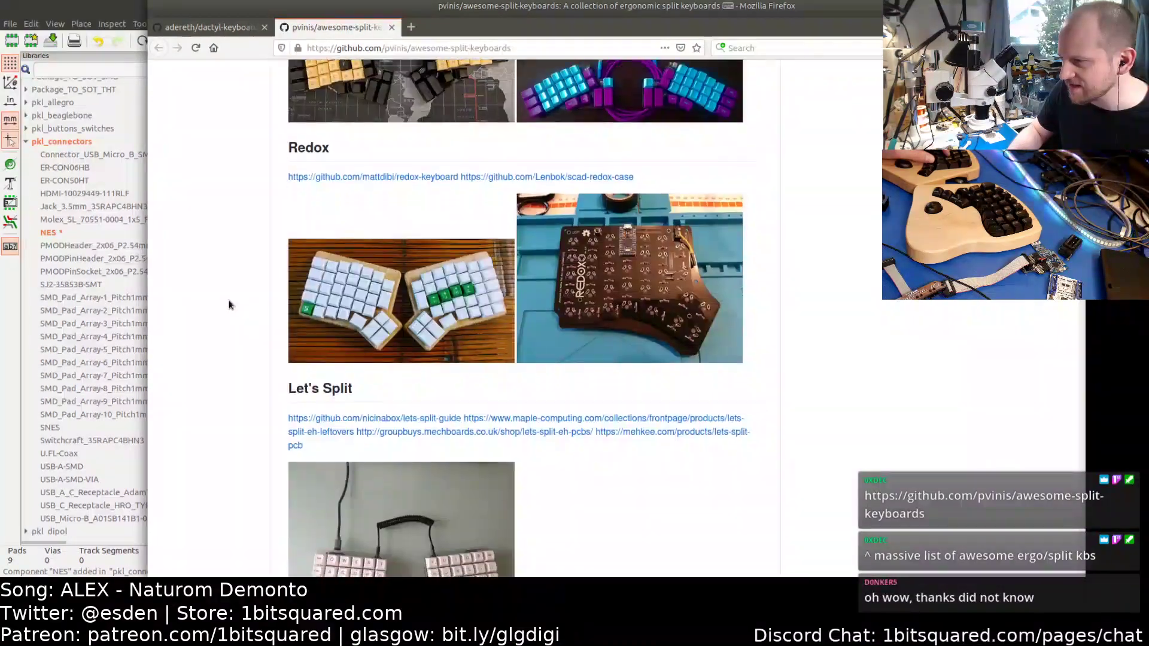
{"action": "scroll", "coordinate": [229, 305], "scroll_direction": "up", "scroll_amount": 3}
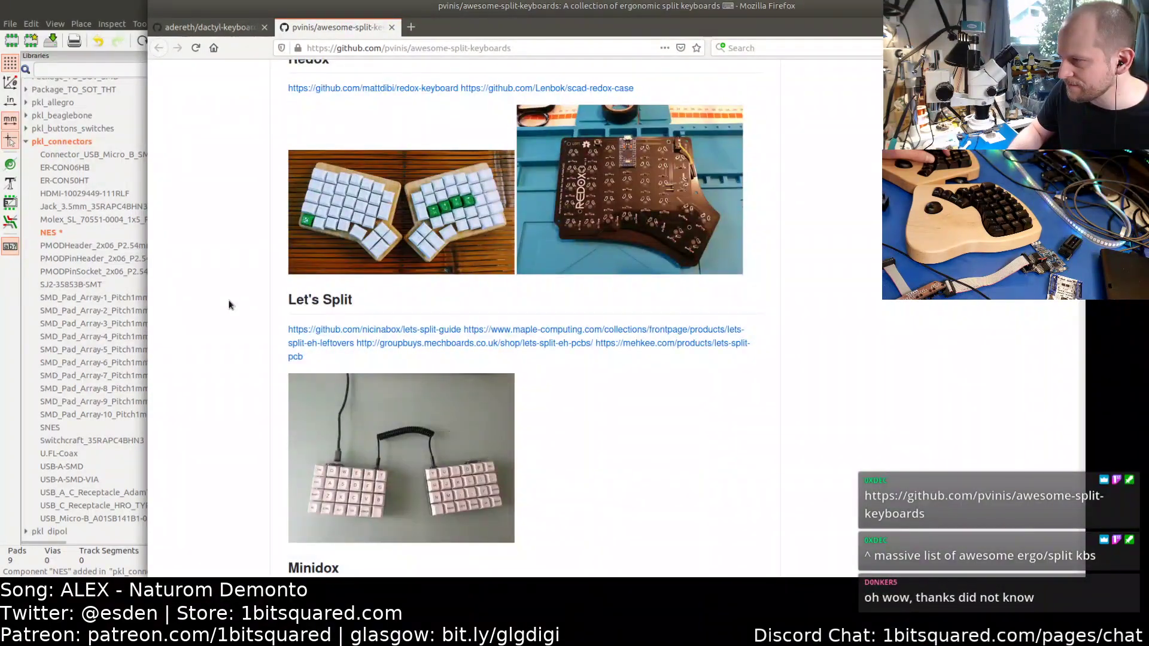
{"action": "scroll", "coordinate": [229, 305], "scroll_direction": "down", "scroll_amount": 10}
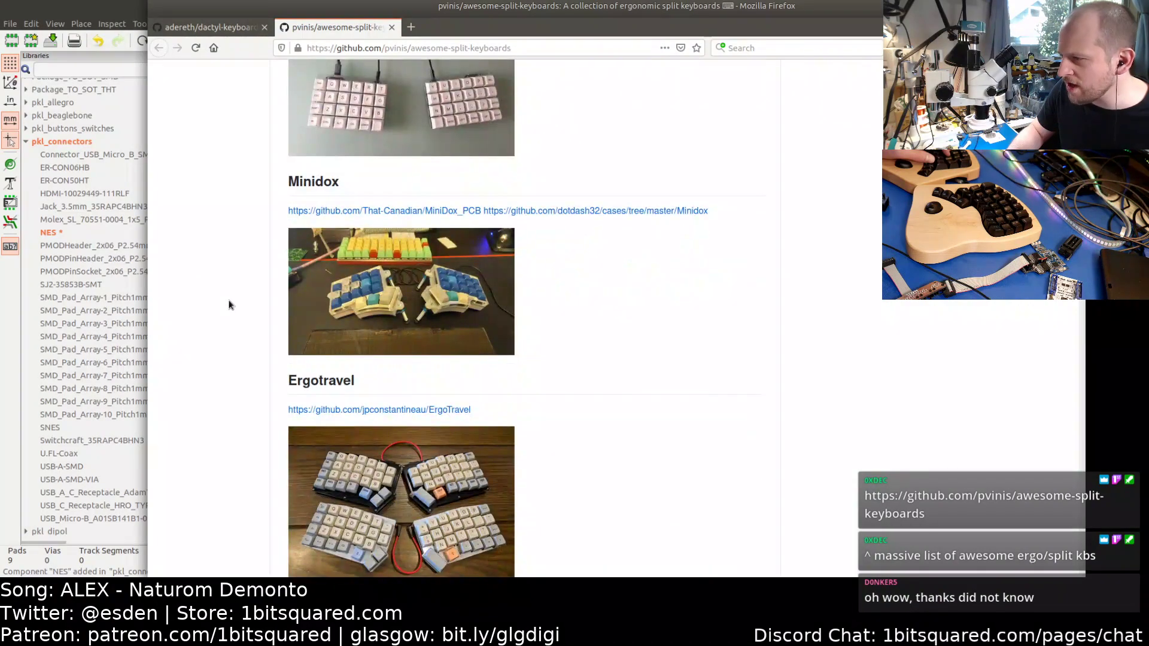
{"action": "scroll", "coordinate": [229, 305], "scroll_direction": "down", "scroll_amount": 1}
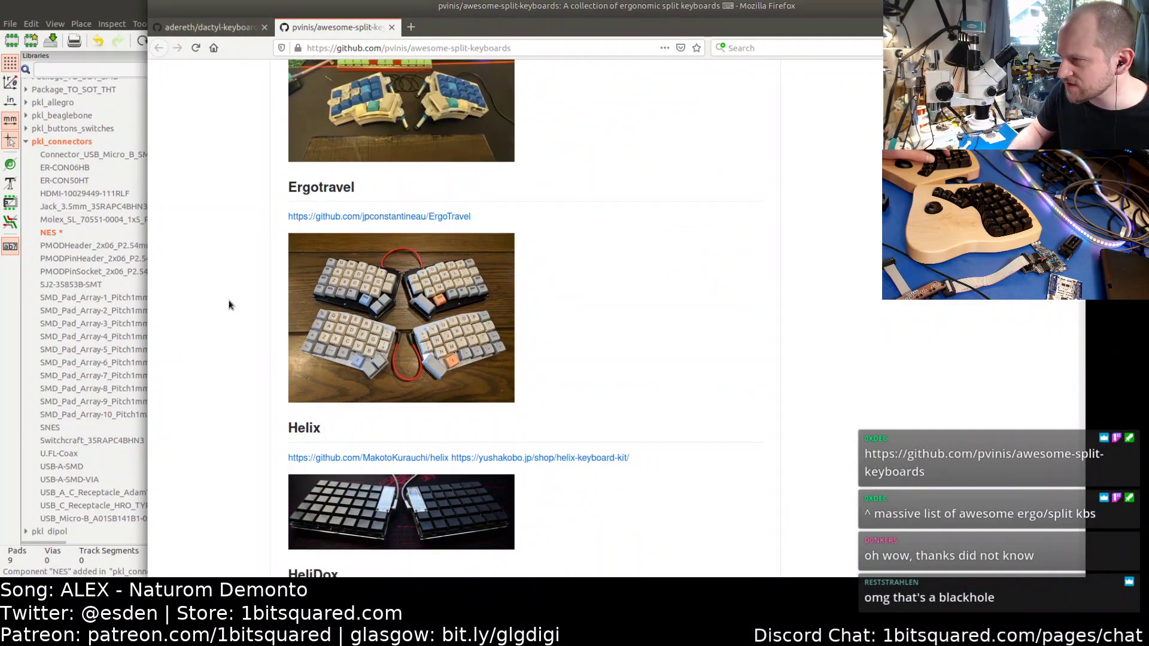
{"action": "scroll", "coordinate": [229, 304], "scroll_direction": "down", "scroll_amount": 5}
{"action": "scroll", "coordinate": [229, 305], "scroll_direction": "down", "scroll_amount": 8}
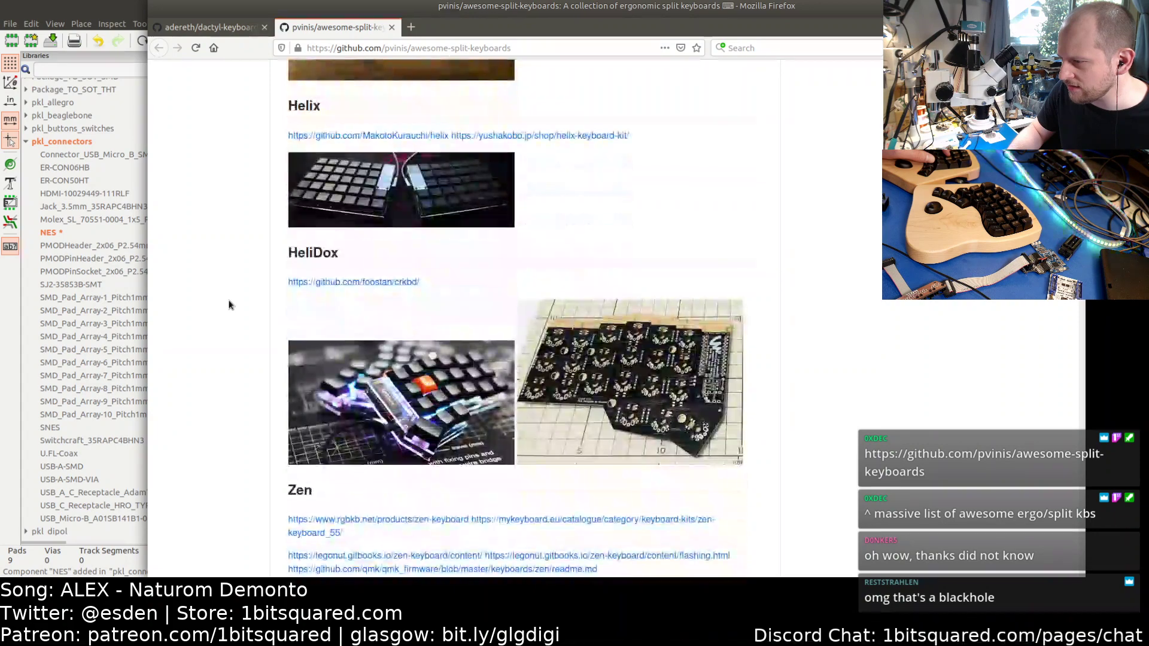
{"action": "scroll", "coordinate": [228, 305], "scroll_direction": "down", "scroll_amount": 6}
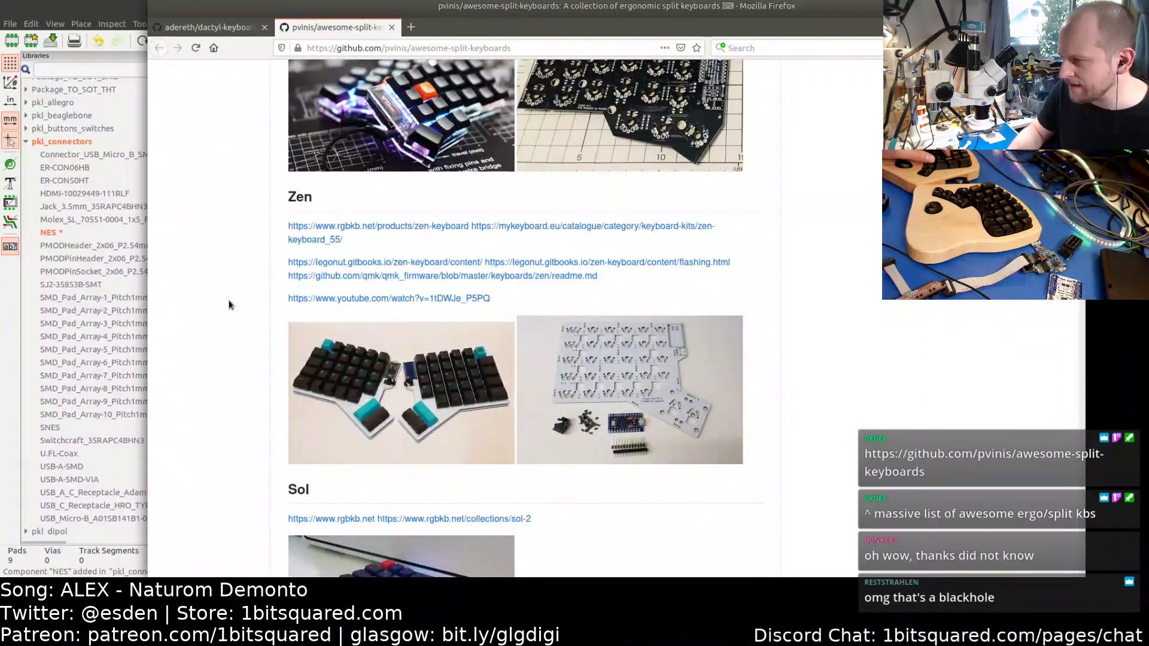
{"action": "scroll", "coordinate": [229, 304], "scroll_direction": "down", "scroll_amount": 4}
{"action": "scroll", "coordinate": [228, 305], "scroll_direction": "down", "scroll_amount": 2}
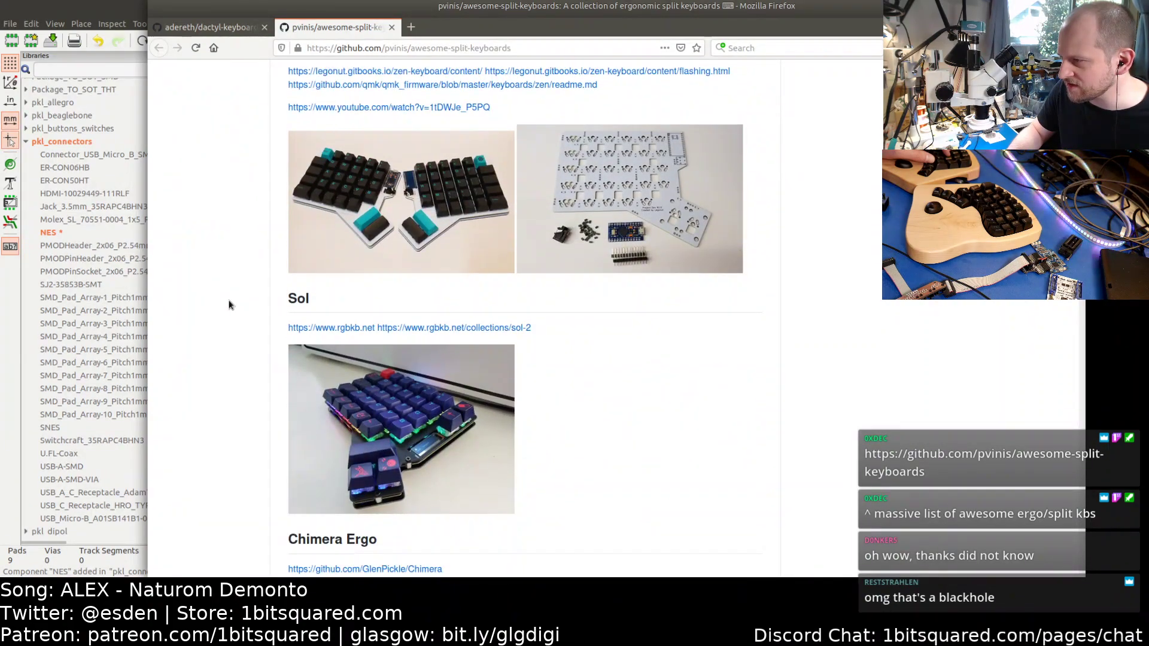
{"action": "scroll", "coordinate": [229, 304], "scroll_direction": "down", "scroll_amount": 4}
{"action": "scroll", "coordinate": [229, 304], "scroll_direction": "down", "scroll_amount": 15}
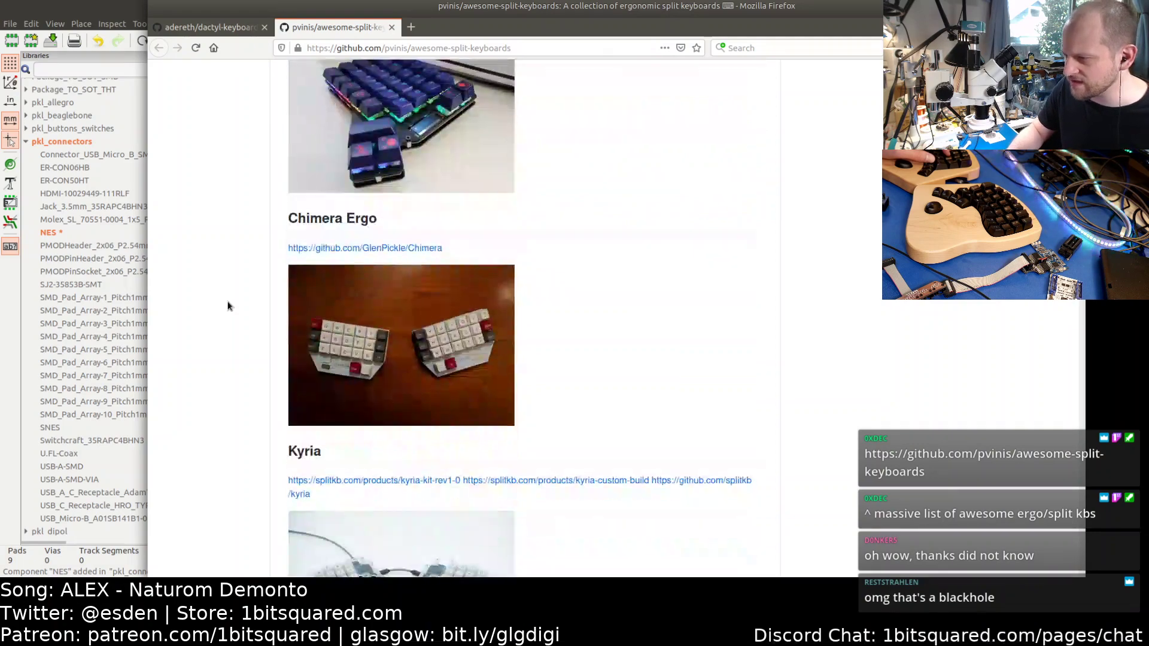
{"action": "scroll", "coordinate": [227, 307], "scroll_direction": "down", "scroll_amount": 10}
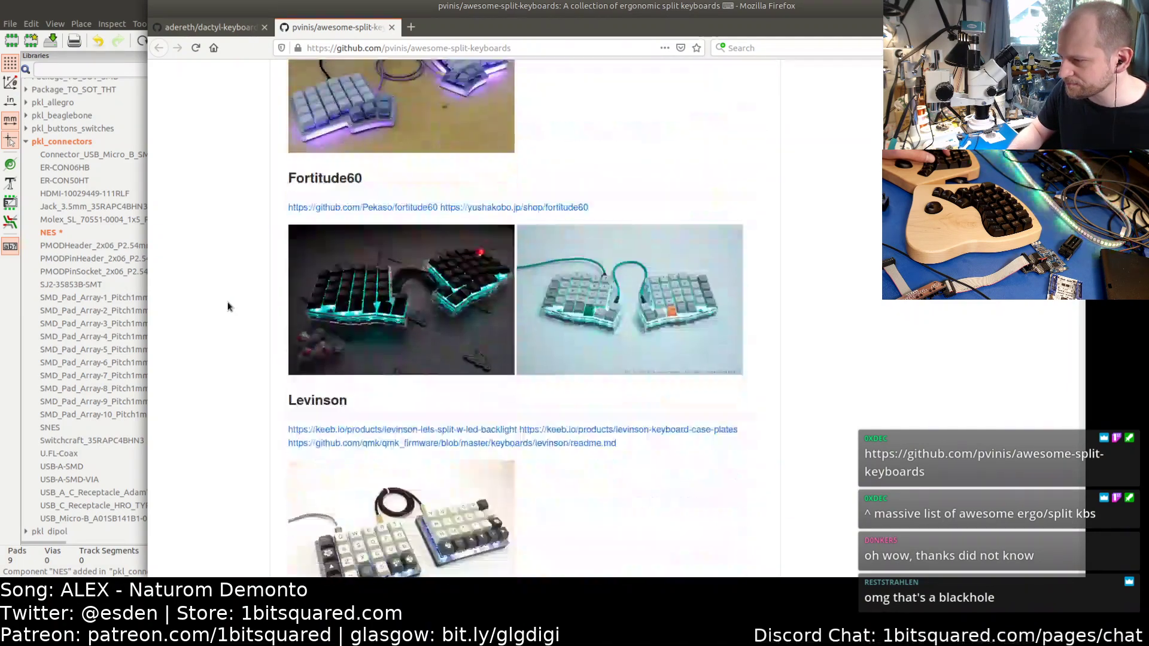
{"action": "scroll", "coordinate": [228, 307], "scroll_direction": "down", "scroll_amount": 10}
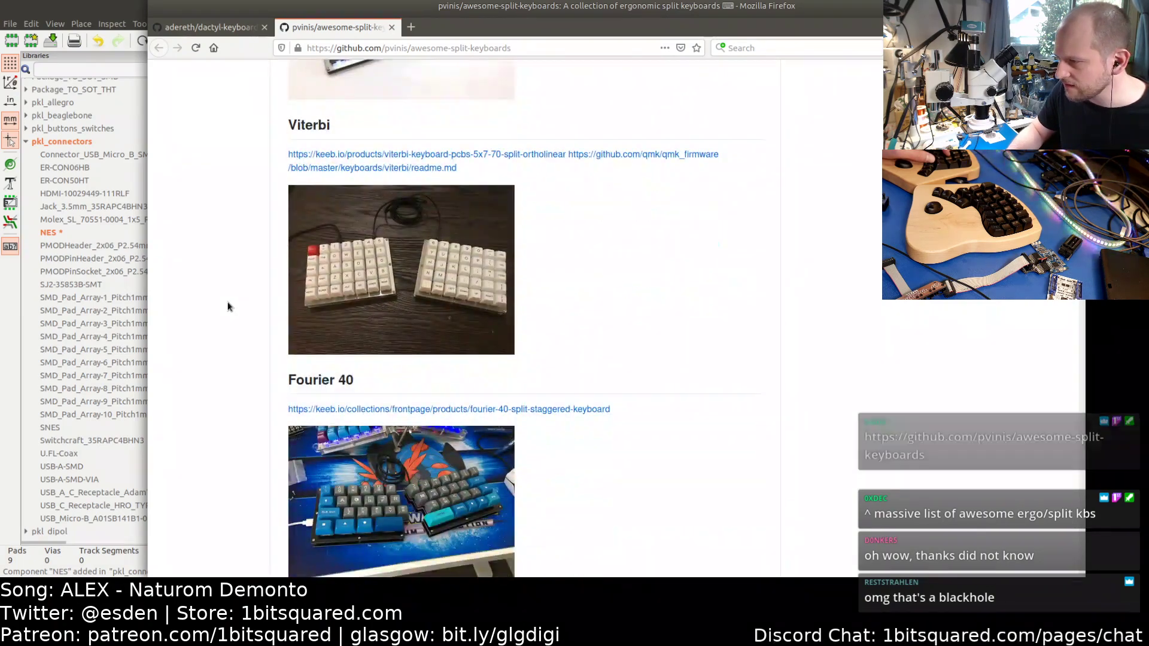
{"action": "scroll", "coordinate": [227, 307], "scroll_direction": "down", "scroll_amount": 4}
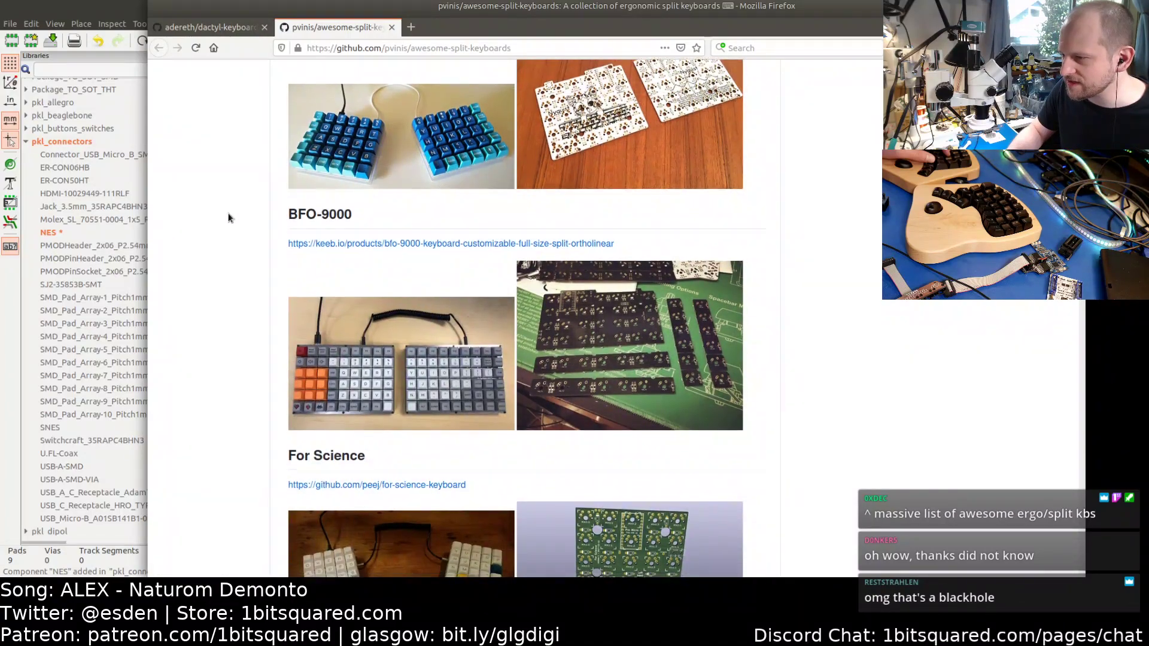
{"action": "scroll", "coordinate": [231, 208], "scroll_direction": "down", "scroll_amount": 2}
{"action": "scroll", "coordinate": [231, 205], "scroll_direction": "up", "scroll_amount": 3}
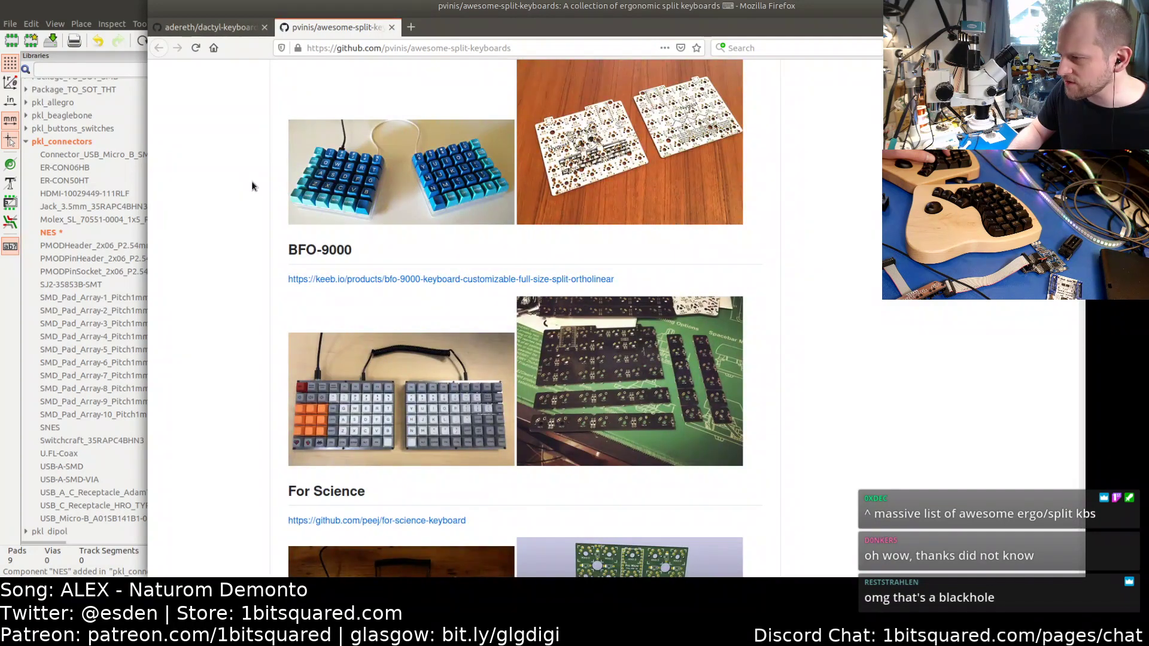
{"action": "scroll", "coordinate": [251, 180], "scroll_direction": "down", "scroll_amount": 3}
{"action": "left_click", "coordinate": [392, 27]}
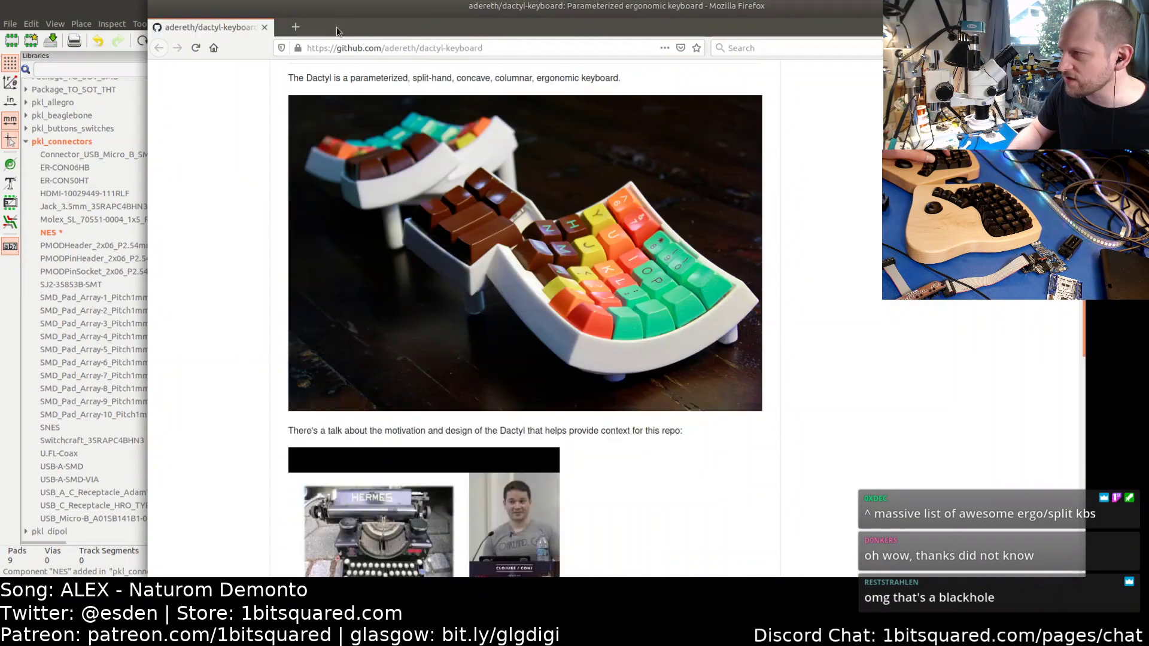
{"action": "left_click", "coordinate": [262, 27]}
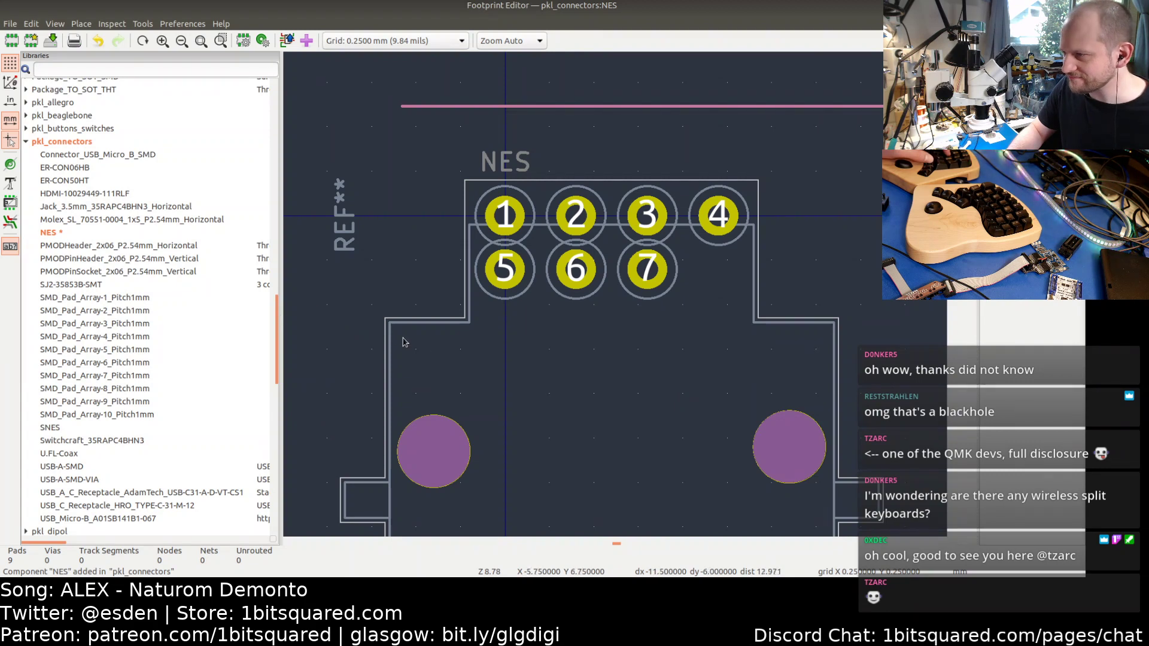
- Move the endpoints of the loose silkscreen line above the NES footprint to (-2.0, 0.5) and (-2.0, 6.0) mm, along the connector outline
{"action": "middle_click_drag", "start_coordinate": [437, 339], "coordinate": [472, 316]}
{"action": "scroll", "coordinate": [456, 350], "scroll_direction": "down", "scroll_amount": 1}
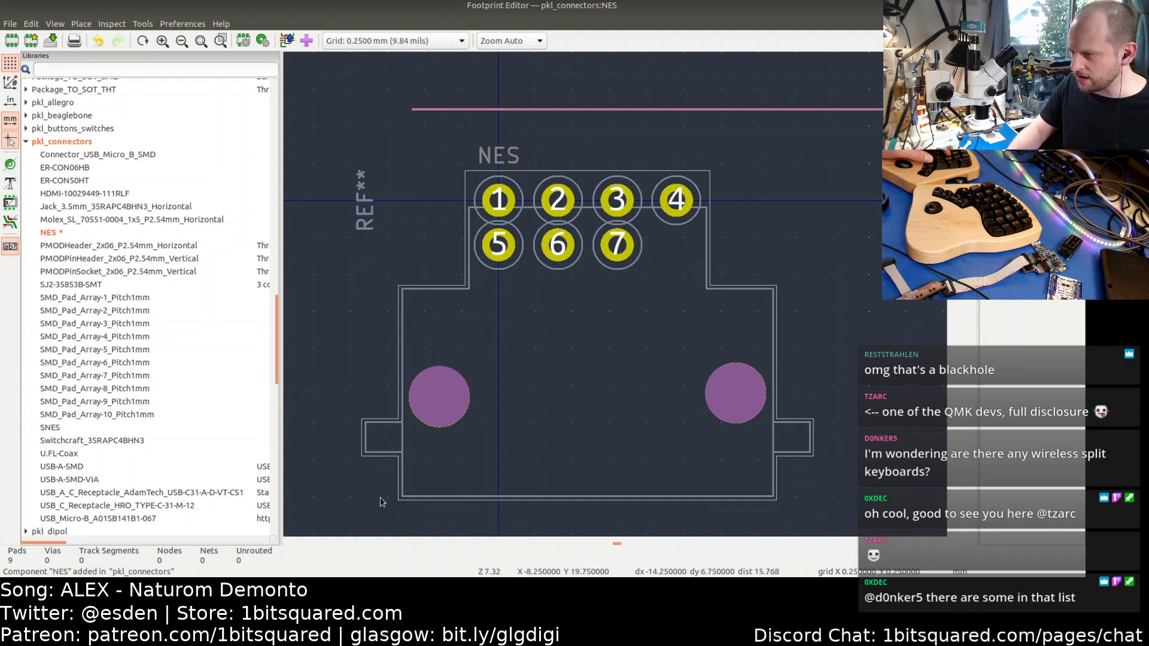
{"action": "left_click", "coordinate": [412, 110]}
{"action": "left_click_drag", "start_coordinate": [412, 109], "coordinate": [468, 207]}
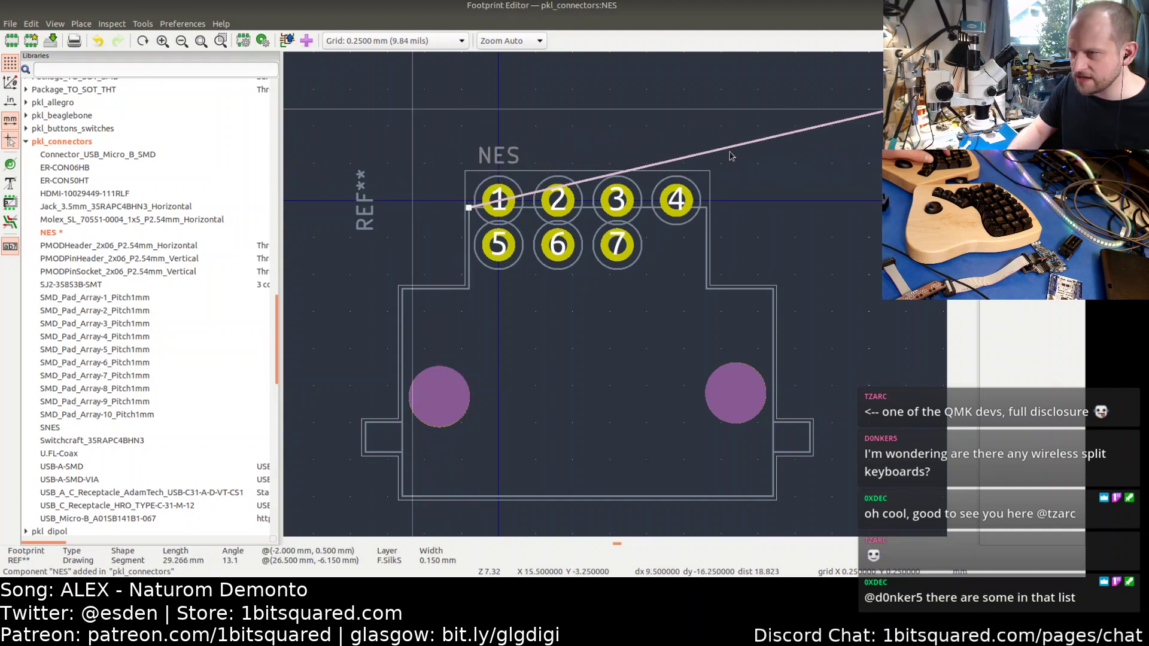
{"action": "left_click_drag", "start_coordinate": [888, 110], "coordinate": [469, 289]}
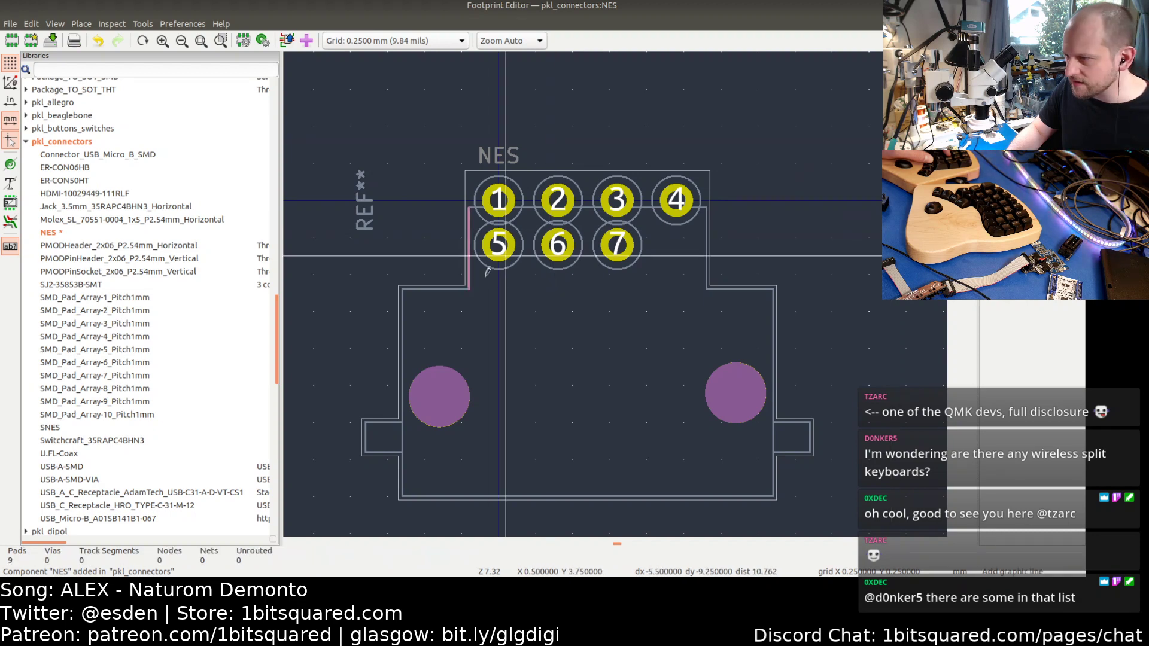
- Trace the left shoulder and side tab on F.SilkS from (-2, 6) through (-6.5, 6), (-6.5, 15), (-9, 15), (-9, 17) to (-6.5, 17) mm
{"action": "left_click", "coordinate": [465, 288]}
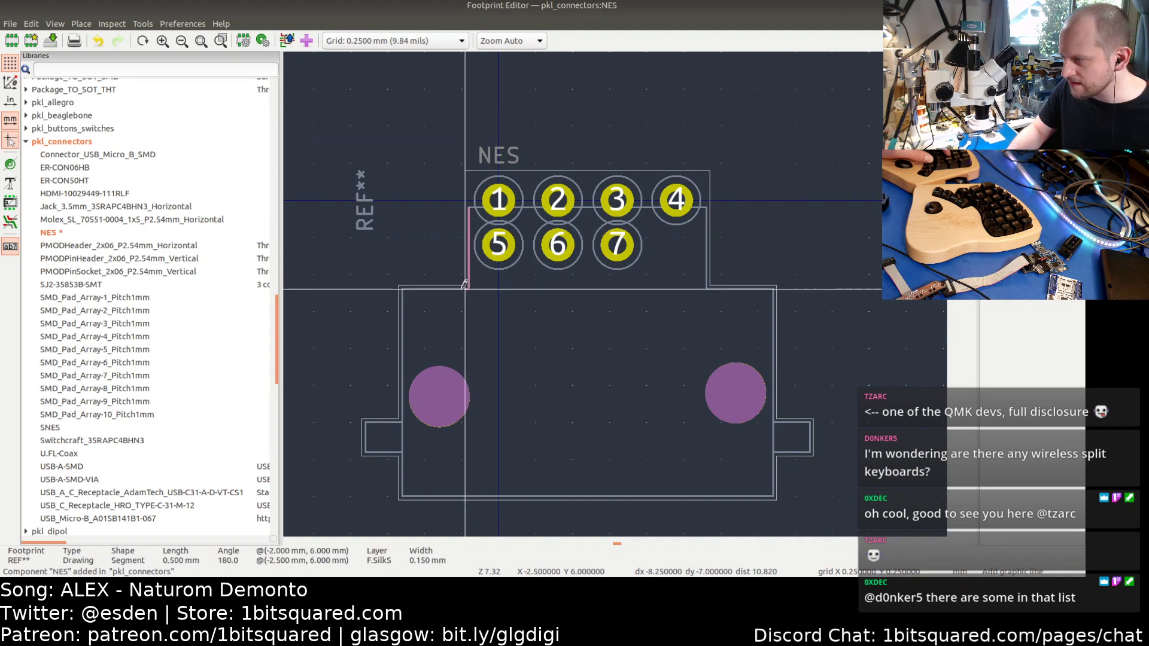
{"action": "left_click", "coordinate": [401, 289]}
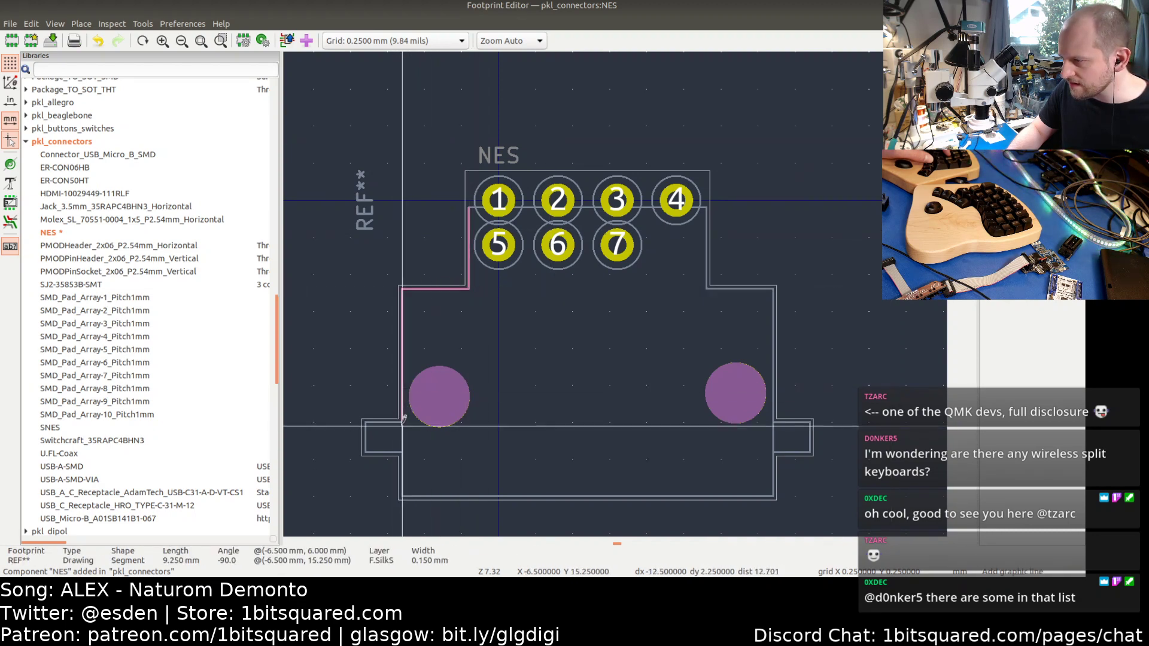
{"action": "left_click", "coordinate": [401, 422]}
{"action": "left_click", "coordinate": [364, 422]}
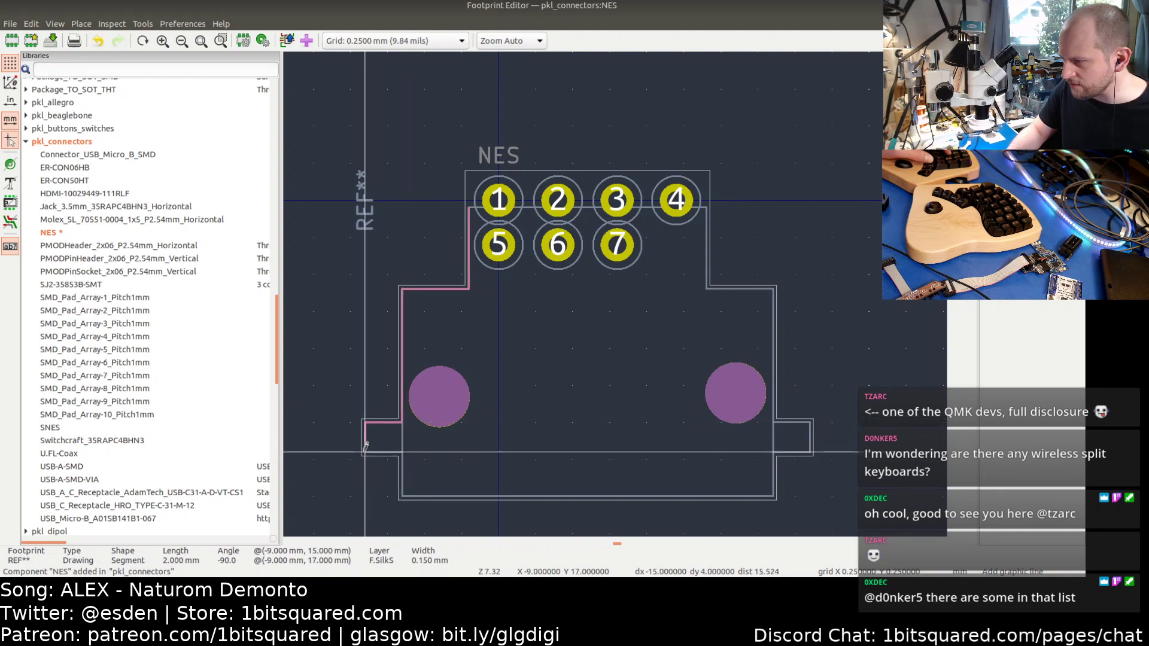
{"action": "left_click", "coordinate": [364, 450]}
{"action": "left_click", "coordinate": [401, 450]}
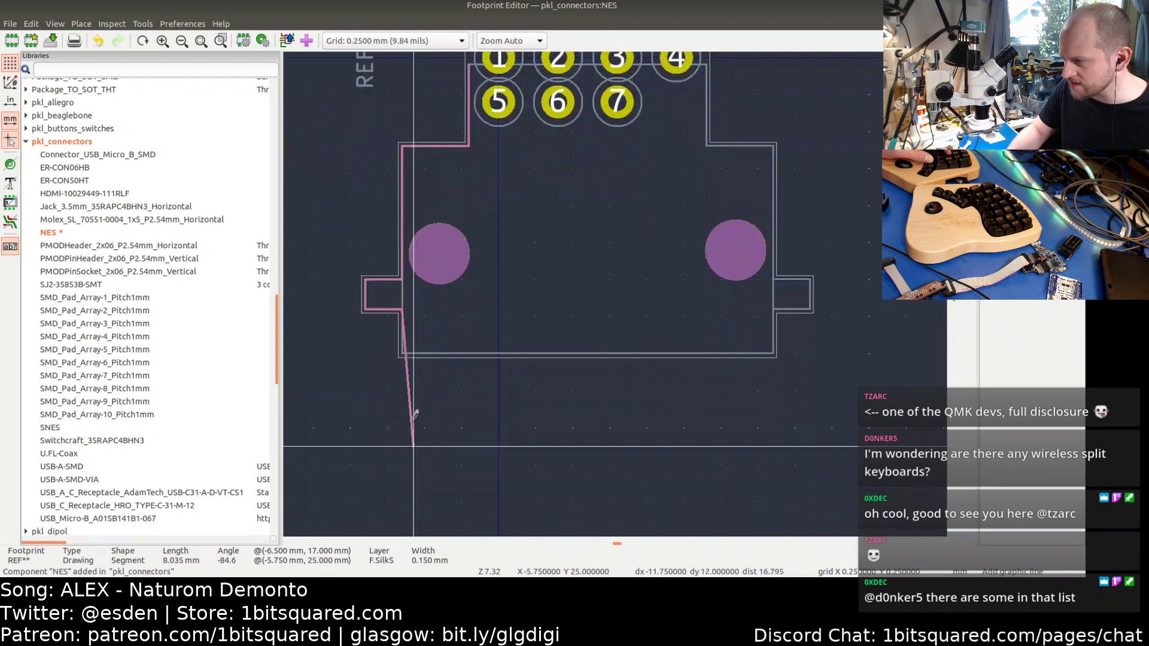
- Continue the F.SilkS outline from (-6.5, 17) through (-6.5, 20), (18.5, 20), (18.5, 17), (21, 17), (21, 15) to (18.5, 15) mm
{"action": "left_click", "coordinate": [402, 354]}
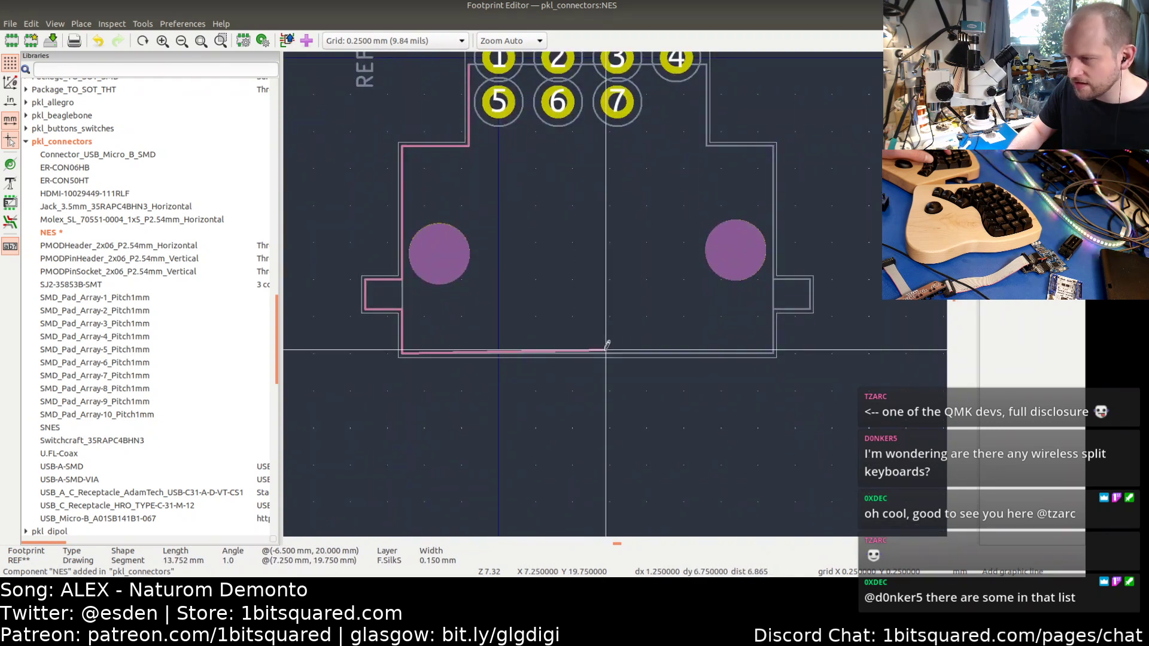
{"action": "left_click", "coordinate": [775, 353]}
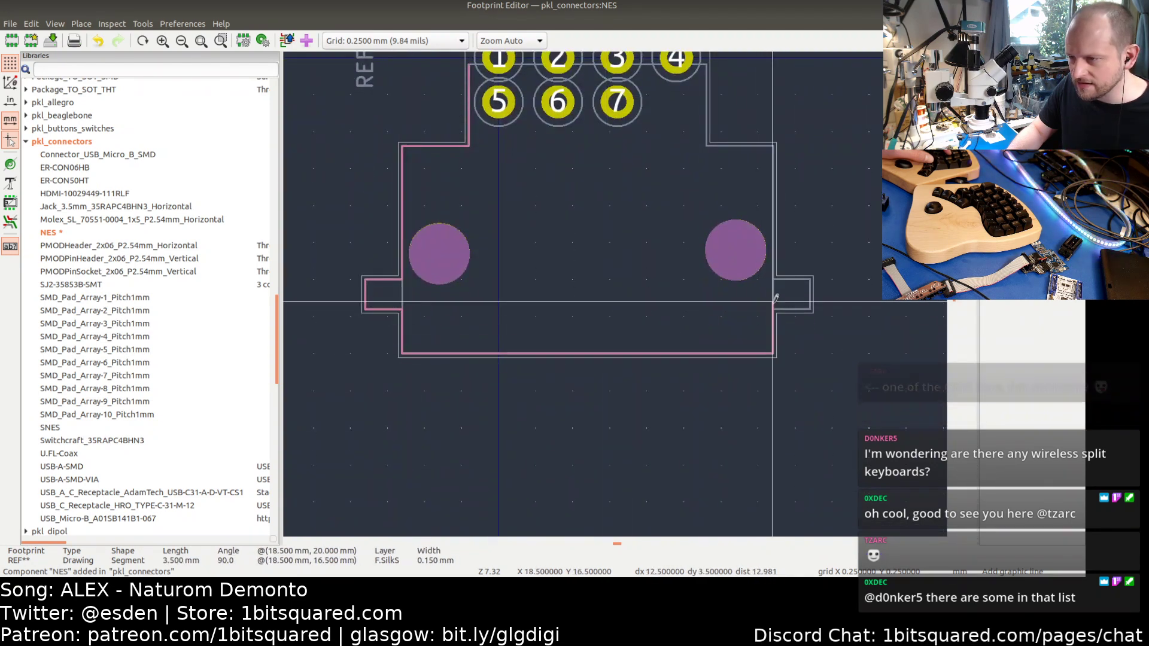
{"action": "left_click", "coordinate": [774, 310]}
{"action": "left_click", "coordinate": [810, 309]}
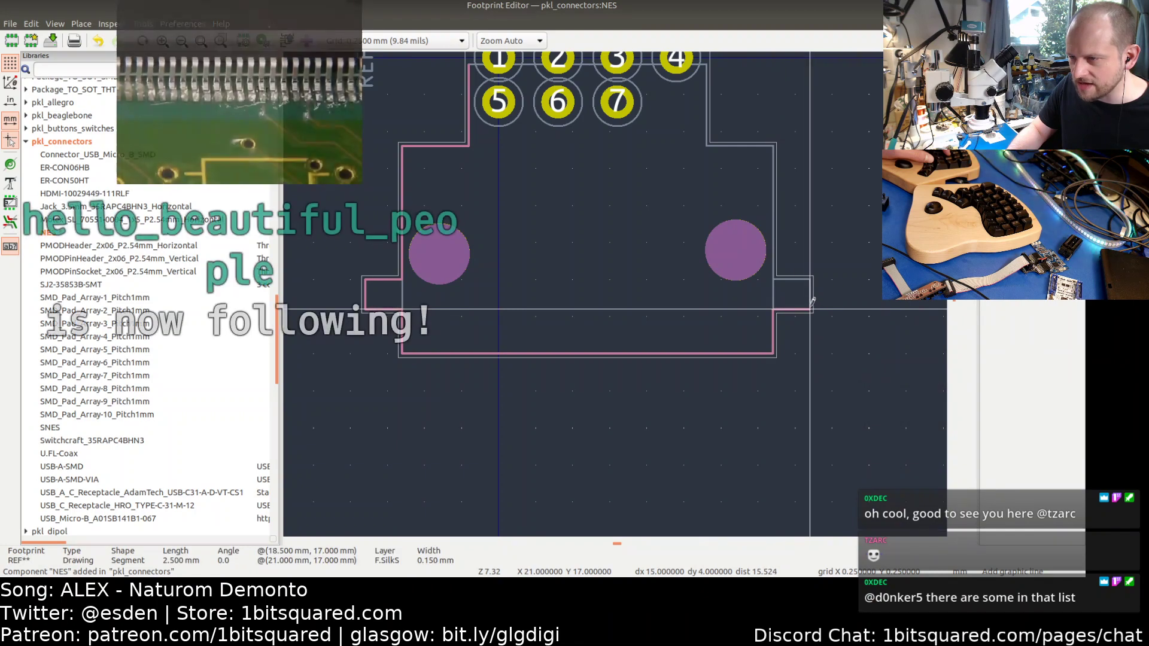
{"action": "left_click", "coordinate": [810, 280]}
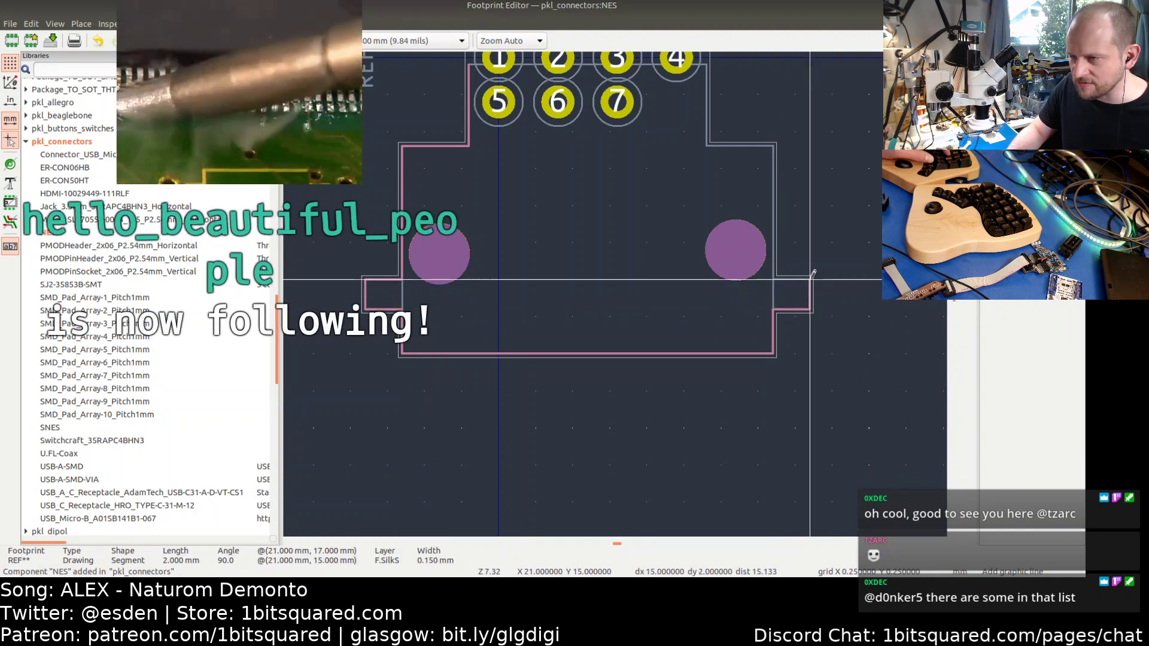
{"action": "left_click", "coordinate": [774, 279]}
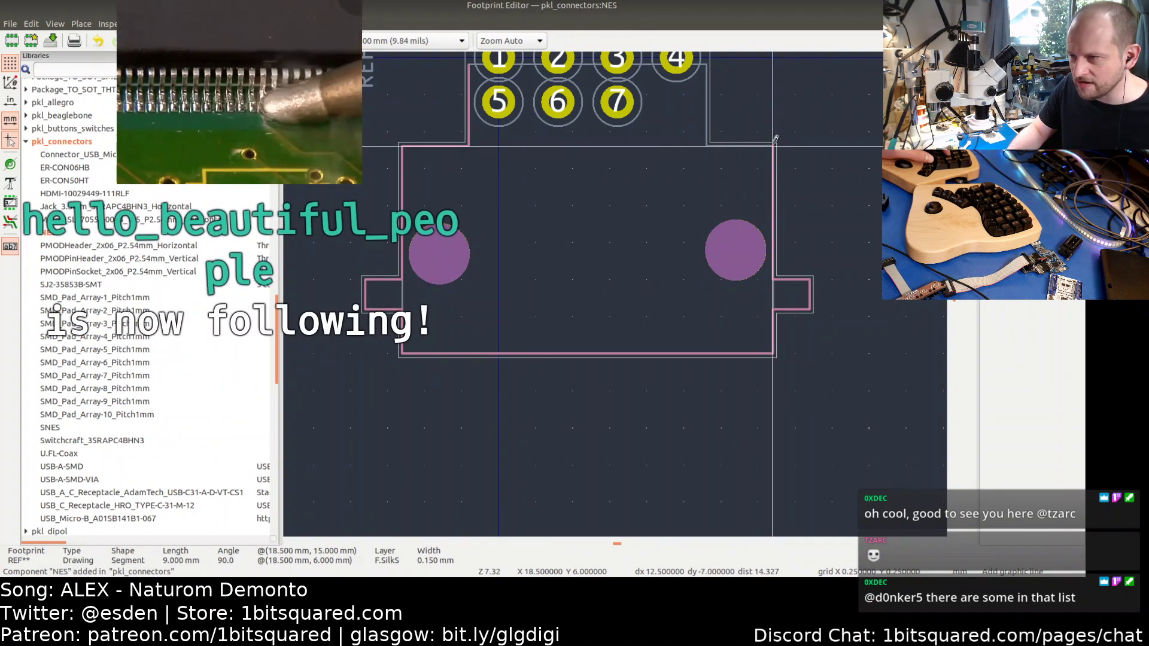
- Complete the right shoulder on F.SilkS through (18.5, 6) and (14, 6) mm, ending at the upper-row pads beside pad 4
{"action": "left_click", "coordinate": [774, 146]}
{"action": "left_click", "coordinate": [708, 144]}
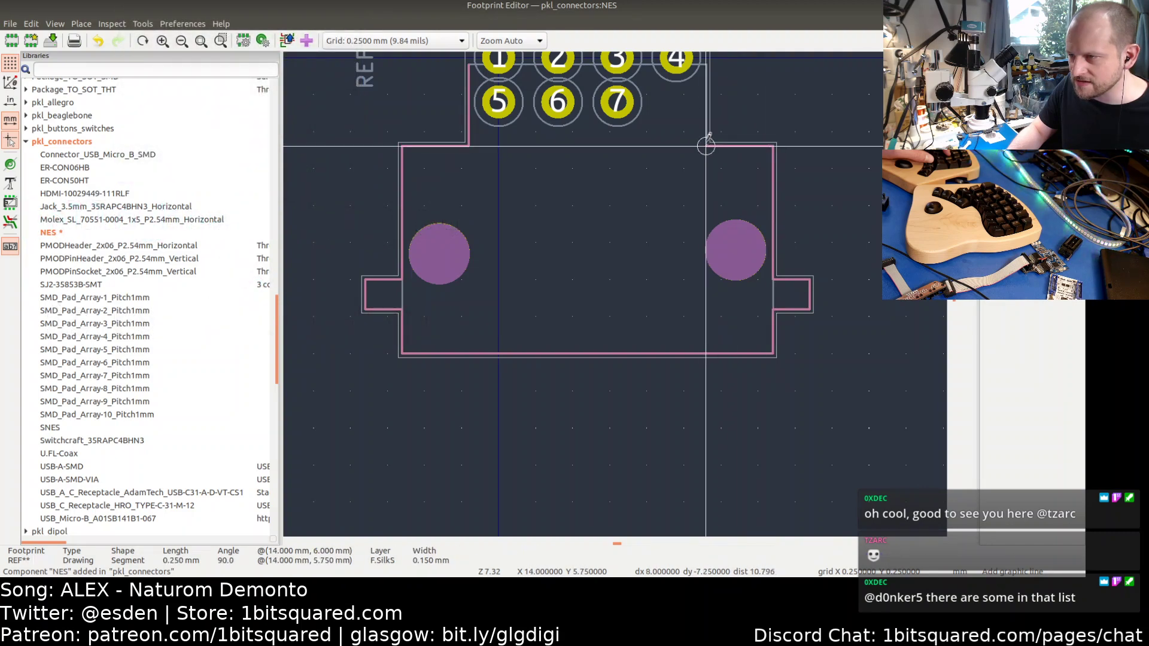
{"action": "scroll", "coordinate": [708, 135], "scroll_direction": "up", "scroll_amount": 3, "text": "shift"}
{"action": "left_click", "coordinate": [708, 118]}
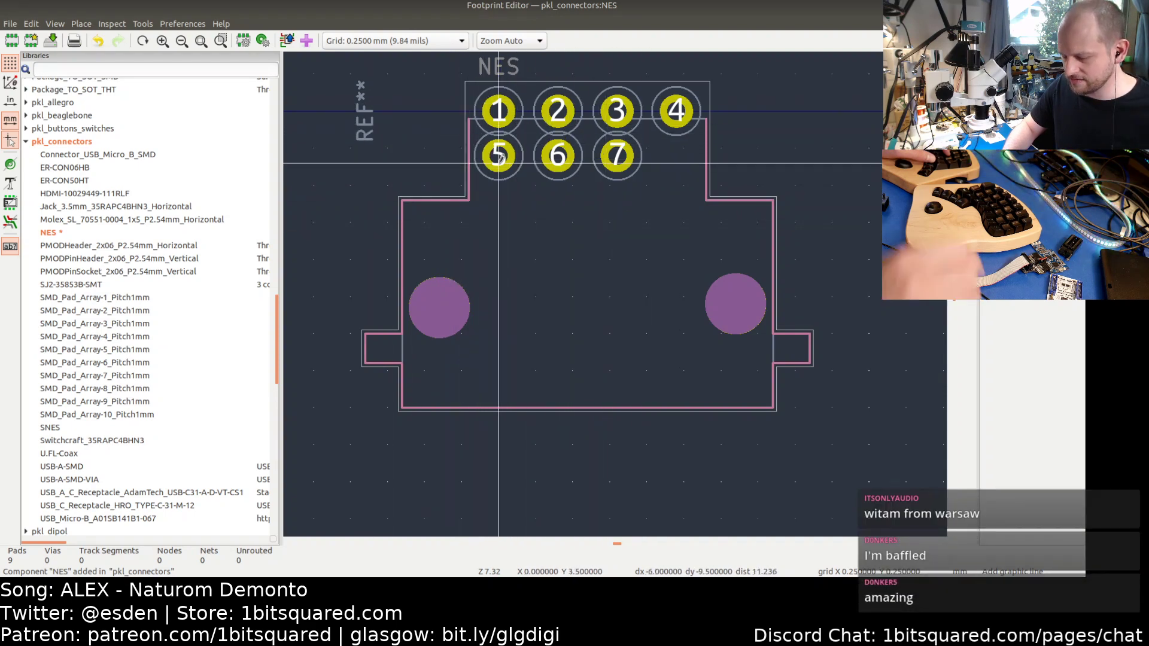
- Inspect the NES footprint with its silkscreen and connector model in the 3D viewer, and close the viewer
{"action": "key", "text": "alt+3"}
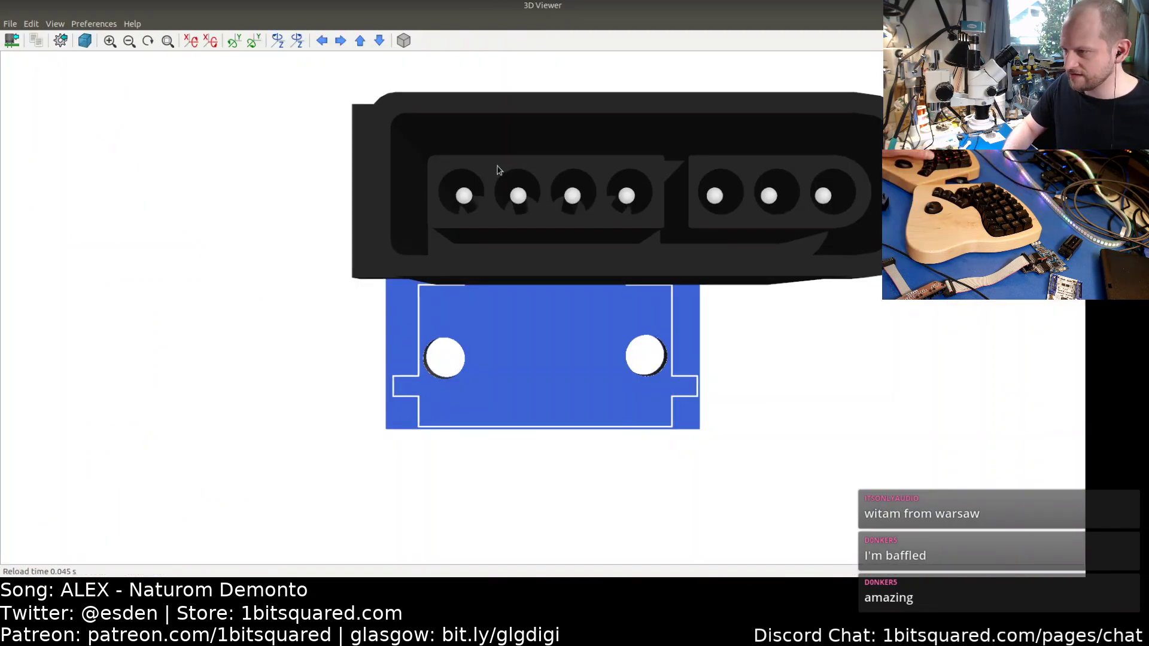
{"action": "left_click_drag", "start_coordinate": [501, 169], "coordinate": [623, 161]}
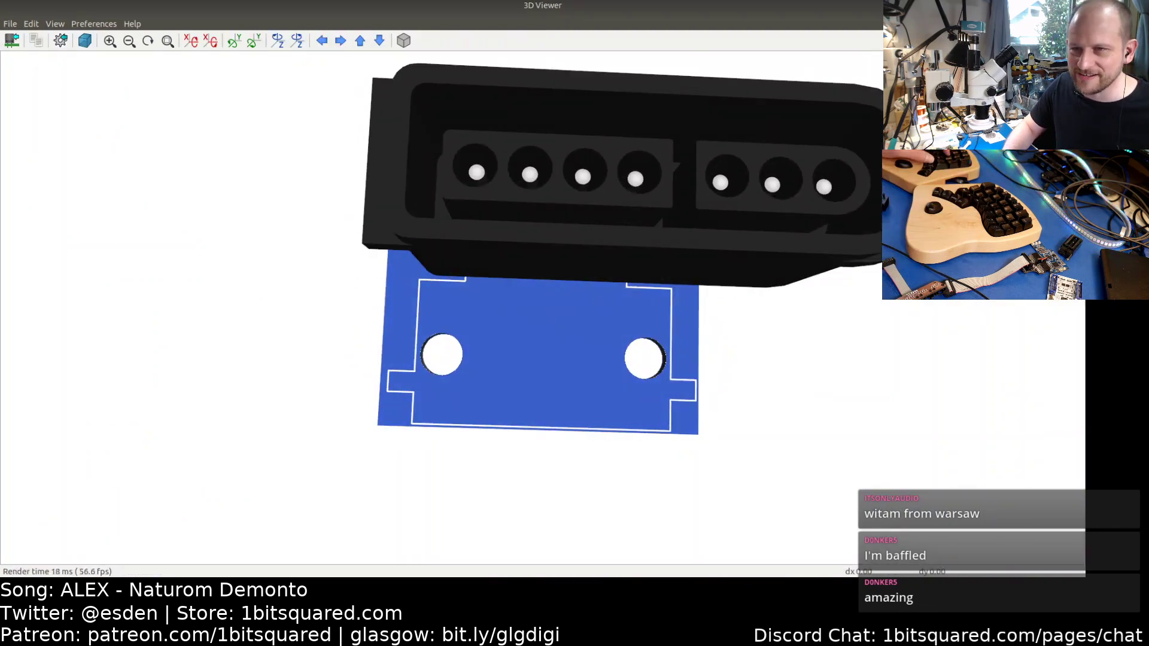
{"action": "left_click", "coordinate": [1075, 6]}
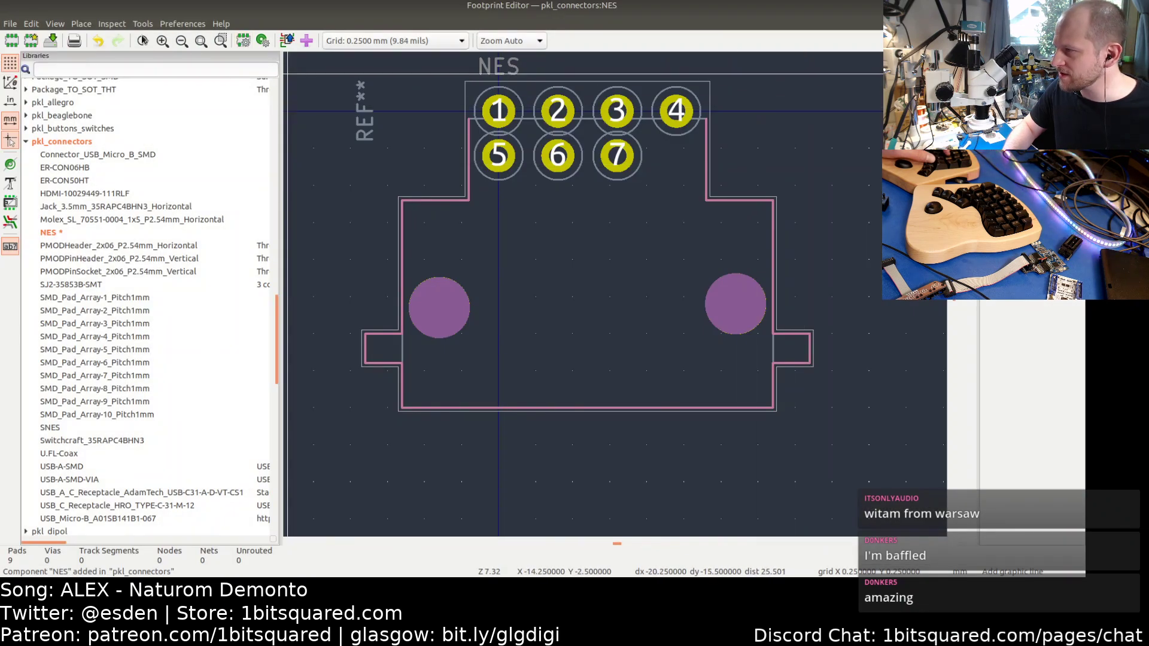
- Clear the SNES.stp model path in the footprint's 3D settings and accept the footprint properties
{"action": "left_click", "coordinate": [242, 40]}
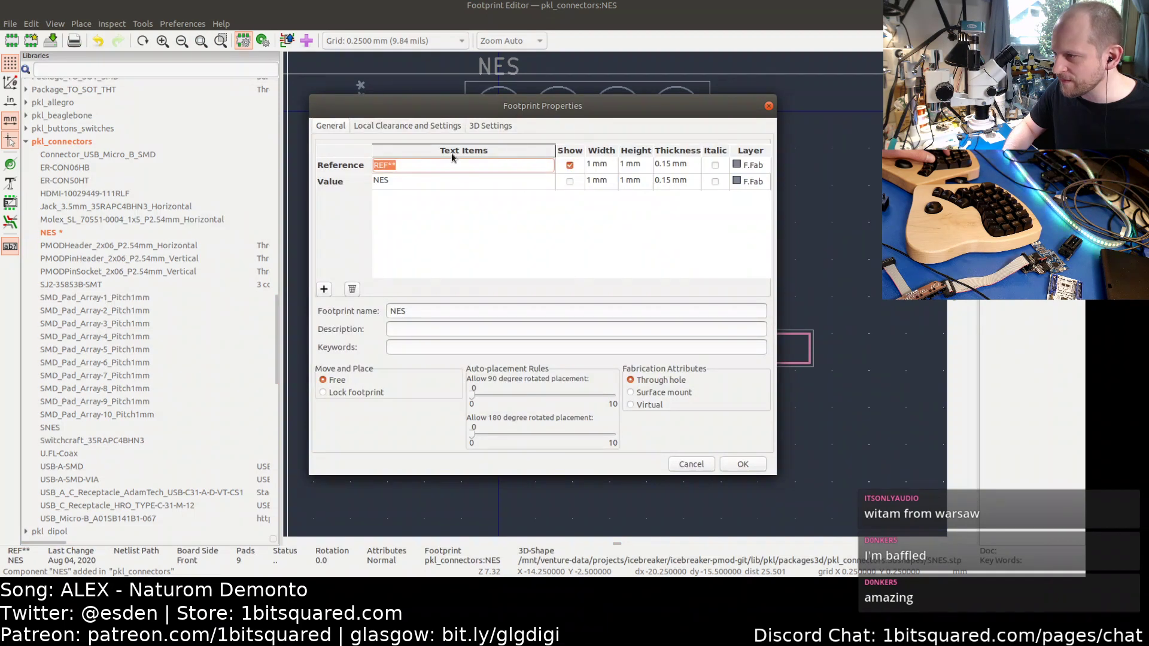
{"action": "left_click", "coordinate": [498, 126]}
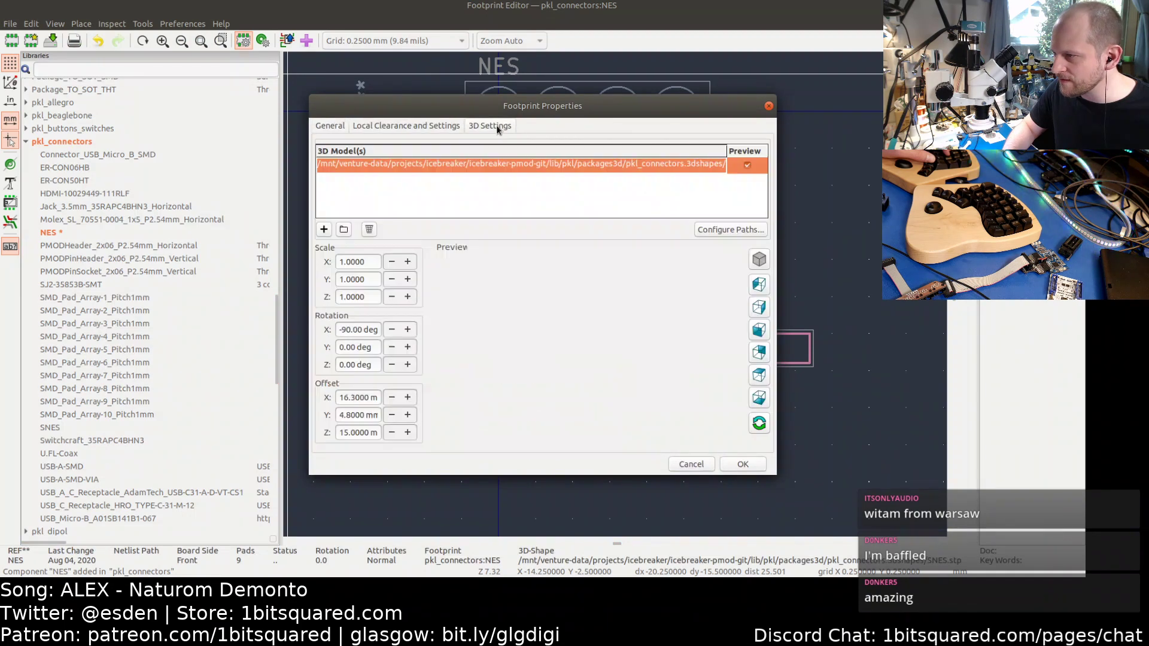
{"action": "left_click", "coordinate": [699, 169]}
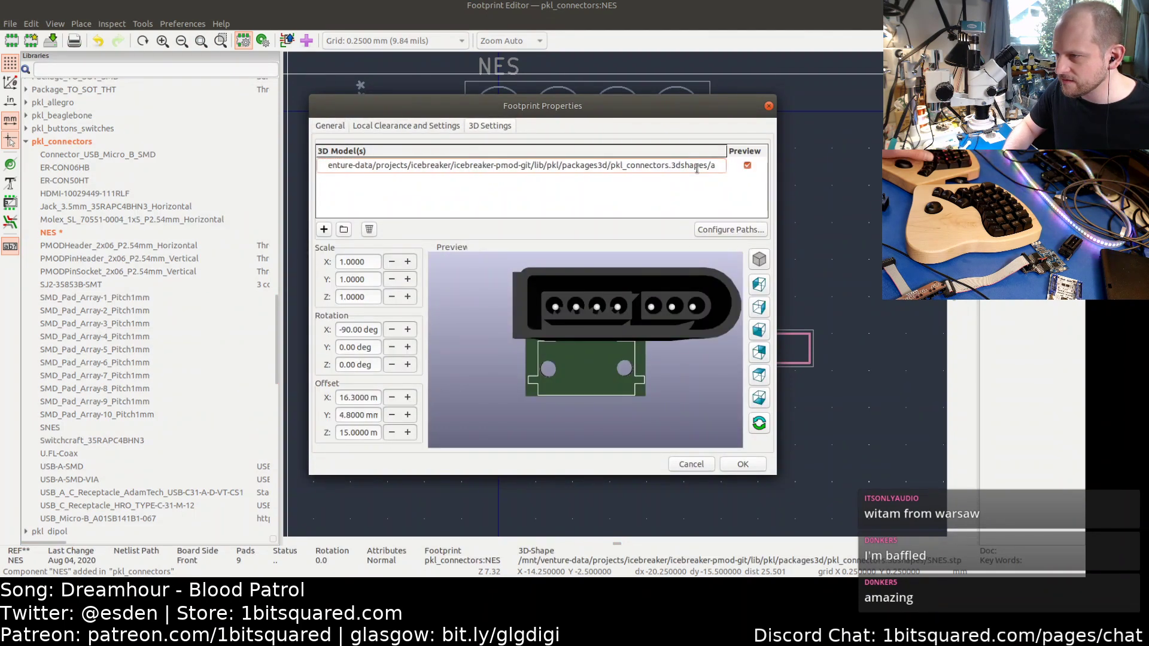
{"action": "key", "text": "ctrl+a"}
{"action": "key", "text": "BackSpace"}
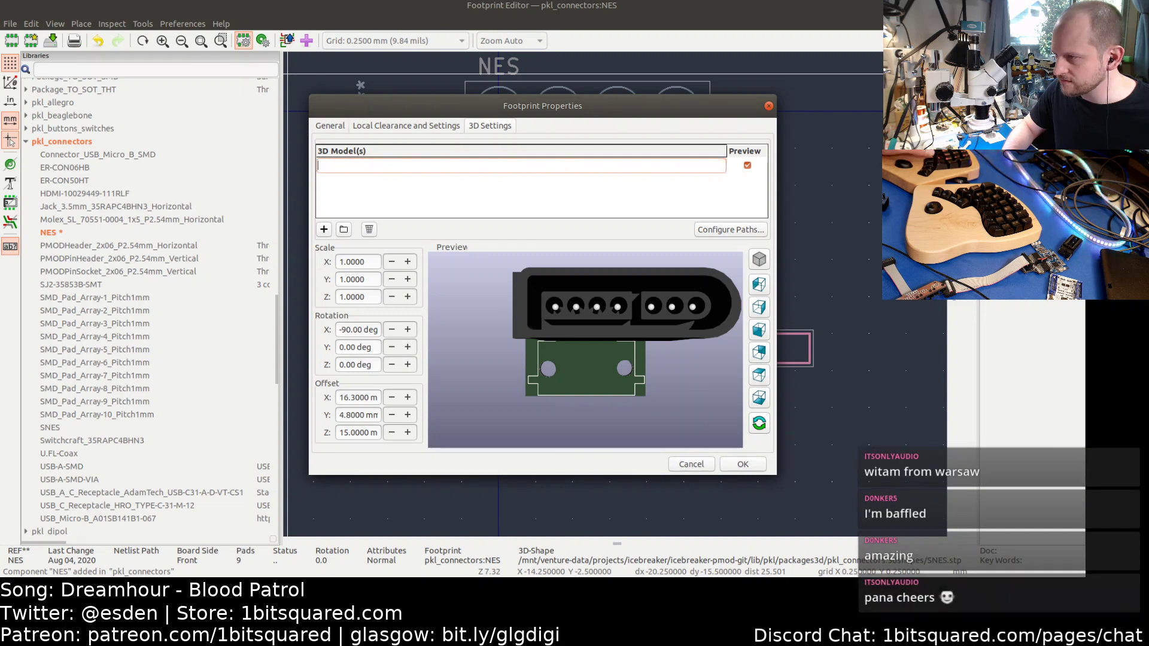
{"action": "left_click", "coordinate": [740, 462]}
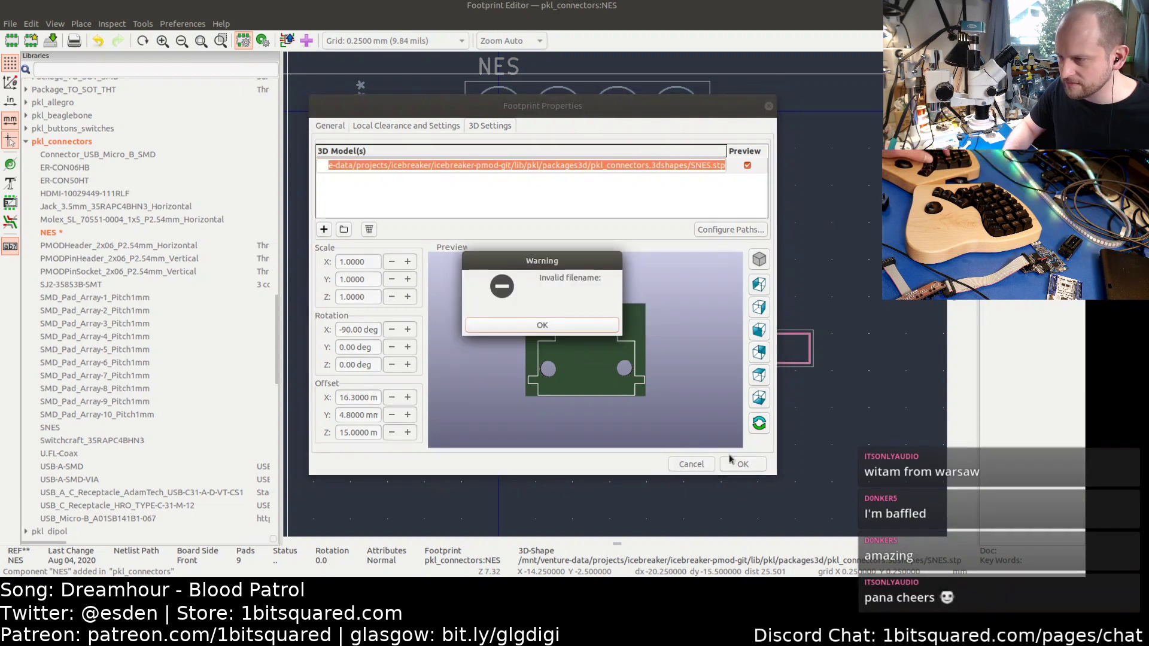
{"action": "left_click", "coordinate": [550, 327]}
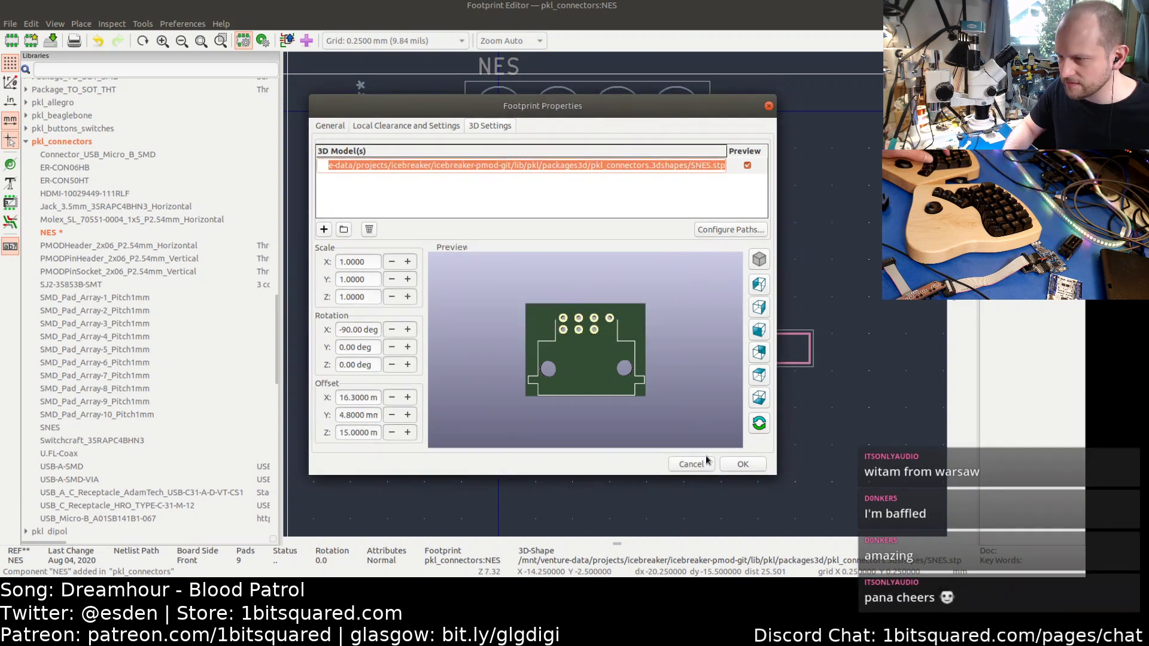
{"action": "left_click", "coordinate": [747, 464]}
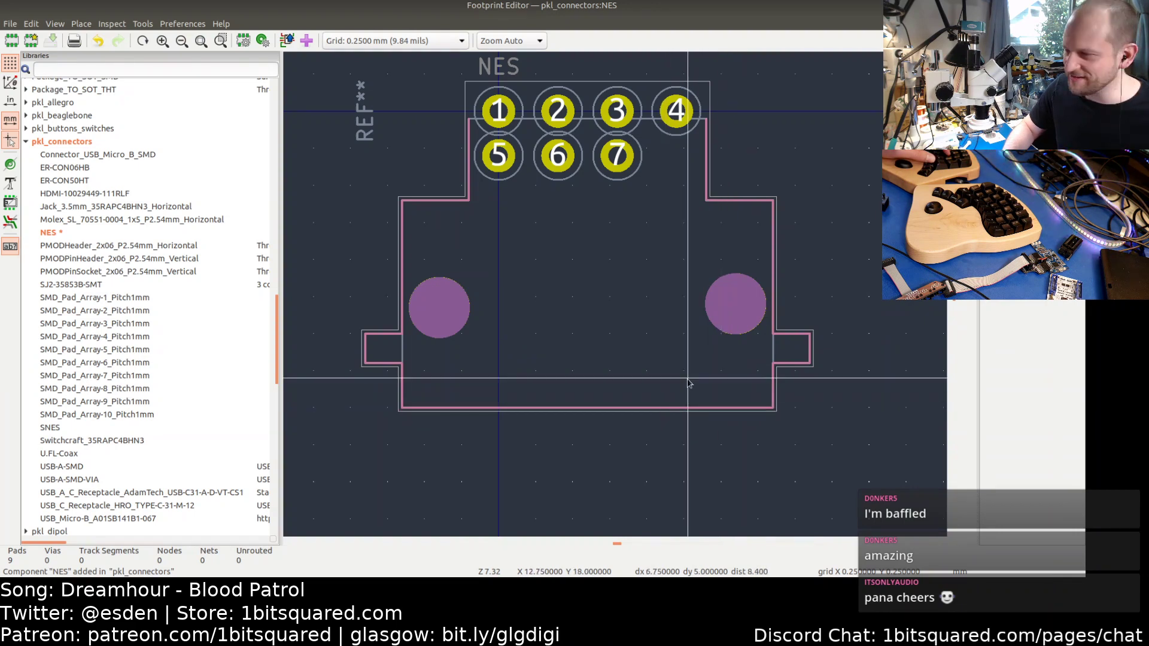
- Move the REF** text closer to the connector outline, right beside pad 1
{"action": "middle_click_drag", "start_coordinate": [377, 276], "coordinate": [348, 282]}
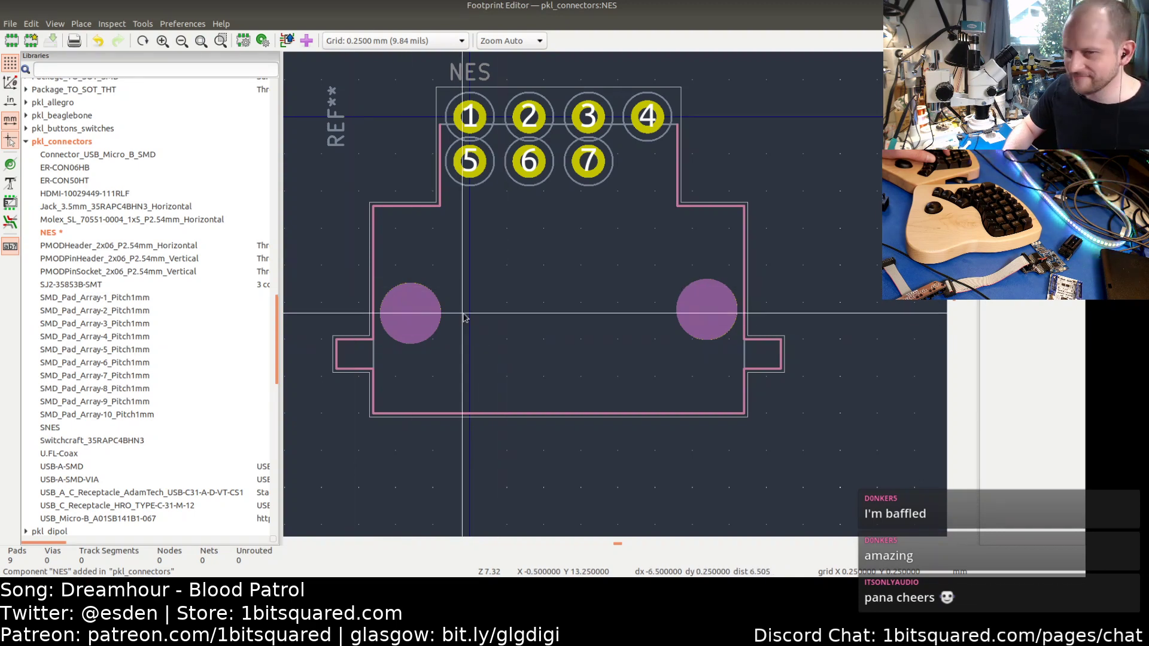
{"action": "middle_click_drag", "start_coordinate": [413, 311], "coordinate": [449, 314]}
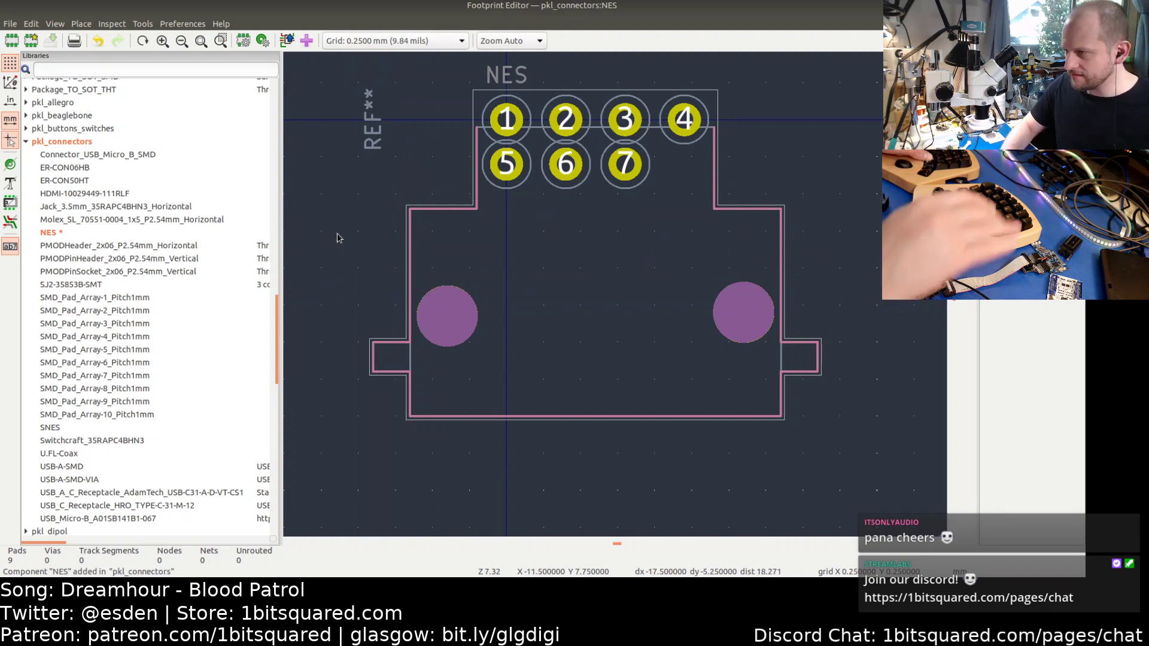
{"action": "left_click", "coordinate": [375, 135]}
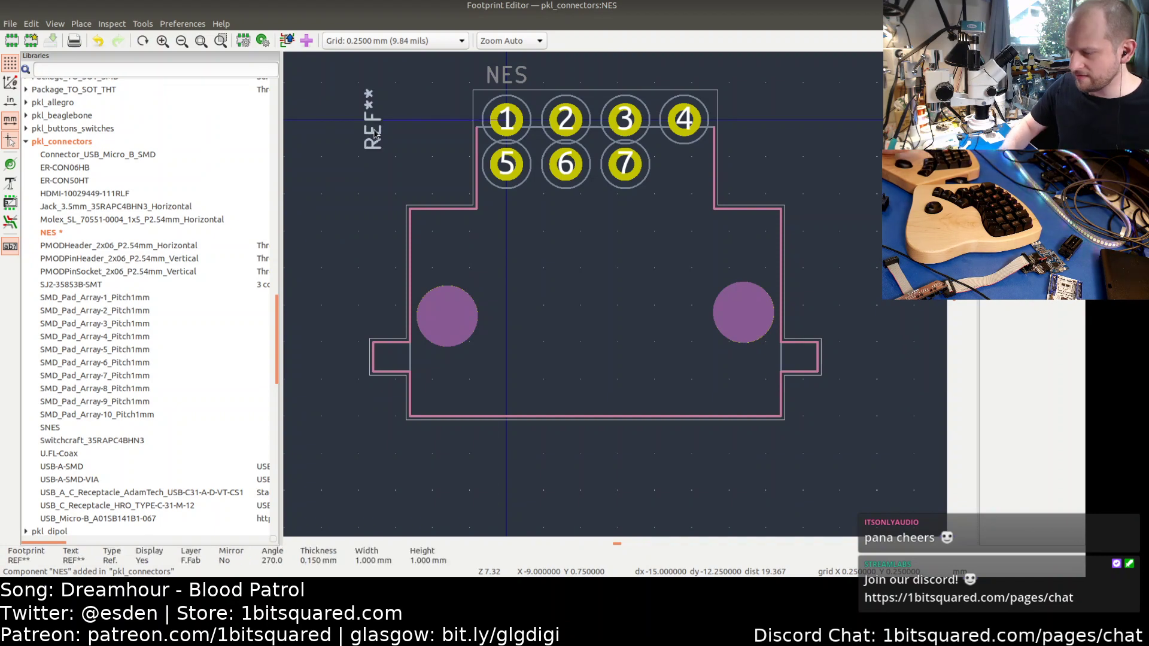
{"action": "left_click_drag", "start_coordinate": [375, 135], "coordinate": [461, 125]}
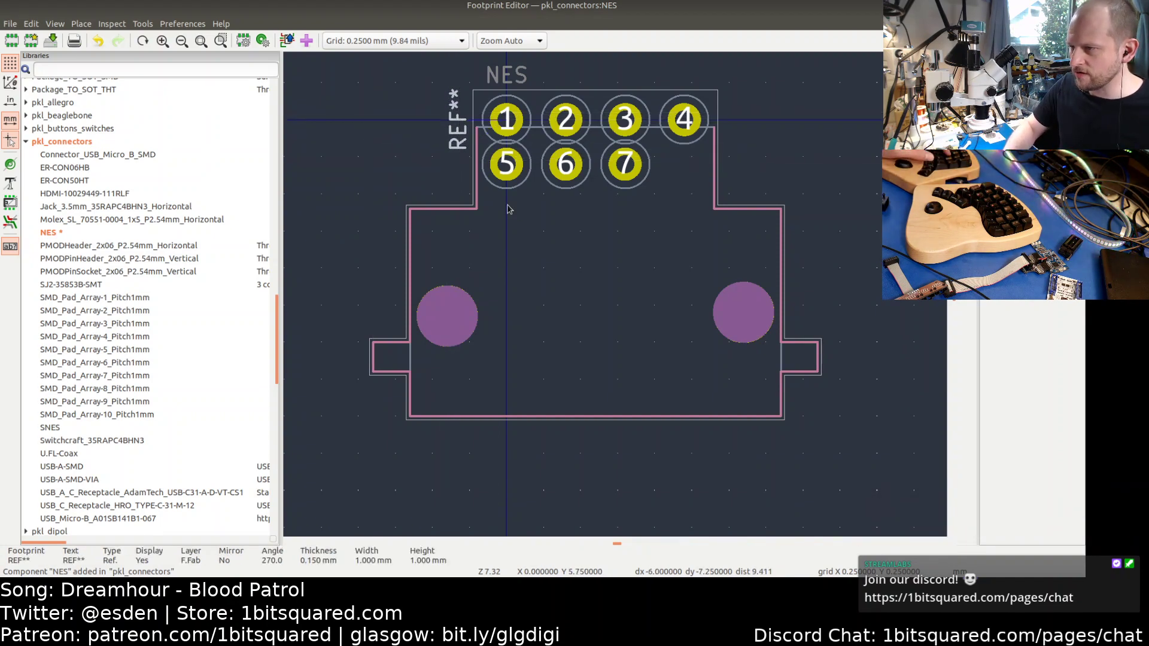
- Switch to the gna-nes-pod schematic in Eeschema and check the wiring of connector J1
{"action": "key", "text": "alt+Tab"}
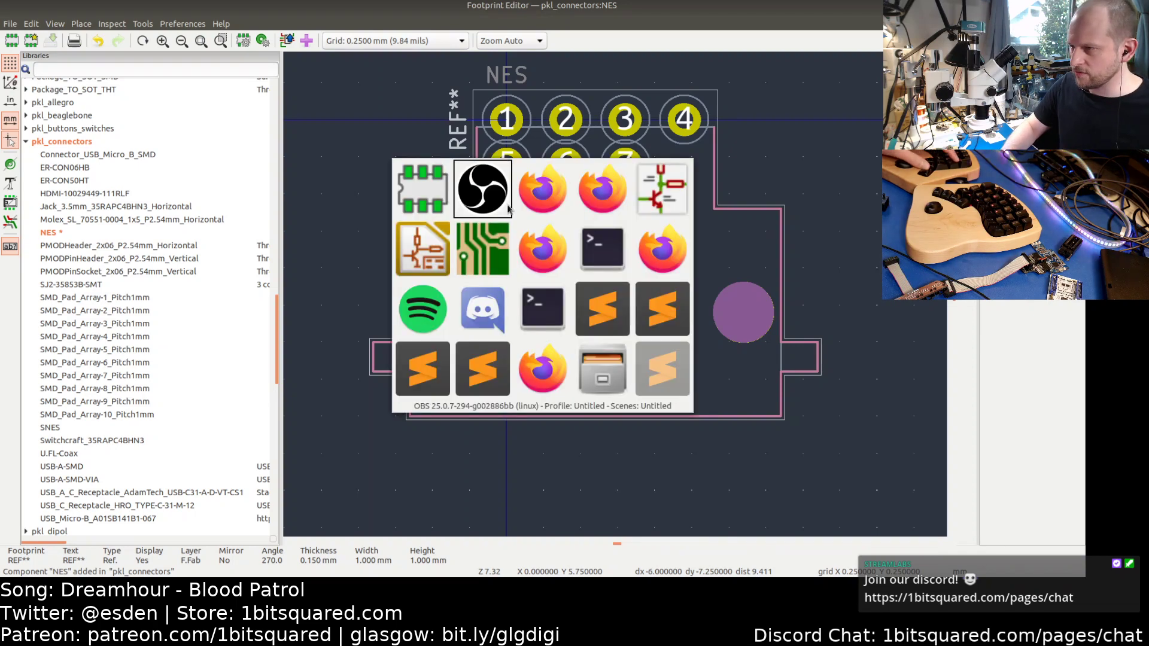
{"action": "key", "text": "alt+Tab"}
{"action": "key", "text": "alt+Tab"}
{"action": "key", "text": "alt+Tab"}
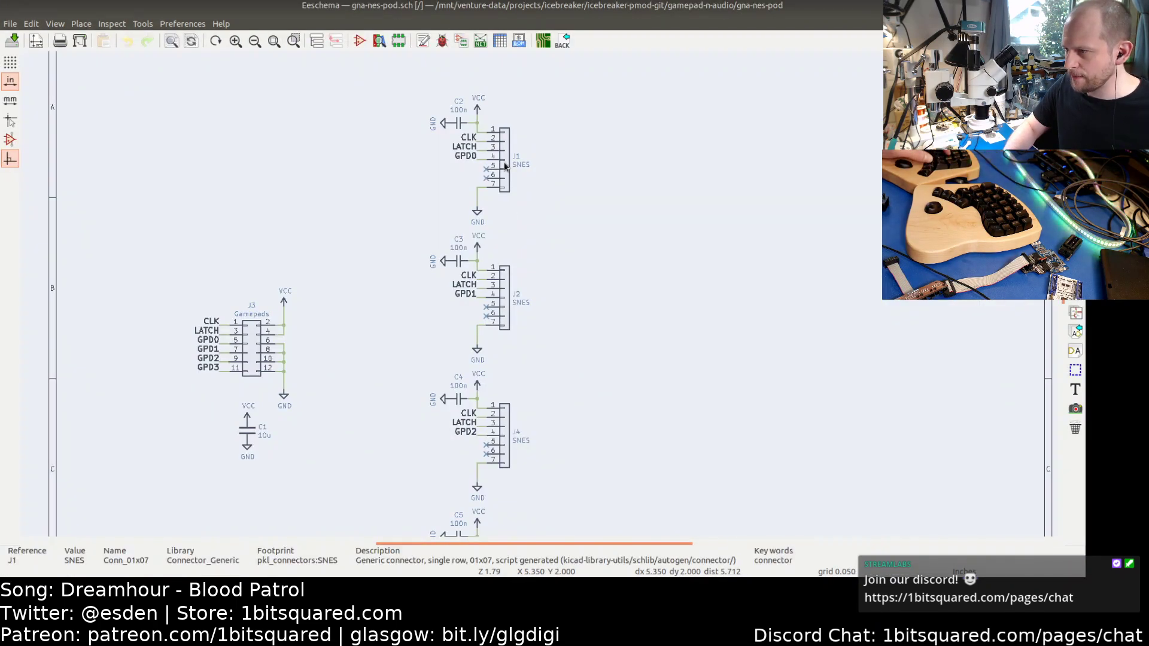
- Switch to Firefox and examine the NES connector pinout in the Google image results
{"action": "key", "text": "alt+Tab"}
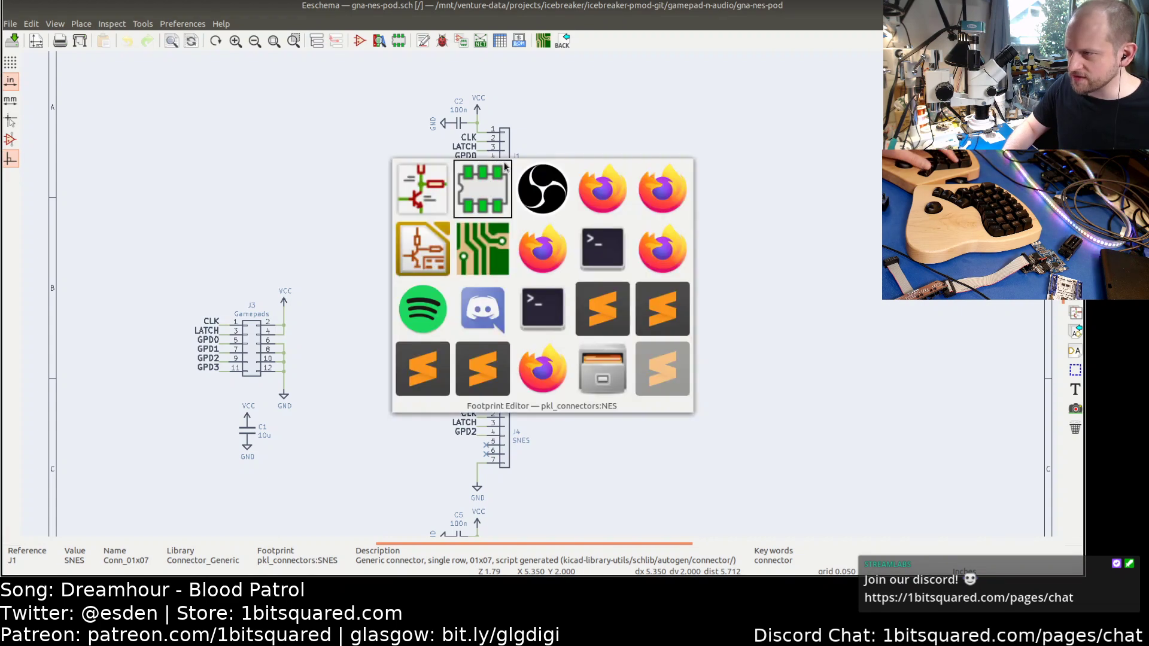
{"action": "key", "text": "alt+Tab"}
{"action": "key", "text": "alt+Tab"}
{"action": "key", "text": "alt+Tab"}
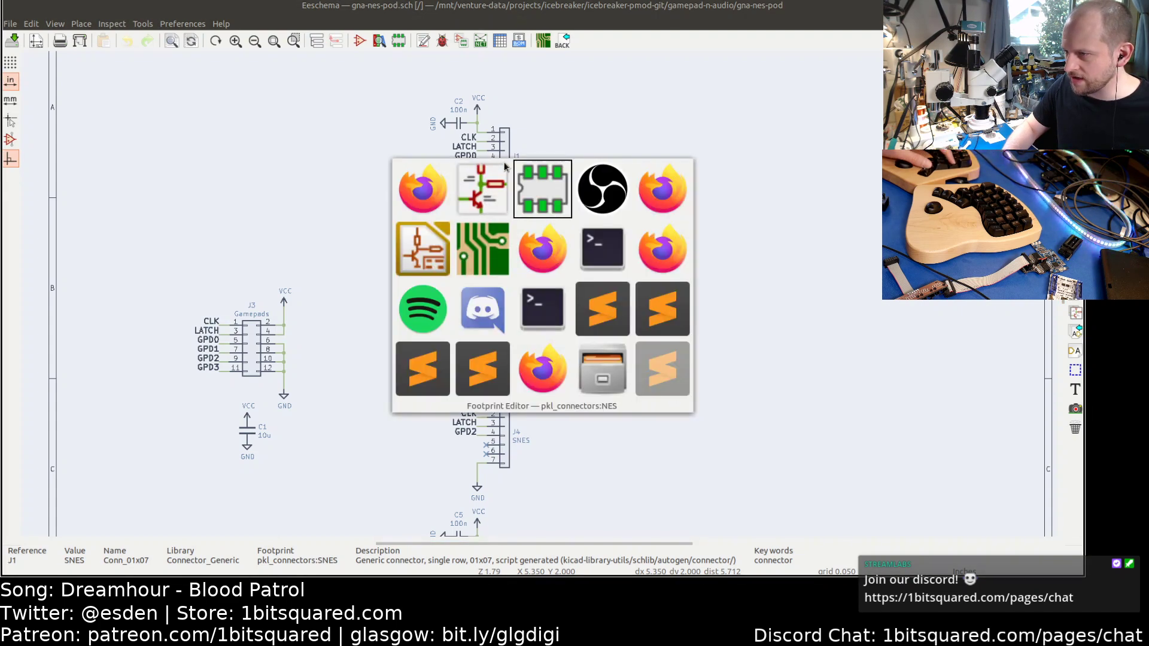
{"action": "key", "text": "alt+Tab"}
{"action": "key", "text": "alt+Tab"}
{"action": "key", "text": "alt+Tab"}
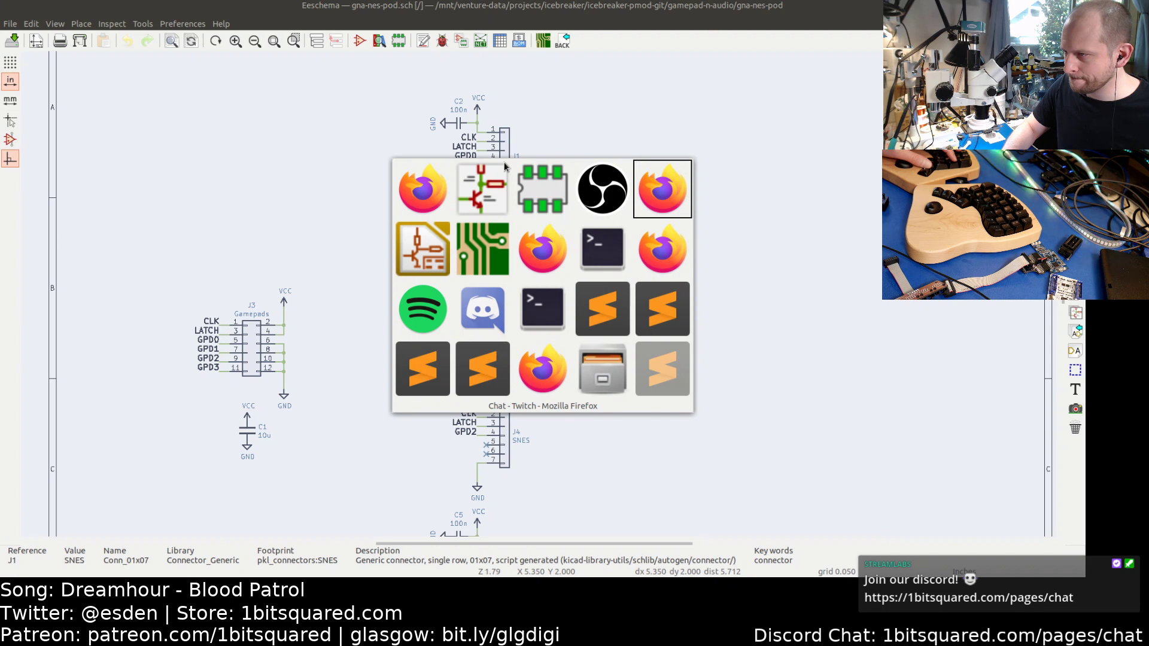
{"action": "key", "text": "alt+Tab"}
{"action": "key", "text": "alt+Tab"}
{"action": "key", "text": "alt+Tab"}
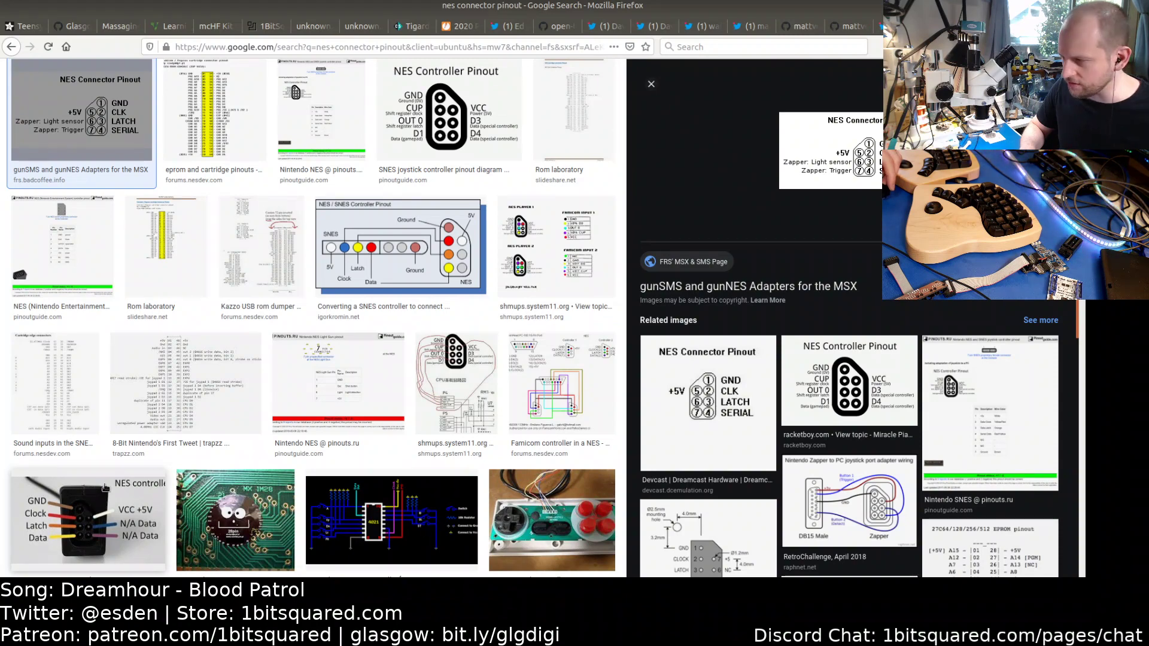
- Return to the Eeschema schematic and move the GPD0 label with its wire stub away from pin 4 of J1 into free space
{"action": "key", "text": "alt+Tab"}
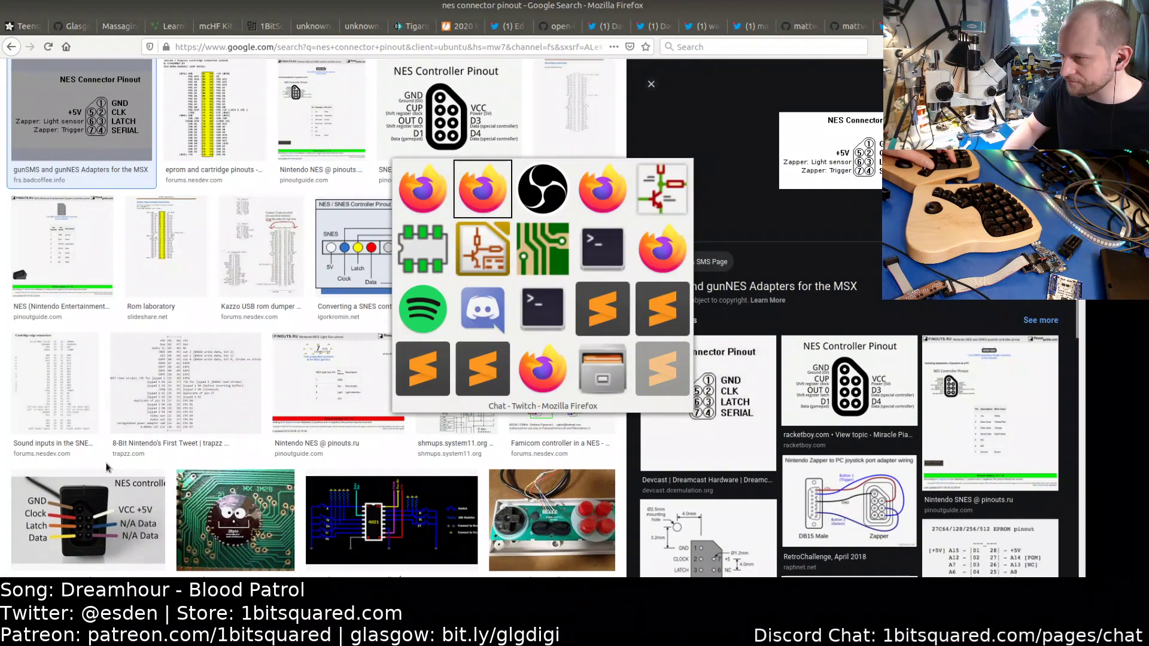
{"action": "key", "text": "alt+Tab"}
{"action": "key", "text": "alt+Tab"}
{"action": "key", "text": "alt+Tab"}
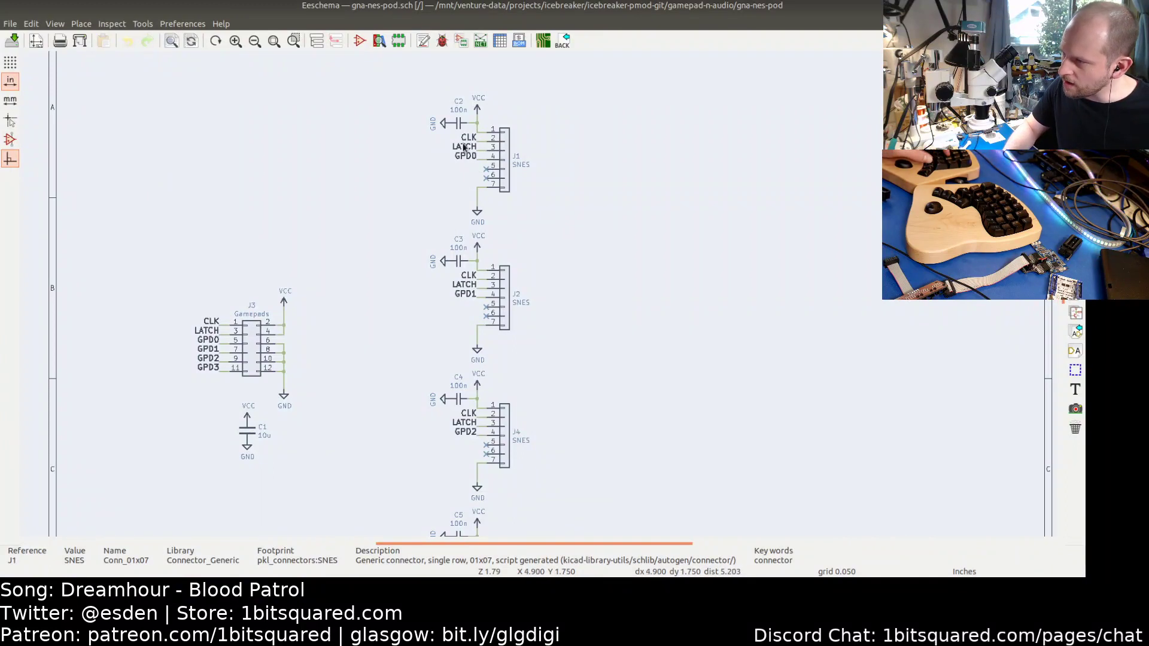
{"action": "middle_click_drag", "start_coordinate": [461, 151], "coordinate": [494, 168]}
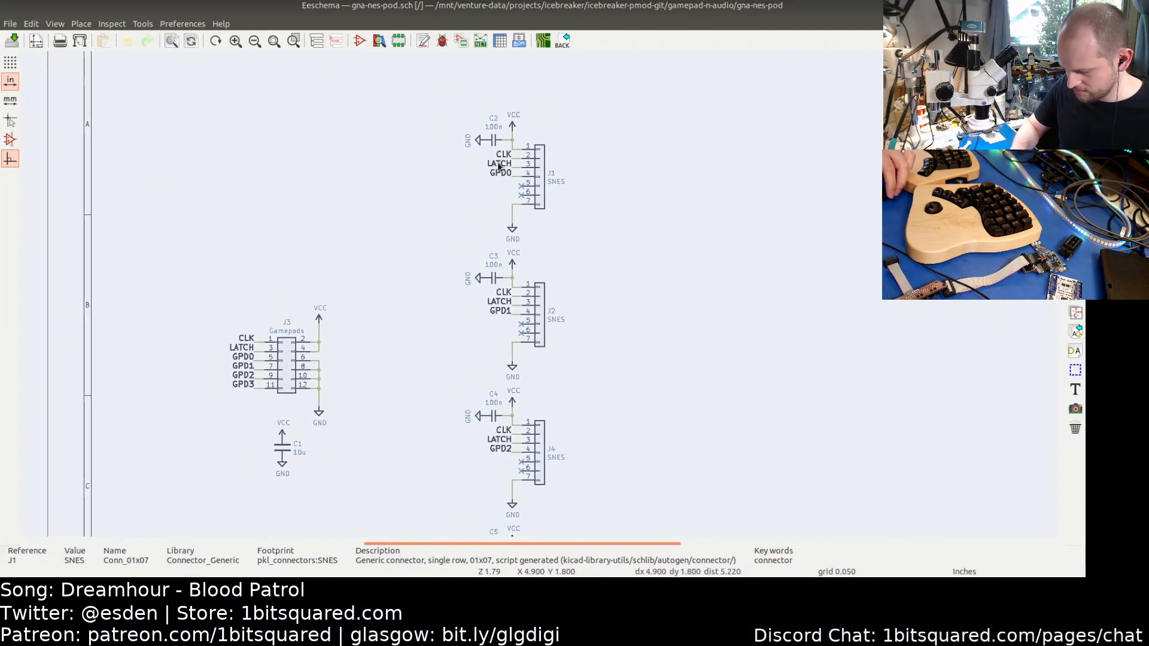
{"action": "scroll", "coordinate": [519, 157], "scroll_direction": "up", "scroll_amount": 2}
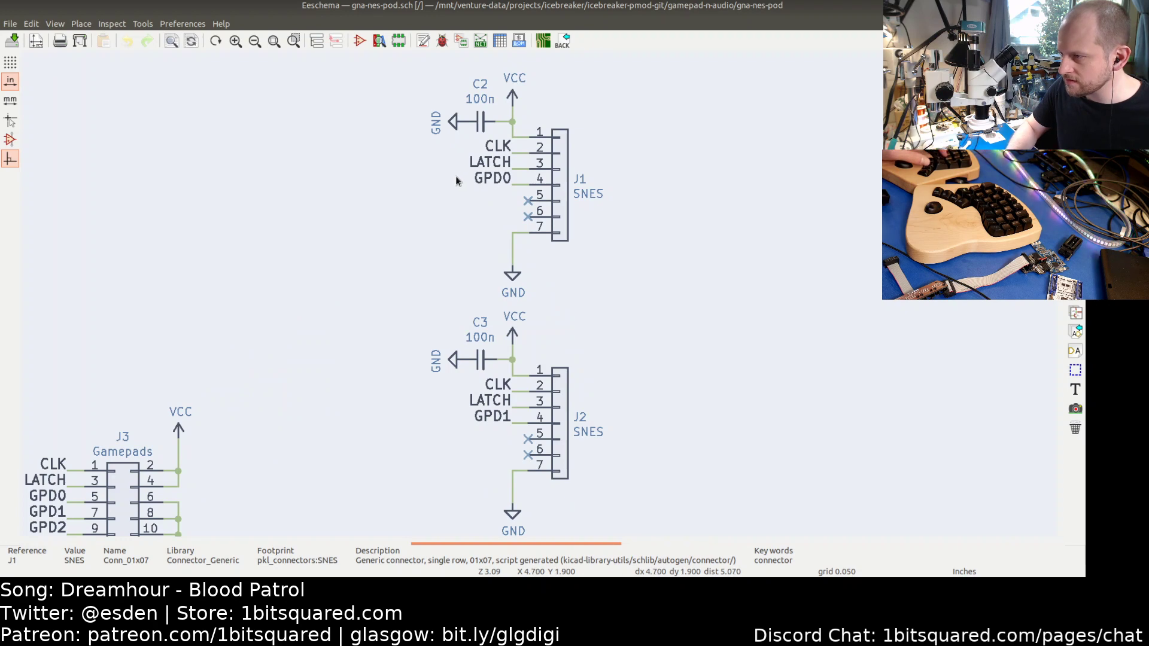
{"action": "left_click_drag", "start_coordinate": [457, 177], "coordinate": [509, 191]}
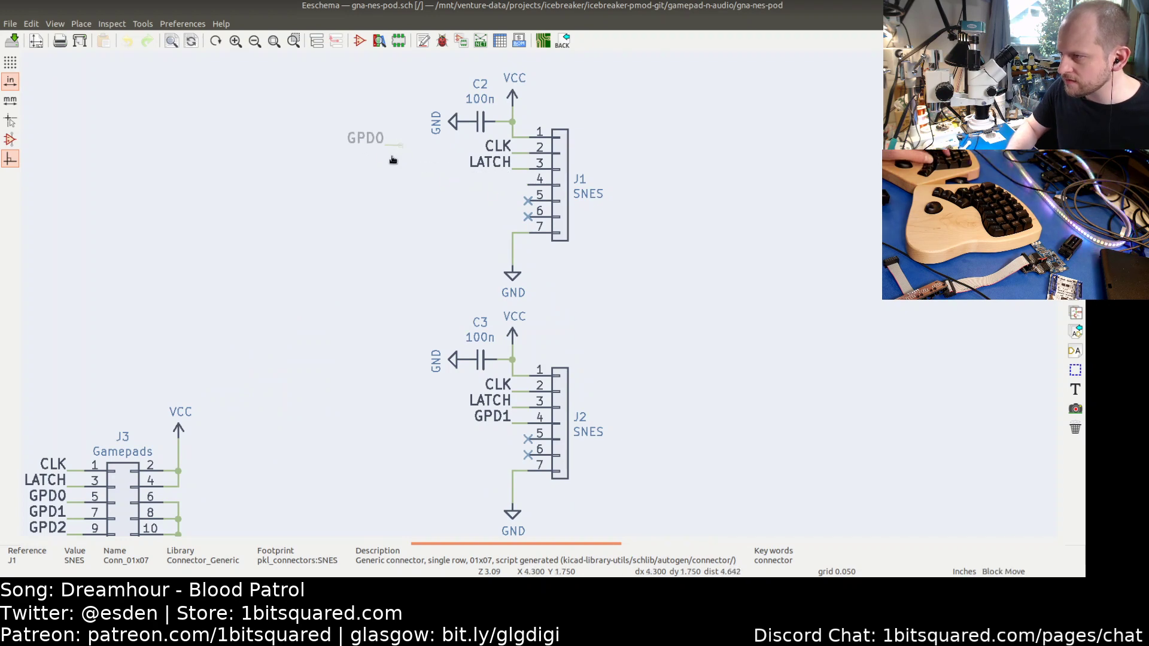
{"action": "left_click", "coordinate": [380, 151]}
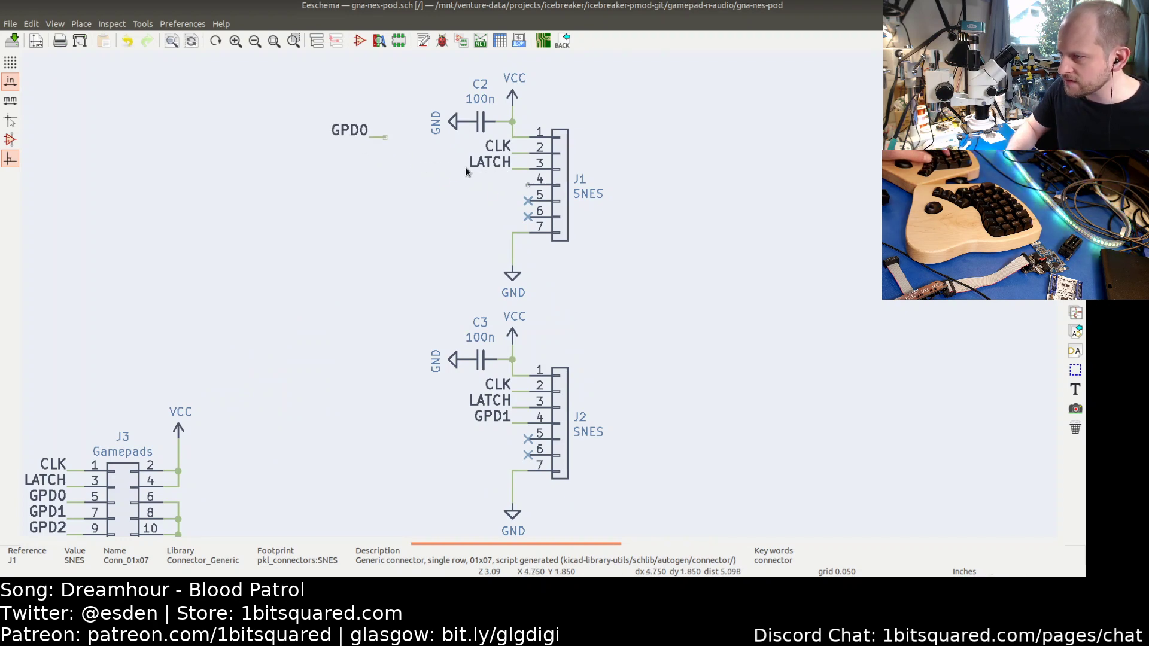
- Recheck the NES connector pinout in Firefox, then return to Eeschema and move the CLK and LATCH labels with their wire stubs off J1
{"action": "key", "text": "alt+Tab"}
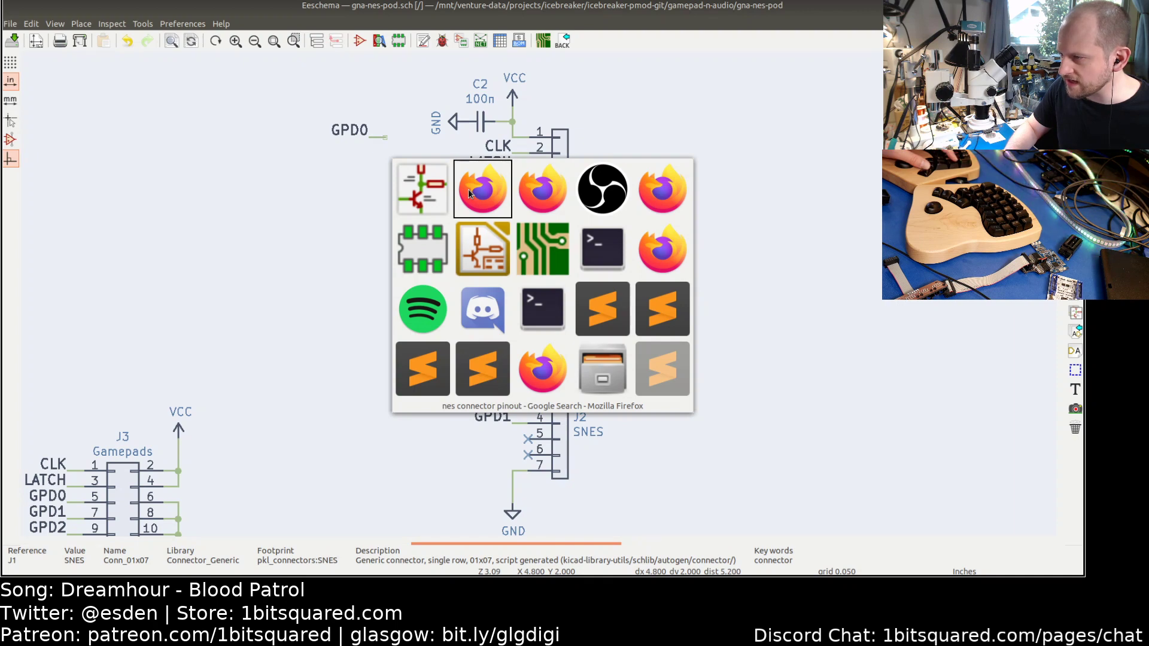
{"action": "left_click", "coordinate": [470, 192]}
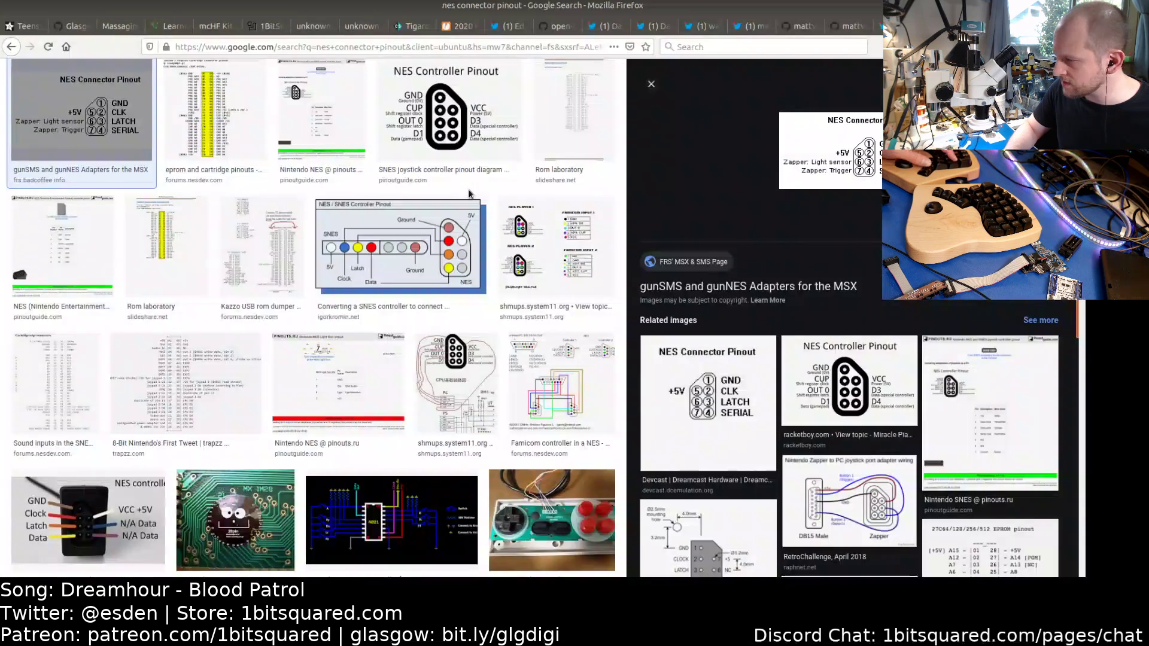
{"action": "key", "text": "alt+Tab"}
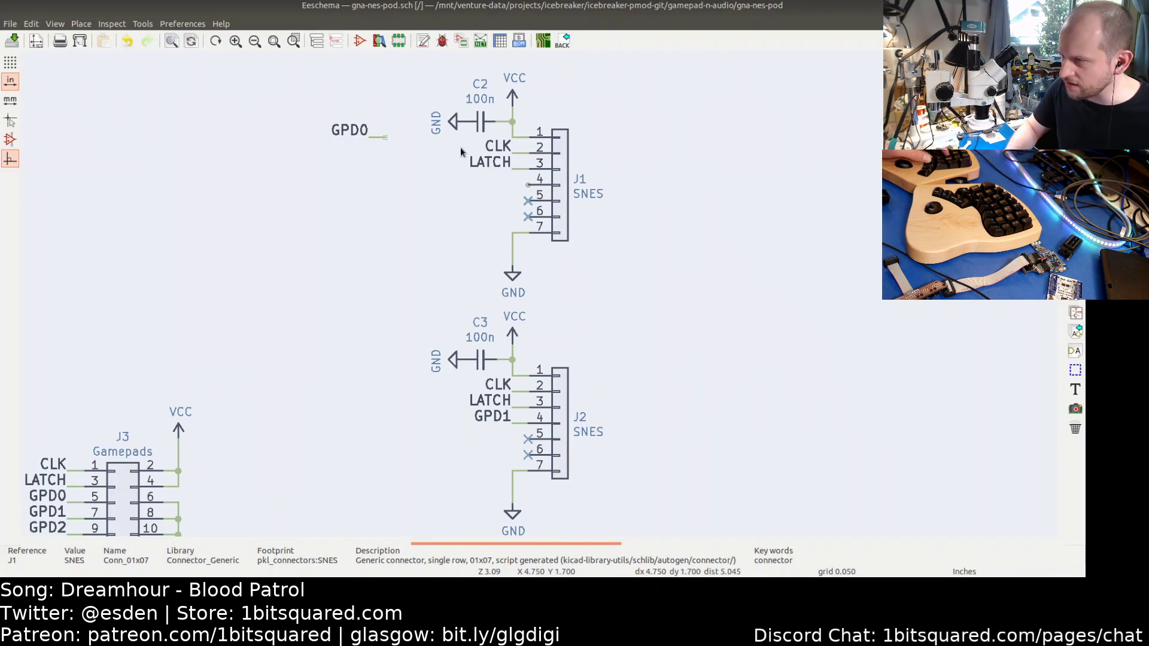
{"action": "left_click_drag", "start_coordinate": [458, 156], "coordinate": [505, 186]}
{"action": "left_click", "coordinate": [392, 202]}
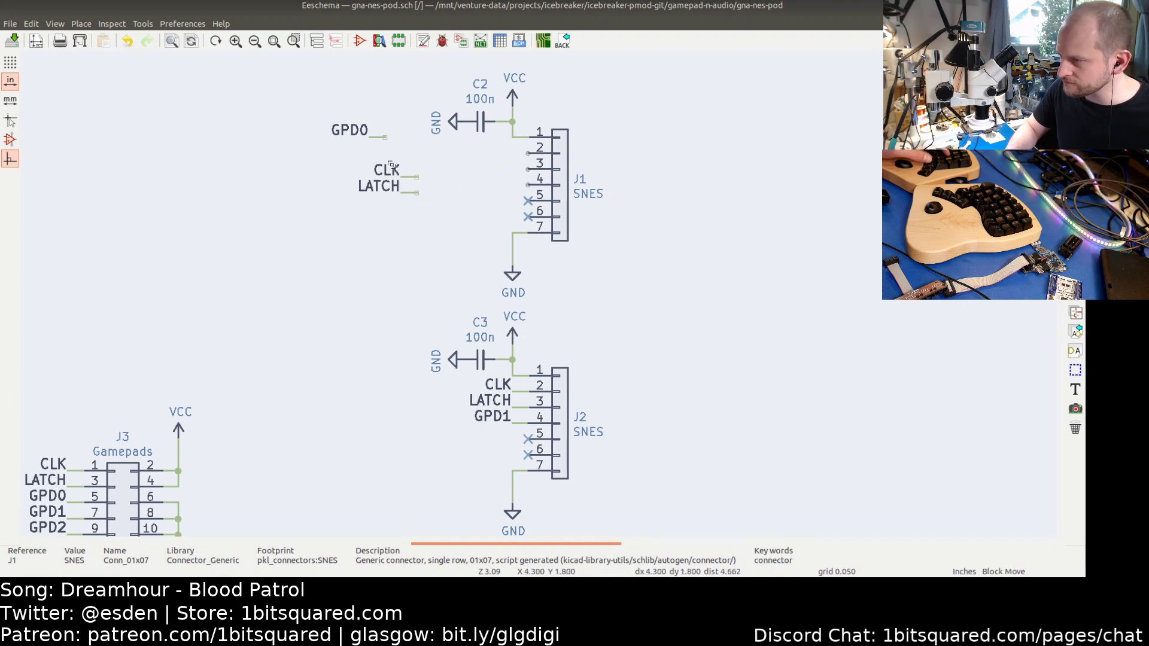
- Stack the LATCH and CLK labels with their wire stubs below GPD0, LATCH first and CLK underneath
{"action": "mouse_move", "coordinate": [366, 155]}
{"action": "left_mouse_down"}
{"action": "mouse_move", "coordinate": [416, 179]}
{"action": "mouse_move", "coordinate": [429, 249]}
{"action": "left_mouse_up"}
{"action": "left_click", "coordinate": [415, 226]}
{"action": "left_click", "coordinate": [379, 160]}
{"action": "left_click", "coordinate": [389, 180]}
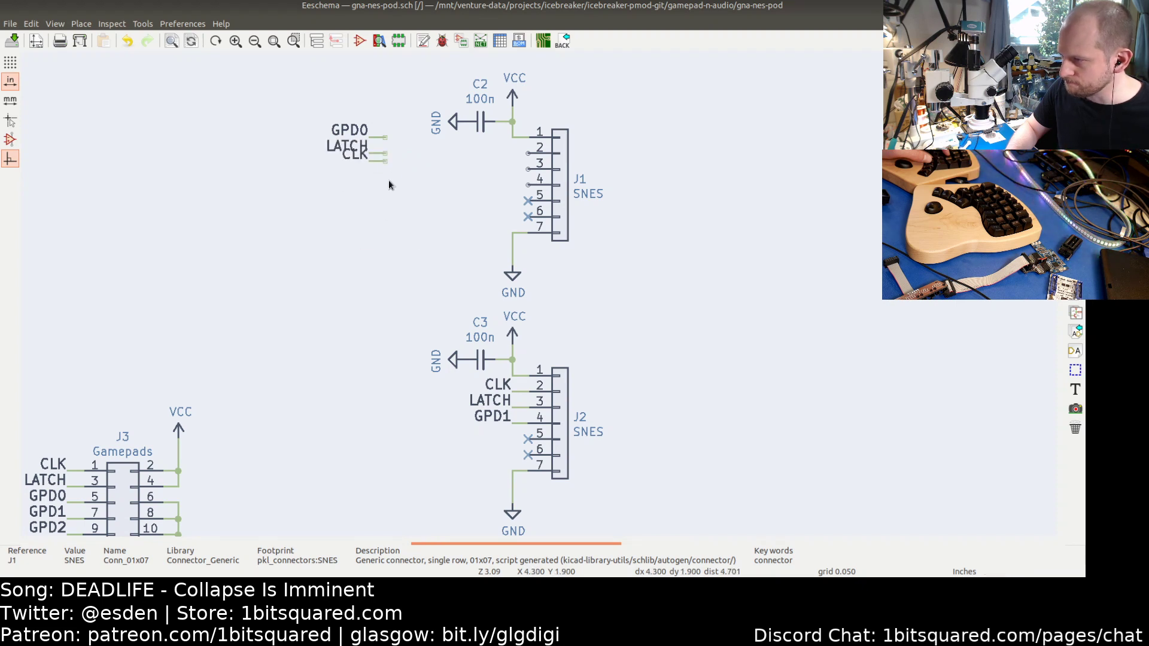
{"action": "left_click_drag", "start_coordinate": [347, 169], "coordinate": [390, 166]}
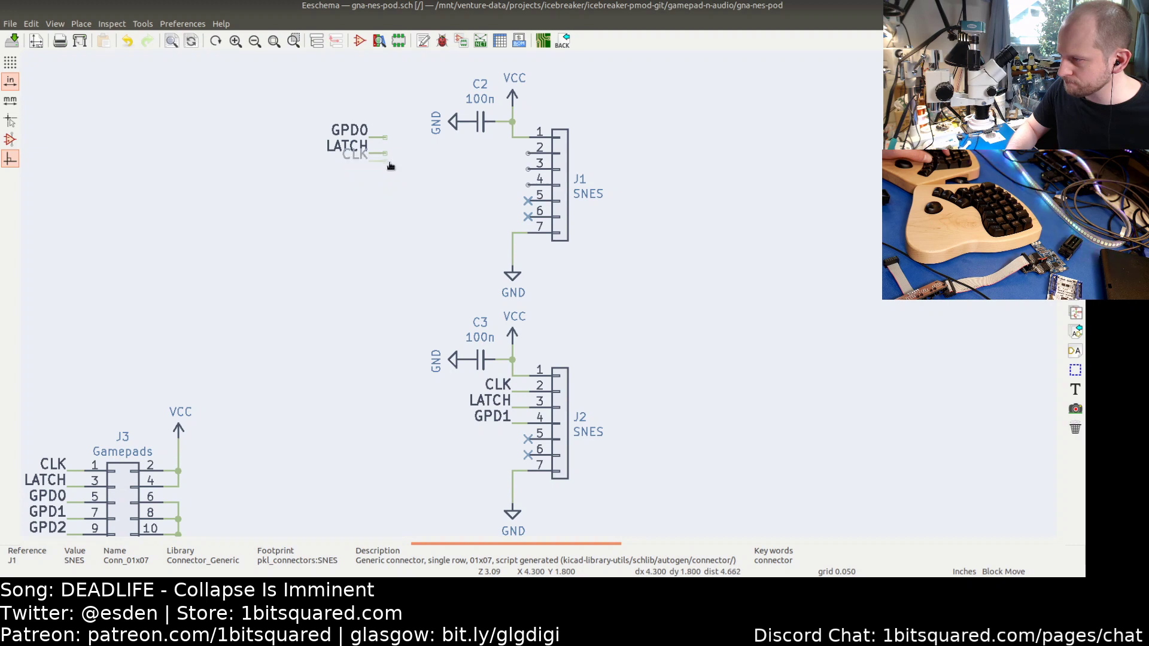
- Check the NES pinout in Firefox again, then detach the GND symbol and wire from pin 7 of J1 and park them below CLK
{"action": "key", "text": "alt+Tab"}
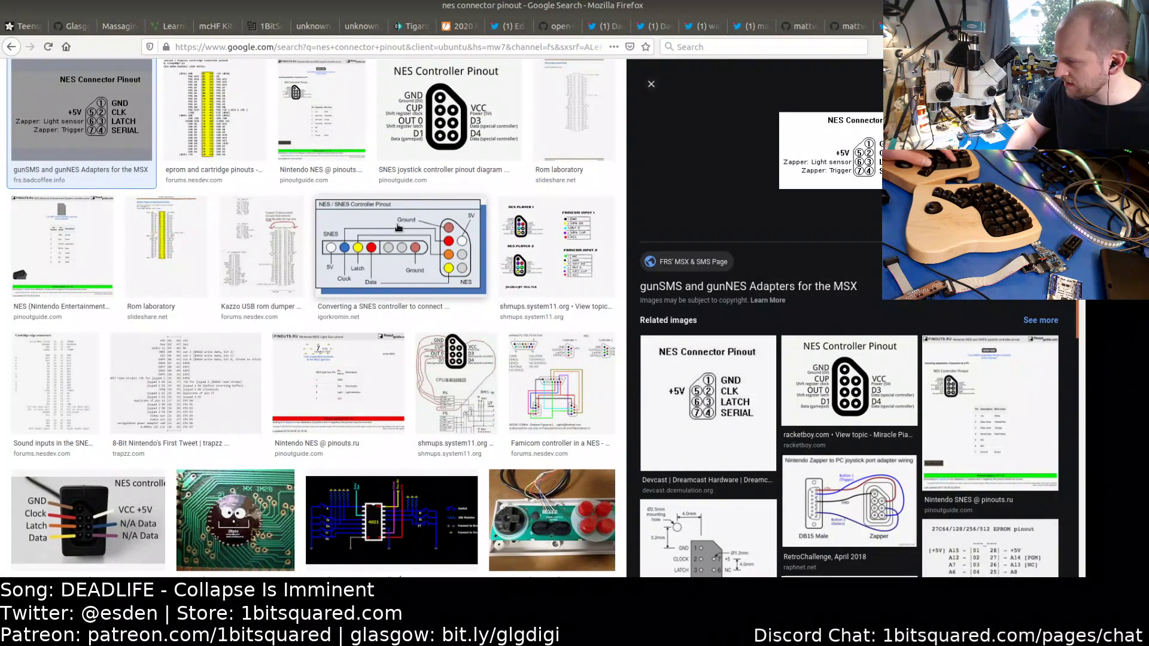
{"action": "key", "text": "alt+Tab"}
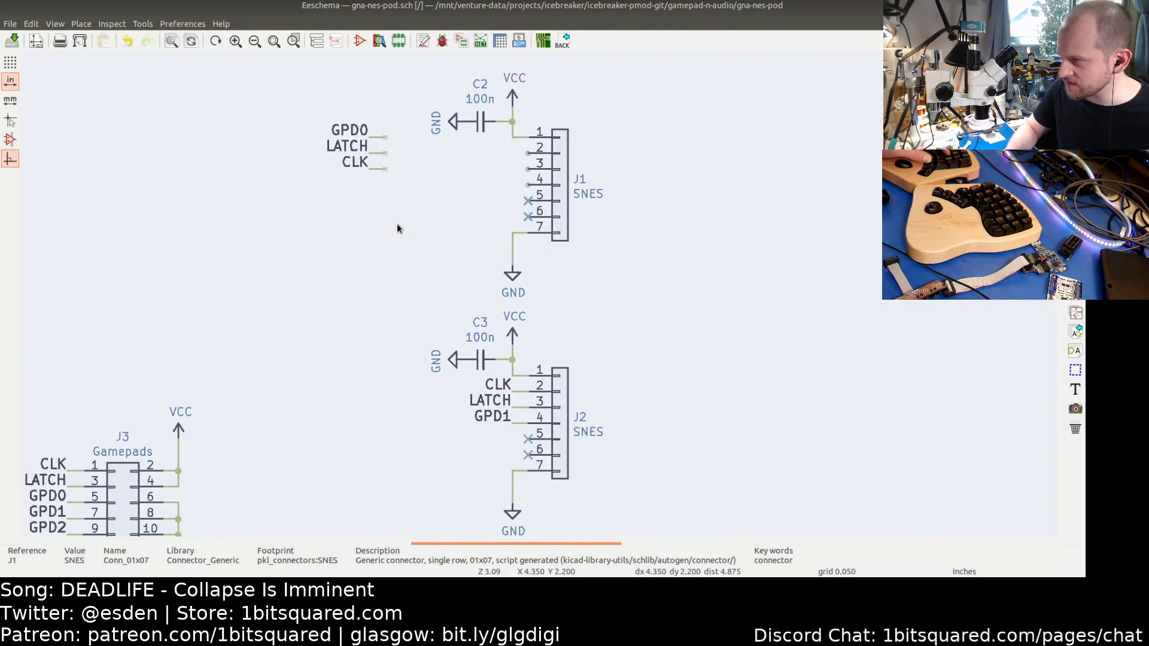
{"action": "key", "text": "alt+Tab"}
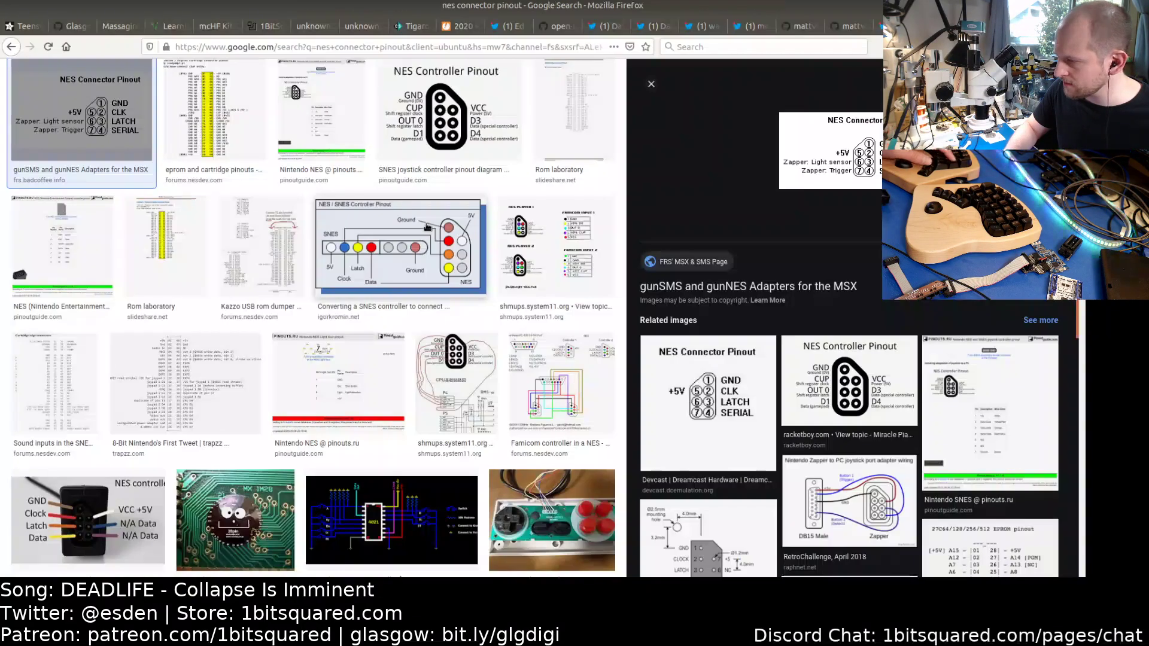
{"action": "key", "text": "alt+Tab"}
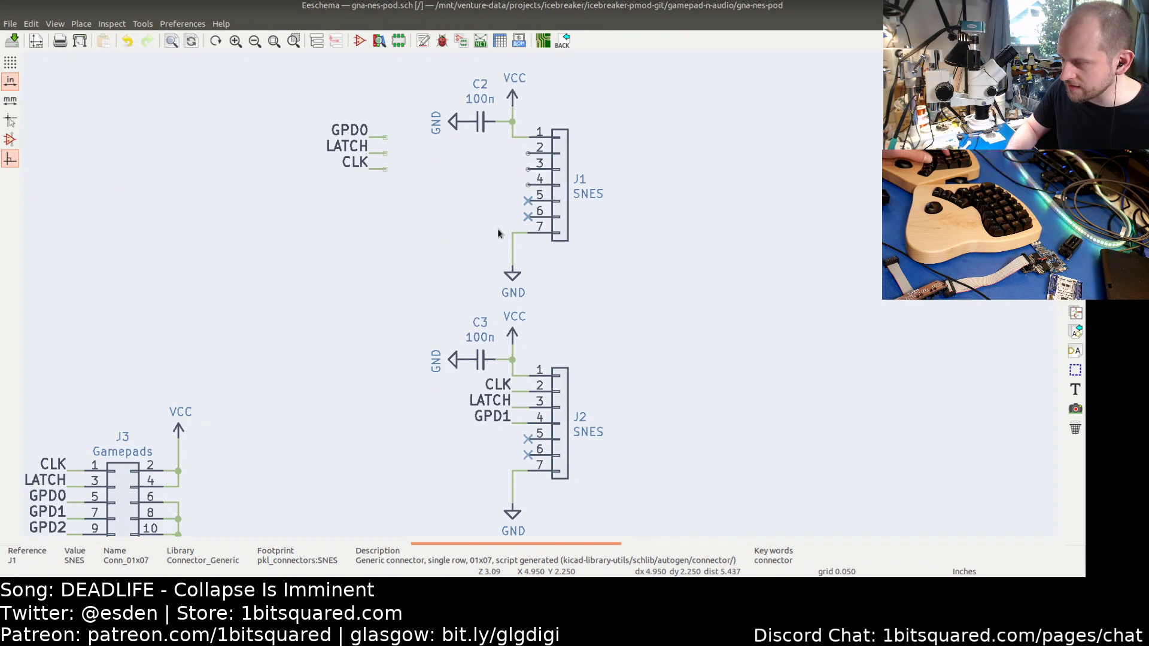
{"action": "left_click_drag", "start_coordinate": [496, 226], "coordinate": [516, 296]}
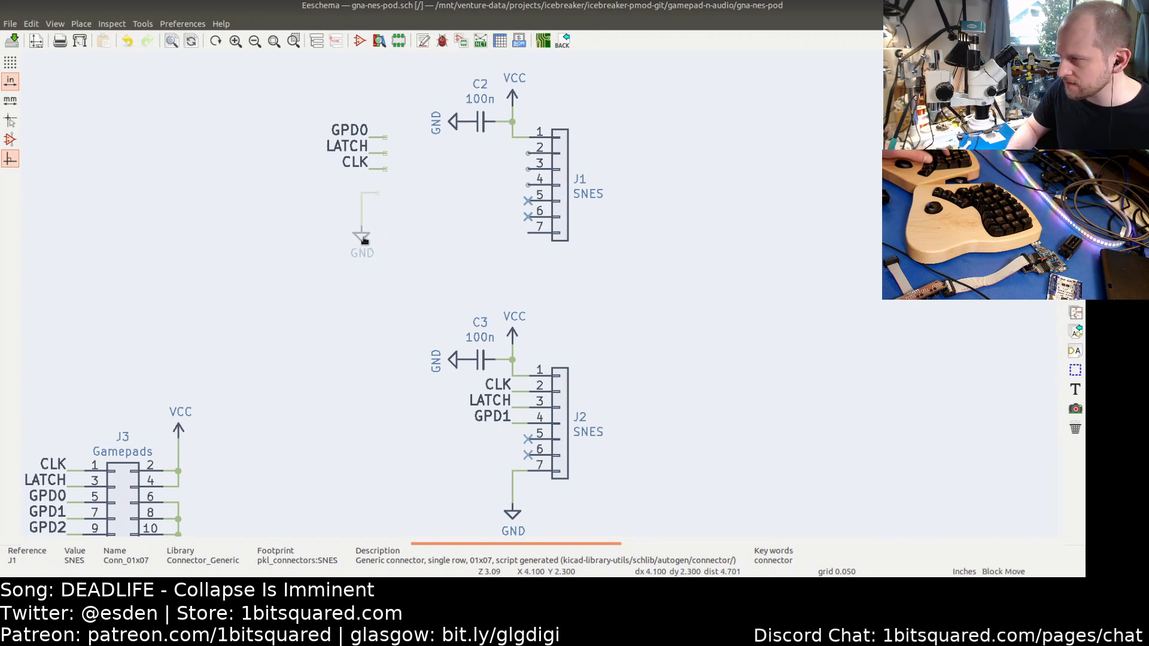
{"action": "left_click", "coordinate": [372, 231]}
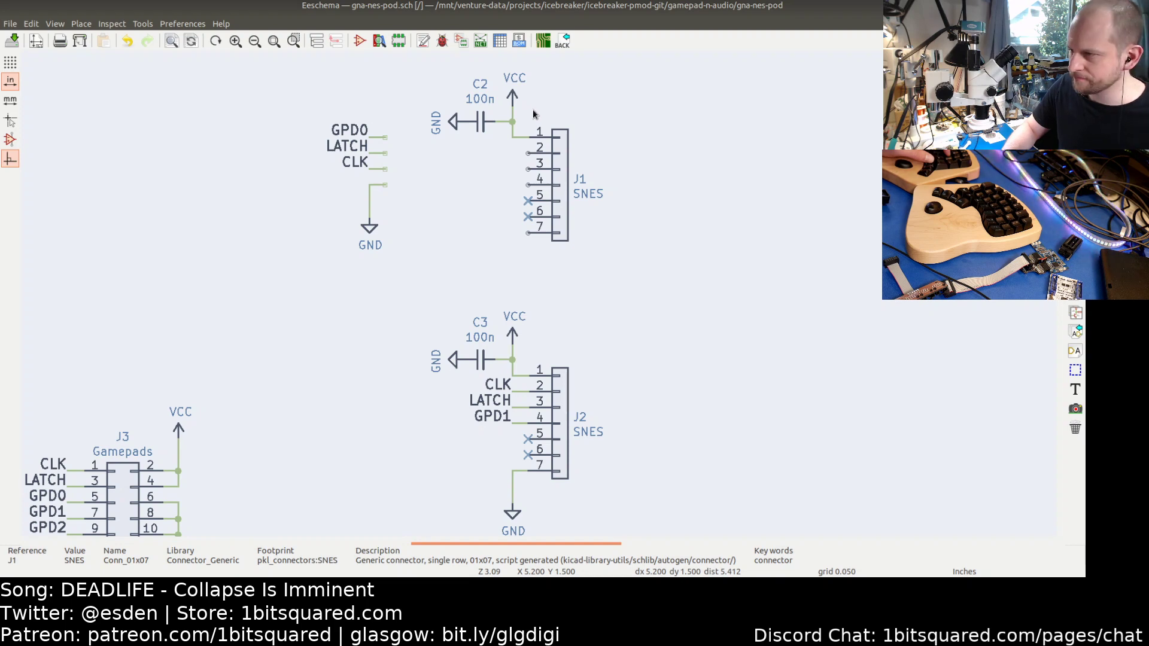
- Flip connector J1 and its two no-connect flags vertically and place it with pin 7 on the VCC wire
{"action": "left_click_drag", "start_coordinate": [535, 113], "coordinate": [608, 249]}
{"action": "key", "text": "Escape"}
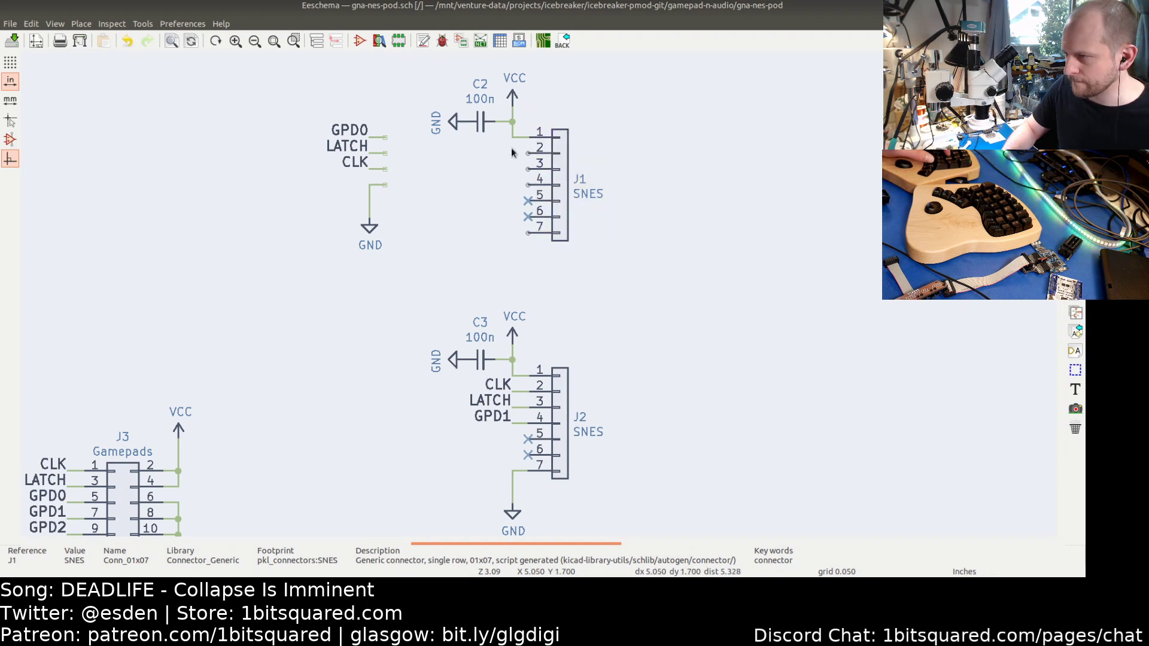
{"action": "left_click_drag", "start_coordinate": [514, 148], "coordinate": [616, 261]}
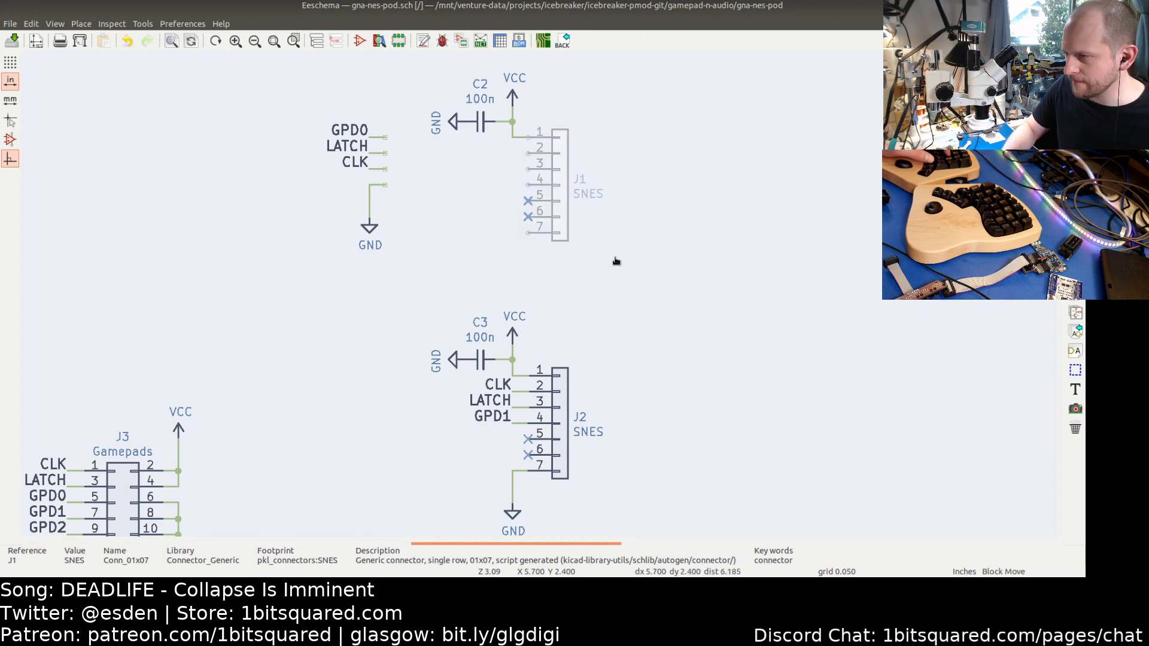
{"action": "right_click", "coordinate": [616, 261]}
{"action": "left_click", "coordinate": [600, 214]}
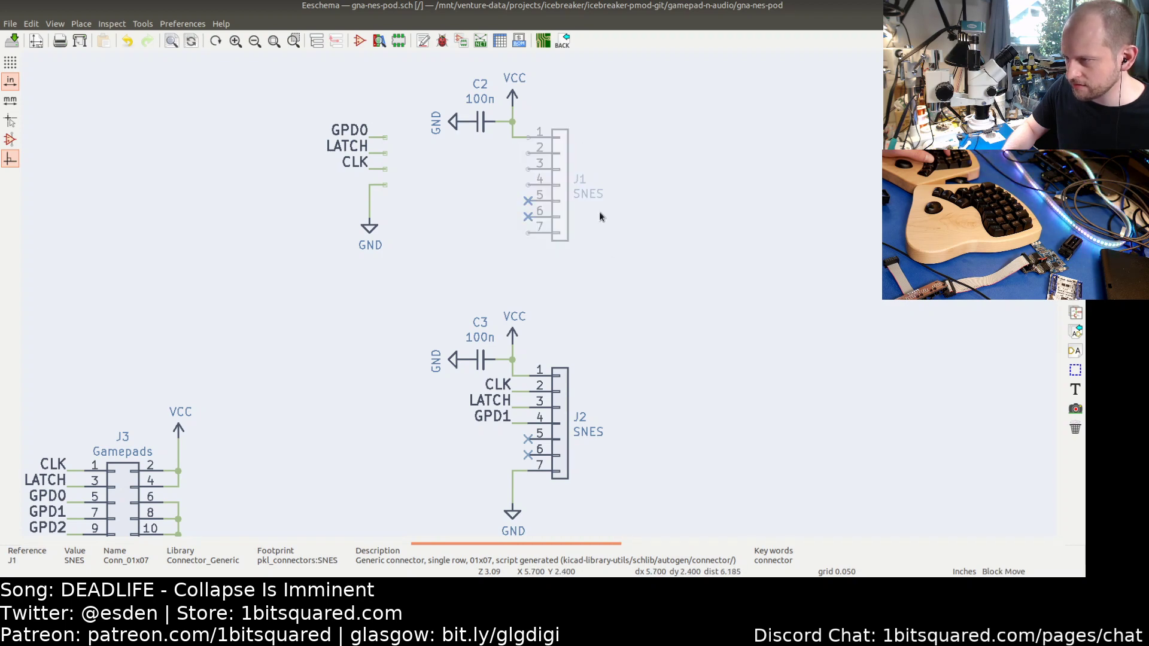
{"action": "key", "text": "x"}
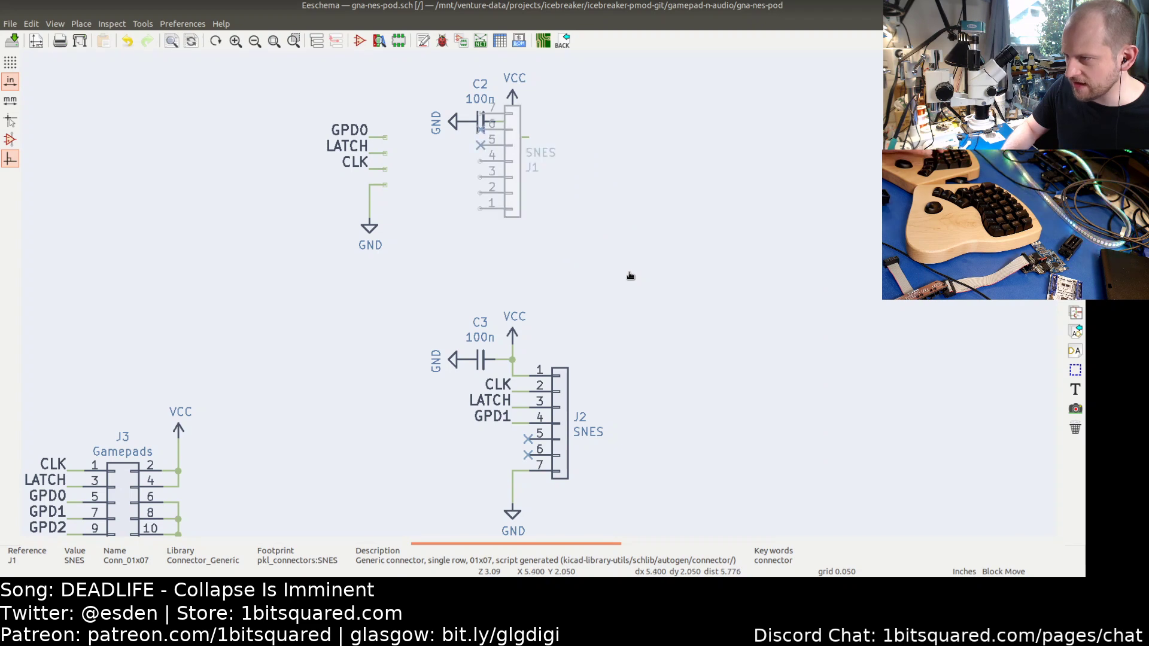
{"action": "left_click", "coordinate": [619, 230]}
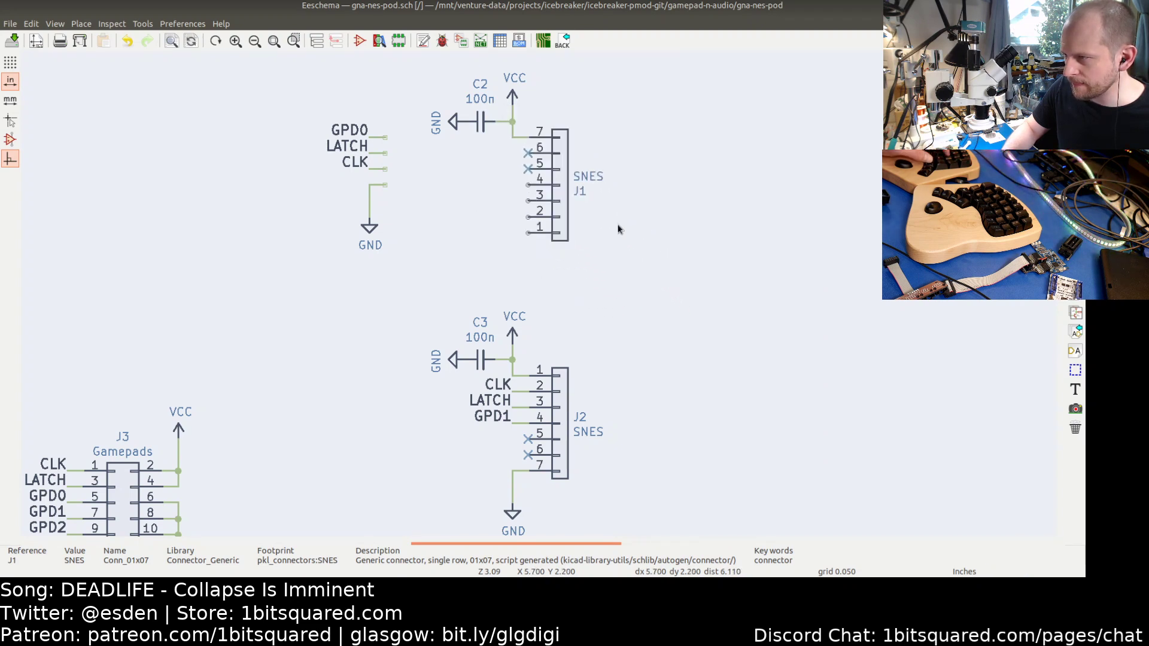
- Attach the parked GND symbol with its wire to pin 4 of J1
{"action": "left_click_drag", "start_coordinate": [508, 155], "coordinate": [530, 173]}
{"action": "left_click", "coordinate": [530, 173]}
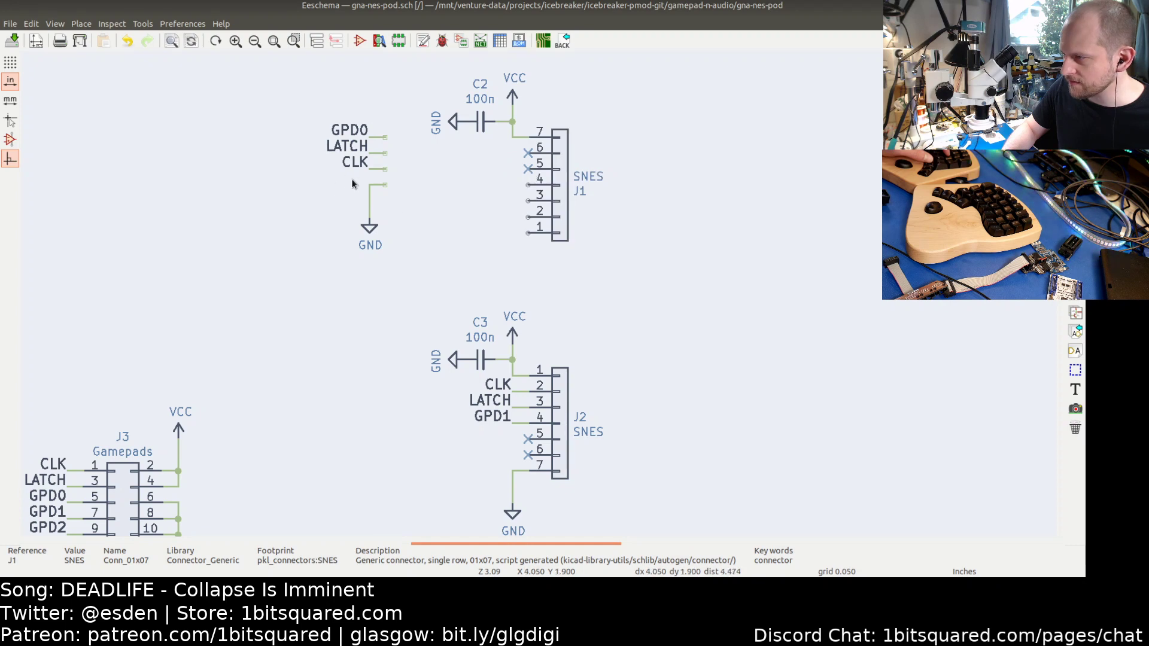
{"action": "left_click_drag", "start_coordinate": [352, 180], "coordinate": [408, 262]}
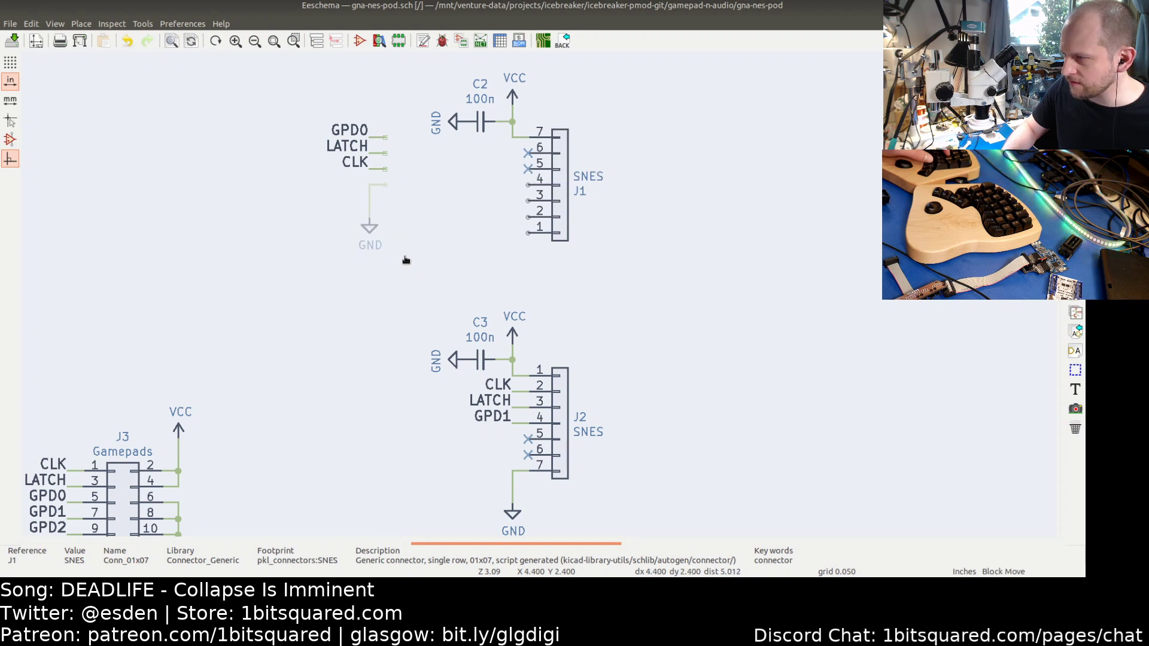
{"action": "left_click", "coordinate": [550, 261]}
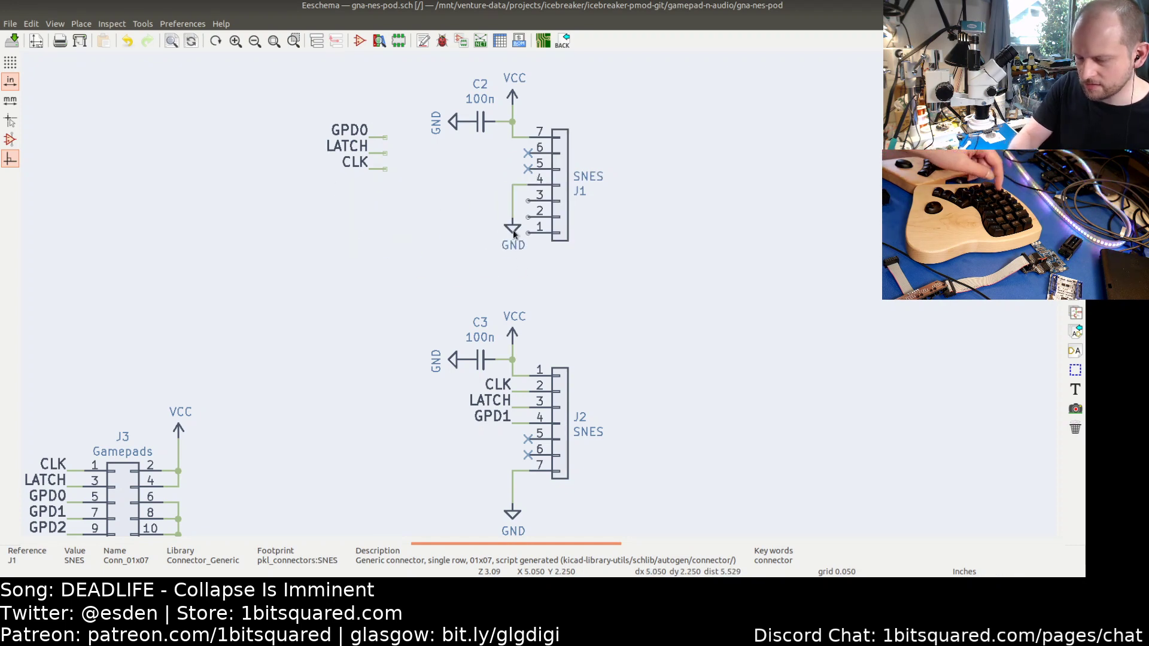
{"action": "key", "text": "c"}
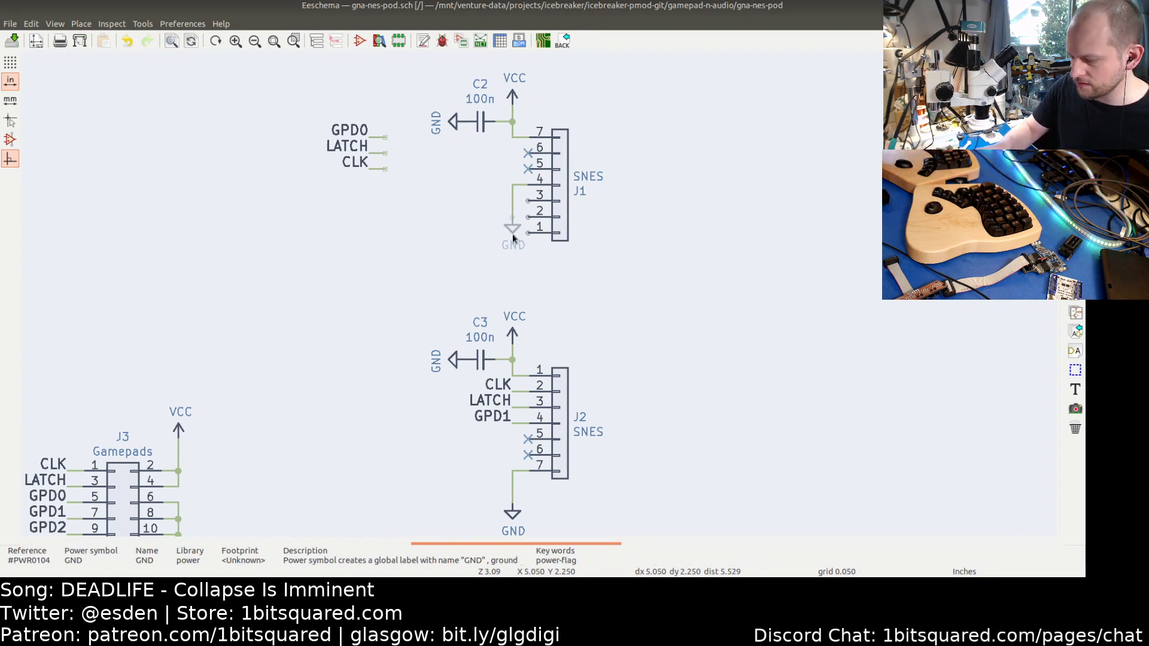
{"action": "key", "text": "Escape"}
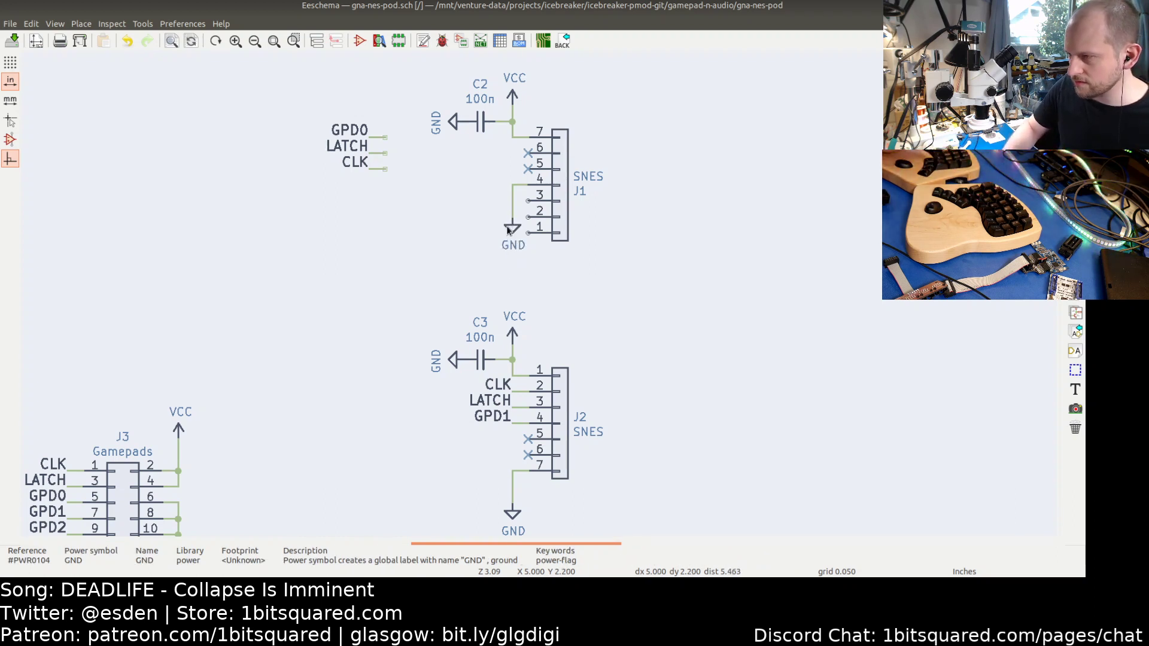
{"action": "key", "text": "m"}
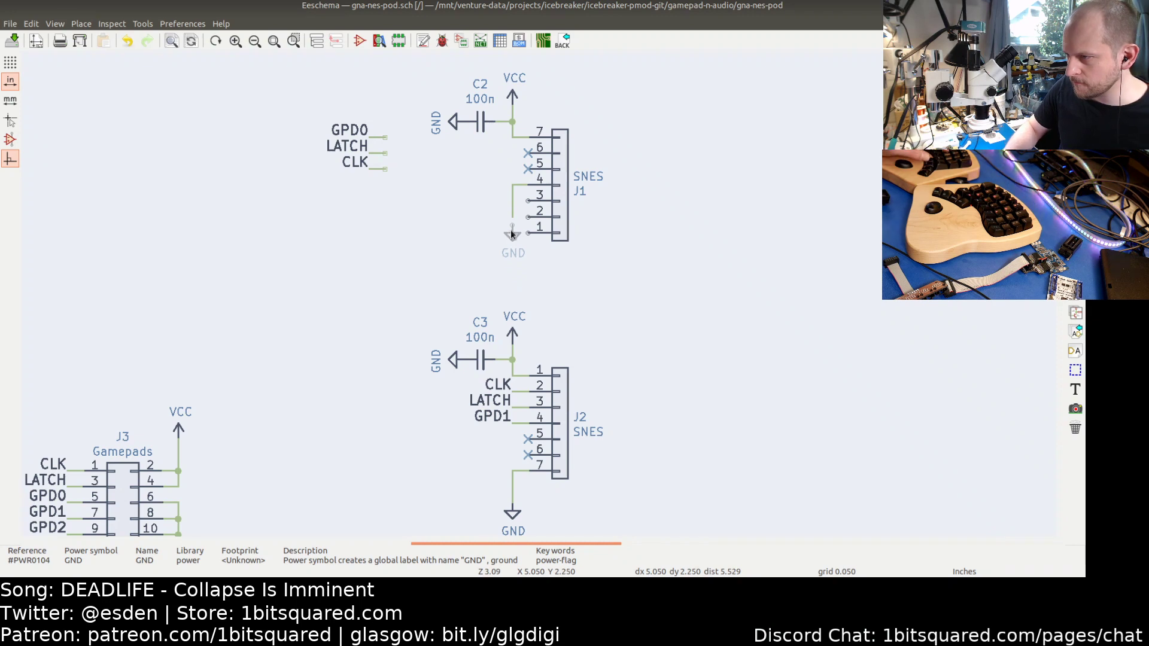
{"action": "left_click", "coordinate": [512, 227]}
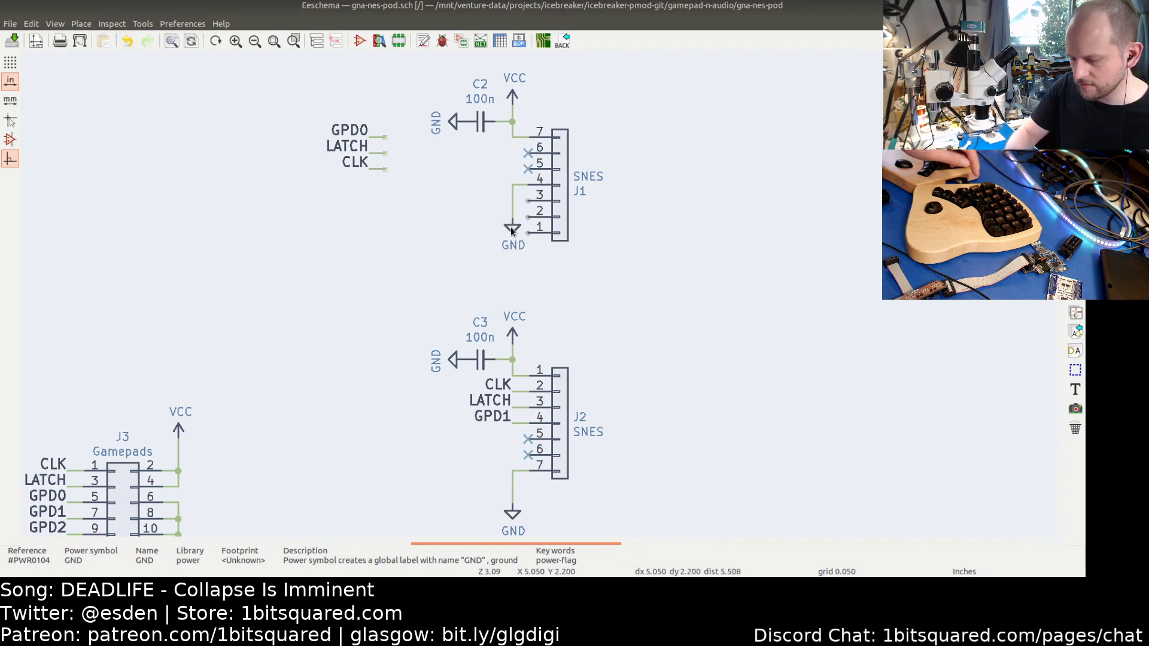
- Lower the GND symbol on pin 4 of J1 to below pin 1, stretching its attached wire
{"action": "key", "text": "g"}
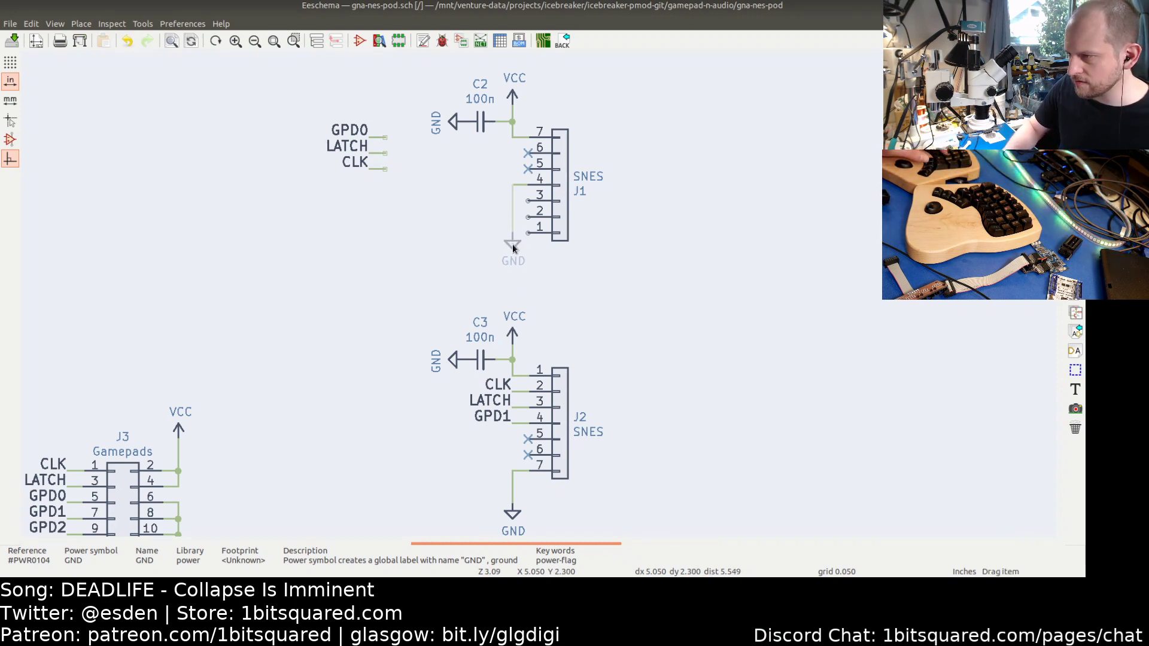
{"action": "left_click", "coordinate": [513, 260]}
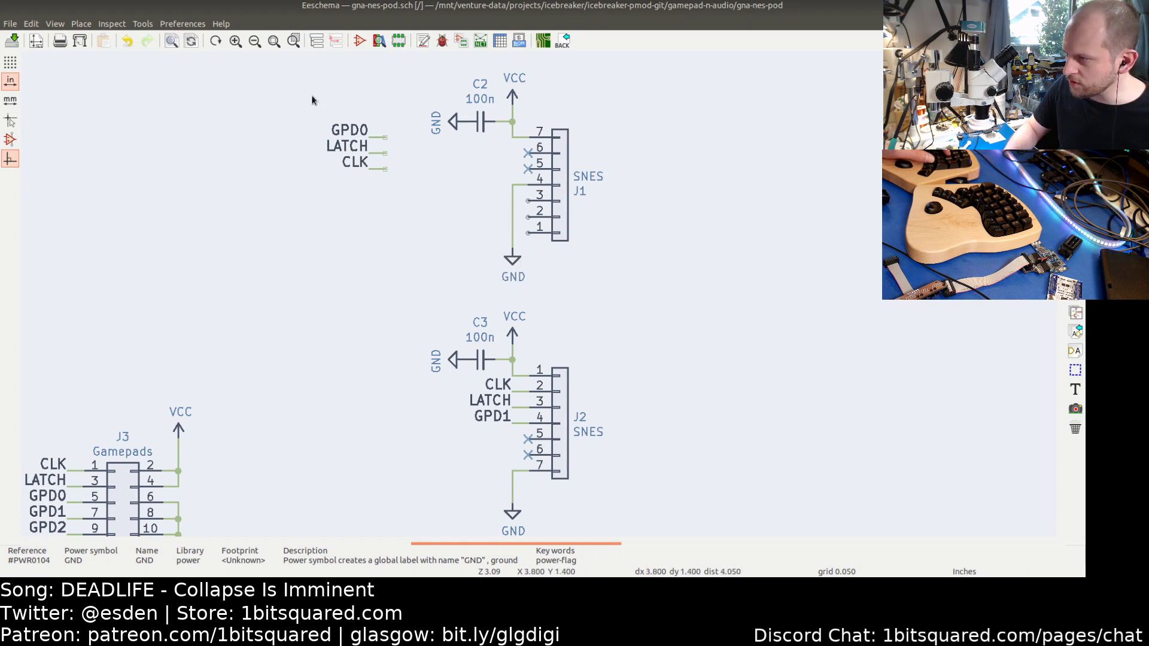
{"action": "left_click_drag", "start_coordinate": [312, 100], "coordinate": [396, 153]}
{"action": "left_click", "coordinate": [395, 146]}
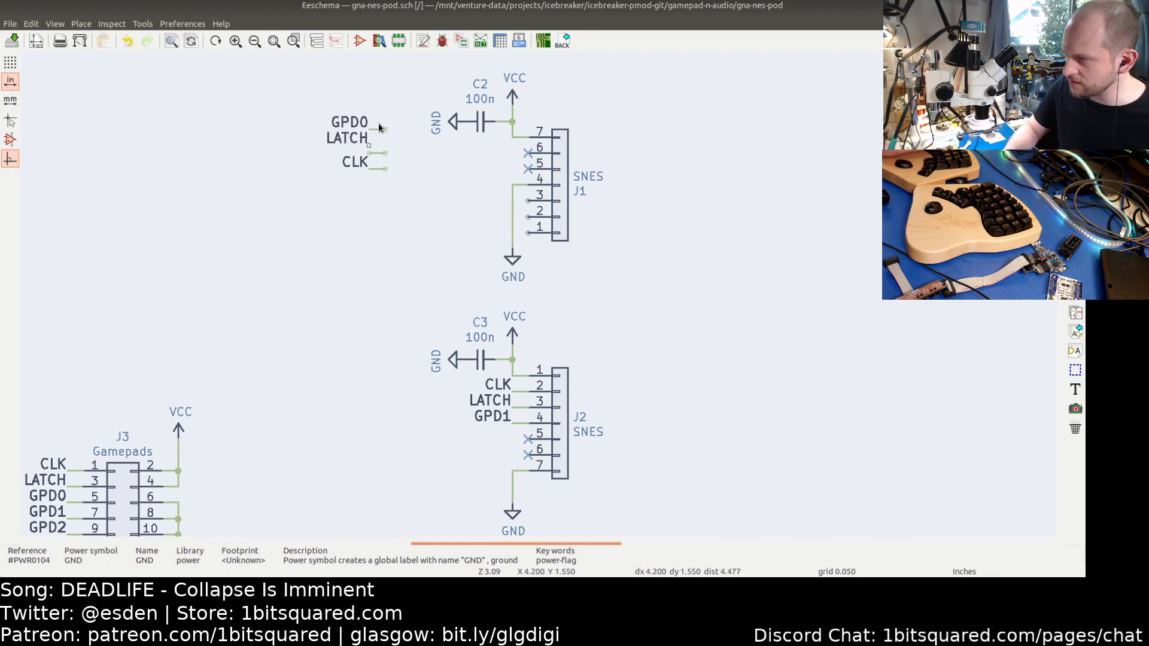
{"action": "key", "text": "ctrl+z"}
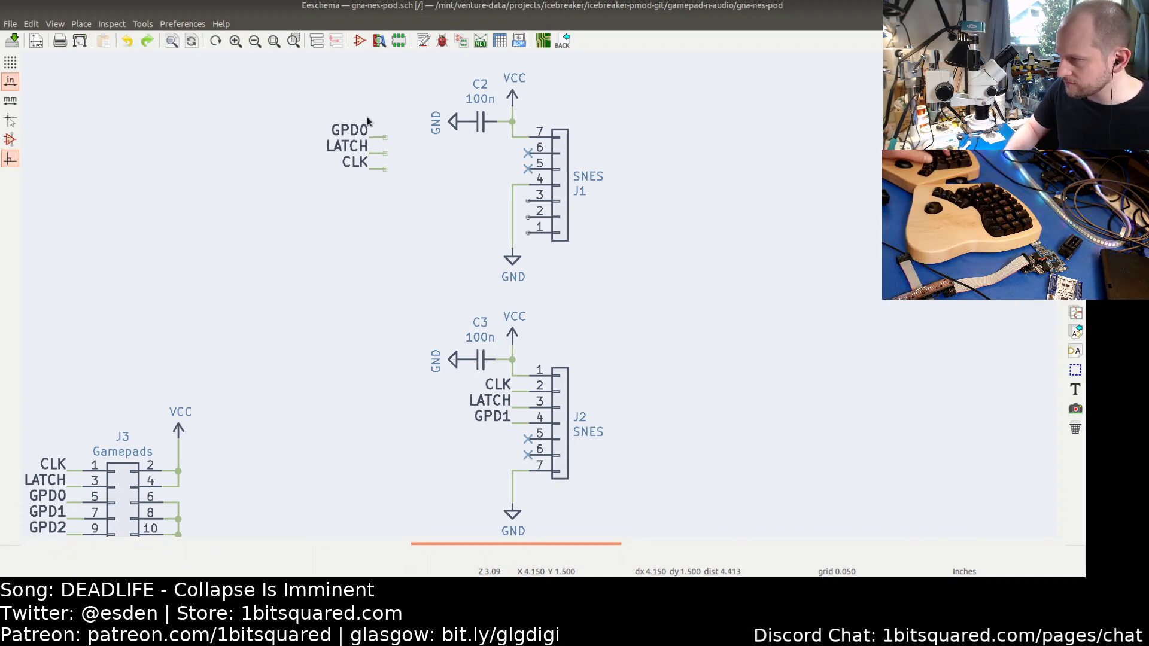
- Move the GPD0, LATCH and CLK labels with their wire stubs beside J1, level with pins 1, 2 and 3 respectively
{"action": "left_click_drag", "start_coordinate": [369, 113], "coordinate": [387, 137]}
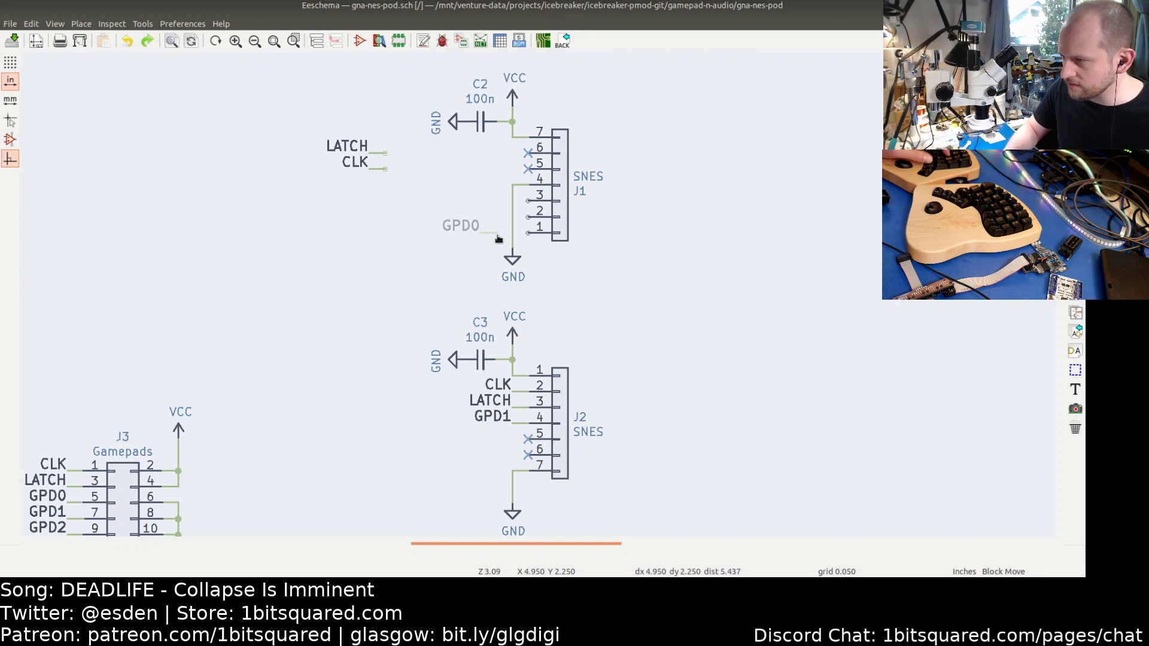
{"action": "left_click", "coordinate": [499, 239]}
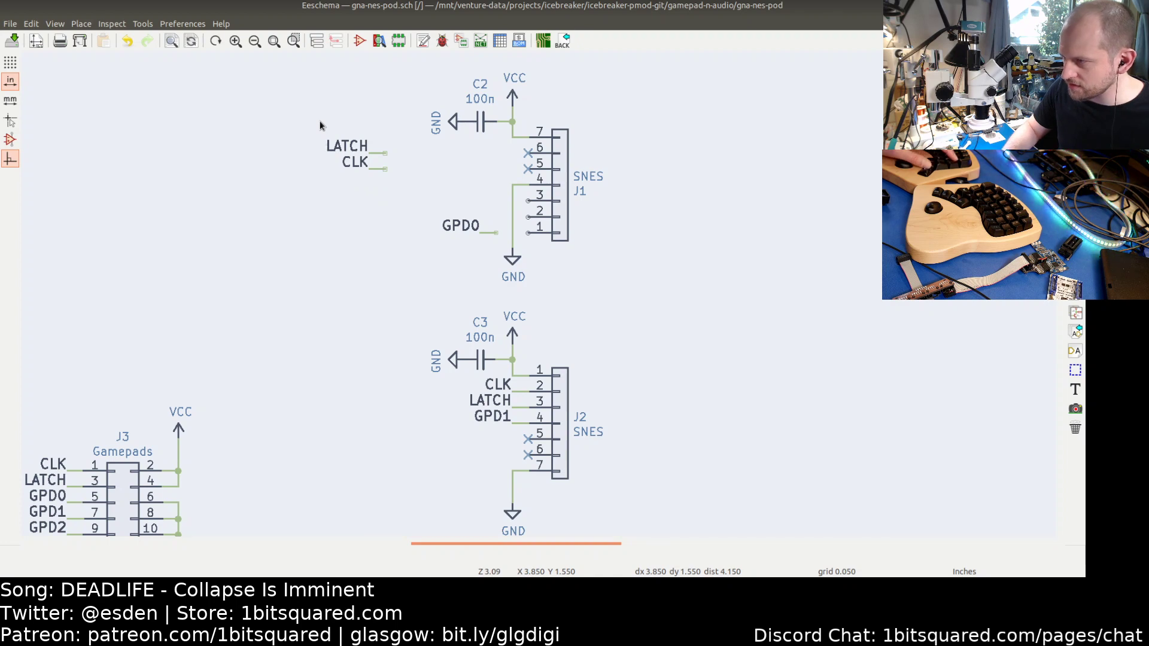
{"action": "left_click_drag", "start_coordinate": [321, 123], "coordinate": [386, 149]}
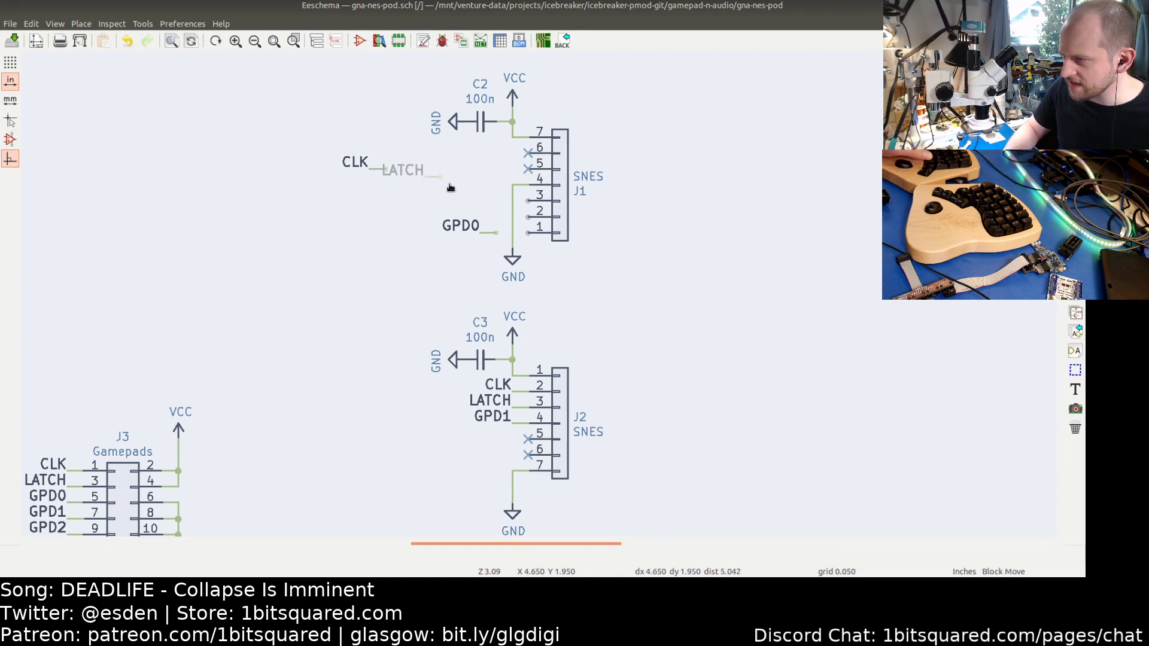
{"action": "left_click", "coordinate": [498, 222]}
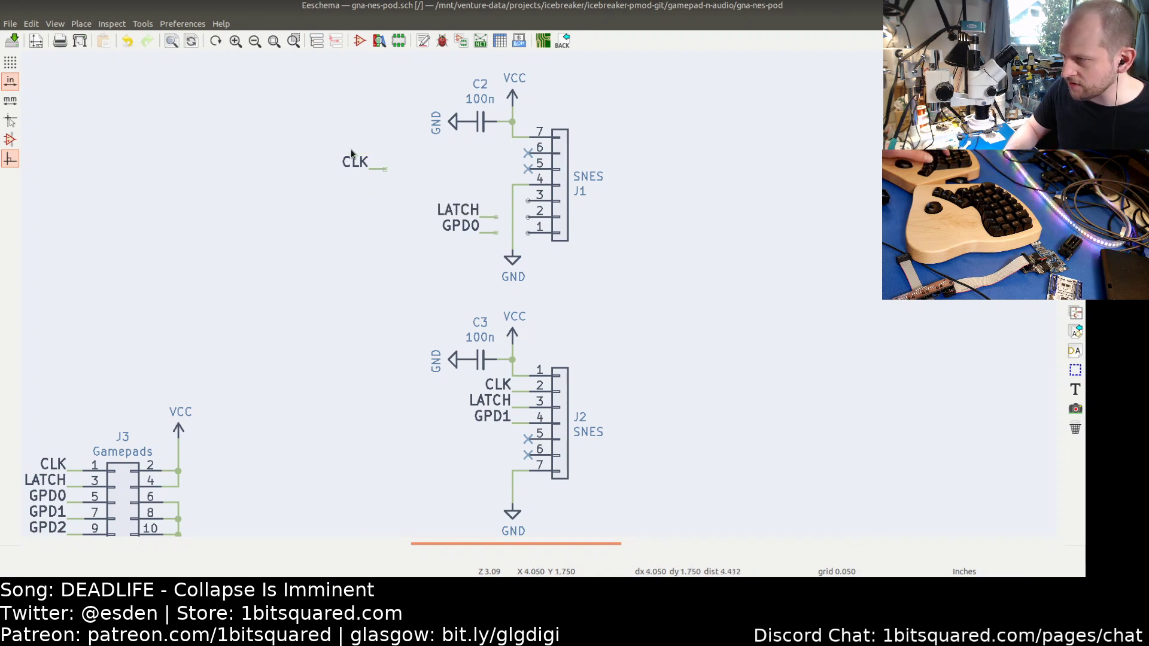
{"action": "left_click_drag", "start_coordinate": [322, 136], "coordinate": [392, 181]}
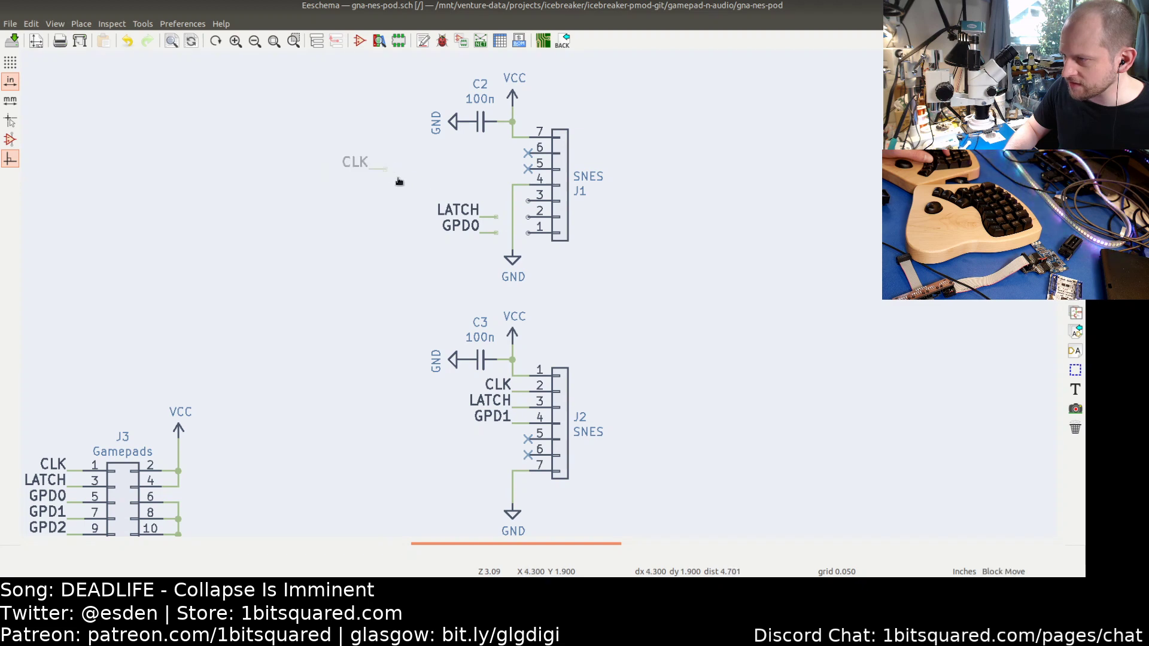
{"action": "left_click", "coordinate": [503, 215]}
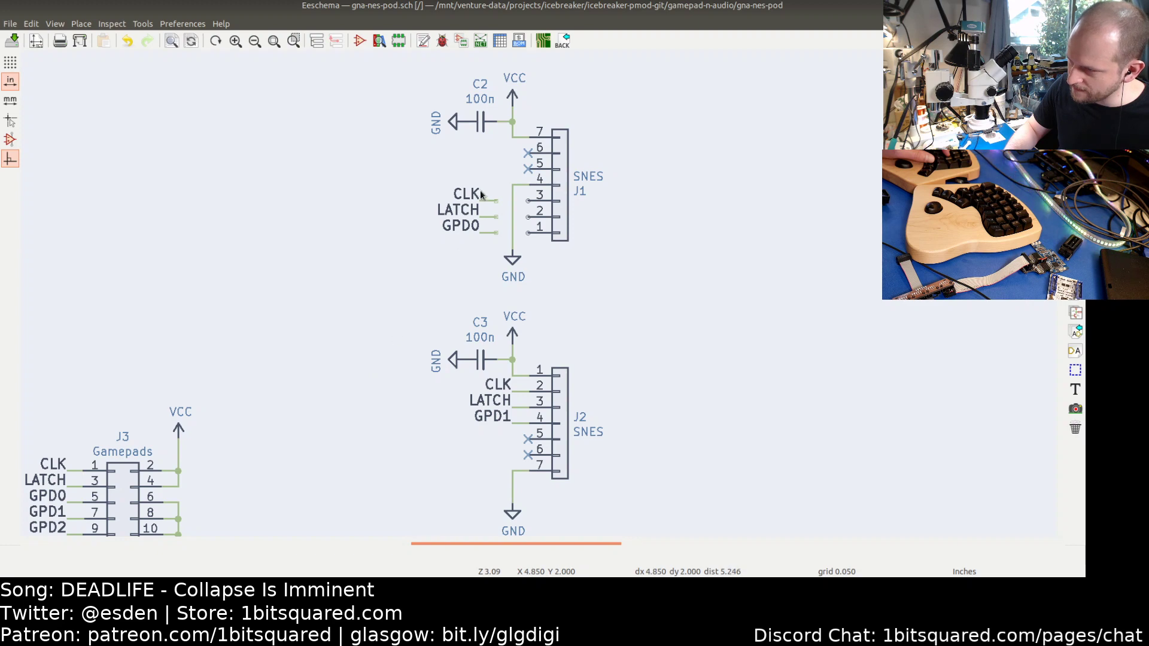
- Extend the CLK, LATCH and GPD0 wire stubs across the GND wire to pins 3, 2 and 1 of J1
{"action": "left_click_drag", "start_coordinate": [496, 204], "coordinate": [505, 234], "text": "ctrl"}
{"action": "left_click", "coordinate": [526, 205]}
{"action": "left_click", "coordinate": [528, 217]}
{"action": "left_click", "coordinate": [526, 232]}
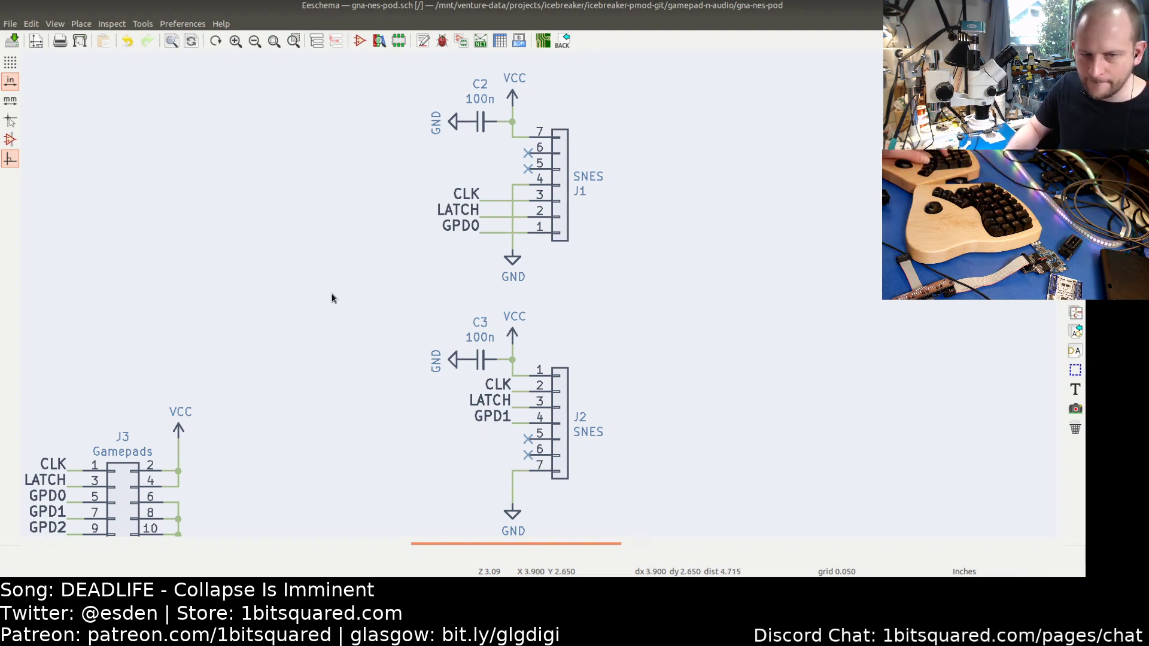
- Flip connector J2 with its two no-connect flags upside down and place it slightly to the right, clear of its wires
{"action": "scroll", "coordinate": [383, 347], "scroll_direction": "down", "scroll_amount": 2}
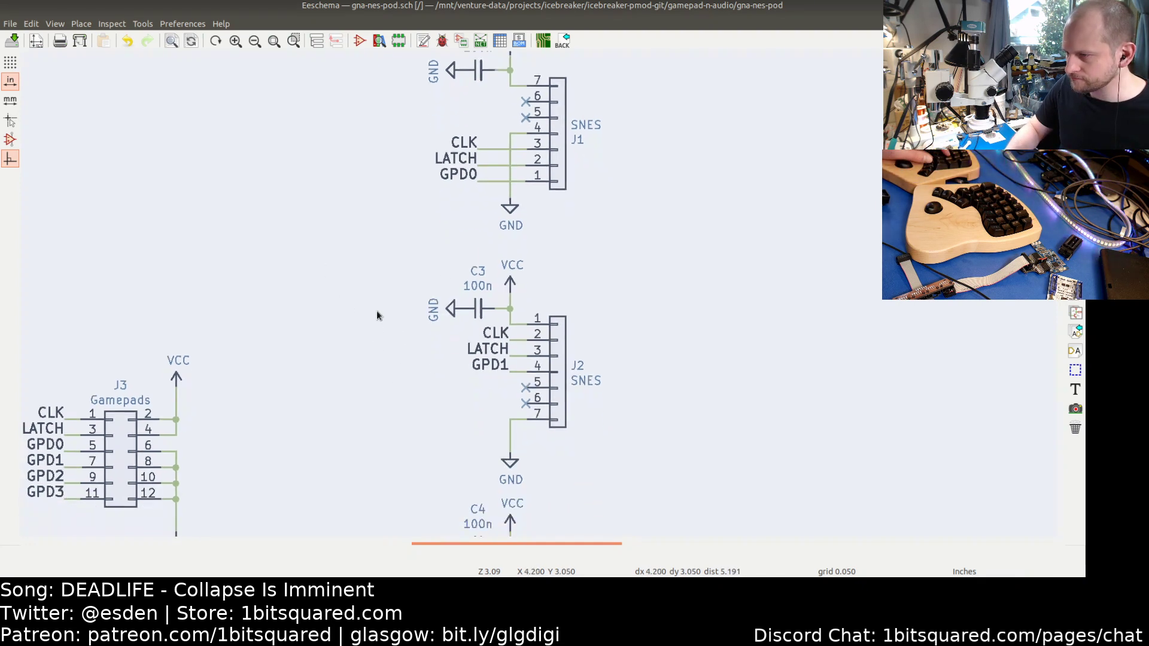
{"action": "left_click_drag", "start_coordinate": [511, 389], "coordinate": [578, 409]}
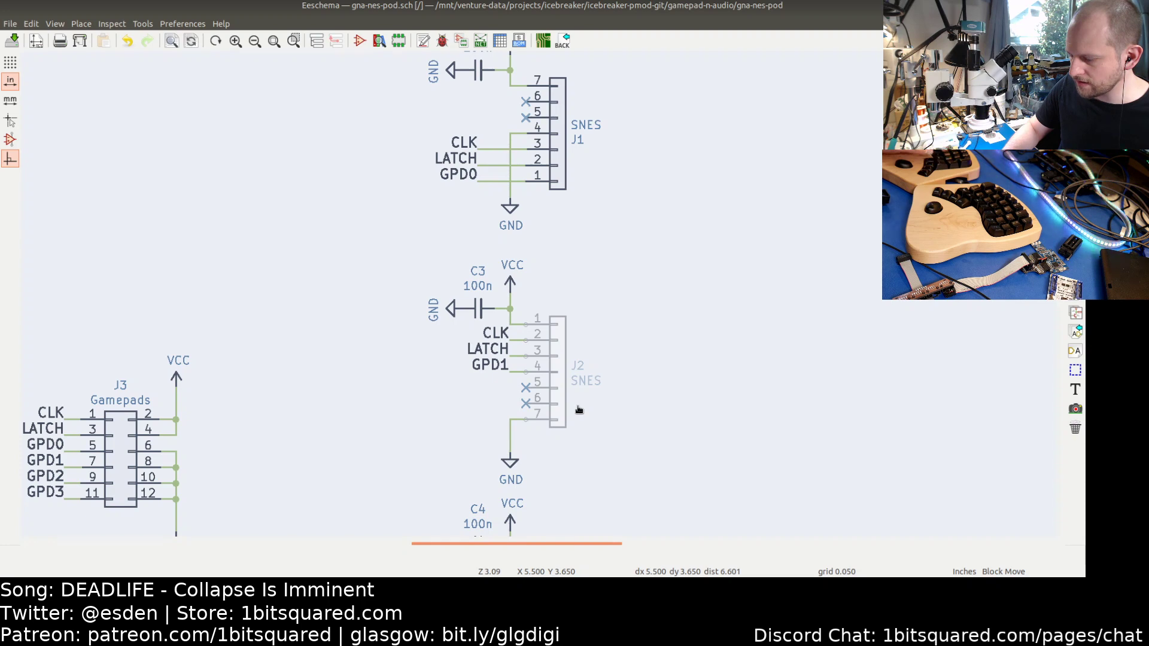
{"action": "key", "text": "x"}
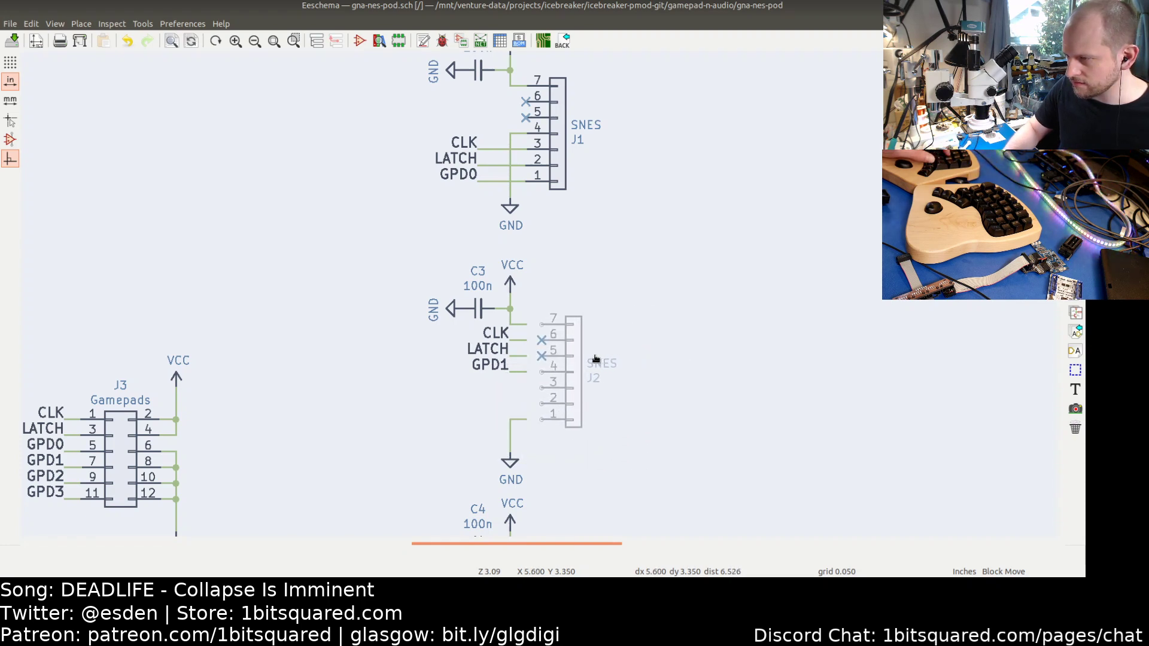
{"action": "left_click", "coordinate": [595, 359]}
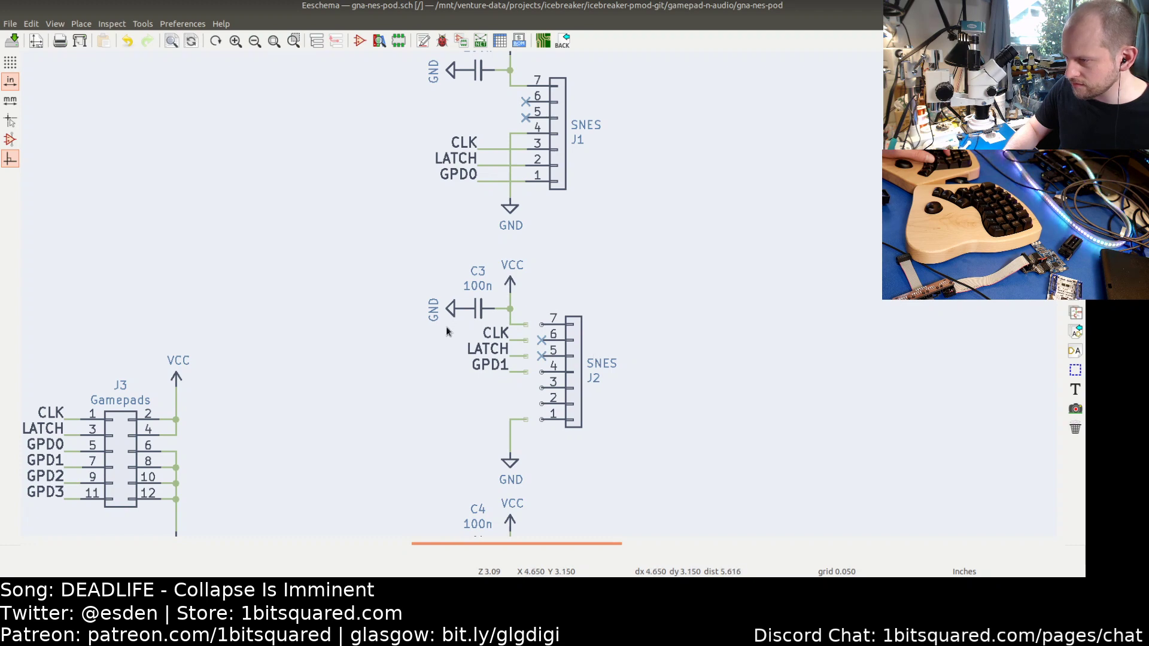
- Shift the CLK, LATCH and GPD1 labels outward, level with J2 pins 3, 2 and 1, and stretch the GND wire up to pin 4's level
{"action": "left_click_drag", "start_coordinate": [446, 331], "coordinate": [530, 387]}
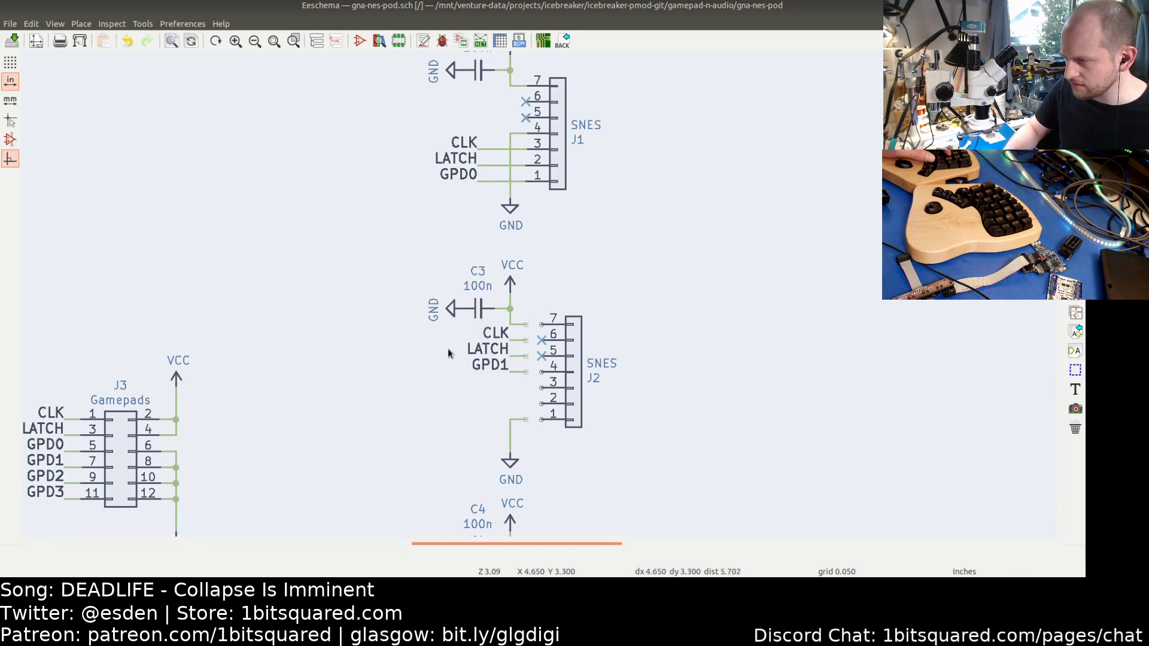
{"action": "left_click_drag", "start_coordinate": [446, 328], "coordinate": [529, 387]}
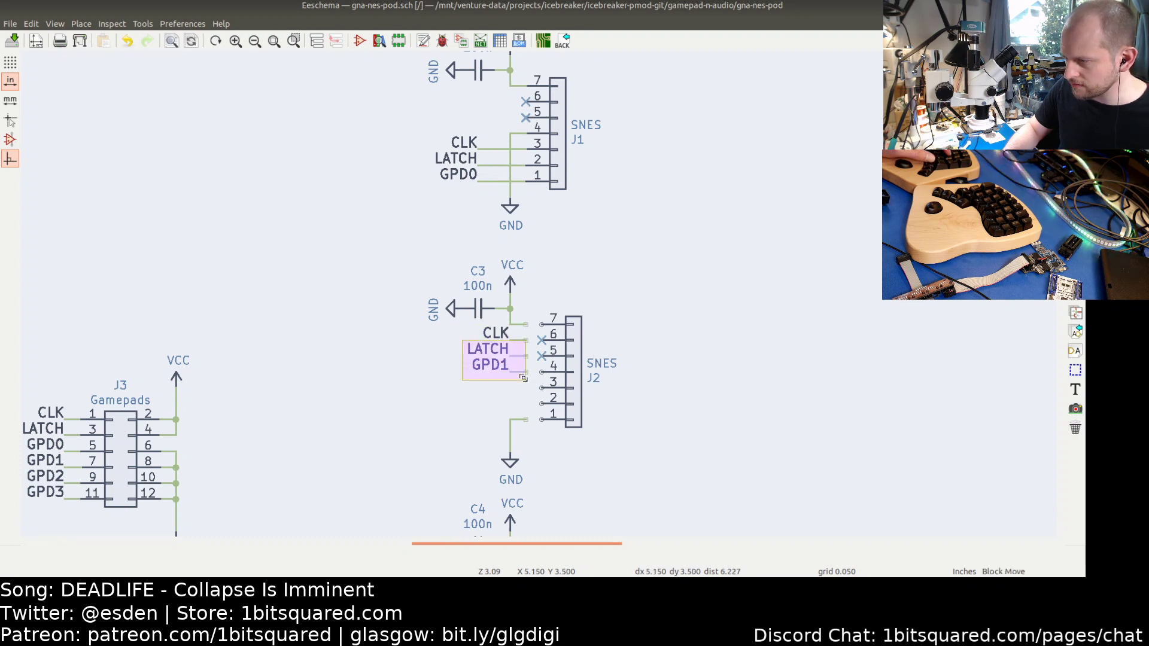
{"action": "left_click", "coordinate": [474, 429]}
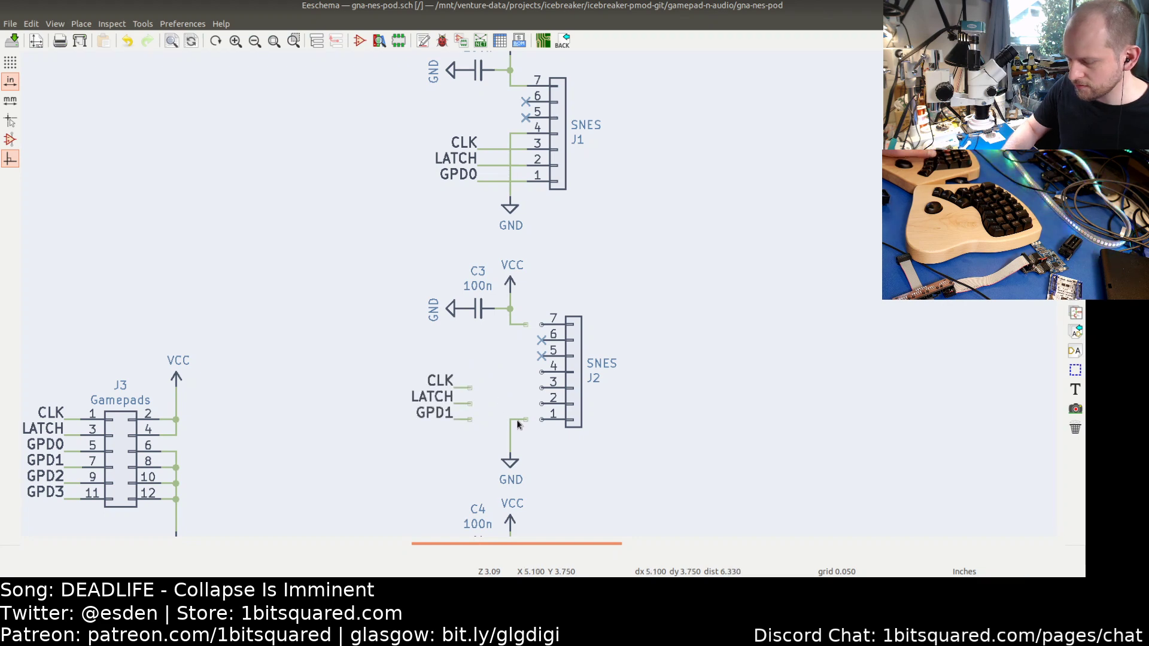
{"action": "key", "text": "g"}
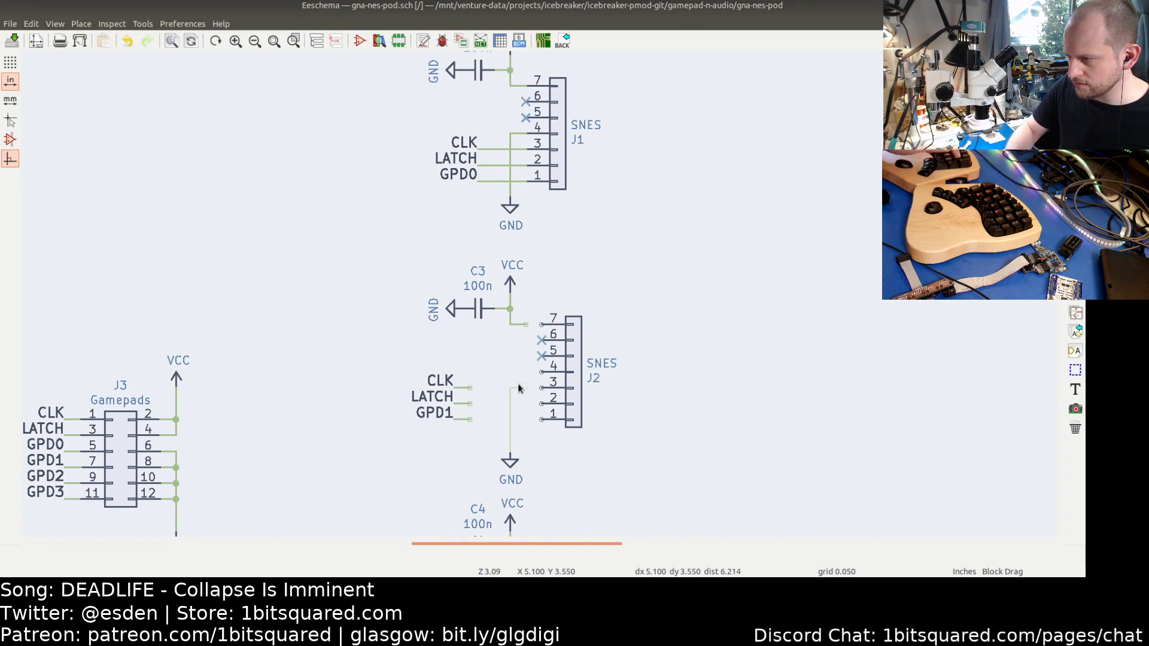
{"action": "left_click", "coordinate": [515, 380]}
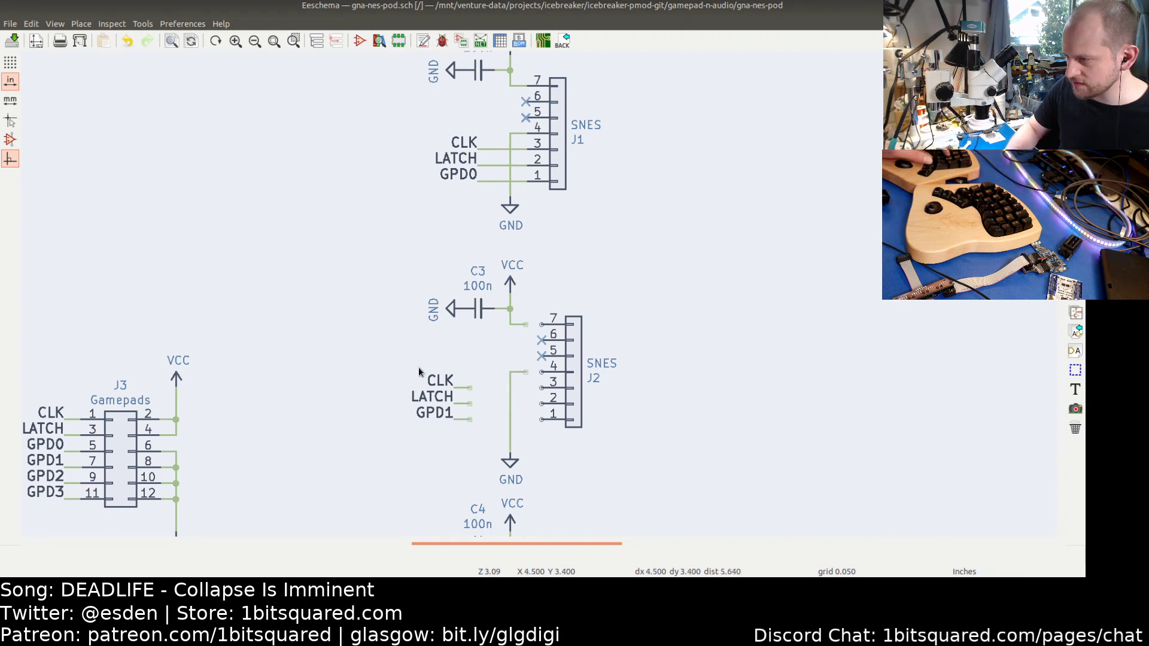
- Bring the CLK, LATCH and GPD1 labels closer to the GND wire and reattach J2 to the VCC wire at pin 7 and GND at pin 4
{"action": "left_click_drag", "start_coordinate": [398, 363], "coordinate": [487, 441]}
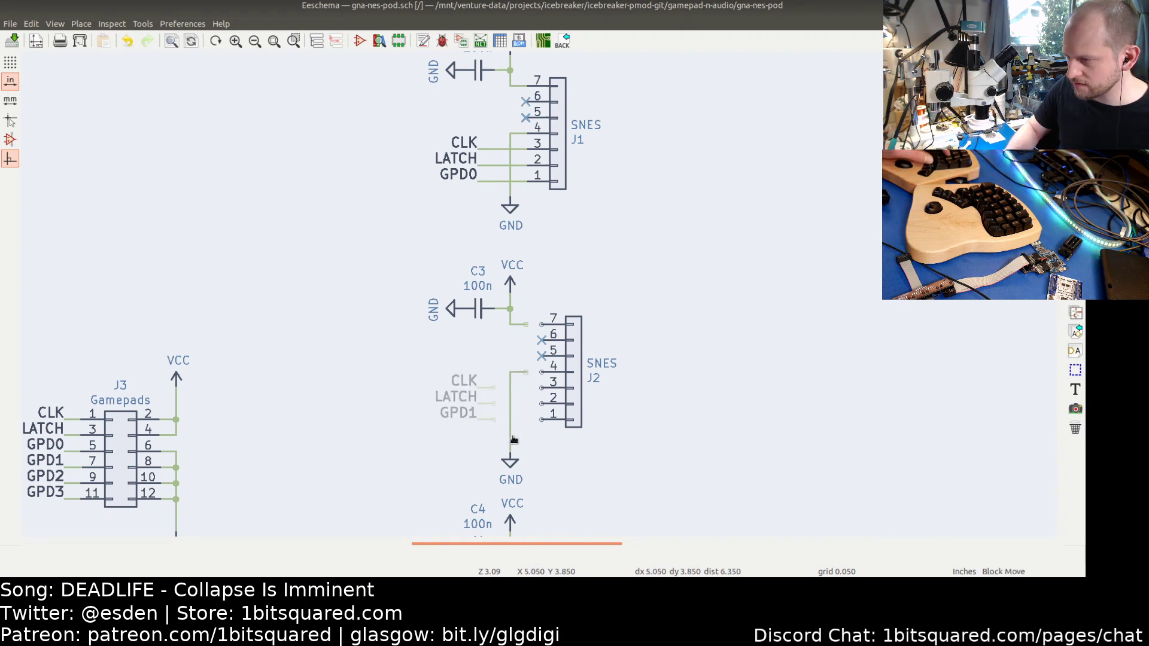
{"action": "left_click", "coordinate": [513, 440]}
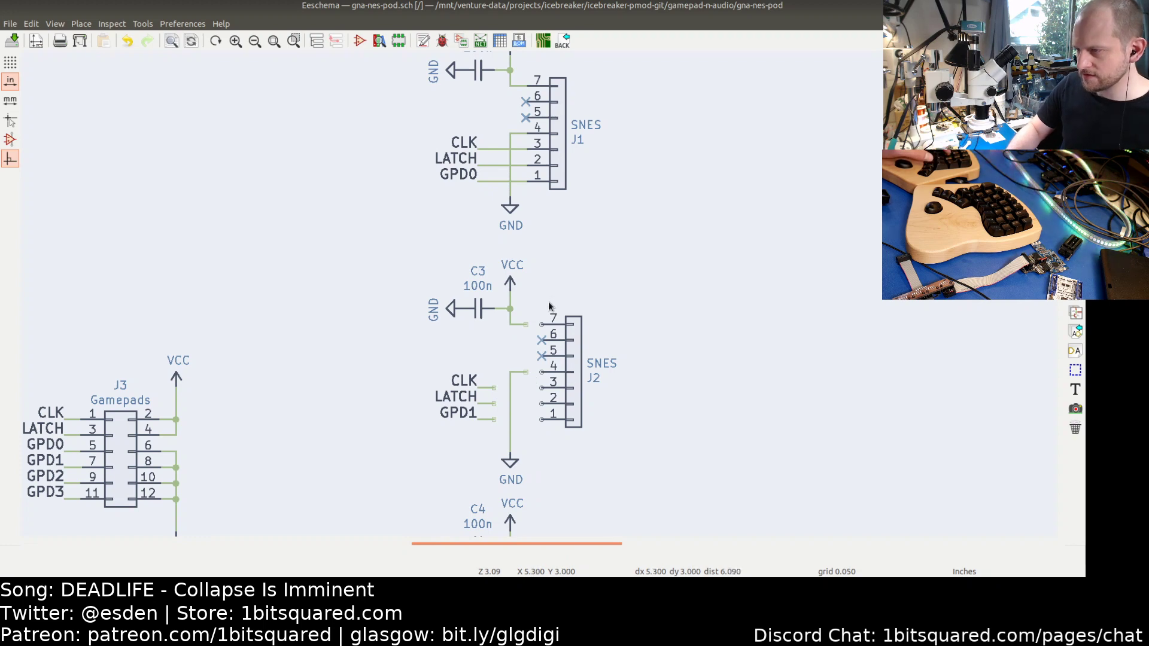
{"action": "left_click_drag", "start_coordinate": [540, 301], "coordinate": [601, 449]}
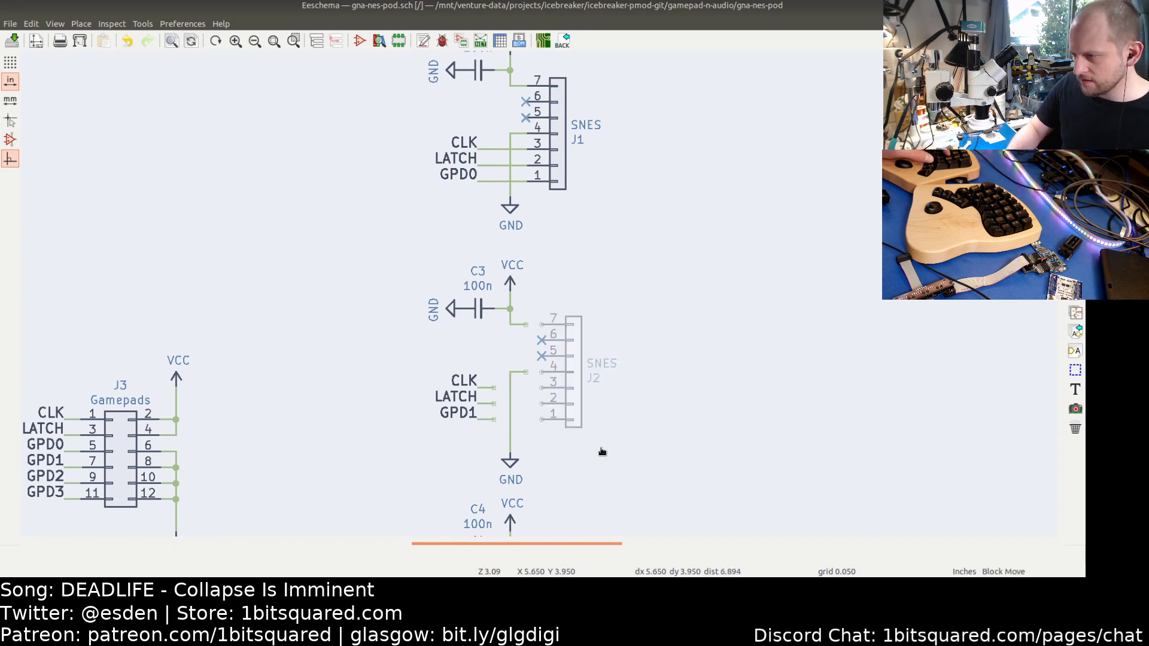
{"action": "left_click", "coordinate": [593, 452]}
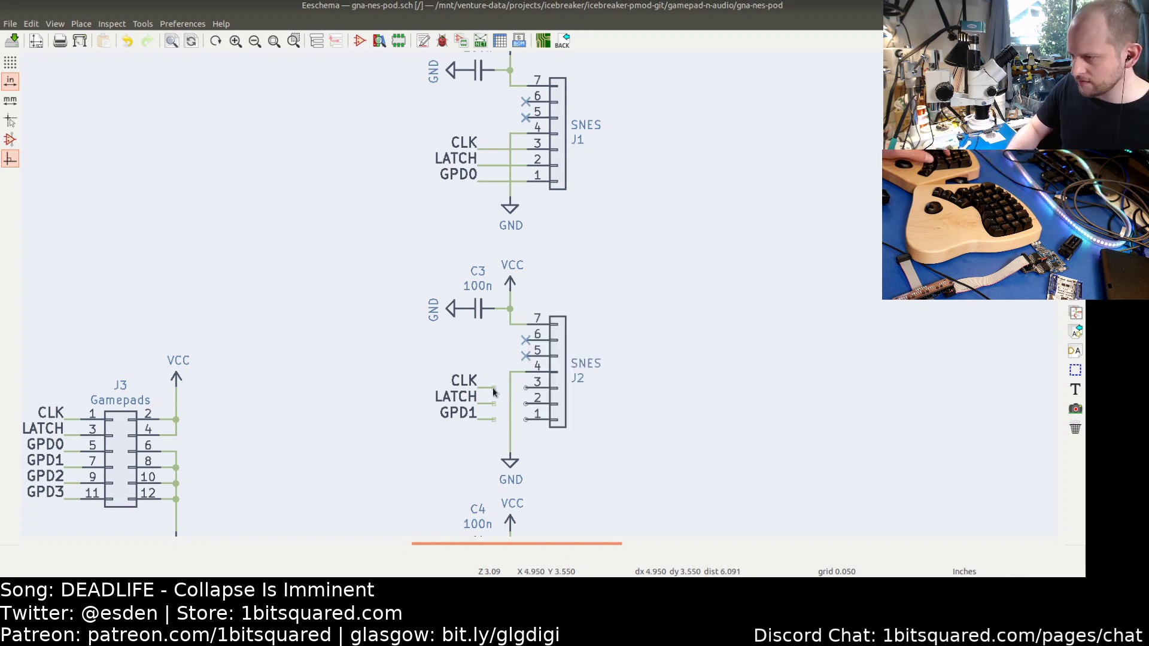
- Extend the CLK, LATCH and GPD1 wire stubs across the GND wire to pins 3, 2 and 1 of J2
{"action": "left_click_drag", "start_coordinate": [495, 393], "coordinate": [504, 392], "text": "ctrl"}
{"action": "left_click", "coordinate": [522, 386]}
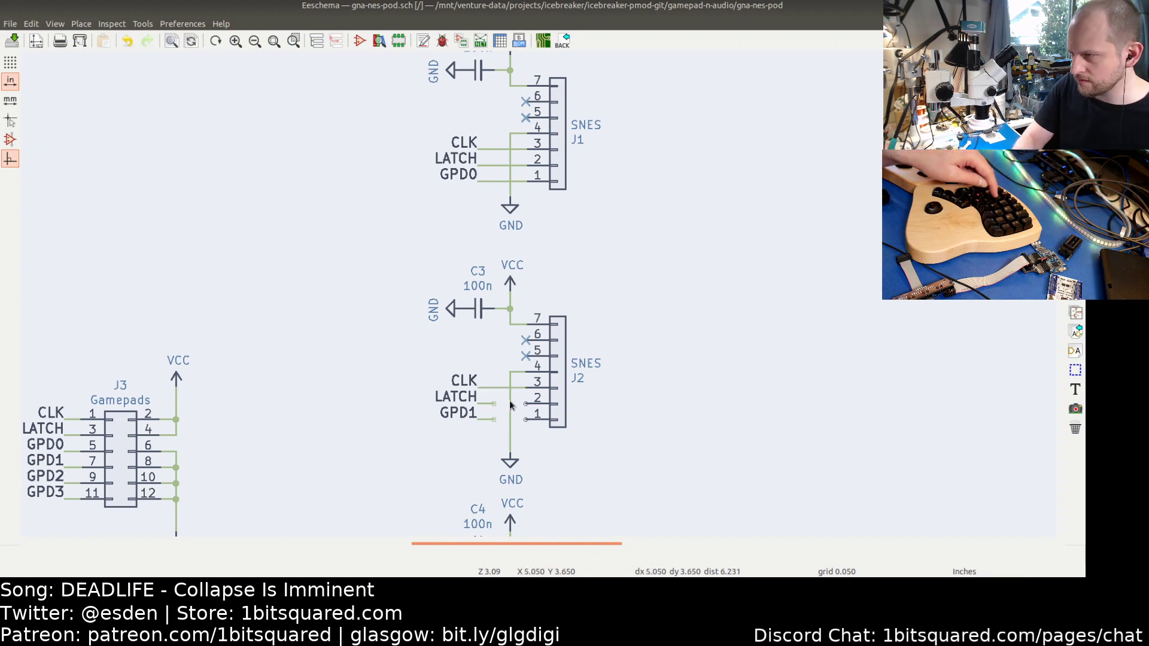
{"action": "key", "text": "g"}
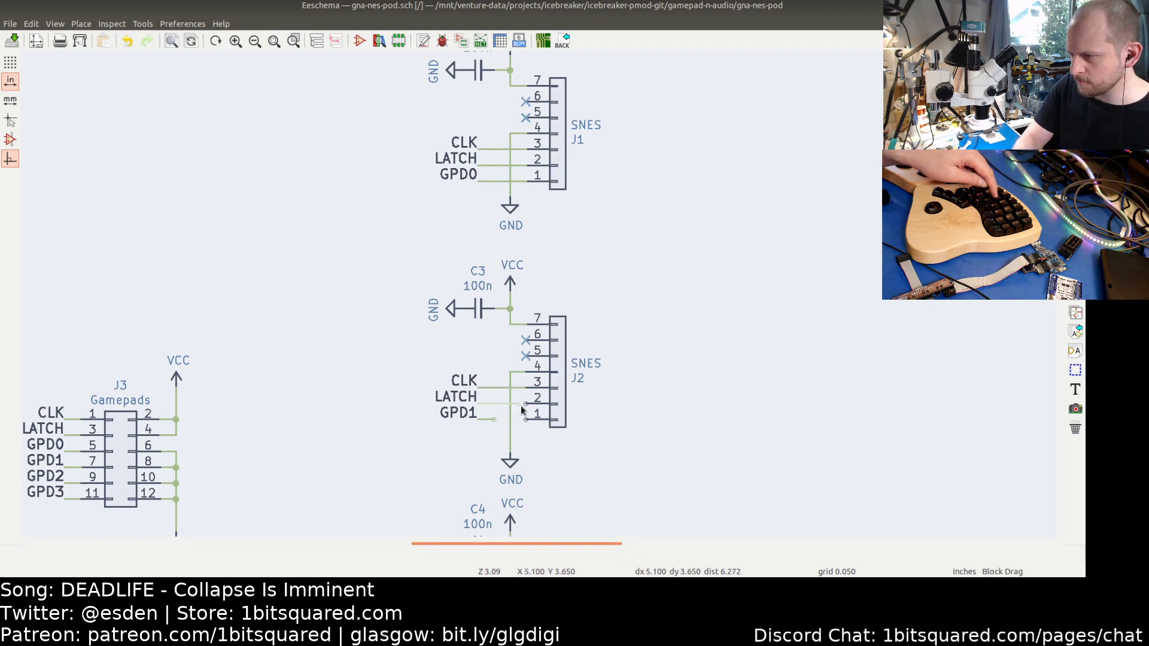
{"action": "left_click", "coordinate": [525, 406]}
{"action": "key", "text": "g"}
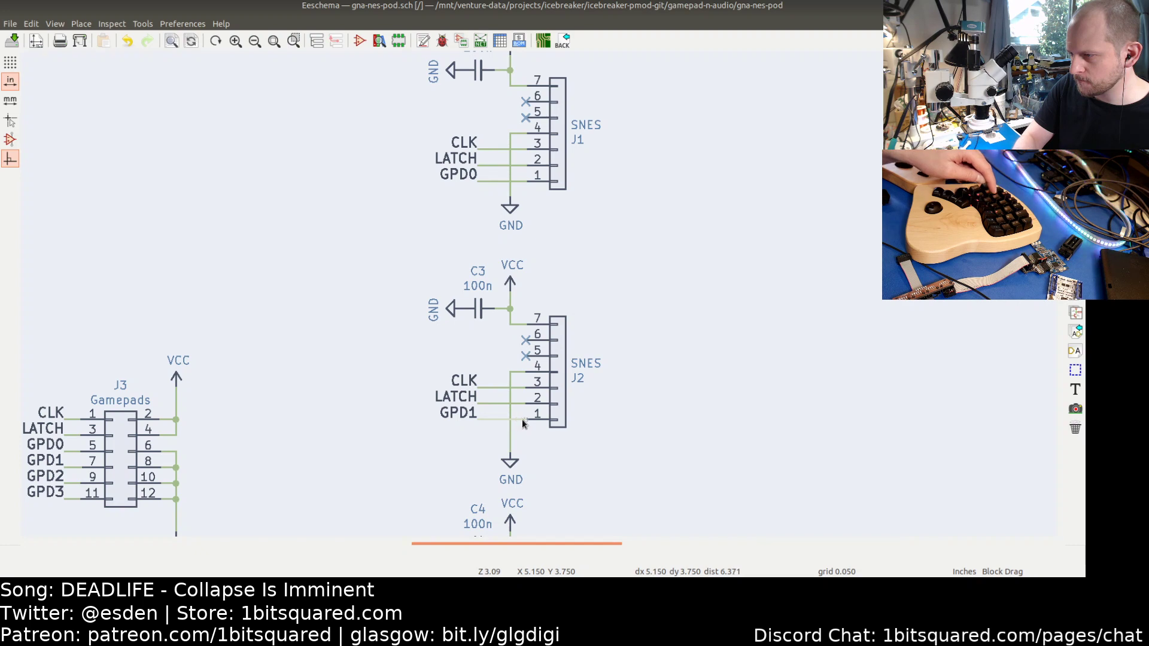
{"action": "left_click", "coordinate": [526, 419]}
- Flip connector J4 with its two no-connect flags upside down and place it slightly to the right, clear of its wires
{"action": "scroll", "coordinate": [605, 407], "scroll_direction": "down", "scroll_amount": 1}
{"action": "scroll", "coordinate": [605, 406], "scroll_direction": "down", "scroll_amount": 5, "text": "shift"}
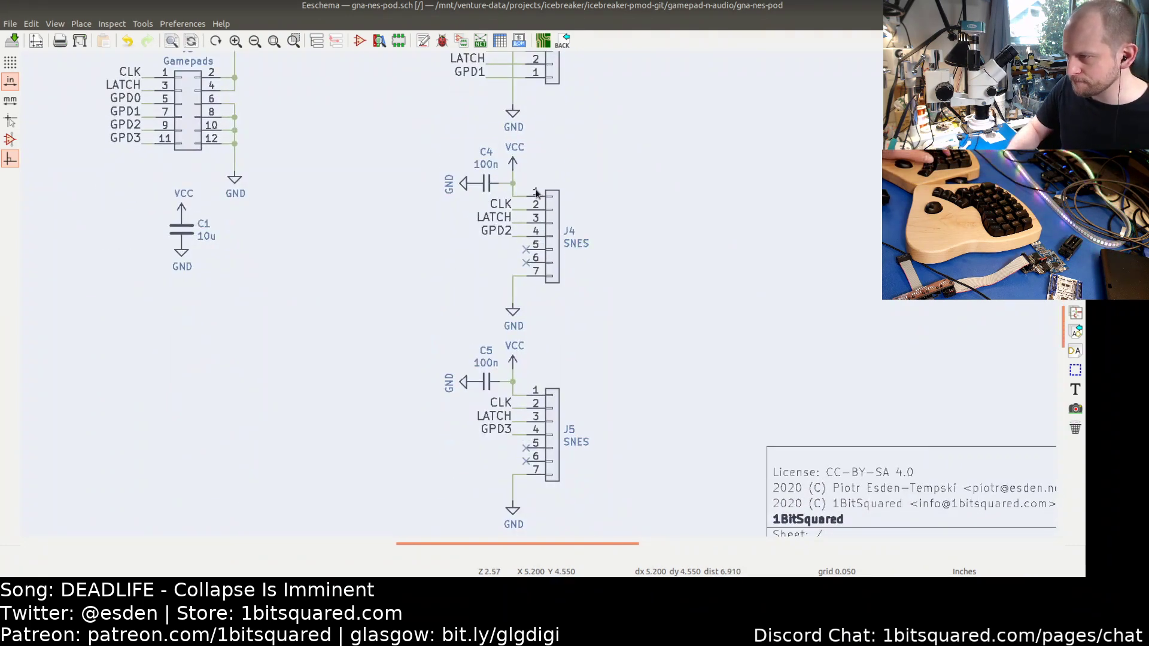
{"action": "left_click_drag", "start_coordinate": [505, 249], "coordinate": [577, 261]}
{"action": "key", "text": "x"}
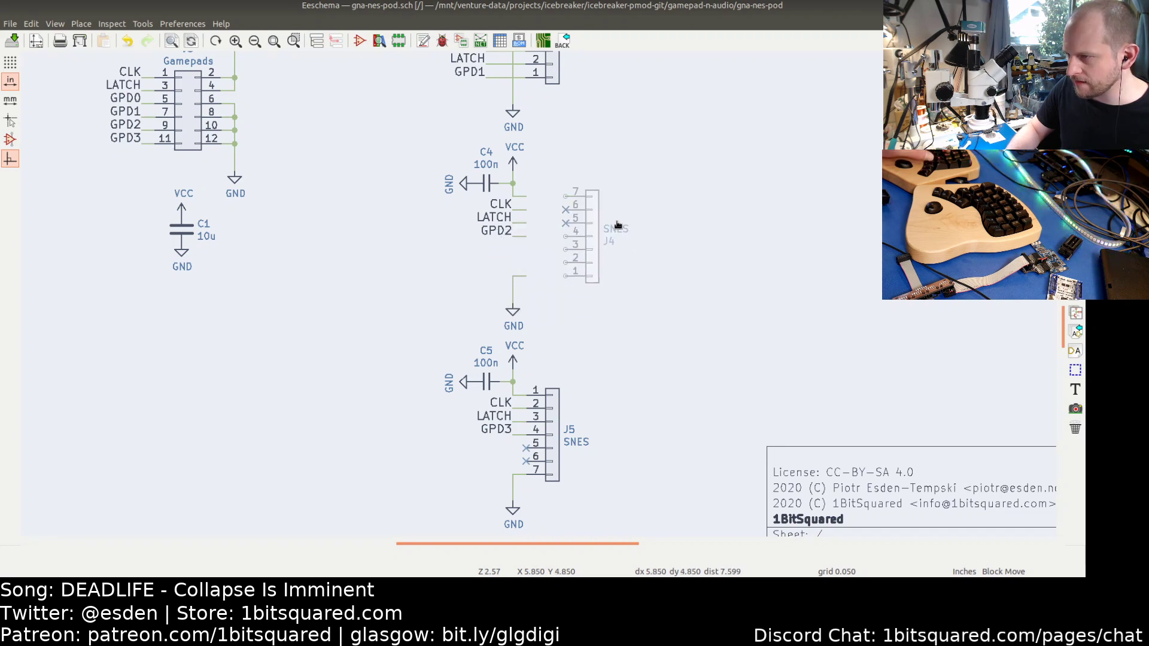
{"action": "left_click", "coordinate": [591, 227]}
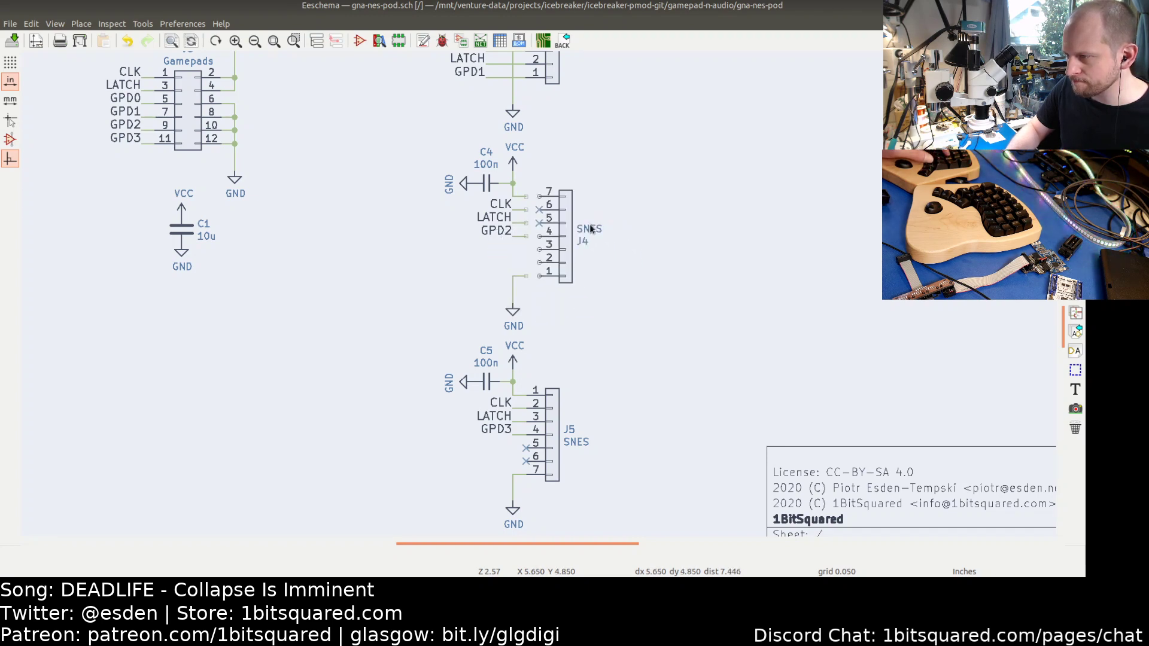
- Shift the CLK, LATCH and GPD2 labels outward, level with J4 pins 3, 2 and 1, and stretch the GND wire up to pin 4's level
{"action": "left_click_drag", "start_coordinate": [466, 205], "coordinate": [526, 245]}
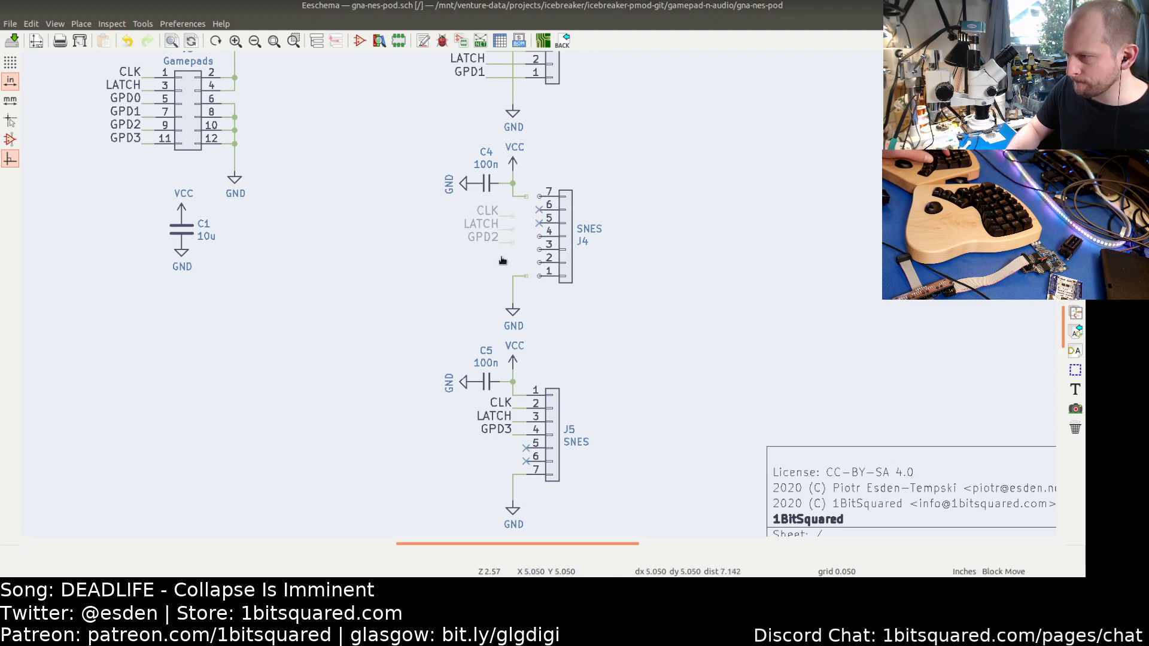
{"action": "left_click", "coordinate": [472, 285]}
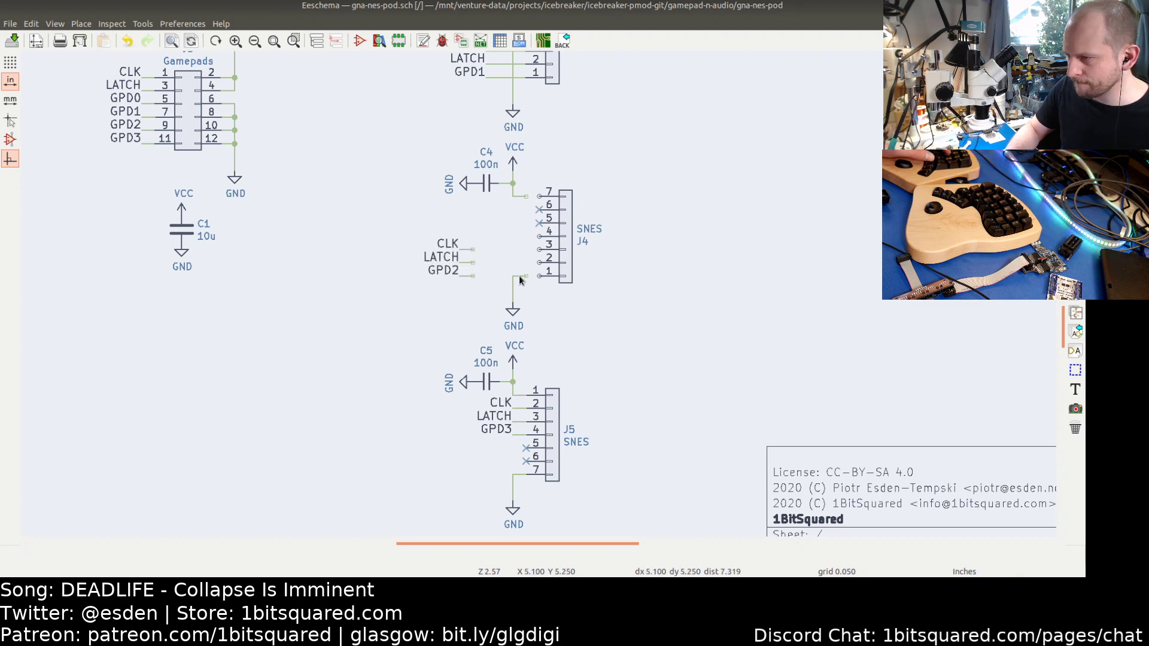
{"action": "key", "text": "g"}
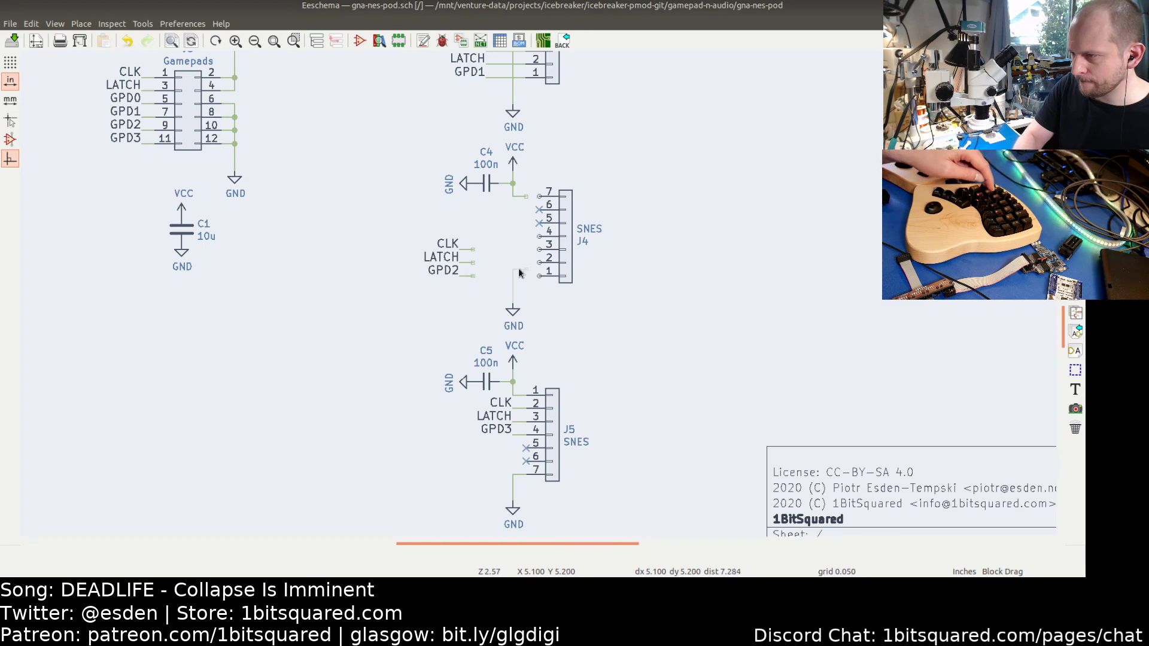
{"action": "left_click", "coordinate": [520, 238]}
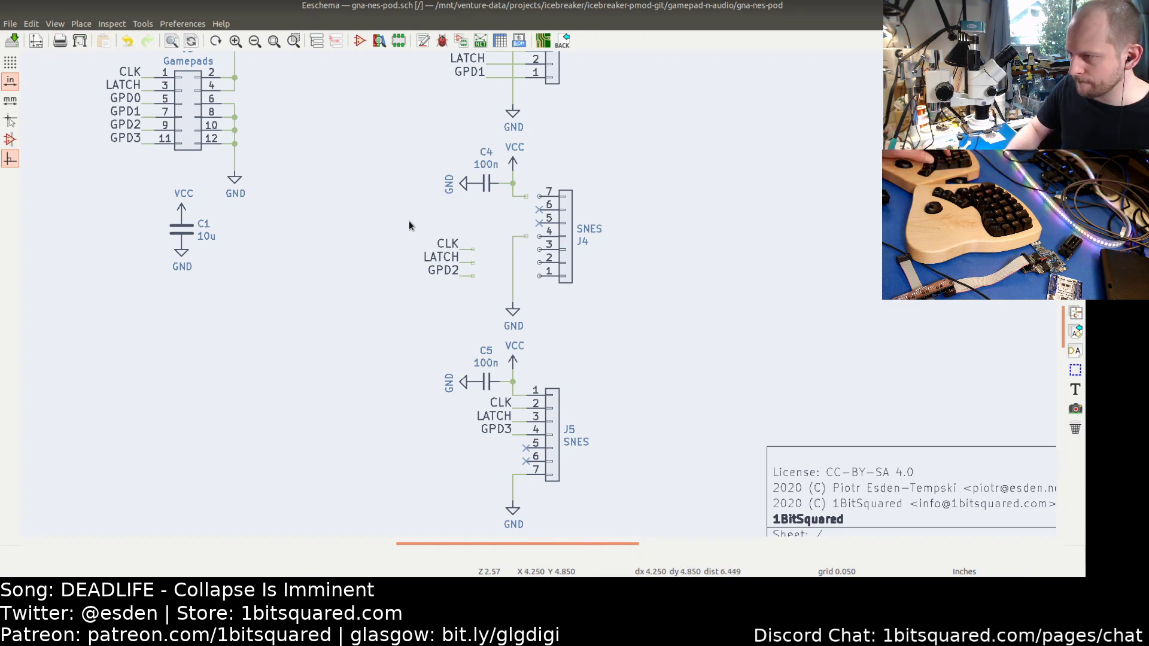
- Bring the CLK, LATCH and GPD2 labels closer to the GND wire and reattach J4 to the VCC wire at pin 7 and GND at pin 4
{"action": "left_click_drag", "start_coordinate": [410, 225], "coordinate": [494, 293]}
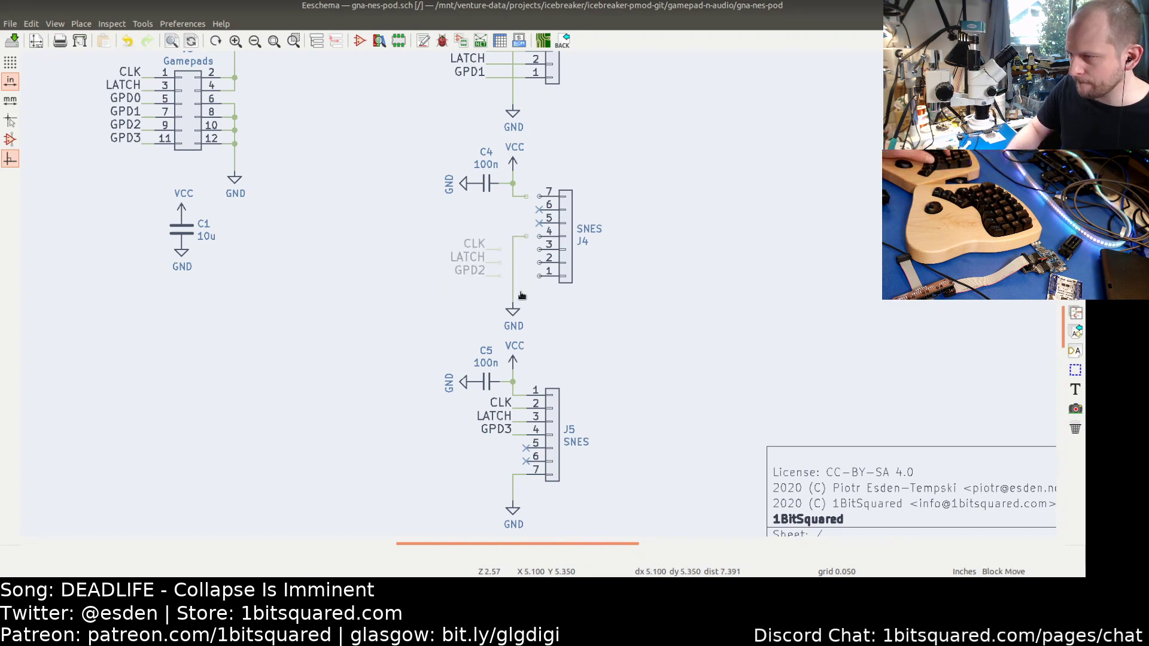
{"action": "left_click", "coordinate": [522, 295]}
{"action": "left_click_drag", "start_coordinate": [542, 187], "coordinate": [603, 291]}
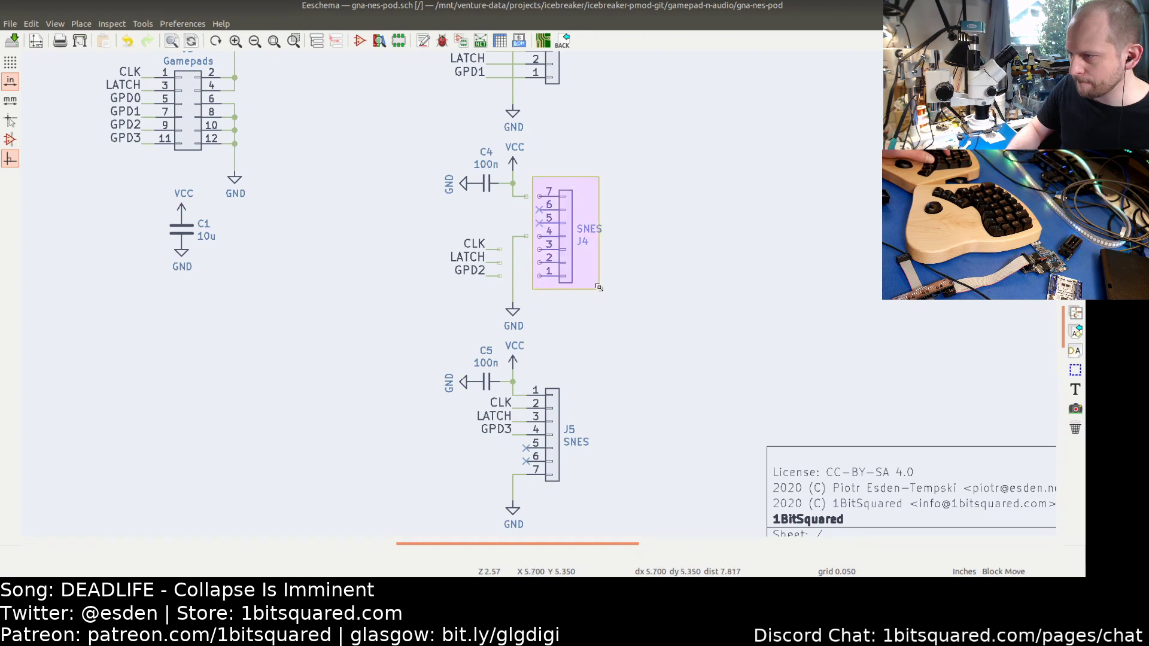
{"action": "left_click", "coordinate": [558, 298]}
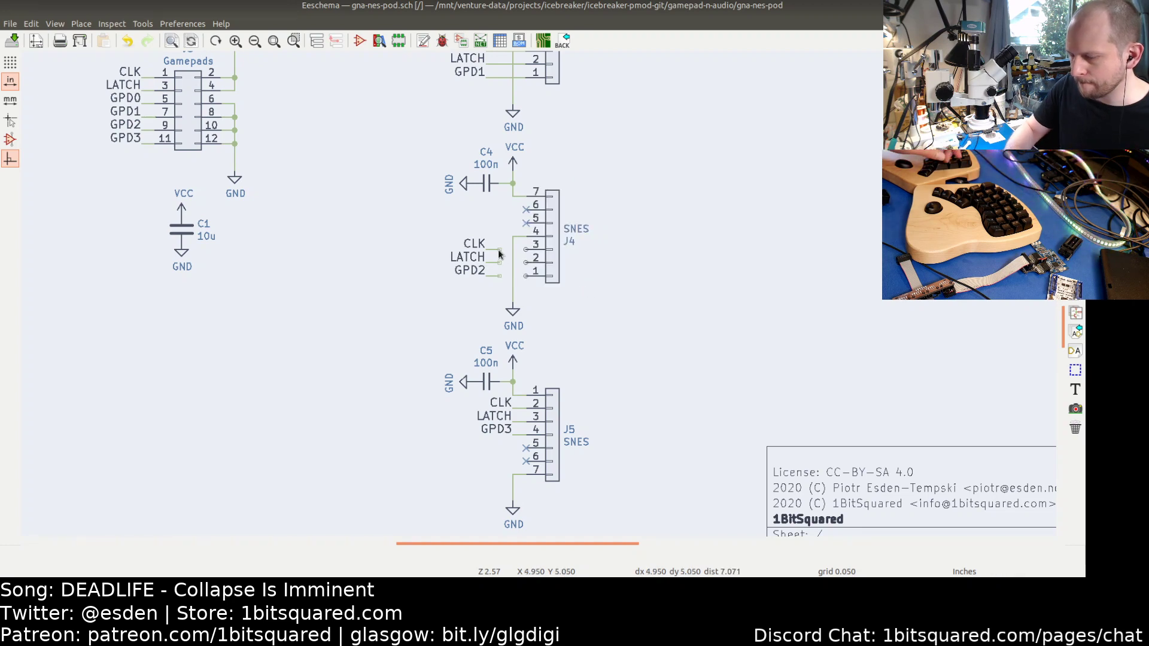
- Wire the CLK, LATCH and GPD2 stubs across the GND wire to pins 3, 2 and 1 of J4
{"action": "key", "text": "w"}
{"action": "left_click", "coordinate": [520, 257]}
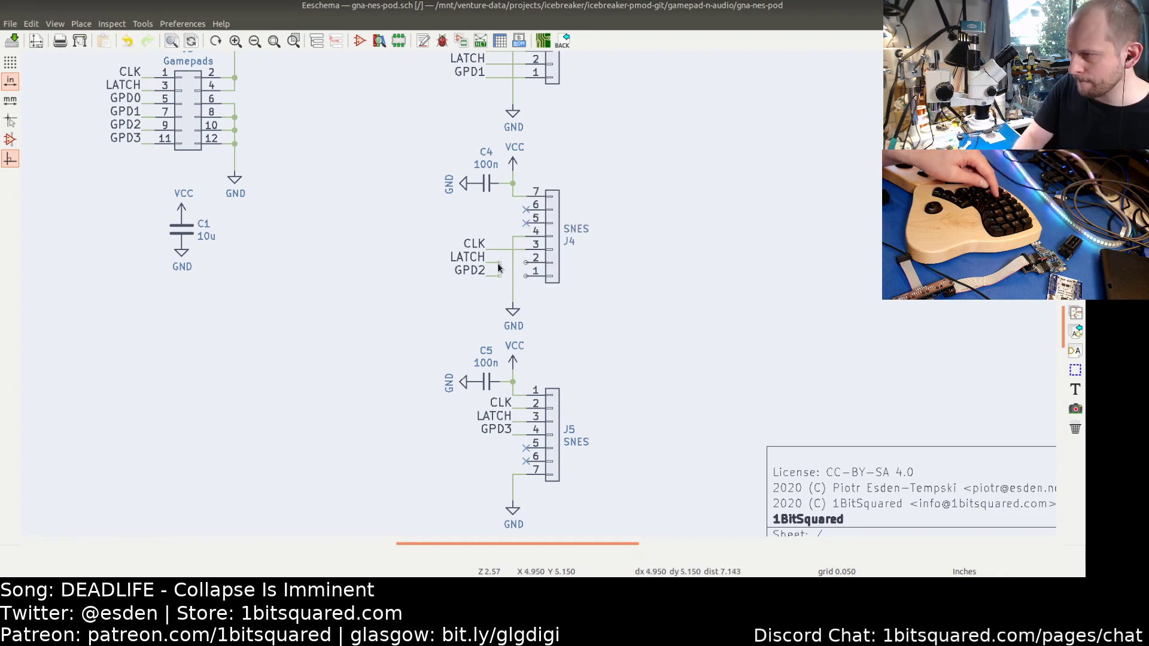
{"action": "key", "text": "w"}
{"action": "left_click", "coordinate": [523, 264]}
{"action": "left_click", "coordinate": [526, 276]}
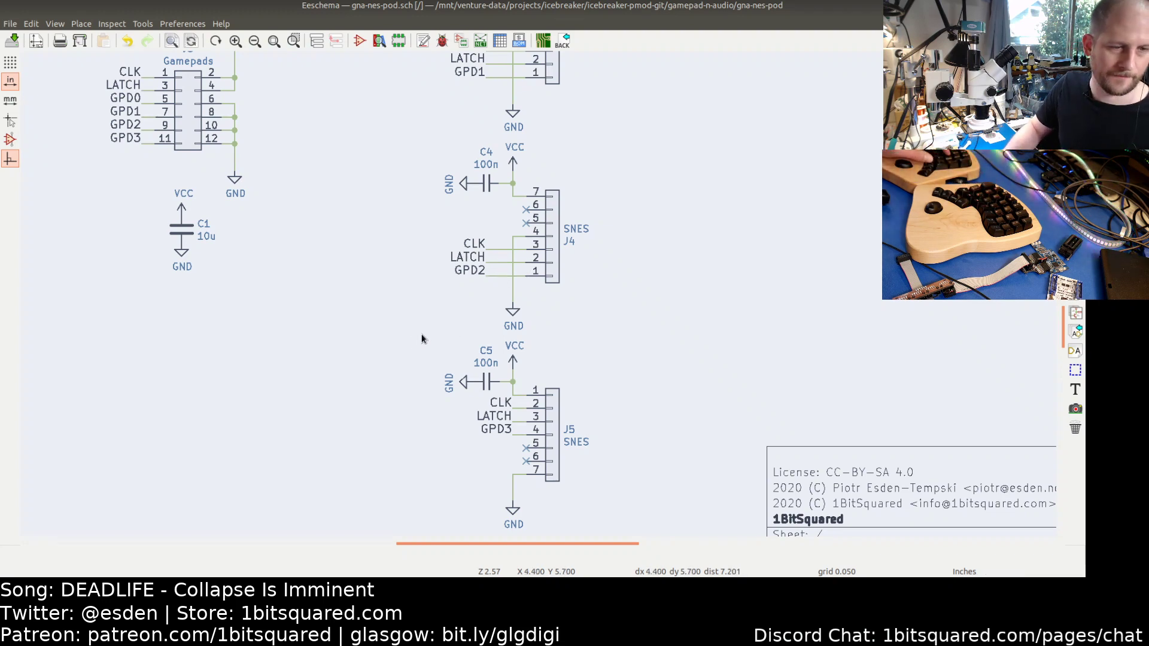
- Flip connector J5 with its two no-connect flags upside down and place it slightly to the right, clear of its wires
{"action": "middle_click_drag", "start_coordinate": [391, 363], "coordinate": [361, 276]}
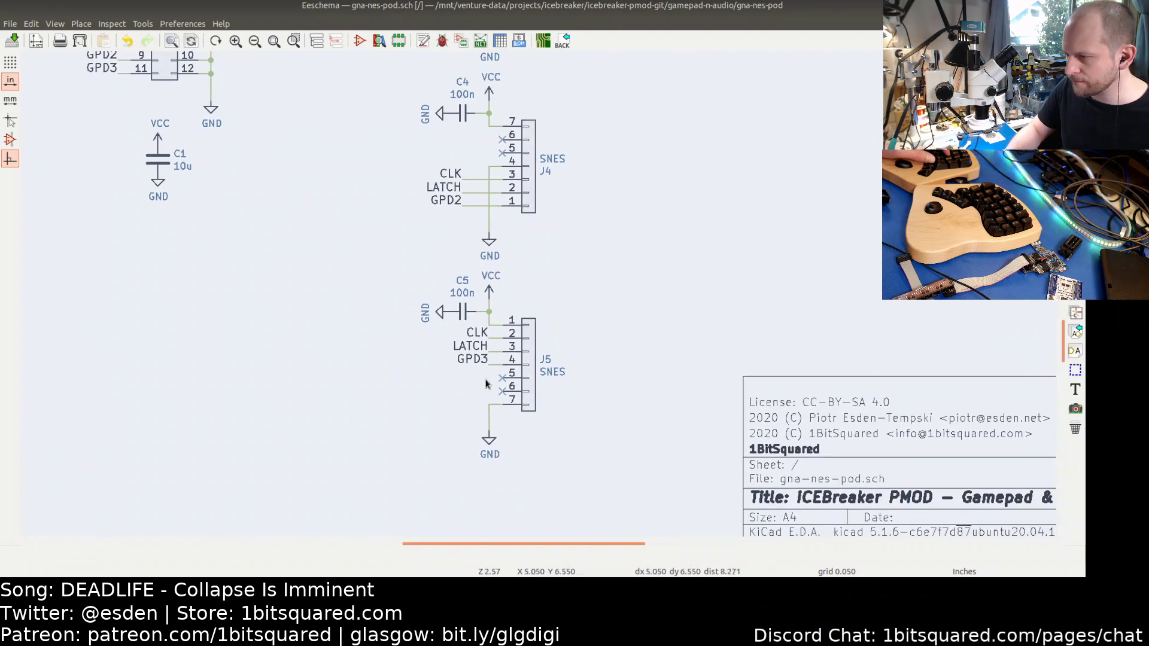
{"action": "left_click_drag", "start_coordinate": [486, 384], "coordinate": [551, 396]}
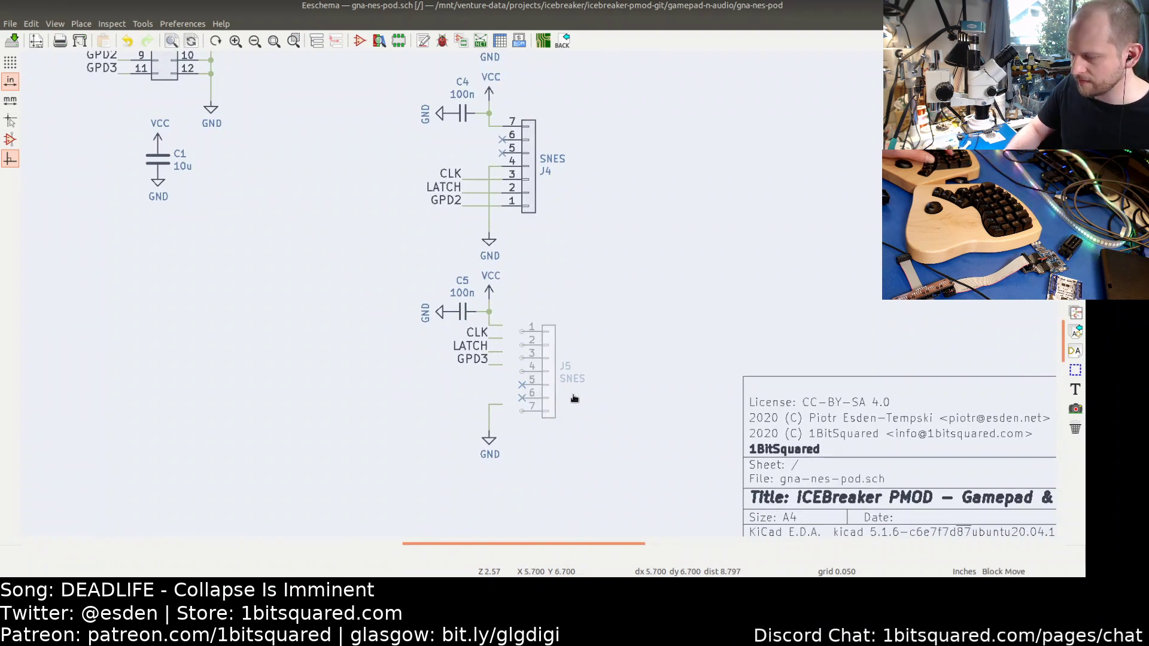
{"action": "key", "text": "x"}
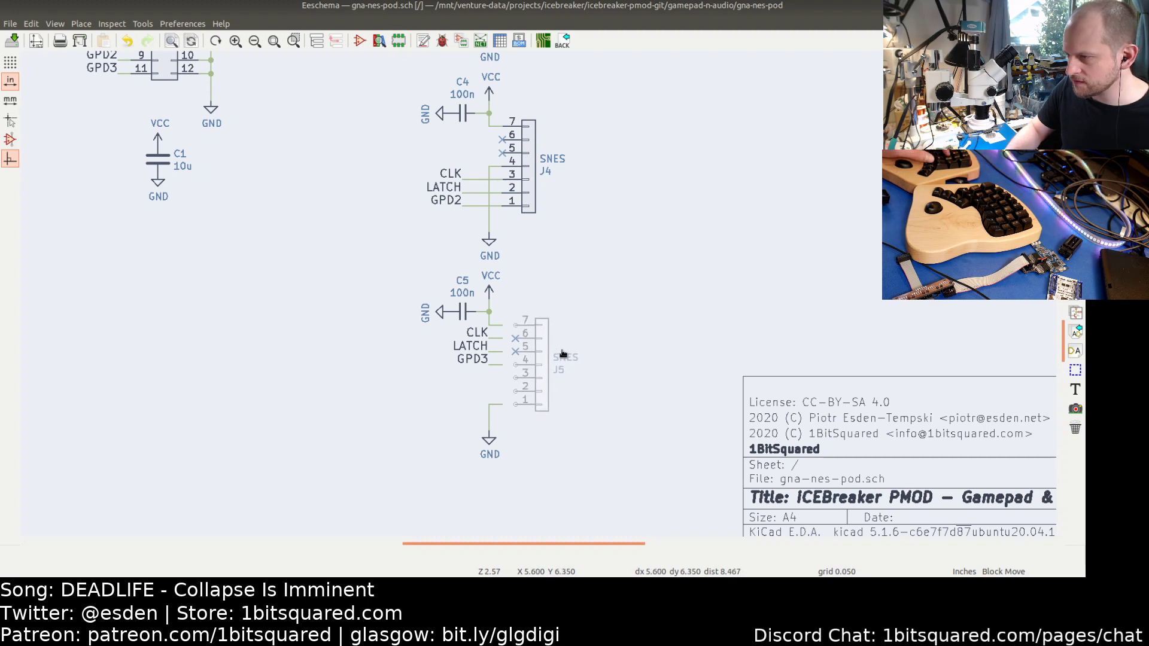
{"action": "left_click", "coordinate": [563, 353]}
- Shift the CLK, LATCH and GPD3 labels outward, level with J5 pins 3, 2 and 1, and stretch the GND wire up to pin 4's level
{"action": "left_click_drag", "start_coordinate": [441, 329], "coordinate": [503, 373]}
{"action": "left_click", "coordinate": [503, 379]}
{"action": "left_click_drag", "start_coordinate": [449, 326], "coordinate": [508, 379]}
{"action": "left_click", "coordinate": [510, 375]}
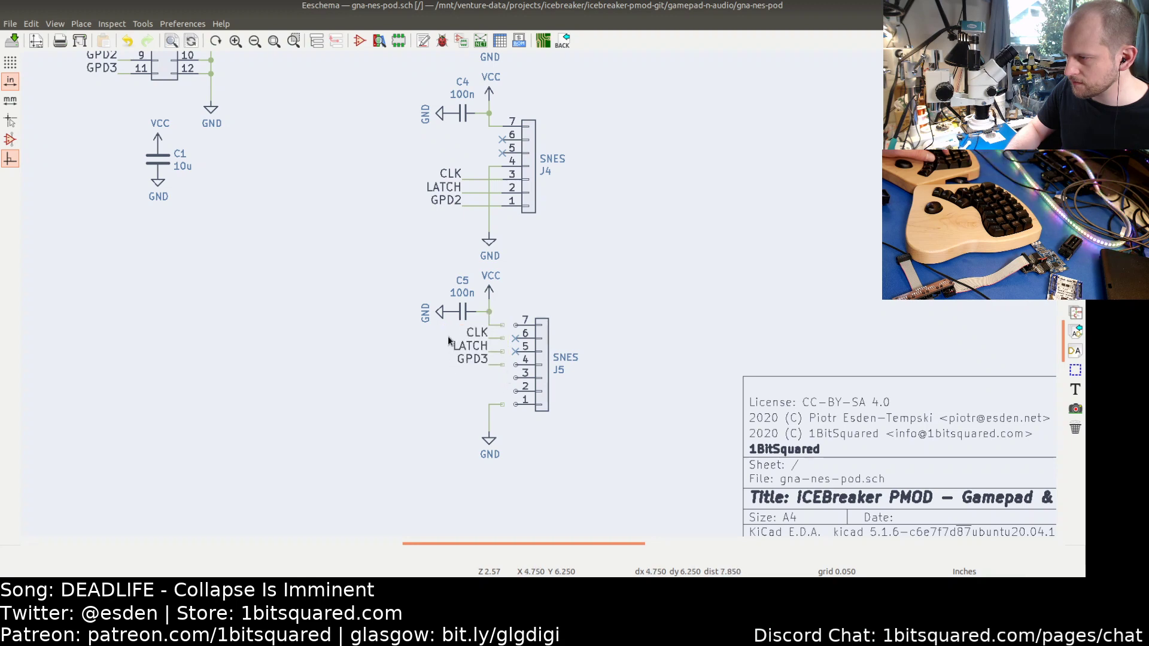
{"action": "left_click_drag", "start_coordinate": [449, 341], "coordinate": [508, 373]}
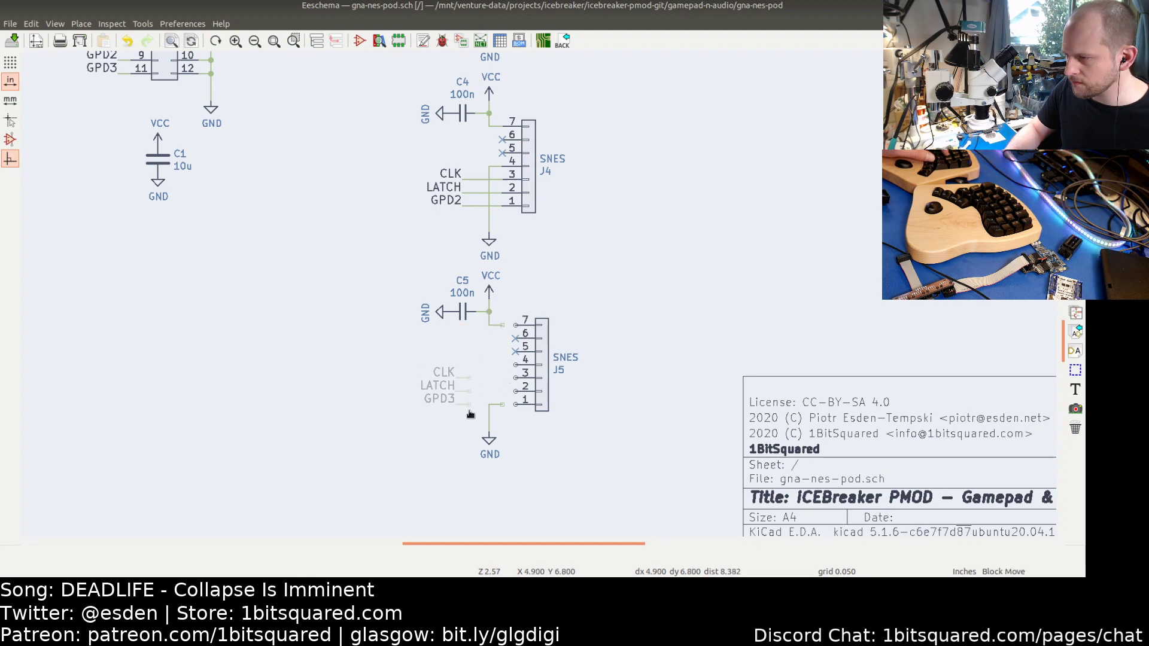
{"action": "left_click", "coordinate": [491, 404]}
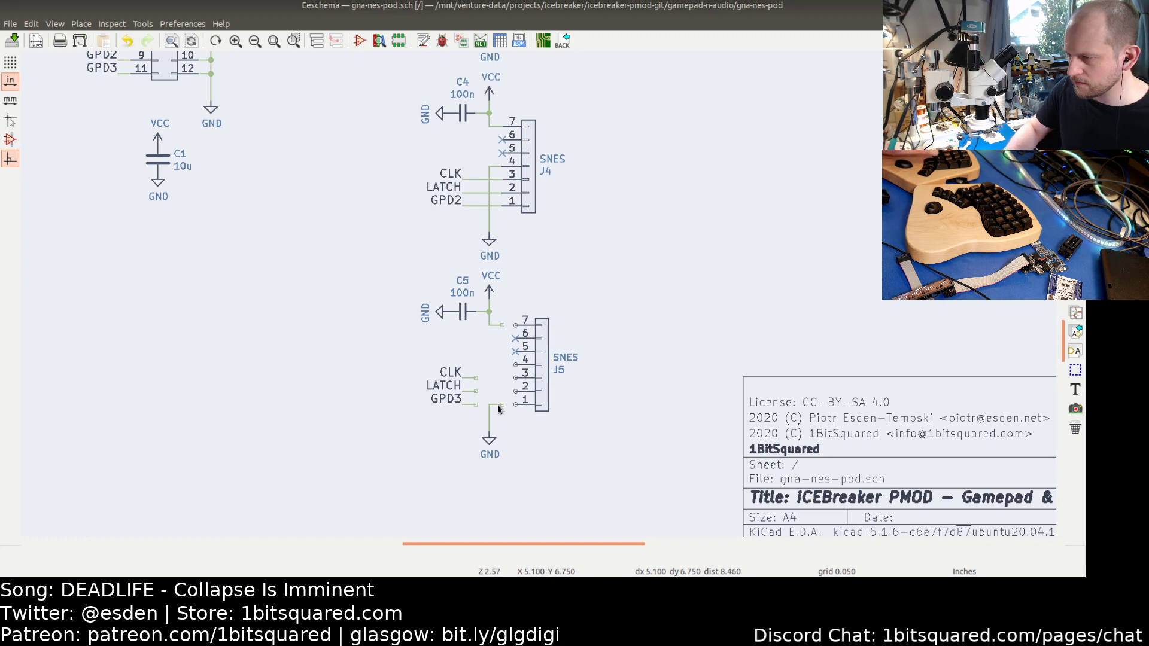
{"action": "left_click_drag", "start_coordinate": [496, 404], "coordinate": [497, 370], "text": "ctrl"}
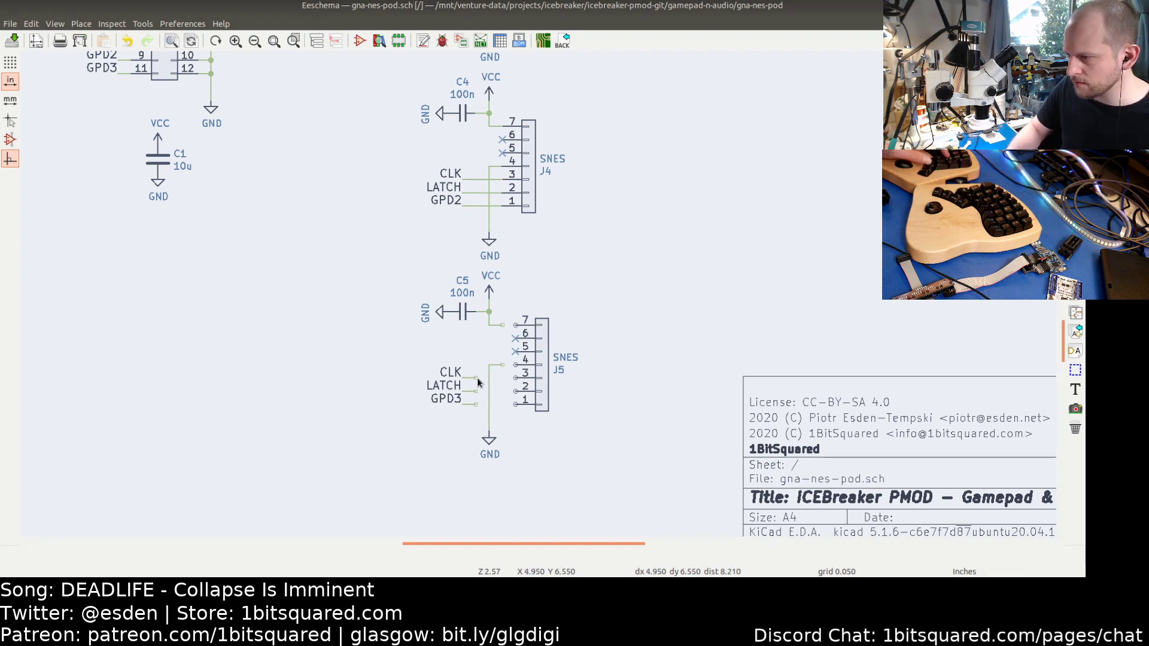
- Move J5 with its no-connect flags back onto the VCC and GND wires and extend the CLK, LATCH and GPD3 stubs to pins 3, 2 and 1
{"action": "left_click_drag", "start_coordinate": [522, 308], "coordinate": [574, 415]}
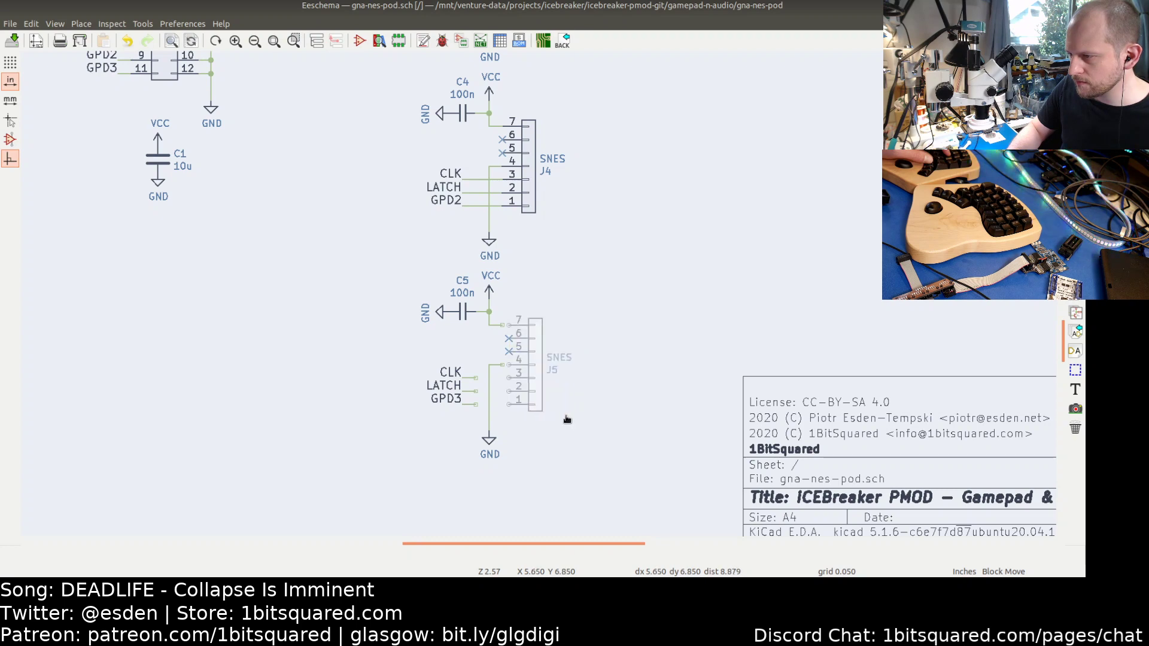
{"action": "left_click", "coordinate": [554, 422]}
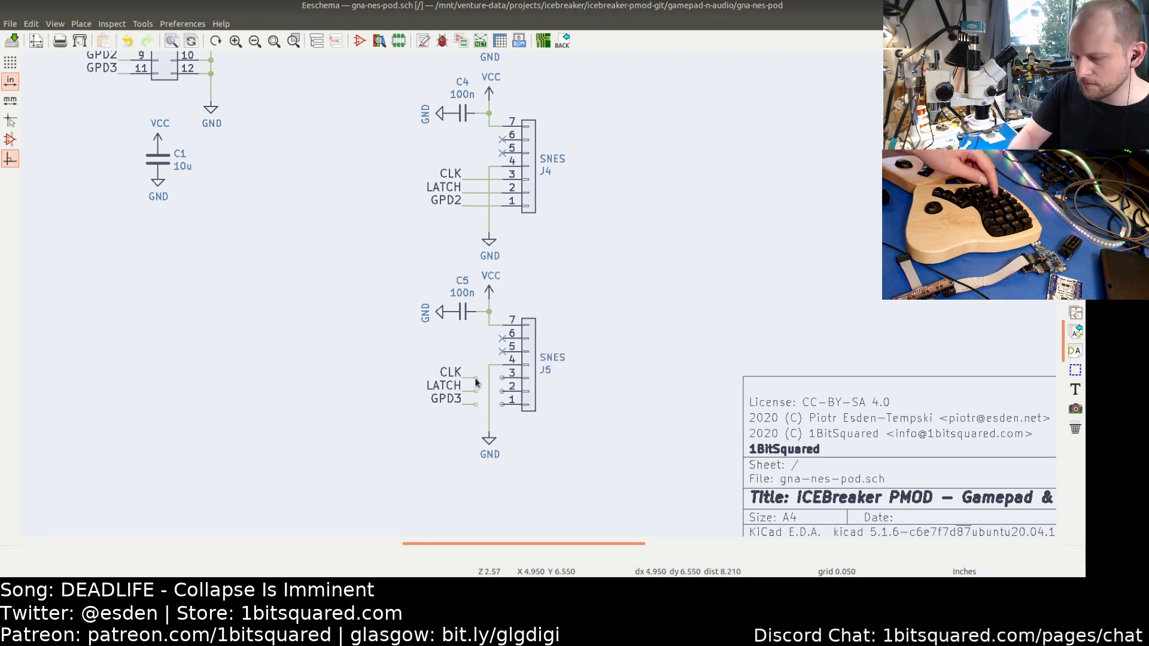
{"action": "key", "text": "g"}
{"action": "left_click", "coordinate": [503, 379]}
{"action": "key", "text": "g"}
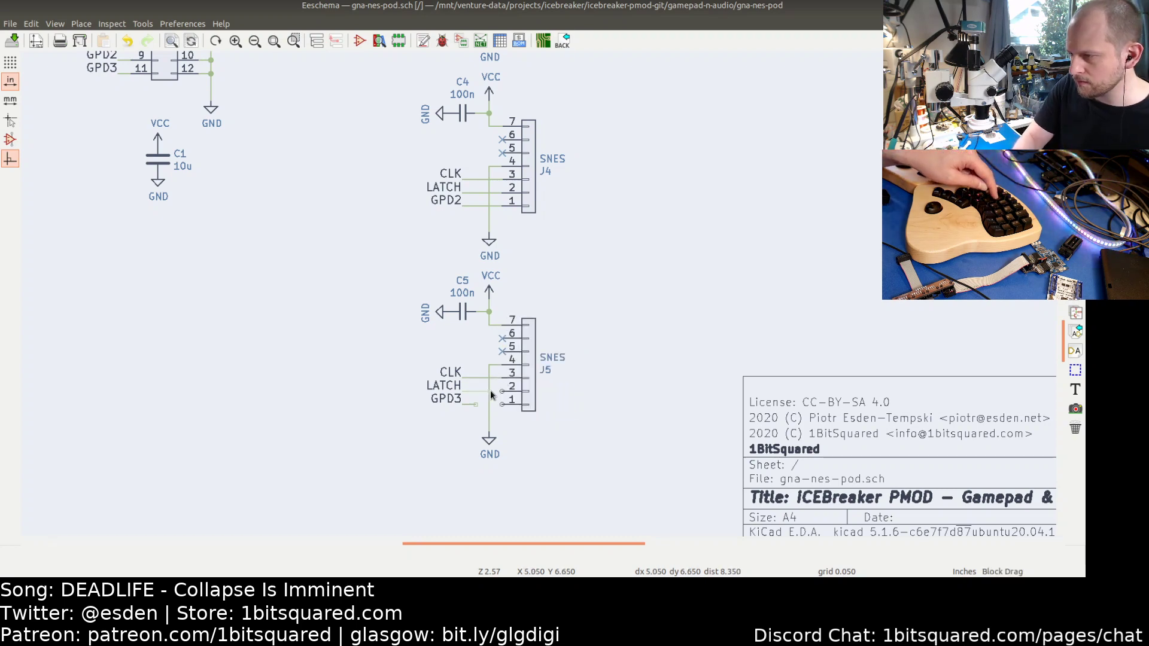
{"action": "left_click", "coordinate": [502, 393]}
{"action": "key", "text": "g"}
{"action": "left_click", "coordinate": [502, 405]}
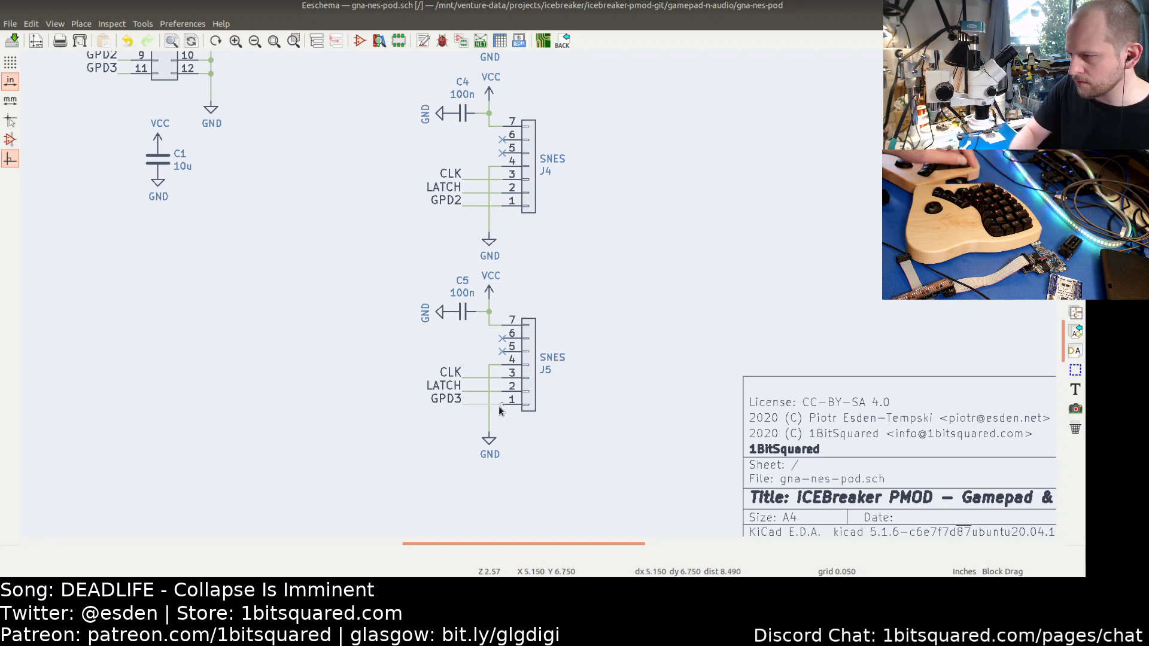
- Compare the rewired connectors in the schematic with the NES connector pinout images in Firefox
{"action": "scroll", "coordinate": [426, 401], "scroll_direction": "down", "scroll_amount": 2}
{"action": "scroll", "coordinate": [347, 412], "scroll_direction": "up", "scroll_amount": 1}
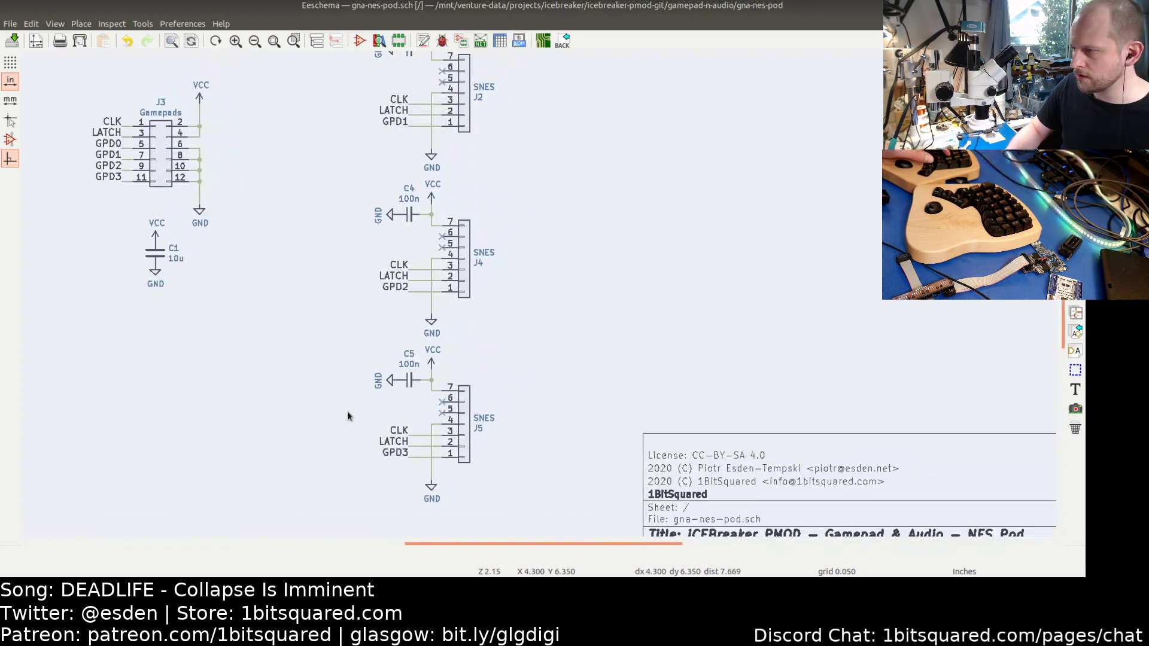
{"action": "scroll", "coordinate": [335, 360], "scroll_direction": "up", "scroll_amount": 3, "text": "shift"}
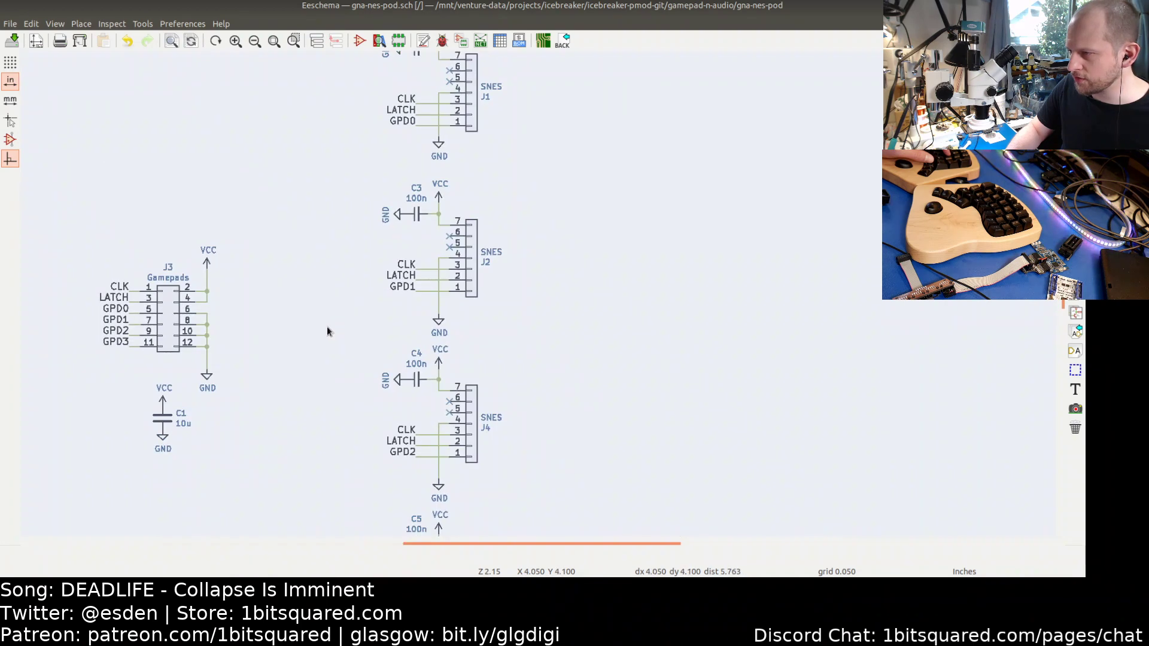
{"action": "scroll", "coordinate": [322, 350], "scroll_direction": "down", "scroll_amount": 2}
{"action": "scroll", "coordinate": [366, 288], "scroll_direction": "up", "scroll_amount": 1}
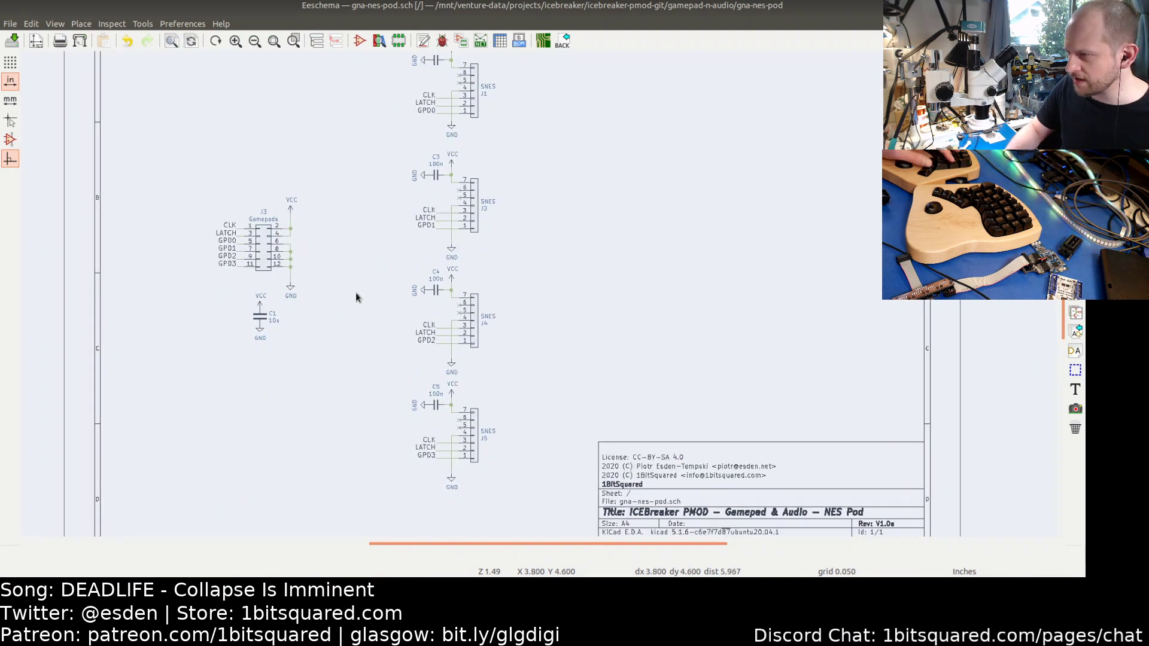
{"action": "key", "text": "alt+Tab"}
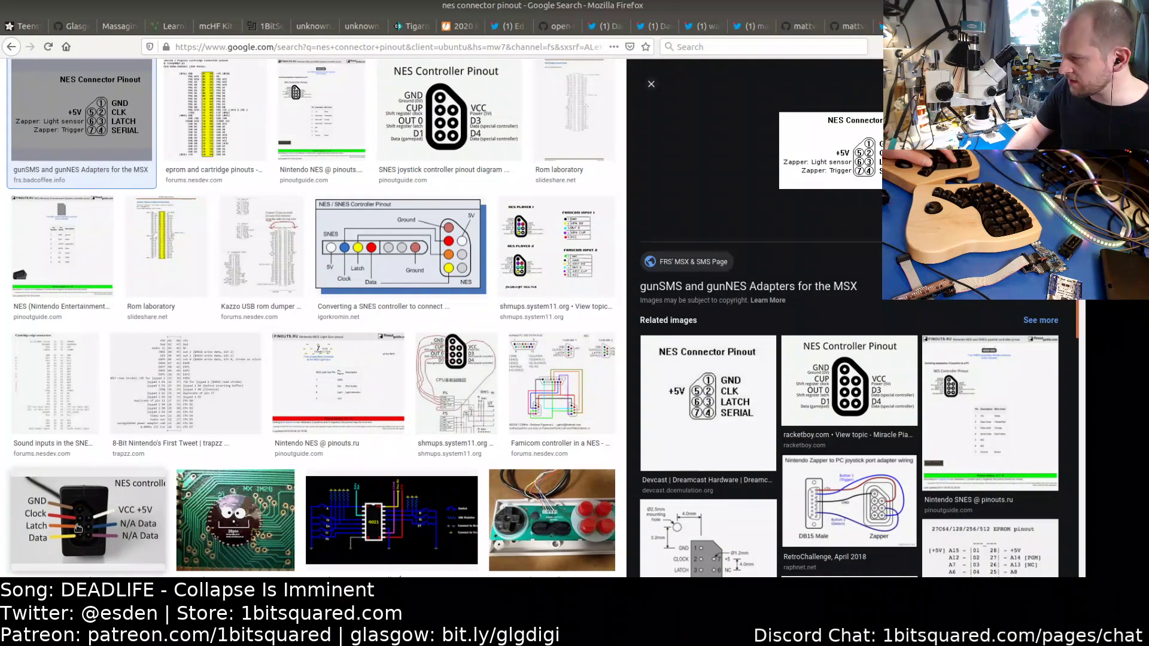
{"action": "key", "text": "alt+Tab"}
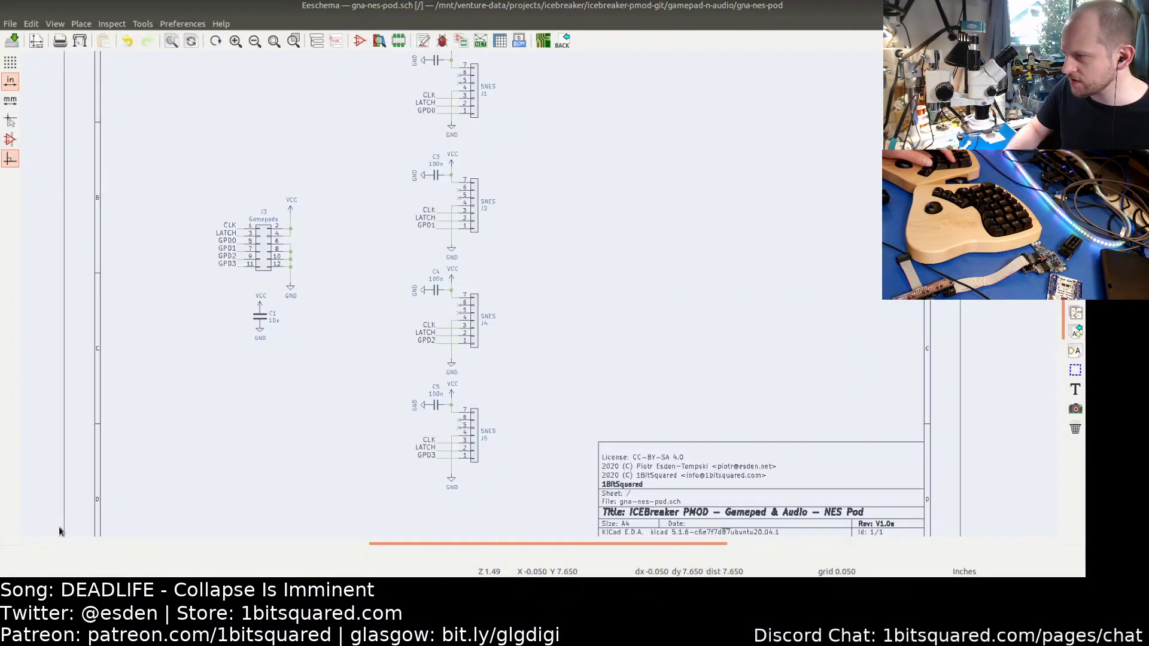
{"action": "key", "text": "alt+Tab"}
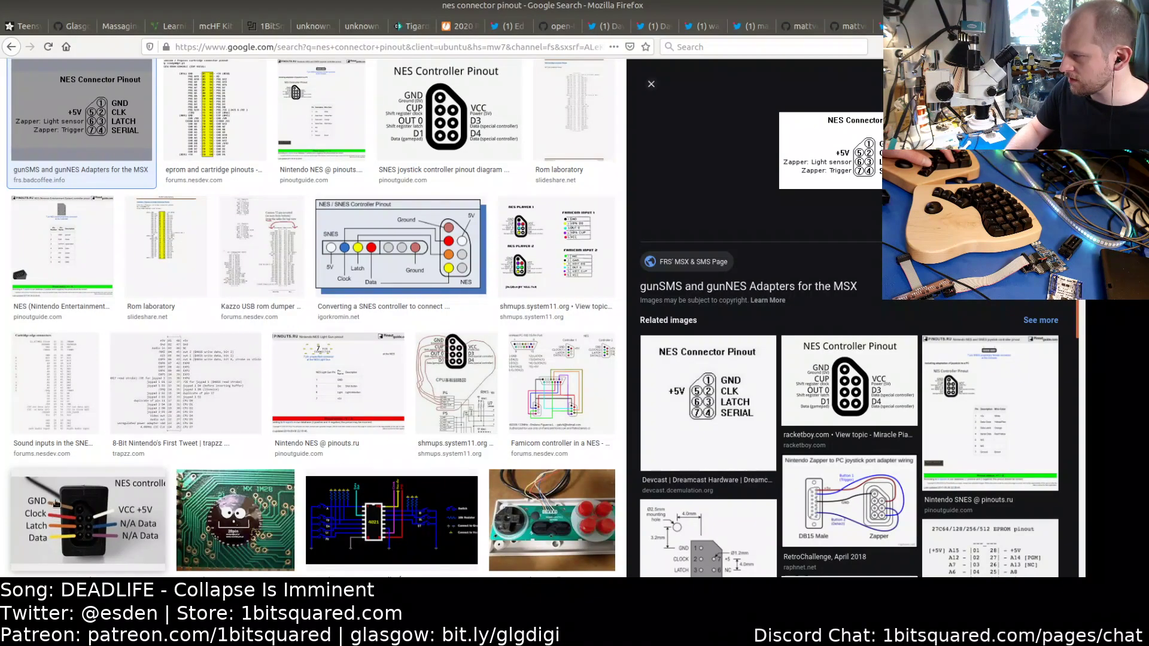
{"action": "key", "text": "alt+Tab"}
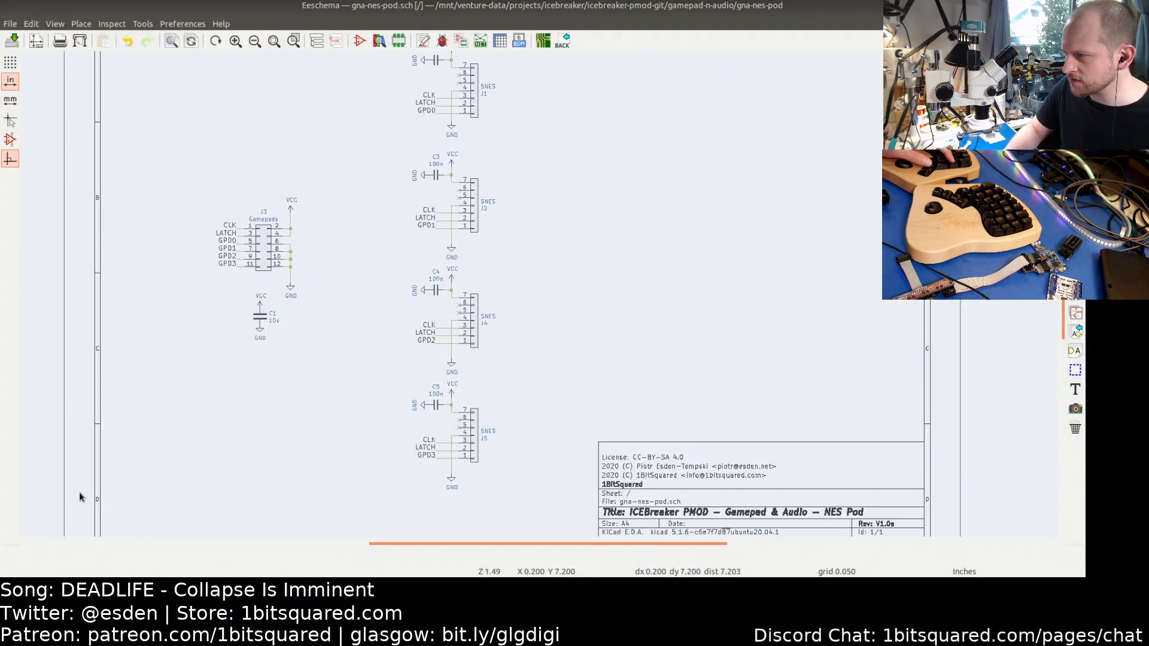
{"action": "key", "text": "alt+Tab"}
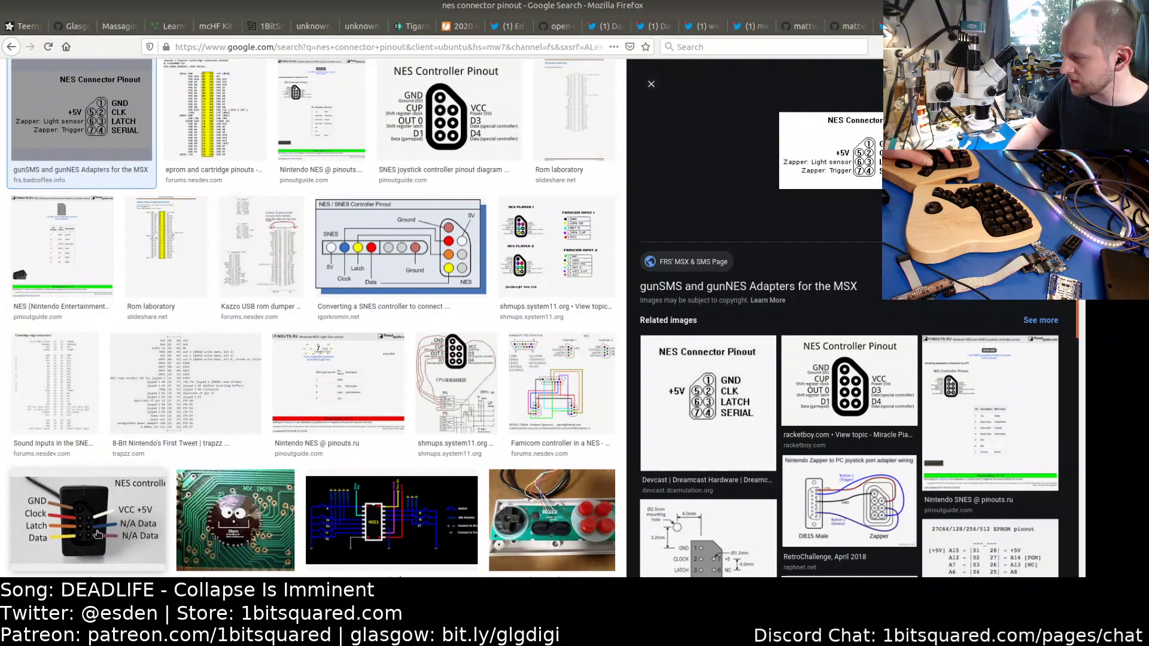
{"action": "key", "text": "alt+Tab"}
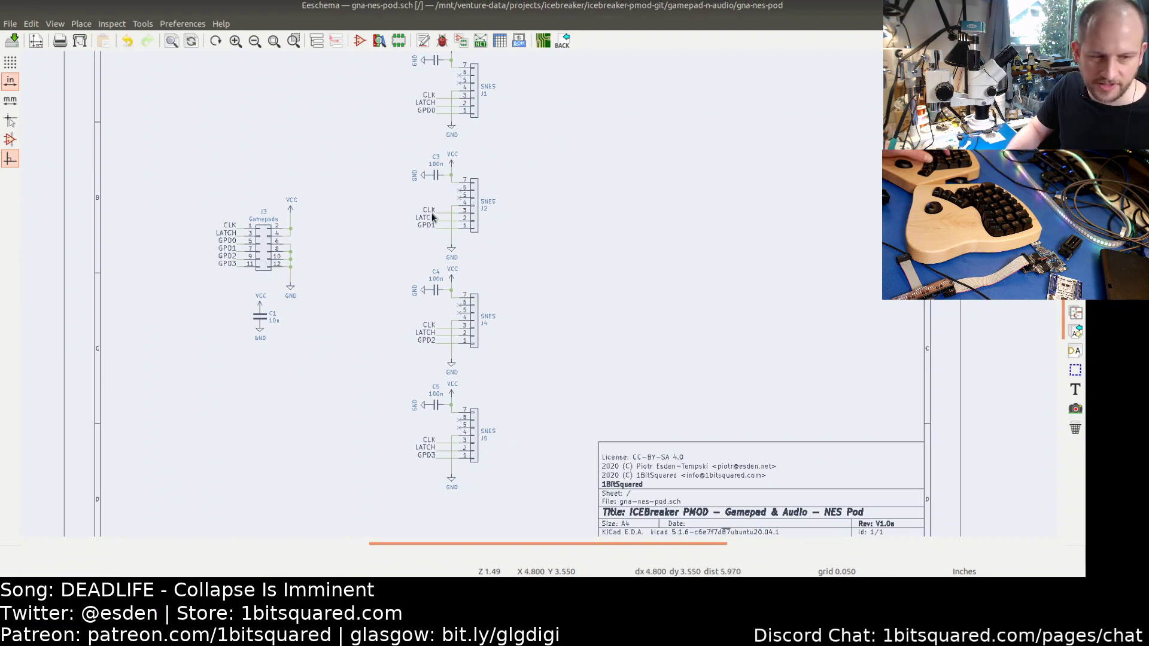
- Change the footprint of J1, J2, J4 and J5 to pkl_connectors:NES and their value to NES in the symbol fields table, saving the schematic
{"action": "middle_click_drag", "start_coordinate": [392, 210], "coordinate": [321, 324]}
{"action": "left_click", "coordinate": [499, 42]}
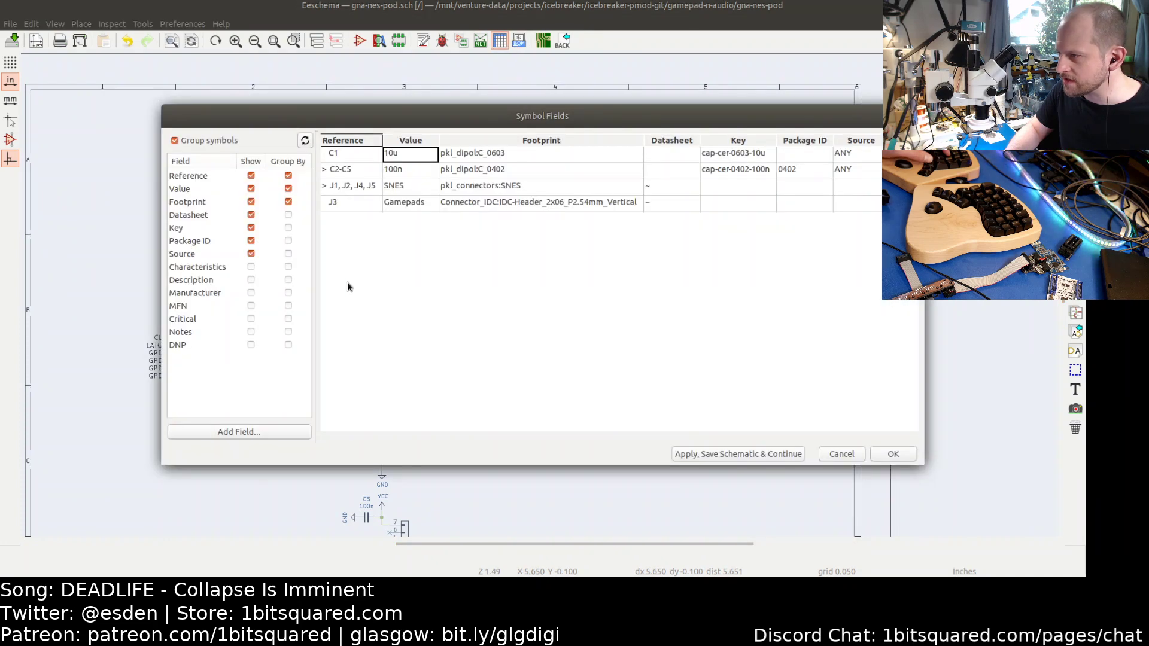
{"action": "double_click", "coordinate": [486, 188]}
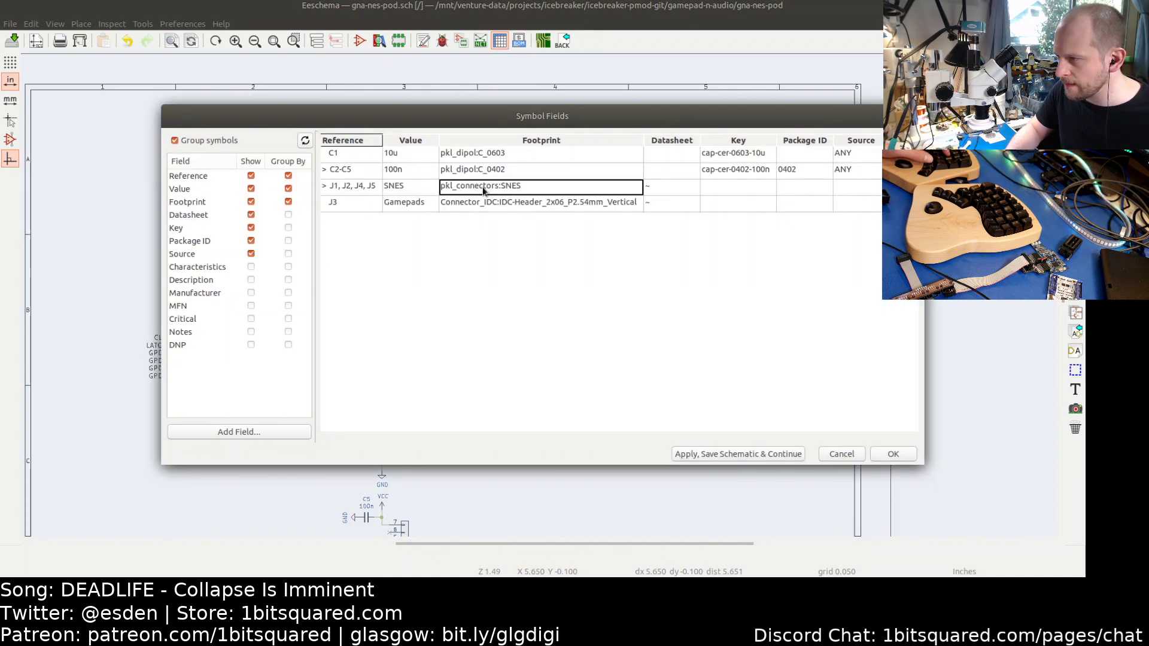
{"action": "left_click", "coordinate": [561, 188]}
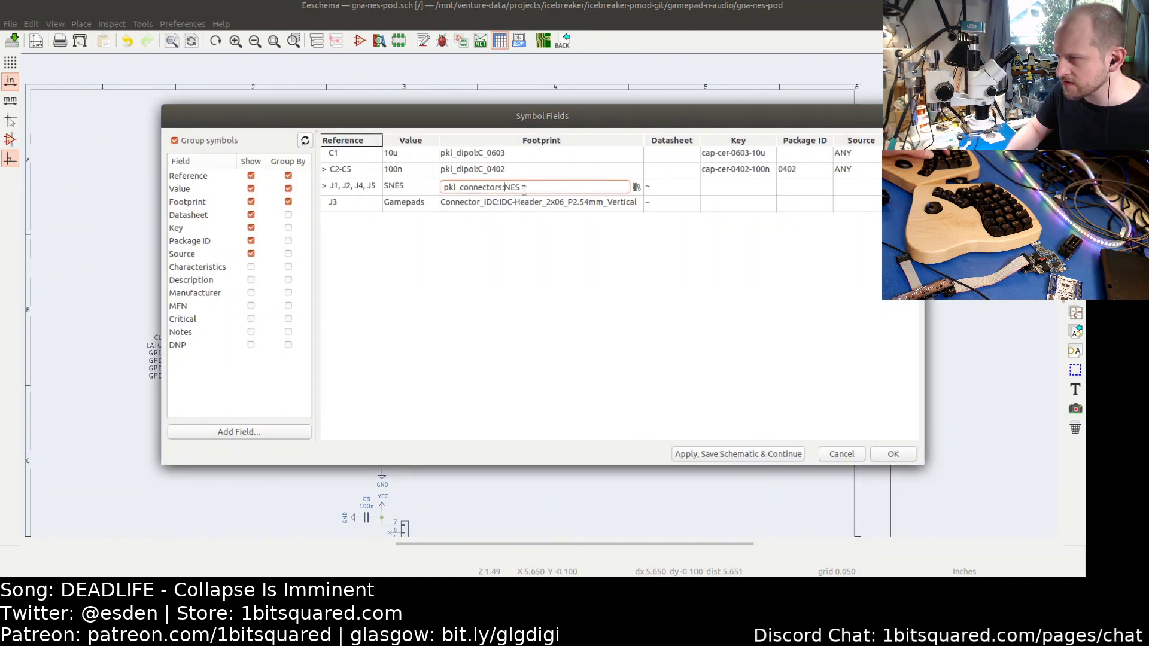
{"action": "double_click", "coordinate": [387, 186]}
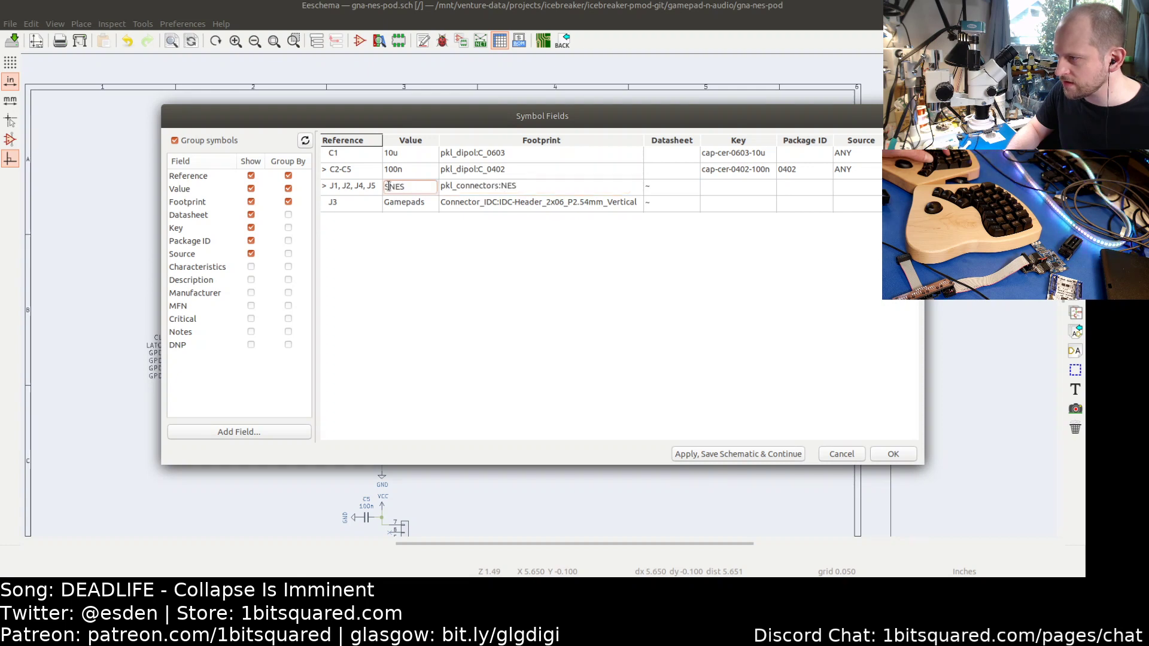
{"action": "key", "text": "BackSpace"}
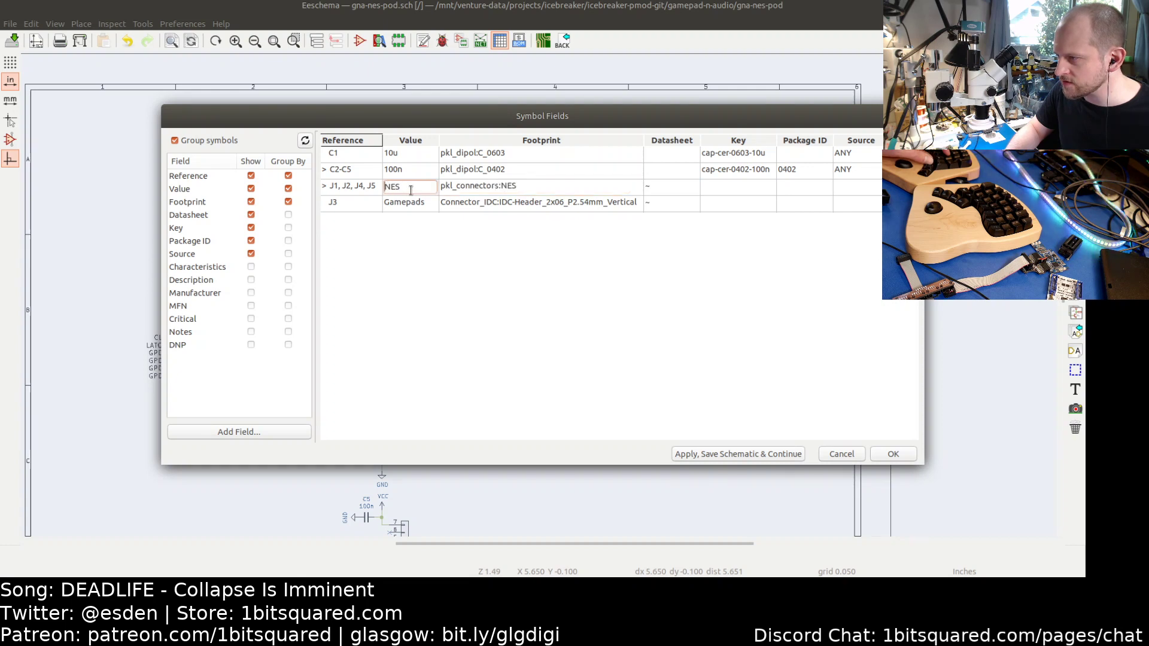
{"action": "left_click", "coordinate": [738, 454]}
{"action": "left_click", "coordinate": [884, 454]}
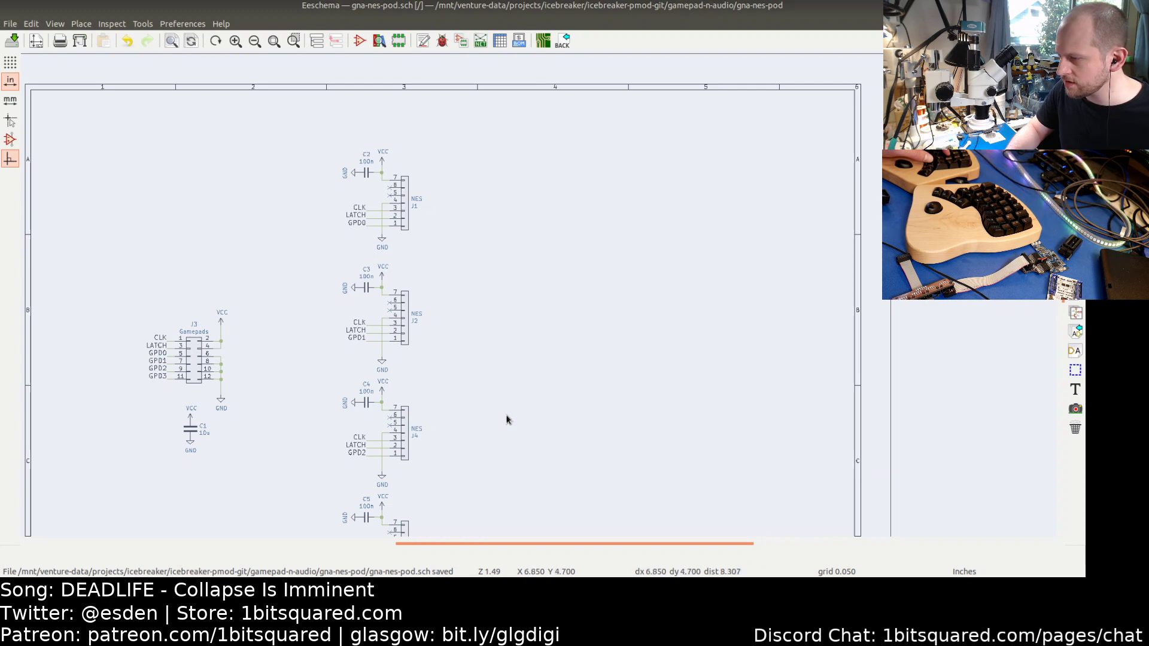
- Check the footprint and orientation in the symbol properties of connector J1
{"action": "middle_click_drag", "start_coordinate": [505, 392], "coordinate": [570, 350]}
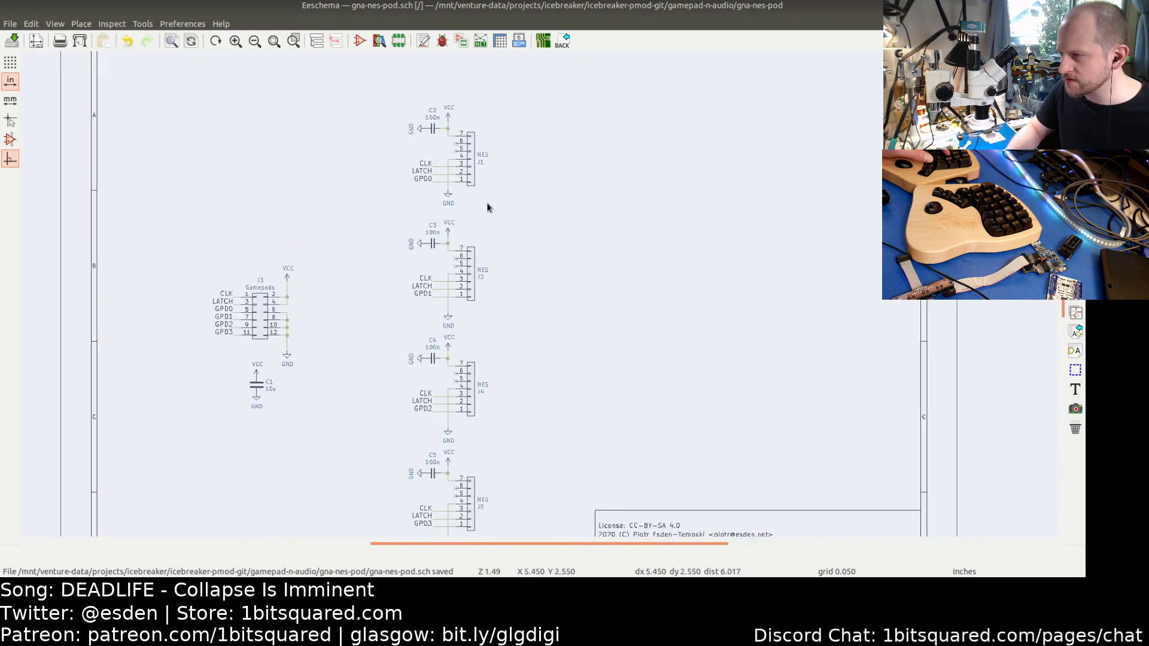
{"action": "double_click", "coordinate": [473, 177]}
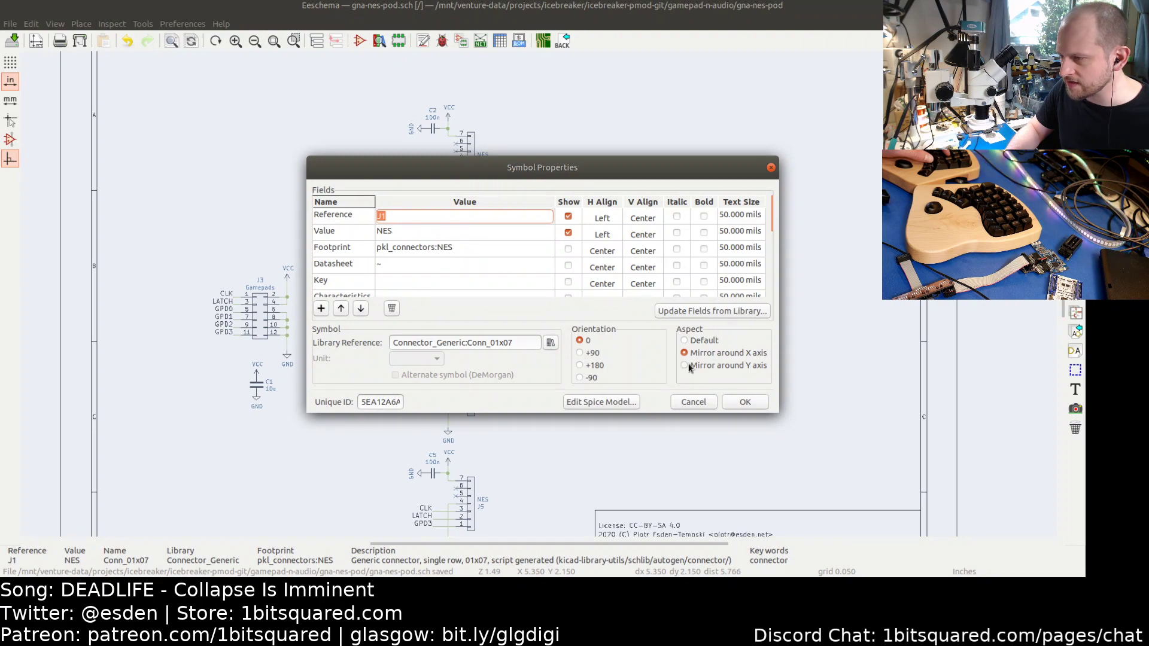
{"action": "left_click", "coordinate": [737, 403]}
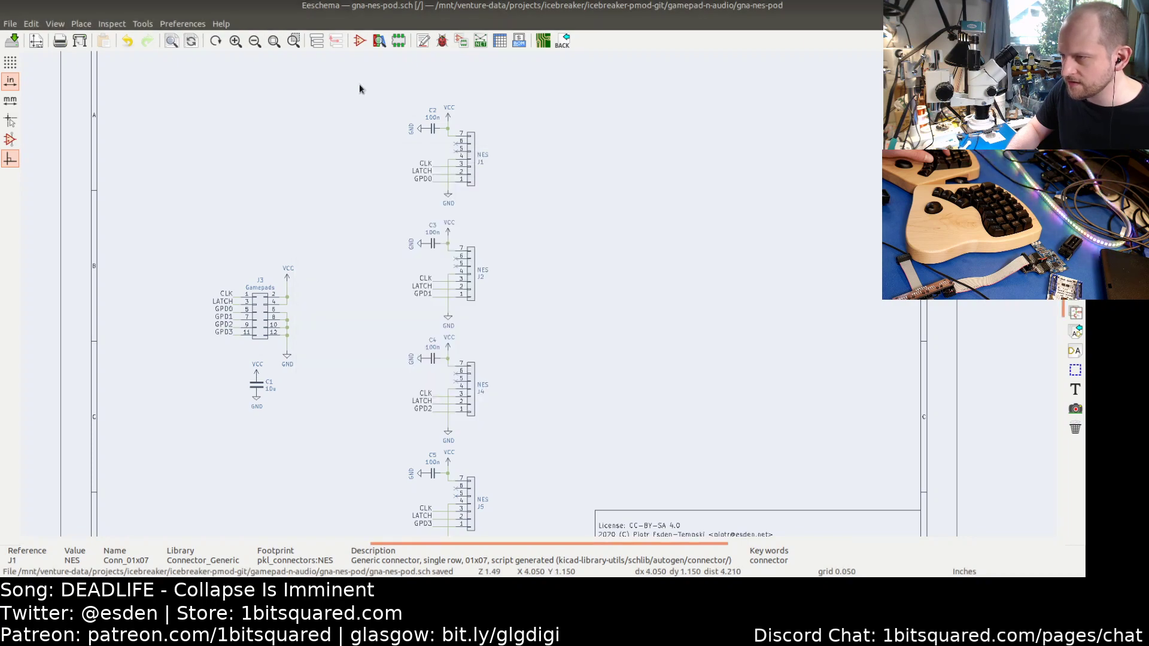
- Switch to the gna-nes-pod board in Pcbnew and delete the four SNES connector footprints of Players 1 to 4
{"action": "left_click", "coordinate": [543, 41]}
{"action": "scroll", "coordinate": [521, 183], "scroll_direction": "down", "scroll_amount": 3}
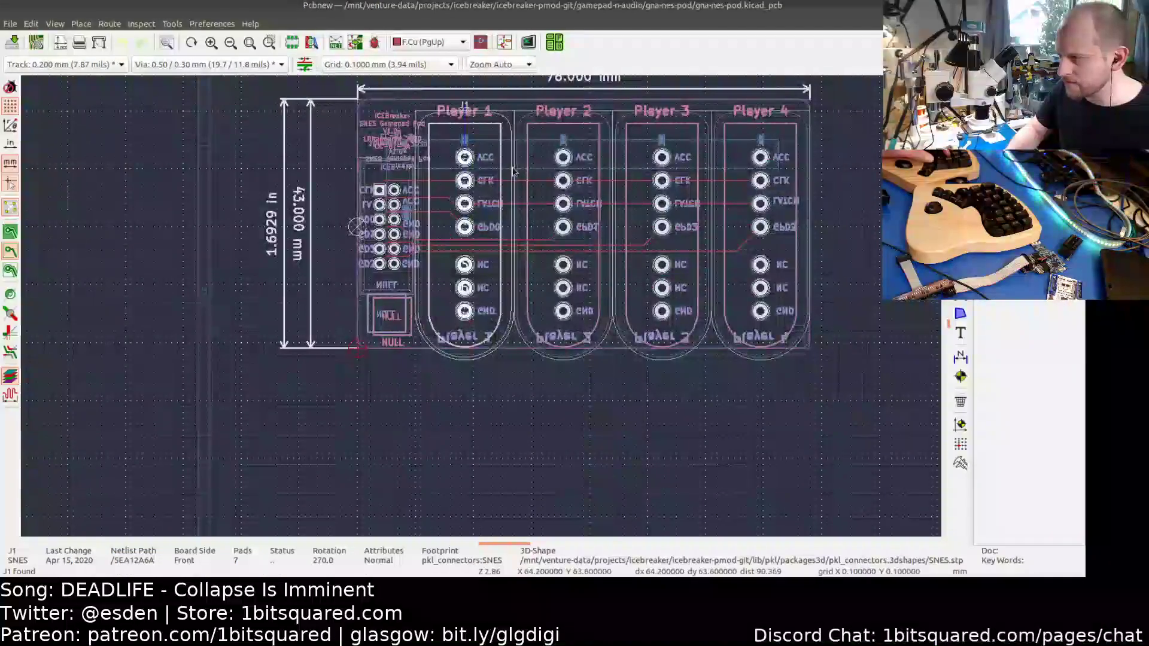
{"action": "scroll", "coordinate": [513, 172], "scroll_direction": "up", "scroll_amount": 2}
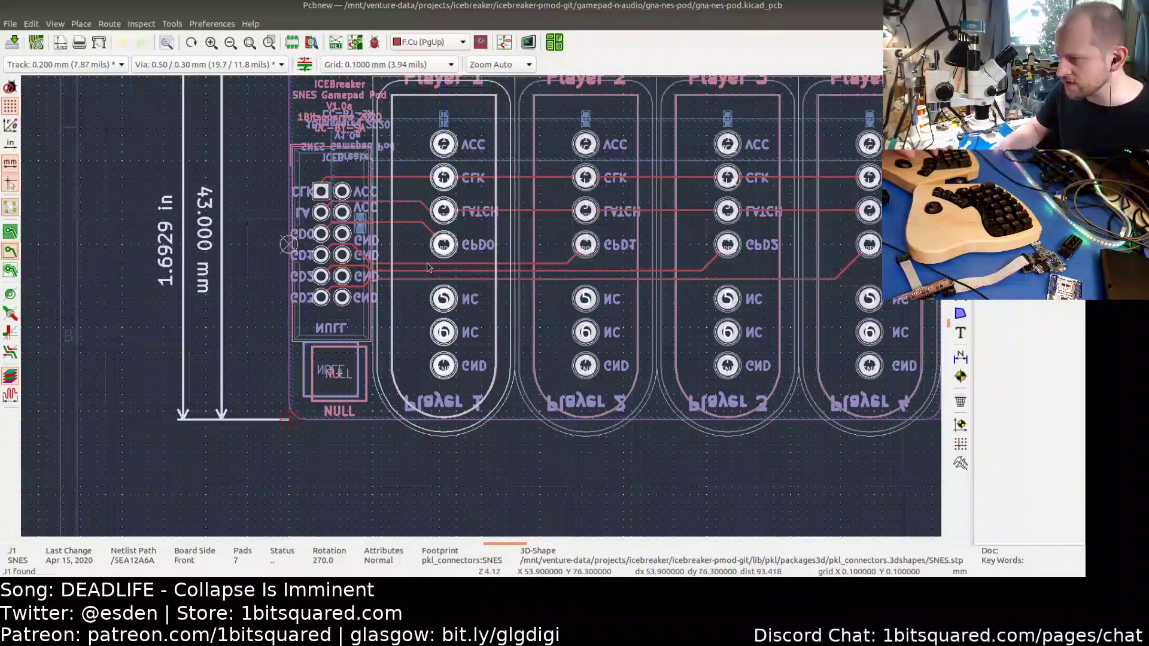
{"action": "key", "text": "Delete"}
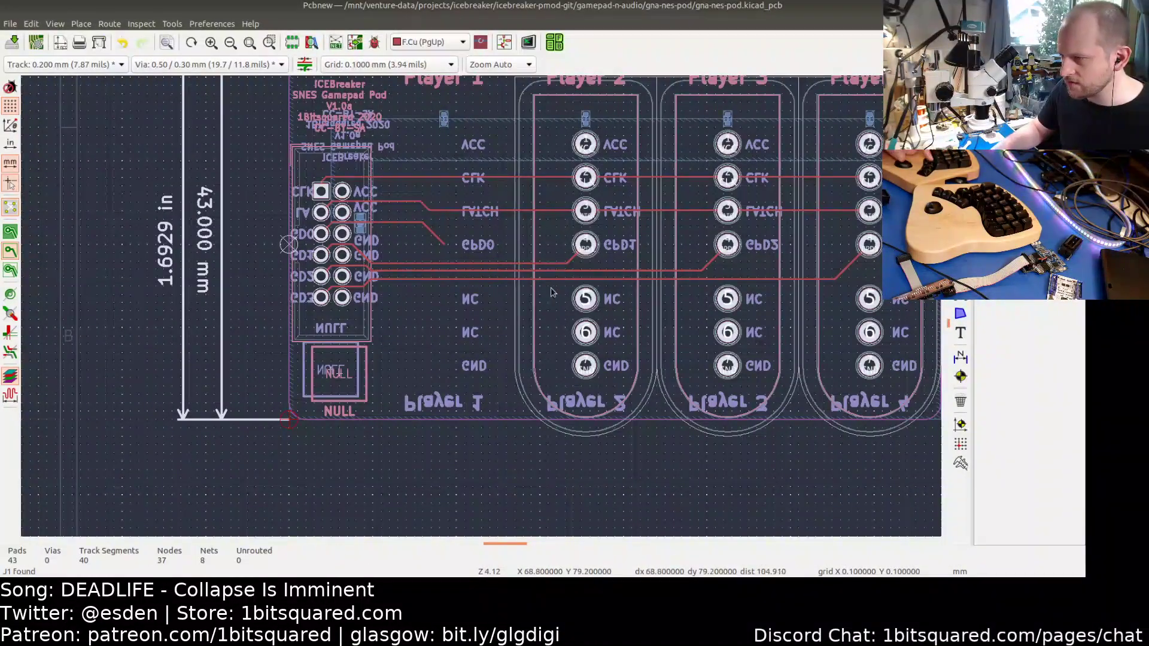
{"action": "key", "text": "Delete"}
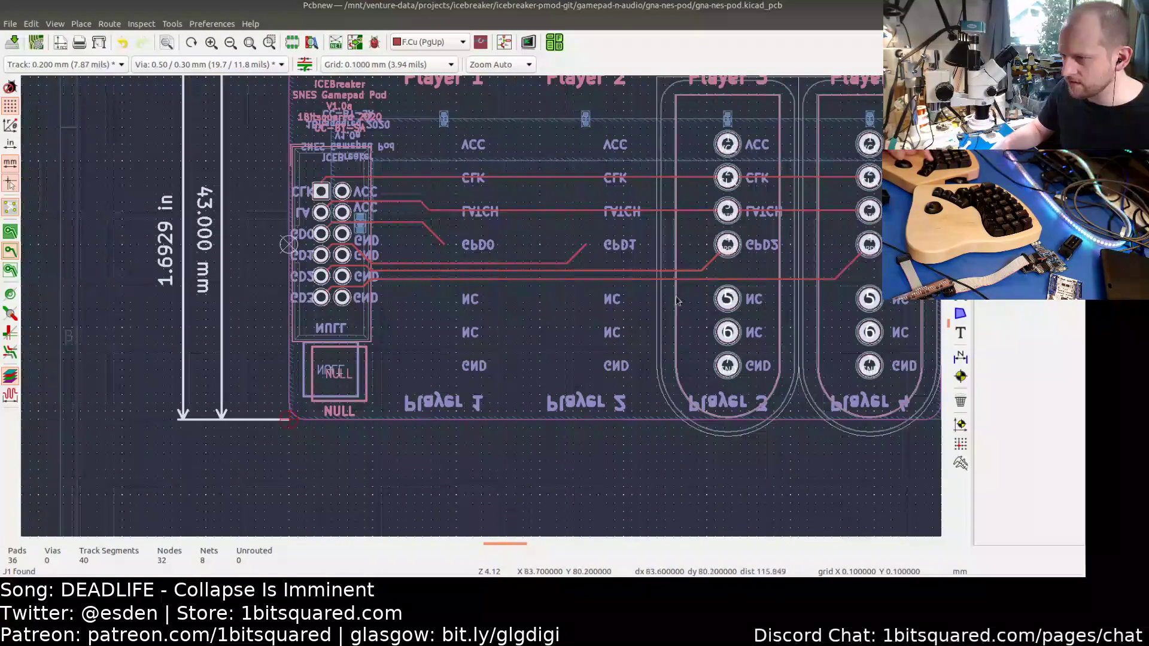
{"action": "key", "text": "Delete"}
{"action": "key", "text": "Delete"}
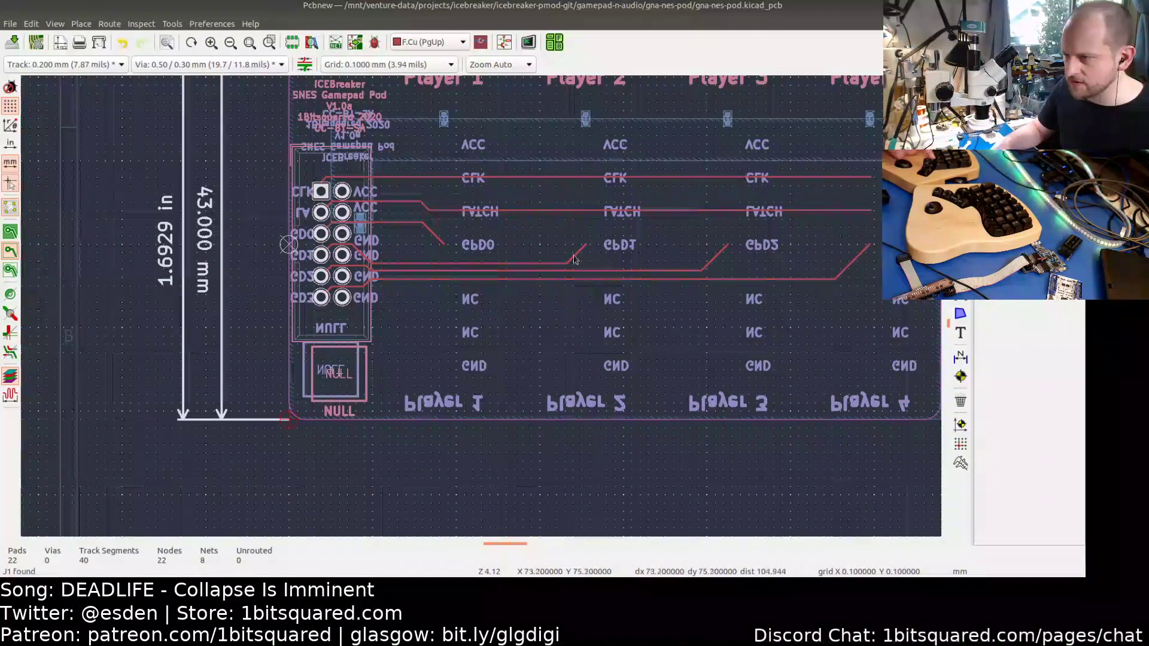
- Delete all the routed CLK, LATCH and GPD0 to GPD3 tracks between the Gamepads header and the former connectors
{"action": "scroll", "coordinate": [523, 268], "scroll_direction": "up", "scroll_amount": 2}
{"action": "key", "text": "Delete"}
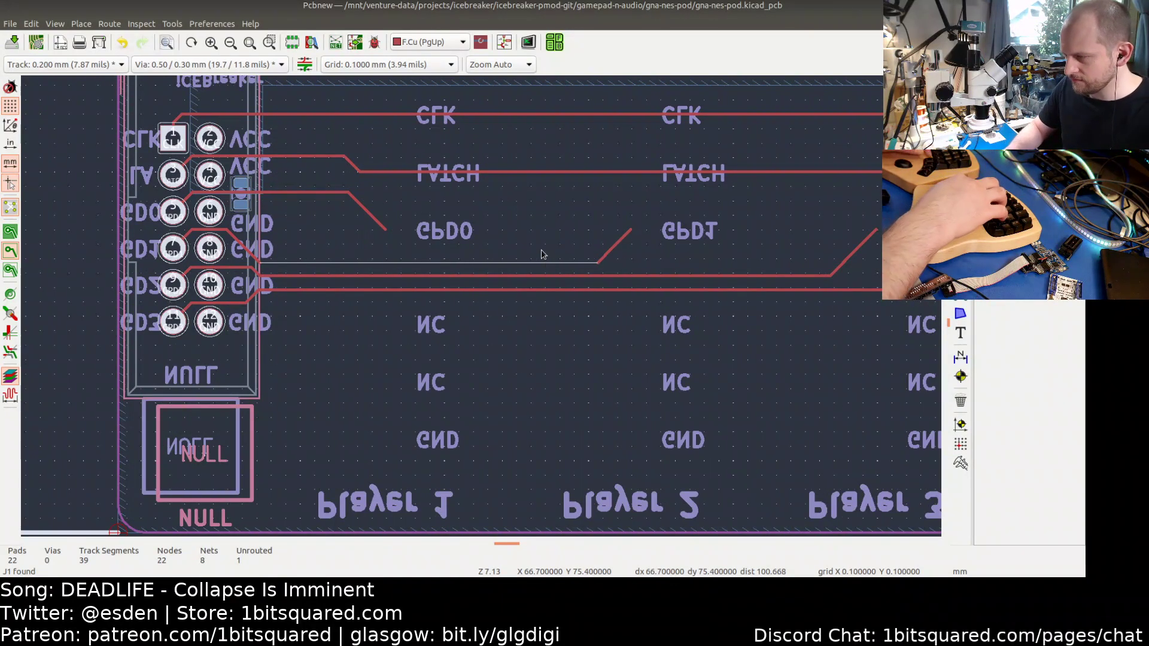
{"action": "key", "text": "ctrl+z"}
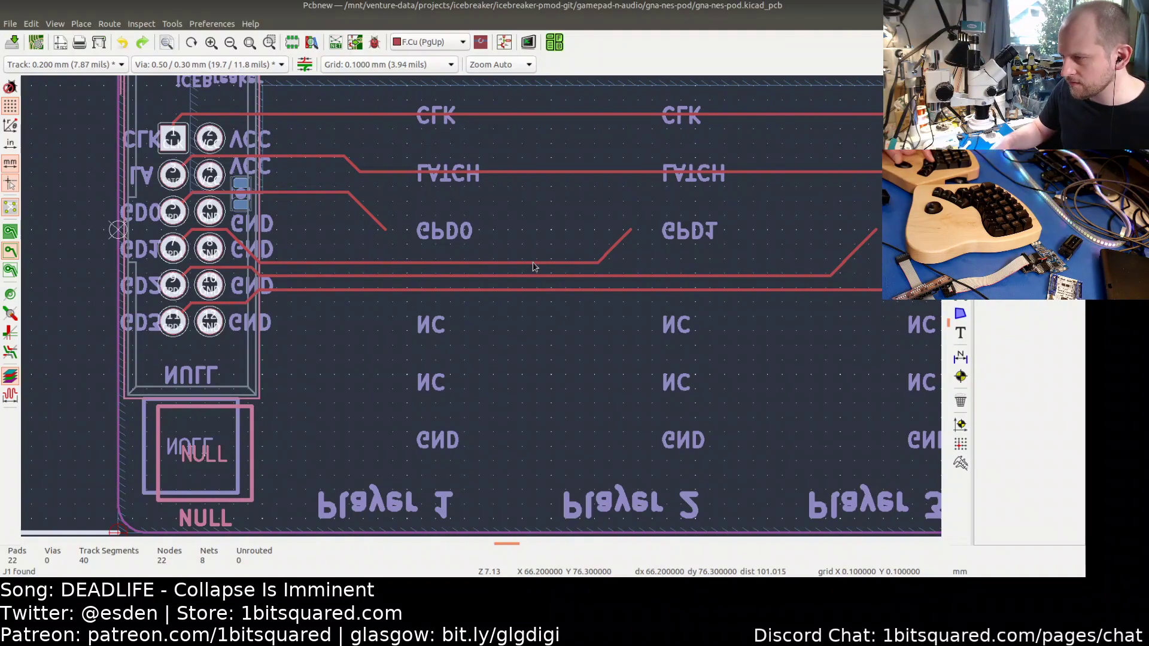
{"action": "key", "text": "Delete"}
{"action": "key", "text": "Delete"}
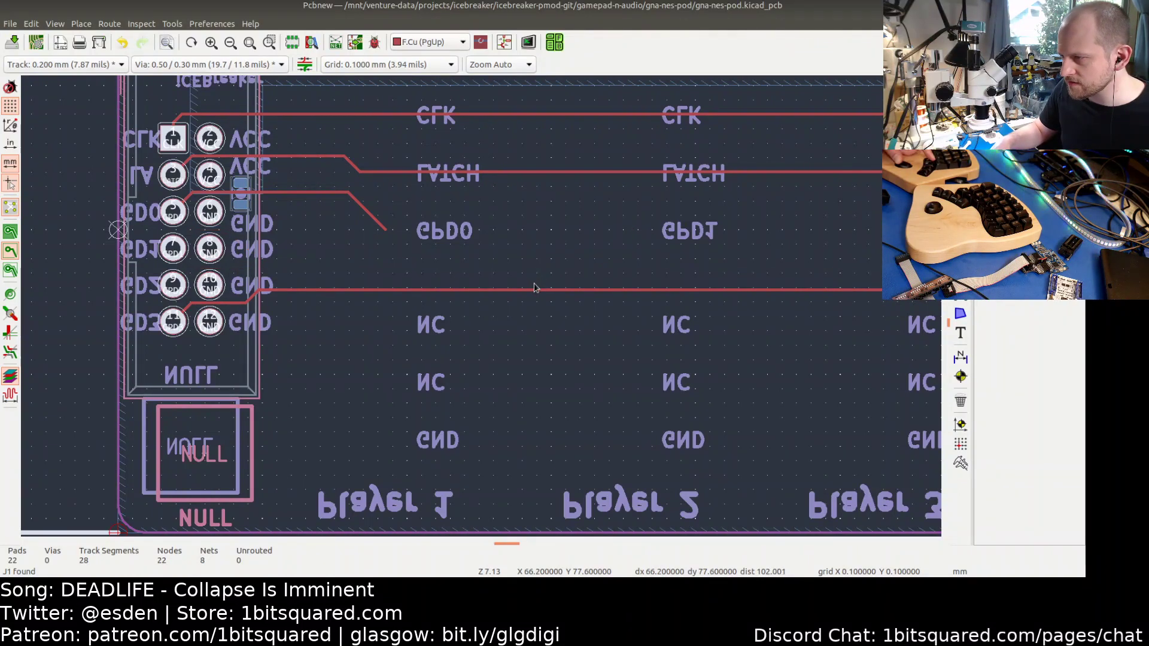
{"action": "key", "text": "Delete"}
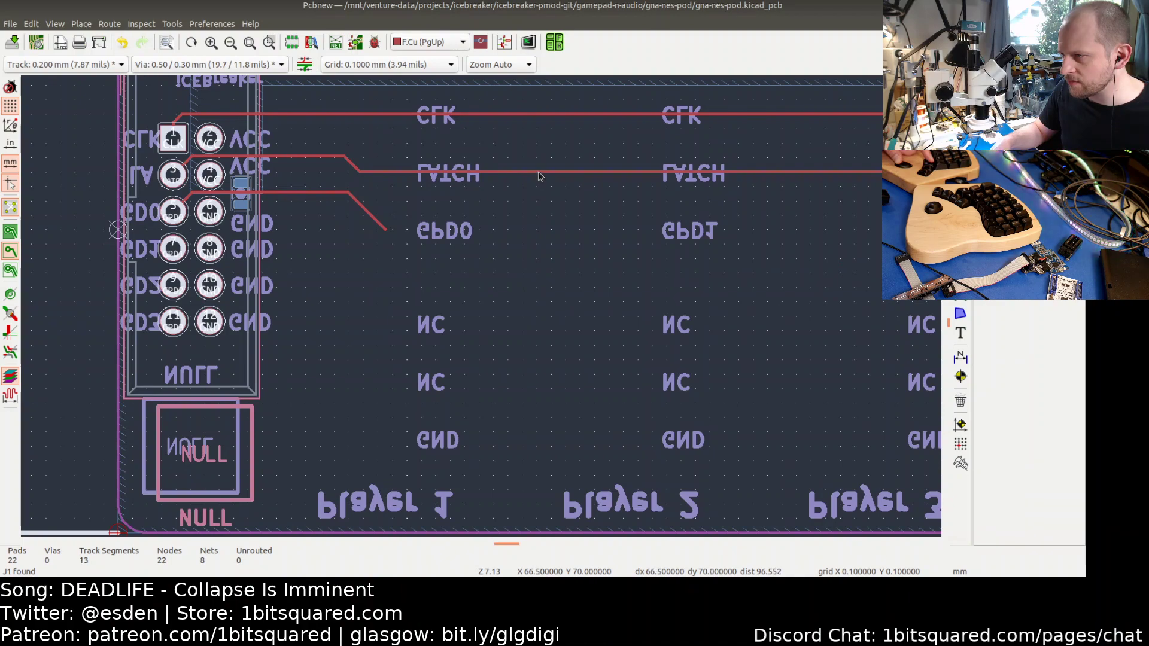
{"action": "key", "text": "Delete"}
{"action": "key", "text": "Delete"}
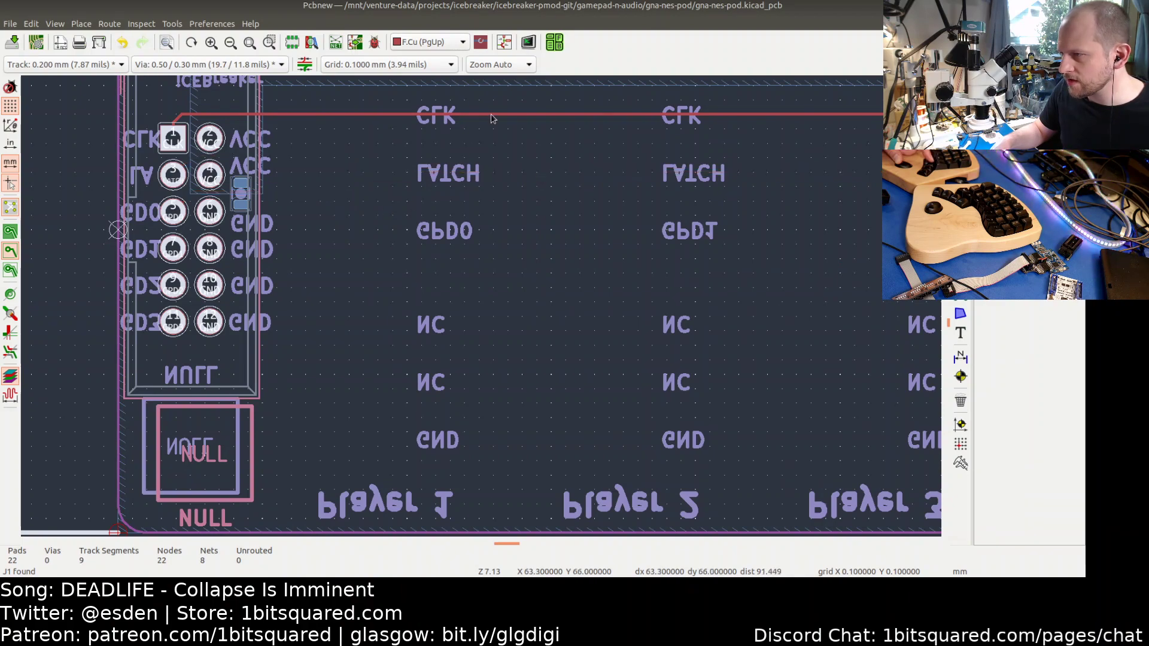
{"action": "key", "text": "Delete"}
- Delete the VCC copper zone on B.Cu that runs from the Gamepads header along the capacitors
{"action": "scroll", "coordinate": [582, 256], "scroll_direction": "down", "scroll_amount": 4}
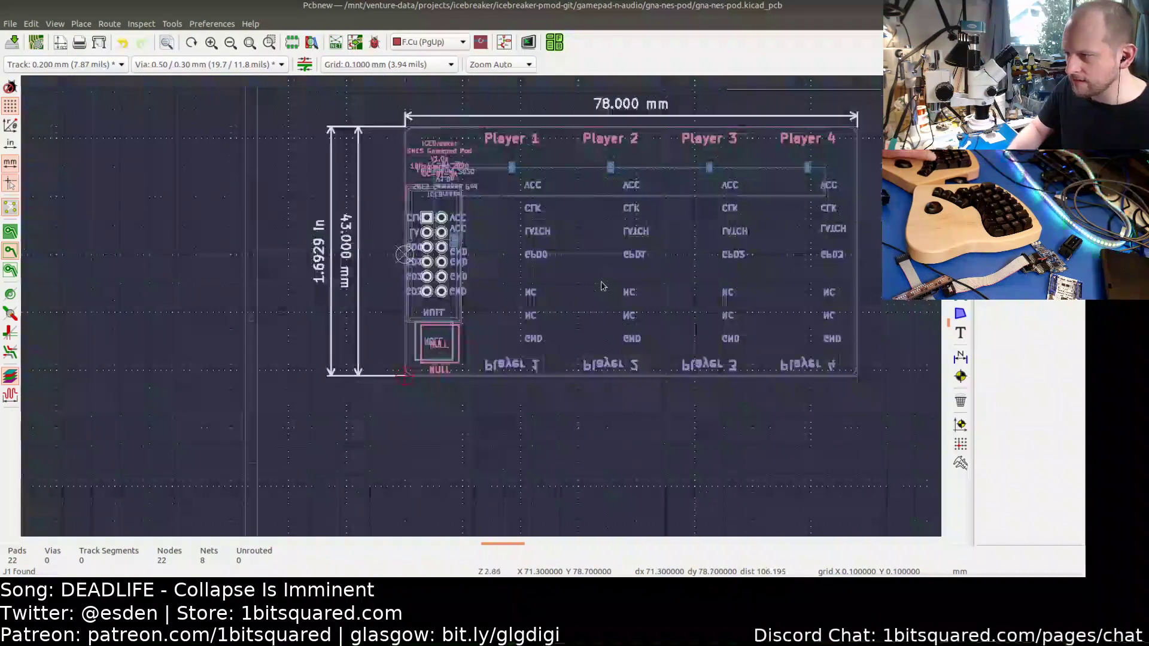
{"action": "middle_click_drag", "start_coordinate": [600, 280], "coordinate": [574, 273]}
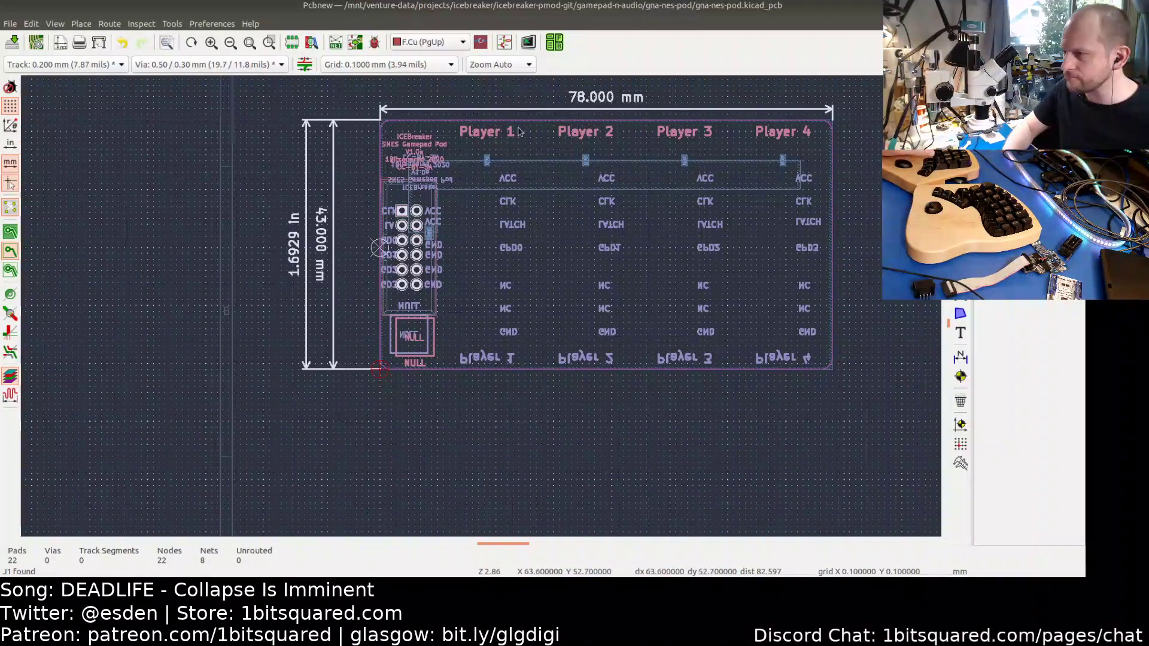
{"action": "scroll", "coordinate": [486, 161], "scroll_direction": "up", "scroll_amount": 2}
{"action": "left_click", "coordinate": [487, 160]}
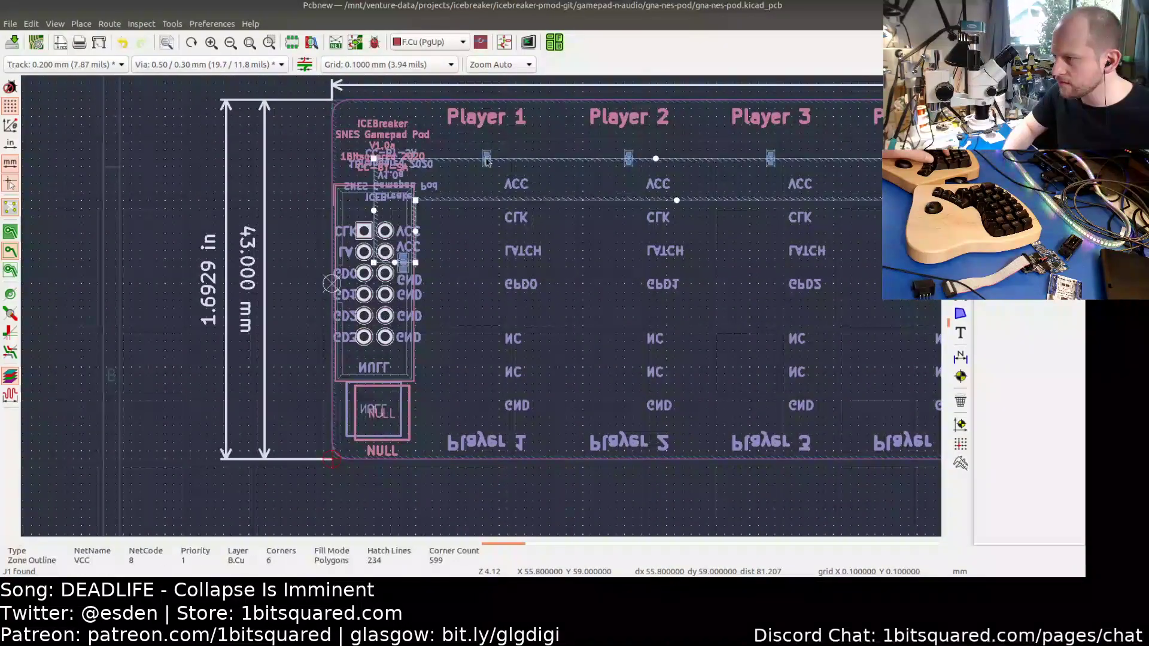
{"action": "key", "text": "Delete"}
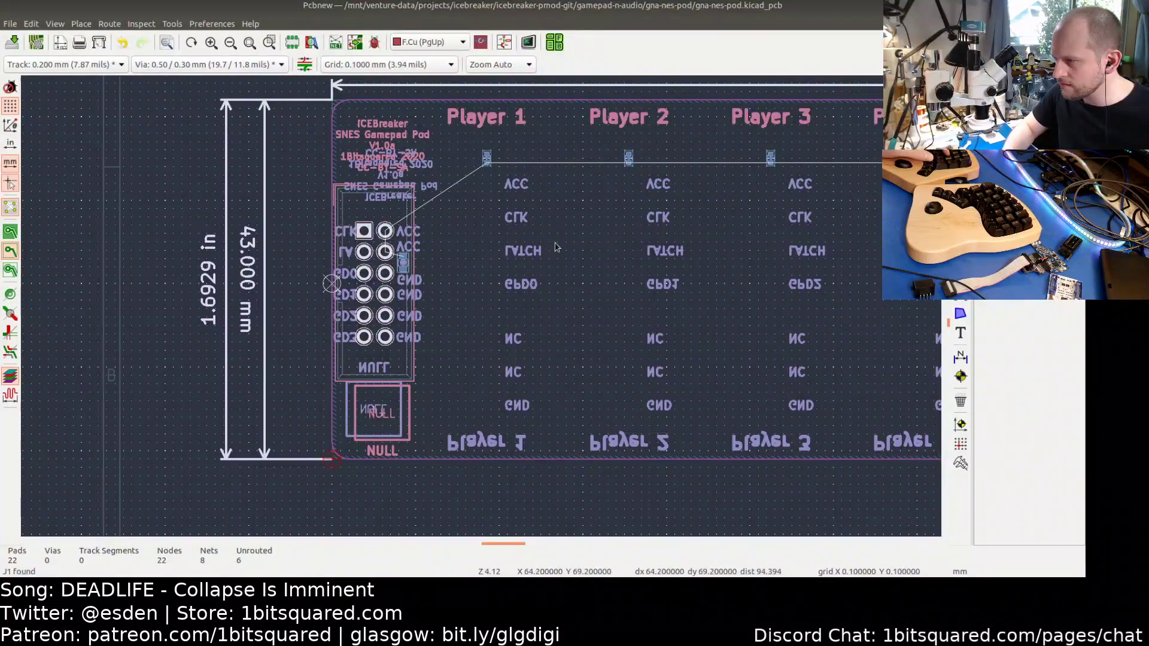
- Move the four 100n capacitors of Players 1 to 4 off the board as a group, rotated into a vertical column left of the height dimensions
{"action": "middle_click_drag", "start_coordinate": [557, 246], "coordinate": [531, 235]}
{"action": "key", "text": "f"}
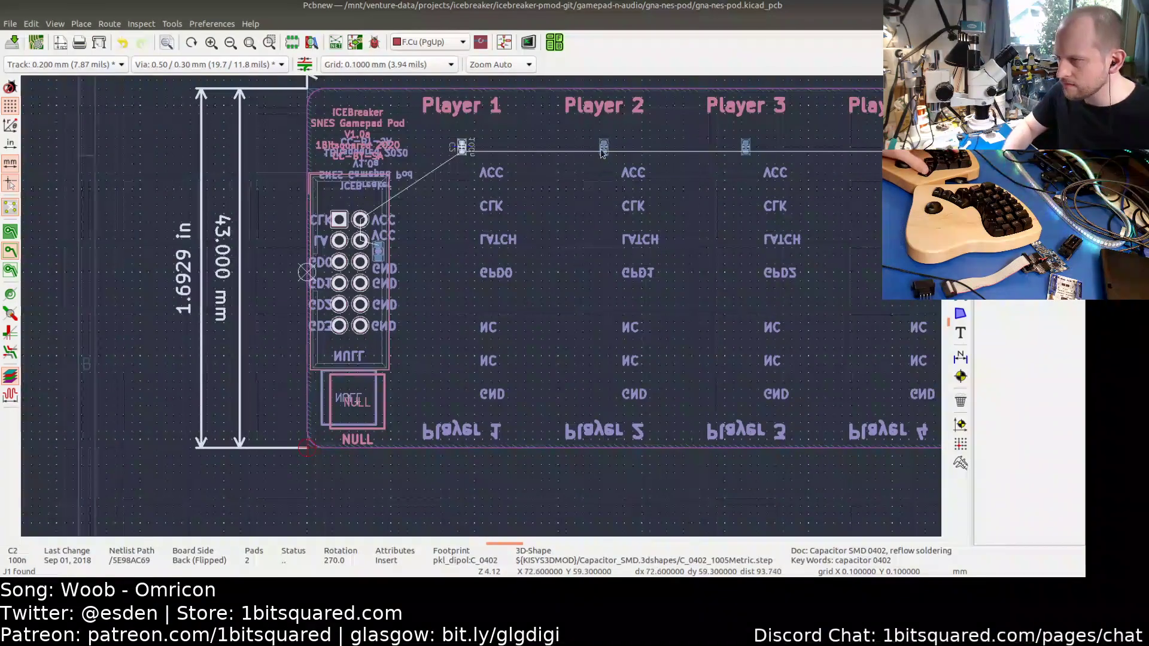
{"action": "key", "text": "f"}
{"action": "key", "text": "f"}
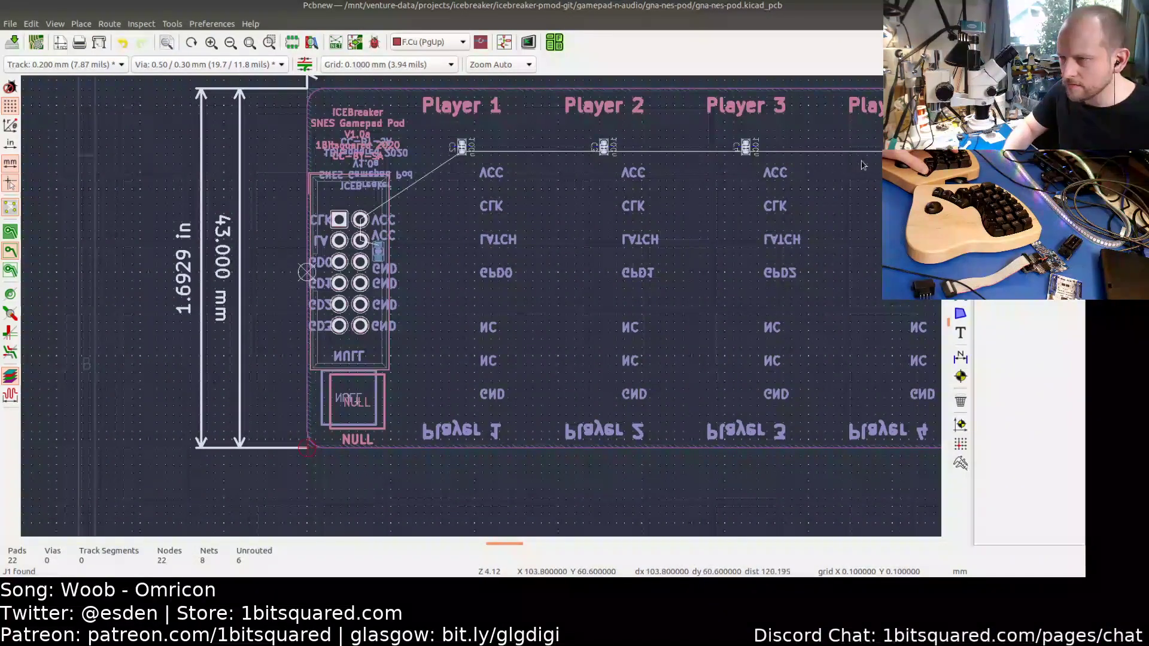
{"action": "key", "text": "f"}
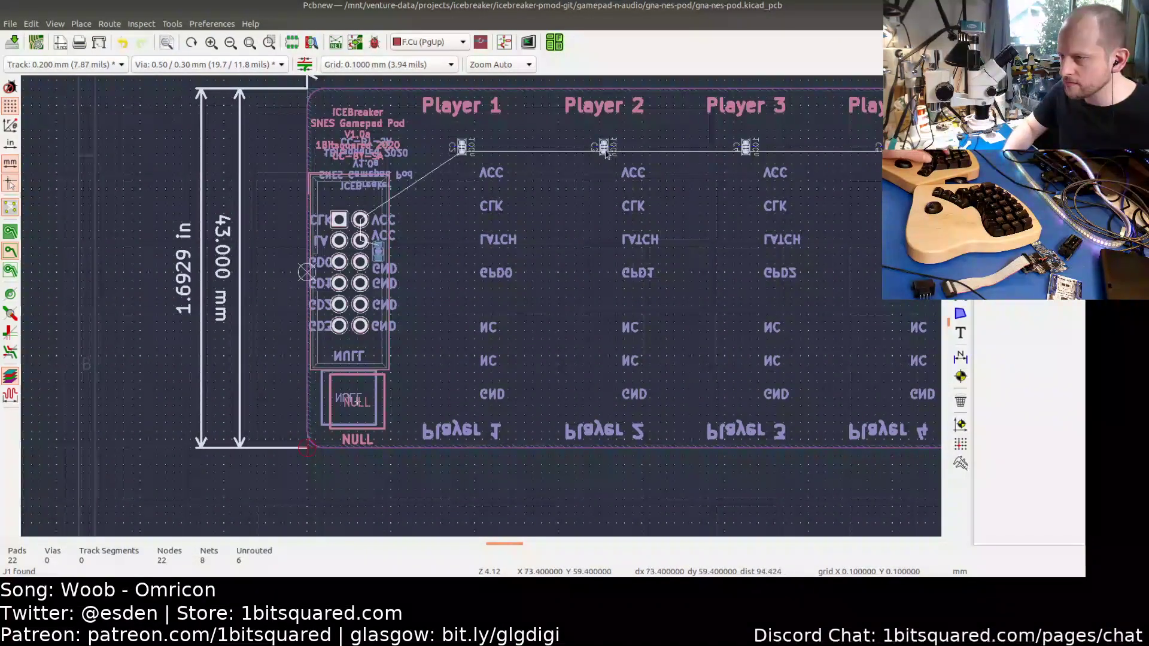
{"action": "key", "text": "m"}
{"action": "key", "text": "r"}
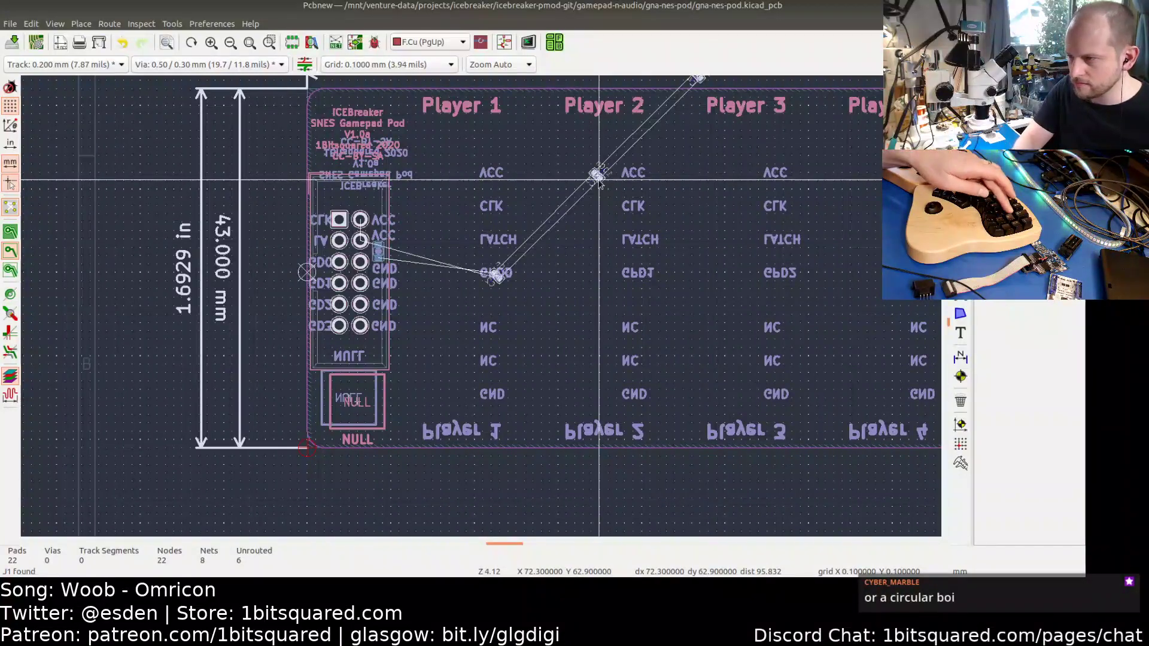
{"action": "key", "text": "r"}
{"action": "key", "text": "r"}
{"action": "key", "text": "r"}
{"action": "key", "text": "r"}
{"action": "key", "text": "r"}
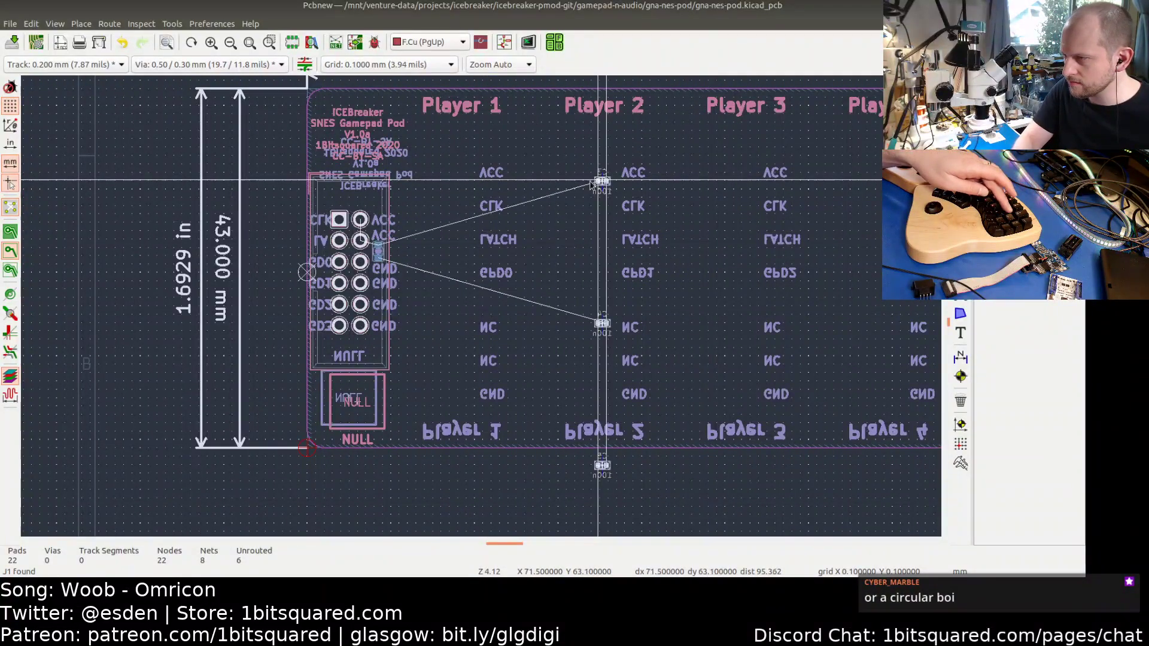
{"action": "left_click", "coordinate": [152, 192]}
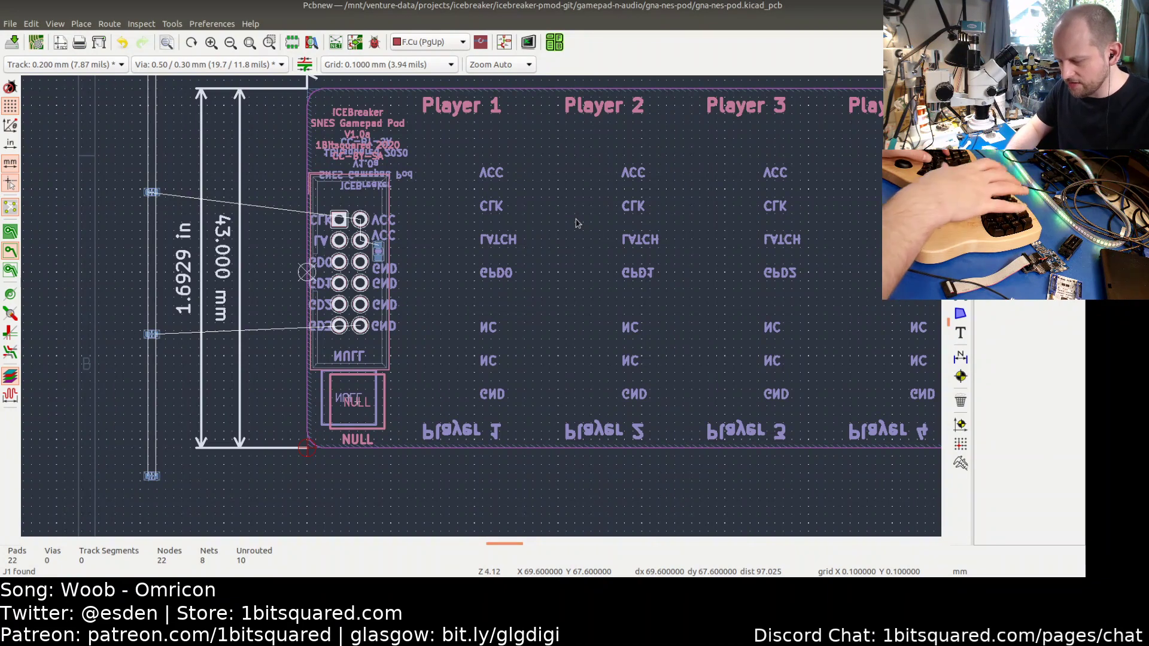
- Update the PCB from the schematic and place the new NES connector footprints J1, J2, J4 and J5 beside the board's right edge
{"action": "key", "text": "alt+Tab"}
{"action": "key", "text": "F8"}
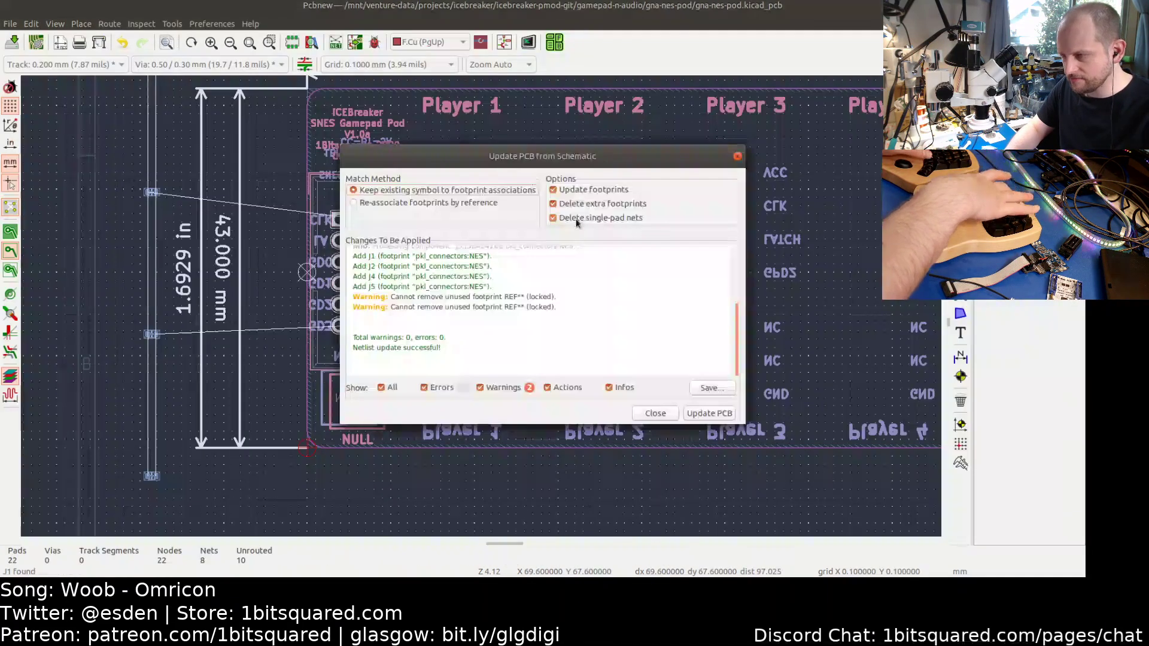
{"action": "left_click", "coordinate": [707, 414]}
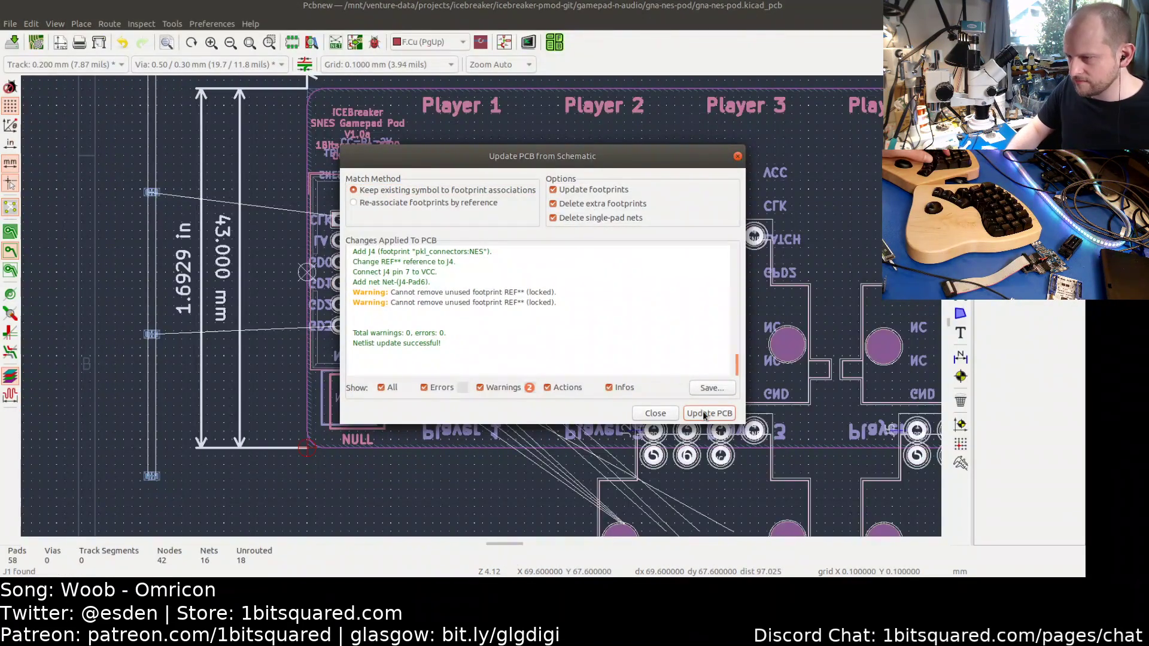
{"action": "left_click", "coordinate": [655, 413]}
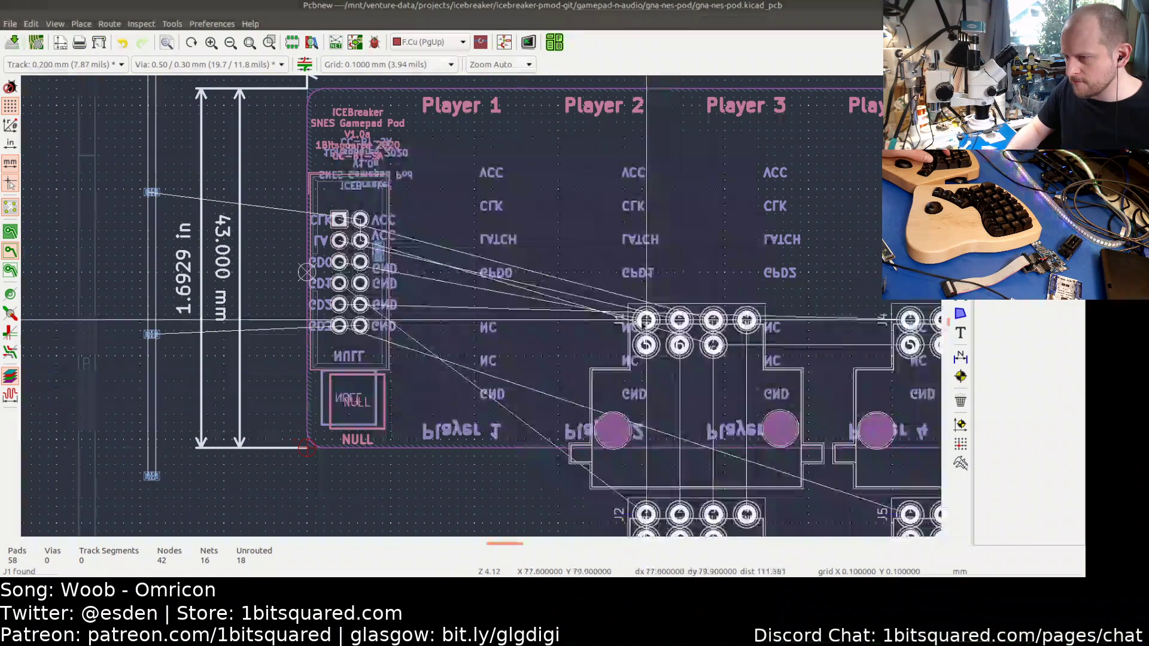
{"action": "scroll", "coordinate": [532, 262], "scroll_direction": "down", "scroll_amount": 4}
{"action": "middle_click_drag", "start_coordinate": [532, 261], "coordinate": [501, 268]}
{"action": "left_click", "coordinate": [710, 233]}
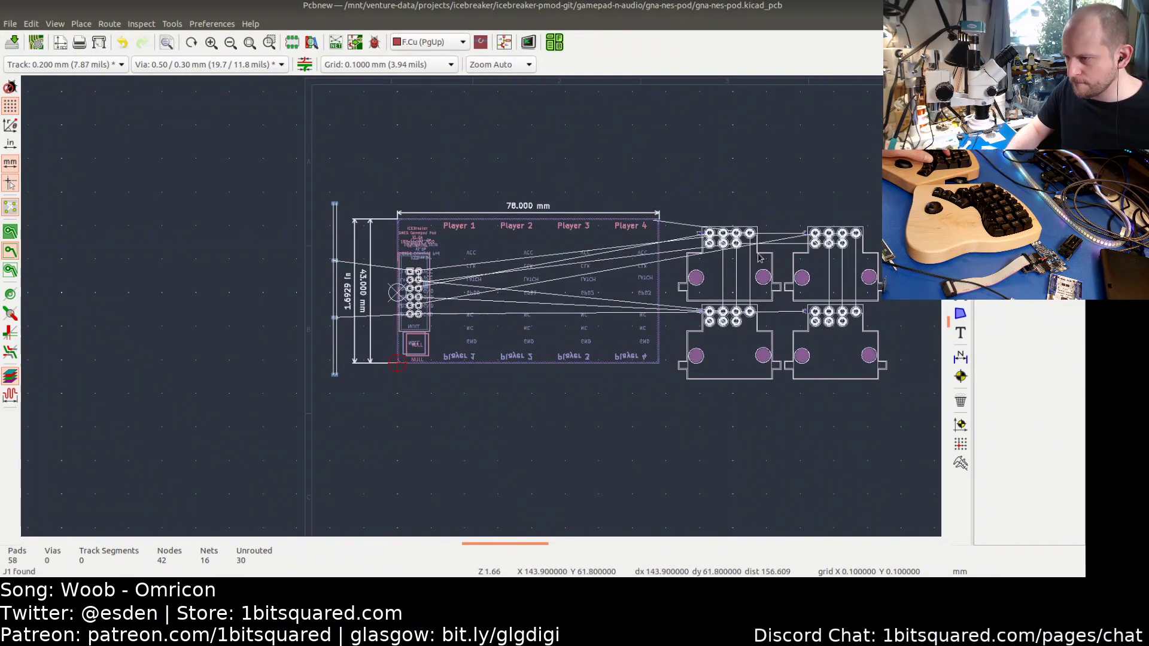
{"action": "left_click", "coordinate": [705, 174]}
- Pick up connector J1, rotate it to 180 degrees and carry it over the Player 1 area of the board
{"action": "left_click", "coordinate": [722, 277]}
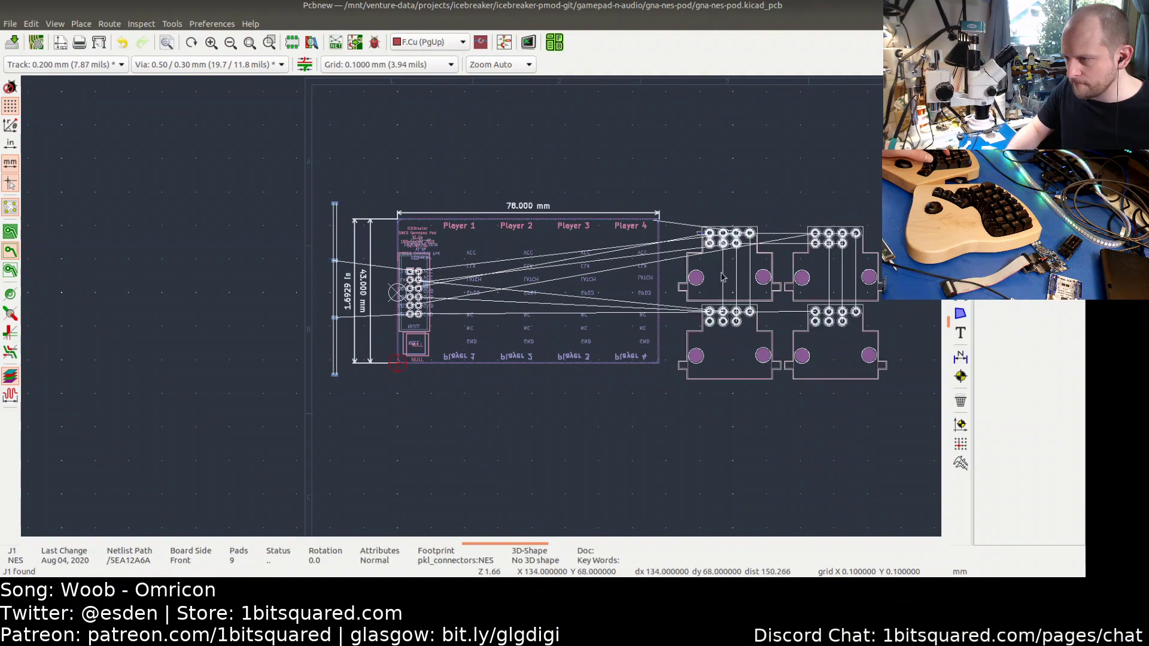
{"action": "scroll", "coordinate": [723, 277], "scroll_direction": "up", "scroll_amount": 2}
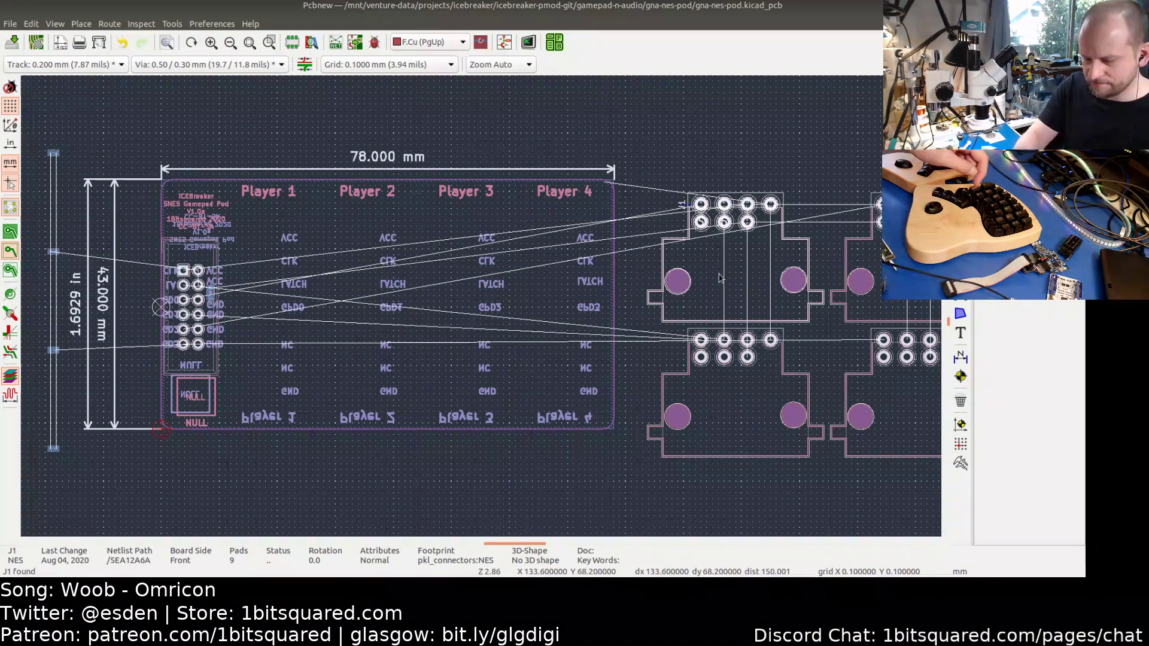
{"action": "key", "text": "m"}
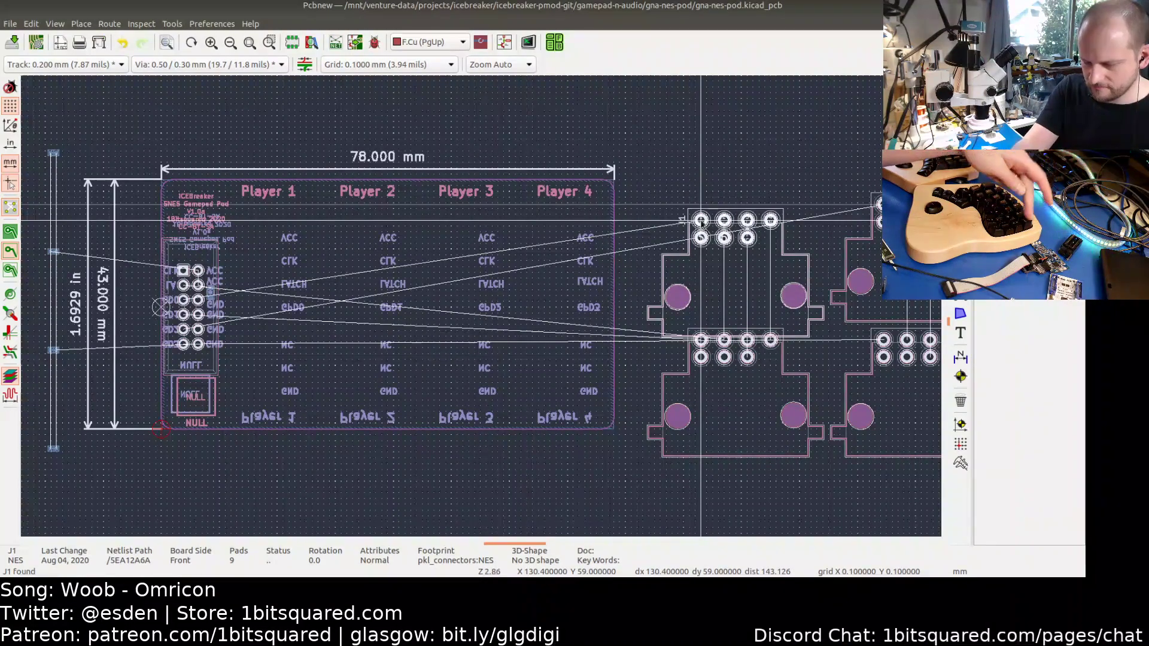
{"action": "key", "text": "r"}
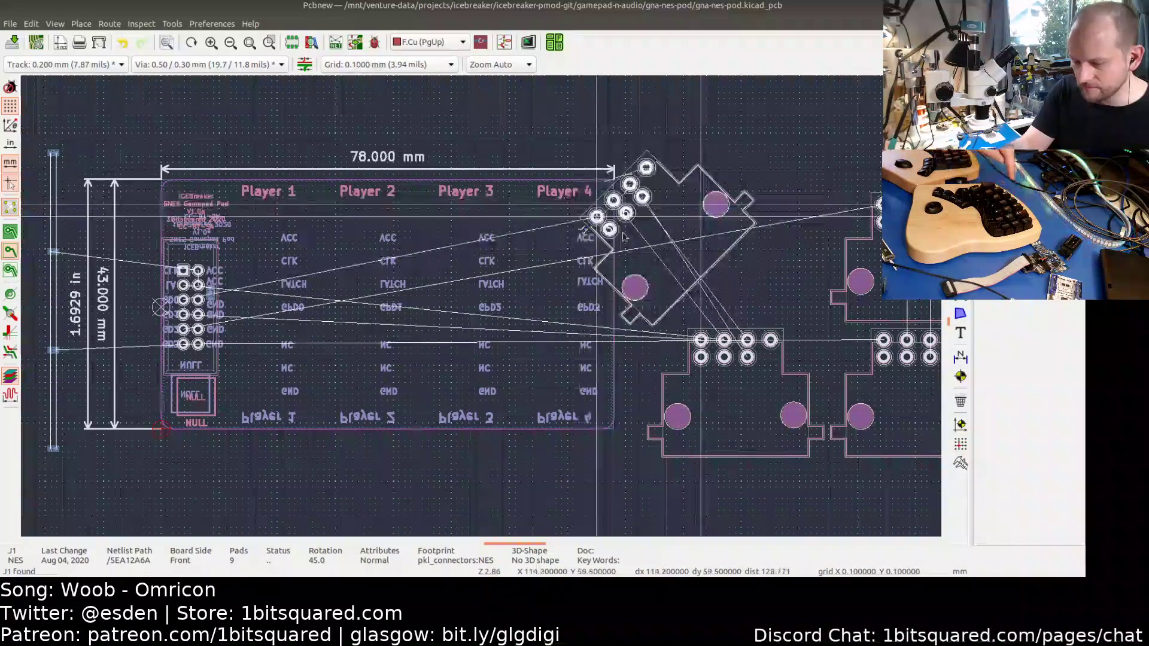
{"action": "key", "text": "r"}
{"action": "key", "text": "r"}
{"action": "key", "text": "r"}
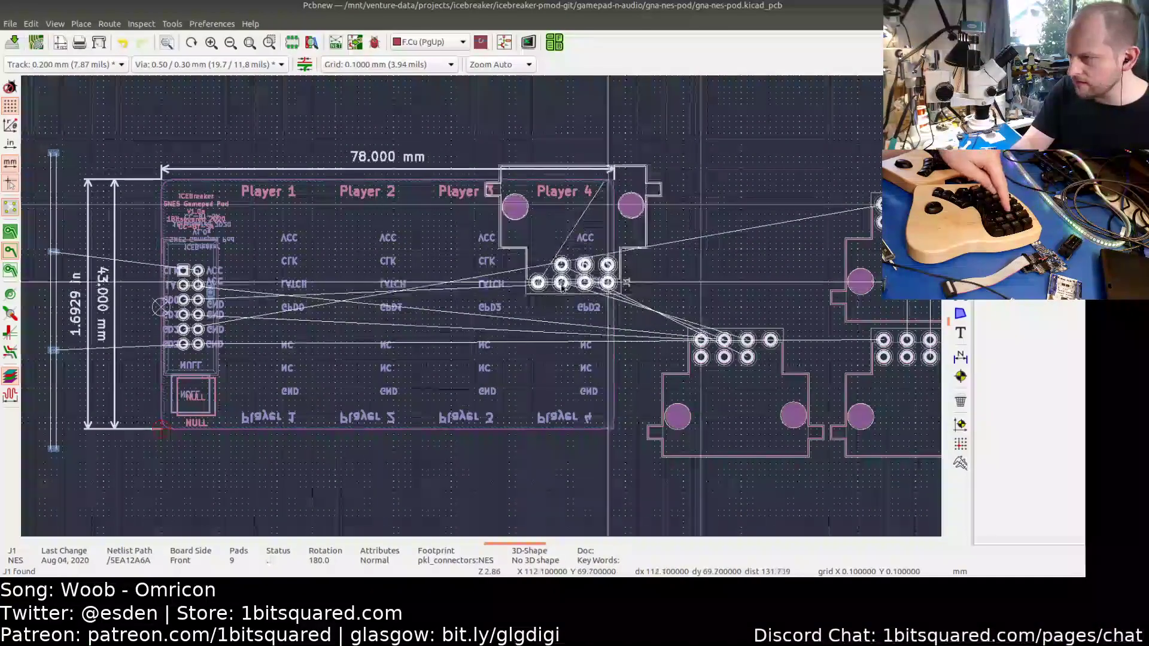
{"action": "middle_click_drag", "start_coordinate": [338, 340], "coordinate": [400, 331]}
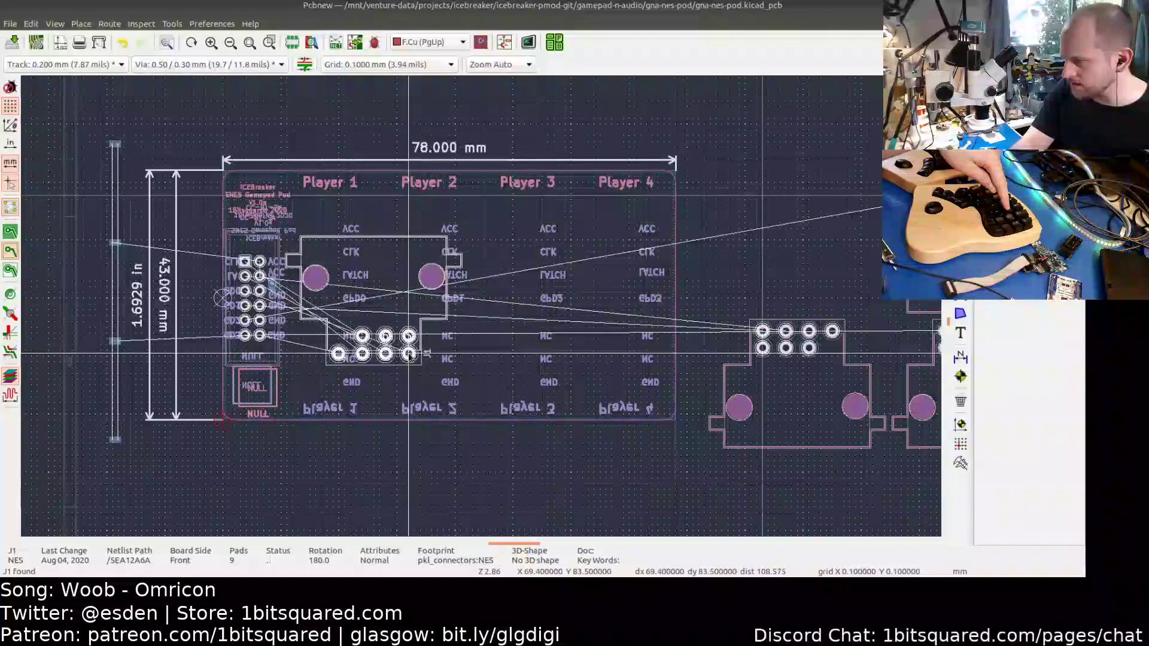
- Try connector J1 at 90 degrees near the board's lower edge at Player 1, and turn it back to 180 degrees
{"action": "scroll", "coordinate": [412, 354], "scroll_direction": "down", "scroll_amount": 2}
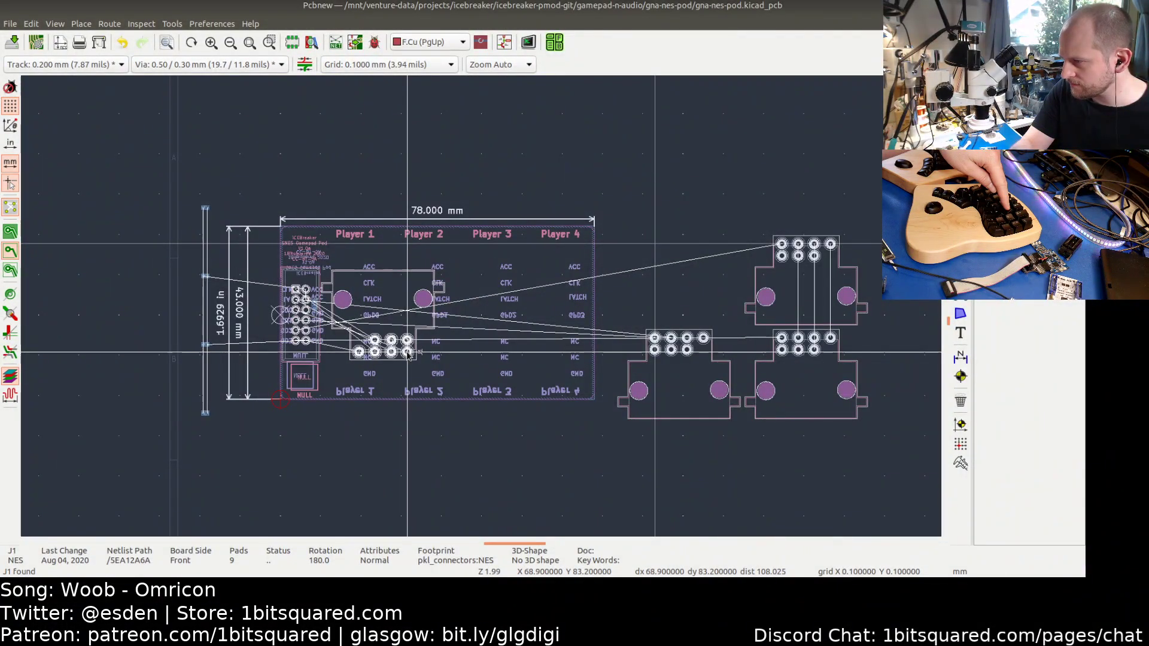
{"action": "key", "text": "r"}
{"action": "key", "text": "r"}
{"action": "key", "text": "r"}
{"action": "key", "text": "r"}
{"action": "key", "text": "r"}
{"action": "key", "text": "r"}
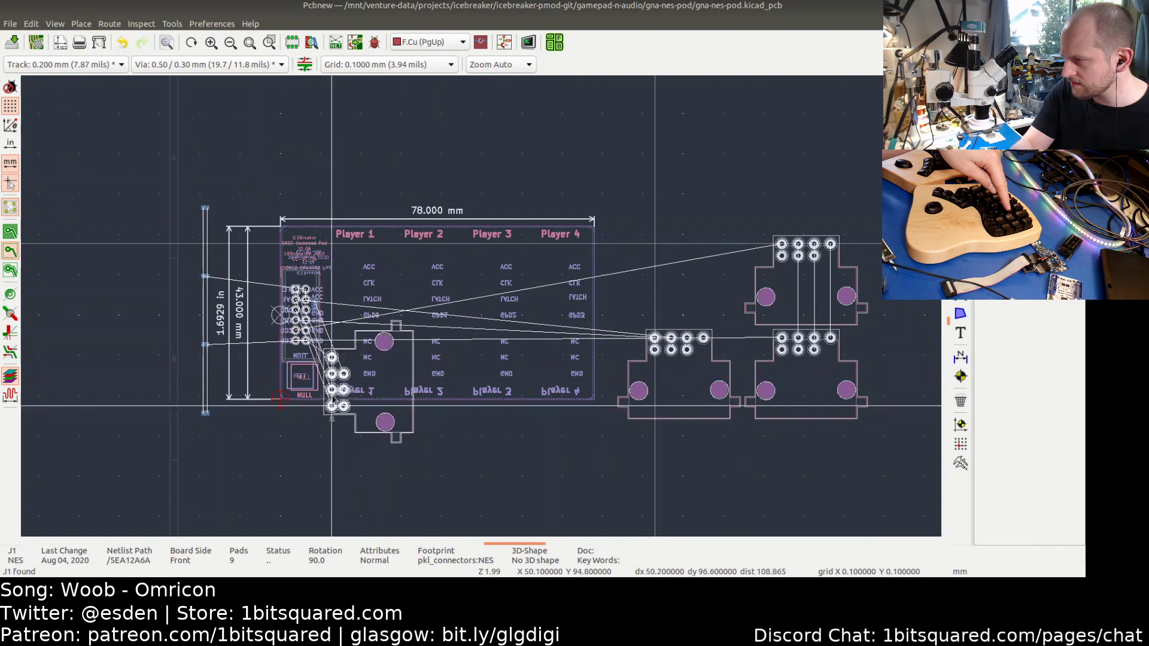
{"action": "key", "text": "r"}
{"action": "key", "text": "r"}
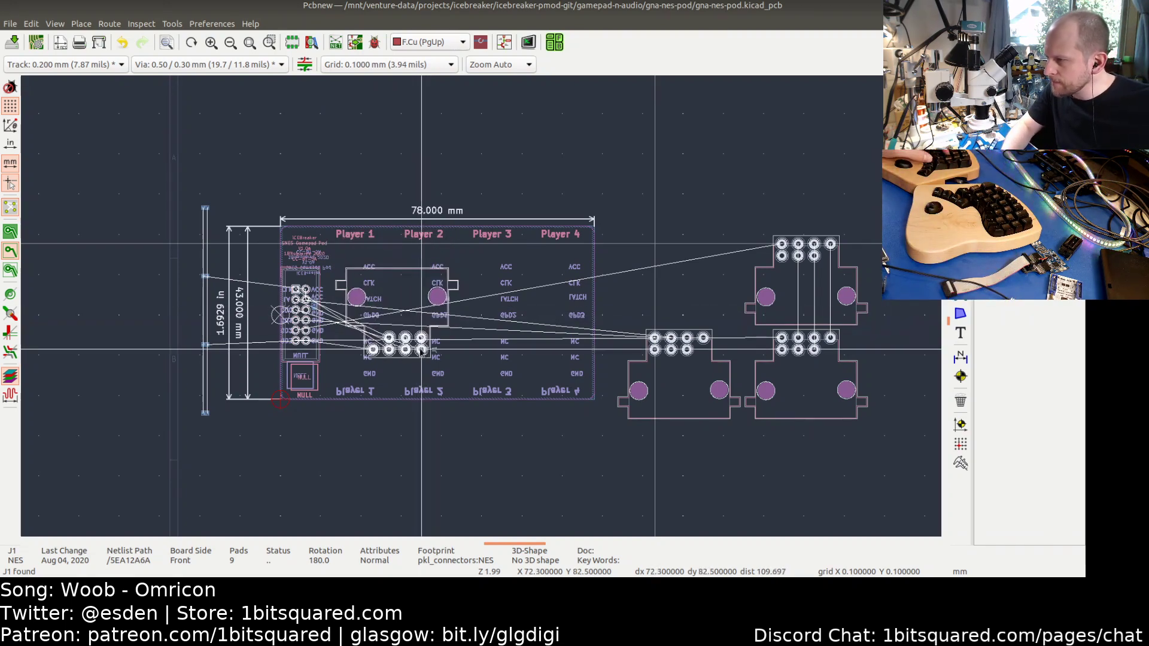
- Place connector J1 outside the board, above connector J2
{"action": "scroll", "coordinate": [413, 352], "scroll_direction": "up", "scroll_amount": 2}
{"action": "scroll", "coordinate": [412, 354], "scroll_direction": "down", "scroll_amount": 2}
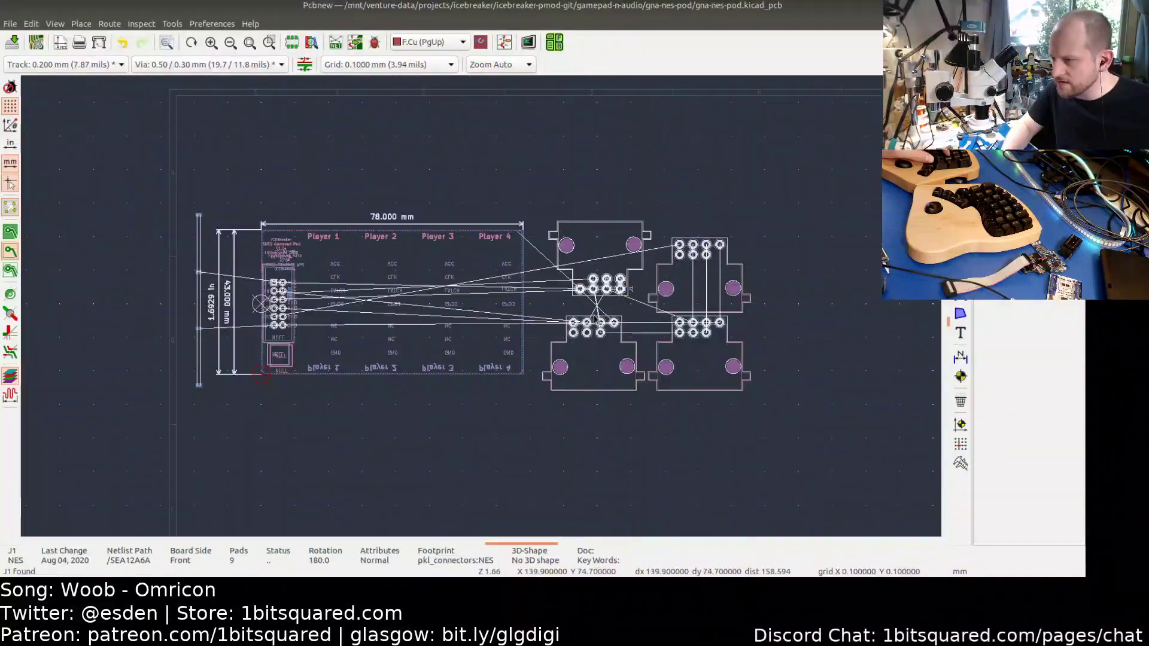
{"action": "scroll", "coordinate": [383, 314], "scroll_direction": "up", "scroll_amount": 2}
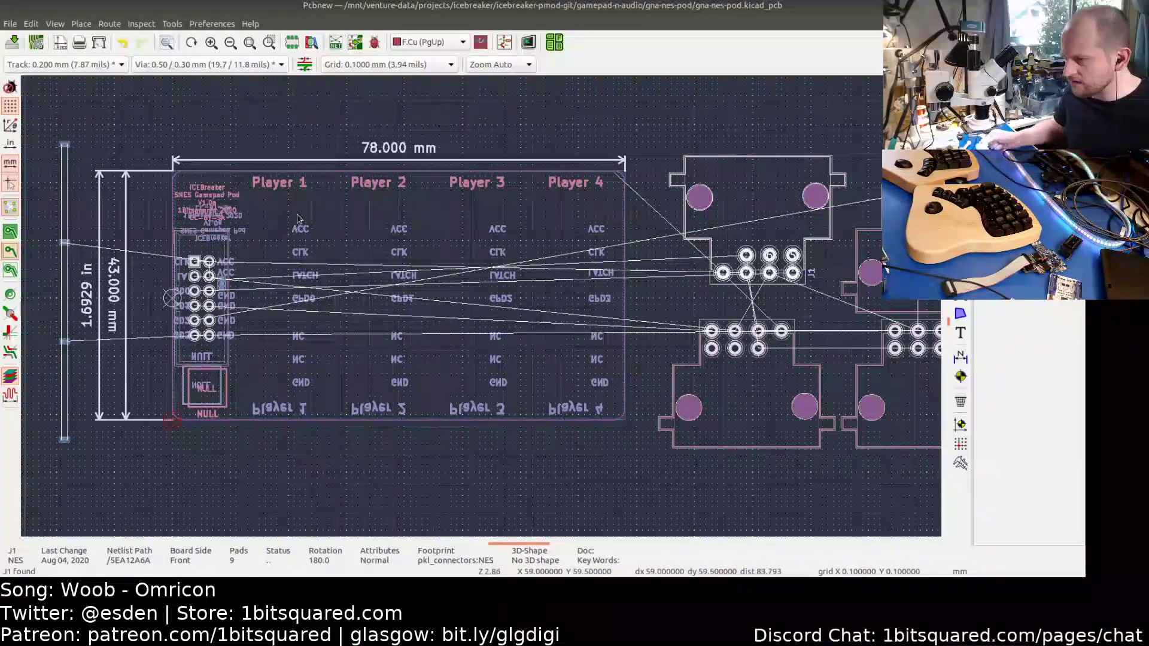
- Move all the Player 1 to 4 titles and connector pin labels together off the board to the free area below it
{"action": "left_click", "coordinate": [271, 187]}
{"action": "left_click", "coordinate": [247, 176]}
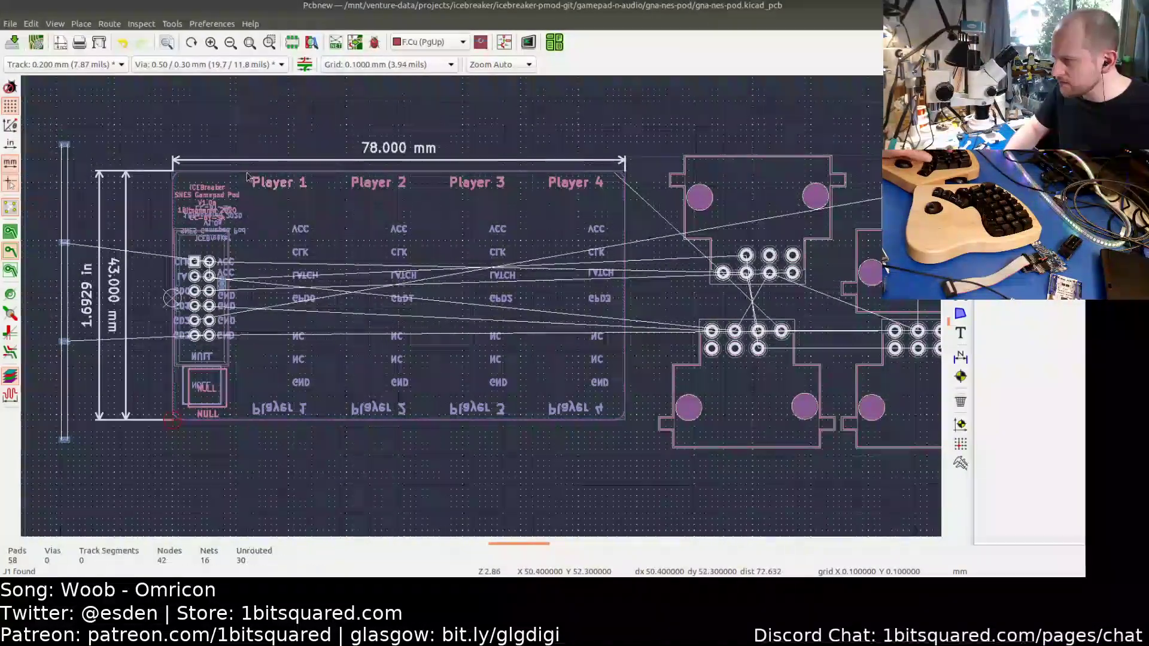
{"action": "left_click_drag", "start_coordinate": [613, 415], "coordinate": [252, 182]}
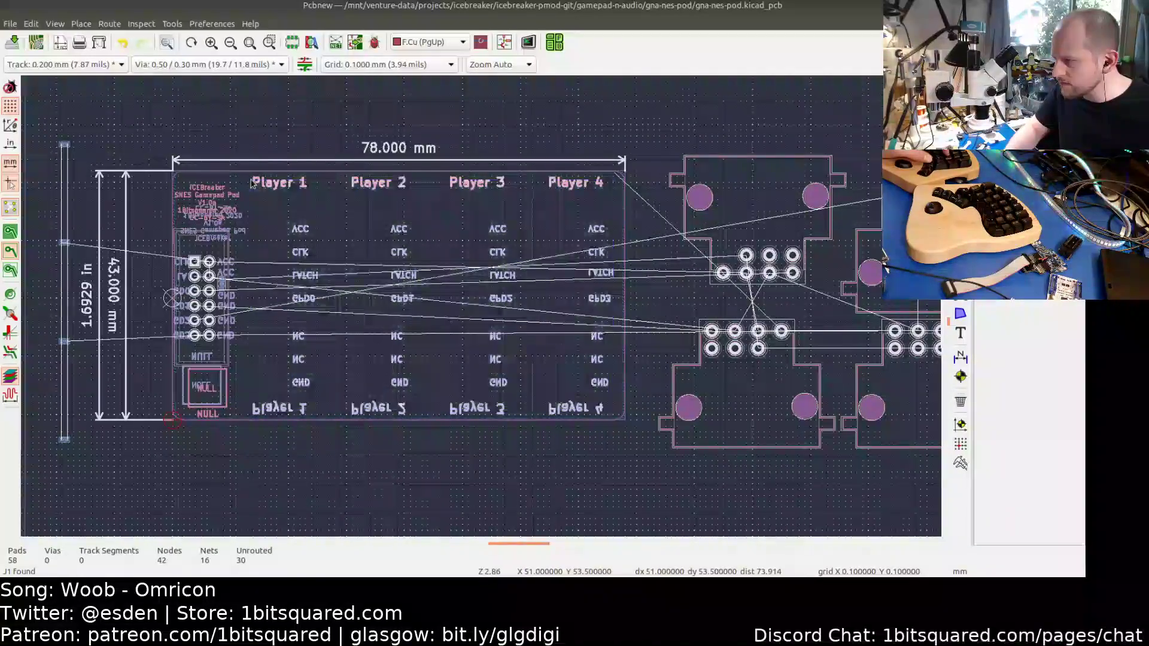
{"action": "key", "text": "m"}
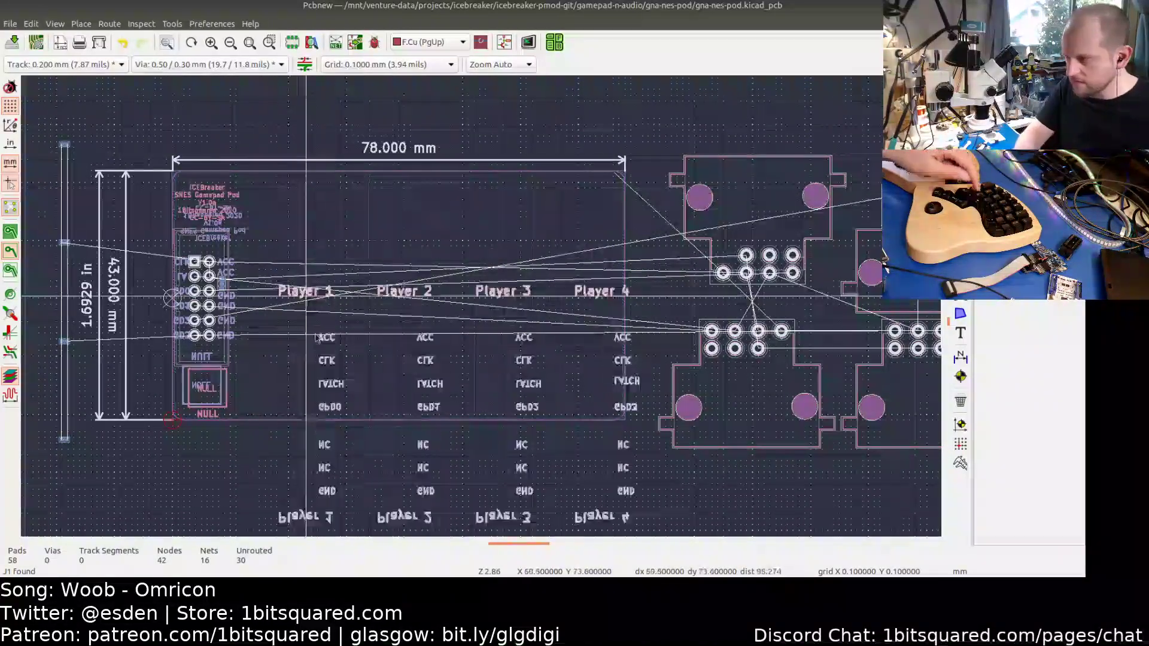
{"action": "scroll", "coordinate": [332, 354], "scroll_direction": "down", "scroll_amount": 1}
{"action": "middle_click_drag", "start_coordinate": [332, 352], "coordinate": [505, 301]}
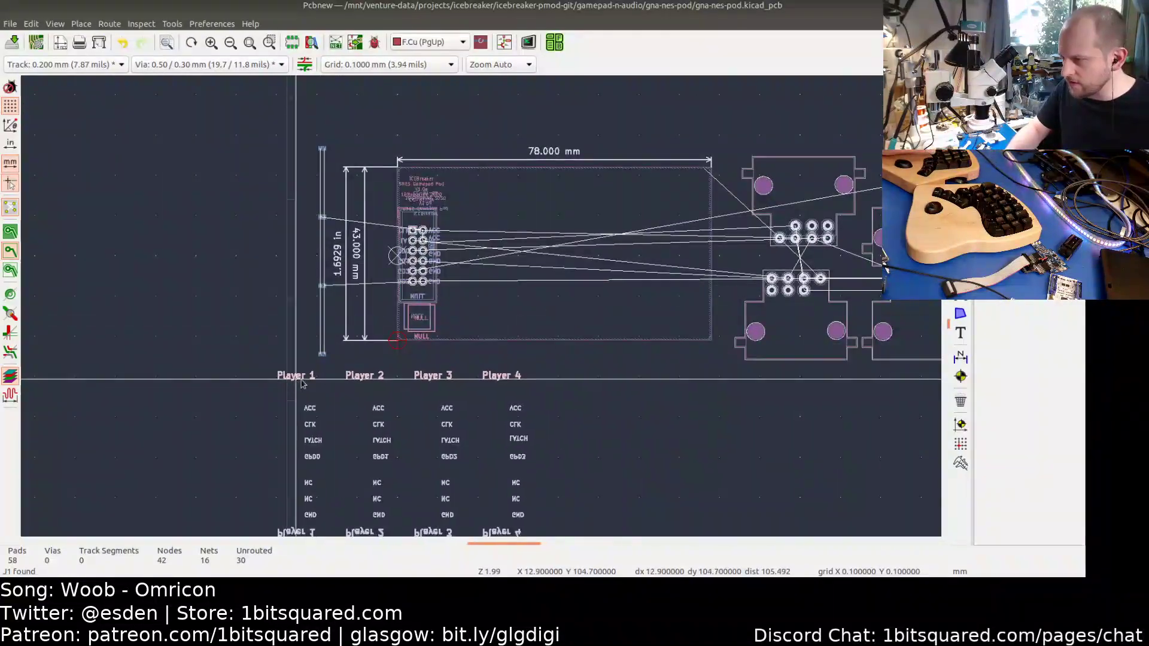
{"action": "left_click", "coordinate": [342, 415]}
- Move the overlapping front and back square NULL graphics from the board's lower left corner to the area below the outline
{"action": "scroll", "coordinate": [423, 330], "scroll_direction": "up", "scroll_amount": 2}
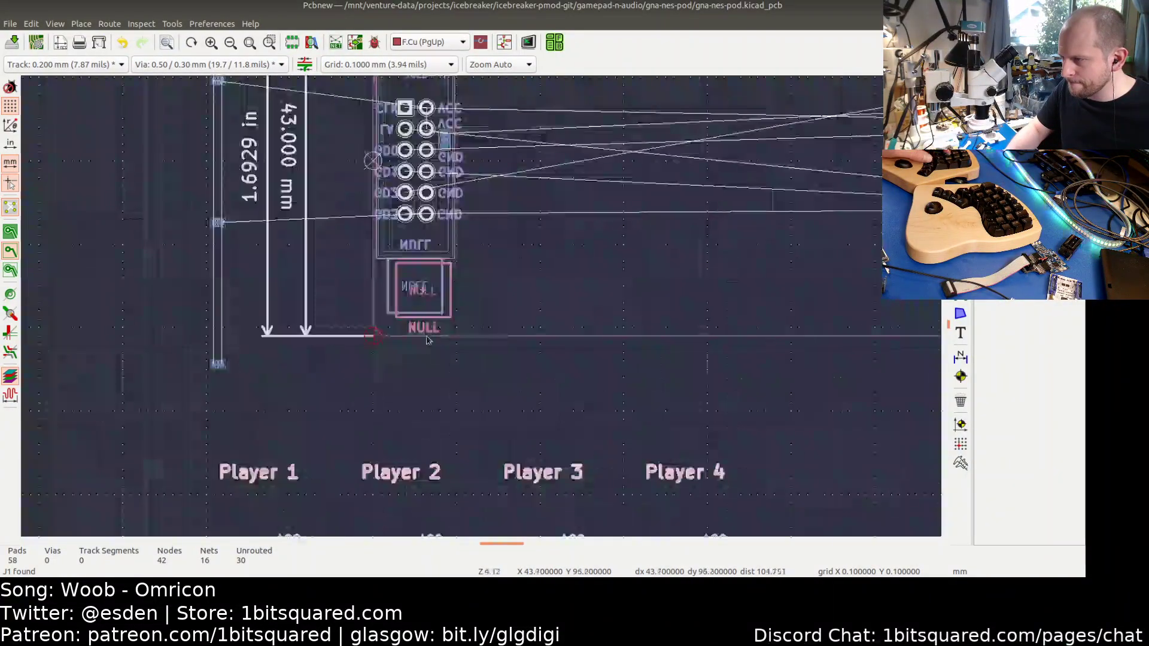
{"action": "left_click_drag", "start_coordinate": [396, 272], "coordinate": [398, 274]}
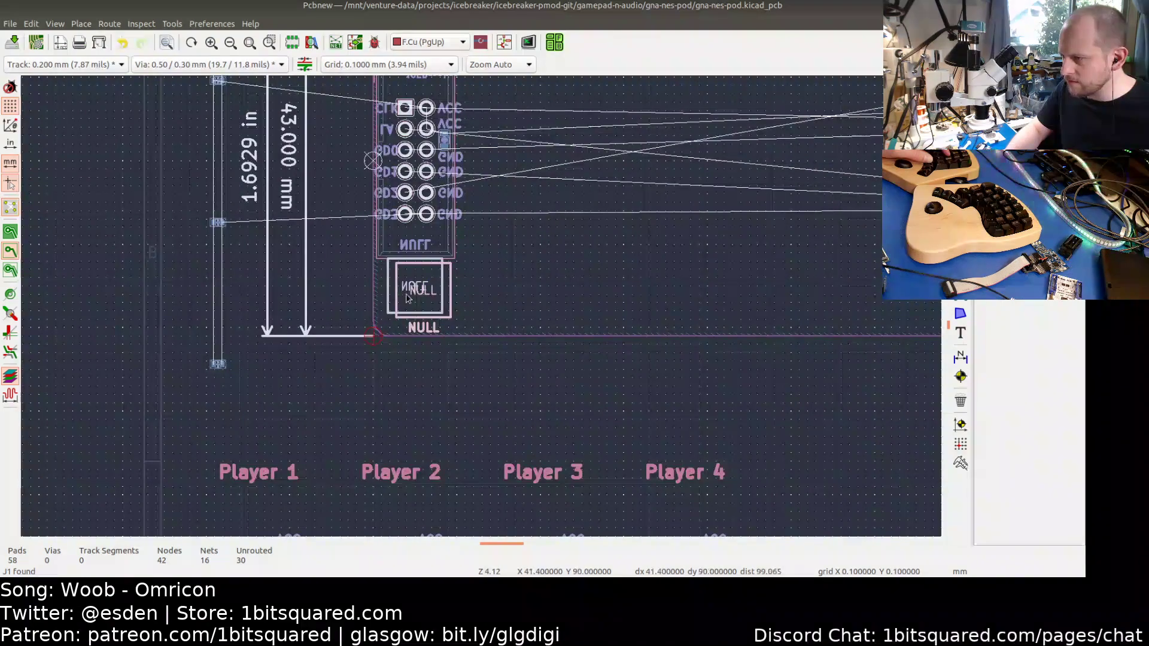
{"action": "key", "text": "m"}
{"action": "left_click", "coordinate": [619, 325]}
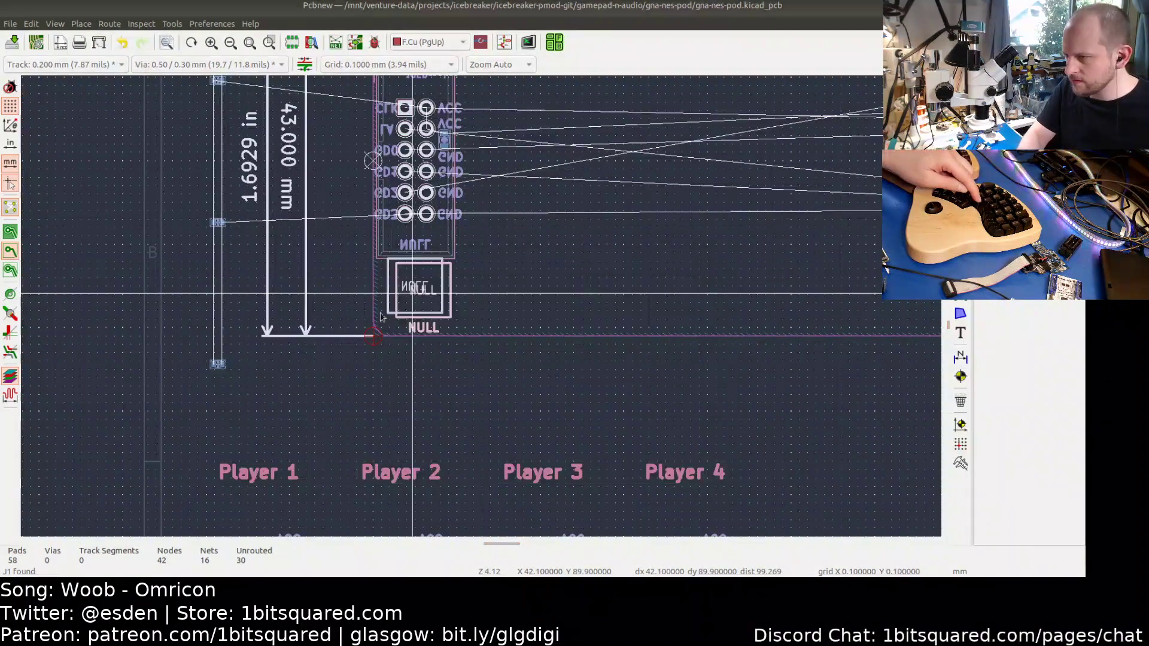
{"action": "left_click", "coordinate": [286, 395]}
- Move the front and back ICEBreaker SNES Gamepad Pod title texts from above the header to below the board outline
{"action": "middle_click_drag", "start_coordinate": [360, 270], "coordinate": [299, 436]}
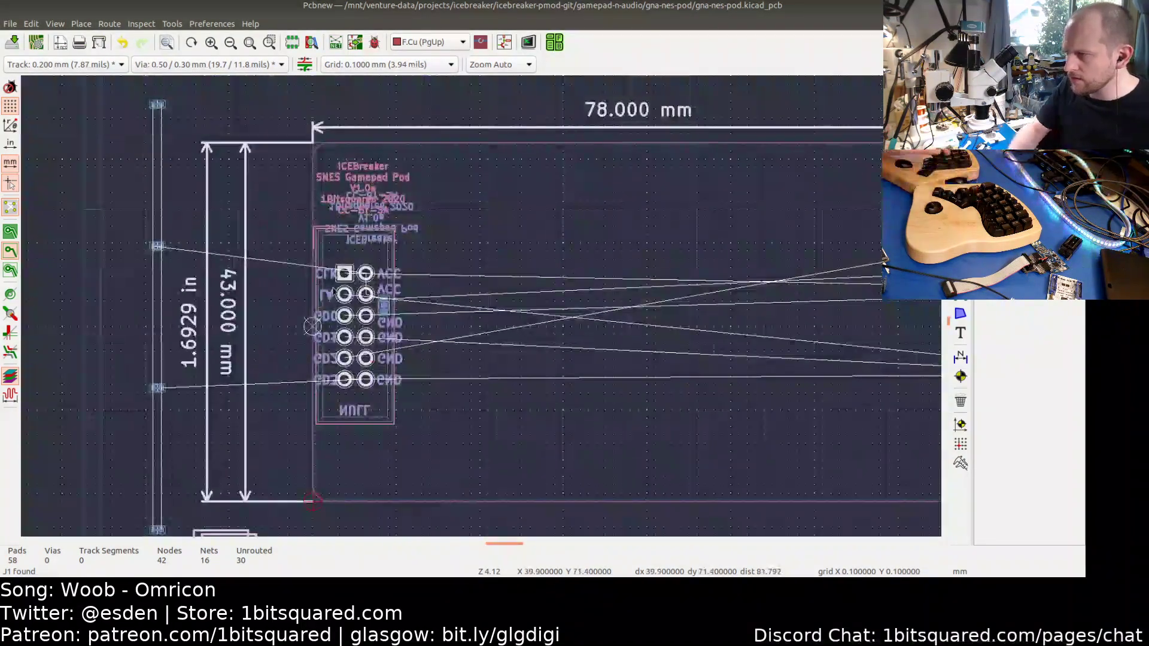
{"action": "left_click_drag", "start_coordinate": [402, 220], "coordinate": [342, 172]}
{"action": "key", "text": "m"}
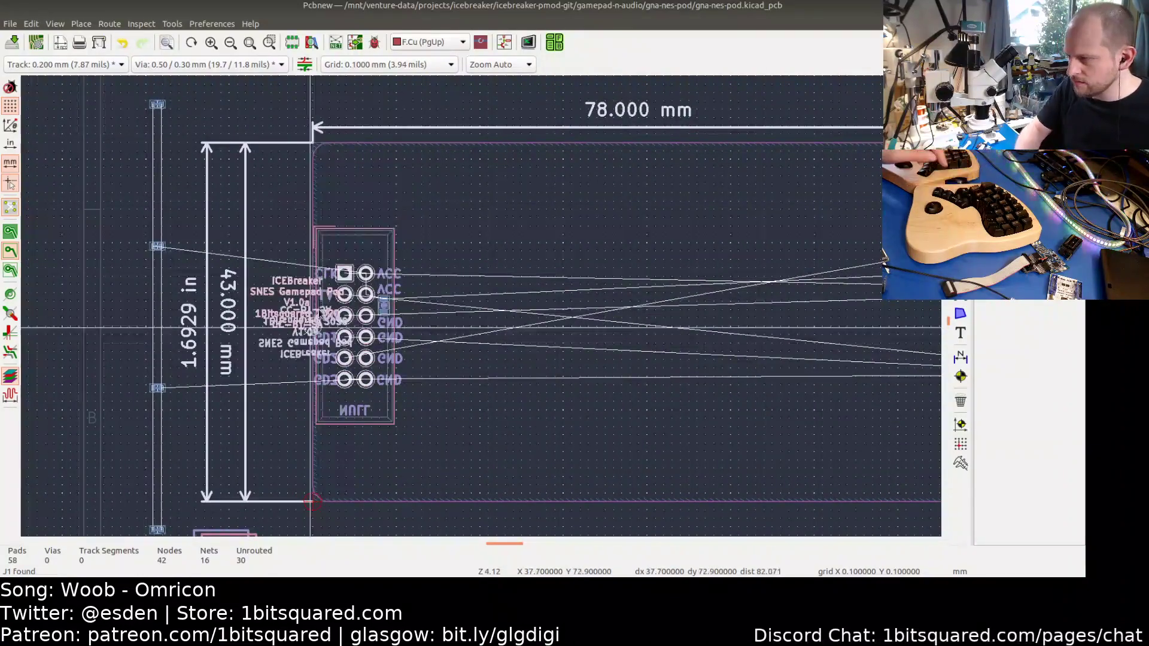
{"action": "left_click", "coordinate": [399, 420]}
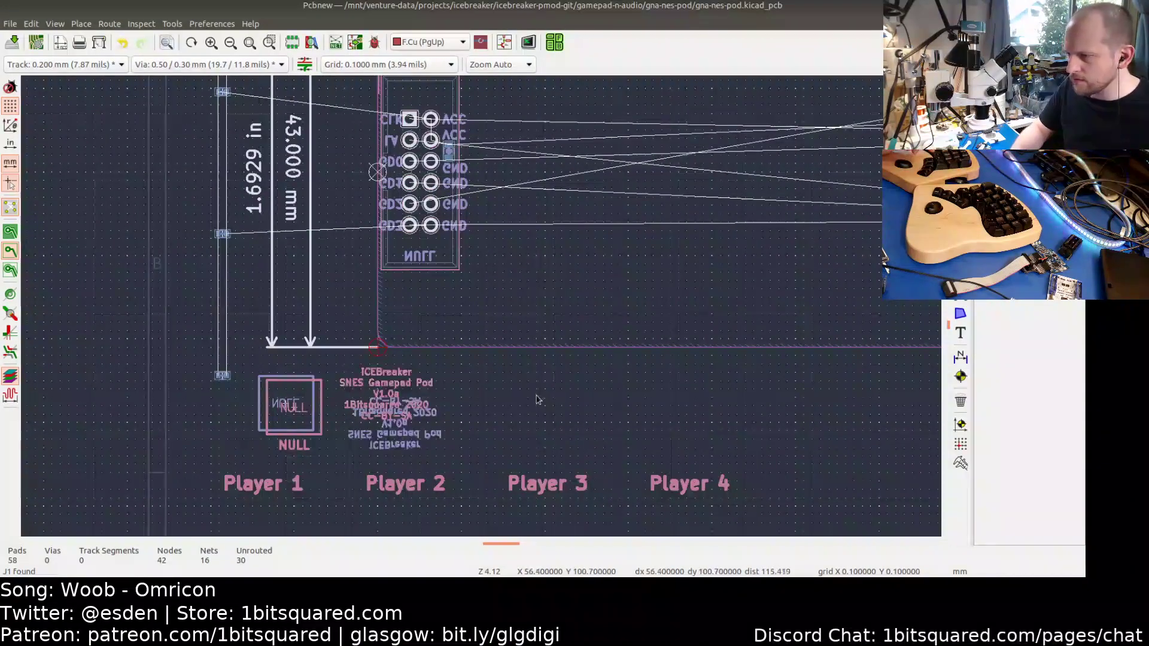
- Change "SNES Gamepad Pod" to "NES Gamepad Pod" in both the front and back silkscreen title texts below the board
{"action": "middle_click_drag", "start_coordinate": [571, 376], "coordinate": [477, 375]}
{"action": "double_click", "coordinate": [307, 372]}
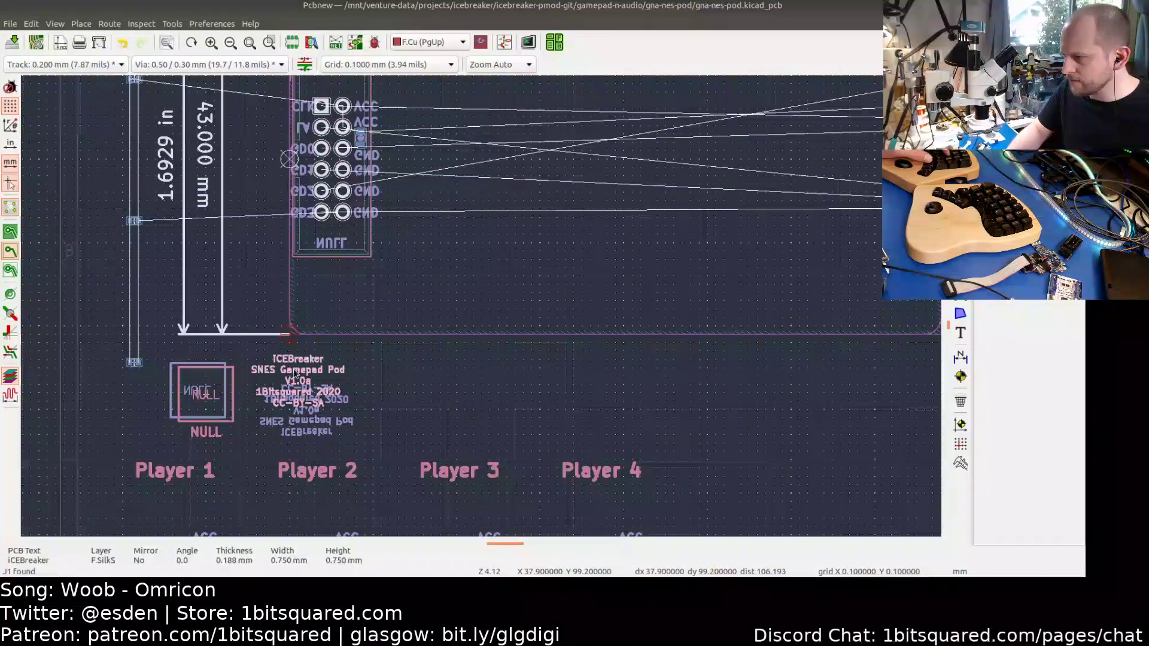
{"action": "left_click", "coordinate": [413, 226]}
{"action": "key", "text": "BackSpace"}
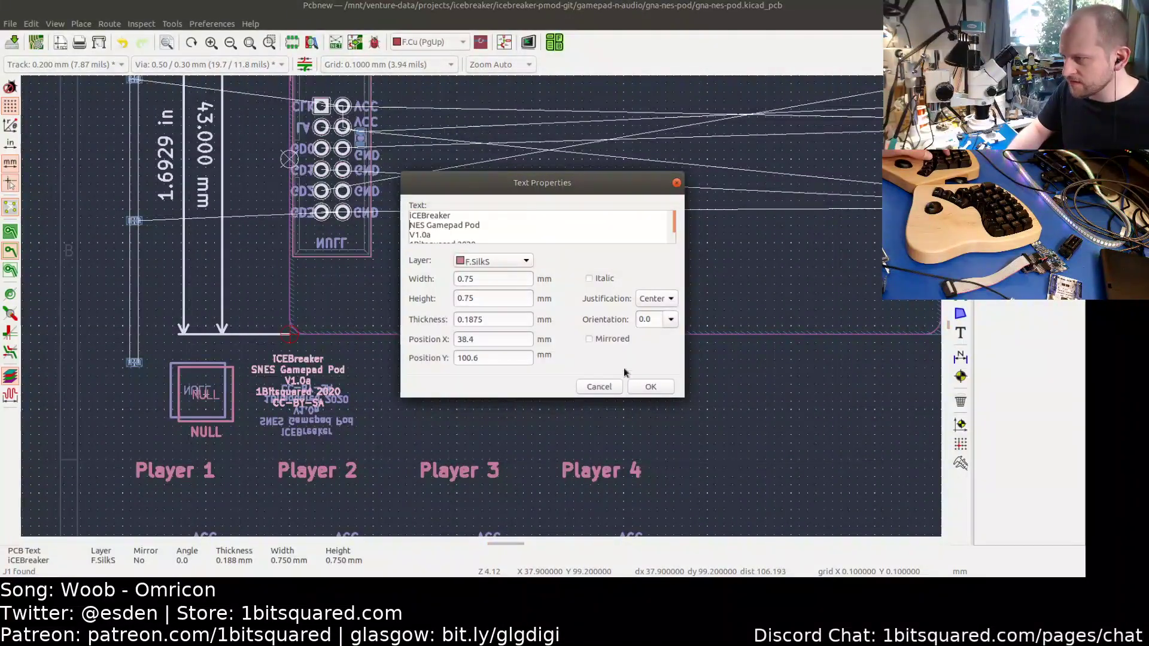
{"action": "left_click", "coordinate": [651, 387]}
{"action": "double_click", "coordinate": [321, 425]}
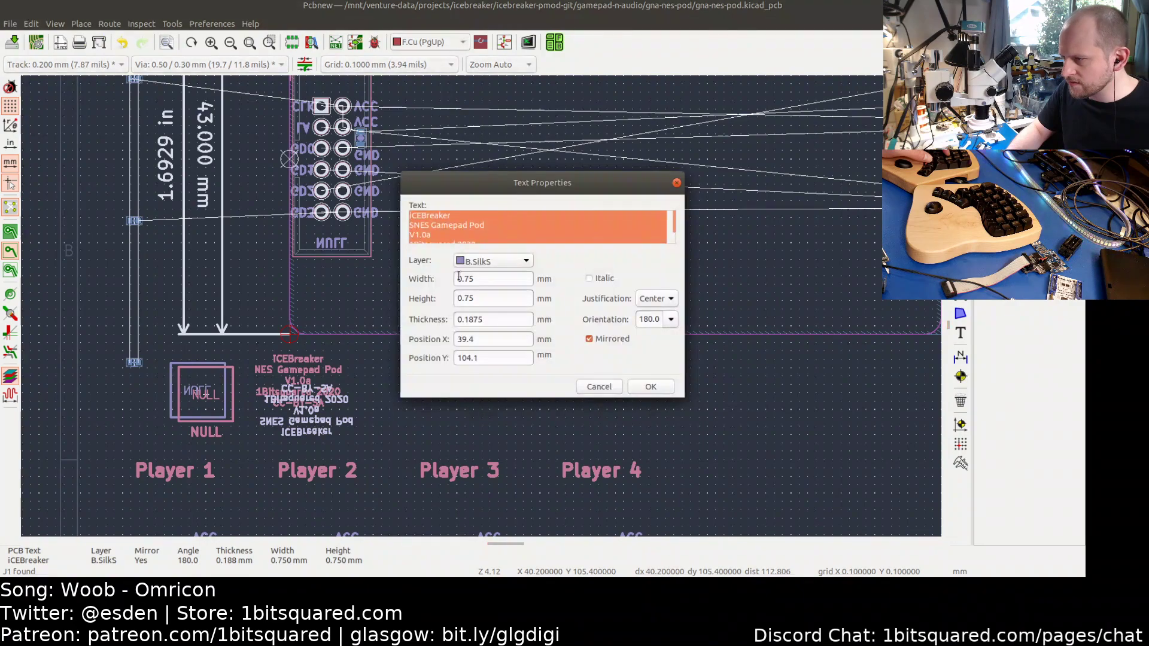
{"action": "left_click", "coordinate": [413, 225]}
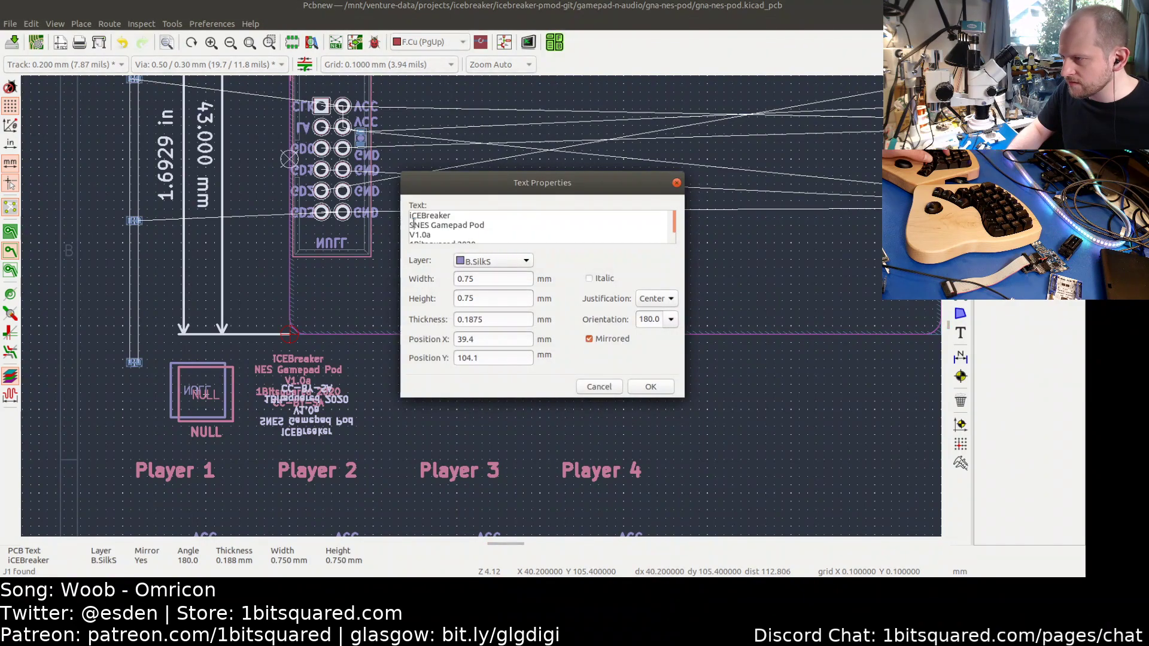
{"action": "left_click", "coordinate": [651, 387]}
- Pick up connector J1 and carry it onto the board beside the pin header, trying it at different rotations
{"action": "scroll", "coordinate": [636, 311], "scroll_direction": "down", "scroll_amount": 3}
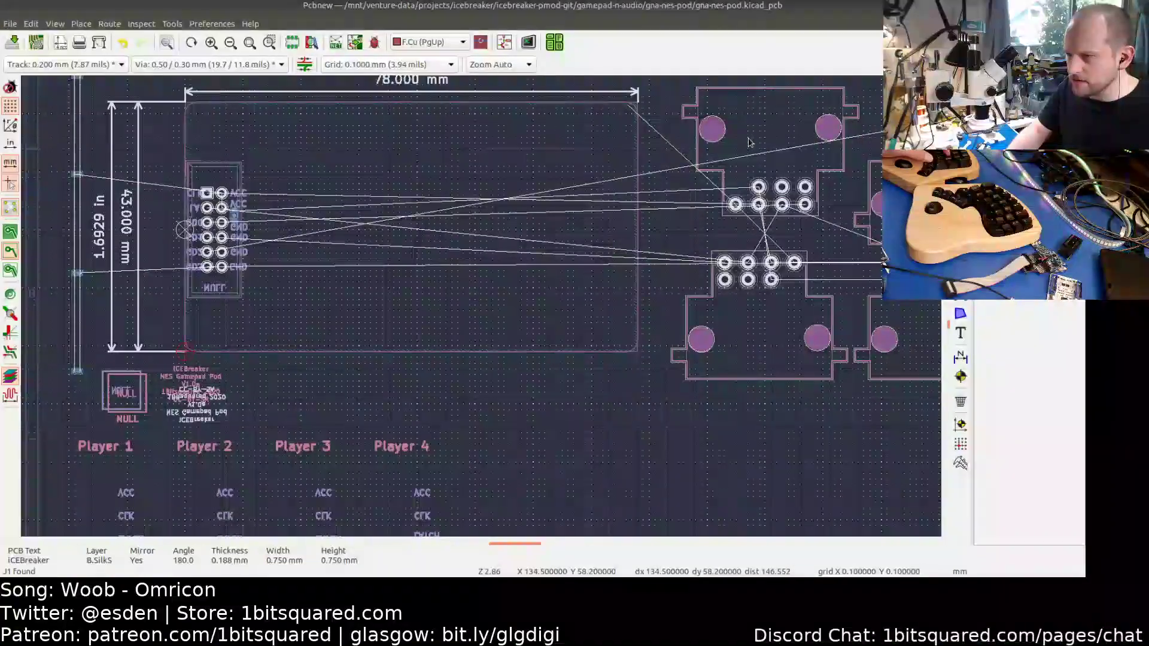
{"action": "left_click", "coordinate": [750, 143]}
{"action": "key", "text": "m"}
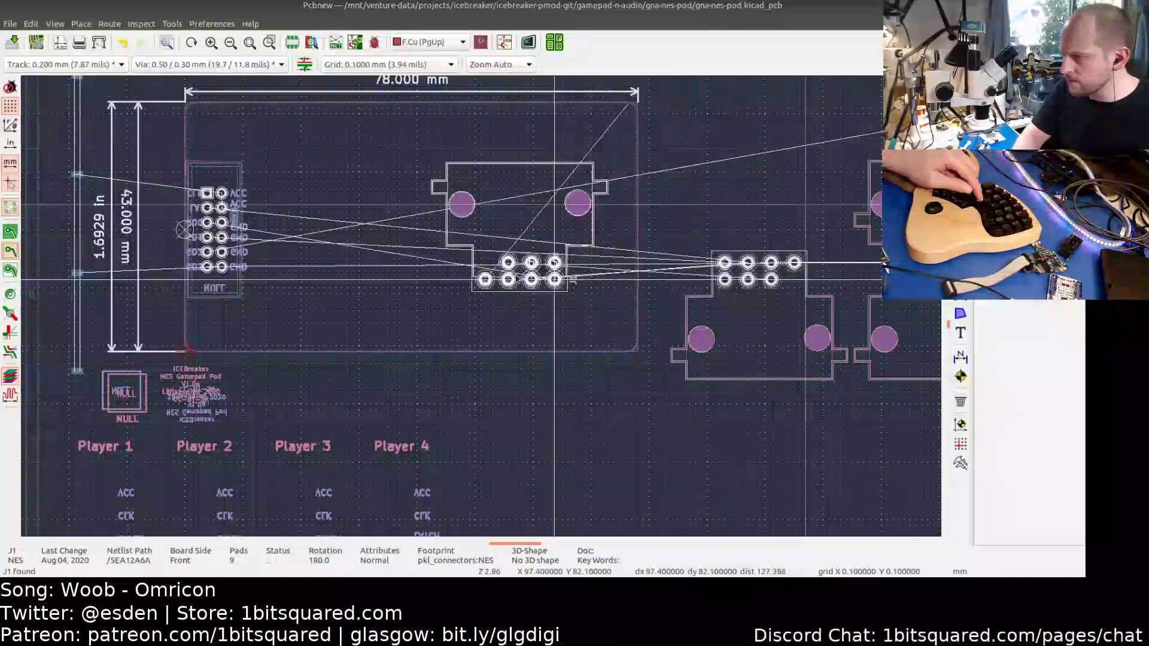
{"action": "scroll", "coordinate": [400, 231], "scroll_direction": "up", "scroll_amount": 3}
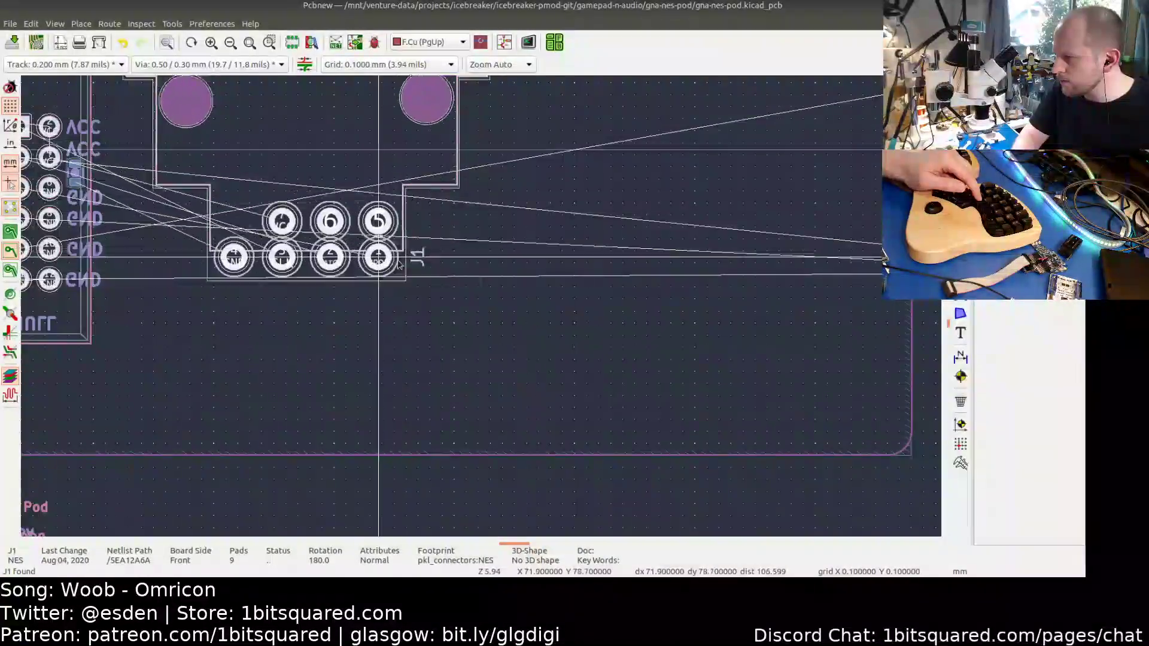
{"action": "middle_click_drag", "start_coordinate": [398, 265], "coordinate": [593, 284]}
{"action": "key", "text": "r"}
{"action": "key", "text": "r"}
{"action": "key", "text": "r"}
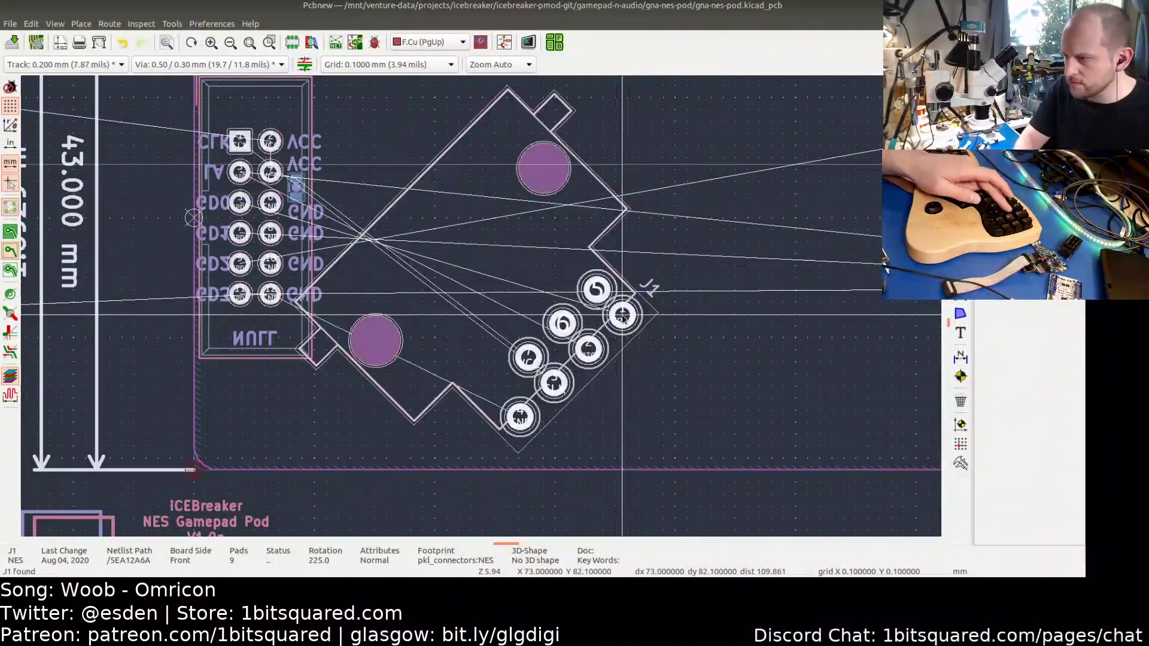
{"action": "key", "text": "r"}
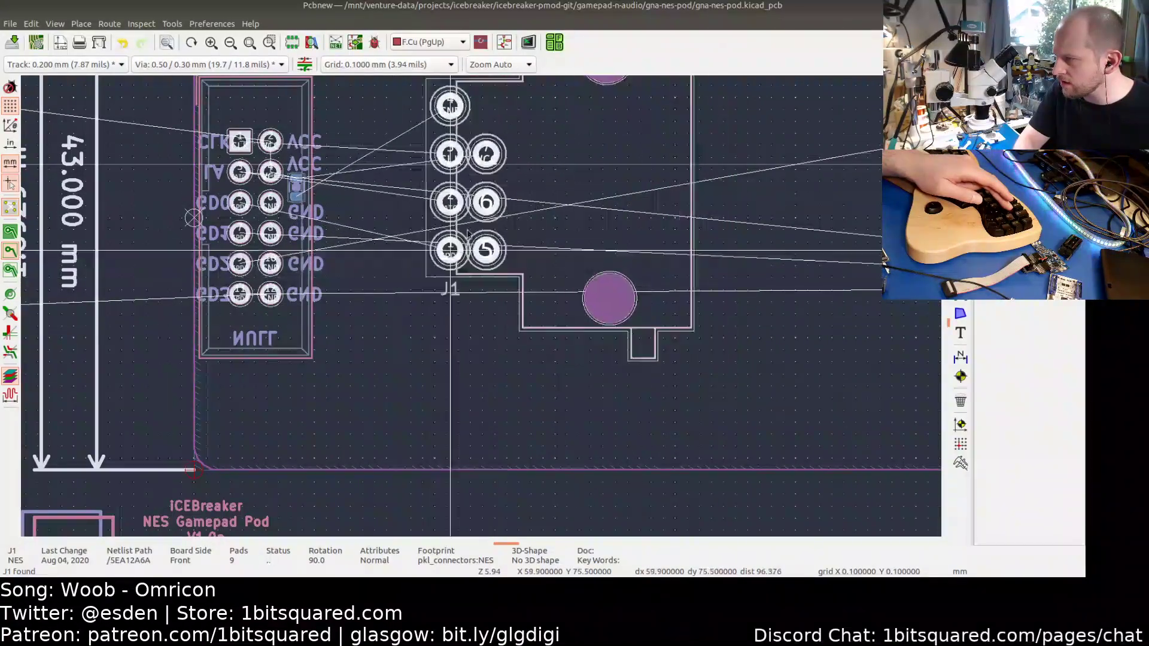
{"action": "key", "text": "r"}
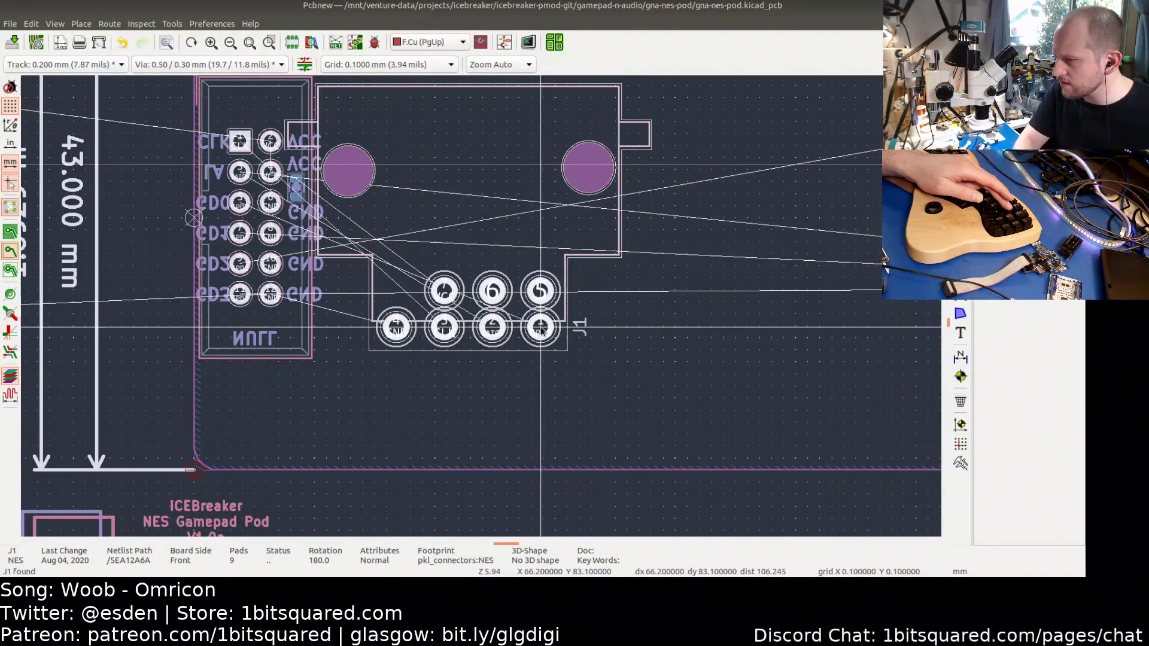
{"action": "scroll", "coordinate": [543, 332], "scroll_direction": "up", "scroll_amount": 3}
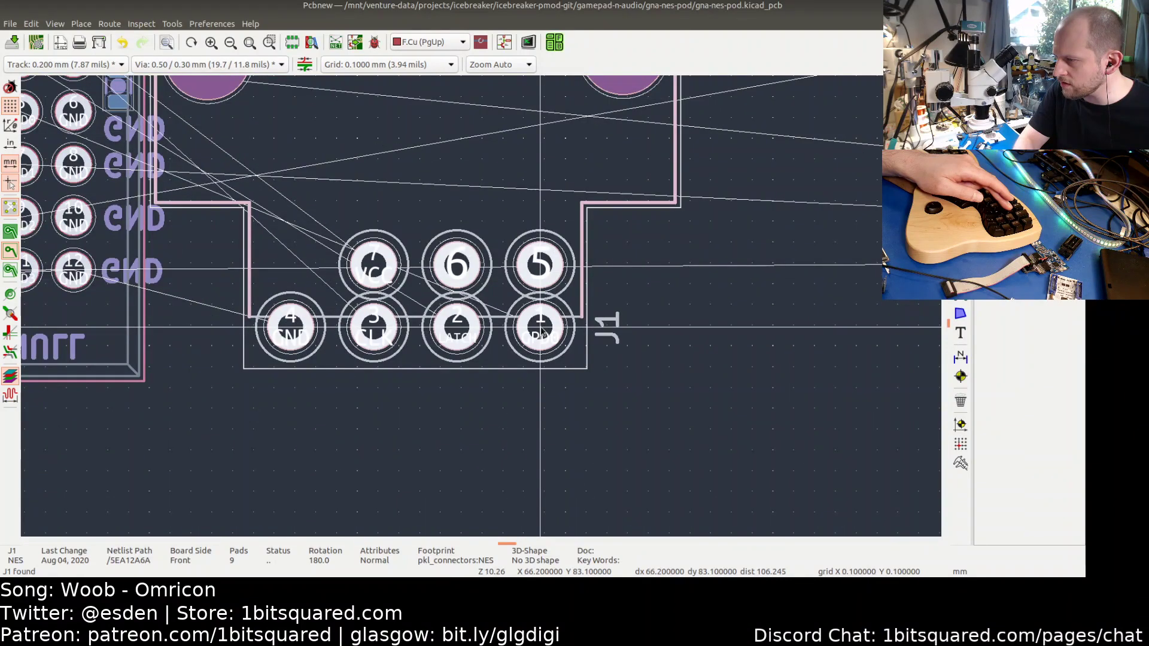
{"action": "scroll", "coordinate": [541, 328], "scroll_direction": "down", "scroll_amount": 3}
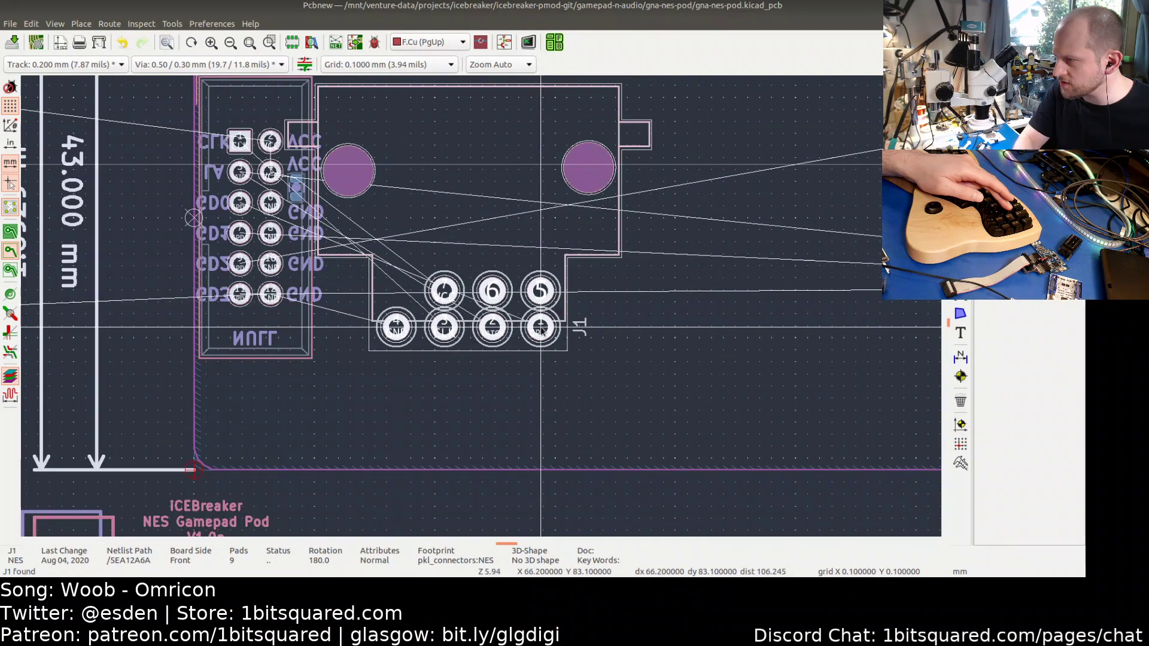
- Place connector J1 beside the pin header at 0 degrees, with its pads toward the board's upper edge and pad 1 at about X 57.4, Y 69 mm
{"action": "key", "text": "r"}
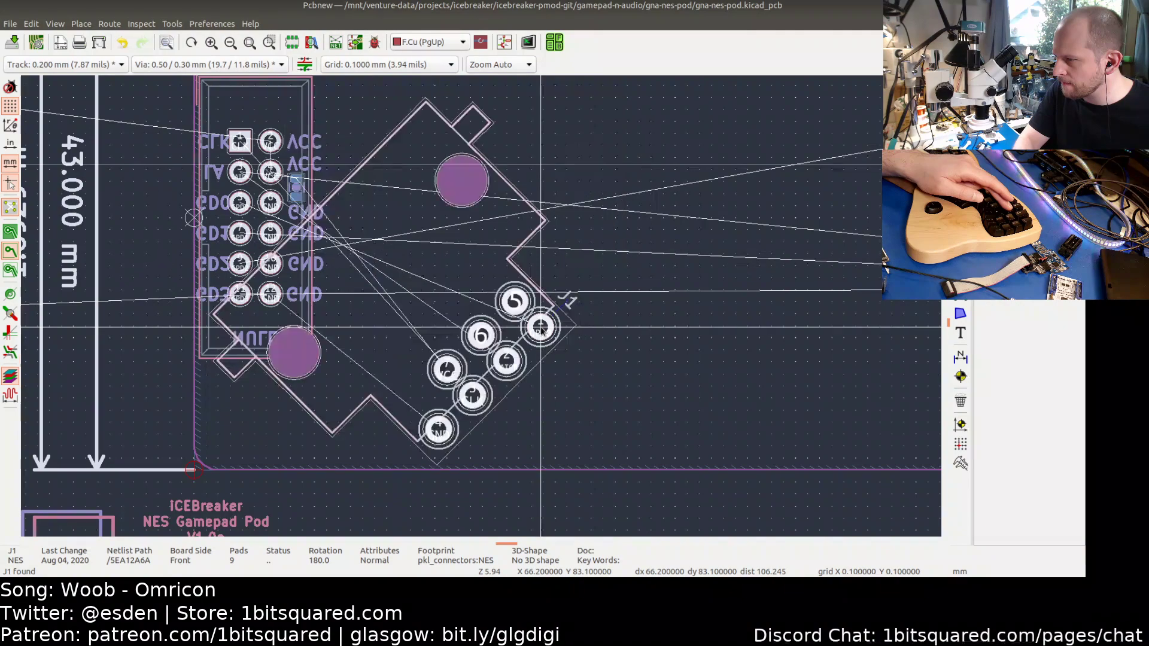
{"action": "key", "text": "r"}
{"action": "key", "text": "r"}
{"action": "key", "text": "r"}
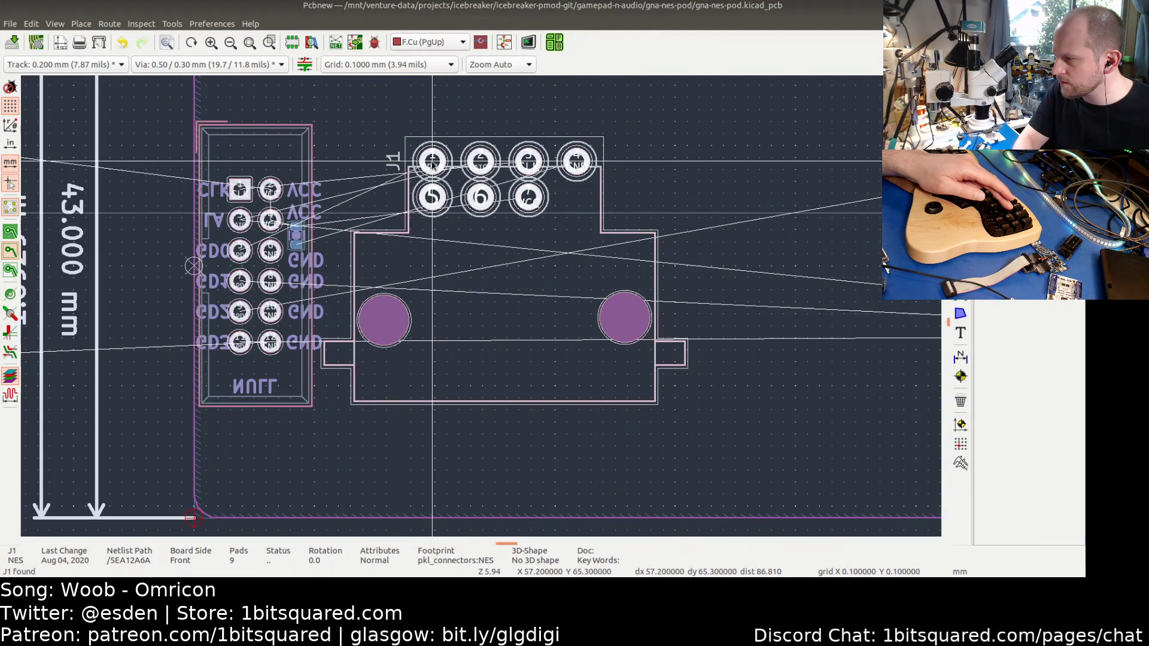
{"action": "key", "text": "r"}
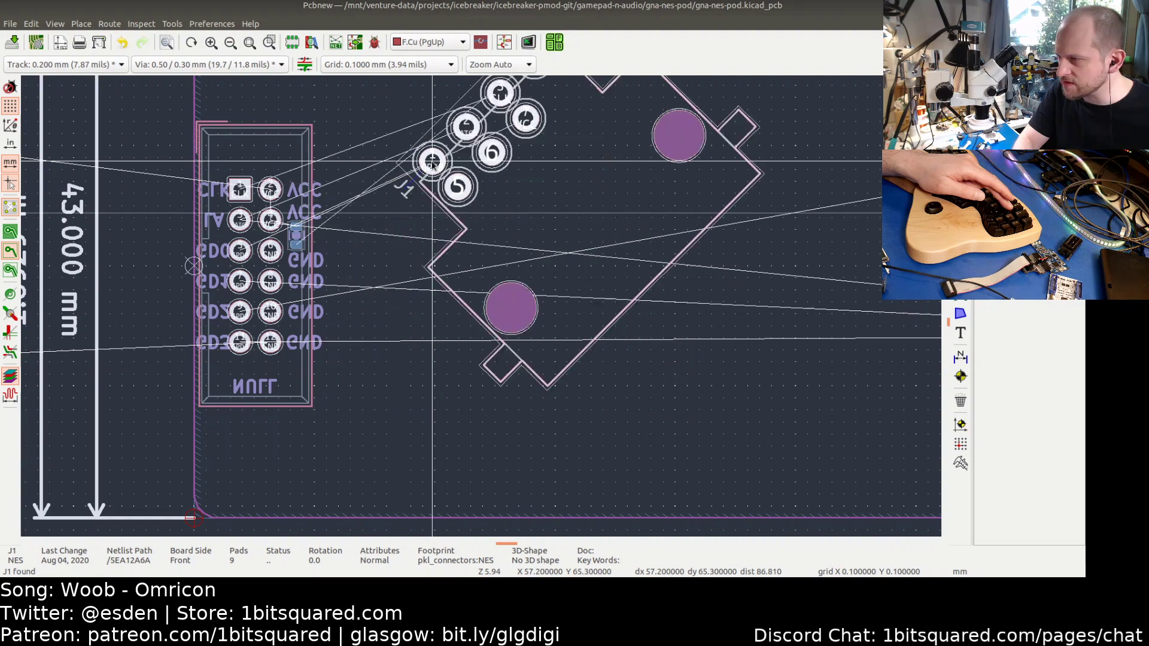
{"action": "key", "text": "r"}
{"action": "key", "text": "r"}
{"action": "key", "text": "r"}
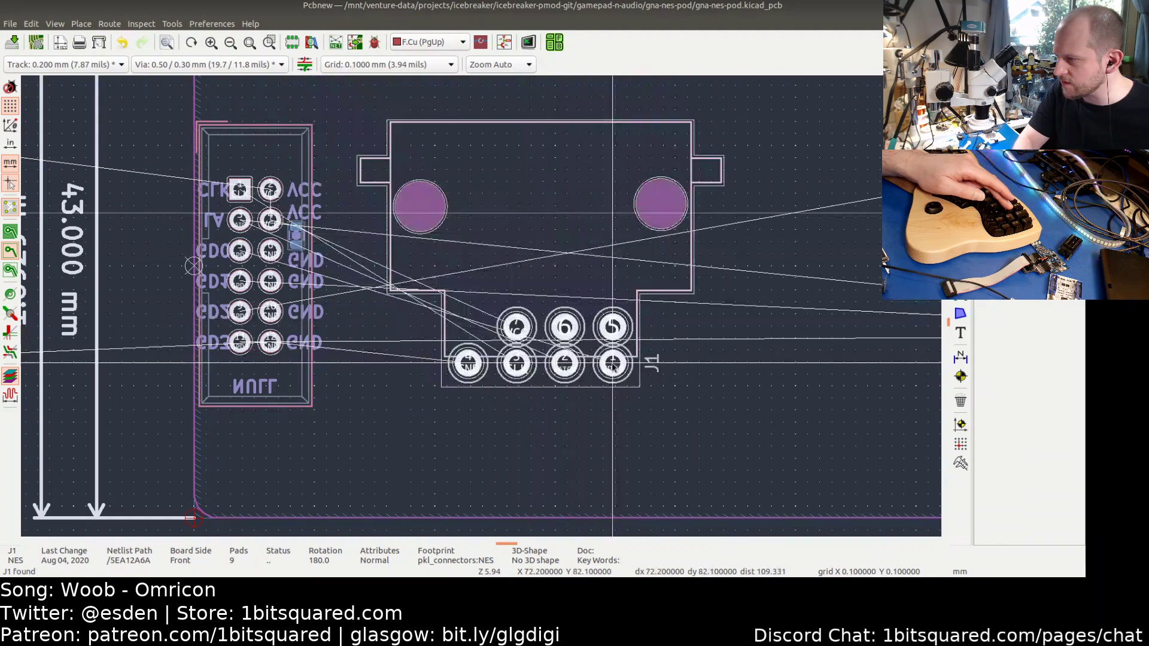
{"action": "key", "text": "r"}
{"action": "key", "text": "r"}
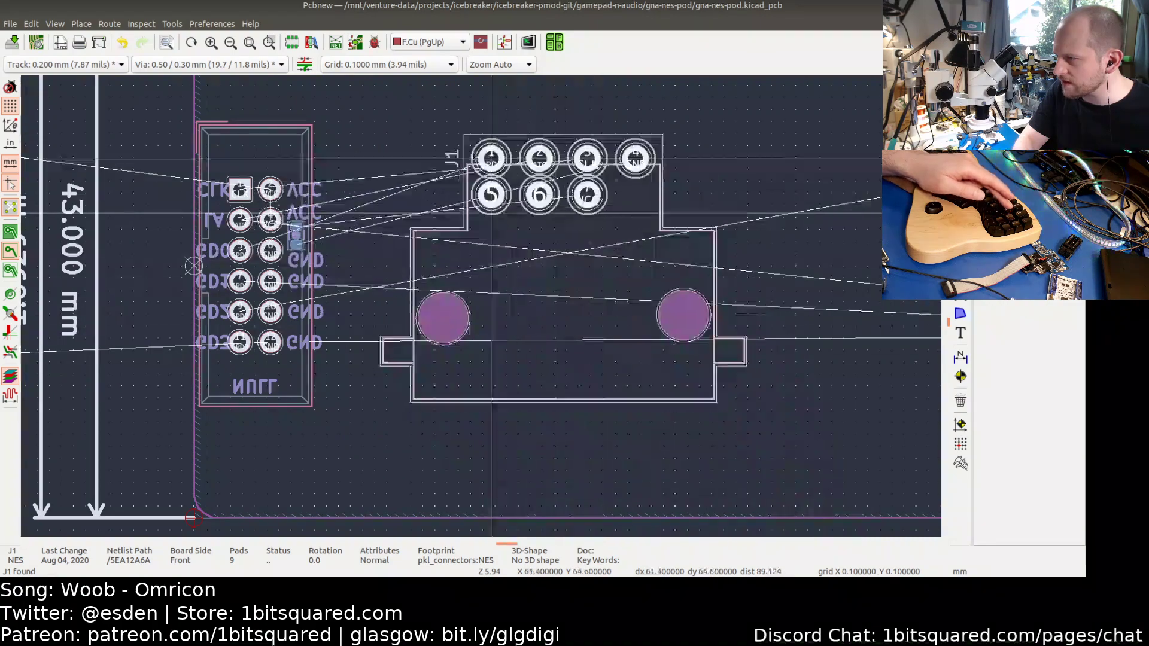
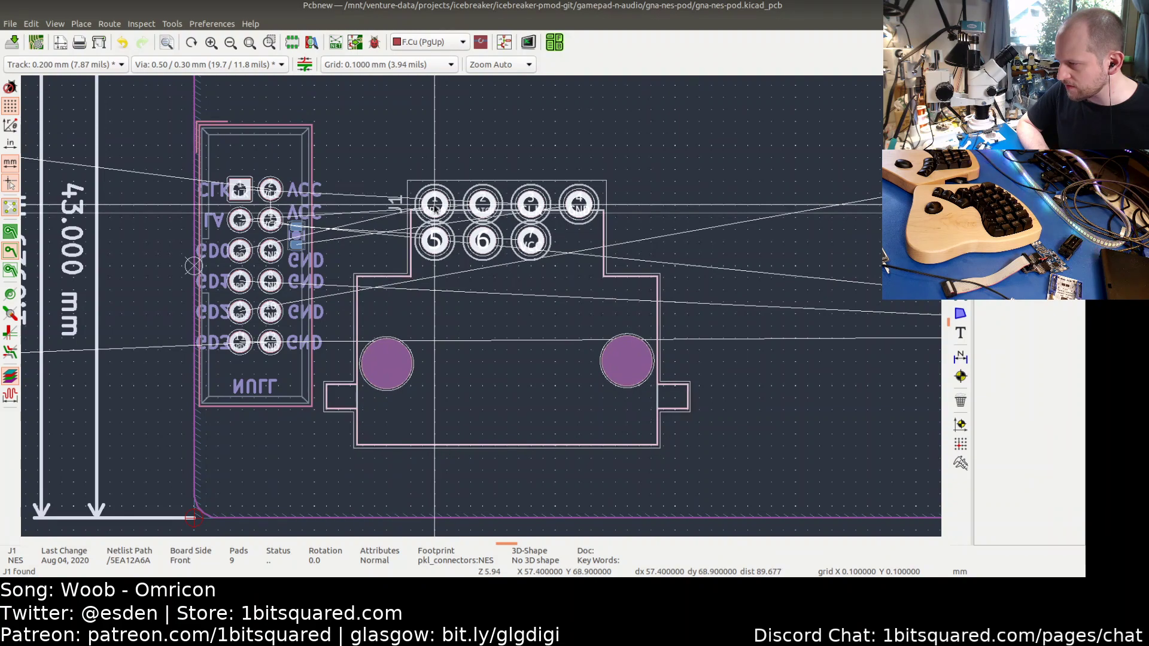
{"action": "left_click", "coordinate": [435, 206]}
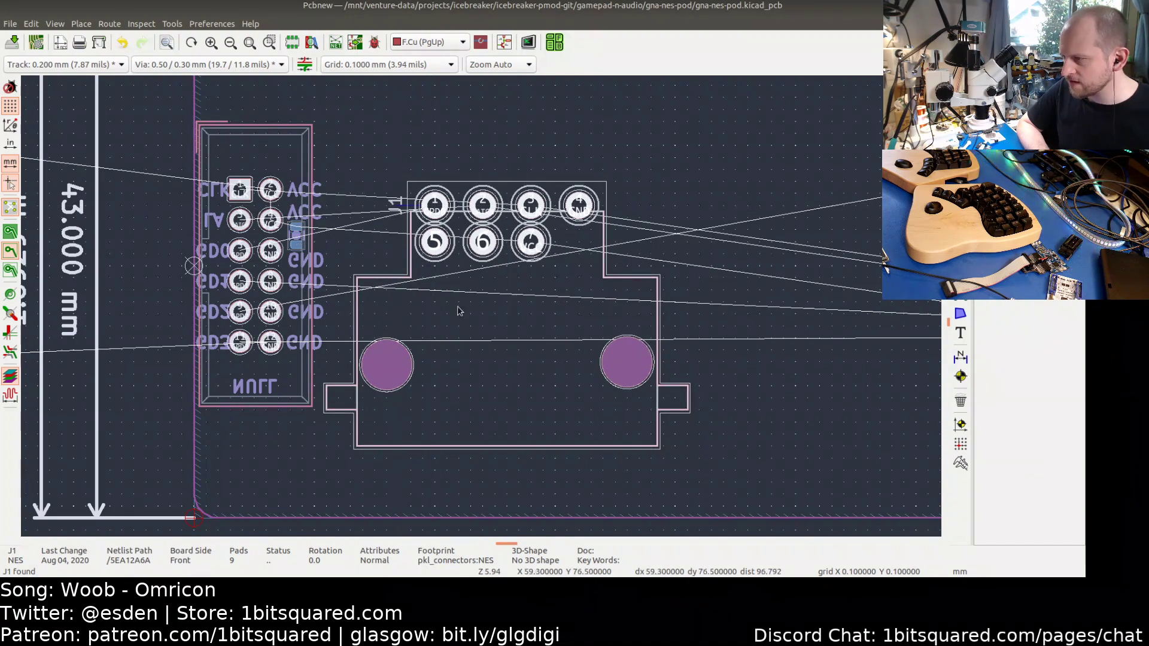
{"action": "left_click", "coordinate": [450, 173]}
- Raise the lower edge of the B.Cu GND zone to Y 86 mm, just below the header, and align its lower left corner with the board edge
{"action": "scroll", "coordinate": [484, 282], "scroll_direction": "down", "scroll_amount": 3}
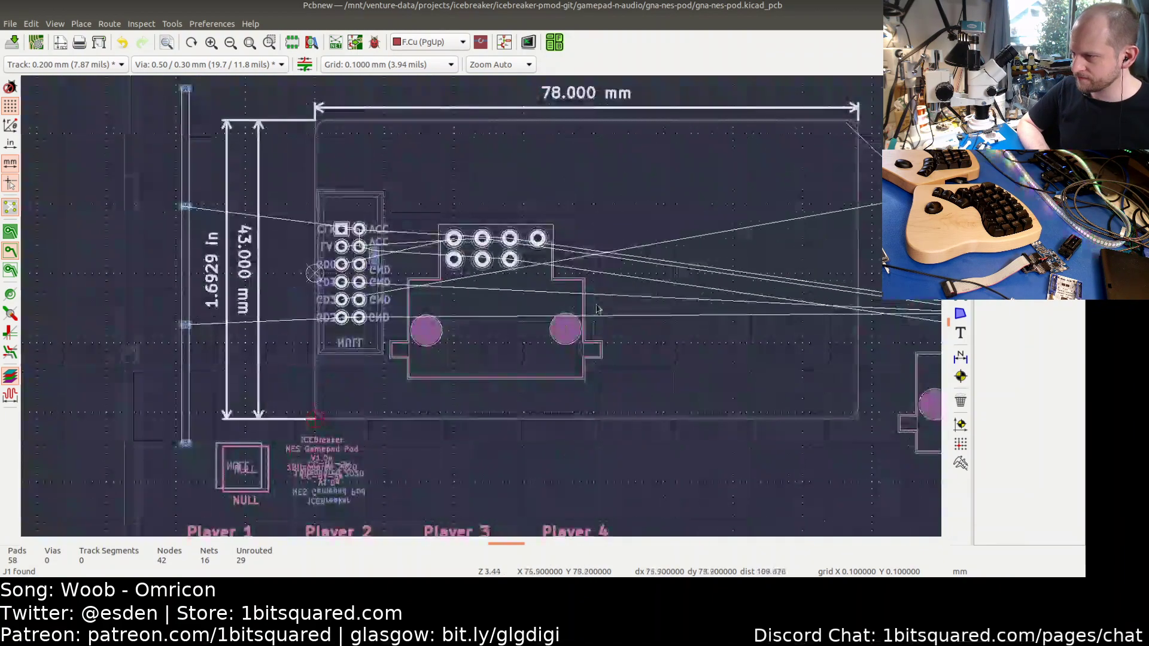
{"action": "scroll", "coordinate": [374, 400], "scroll_direction": "up", "scroll_amount": 4}
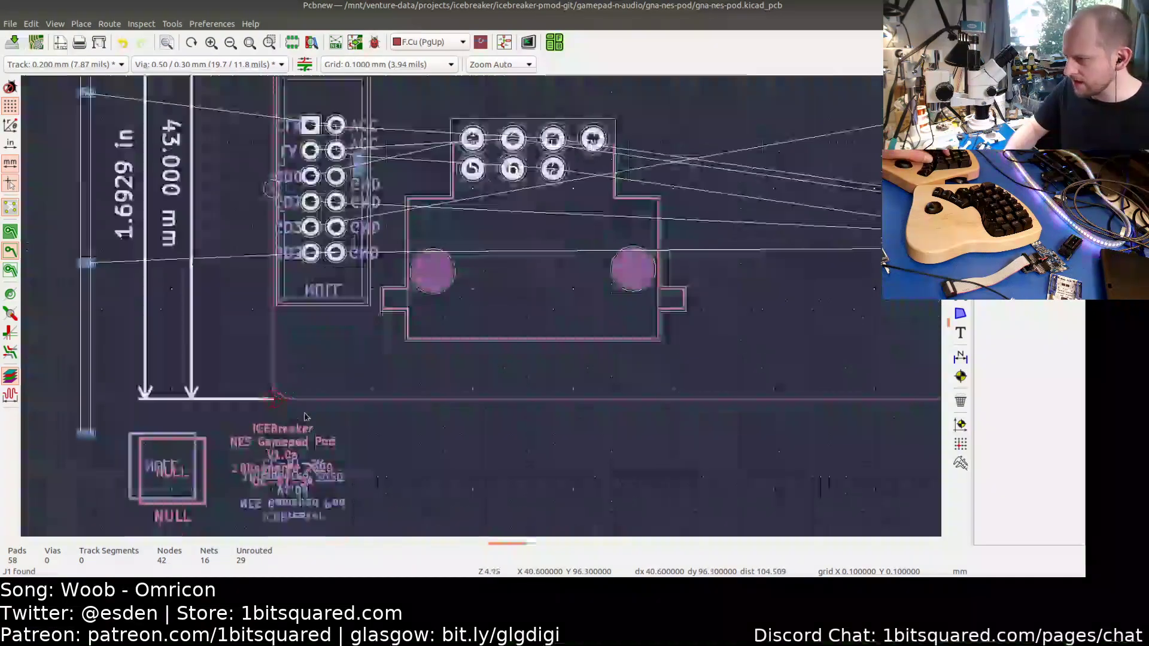
{"action": "left_click", "coordinate": [329, 406]}
{"action": "left_click_drag", "start_coordinate": [820, 393], "coordinate": [823, 262]}
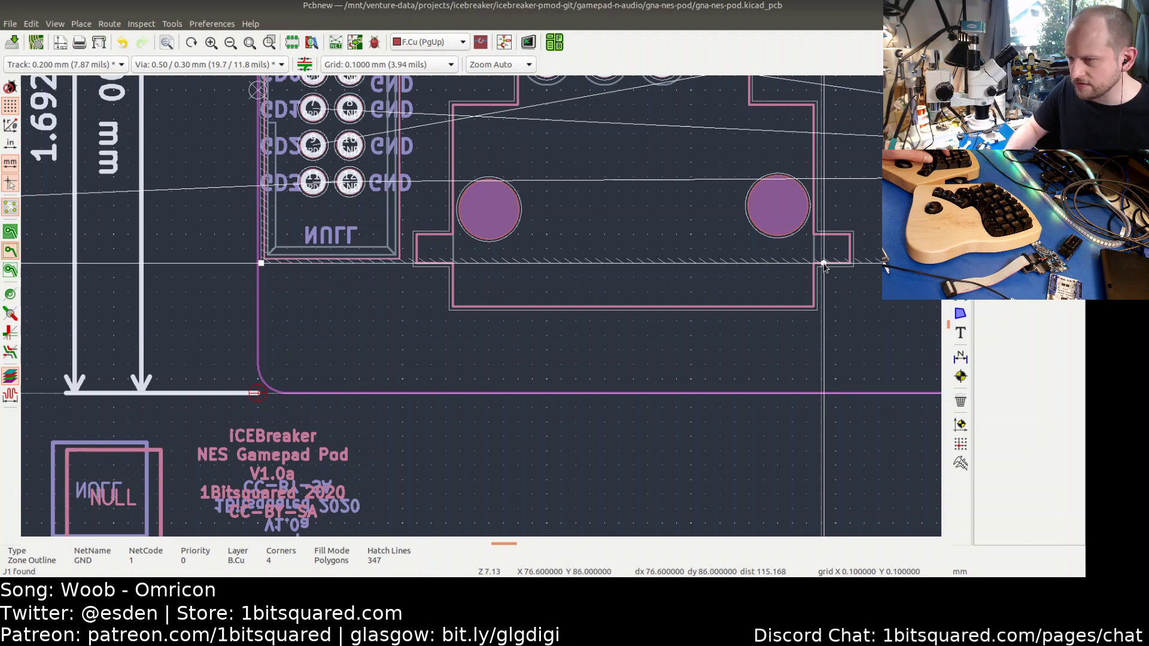
{"action": "scroll", "coordinate": [348, 293], "scroll_direction": "up", "scroll_amount": 3}
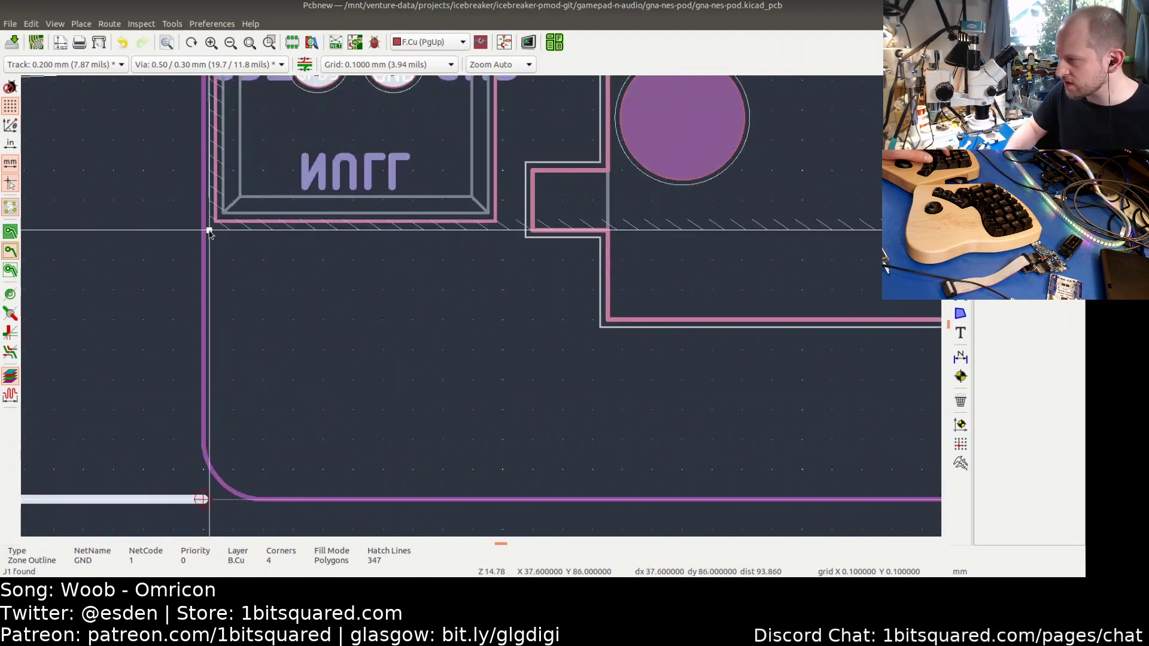
{"action": "left_click_drag", "start_coordinate": [209, 231], "coordinate": [203, 232]}
- Align the GND zone's lower right corner with the board's right edge, keeping the zone's lower edge level
{"action": "scroll", "coordinate": [438, 307], "scroll_direction": "down", "scroll_amount": 4}
{"action": "middle_click_drag", "start_coordinate": [496, 346], "coordinate": [160, 333]}
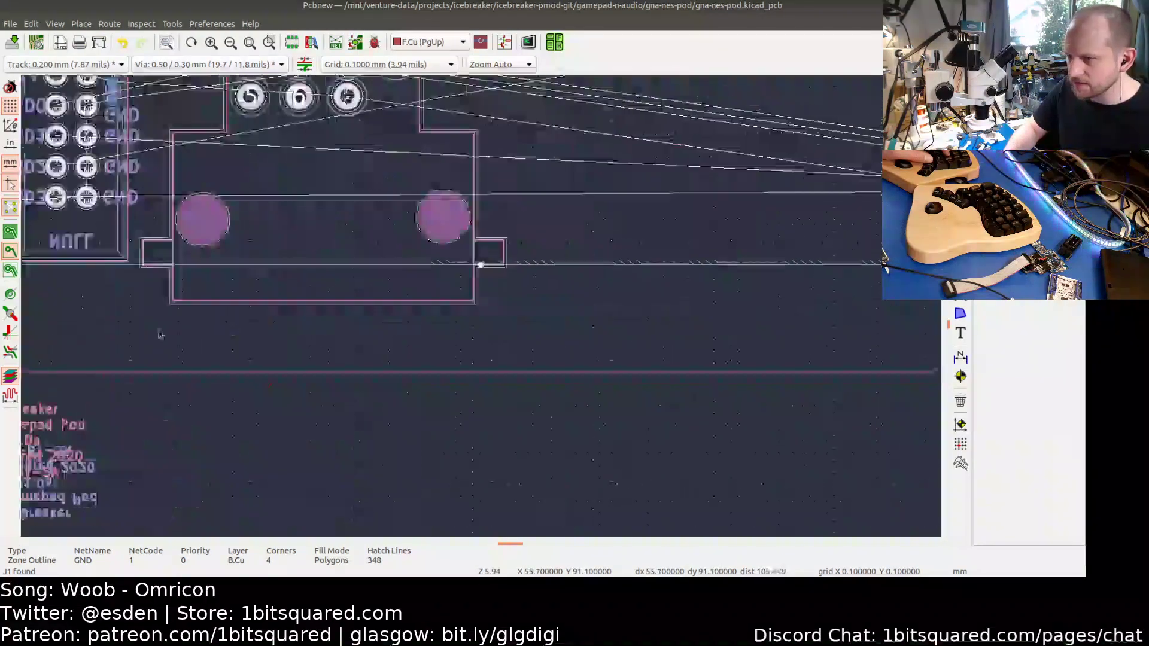
{"action": "middle_click_drag", "start_coordinate": [811, 333], "coordinate": [395, 343]}
{"action": "scroll", "coordinate": [520, 293], "scroll_direction": "up", "scroll_amount": 5}
{"action": "left_click_drag", "start_coordinate": [552, 252], "coordinate": [547, 252]}
{"action": "scroll", "coordinate": [281, 321], "scroll_direction": "down", "scroll_amount": 3}
{"action": "middle_click_drag", "start_coordinate": [142, 354], "coordinate": [511, 340]}
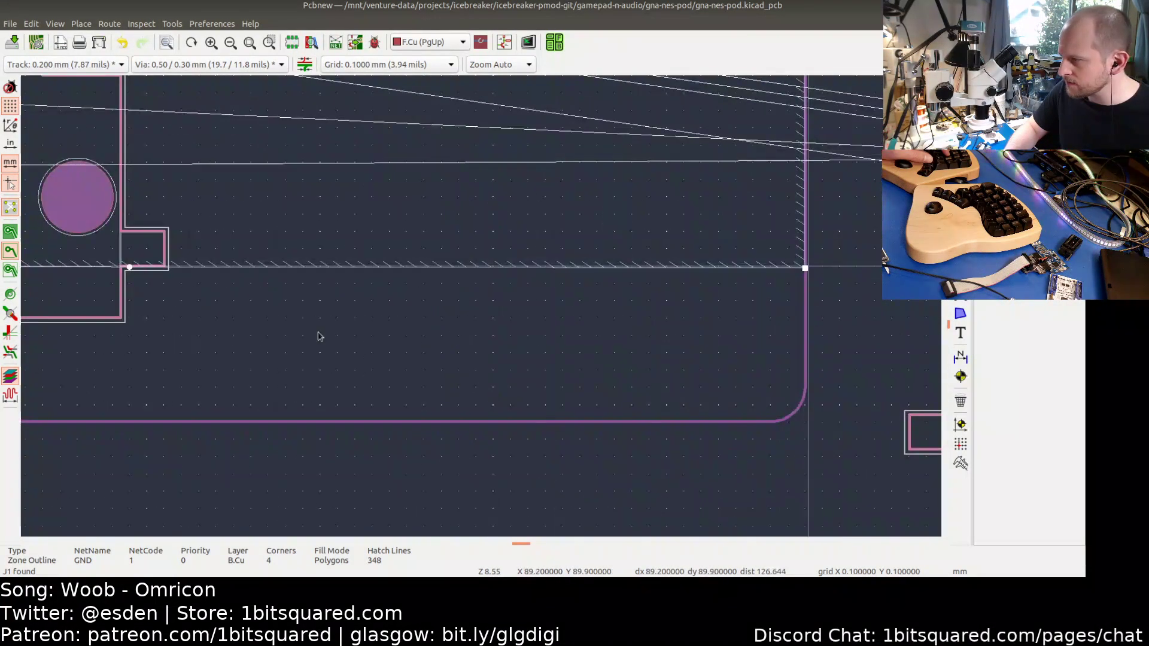
{"action": "middle_click_drag", "start_coordinate": [51, 345], "coordinate": [501, 342]}
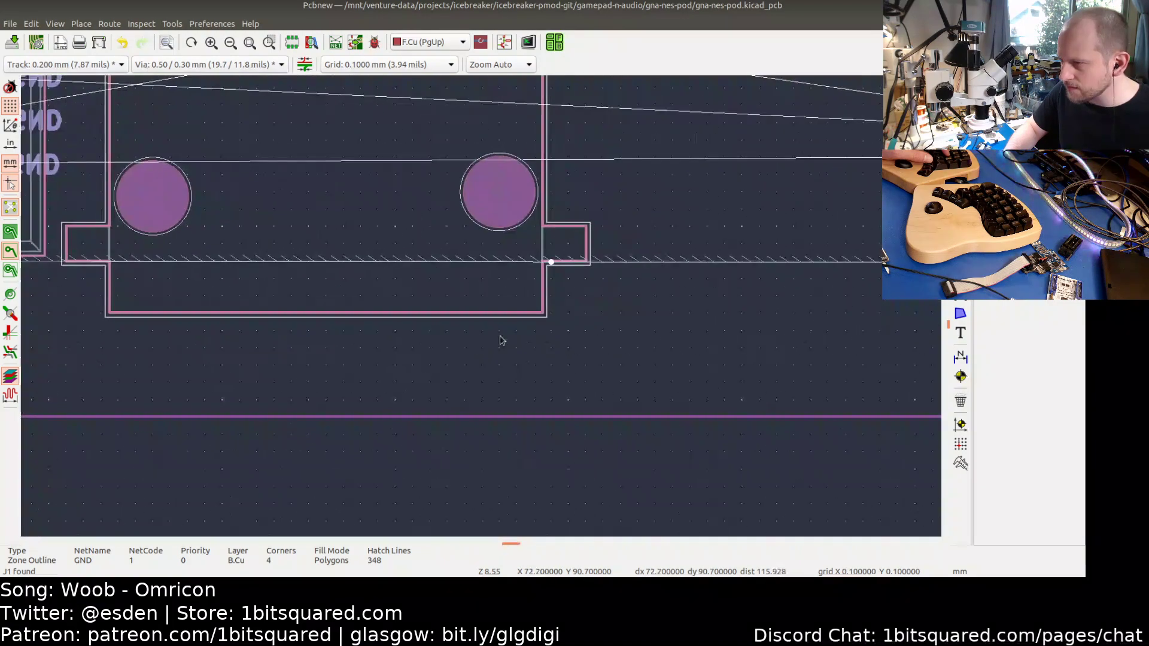
{"action": "scroll", "coordinate": [586, 280], "scroll_direction": "up", "scroll_amount": 4}
{"action": "scroll", "coordinate": [657, 305], "scroll_direction": "down", "scroll_amount": 2}
{"action": "middle_click_drag", "start_coordinate": [742, 335], "coordinate": [298, 342]}
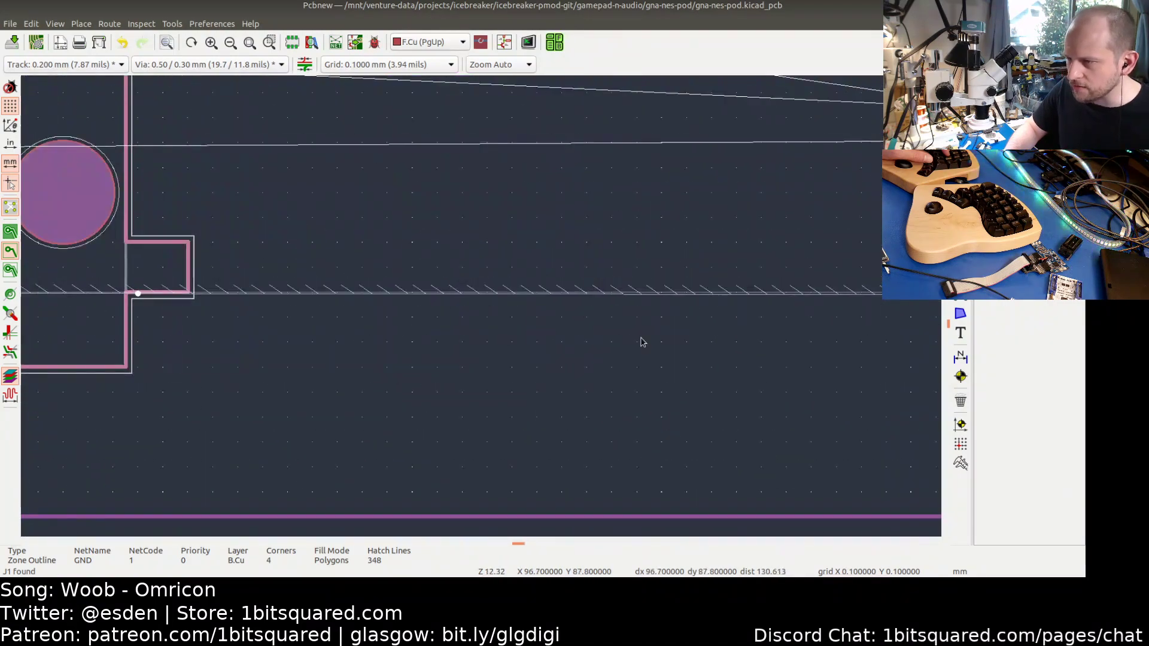
{"action": "middle_click_drag", "start_coordinate": [670, 342], "coordinate": [317, 349]}
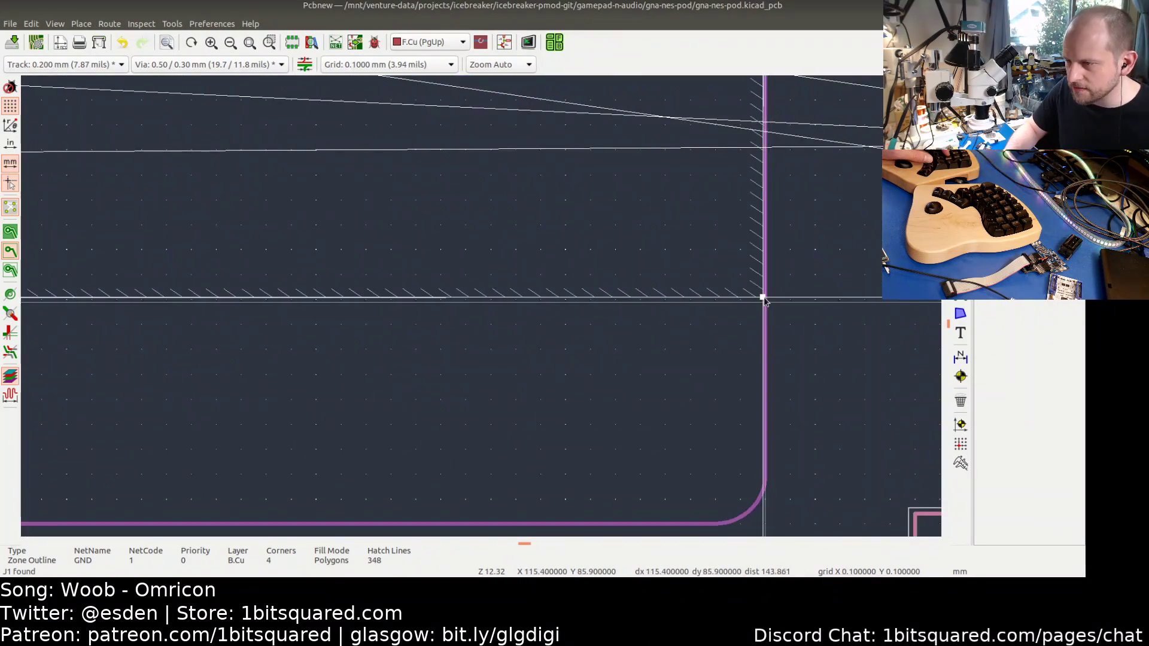
{"action": "left_click_drag", "start_coordinate": [765, 303], "coordinate": [765, 301]}
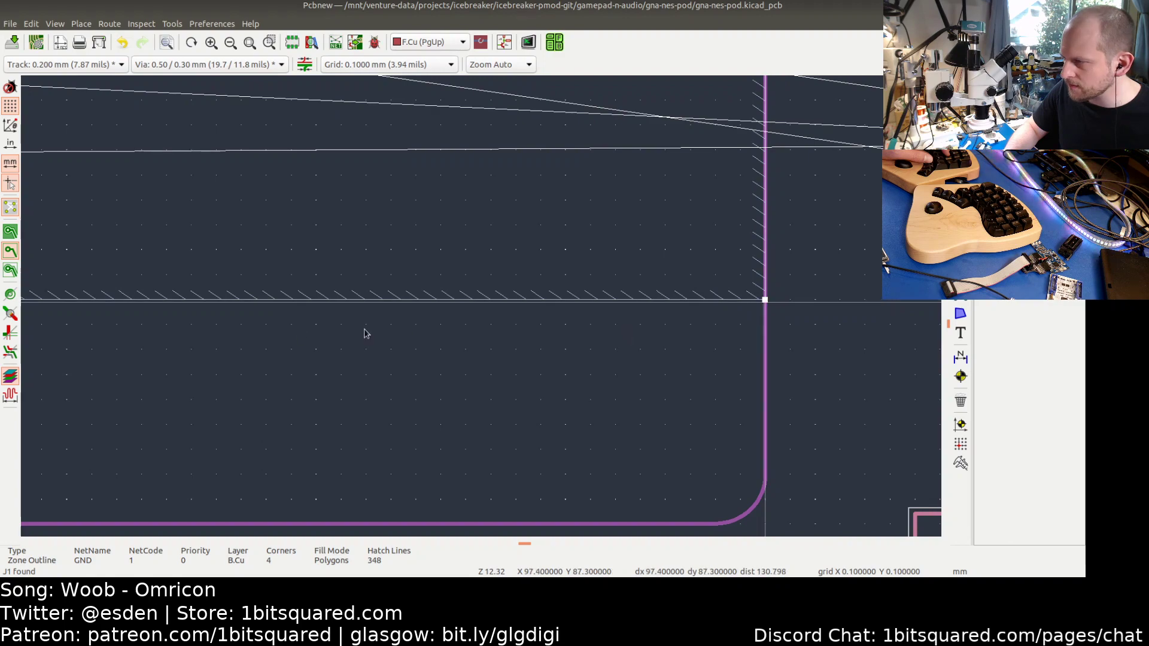
- Refill all copper zones on the board
{"action": "middle_click_drag", "start_coordinate": [364, 330], "coordinate": [818, 331]}
{"action": "middle_click_drag", "start_coordinate": [480, 334], "coordinate": [611, 328]}
{"action": "key", "text": "b"}
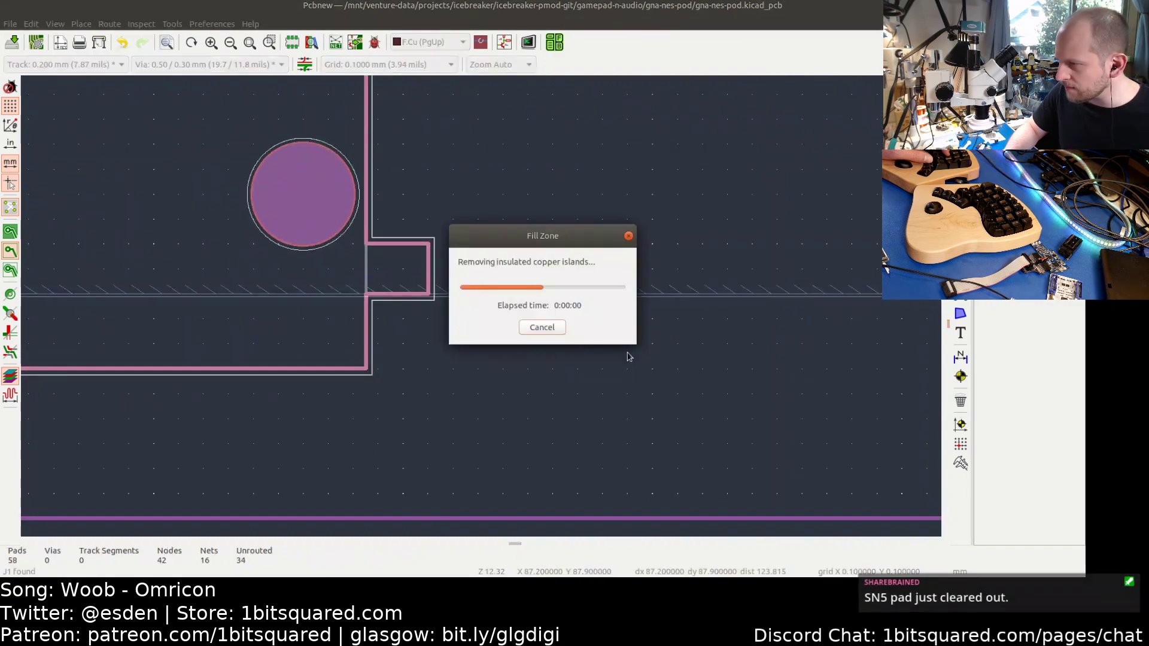
{"action": "scroll", "coordinate": [623, 346], "scroll_direction": "down", "scroll_amount": 4}
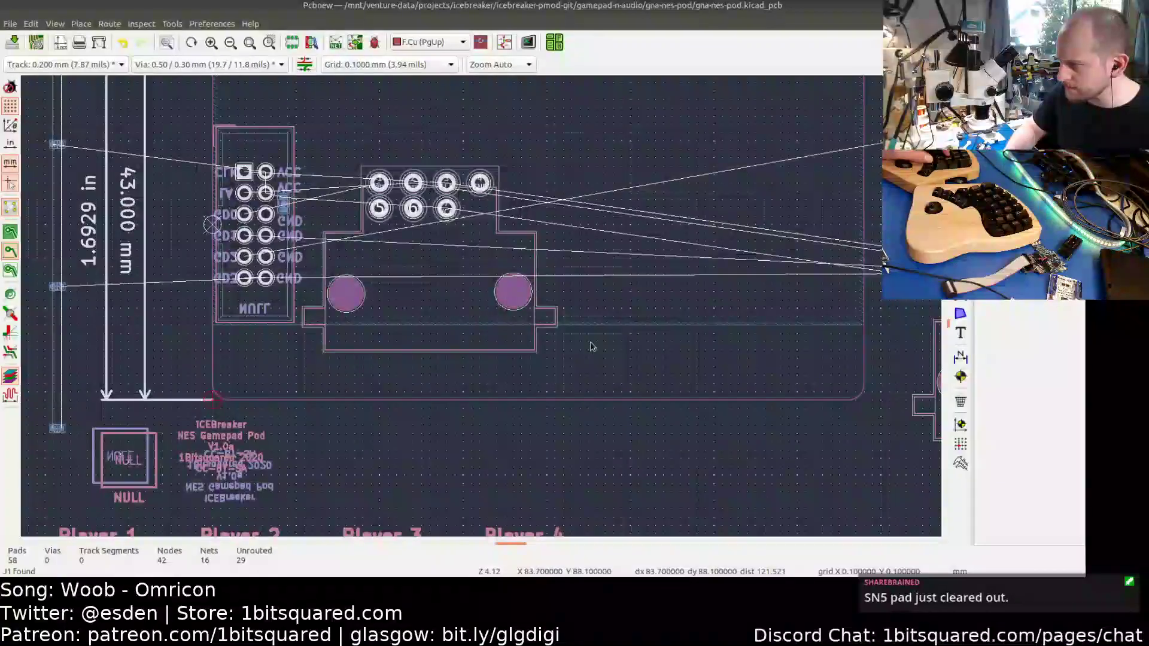
{"action": "scroll", "coordinate": [599, 335], "scroll_direction": "up", "scroll_amount": 2}
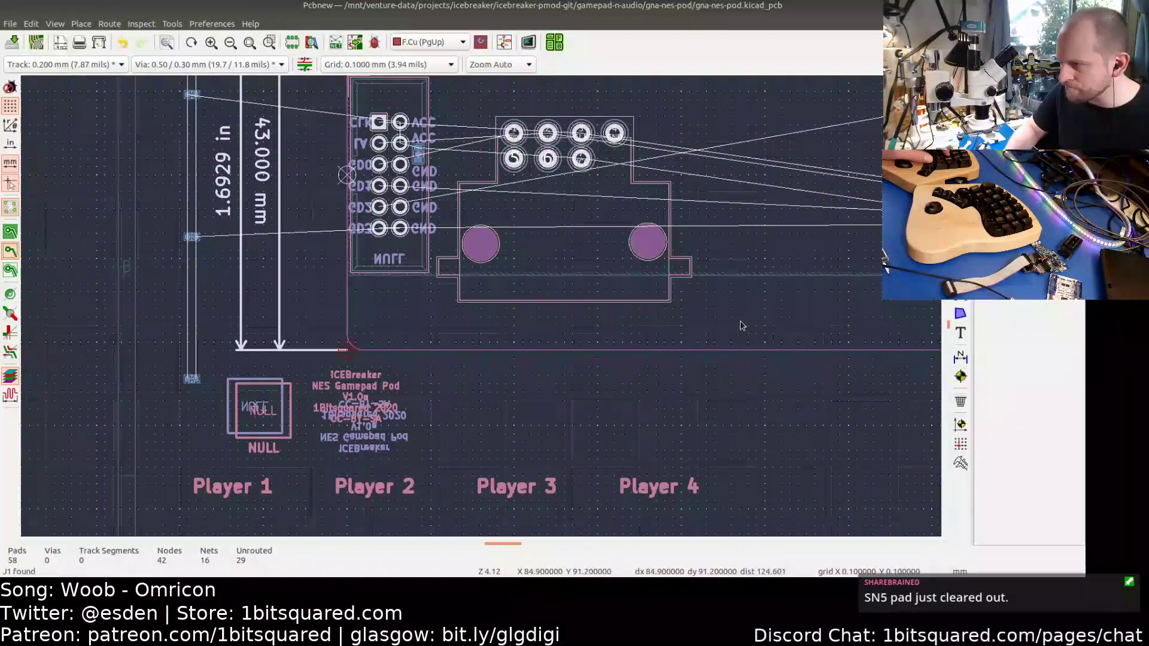
{"action": "middle_click_drag", "start_coordinate": [741, 325], "coordinate": [560, 339]}
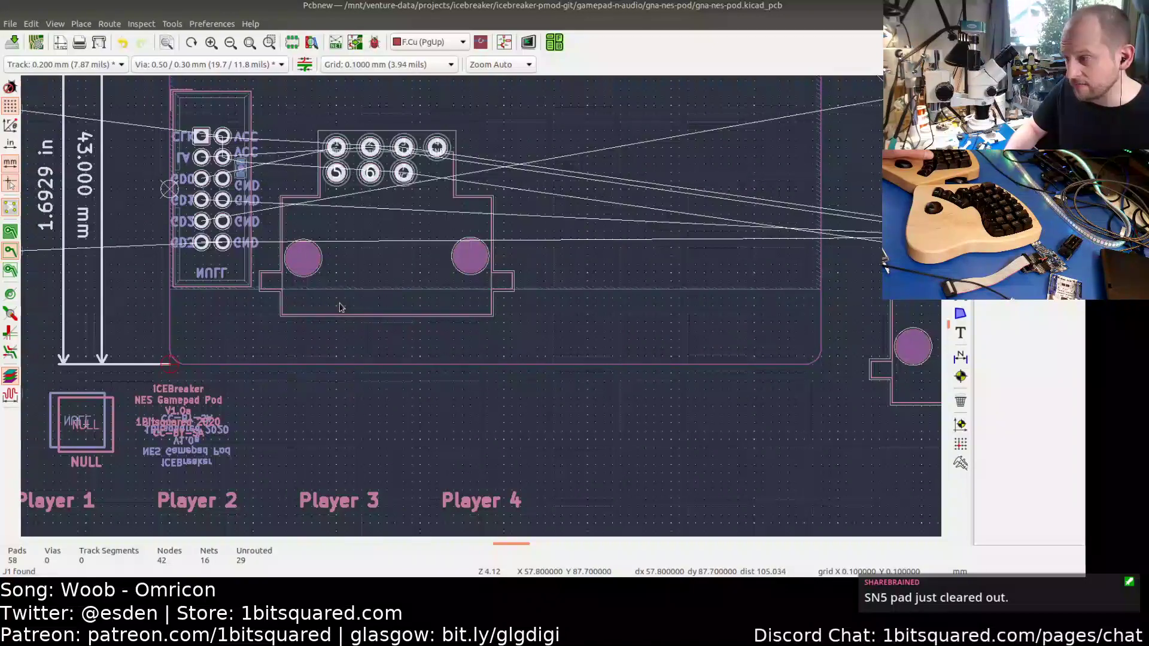
{"action": "scroll", "coordinate": [623, 308], "scroll_direction": "up", "scroll_amount": 2}
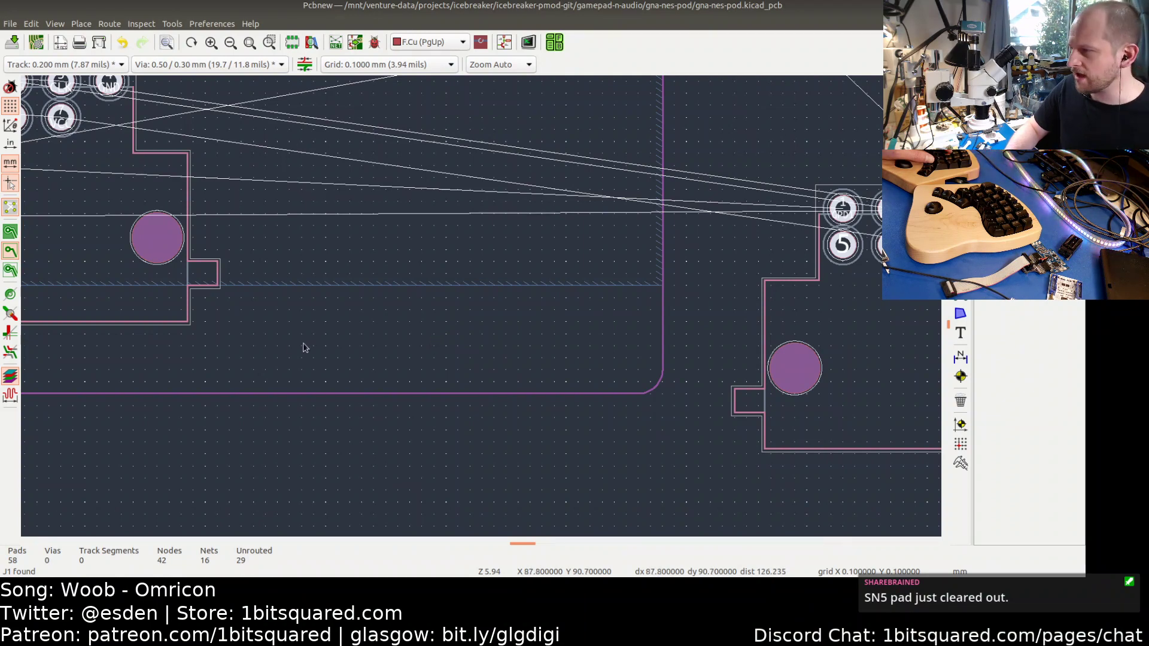
{"action": "middle_click_drag", "start_coordinate": [322, 352], "coordinate": [506, 368]}
{"action": "middle_click_drag", "start_coordinate": [367, 358], "coordinate": [448, 359]}
{"action": "scroll", "coordinate": [447, 353], "scroll_direction": "down", "scroll_amount": 2}
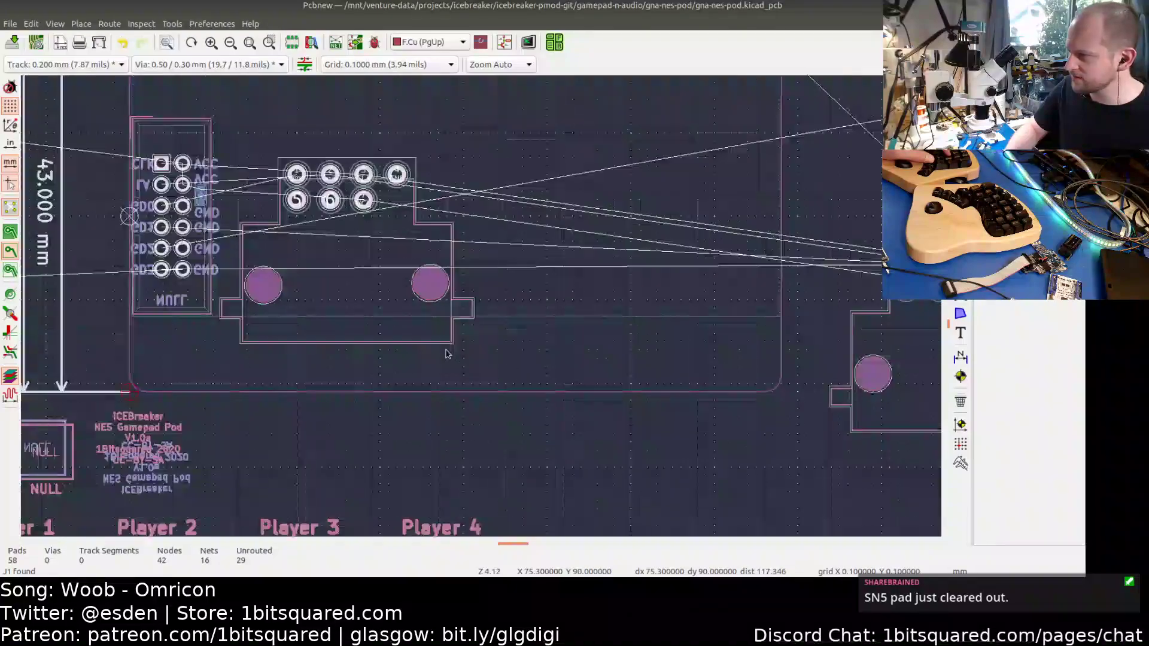
- Review the board's lower edge segment and the B.Cu GND zone's properties
{"action": "middle_click_drag", "start_coordinate": [536, 330], "coordinate": [540, 385]}
{"action": "scroll", "coordinate": [566, 318], "scroll_direction": "down", "scroll_amount": 1}
{"action": "scroll", "coordinate": [375, 125], "scroll_direction": "up", "scroll_amount": 2}
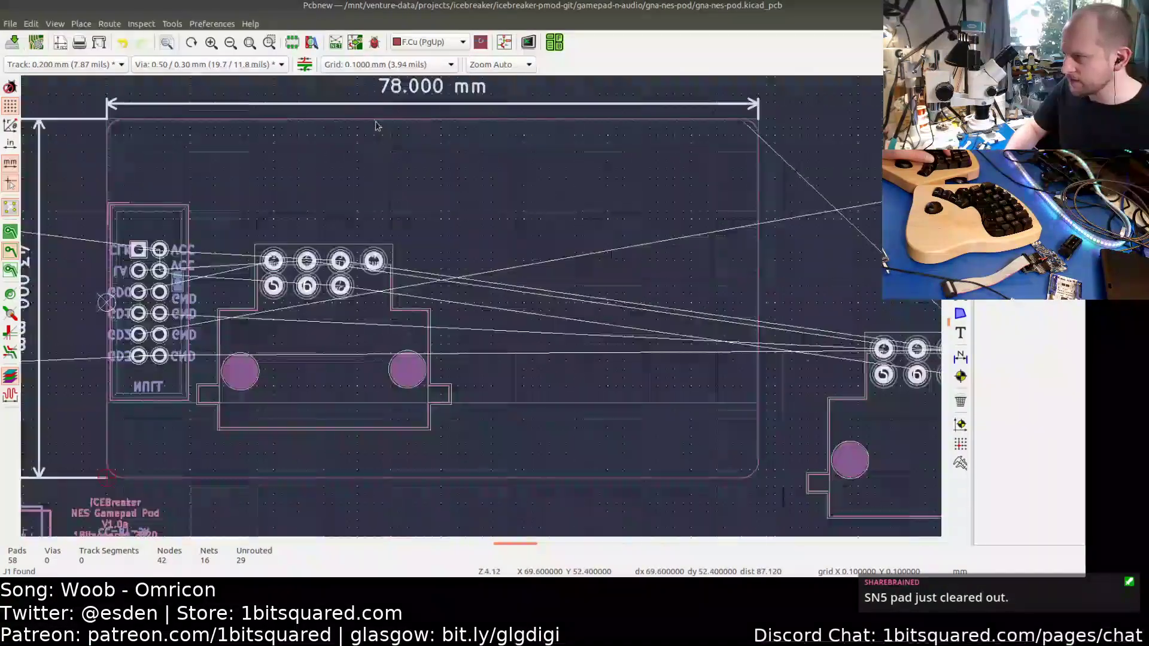
{"action": "middle_click_drag", "start_coordinate": [410, 370], "coordinate": [436, 211]}
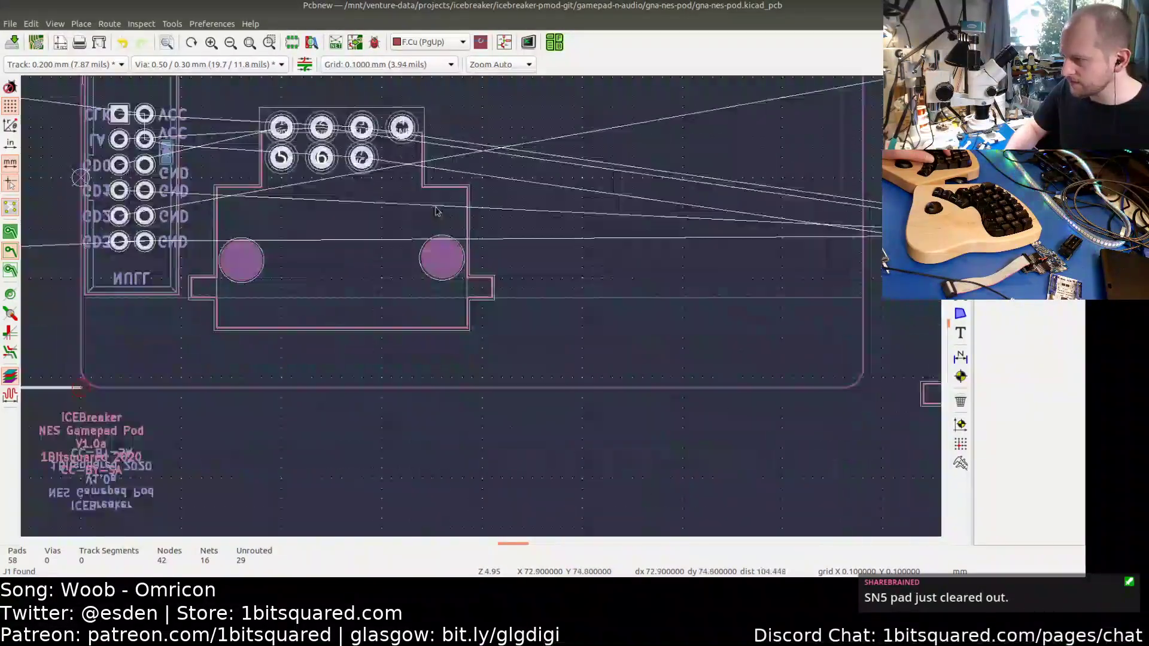
{"action": "left_click", "coordinate": [373, 390]}
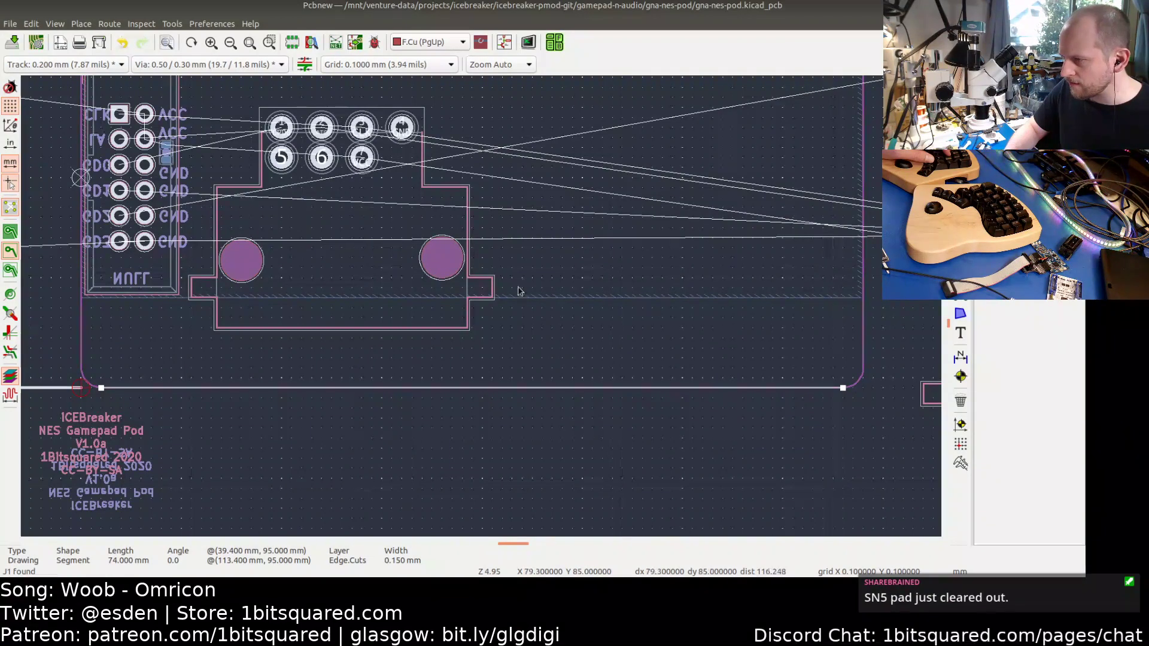
{"action": "left_click", "coordinate": [580, 297]}
{"action": "left_click", "coordinate": [578, 297]}
{"action": "key", "text": "e"}
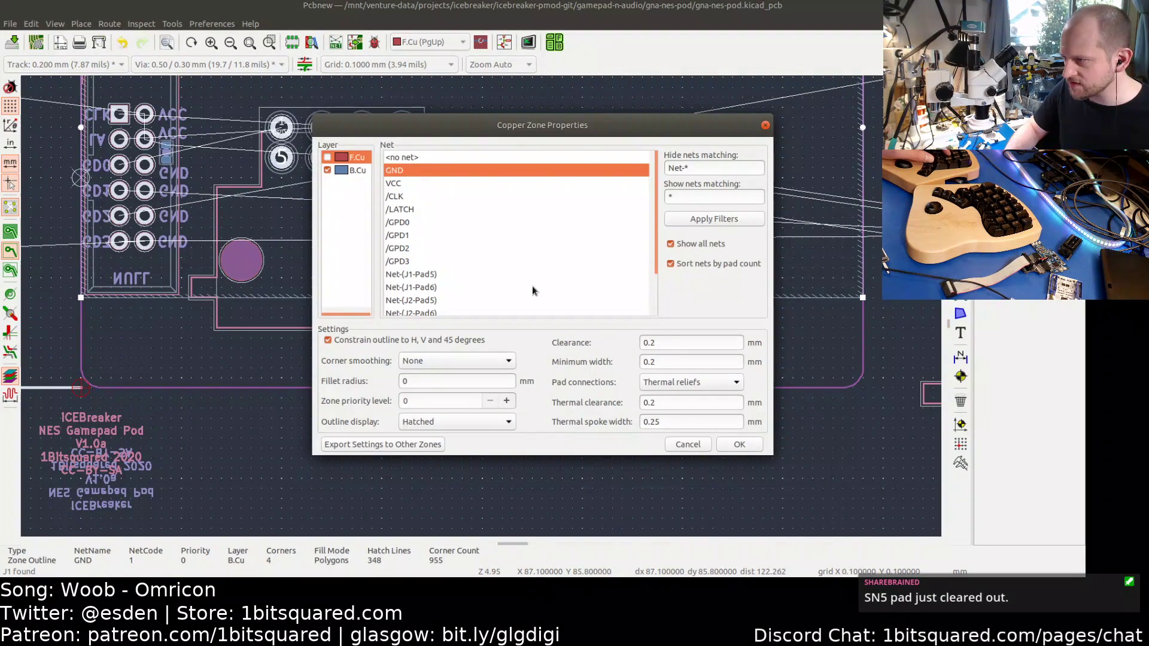
{"action": "left_click", "coordinate": [740, 444]}
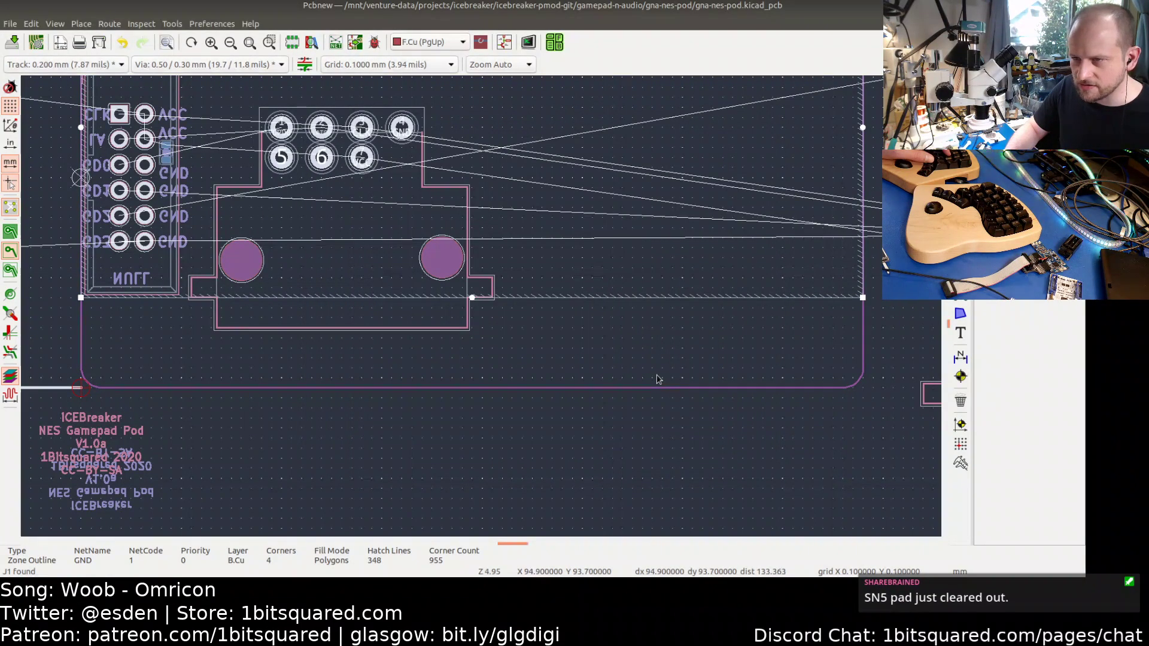
{"action": "left_click", "coordinate": [445, 462]}
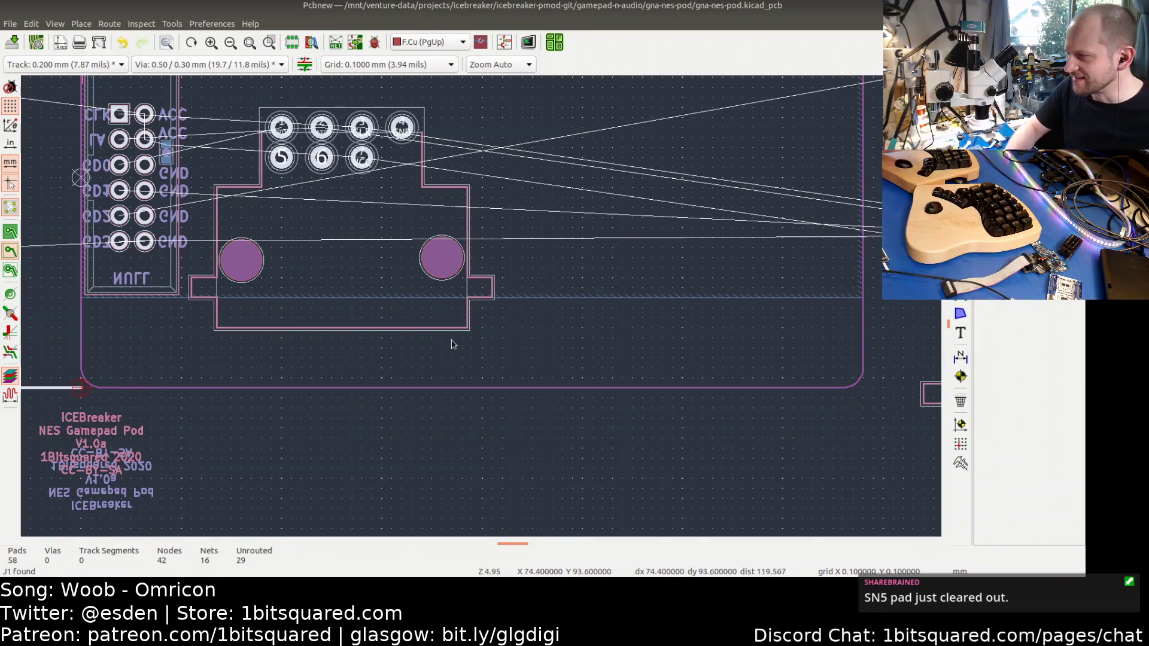
{"action": "scroll", "coordinate": [380, 393], "scroll_direction": "up", "scroll_amount": 2}
{"action": "scroll", "coordinate": [376, 389], "scroll_direction": "down", "scroll_amount": 2}
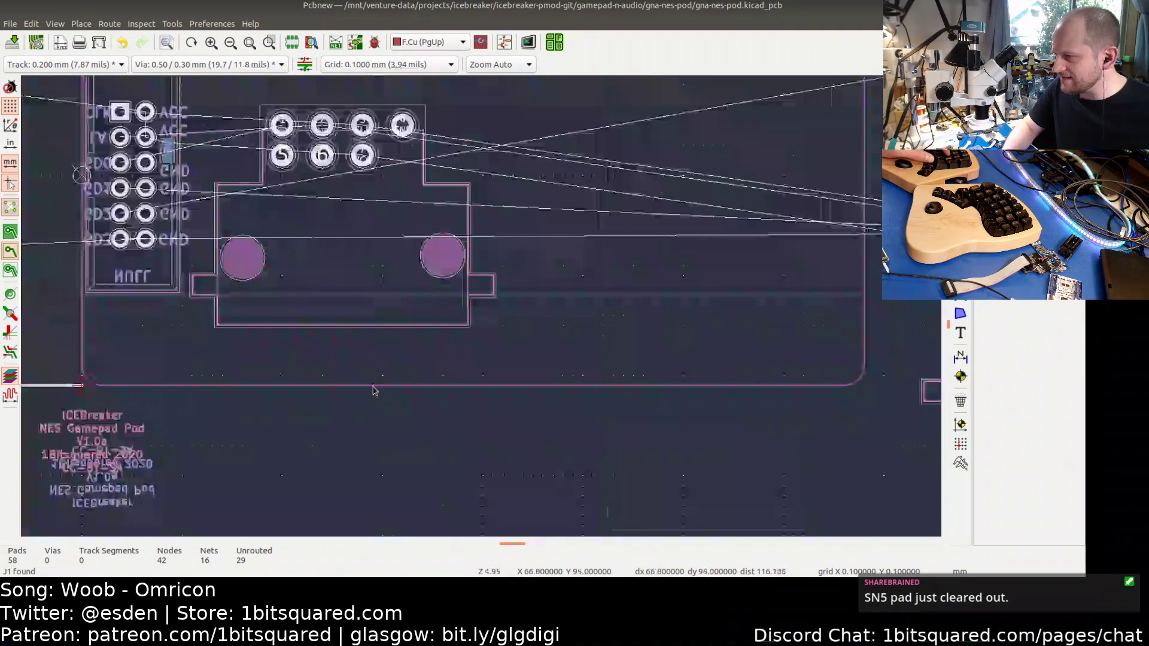
{"action": "middle_click_drag", "start_coordinate": [295, 385], "coordinate": [570, 383]}
{"action": "scroll", "coordinate": [449, 387], "scroll_direction": "up", "scroll_amount": 2}
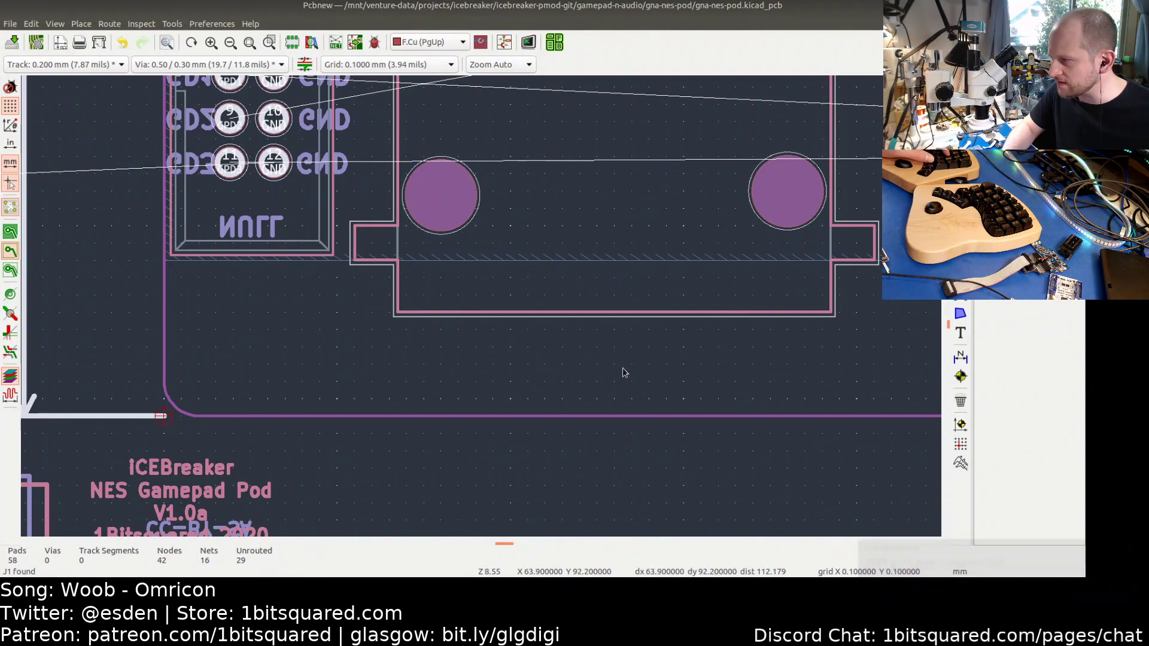
{"action": "scroll", "coordinate": [462, 456], "scroll_direction": "down", "scroll_amount": 2}
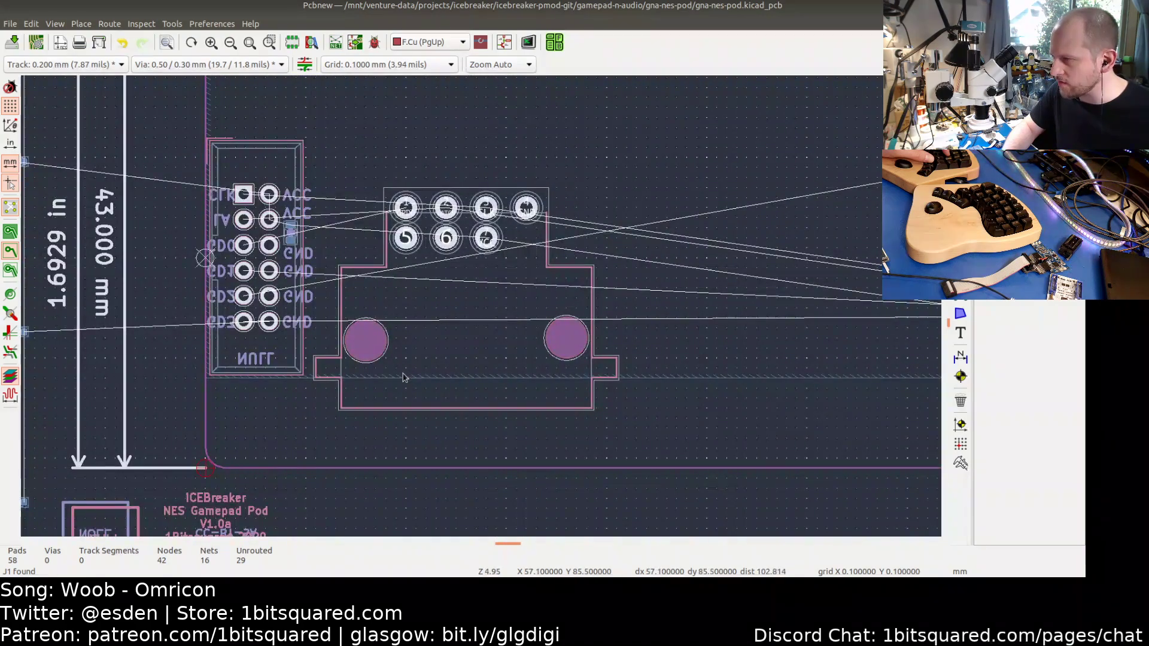
- Place connector J2 beside J1 at the same height, with its pad 1 at about X 89.4, Y 69 mm
{"action": "scroll", "coordinate": [404, 377], "scroll_direction": "down", "scroll_amount": 3}
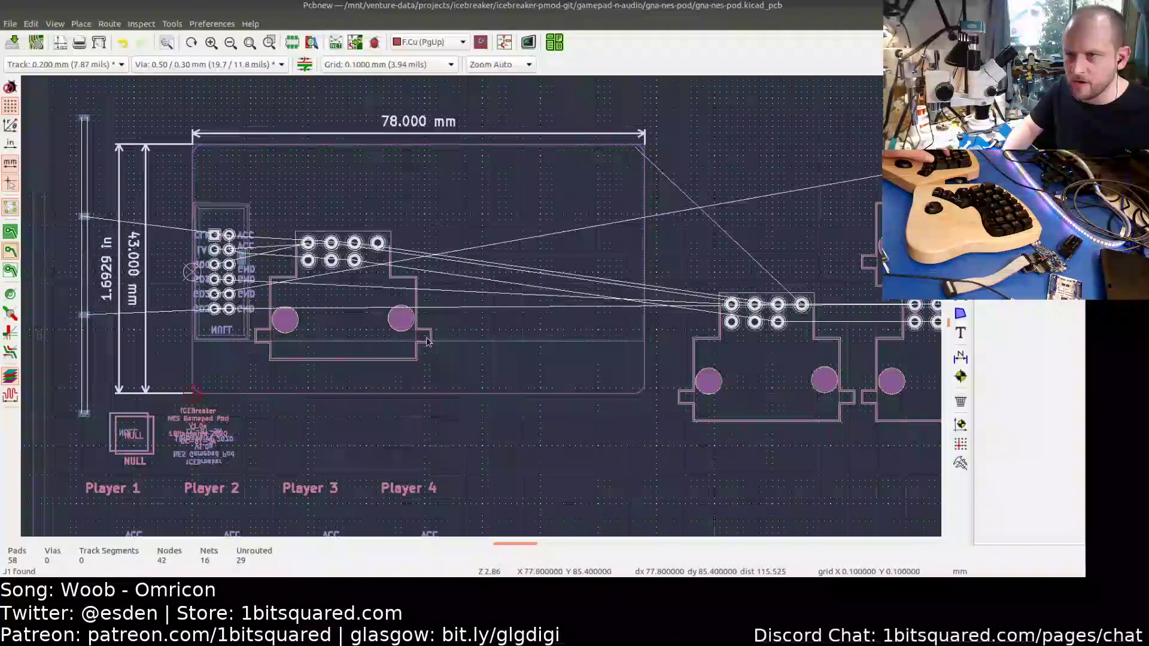
{"action": "scroll", "coordinate": [428, 342], "scroll_direction": "down", "scroll_amount": 2}
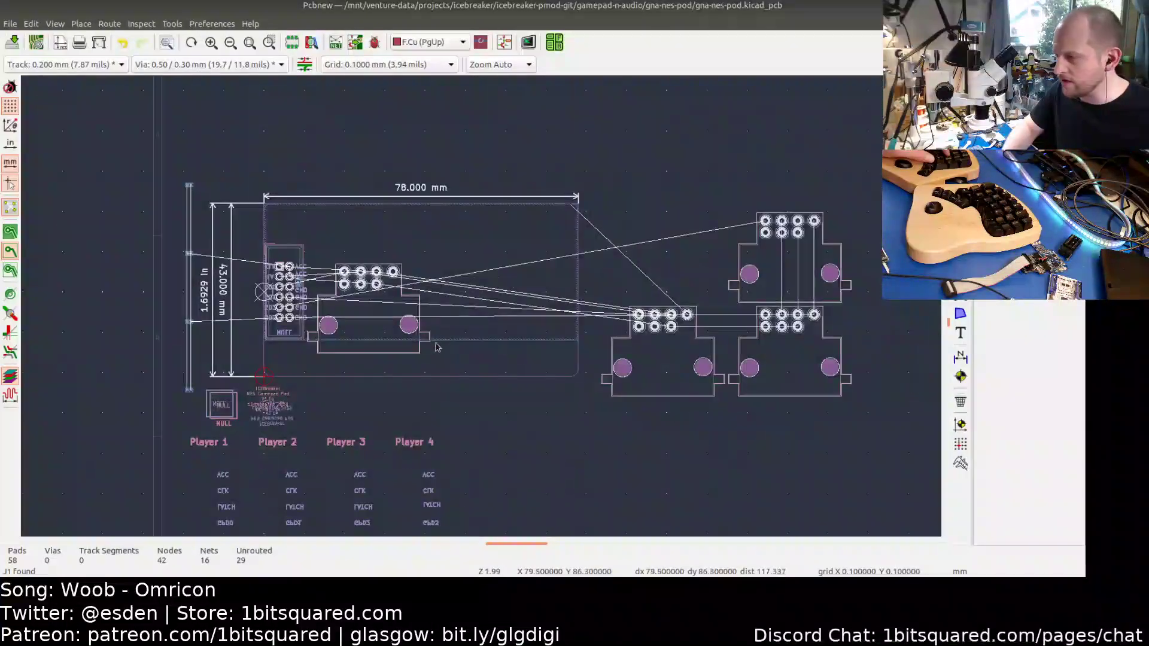
{"action": "middle_click_drag", "start_coordinate": [490, 365], "coordinate": [450, 329]}
{"action": "left_click", "coordinate": [587, 321]}
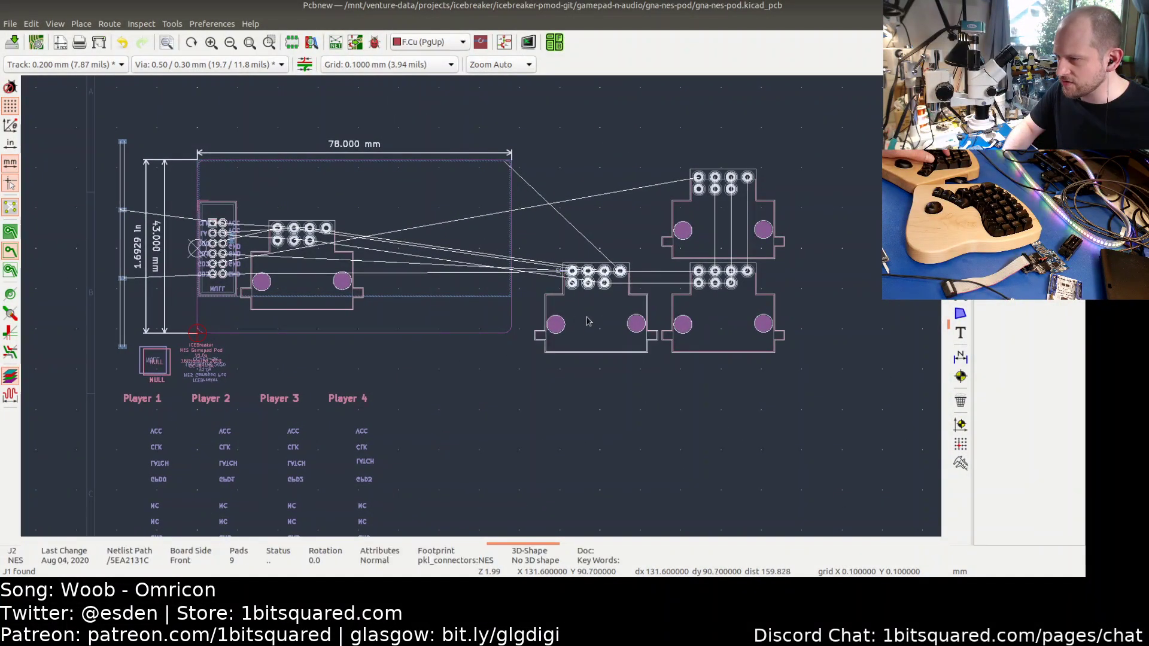
{"action": "key", "text": "m"}
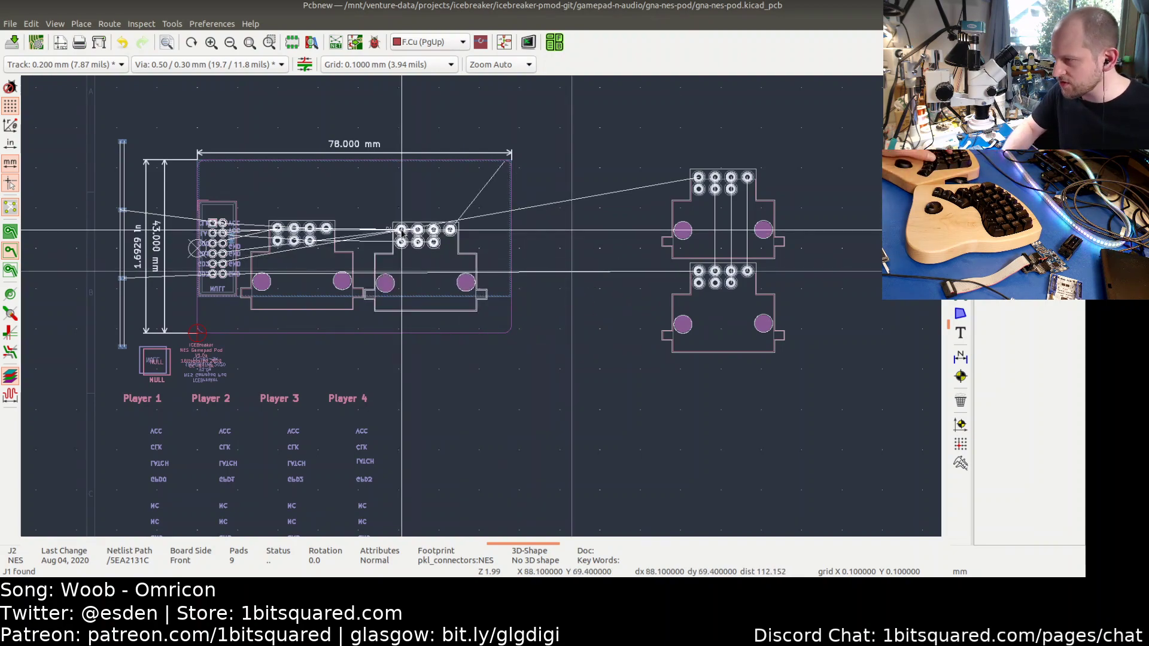
{"action": "scroll", "coordinate": [405, 229], "scroll_direction": "up", "scroll_amount": 3}
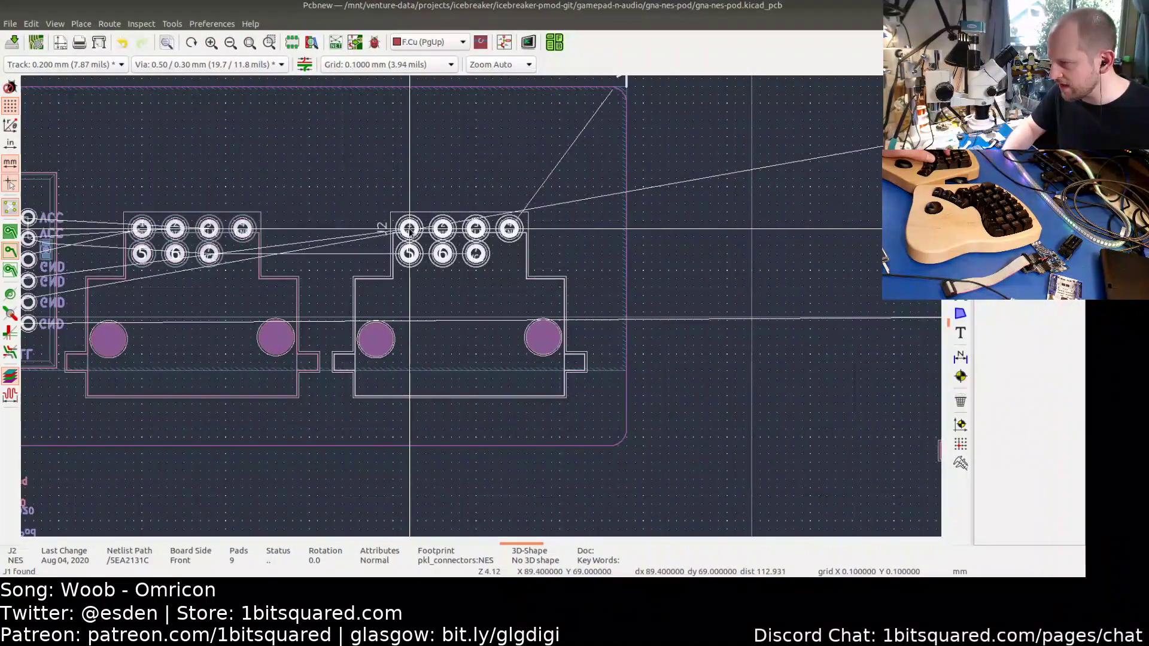
{"action": "left_click", "coordinate": [409, 229]}
{"action": "left_click", "coordinate": [319, 405]}
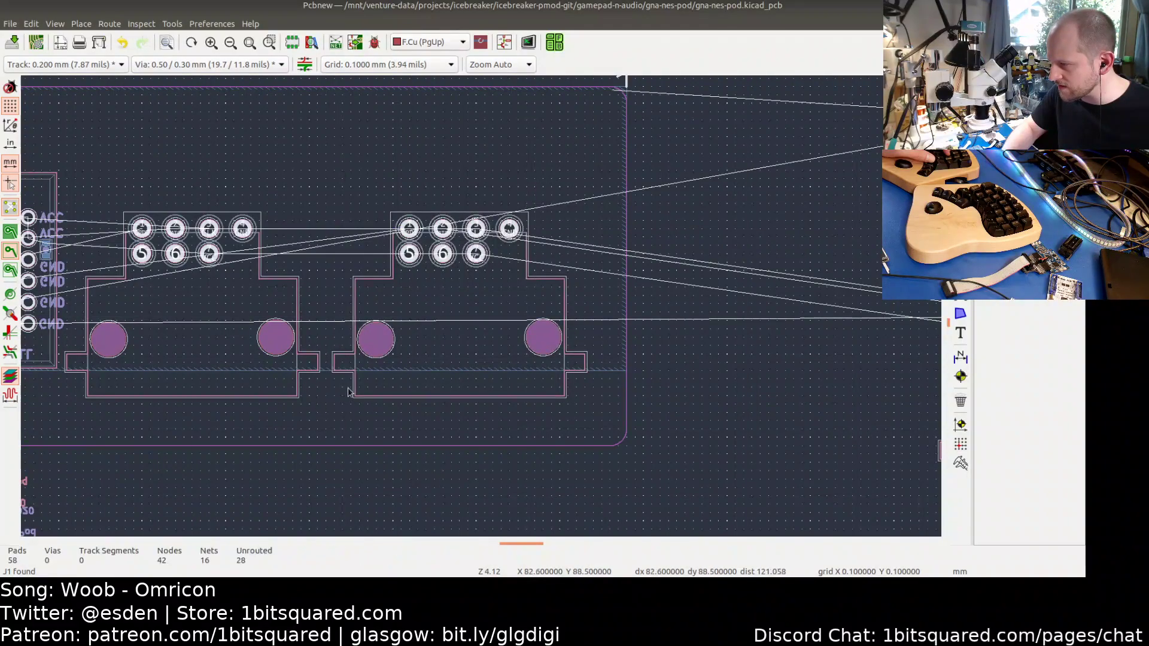
{"action": "scroll", "coordinate": [342, 385], "scroll_direction": "up", "scroll_amount": 4}
{"action": "scroll", "coordinate": [359, 380], "scroll_direction": "down", "scroll_amount": 3}
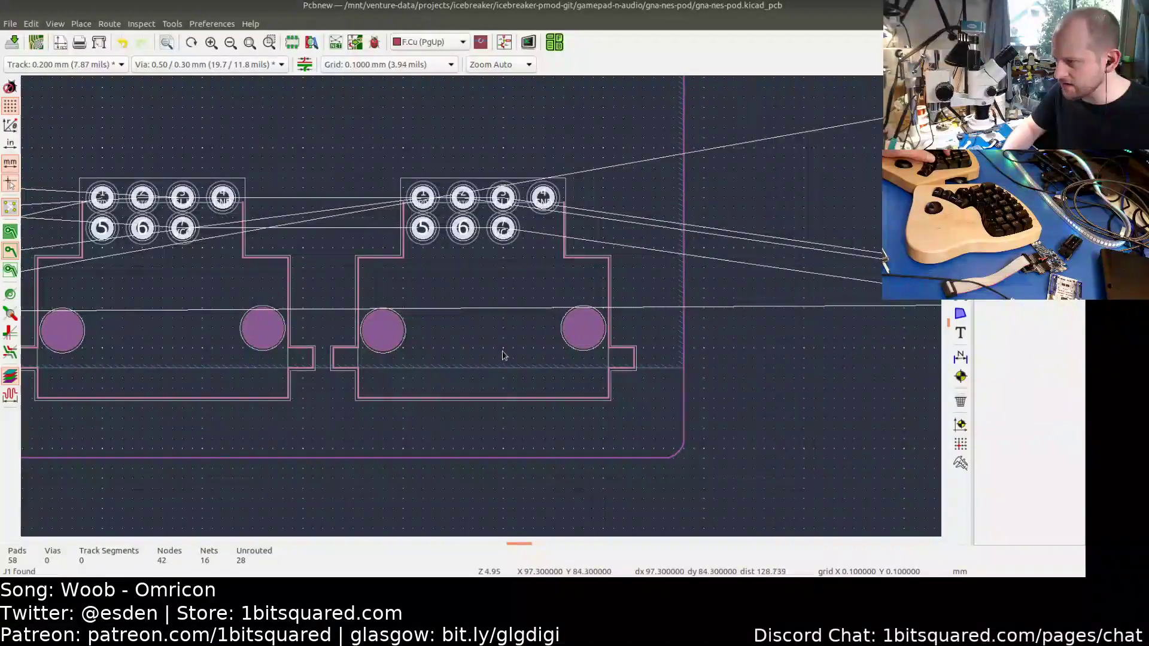
- Place connector J4 in the connector row beside J2, with its pad 1 at about X 120.4, Y 69 mm
{"action": "scroll", "coordinate": [502, 357], "scroll_direction": "down", "scroll_amount": 4}
{"action": "scroll", "coordinate": [528, 342], "scroll_direction": "up", "scroll_amount": 2}
{"action": "middle_click_drag", "start_coordinate": [528, 341], "coordinate": [670, 316]}
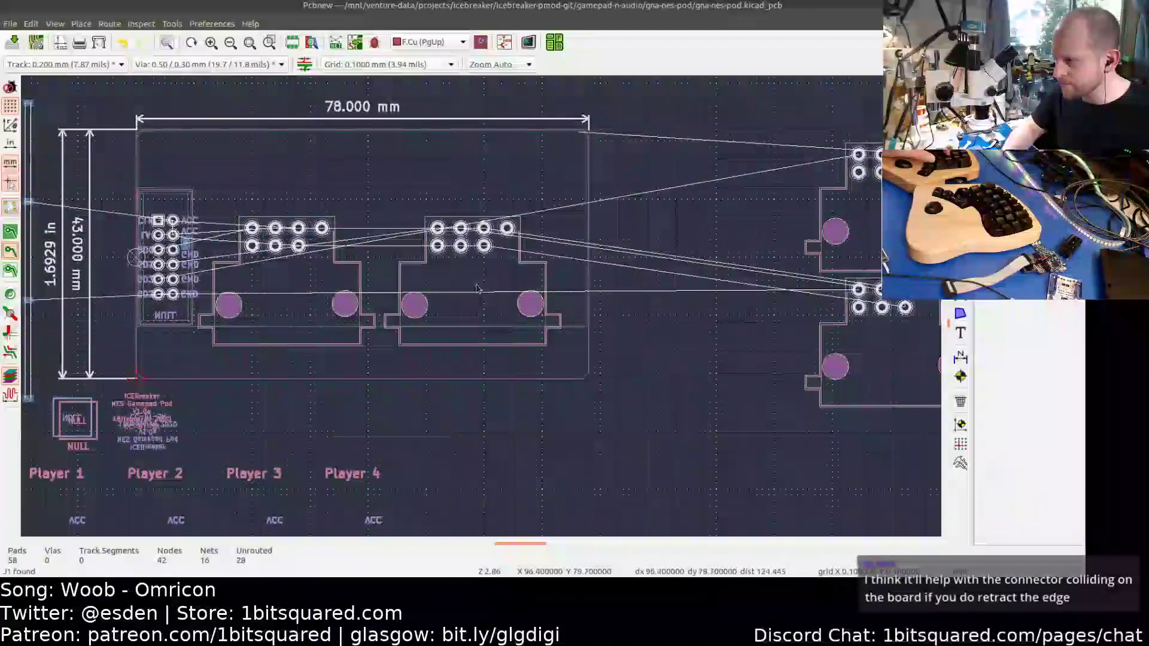
{"action": "left_click", "coordinate": [477, 286]}
{"action": "left_click", "coordinate": [750, 339]}
{"action": "left_click", "coordinate": [880, 358]}
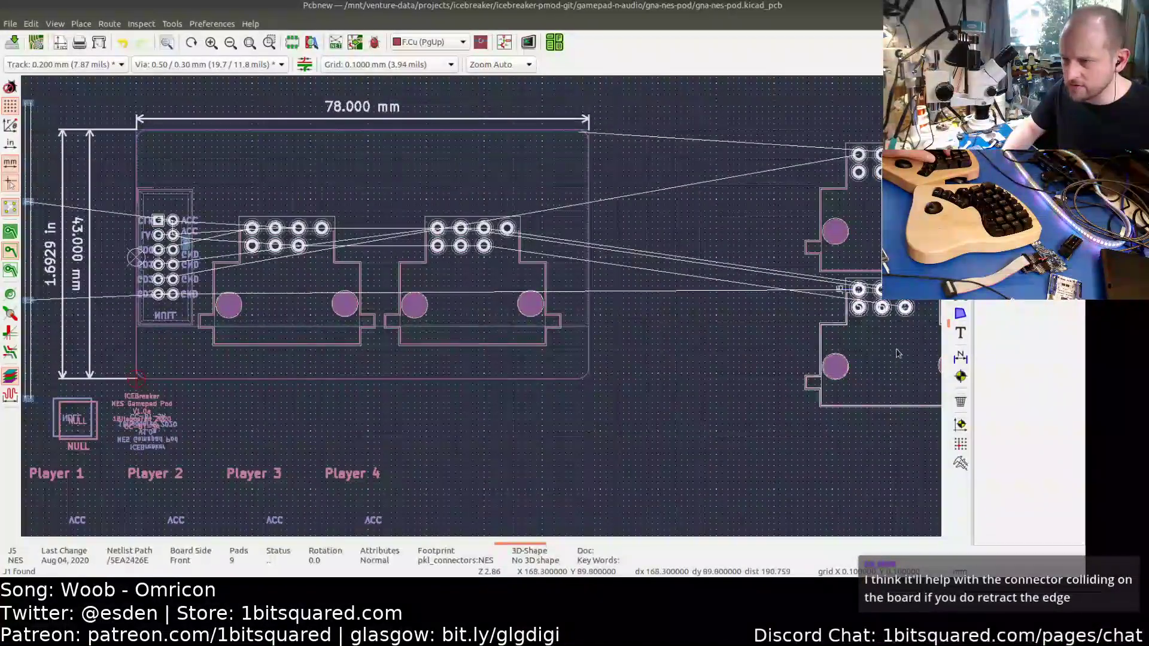
{"action": "left_click", "coordinate": [872, 223]}
{"action": "key", "text": "m"}
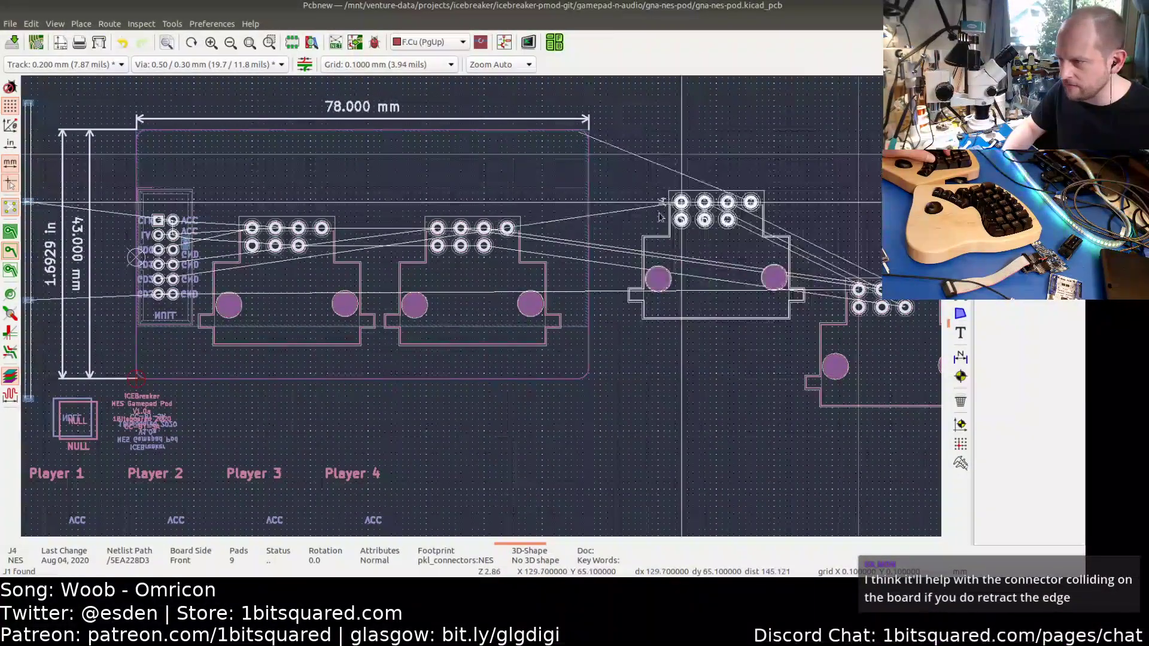
{"action": "scroll", "coordinate": [617, 231], "scroll_direction": "up", "scroll_amount": 2}
{"action": "scroll", "coordinate": [617, 230], "scroll_direction": "up", "scroll_amount": 1}
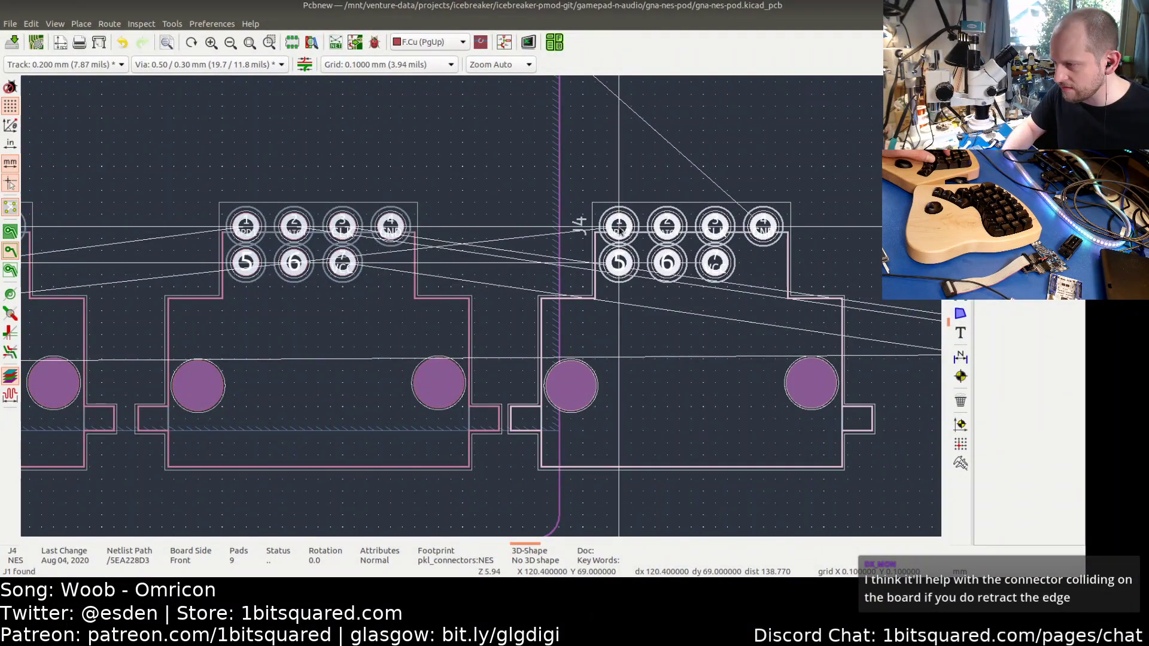
{"action": "left_click", "coordinate": [619, 230]}
{"action": "scroll", "coordinate": [636, 266], "scroll_direction": "down", "scroll_amount": 2}
{"action": "left_click", "coordinate": [793, 272]}
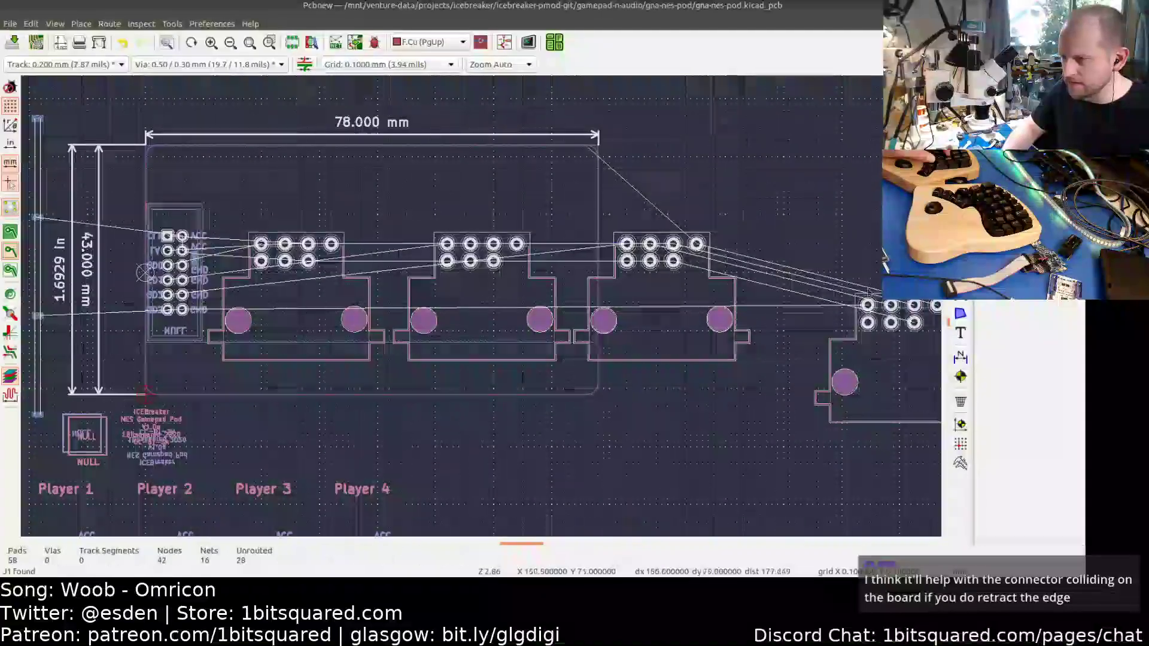
- Move connector J4 so its pad 1 sits at X 121.4, Y 69 mm, in line with J1 and J2
{"action": "middle_click_drag", "start_coordinate": [793, 273], "coordinate": [593, 244]}
{"action": "middle_click_drag", "start_coordinate": [510, 377], "coordinate": [593, 370]}
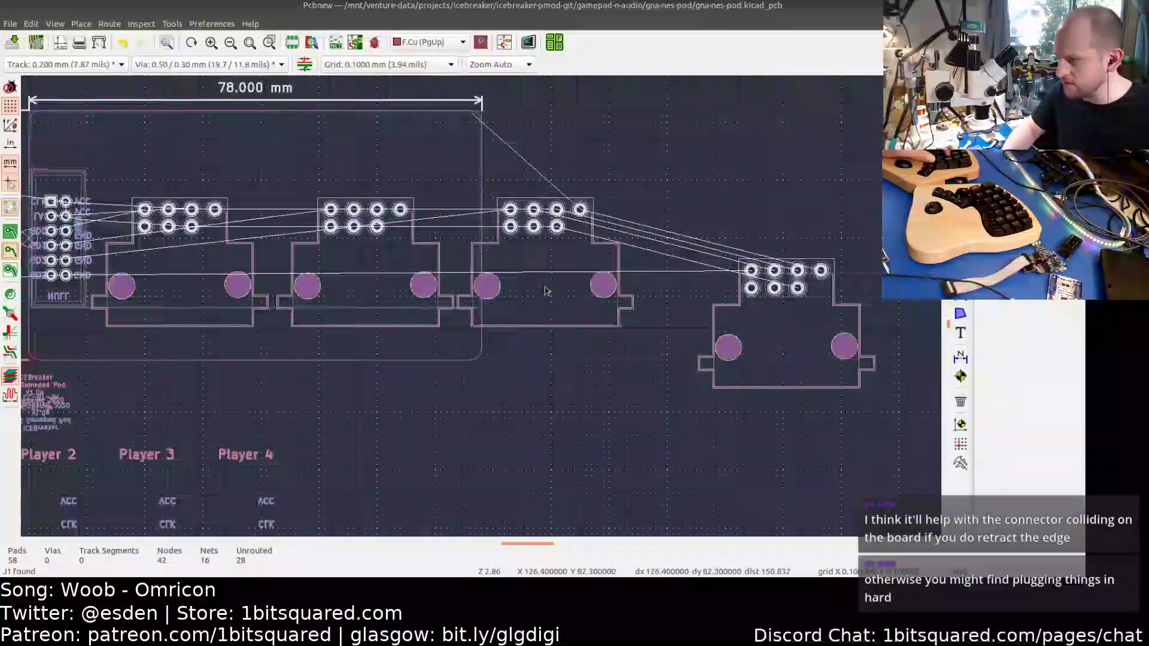
{"action": "left_click", "coordinate": [546, 290]}
{"action": "key", "text": "m"}
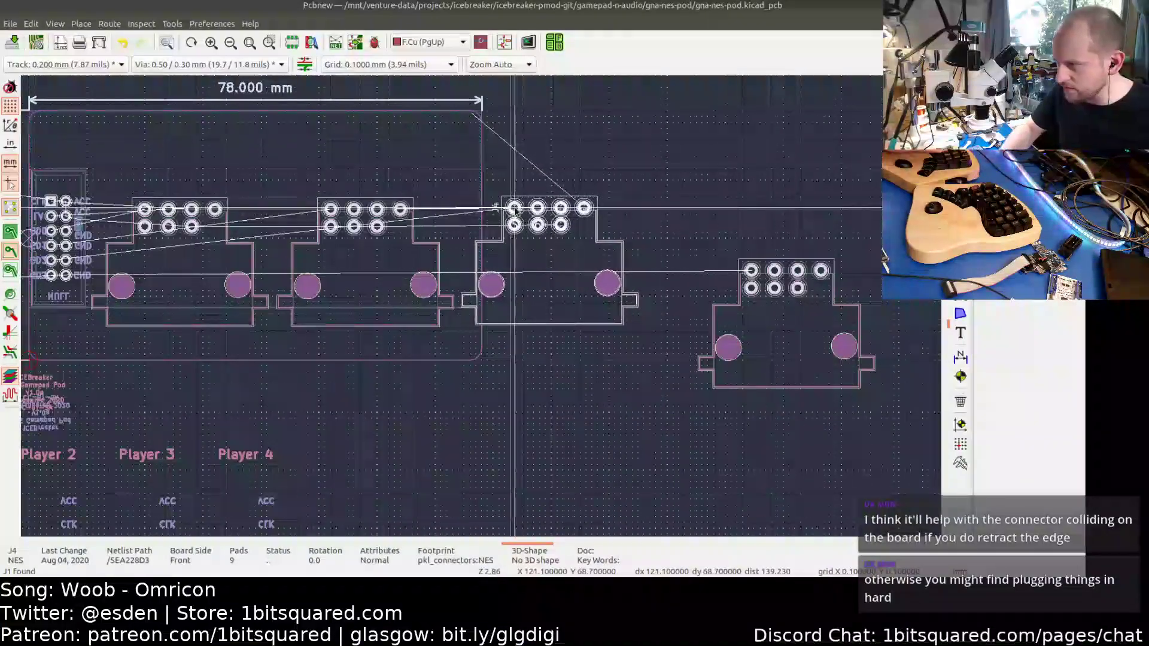
{"action": "scroll", "coordinate": [518, 208], "scroll_direction": "up", "scroll_amount": 3}
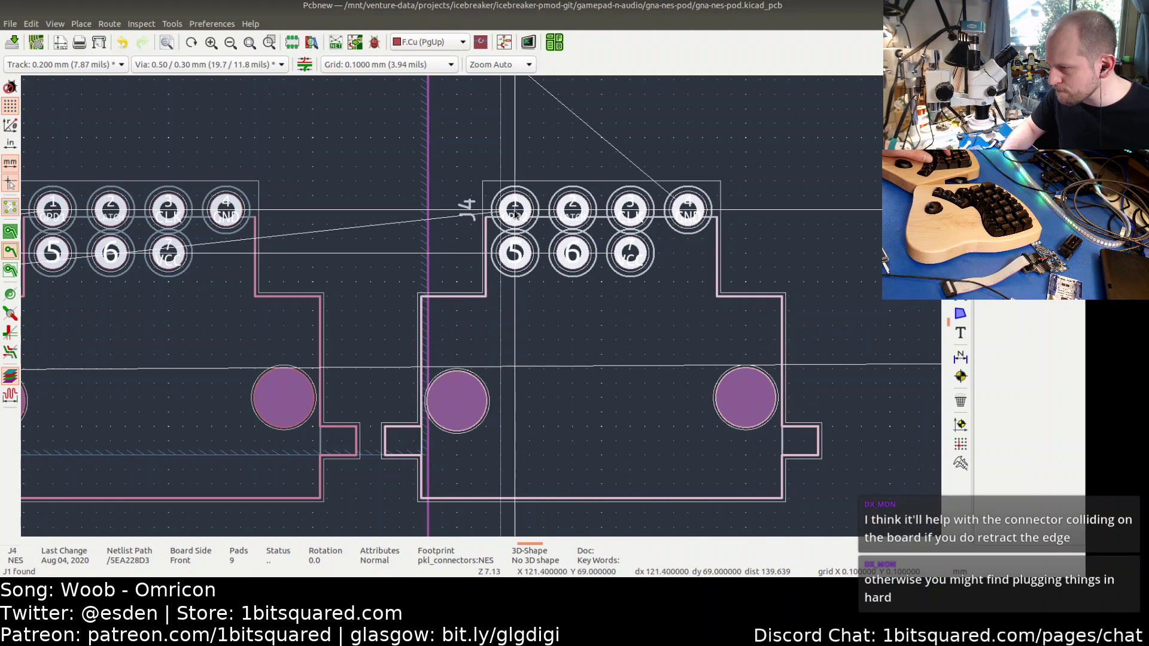
{"action": "left_click", "coordinate": [517, 217]}
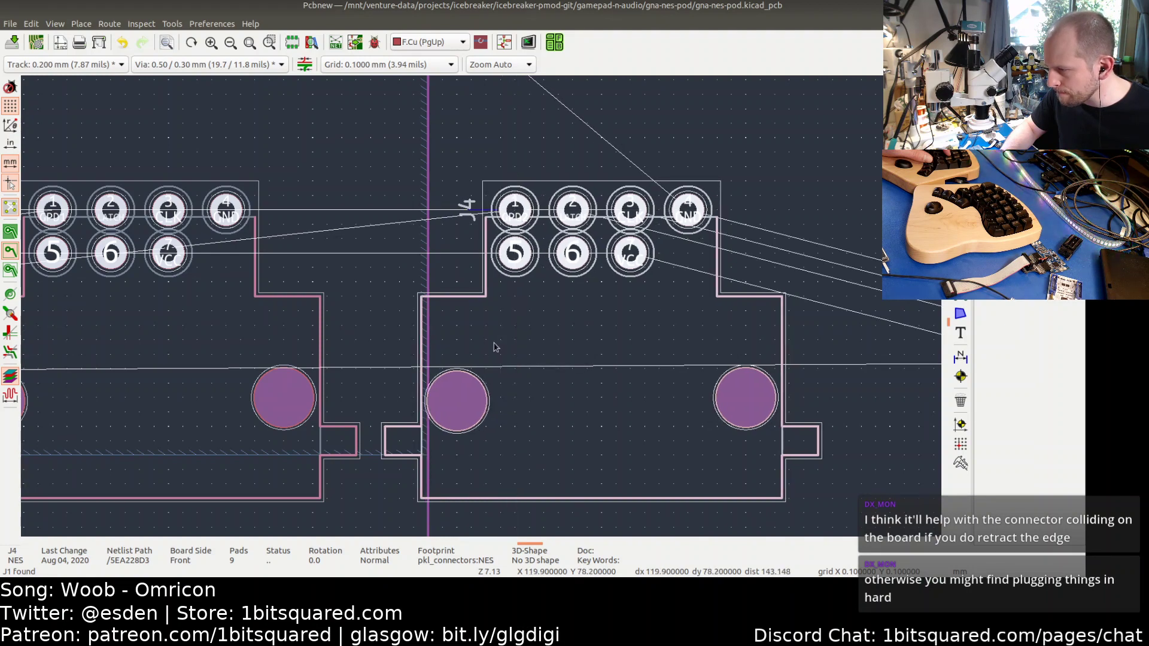
{"action": "scroll", "coordinate": [493, 347], "scroll_direction": "up", "scroll_amount": 3}
{"action": "scroll", "coordinate": [511, 322], "scroll_direction": "down", "scroll_amount": 7}
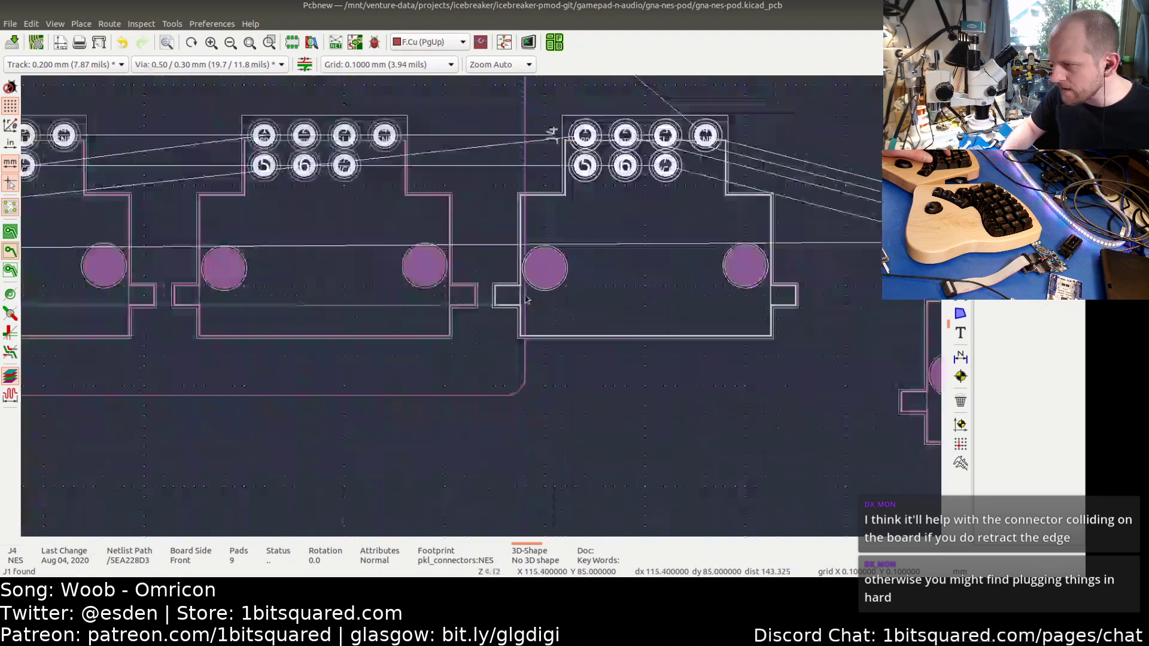
- Place connector J5 at the end of the row beside J4, with its pad 1 at X 153.4, Y 69 mm
{"action": "left_click", "coordinate": [740, 323]}
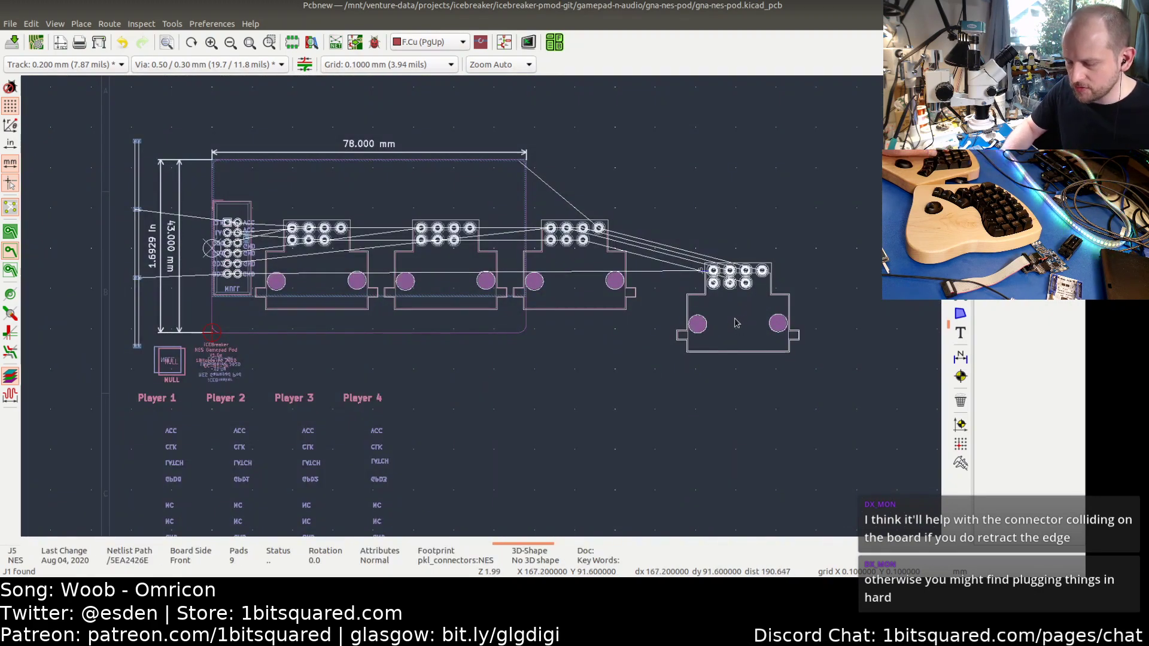
{"action": "key", "text": "m"}
{"action": "scroll", "coordinate": [677, 226], "scroll_direction": "up", "scroll_amount": 1}
{"action": "scroll", "coordinate": [677, 226], "scroll_direction": "up", "scroll_amount": 1}
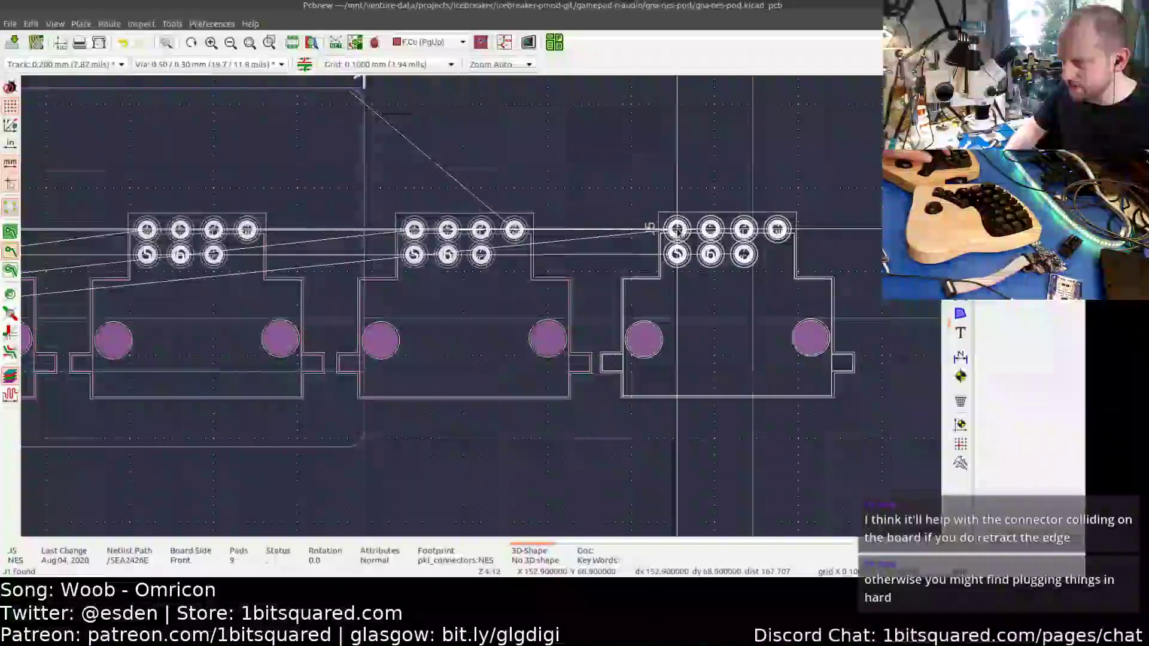
{"action": "scroll", "coordinate": [682, 231], "scroll_direction": "up", "scroll_amount": 2}
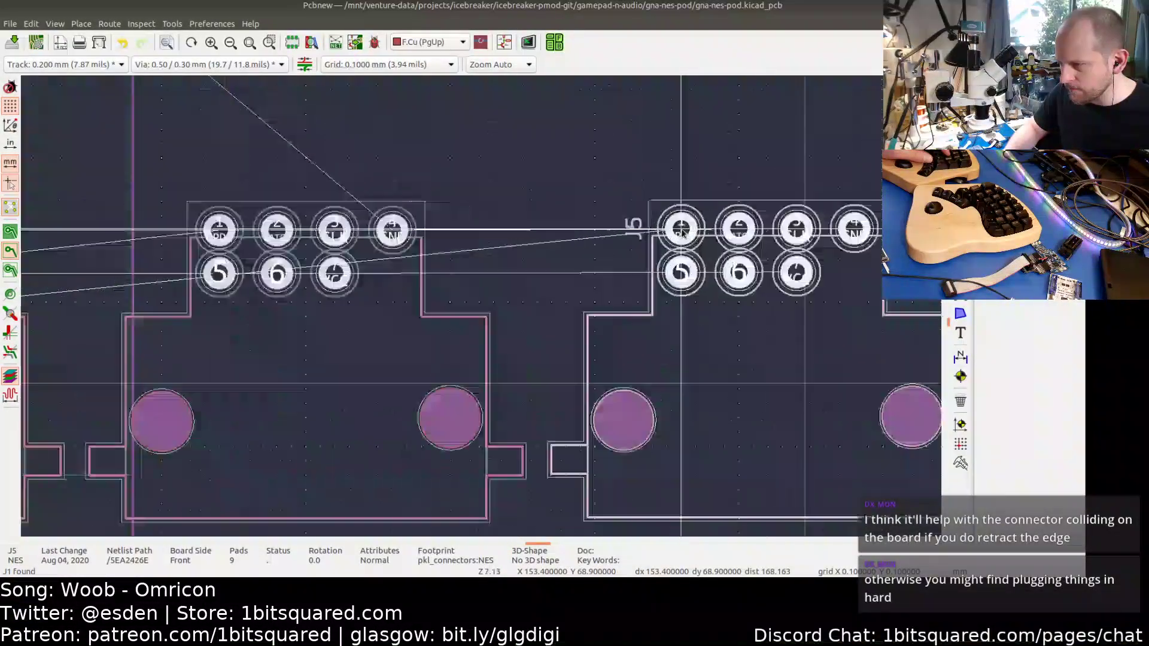
{"action": "left_click", "coordinate": [682, 231]}
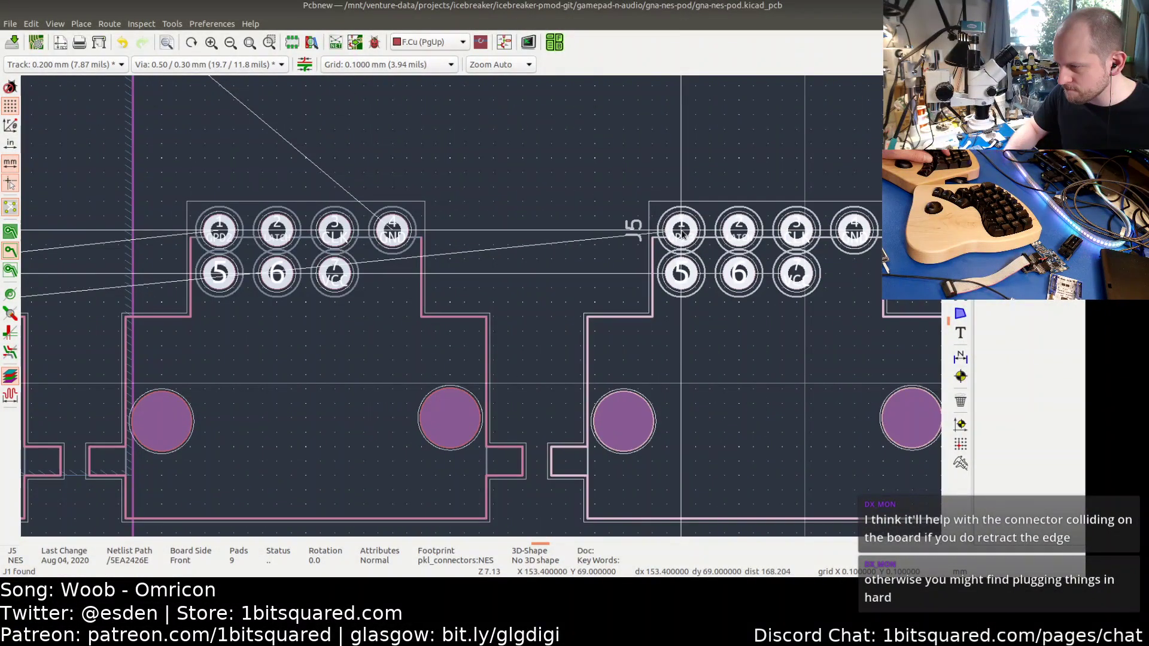
{"action": "scroll", "coordinate": [648, 277], "scroll_direction": "down", "scroll_amount": 4}
{"action": "left_click", "coordinate": [587, 369]}
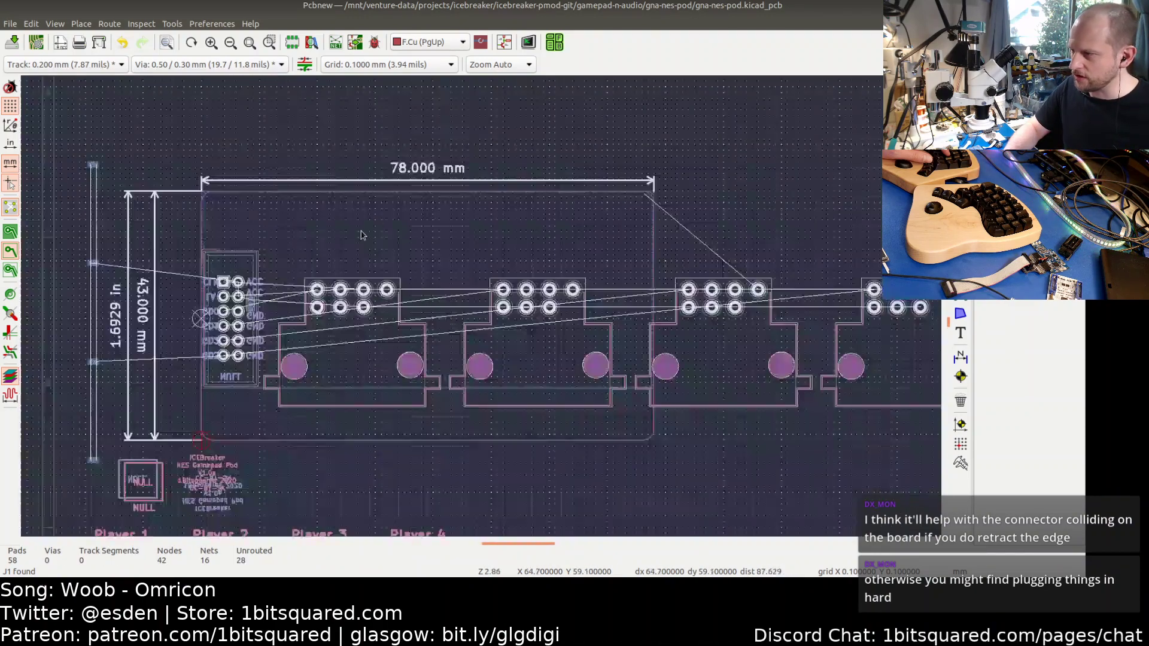
- Lower the B.Cu GND zone's upper left corner to the pin header's upper corner, at about X 37.4, Y 62.3 mm
{"action": "scroll", "coordinate": [356, 233], "scroll_direction": "up", "scroll_amount": 2}
{"action": "left_click", "coordinate": [411, 188]}
{"action": "left_click_drag", "start_coordinate": [170, 183], "coordinate": [162, 256]}
{"action": "scroll", "coordinate": [170, 254], "scroll_direction": "up", "scroll_amount": 5}
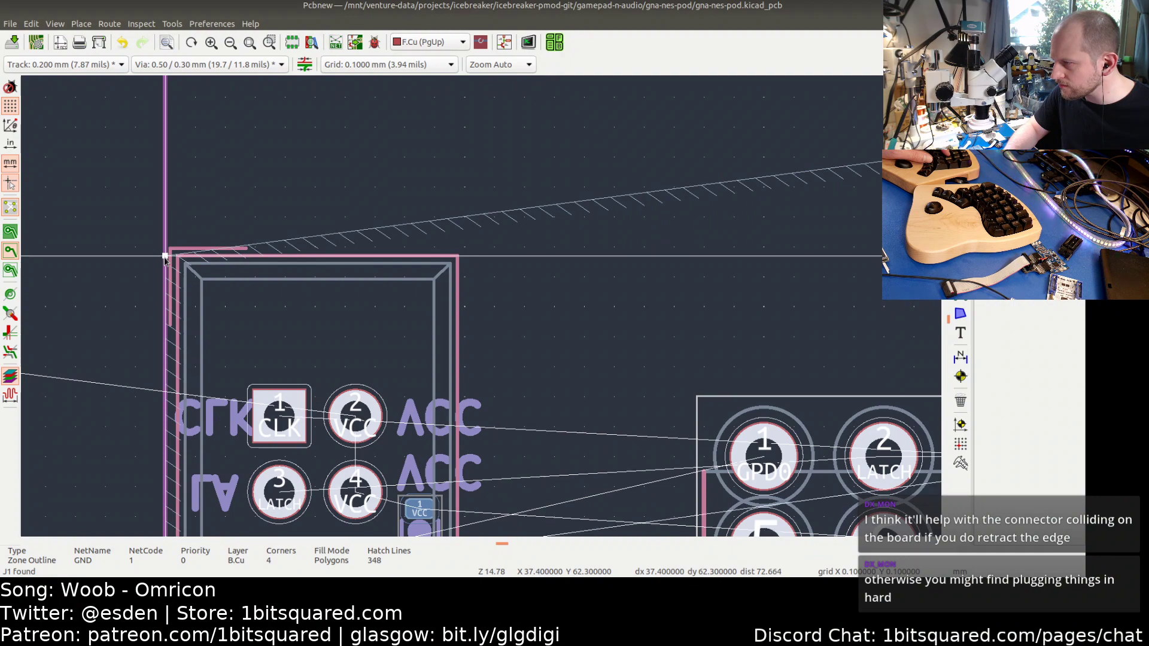
- Extend the GND zone's upper right corner out to J5's outer side tab, level with the zone's upper left corner
{"action": "scroll", "coordinate": [164, 258], "scroll_direction": "down", "scroll_amount": 6}
{"action": "middle_click_drag", "start_coordinate": [617, 271], "coordinate": [503, 259]}
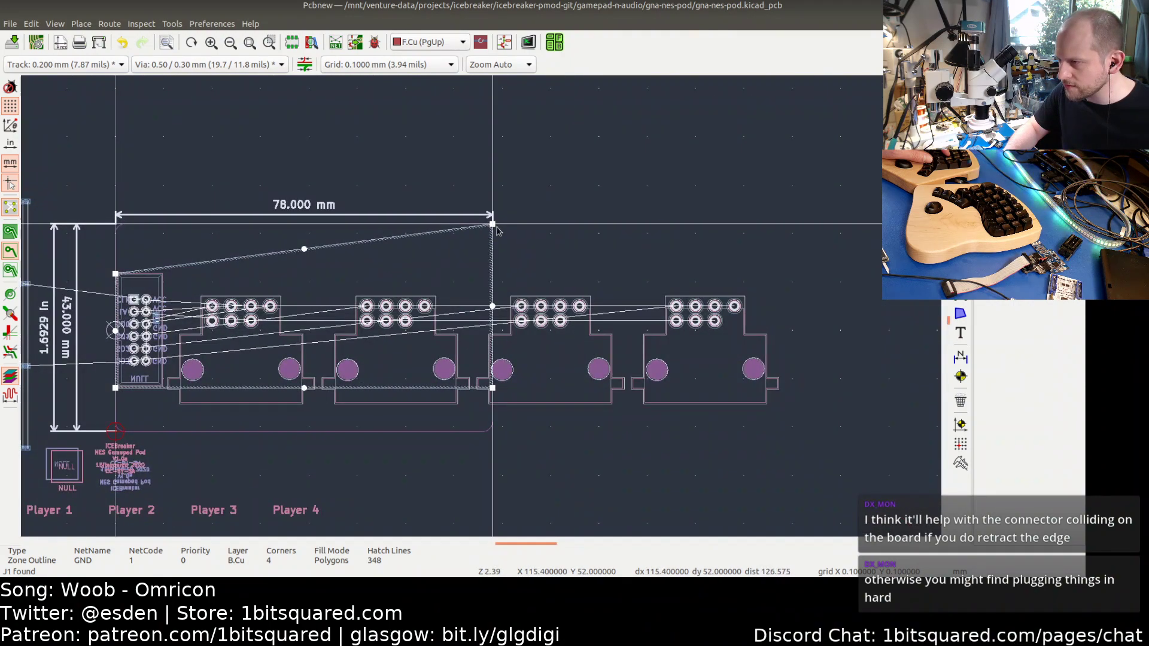
{"action": "left_click_drag", "start_coordinate": [492, 224], "coordinate": [768, 275]}
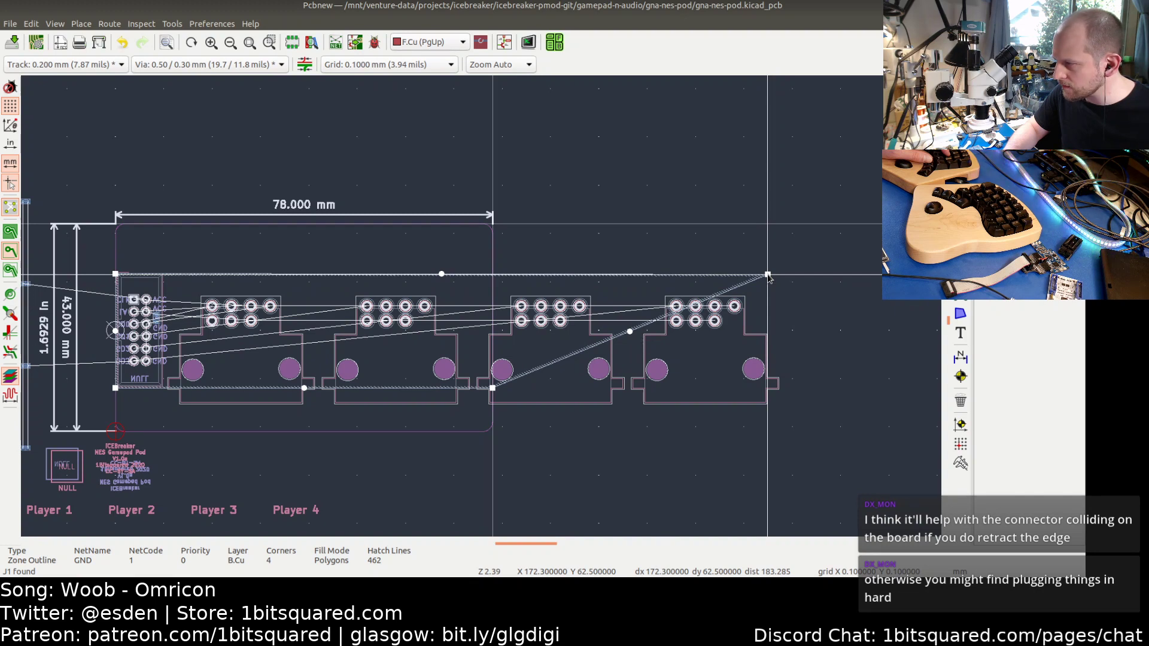
{"action": "left_click_drag", "start_coordinate": [767, 276], "coordinate": [778, 274]}
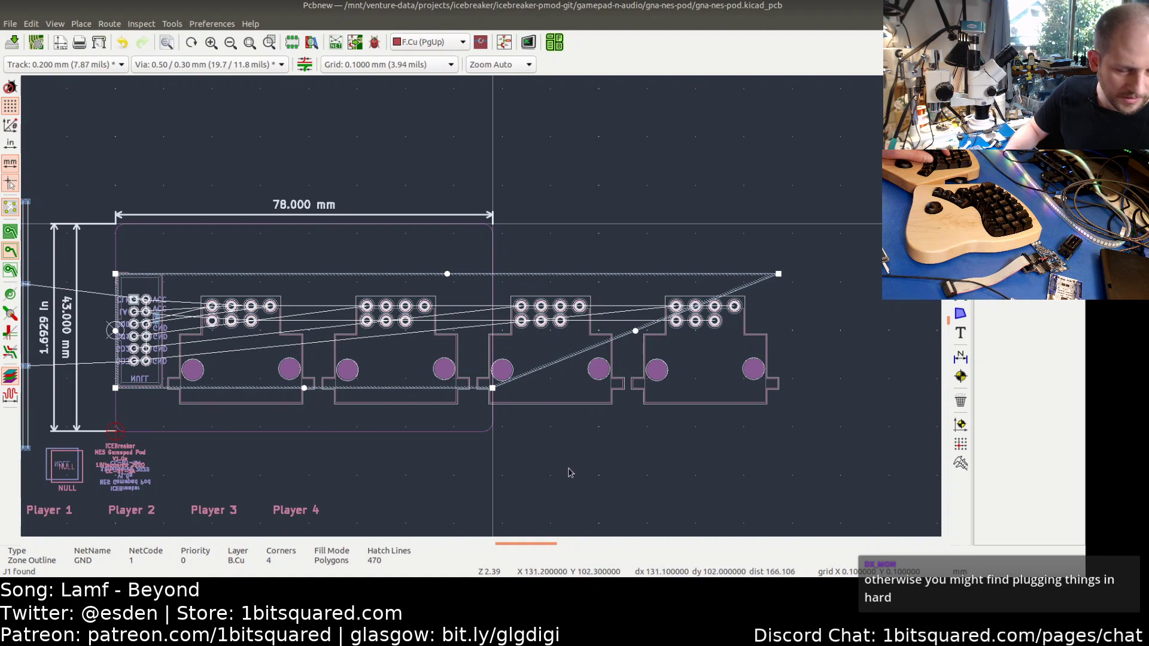
- Extend the B.Cu GND zone's lower right corner out to J5's outer side tab, at about X 174.4, Y 86 mm
{"action": "middle_click_drag", "start_coordinate": [306, 479], "coordinate": [438, 429]}
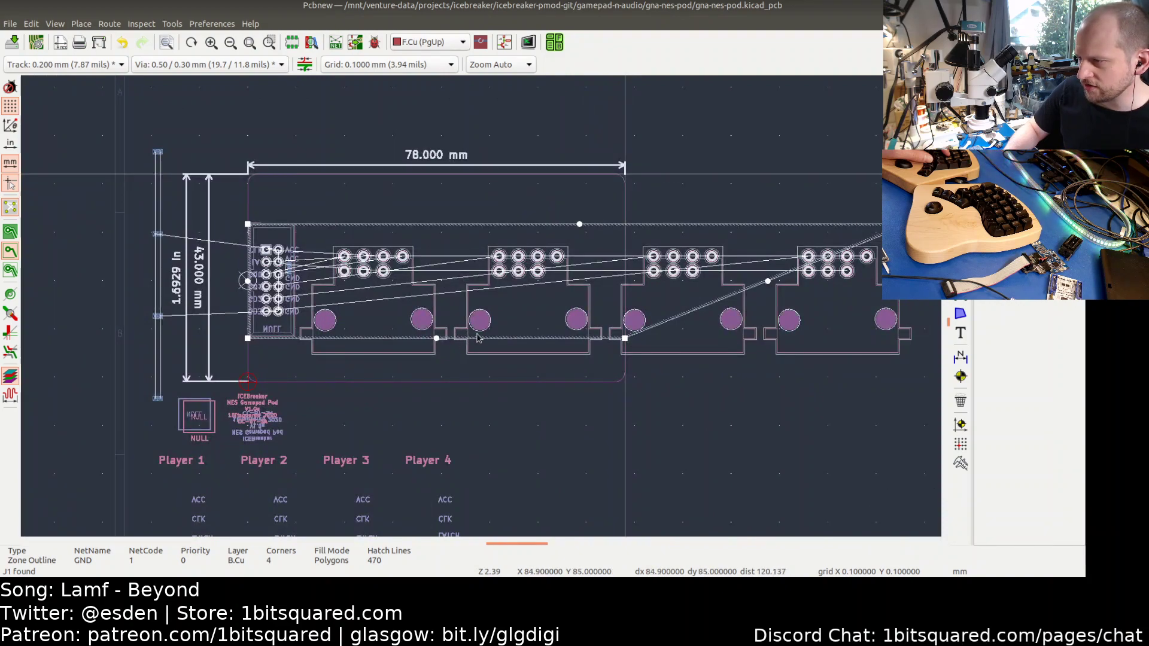
{"action": "scroll", "coordinate": [477, 338], "scroll_direction": "up", "scroll_amount": 5}
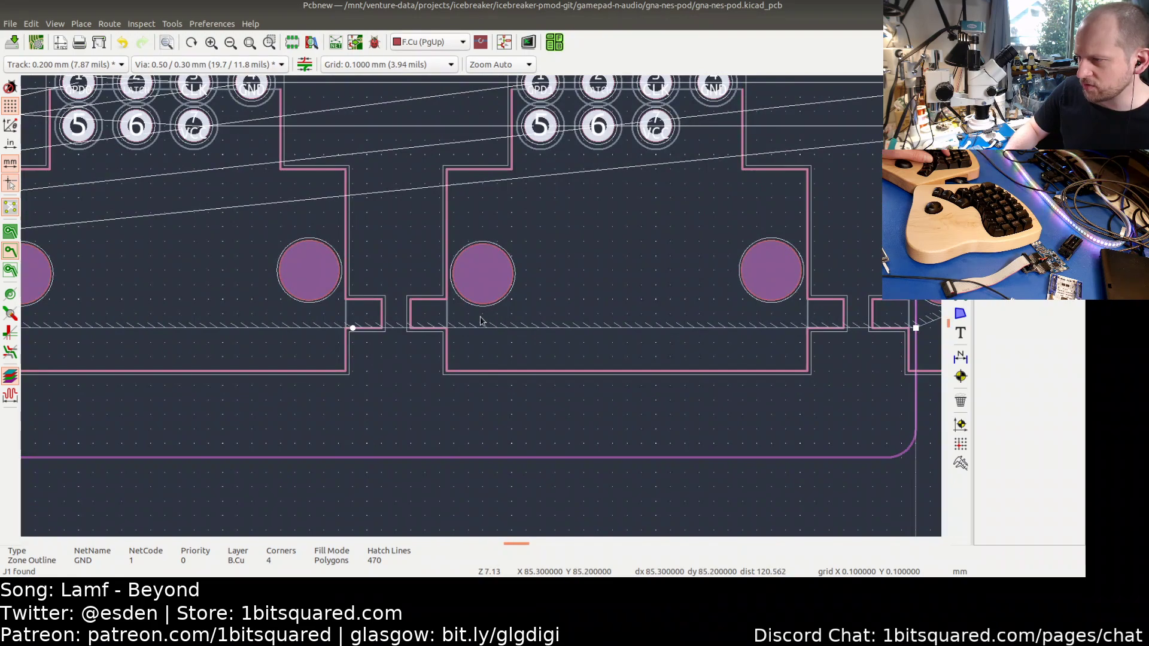
{"action": "scroll", "coordinate": [561, 358], "scroll_direction": "down", "scroll_amount": 2}
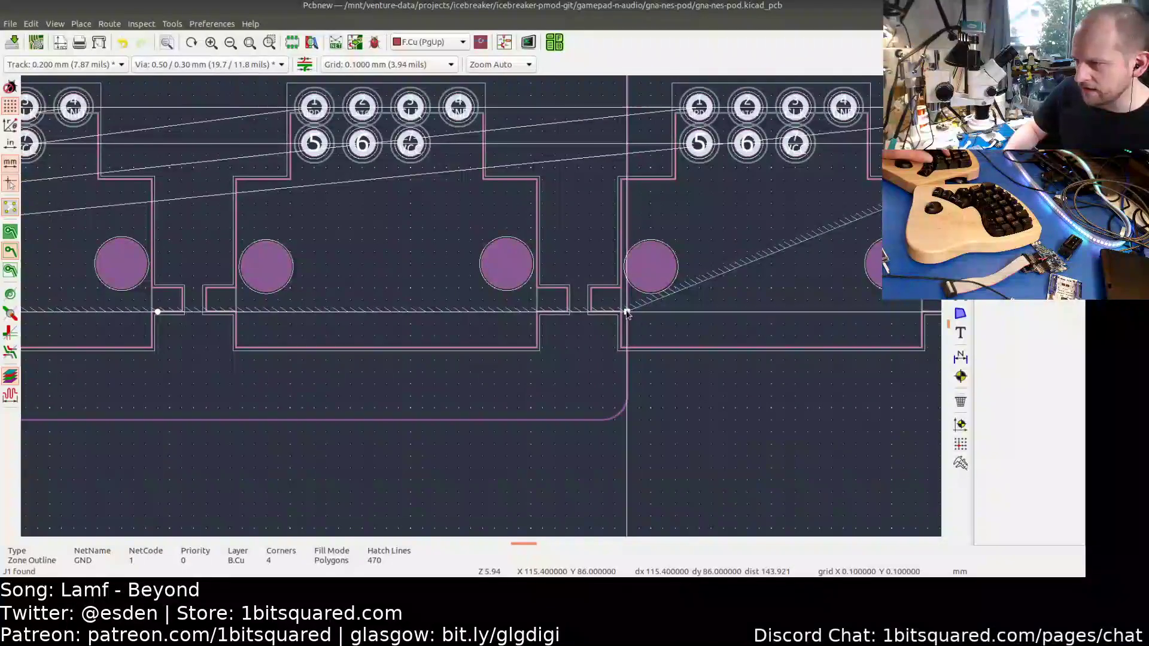
{"action": "middle_click_drag", "start_coordinate": [269, 397], "coordinate": [716, 406]}
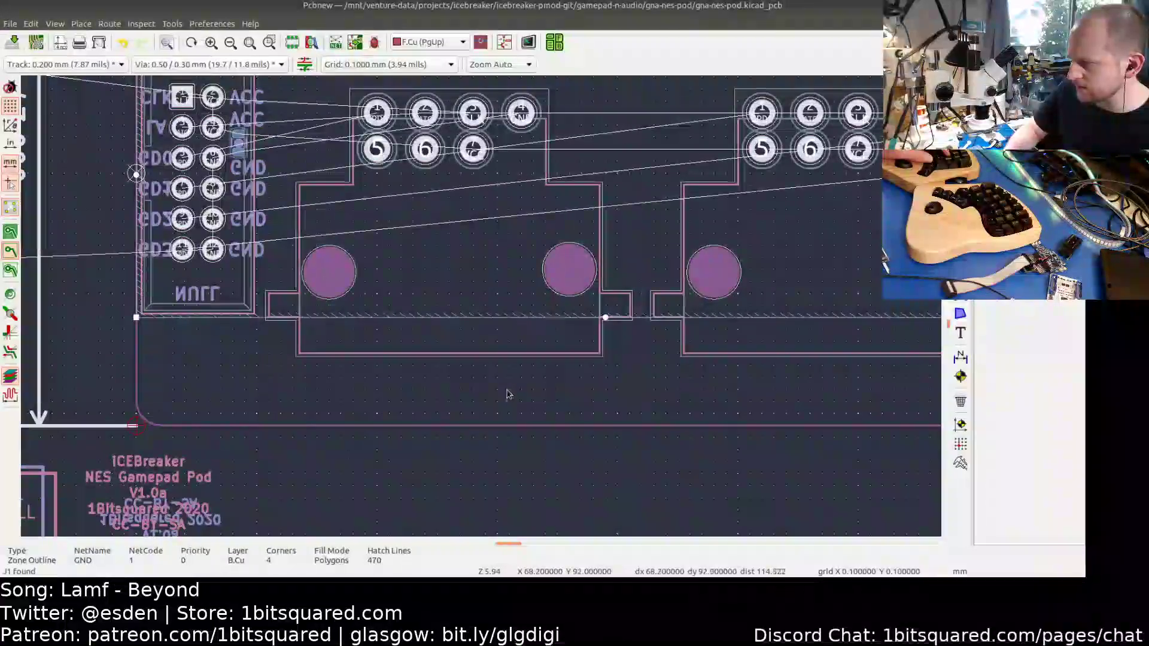
{"action": "middle_click_drag", "start_coordinate": [610, 400], "coordinate": [148, 396]}
{"action": "left_click_drag", "start_coordinate": [612, 312], "coordinate": [727, 312]}
{"action": "scroll", "coordinate": [731, 314], "scroll_direction": "up", "scroll_amount": 3}
{"action": "left_click", "coordinate": [706, 385]}
{"action": "scroll", "coordinate": [729, 323], "scroll_direction": "down", "scroll_amount": 3}
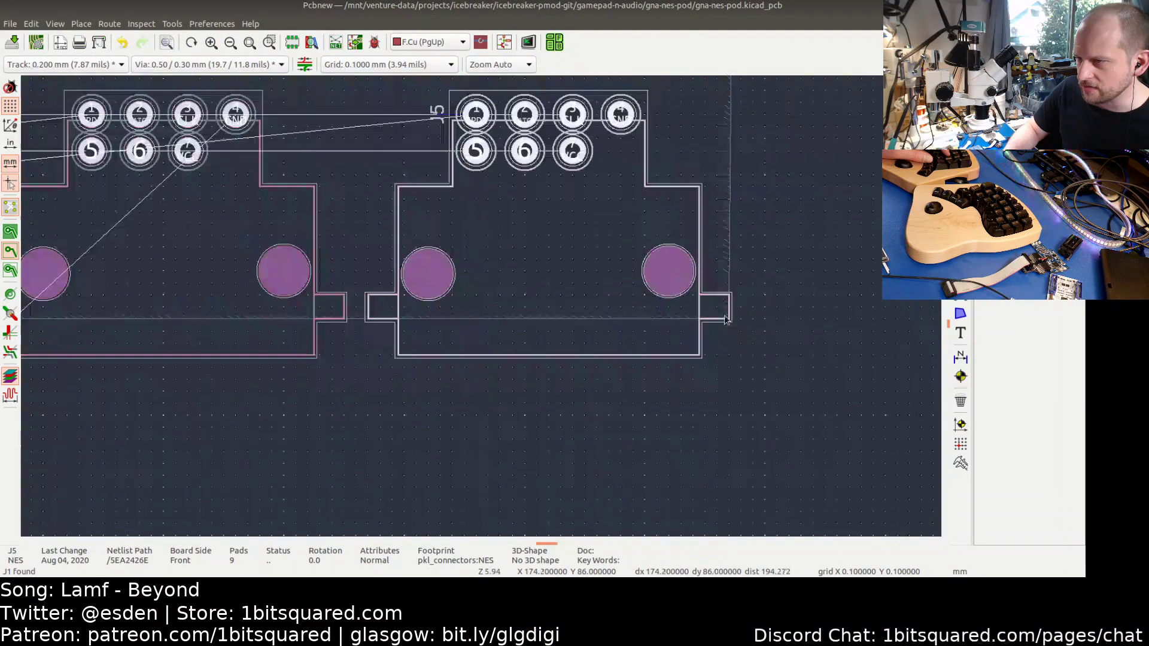
{"action": "scroll", "coordinate": [727, 321], "scroll_direction": "down", "scroll_amount": 2}
{"action": "scroll", "coordinate": [728, 203], "scroll_direction": "up", "scroll_amount": 2}
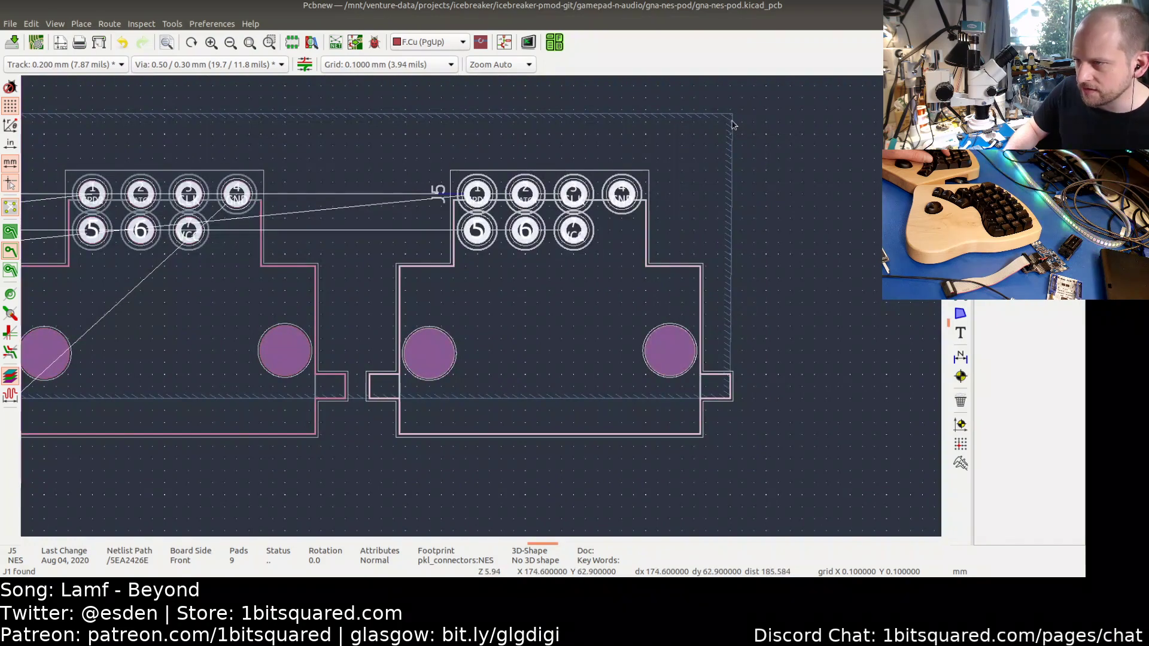
- Adjust the GND zone's upper right corner to about X 174.4, Y 62.3 mm, straightening the zone's upper and right edges
{"action": "left_click", "coordinate": [733, 121]}
{"action": "left_click_drag", "start_coordinate": [732, 115], "coordinate": [730, 154]}
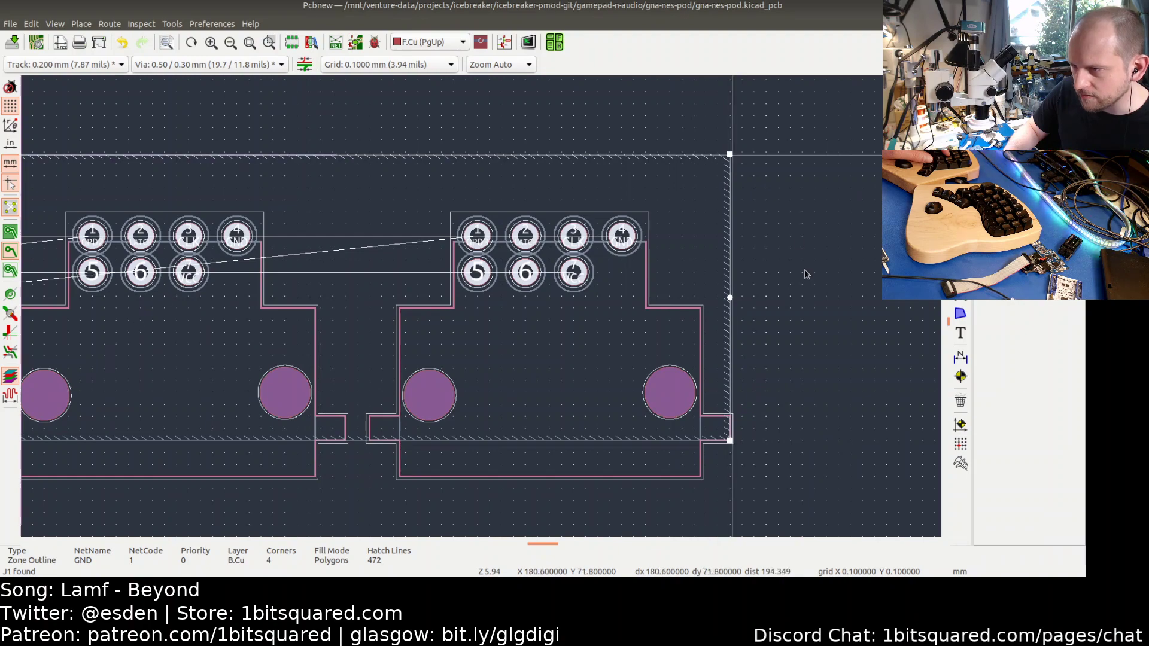
{"action": "left_click", "coordinate": [741, 400]}
{"action": "scroll", "coordinate": [794, 404], "scroll_direction": "down", "scroll_amount": 2}
{"action": "middle_click_drag", "start_coordinate": [498, 401], "coordinate": [715, 318]}
{"action": "middle_click_drag", "start_coordinate": [636, 279], "coordinate": [349, 366]}
{"action": "scroll", "coordinate": [652, 270], "scroll_direction": "up", "scroll_amount": 5}
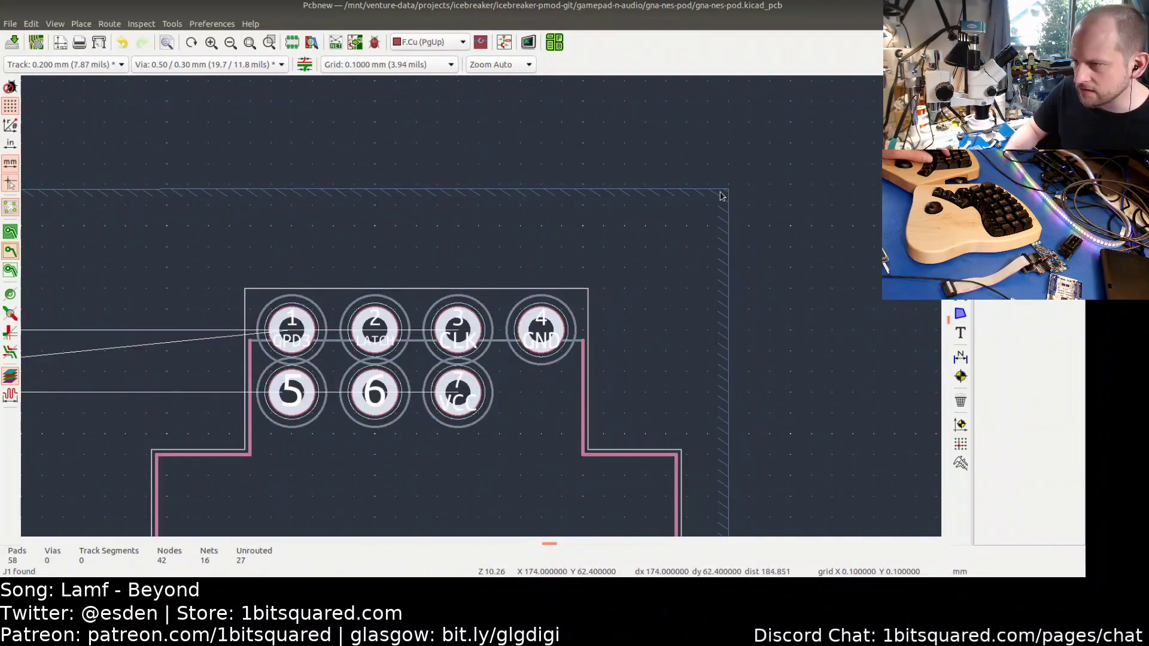
{"action": "left_click", "coordinate": [729, 193]}
{"action": "left_click_drag", "start_coordinate": [729, 191], "coordinate": [729, 194]}
{"action": "left_click", "coordinate": [749, 351]}
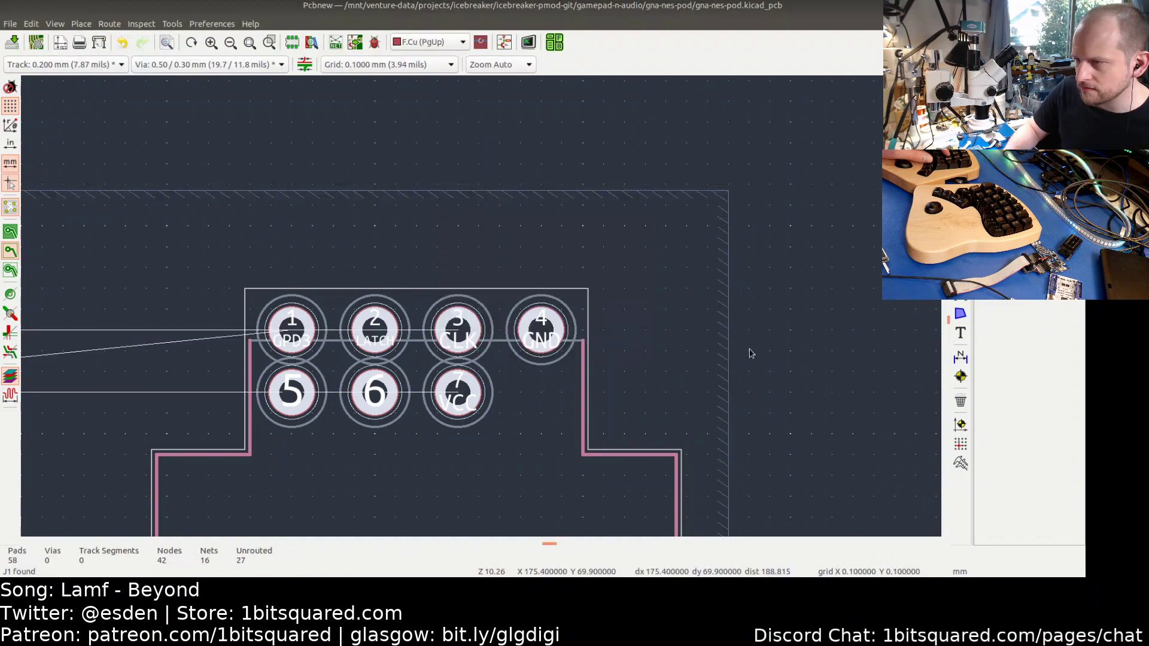
- Save the board with the rearranged connectors and the widened GND zone
{"action": "scroll", "coordinate": [459, 408], "scroll_direction": "down", "scroll_amount": 5}
{"action": "middle_click_drag", "start_coordinate": [459, 407], "coordinate": [583, 328]}
{"action": "middle_click_drag", "start_coordinate": [519, 394], "coordinate": [629, 366]}
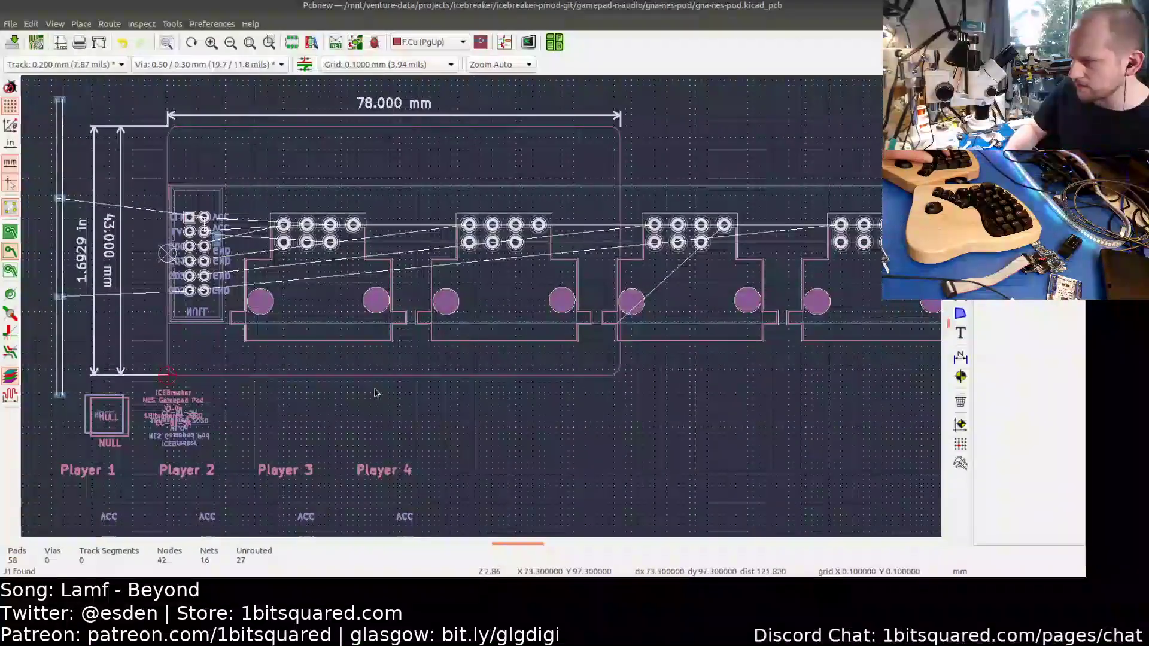
{"action": "middle_click_drag", "start_coordinate": [449, 398], "coordinate": [531, 393]}
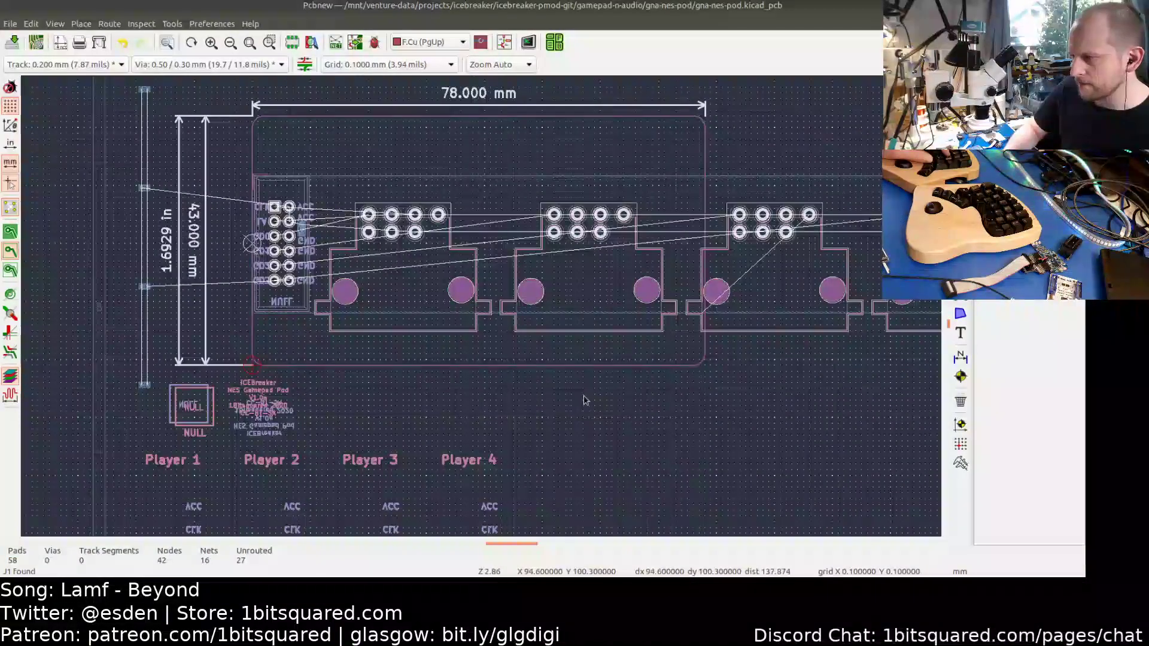
{"action": "scroll", "coordinate": [539, 416], "scroll_direction": "down", "scroll_amount": 2}
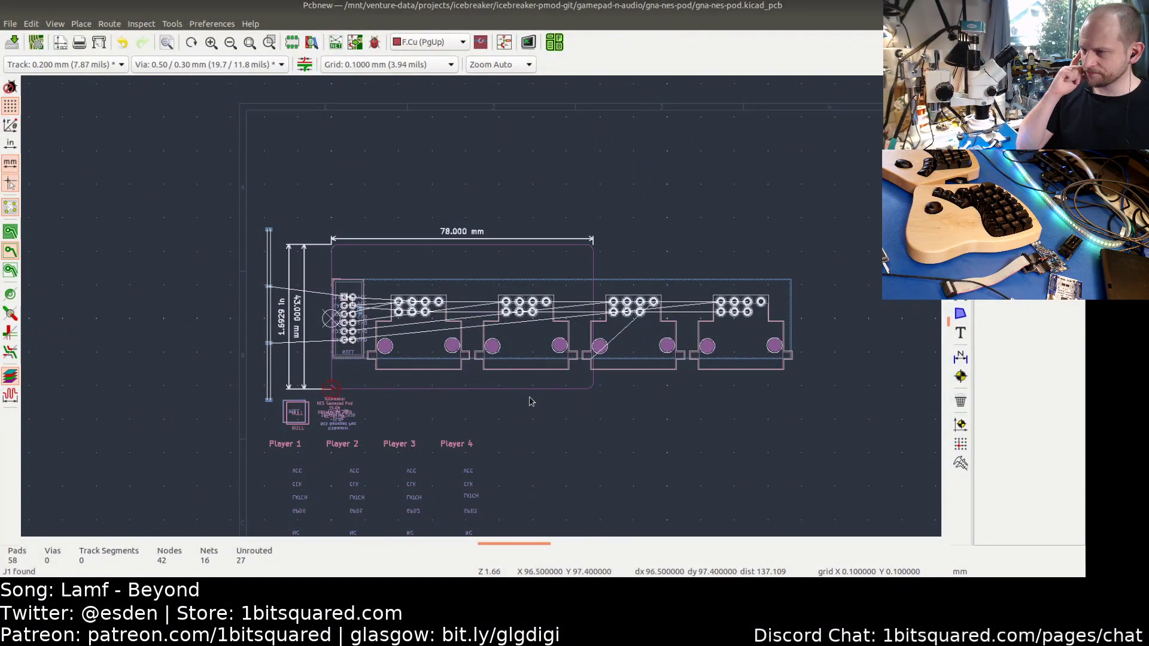
{"action": "key", "text": "ctrl+s"}
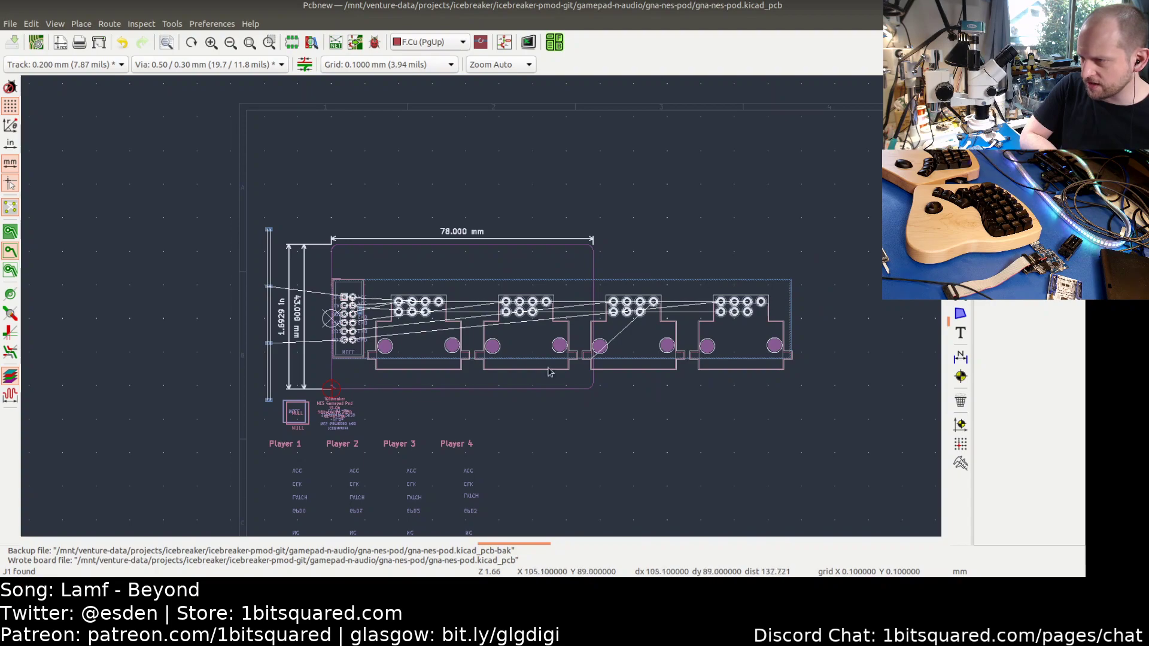
{"action": "scroll", "coordinate": [550, 372], "scroll_direction": "up", "scroll_amount": 3}
{"action": "middle_click_drag", "start_coordinate": [591, 326], "coordinate": [496, 320]}
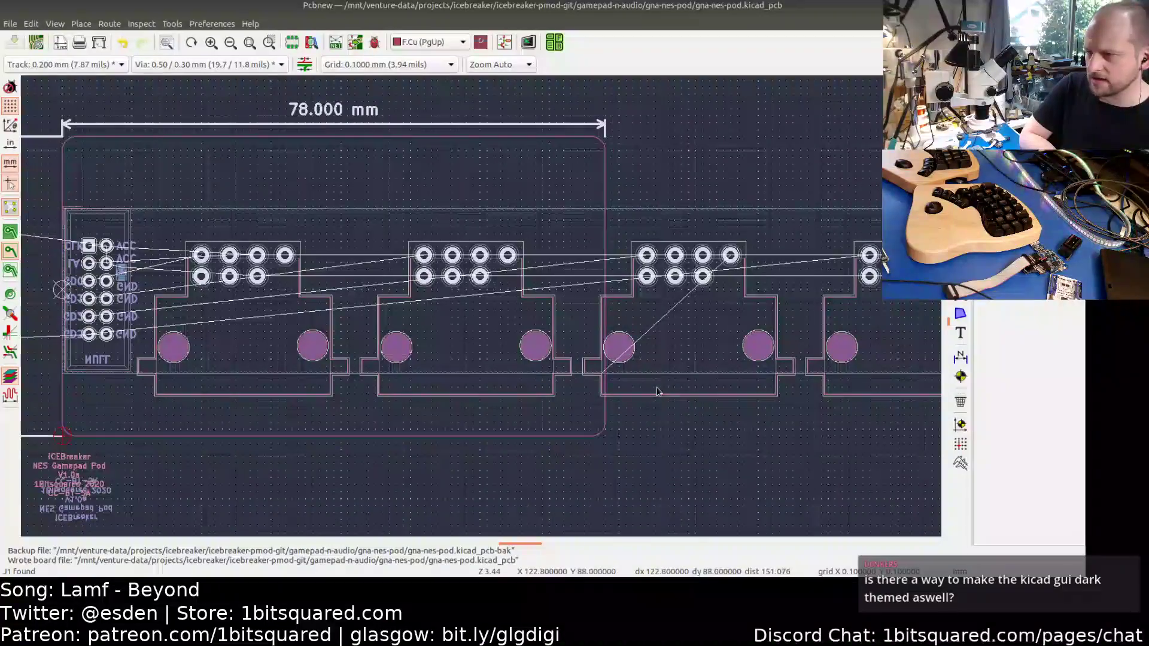
{"action": "mouse_move", "coordinate": [665, 406]}
{"action": "middle_mouse_down"}
{"action": "mouse_move", "coordinate": [672, 349]}
{"action": "mouse_move", "coordinate": [643, 412]}
{"action": "middle_mouse_up"}
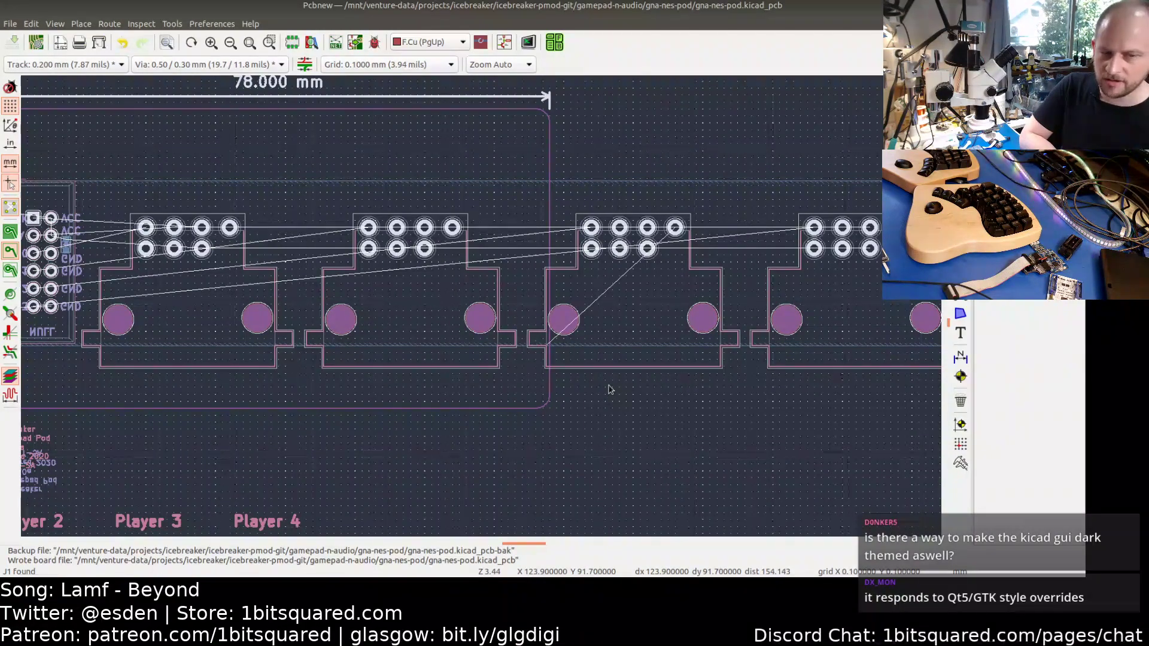
{"action": "scroll", "coordinate": [609, 390], "scroll_direction": "down", "scroll_amount": 1}
{"action": "scroll", "coordinate": [670, 405], "scroll_direction": "down", "scroll_amount": 1}
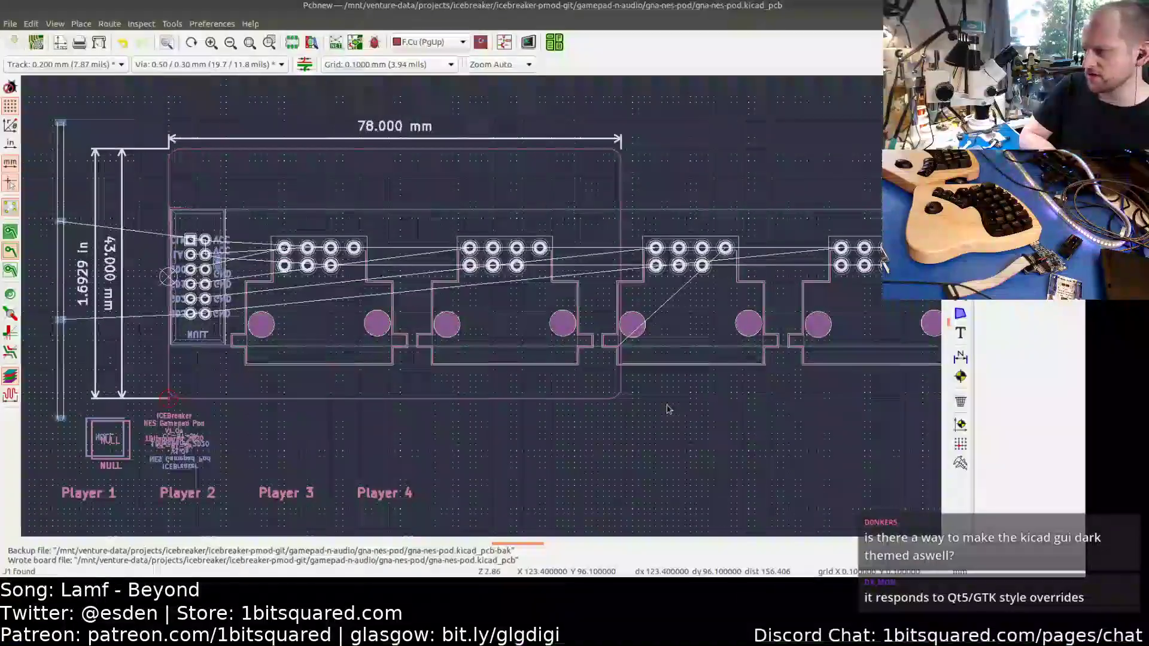
{"action": "middle_click_drag", "start_coordinate": [674, 411], "coordinate": [635, 401]}
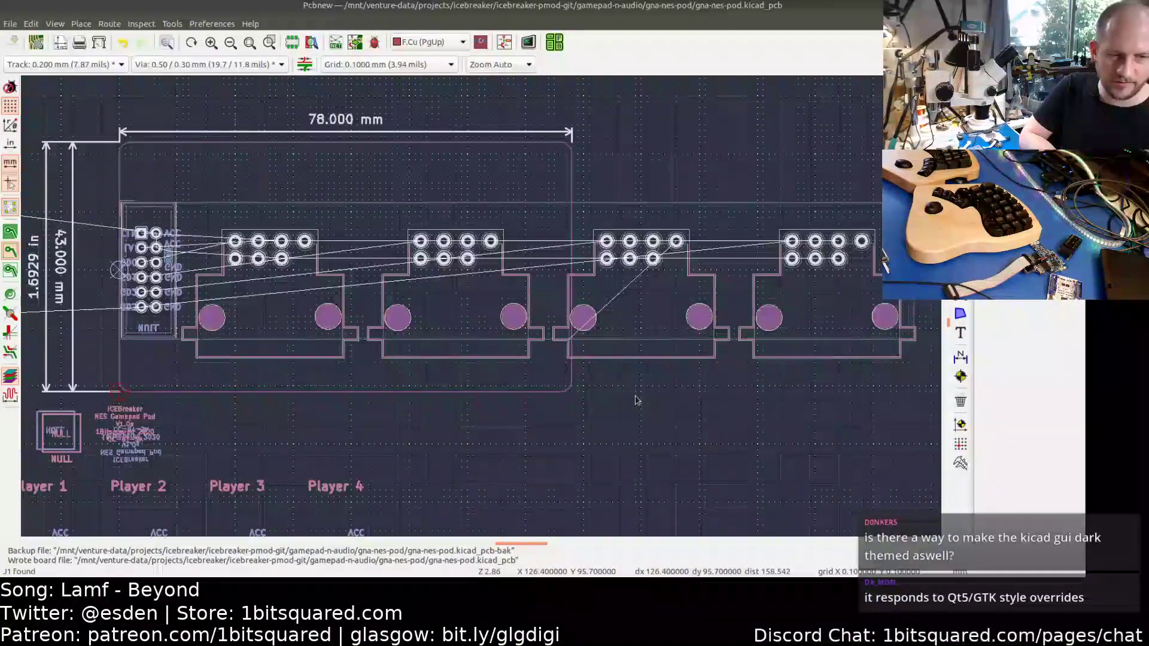
{"action": "scroll", "coordinate": [637, 395], "scroll_direction": "down", "scroll_amount": 1}
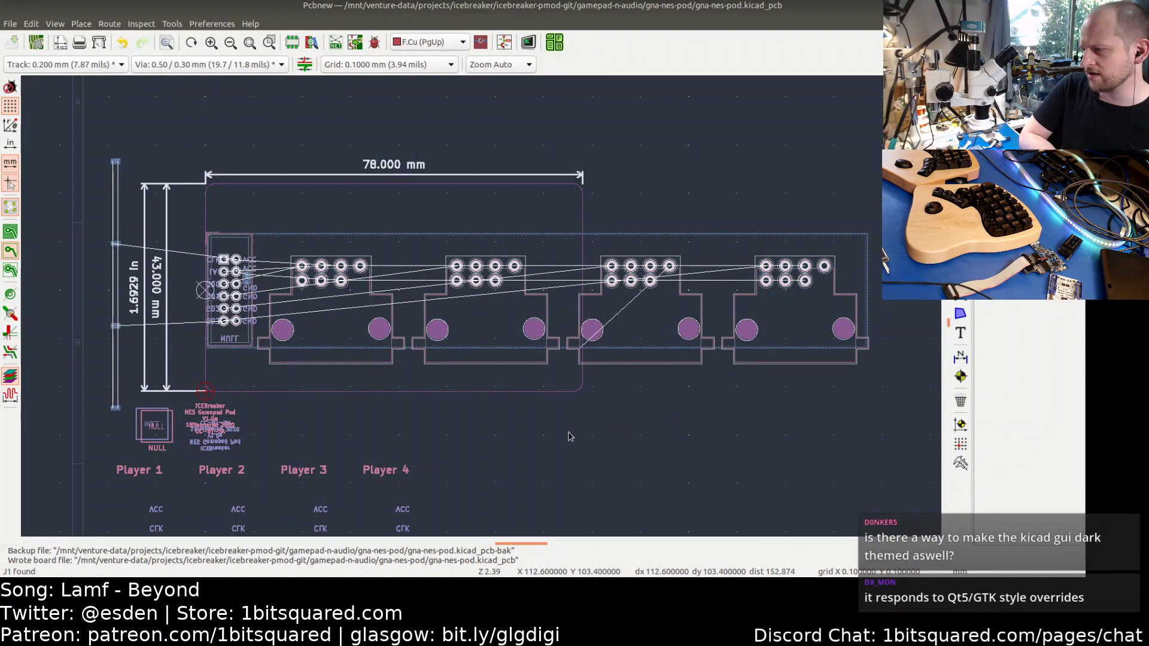
{"action": "middle_click_drag", "start_coordinate": [565, 424], "coordinate": [577, 336]}
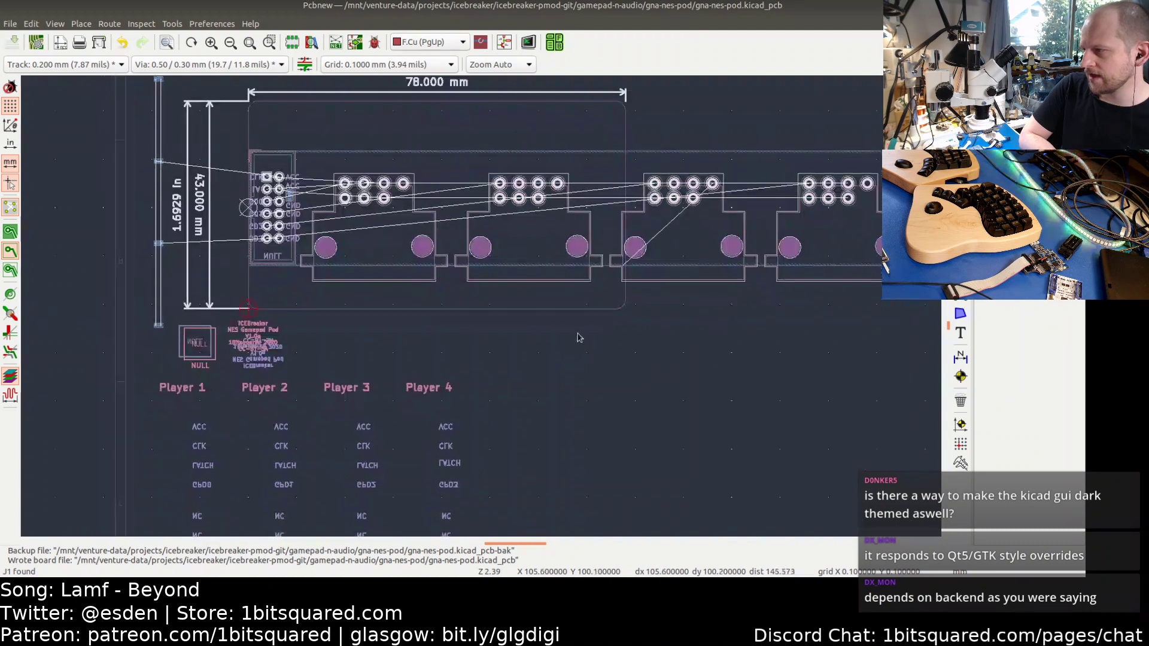
{"action": "scroll", "coordinate": [579, 334], "scroll_direction": "down", "scroll_amount": 1}
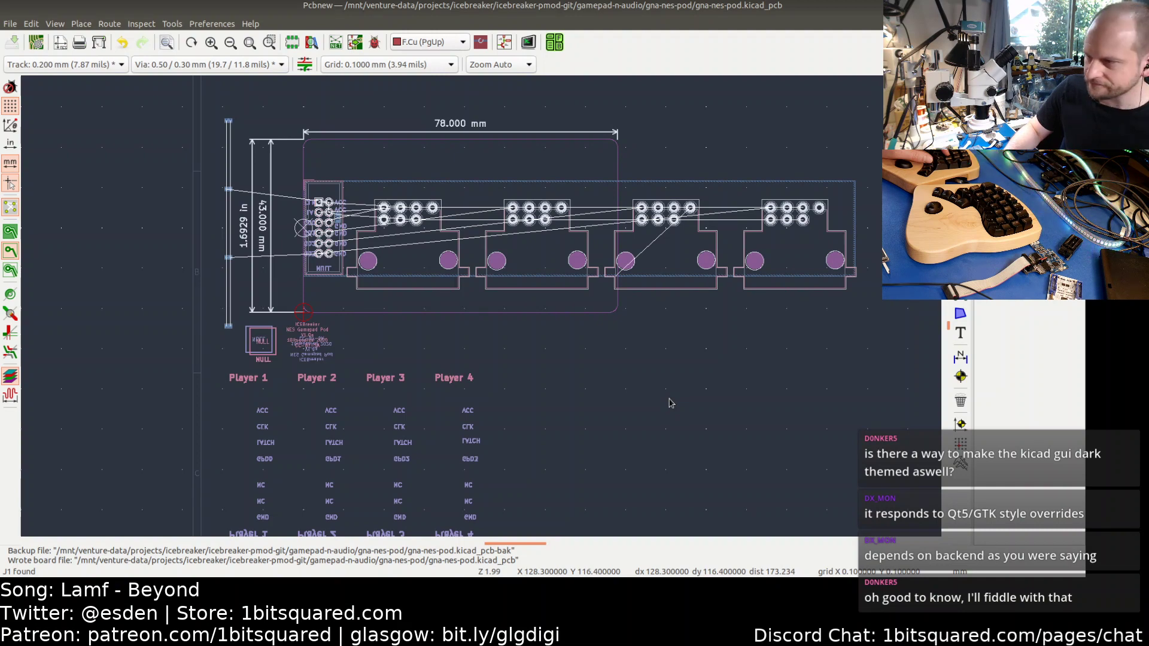
{"action": "middle_click_drag", "start_coordinate": [664, 387], "coordinate": [622, 417]}
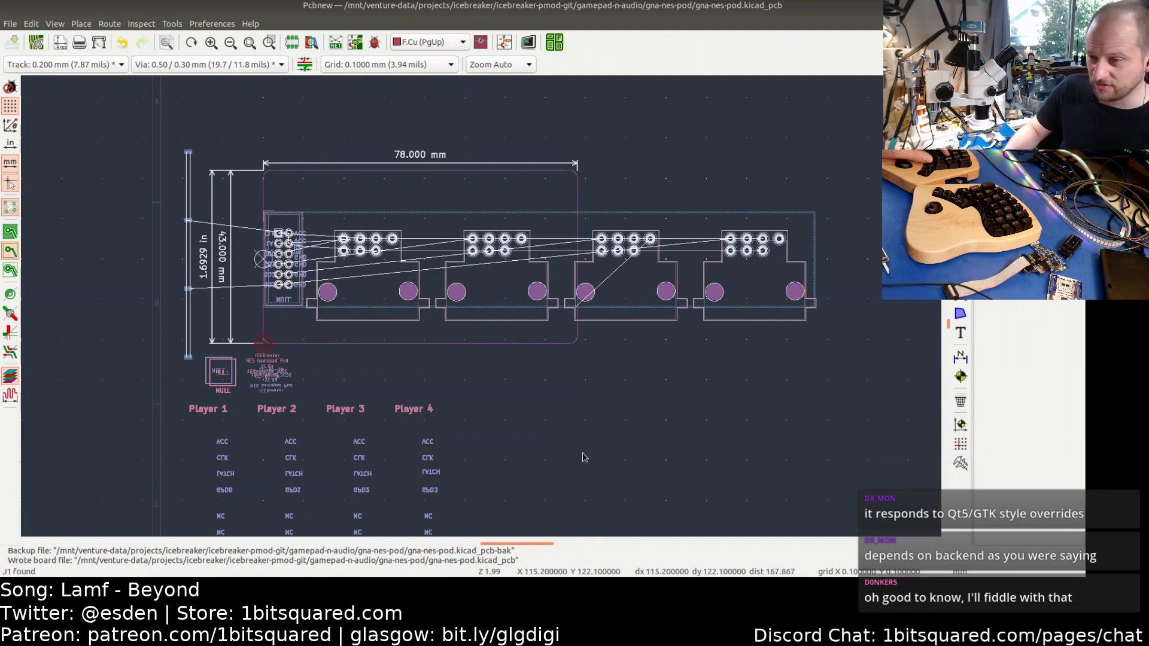
{"action": "middle_click_drag", "start_coordinate": [656, 377], "coordinate": [654, 392]}
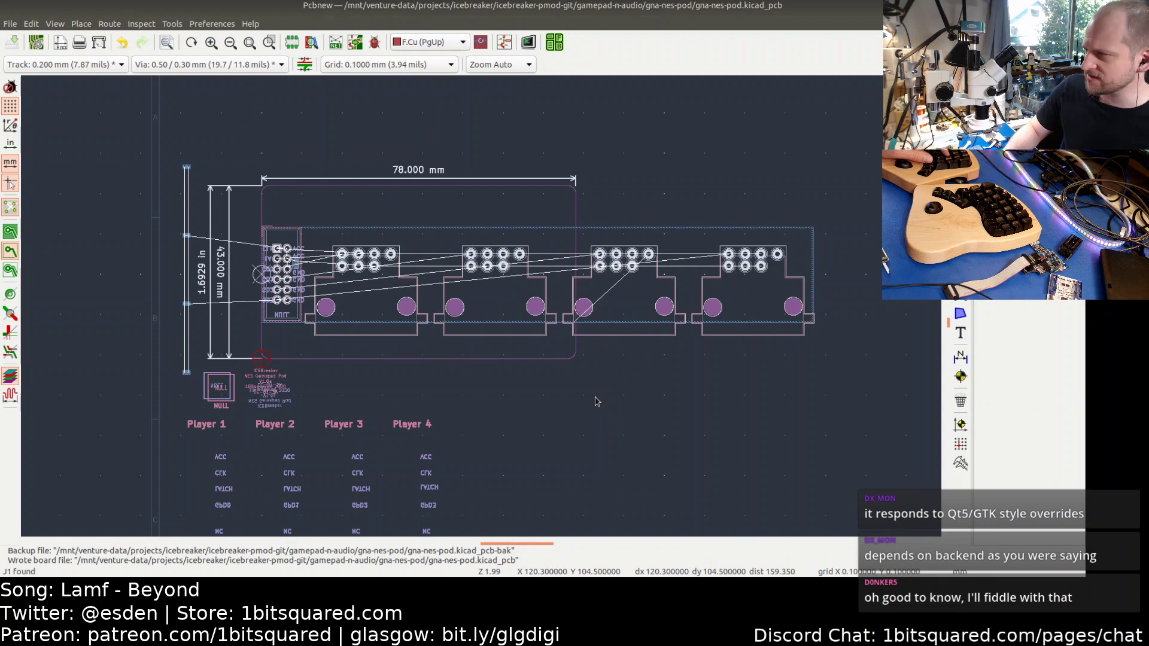
{"action": "middle_click_drag", "start_coordinate": [595, 400], "coordinate": [561, 392]}
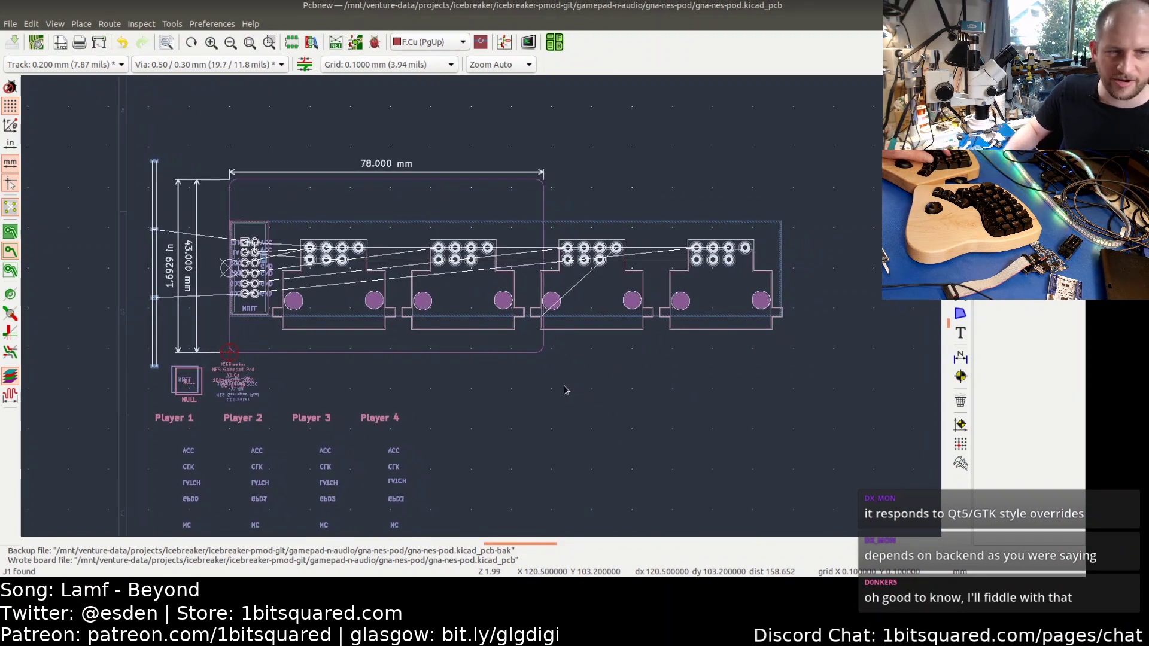
{"action": "middle_click_drag", "start_coordinate": [508, 393], "coordinate": [531, 374]}
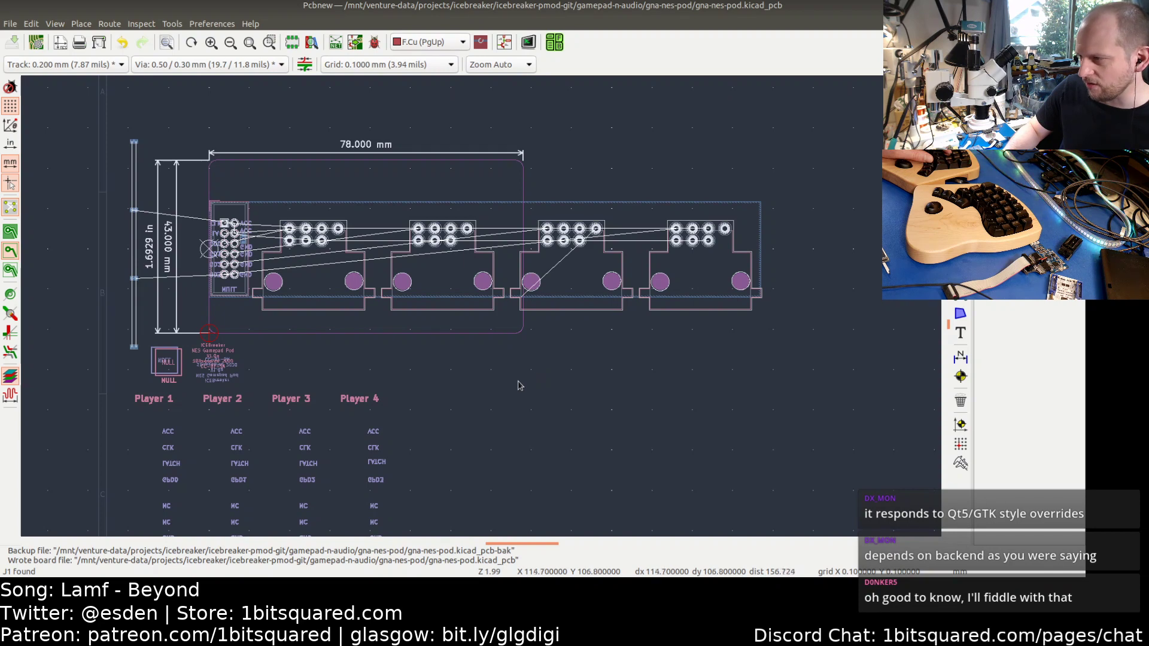
{"action": "middle_click_drag", "start_coordinate": [511, 383], "coordinate": [532, 343]}
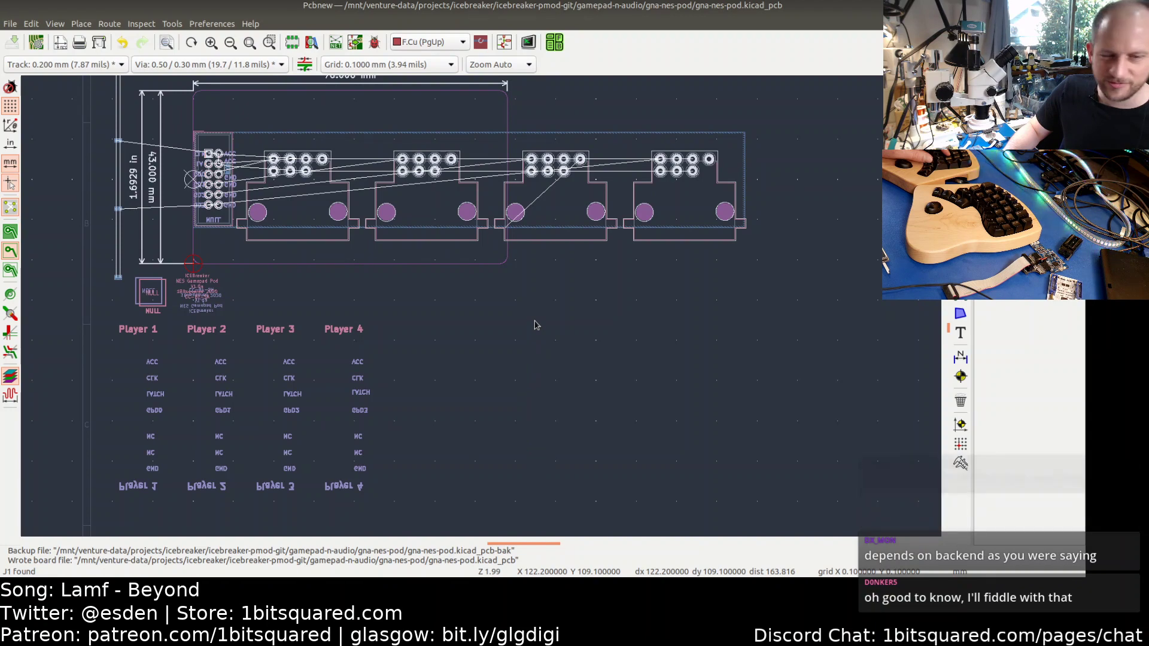
{"action": "middle_click_drag", "start_coordinate": [549, 303], "coordinate": [556, 337]}
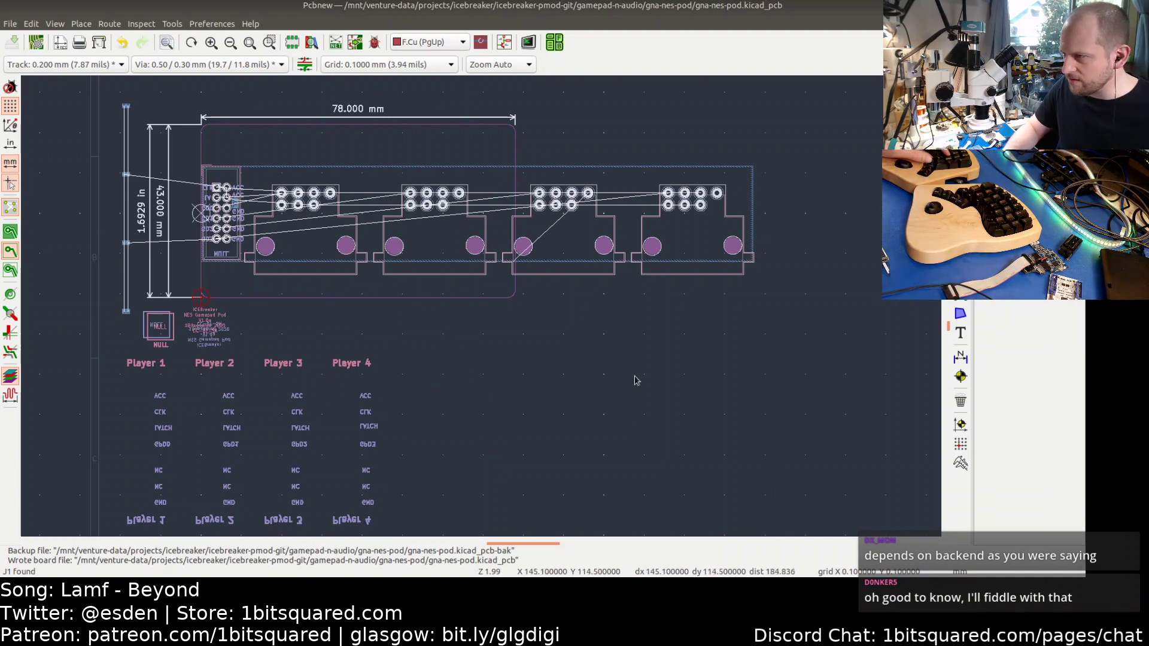
{"action": "middle_click_drag", "start_coordinate": [593, 381], "coordinate": [616, 334]}
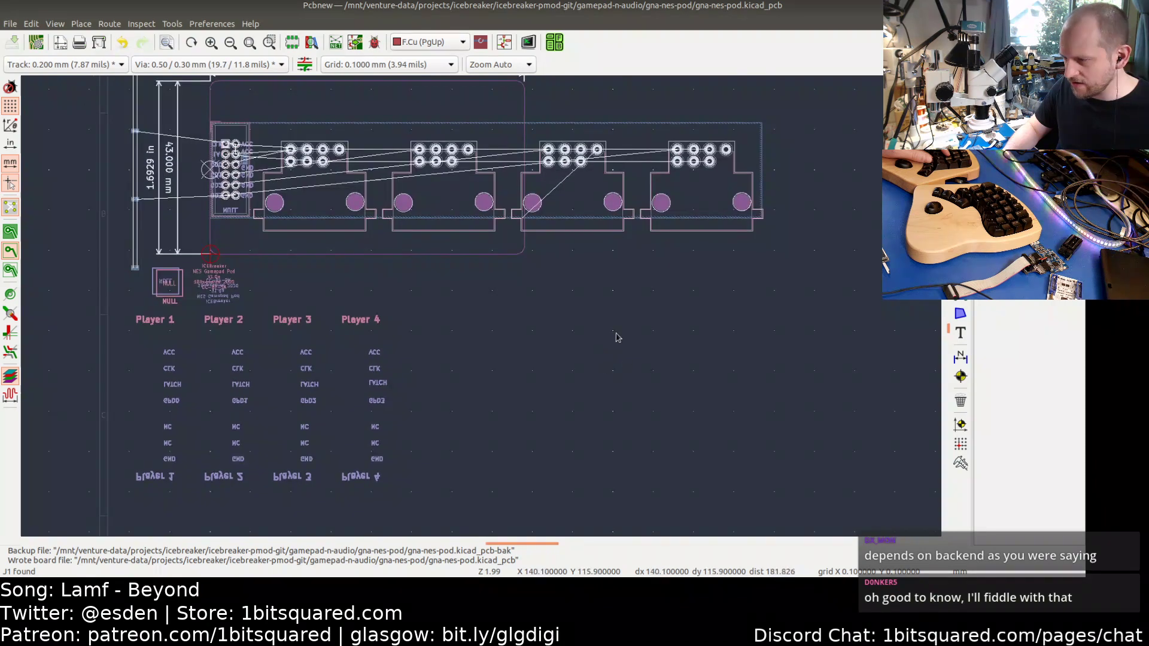